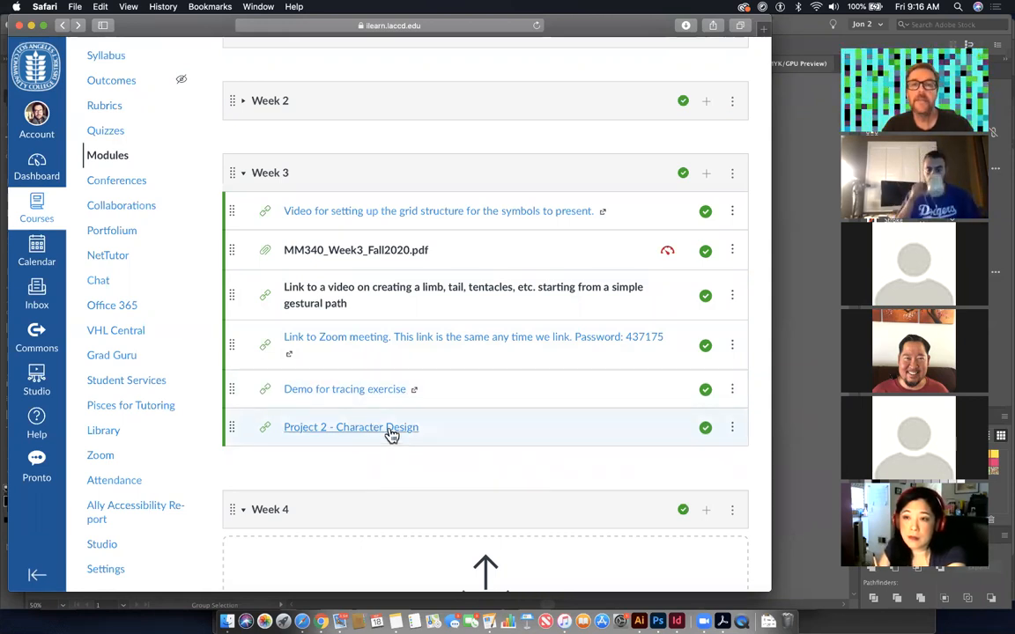
- Open the Project 2 - Character Design assignment from the Week 3 module in its own window
click(392, 430)
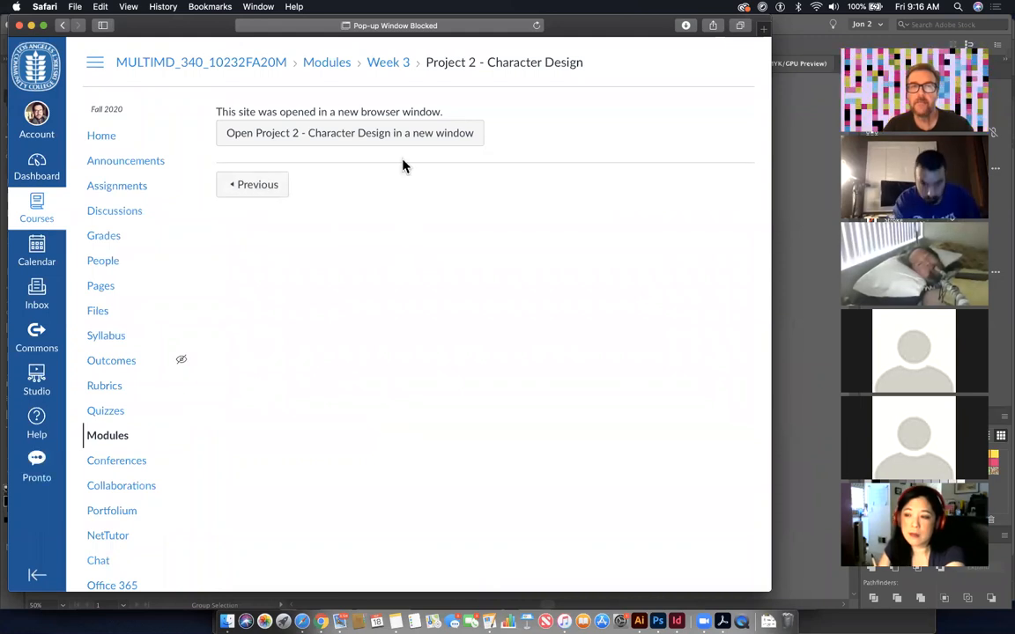
click(399, 133)
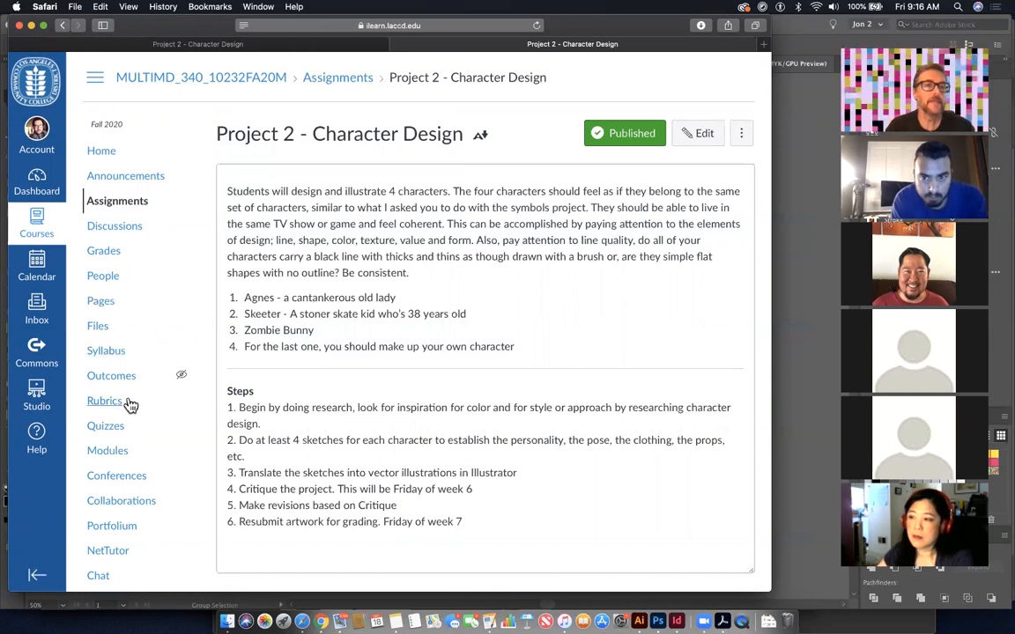
- Return to the course modules, open MM340_Week3_Fall2020.pdf from Week 3 and download it for viewing in Acrobat
click(113, 452)
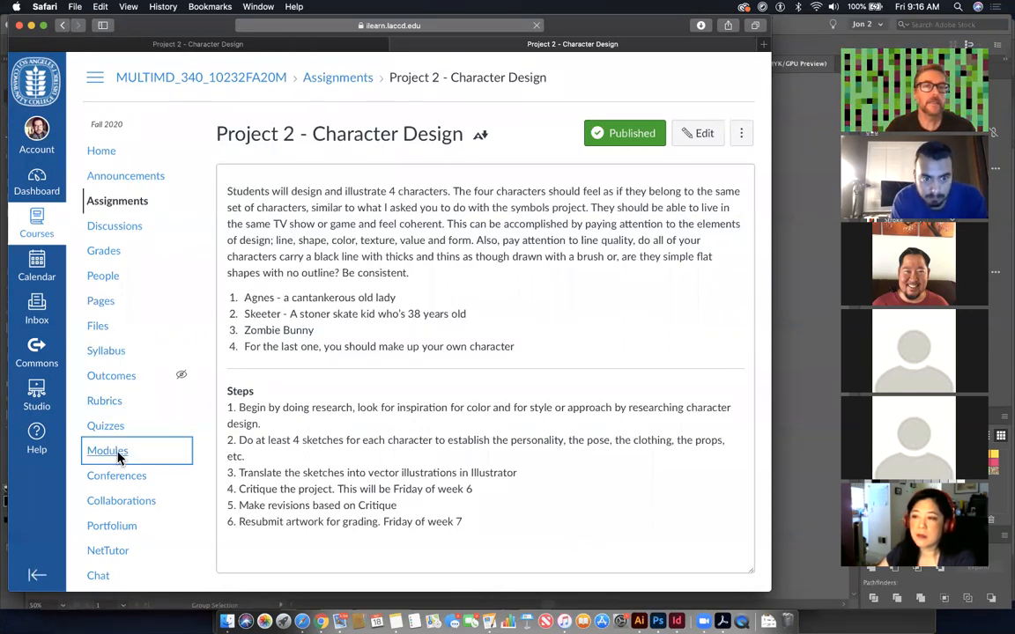
scroll(403, 503, down, 4)
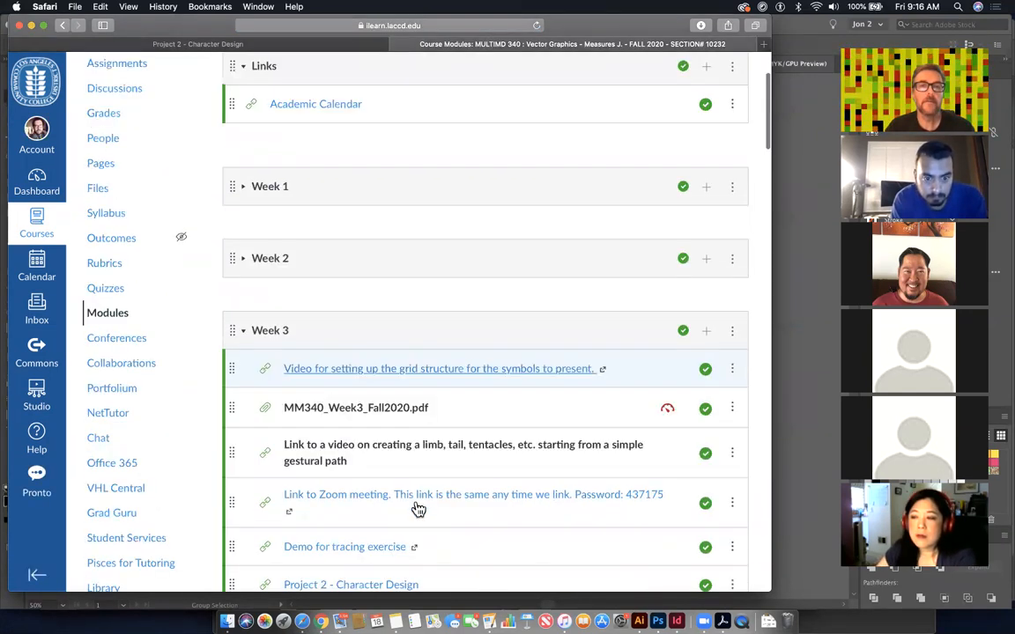
click(403, 391)
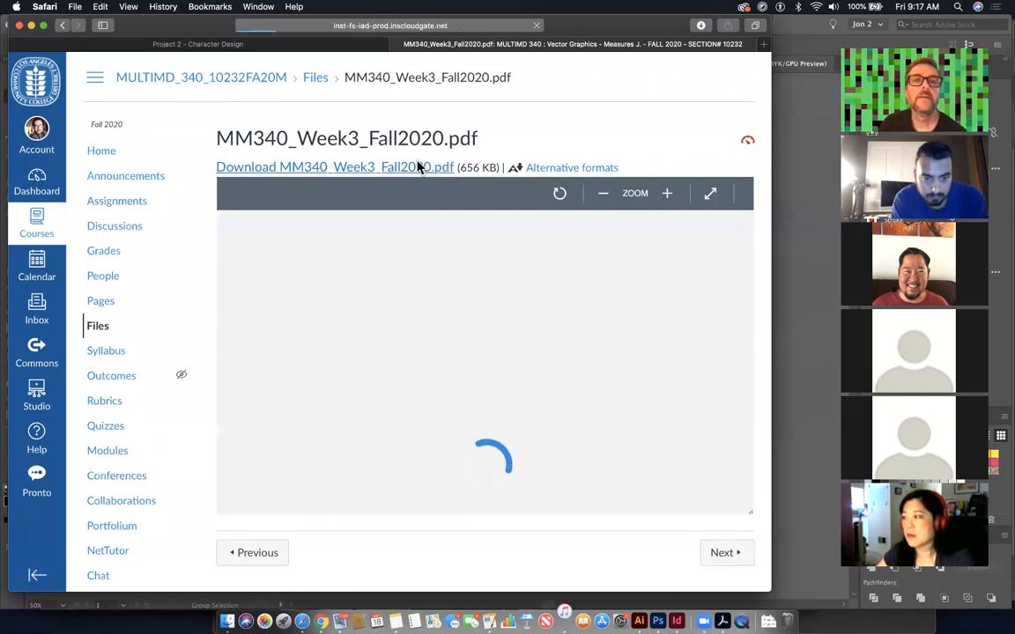
click(420, 167)
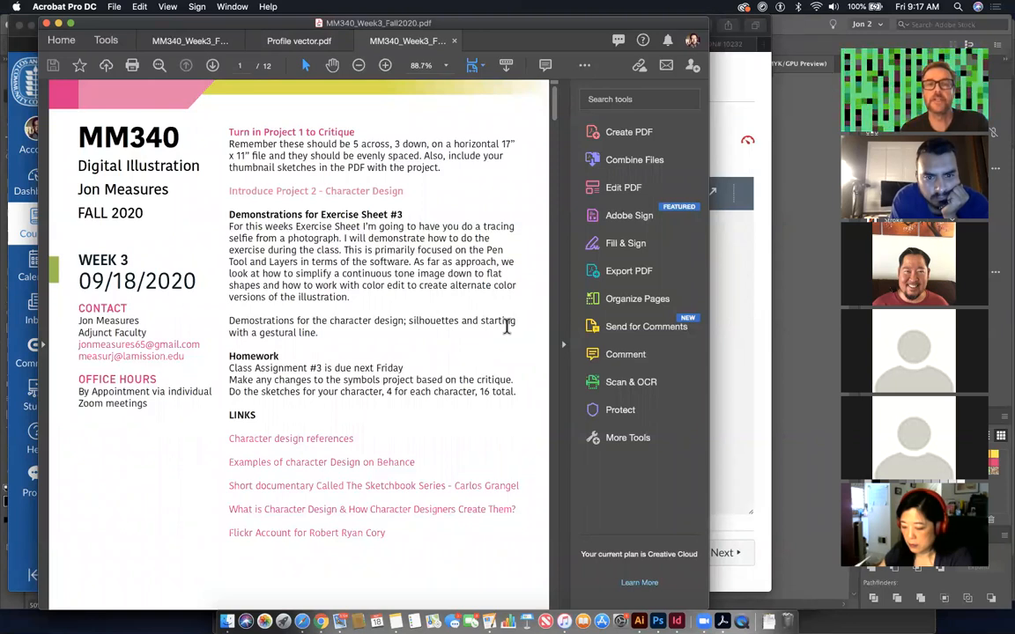
- Review the Week 3 homework and links on page 1 and the Project 2 - Character Design brief on page 2
scroll(360, 407, down, 2)
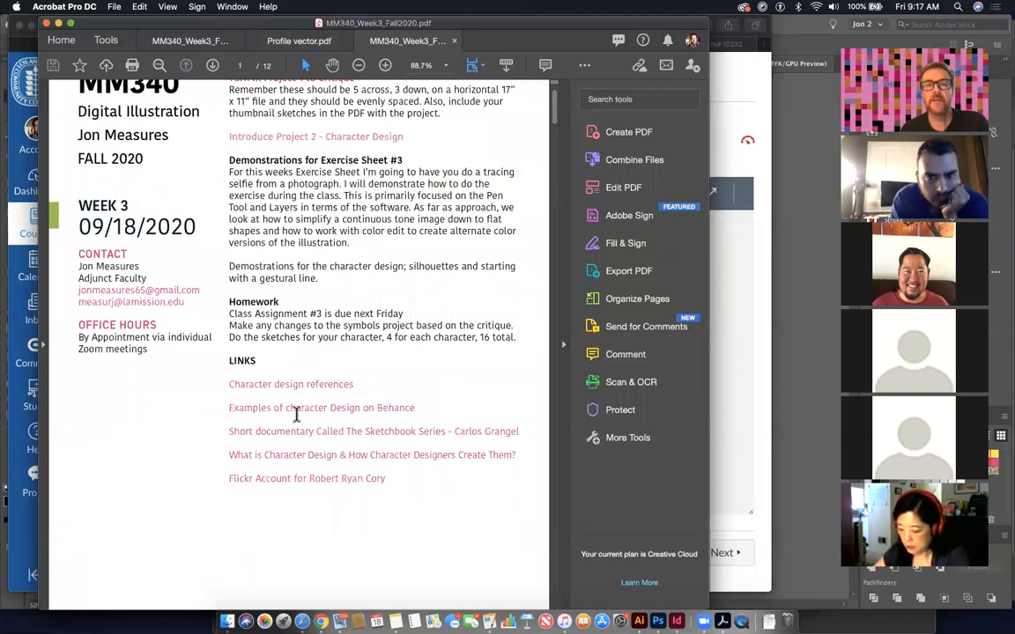
scroll(307, 480, down, 1)
scroll(307, 481, down, 3)
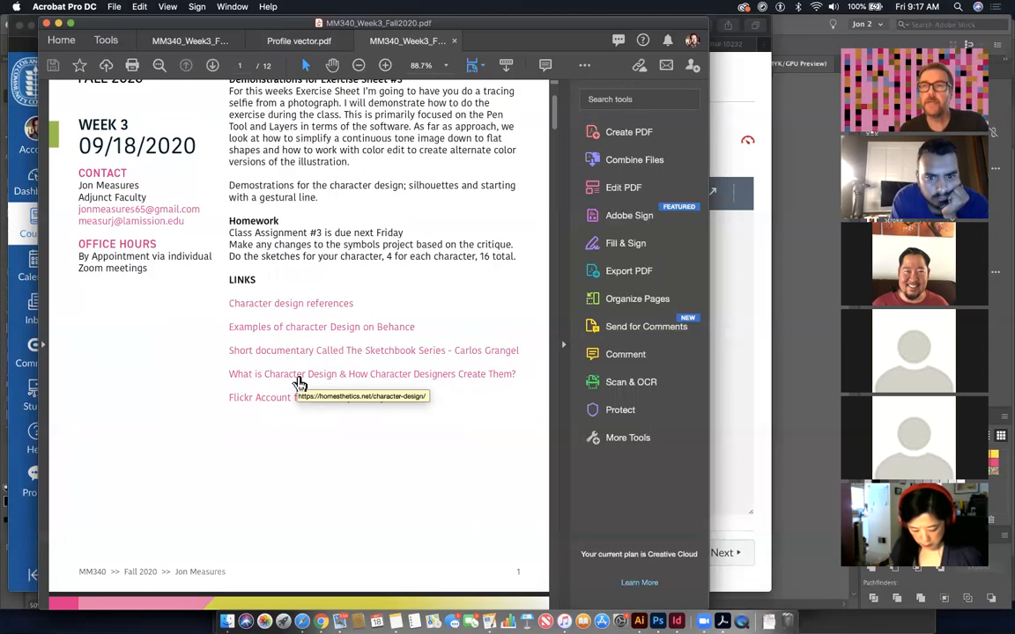
scroll(300, 384, down, 2)
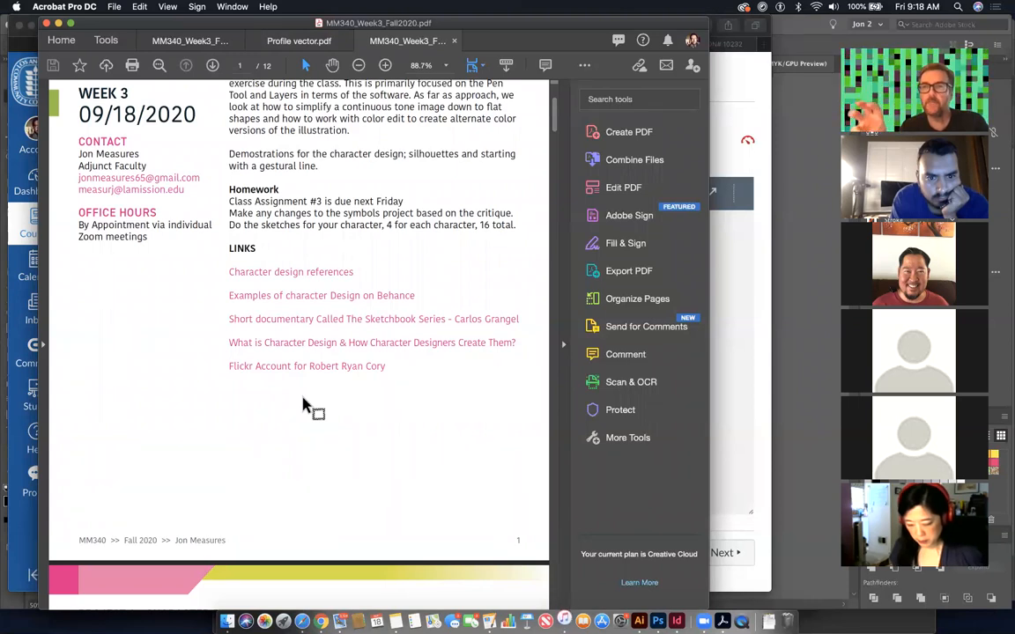
scroll(302, 406, down, 10)
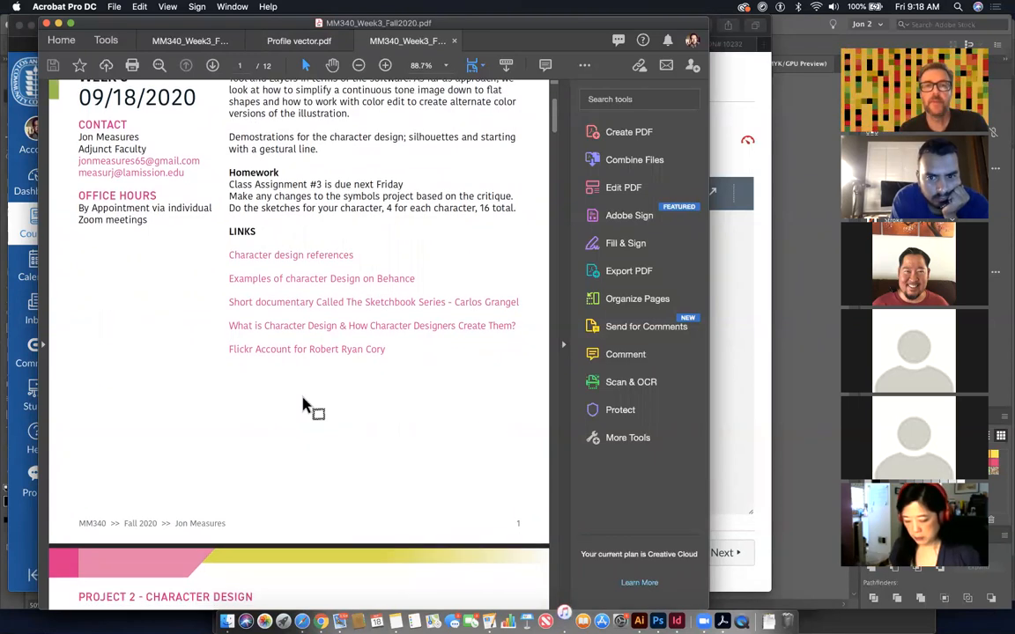
scroll(301, 399, up, 1)
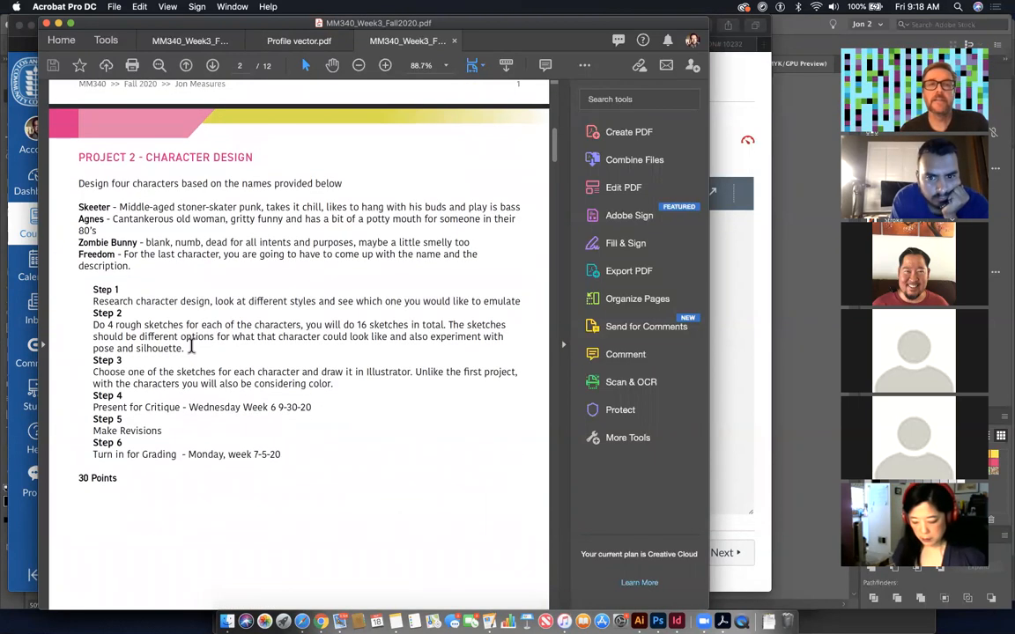
- Examine the silhouette notes and character silhouette examples on pages 3 to 7, through the Coraline figures
scroll(271, 435, down, 10)
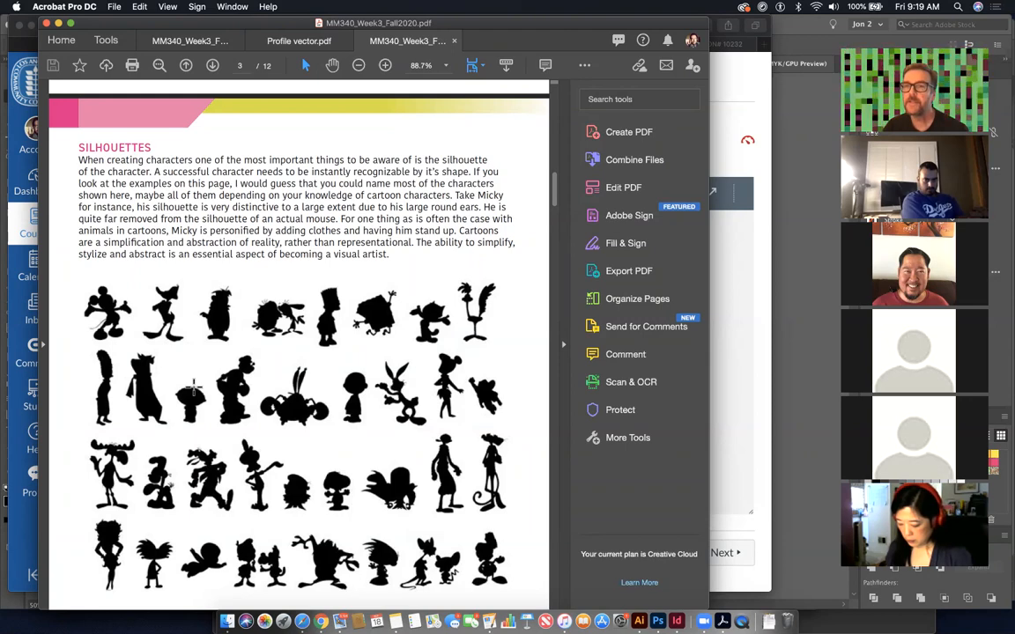
scroll(193, 388, down, 10)
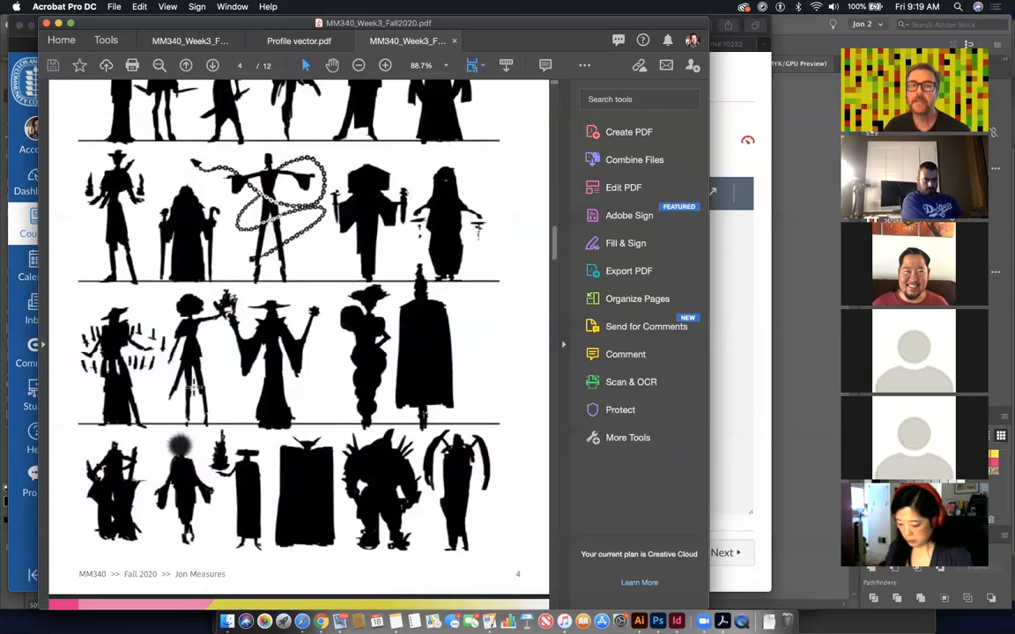
scroll(193, 388, up, 3)
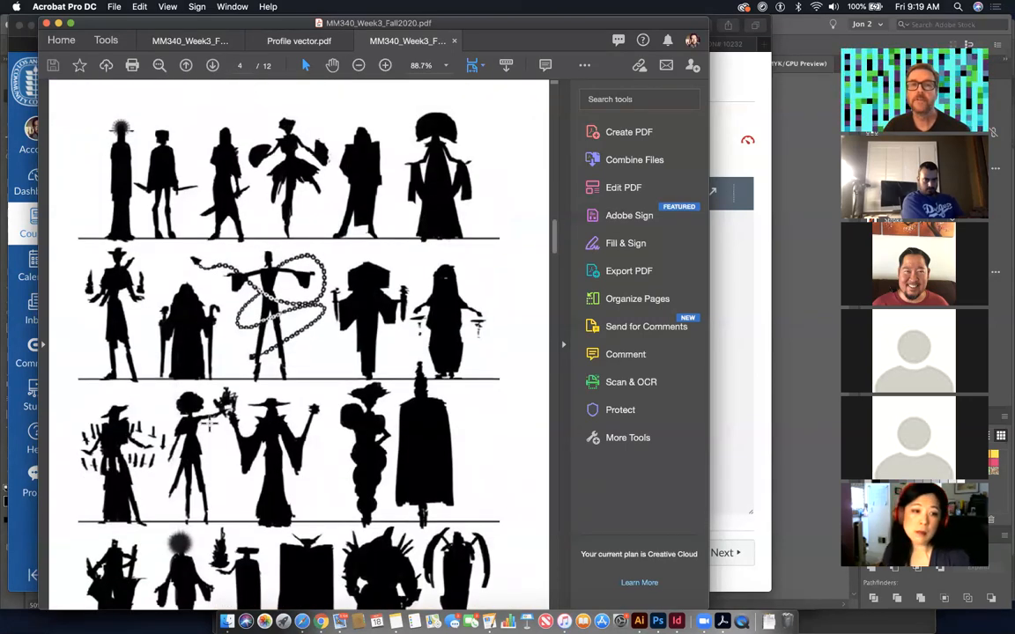
scroll(209, 424, down, 1)
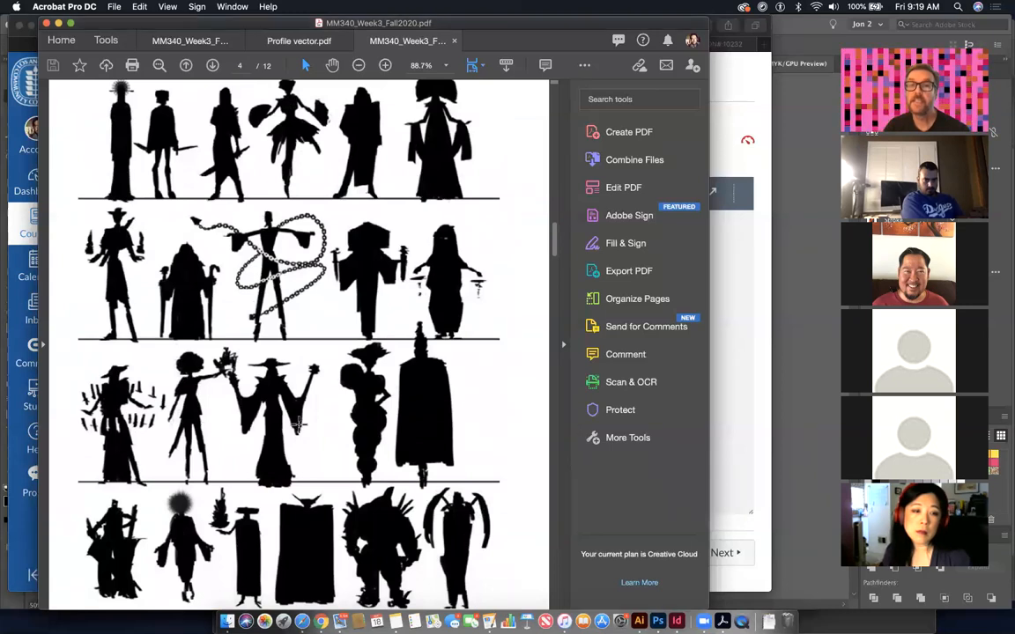
scroll(300, 424, down, 15)
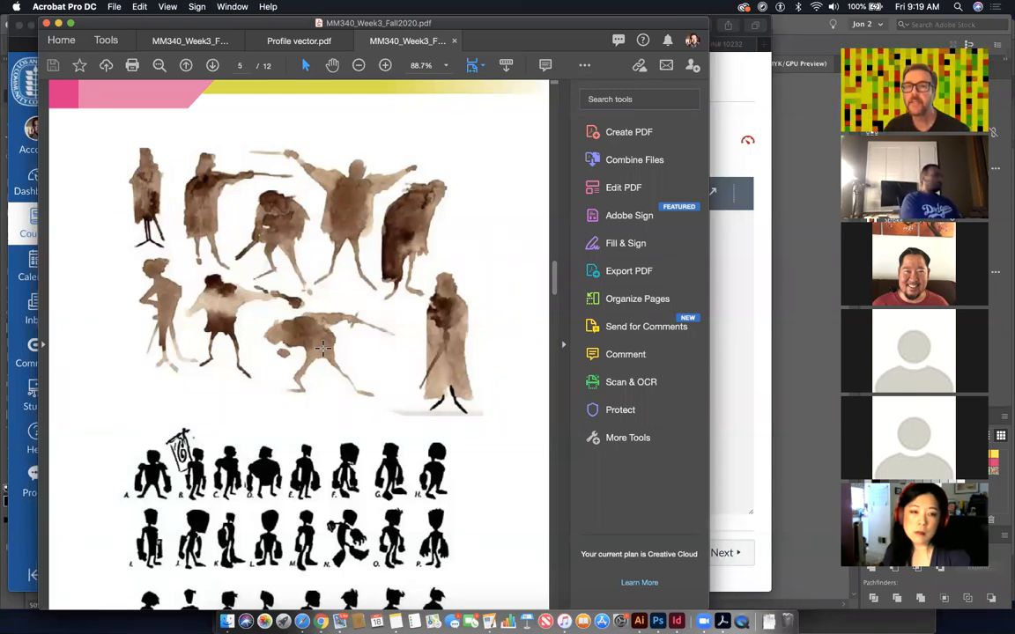
scroll(321, 343, down, 5)
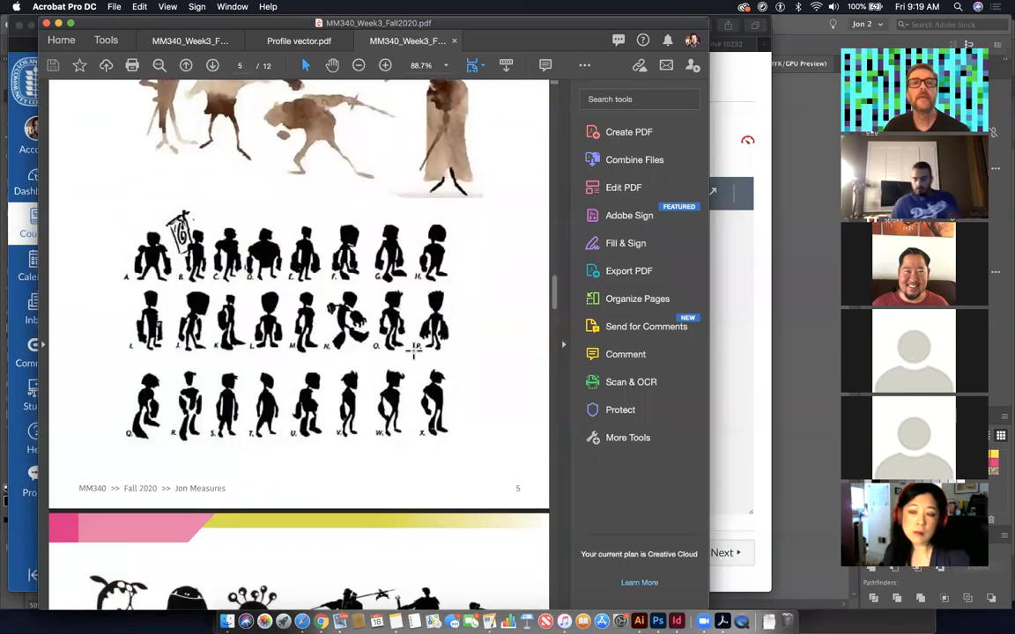
scroll(350, 283, down, 12)
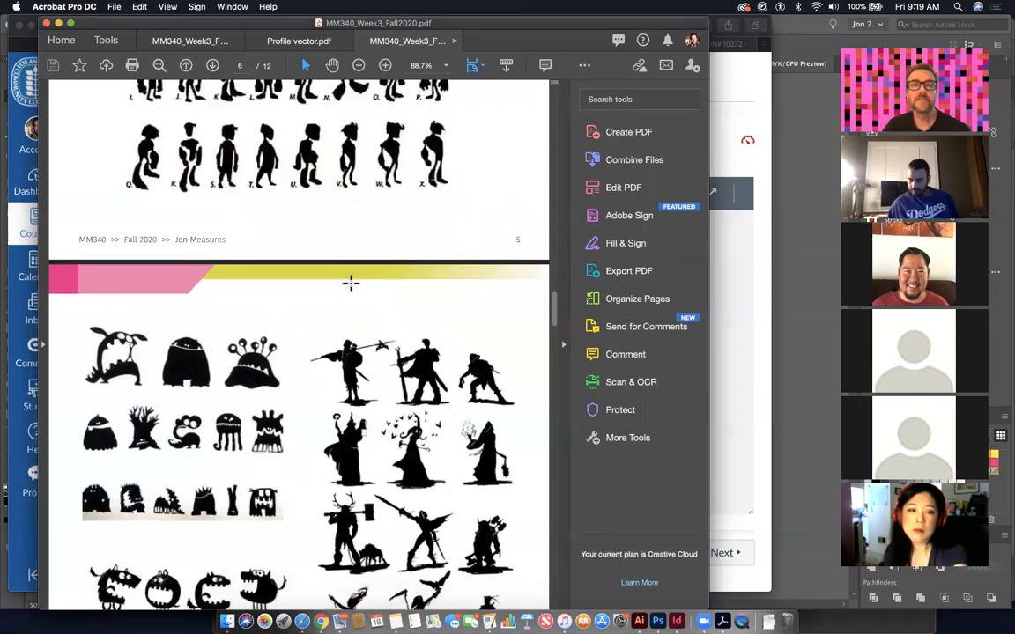
scroll(350, 283, down, 9)
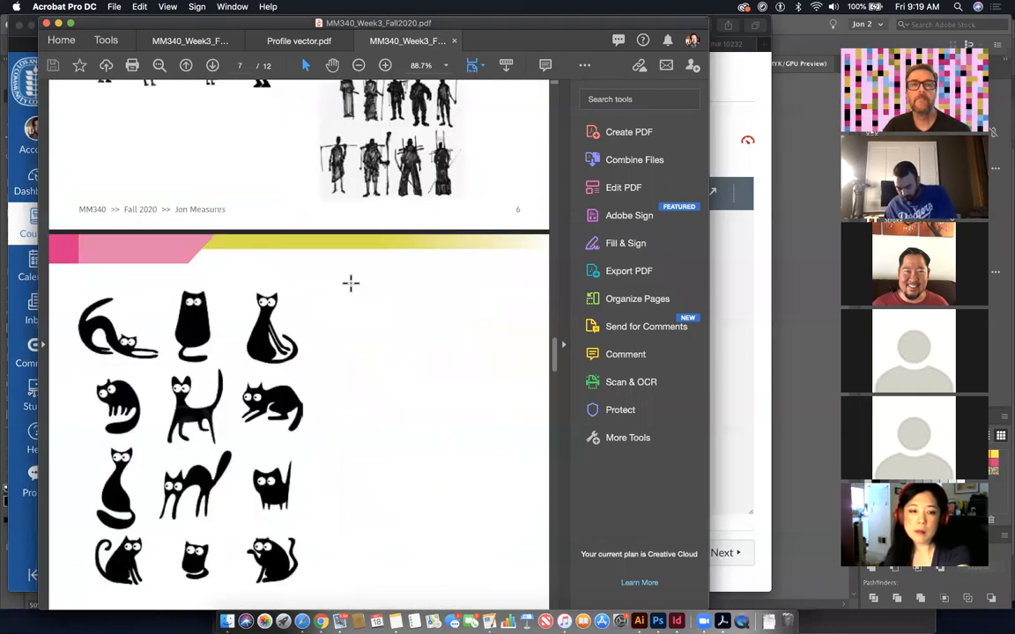
scroll(350, 283, up, 5)
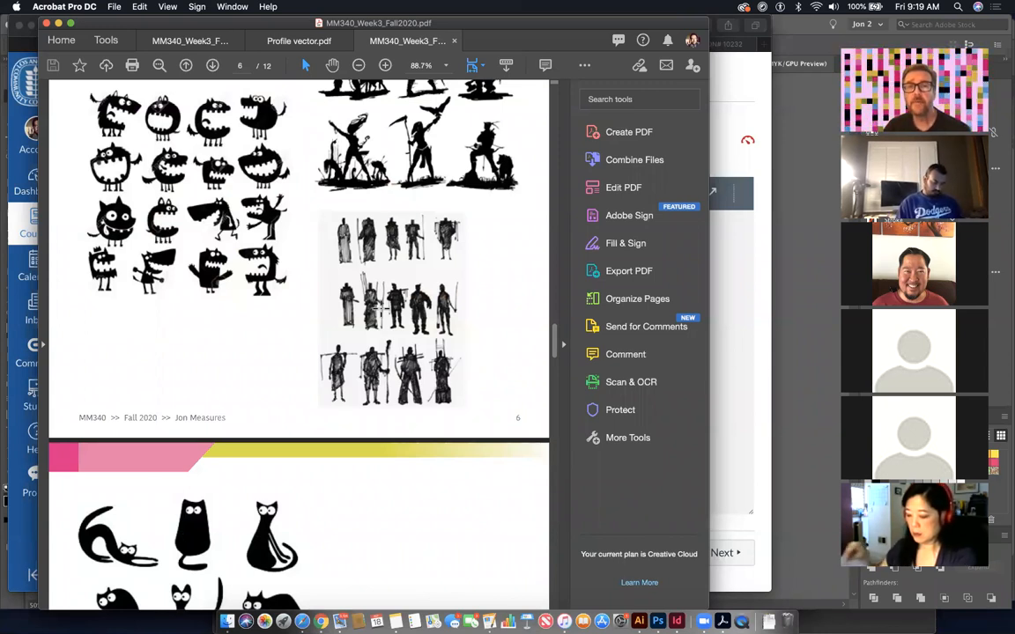
scroll(380, 306, down, 10)
scroll(389, 302, down, 3)
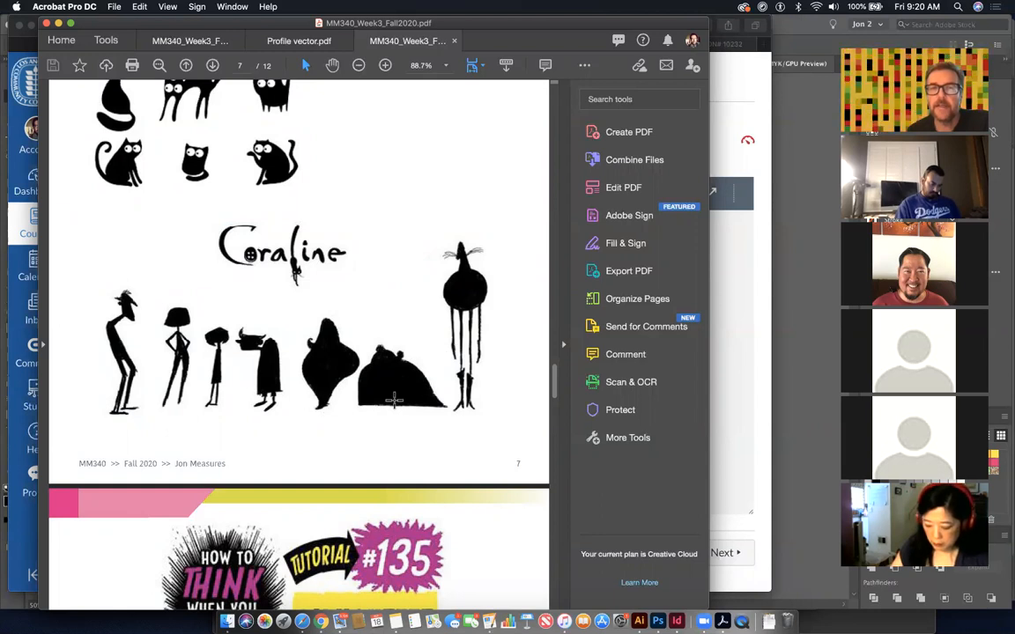
- Read the Silhouette Thumbnails tutorial on pages 8 and 9, including the 3-tone methods and the random-shape exercise
scroll(430, 394, down, 1)
scroll(426, 388, down, 10)
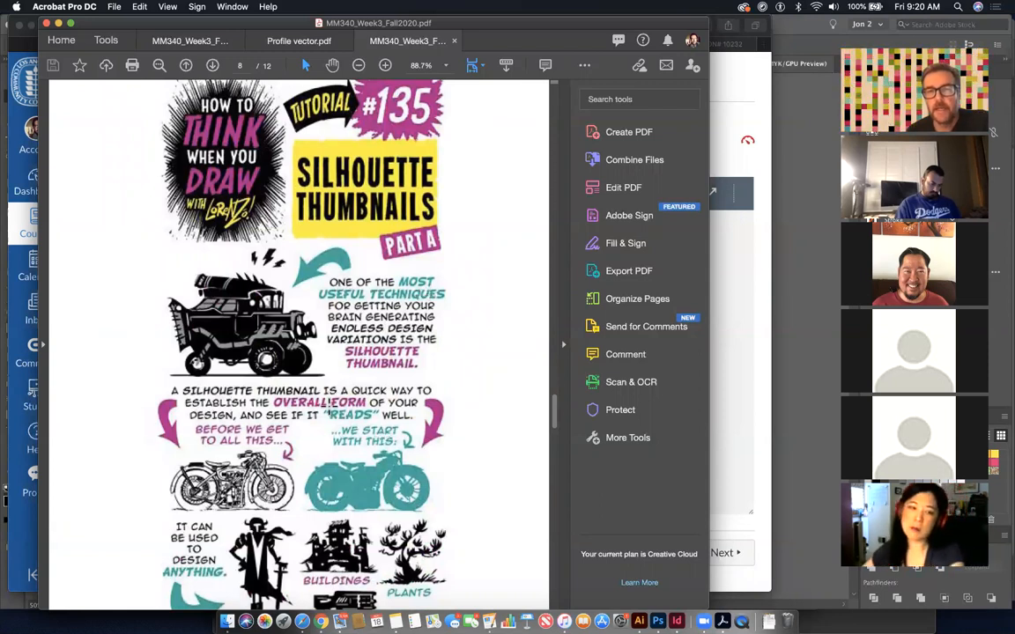
scroll(372, 243, down, 2)
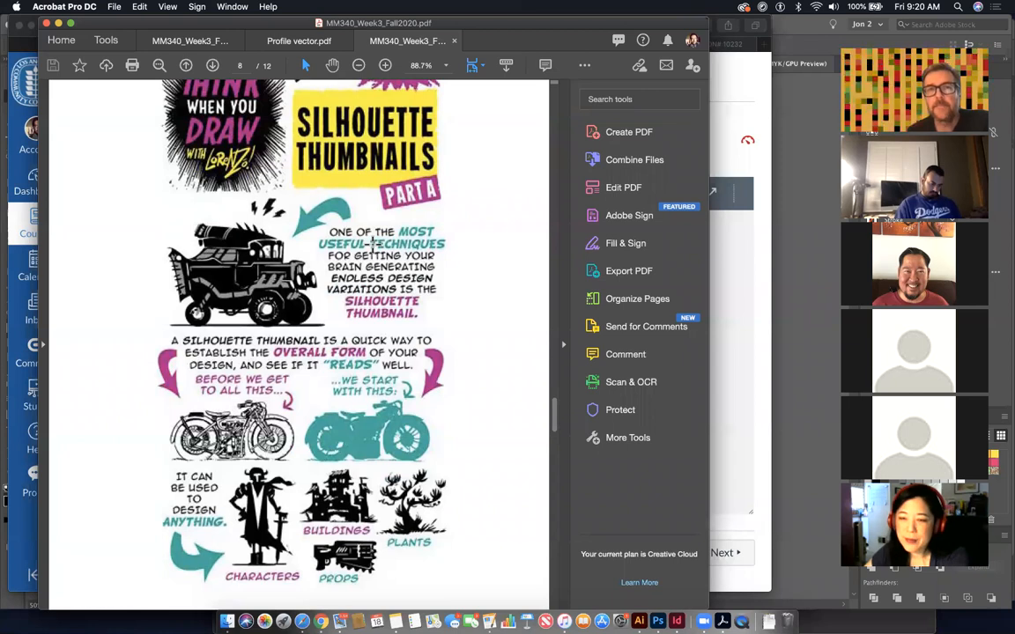
scroll(374, 242, up, 2)
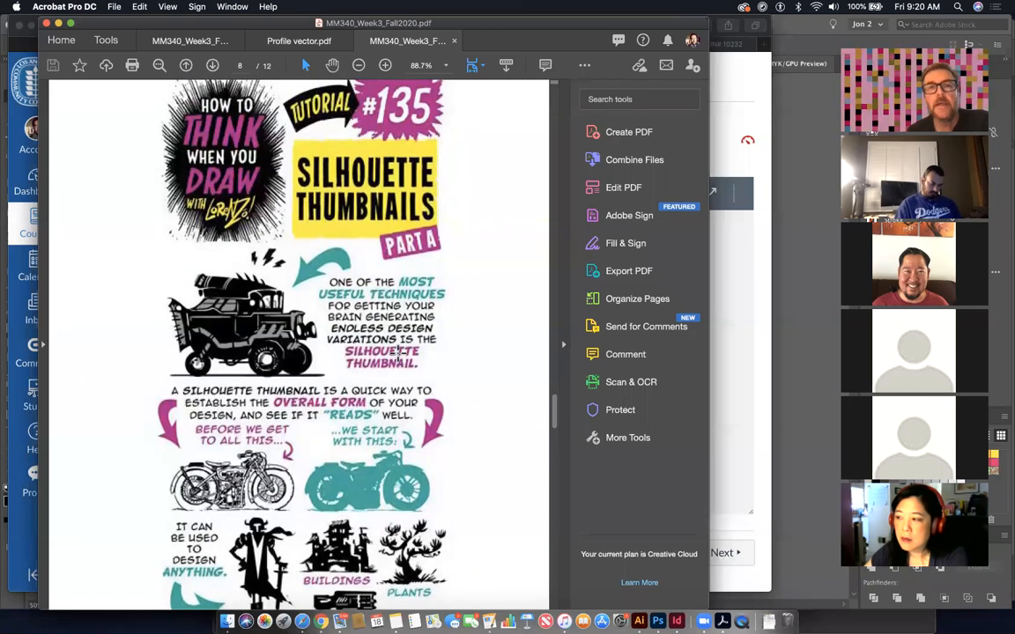
scroll(401, 355, down, 1)
scroll(406, 339, down, 2)
scroll(404, 338, down, 2)
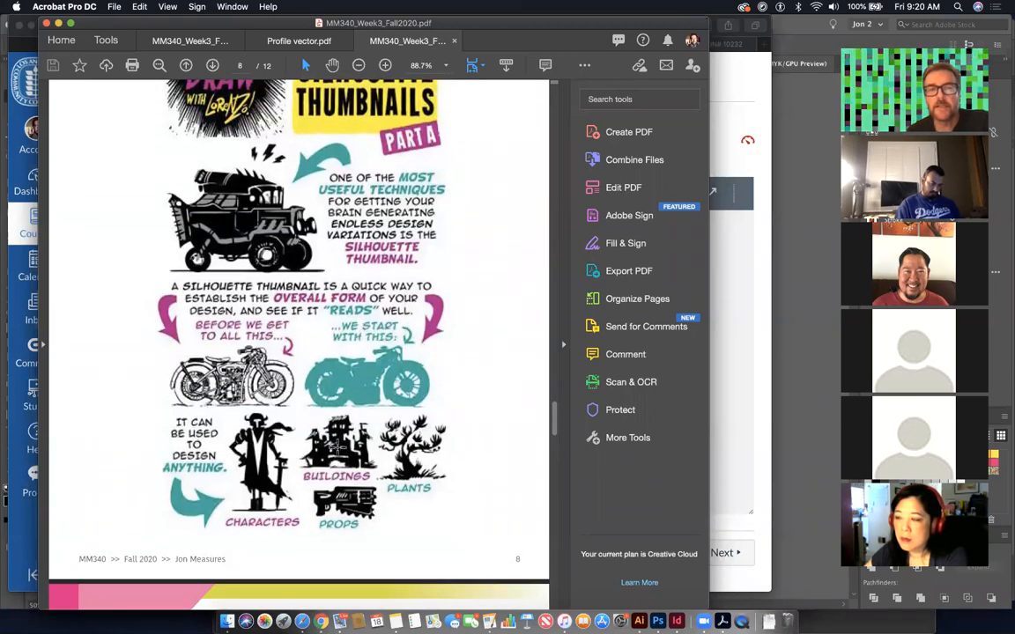
scroll(337, 446, down, 20)
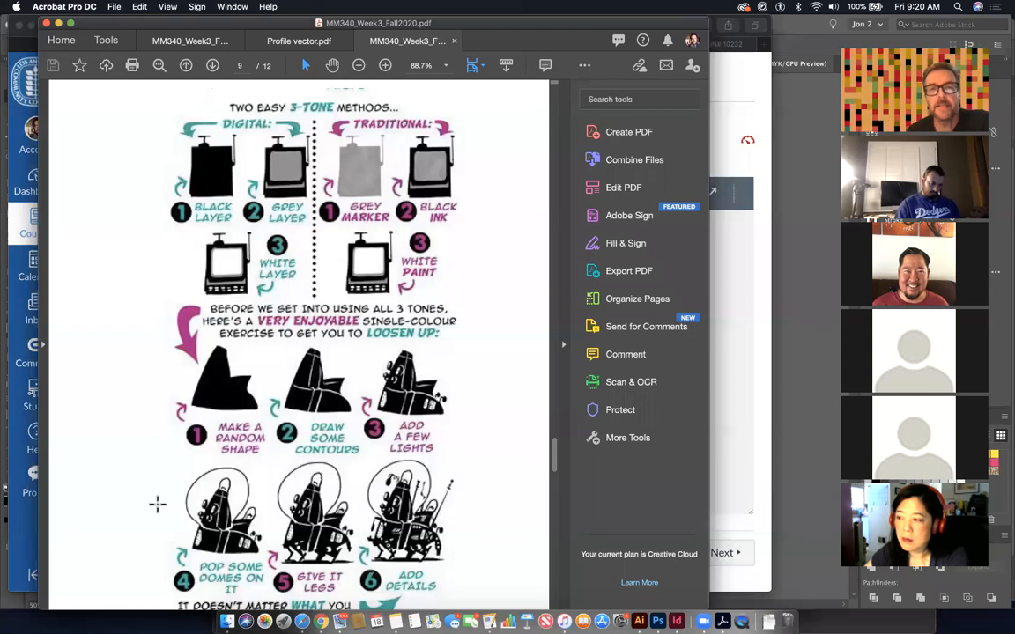
scroll(277, 437, down, 2)
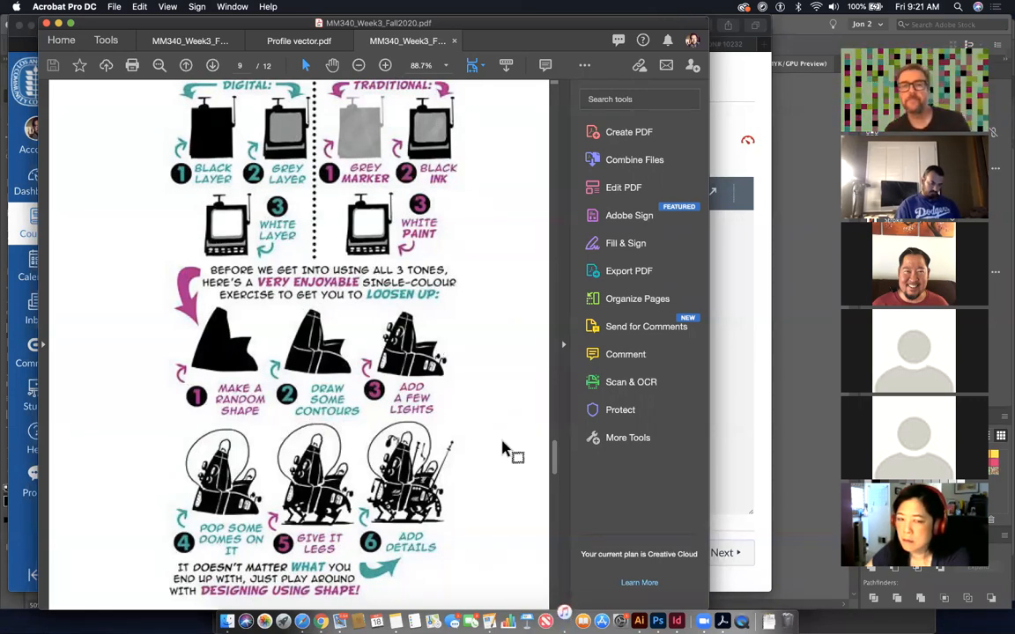
- Examine the character sketches on pages 10 to 12, covering facial expressions, Dracula, Moana and the lion studies
scroll(504, 445, down, 10)
scroll(504, 445, down, 5)
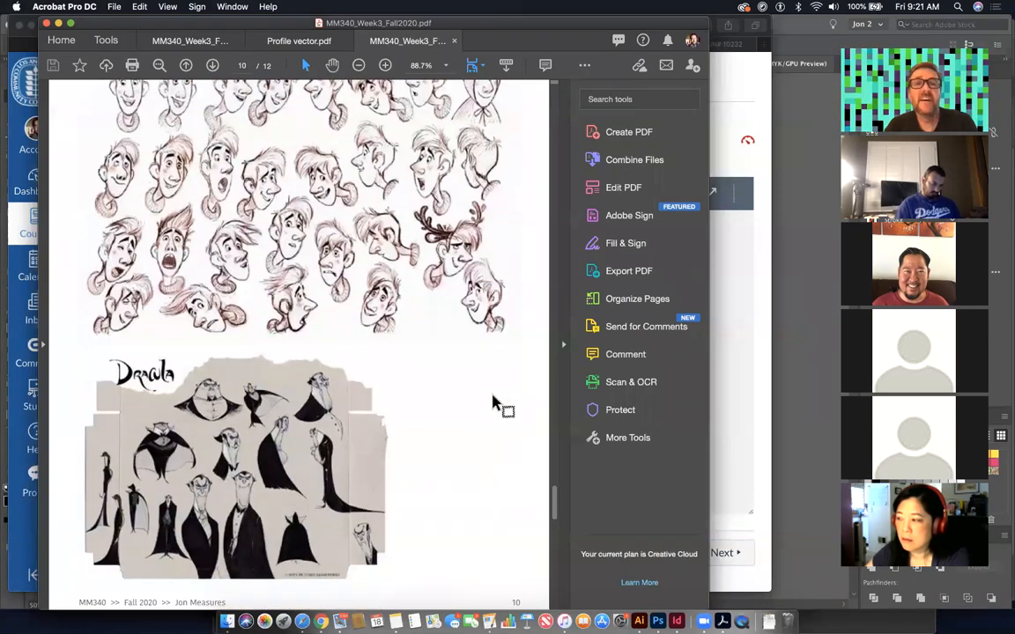
scroll(492, 401, up, 1)
scroll(491, 401, up, 2)
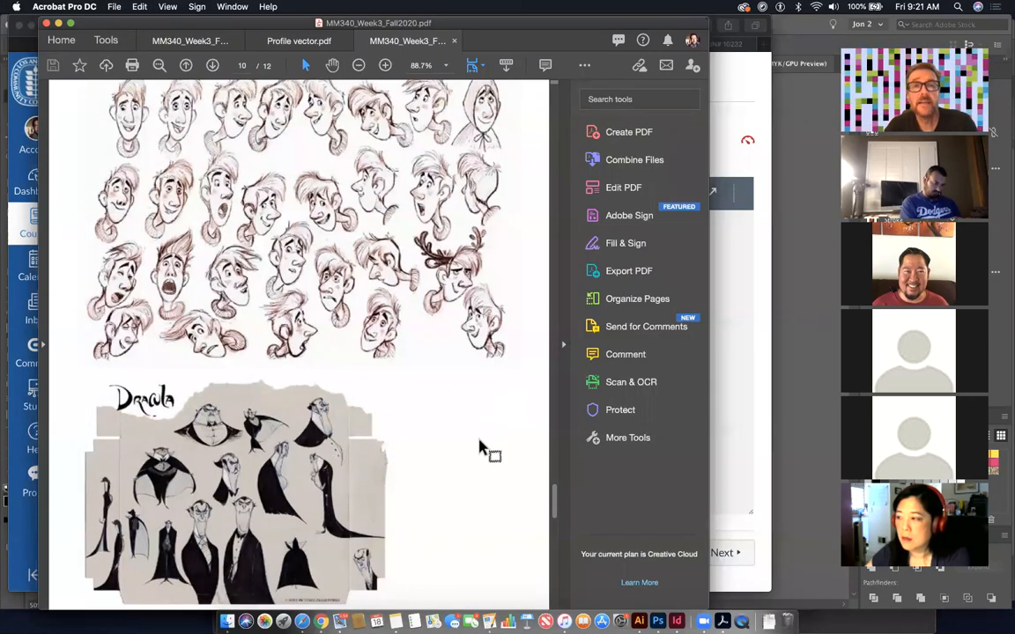
scroll(483, 449, down, 10)
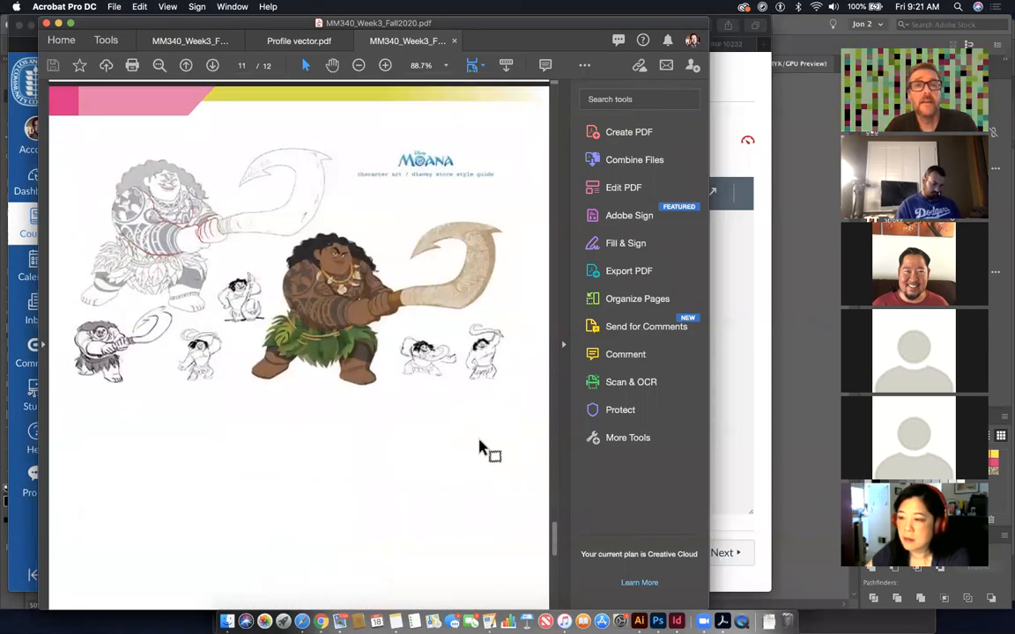
scroll(455, 246, up, 1)
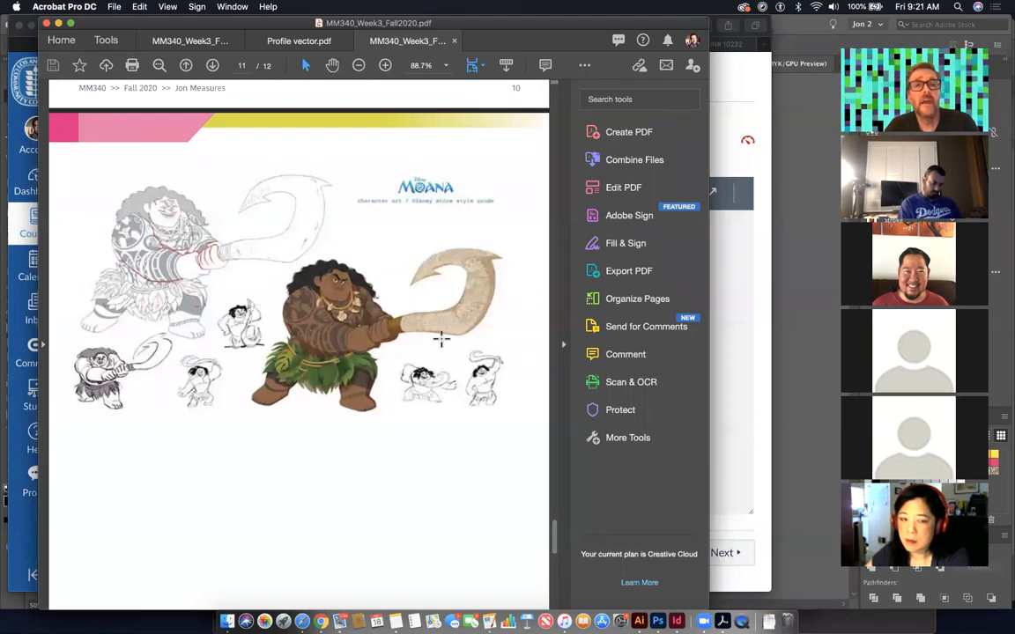
scroll(440, 338, down, 10)
scroll(441, 338, down, 3)
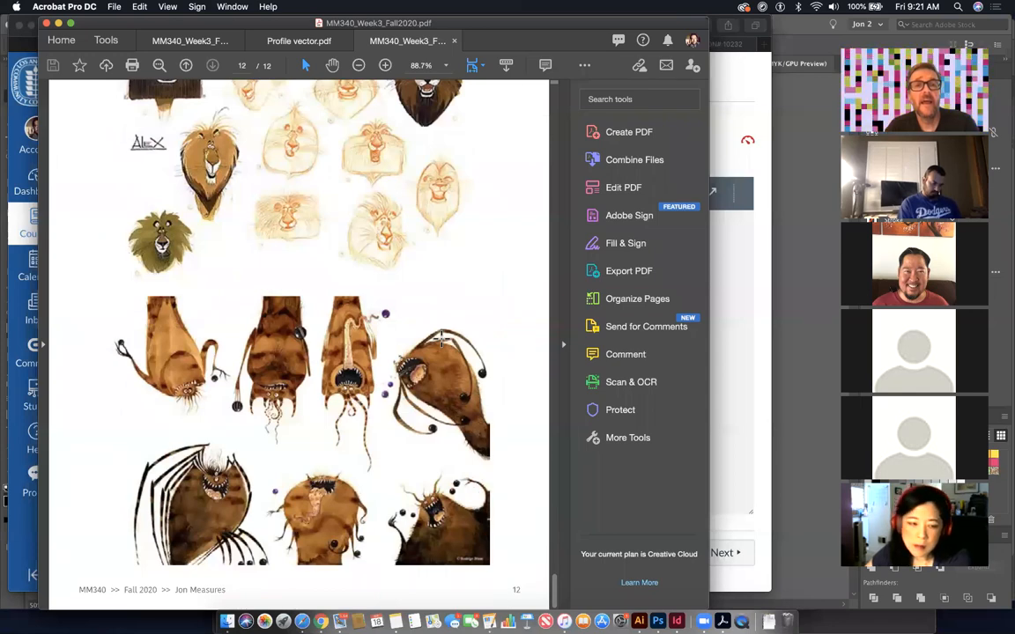
- Return to the PDF's first page, open the Examples of character Design on Behance link in Chrome and browse the gallery
scroll(441, 333, up, 20)
scroll(436, 324, up, 20)
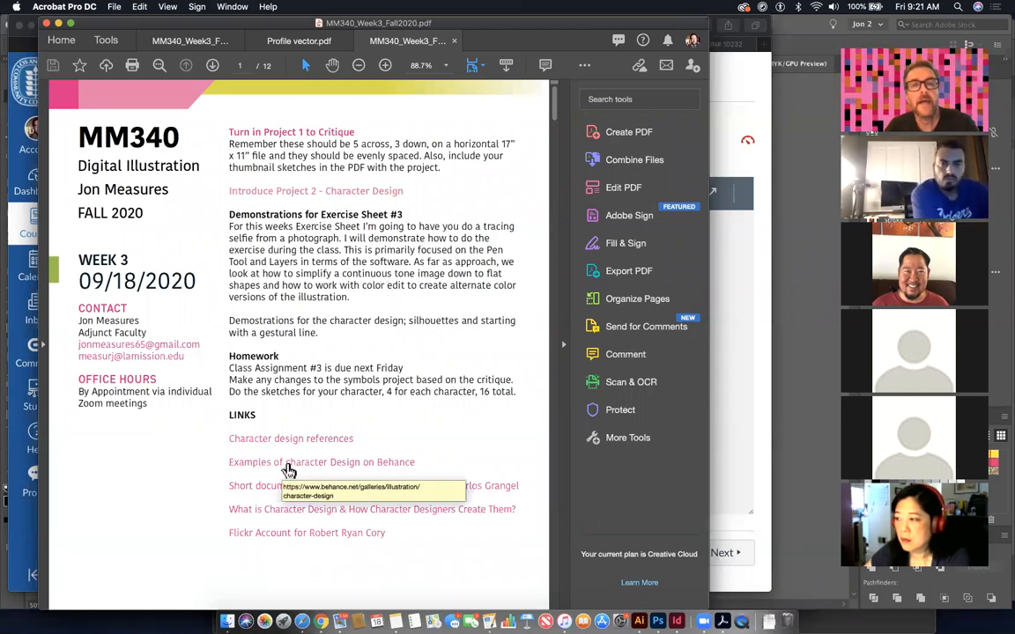
click(289, 470)
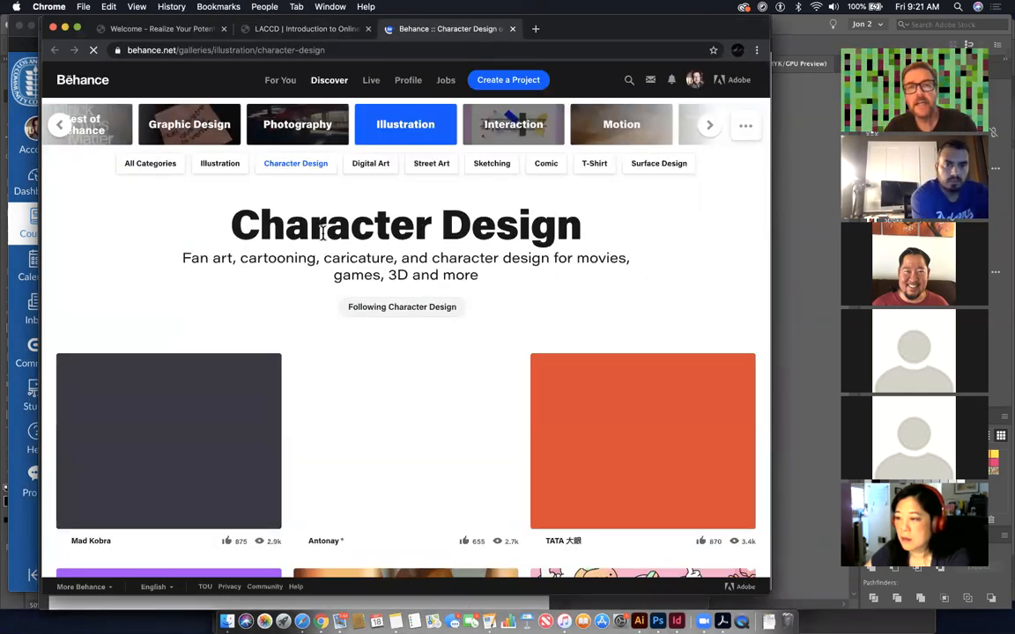
scroll(410, 464, down, 6)
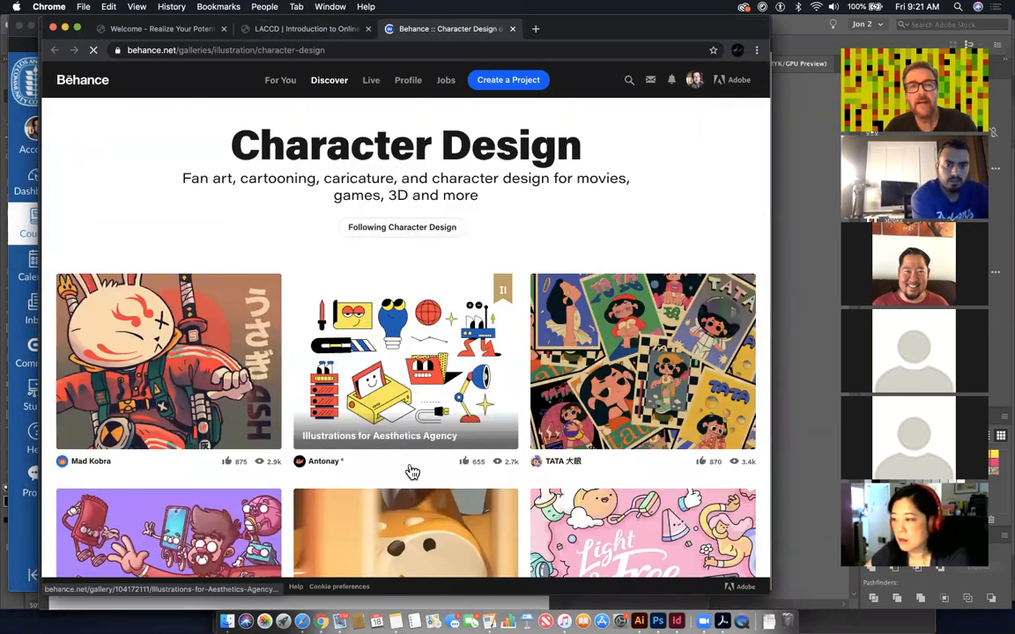
- Browse the Behance Character Design gallery for varied illustrated, 3D and sticker-style character examples
scroll(410, 470, down, 10)
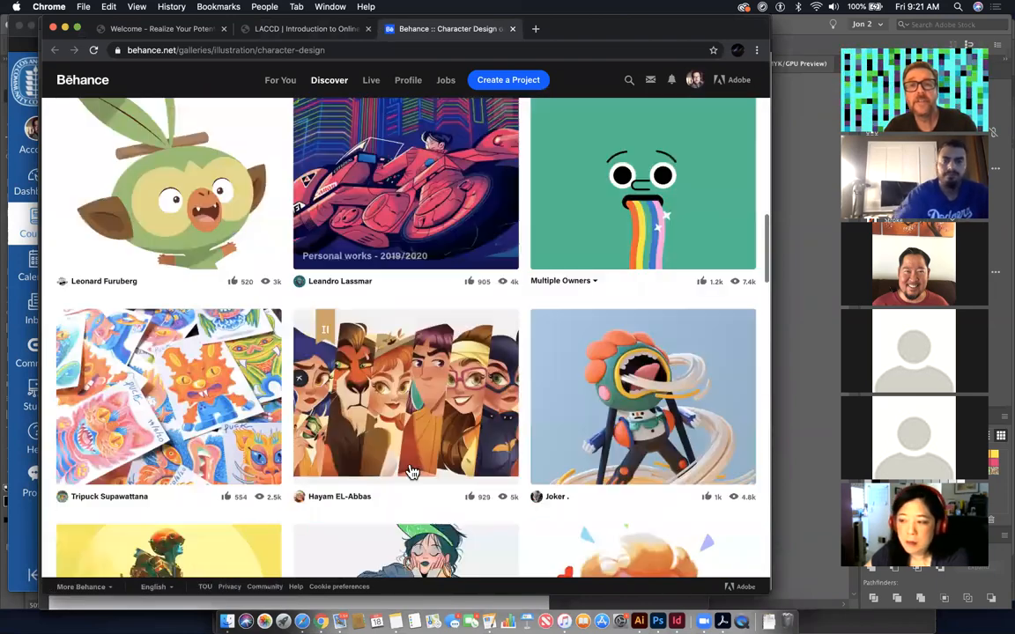
scroll(410, 471, down, 10)
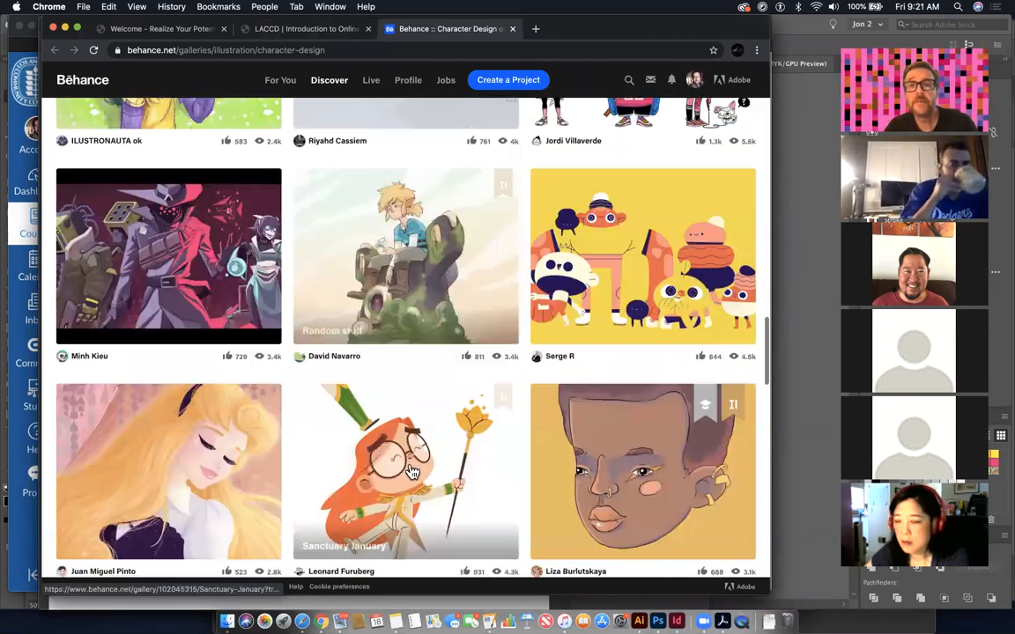
scroll(410, 471, down, 10)
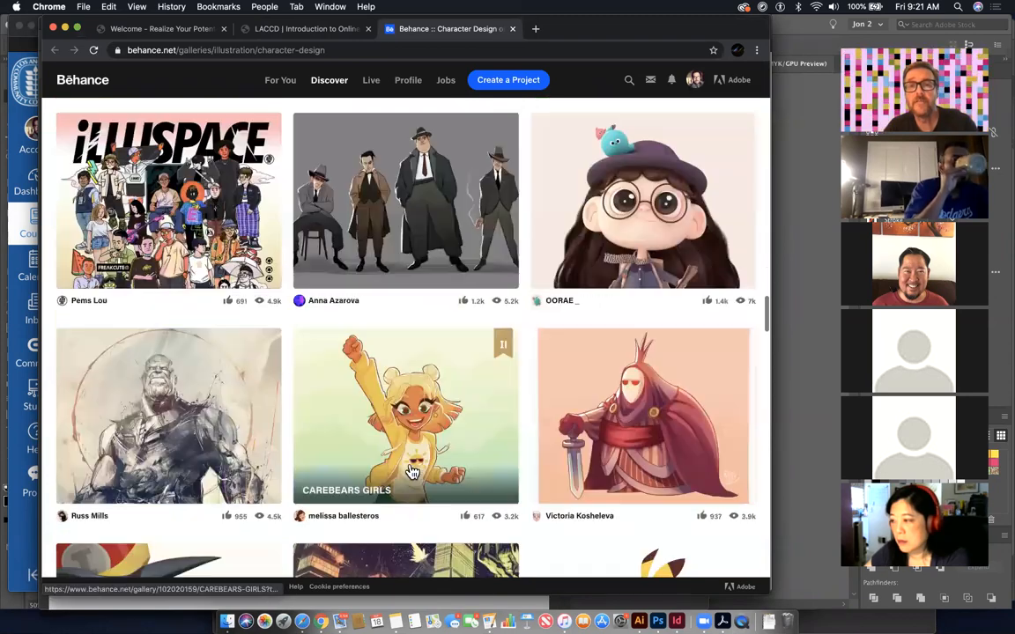
scroll(411, 471, down, 10)
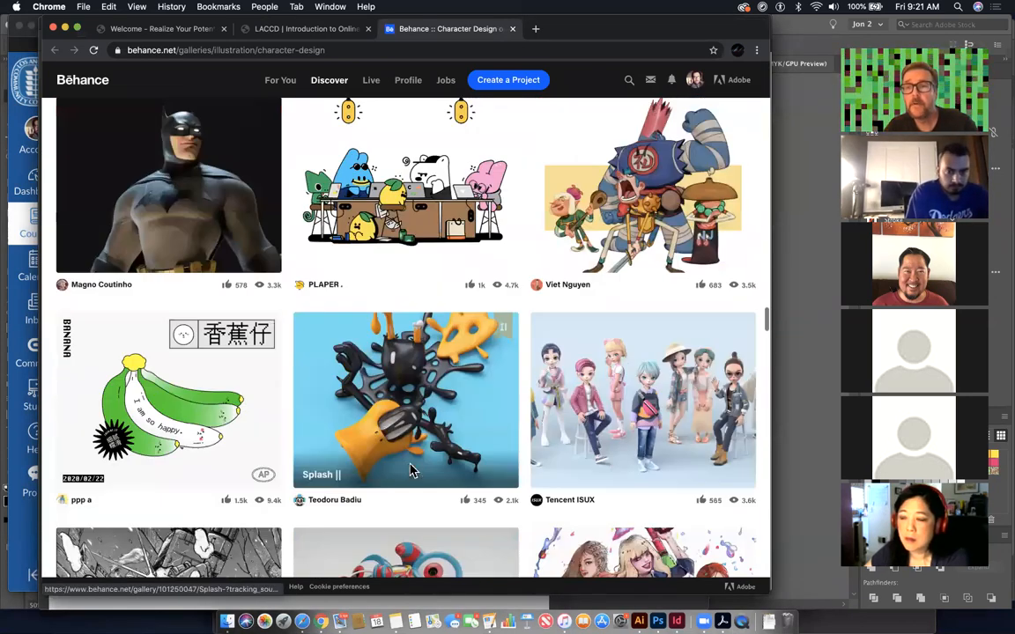
scroll(411, 471, down, 10)
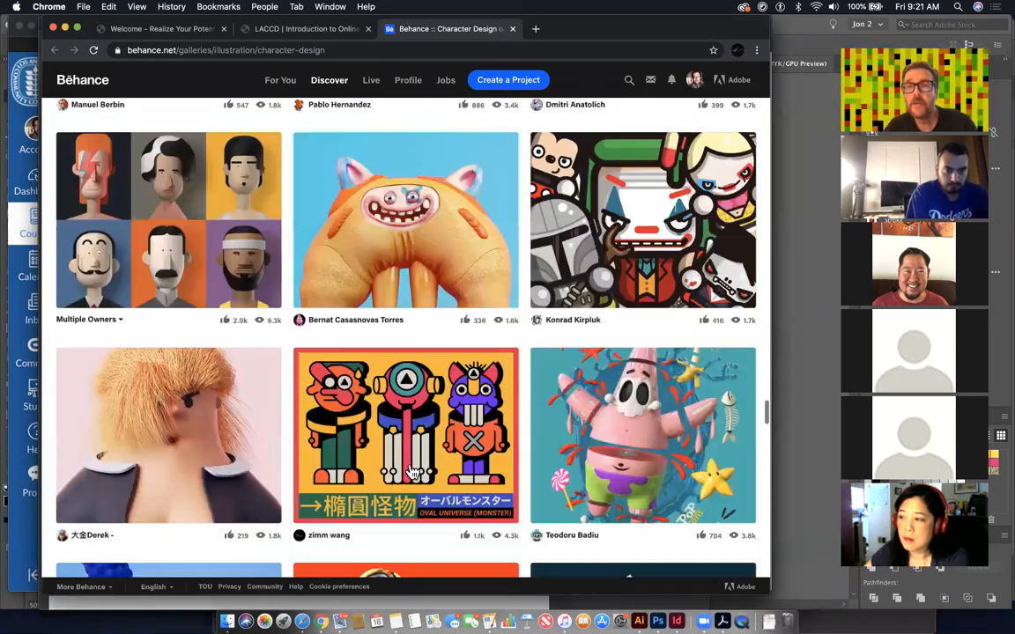
scroll(411, 471, down, 10)
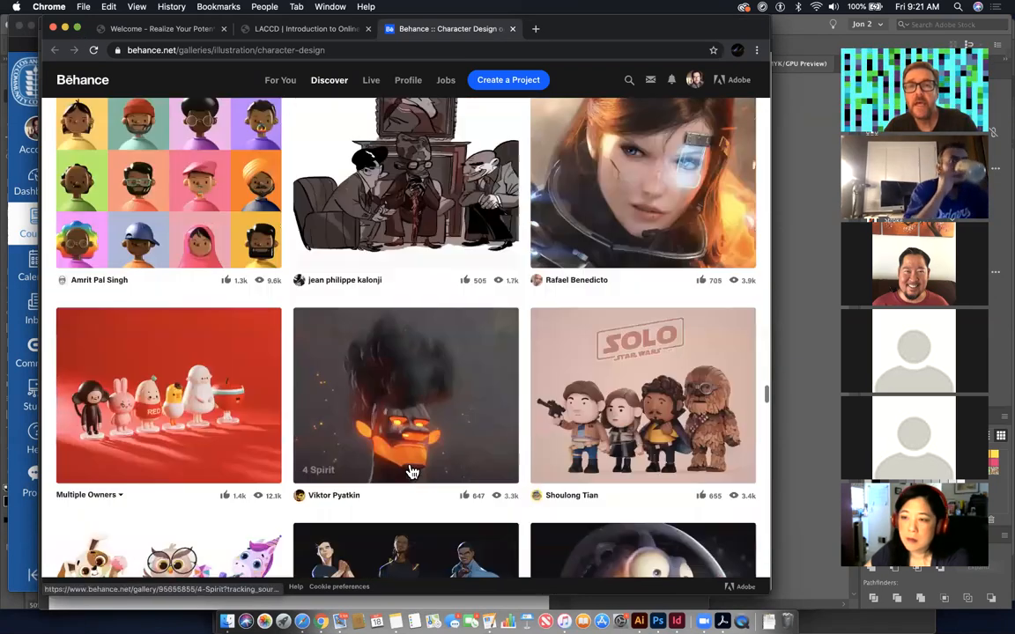
scroll(410, 472, down, 8)
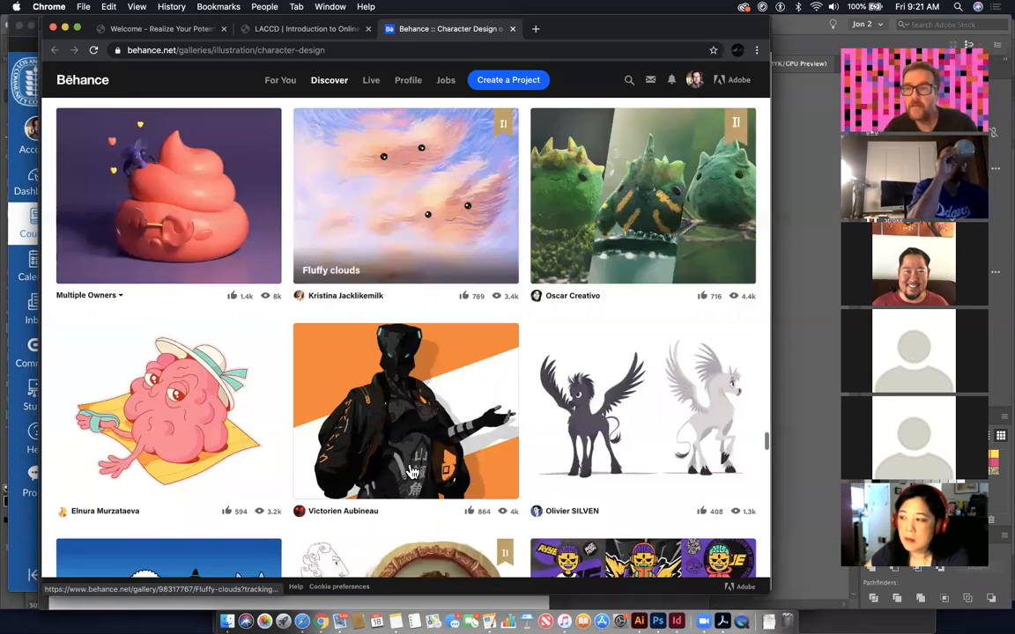
scroll(411, 473, down, 5)
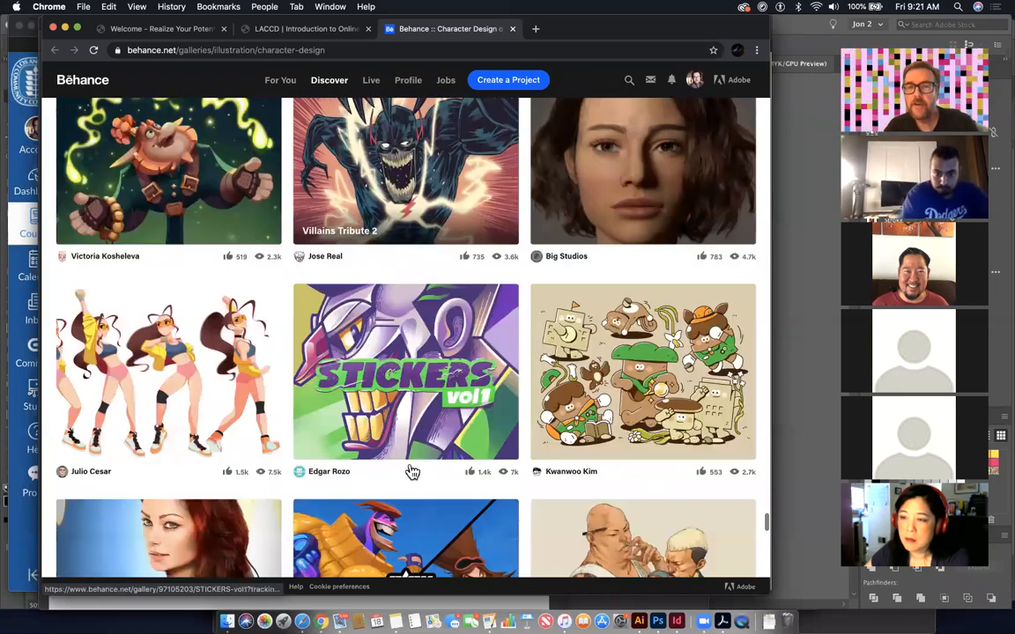
scroll(411, 473, down, 10)
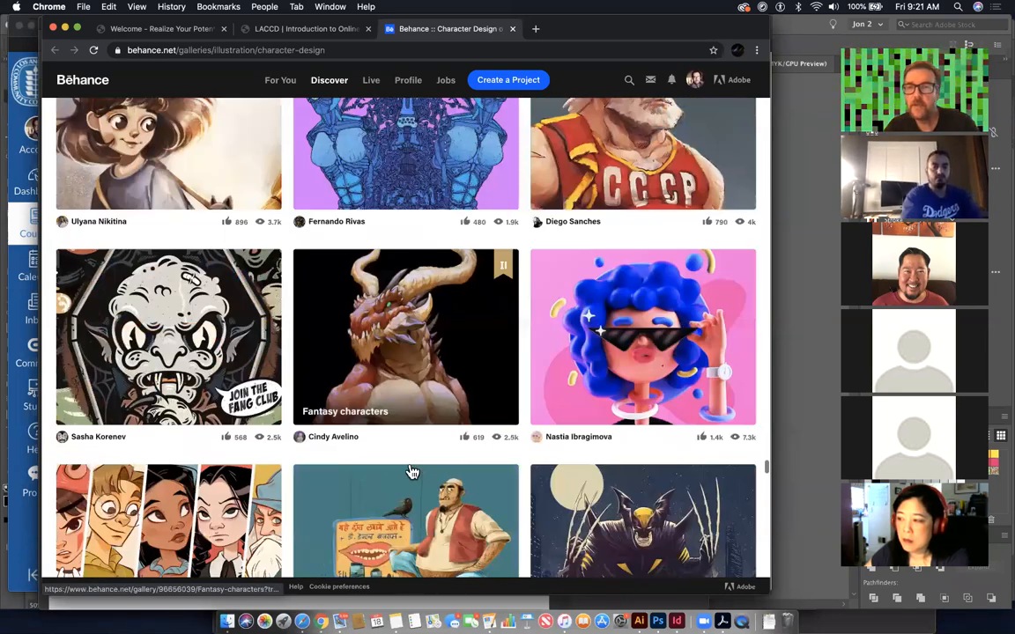
scroll(411, 473, down, 12)
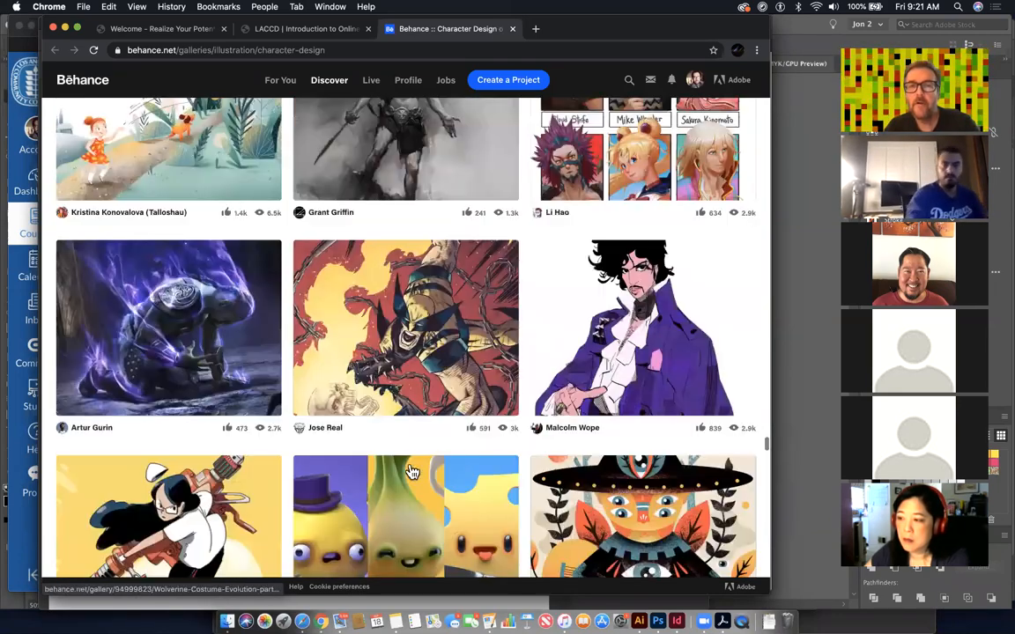
scroll(411, 473, down, 15)
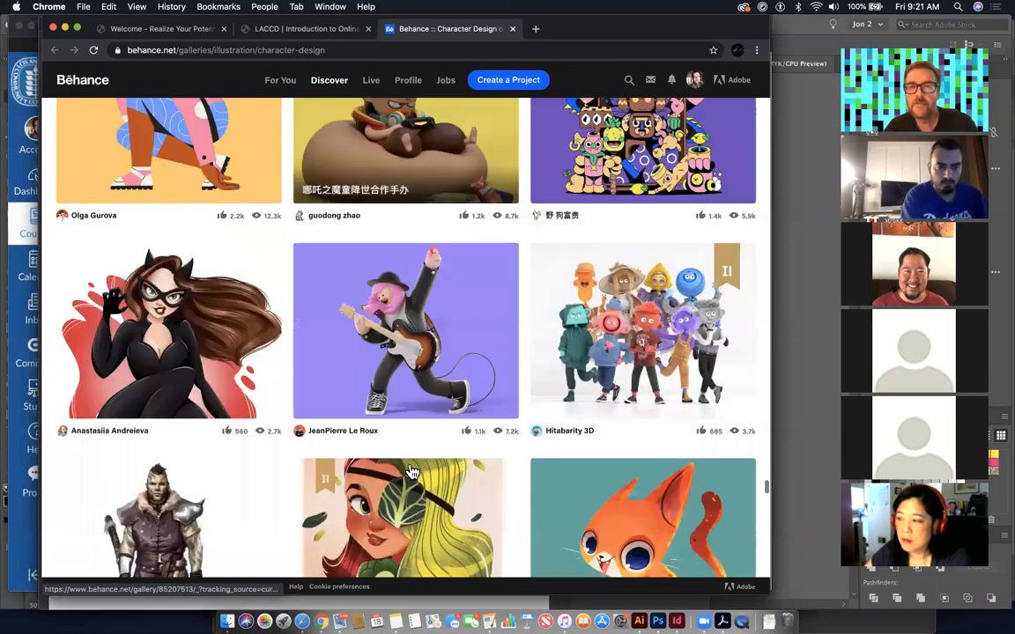
scroll(411, 473, down, 8)
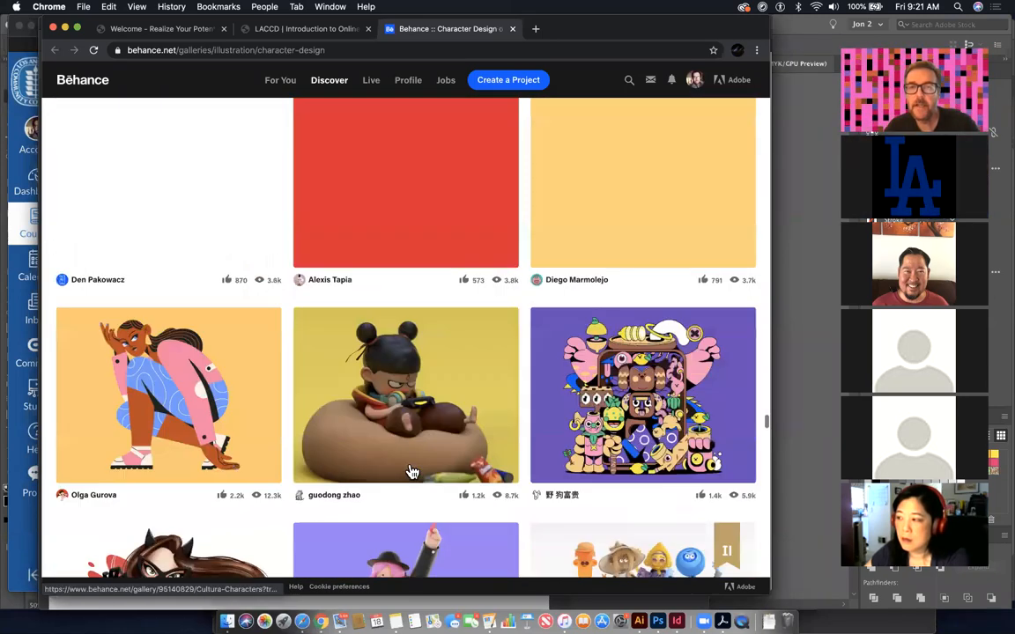
scroll(411, 473, down, 5)
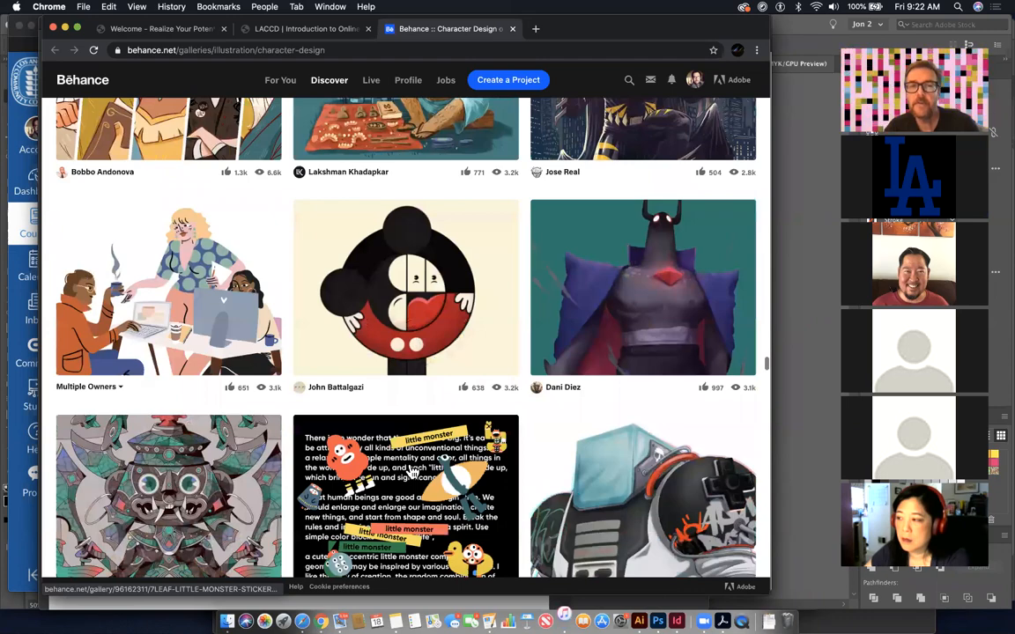
- Look back through the earlier Behance gallery projects, up to the SpongeBob skull and Mr. Marshmallow characters
scroll(412, 474, up, 5)
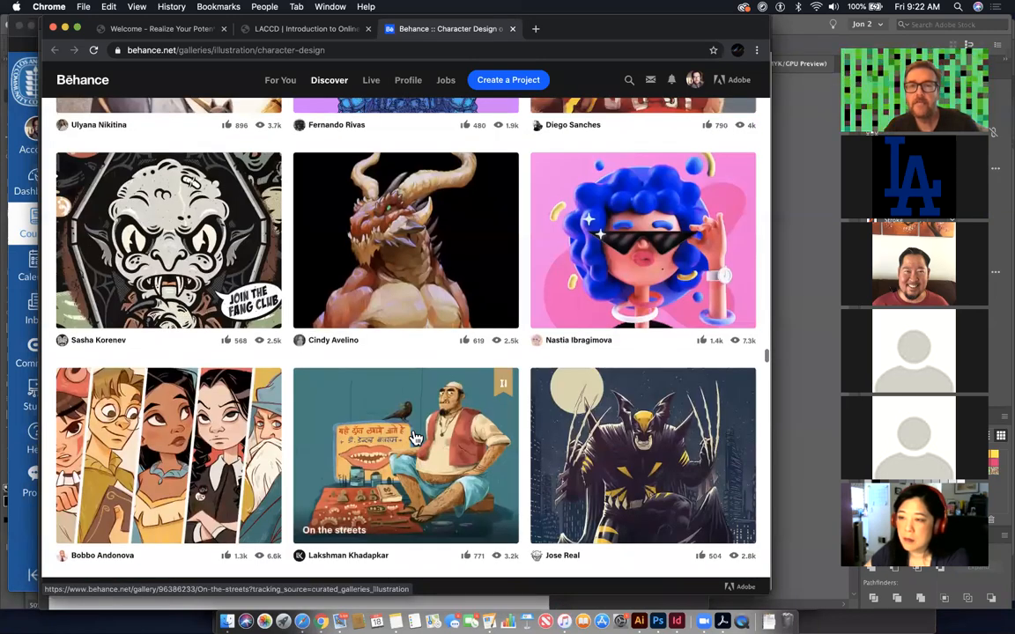
scroll(416, 438, up, 10)
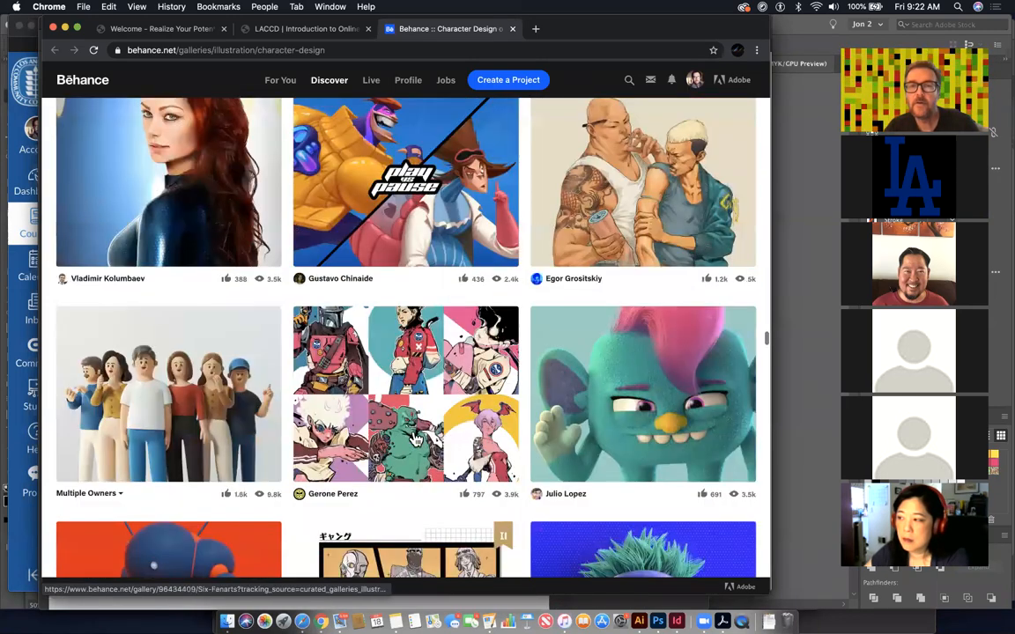
scroll(414, 438, up, 8)
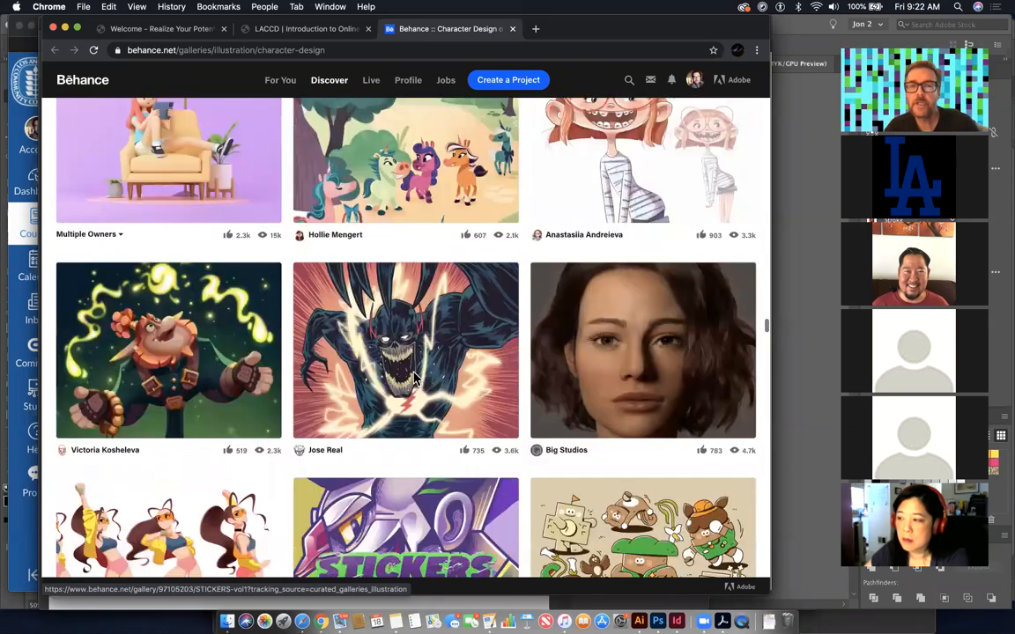
scroll(414, 379, up, 5)
scroll(416, 380, up, 20)
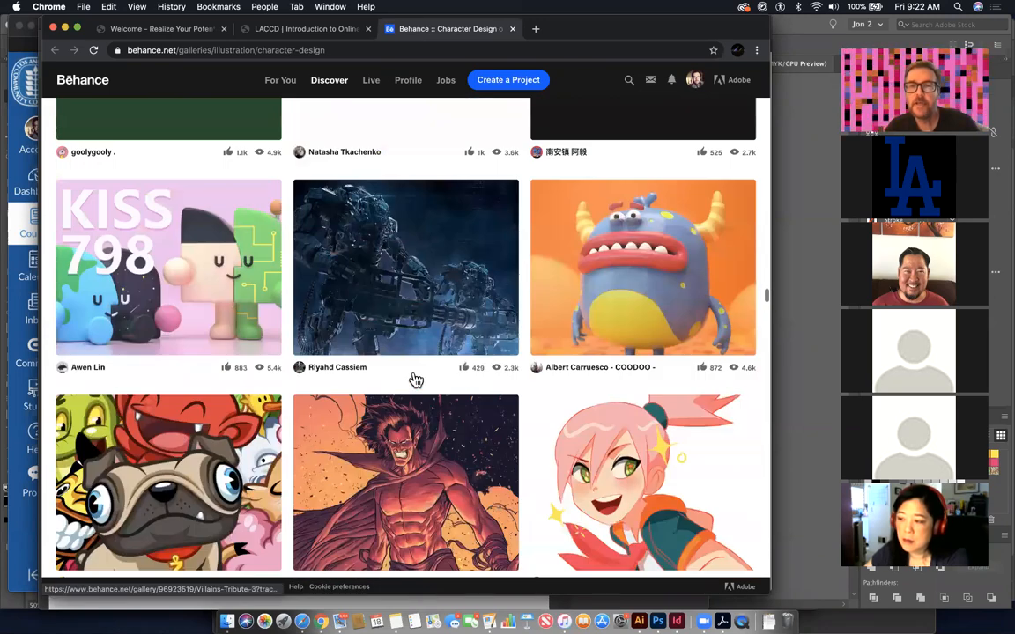
scroll(416, 380, up, 5)
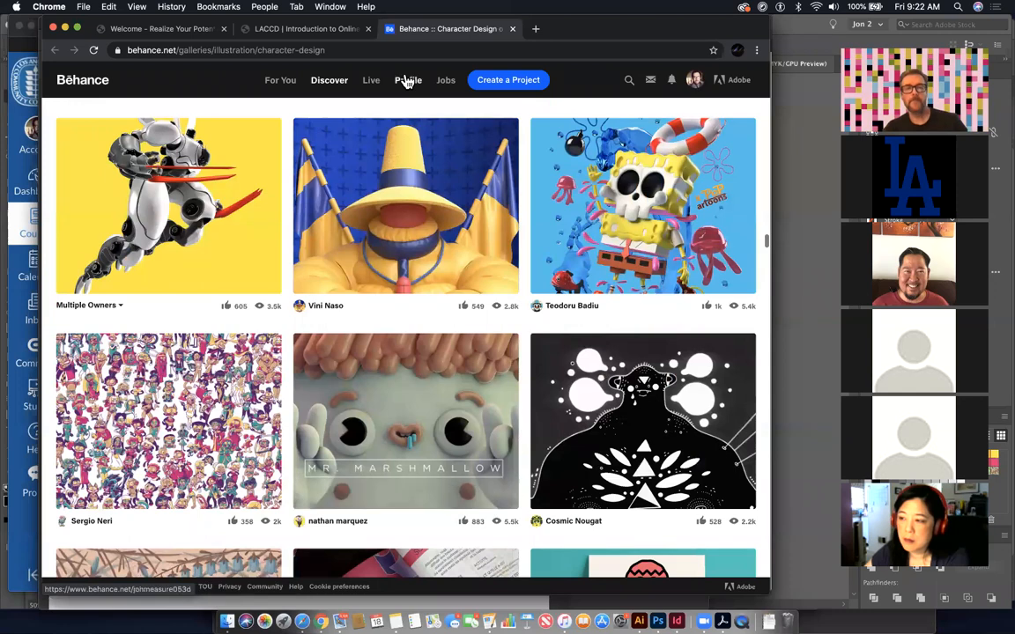
- Switch to Illustrator, close the Untitled-26 grid document without saving and bring up Leg_From_Path.ai
key(super+Tab)
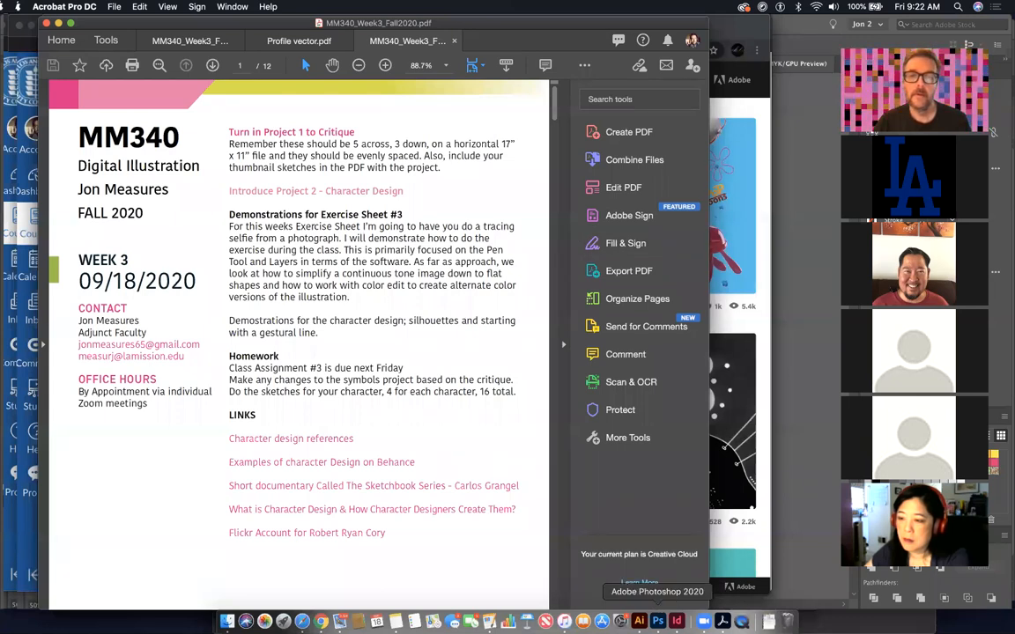
click(639, 621)
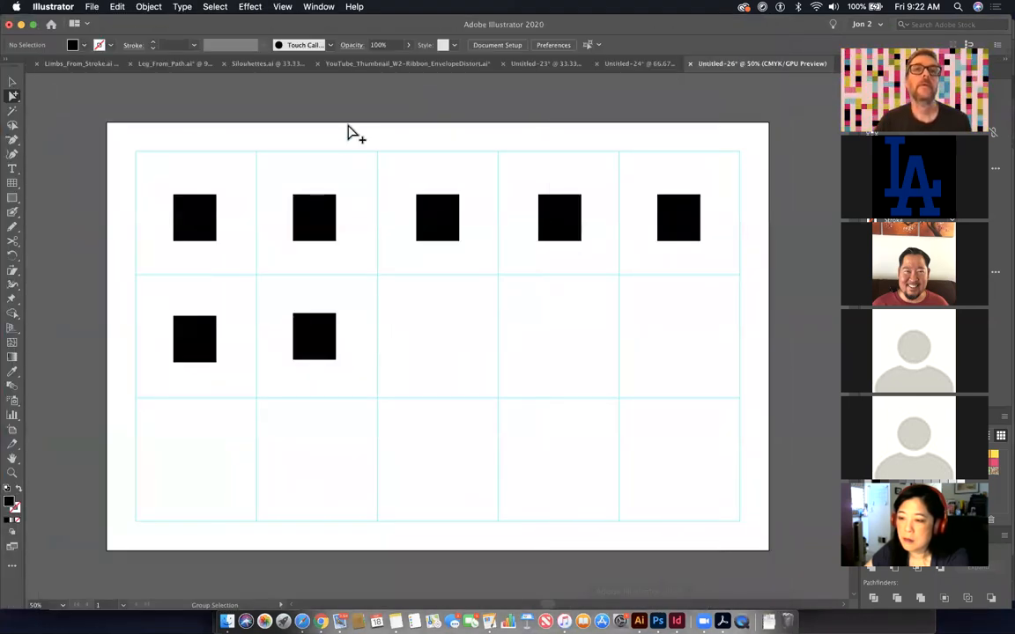
key(super+w)
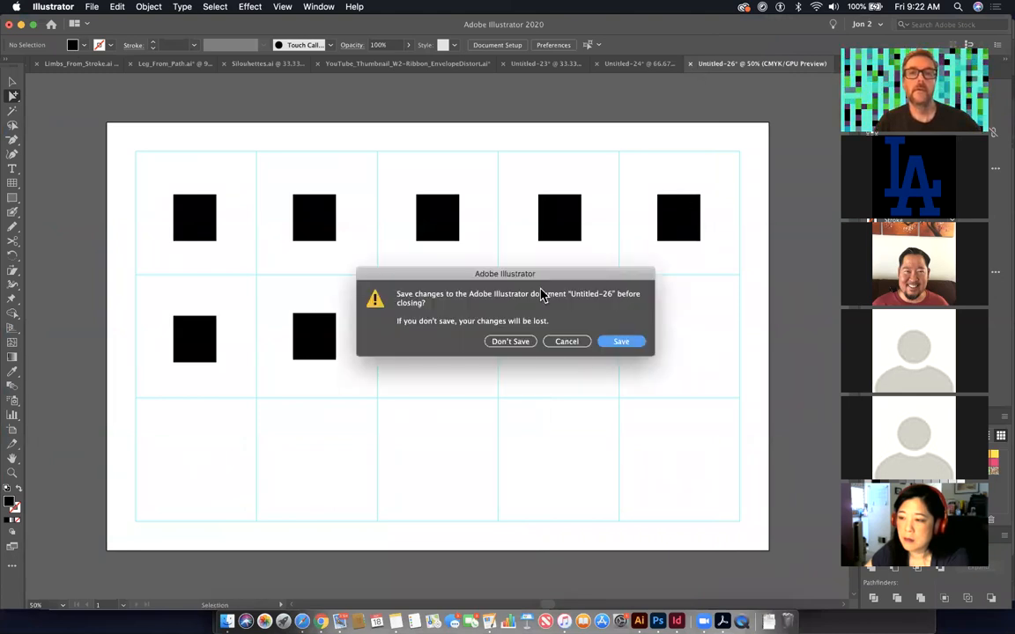
click(514, 341)
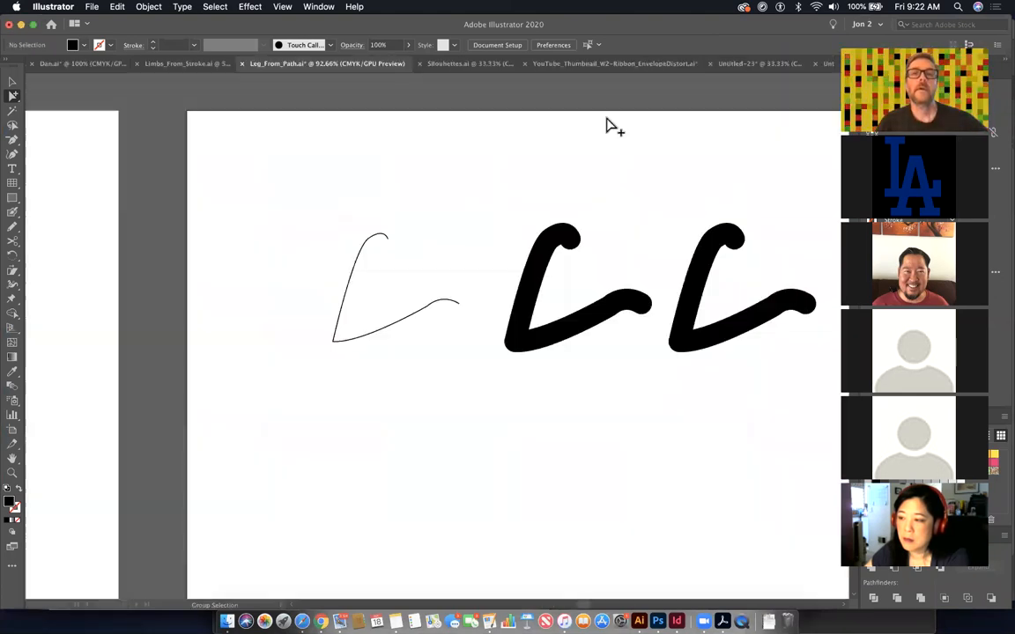
- Examine the Leg_From_Path.ai artboards, comparing the line-to-leg stages, the light source leg, the thick bent strokes and the tentacle drawing
scroll(429, 307, down, 5)
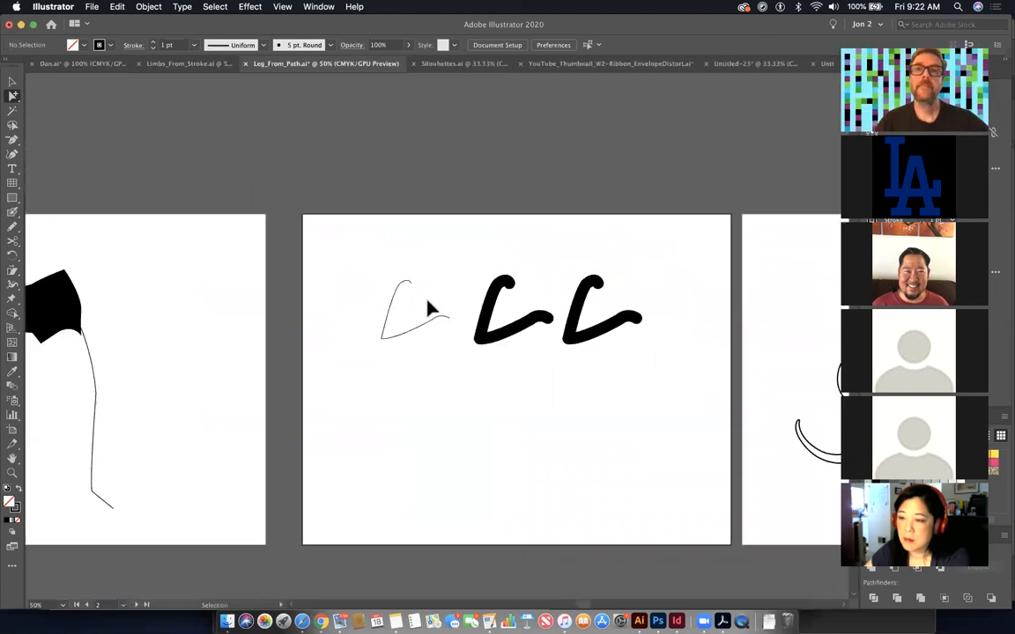
drag(256, 386, 558, 409)
drag(205, 294, 382, 381)
drag(516, 382, 350, 210)
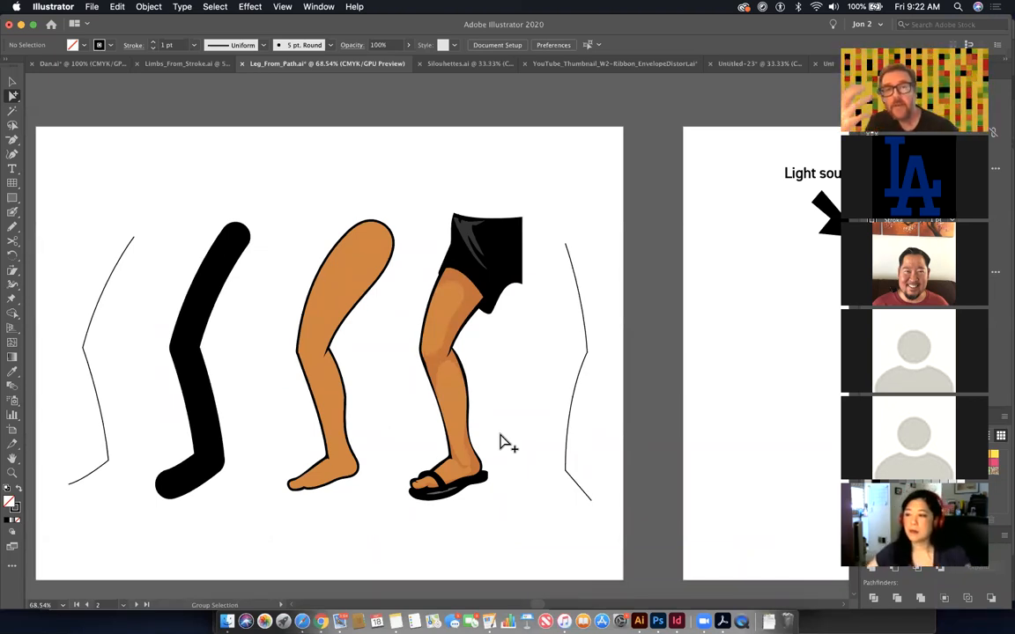
scroll(500, 440, right, 15)
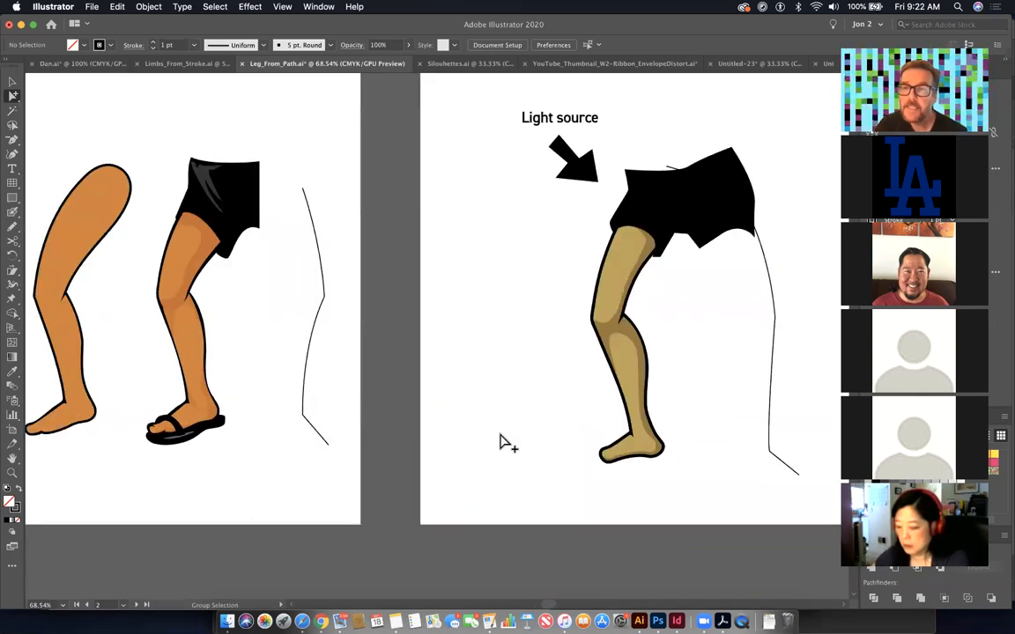
scroll(661, 385, right, 20)
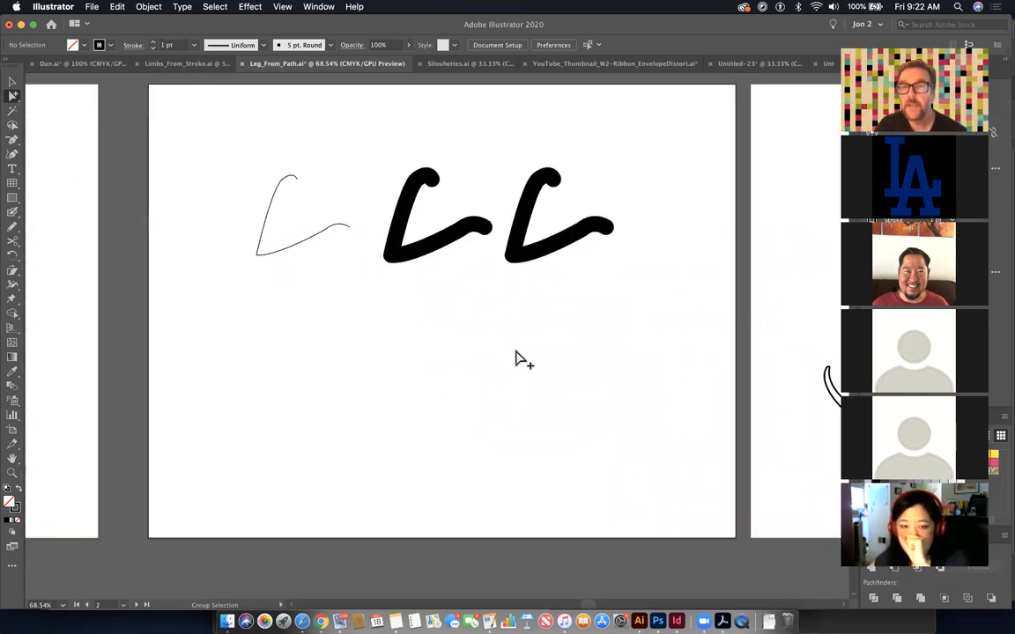
scroll(613, 356, right, 1)
scroll(620, 365, right, 15)
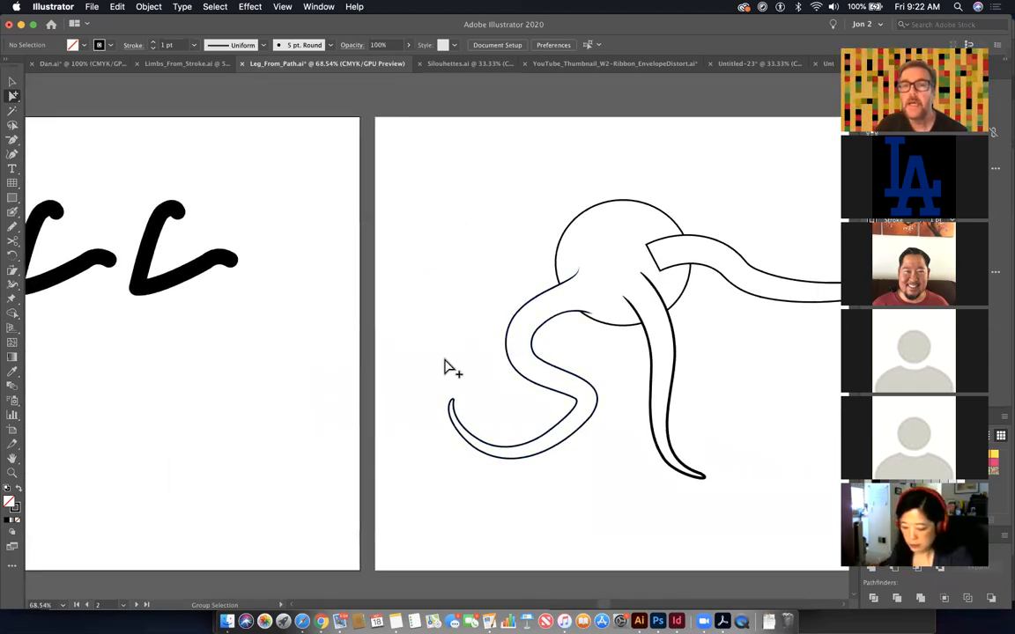
scroll(323, 381, left, 20)
scroll(323, 381, left, 20)
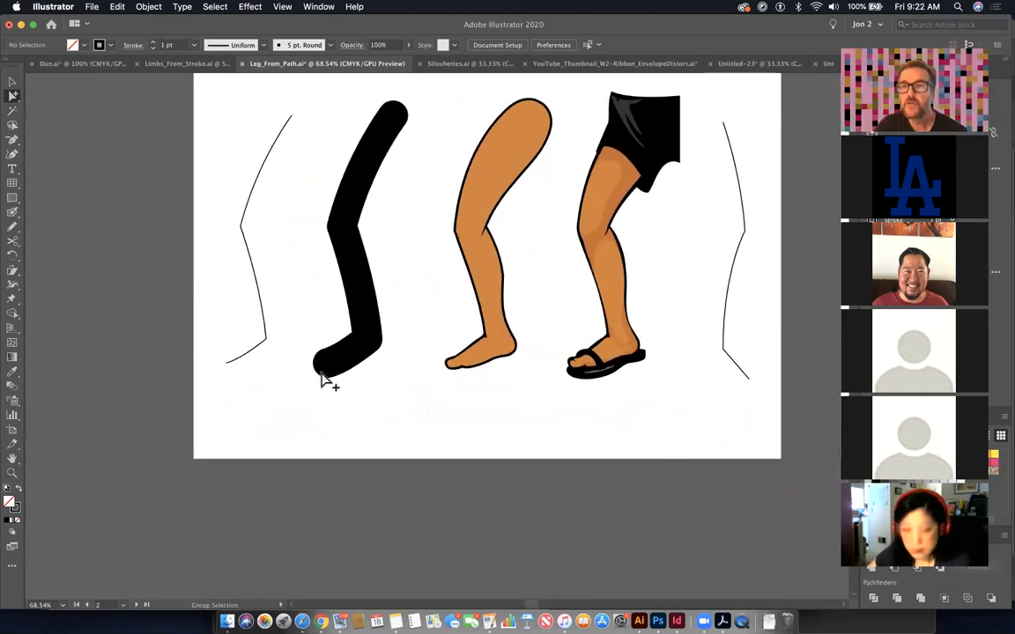
- Select the thin leg path beside the sandaled leg on the first leg artboard to show its anchor points
scroll(322, 380, right, 10)
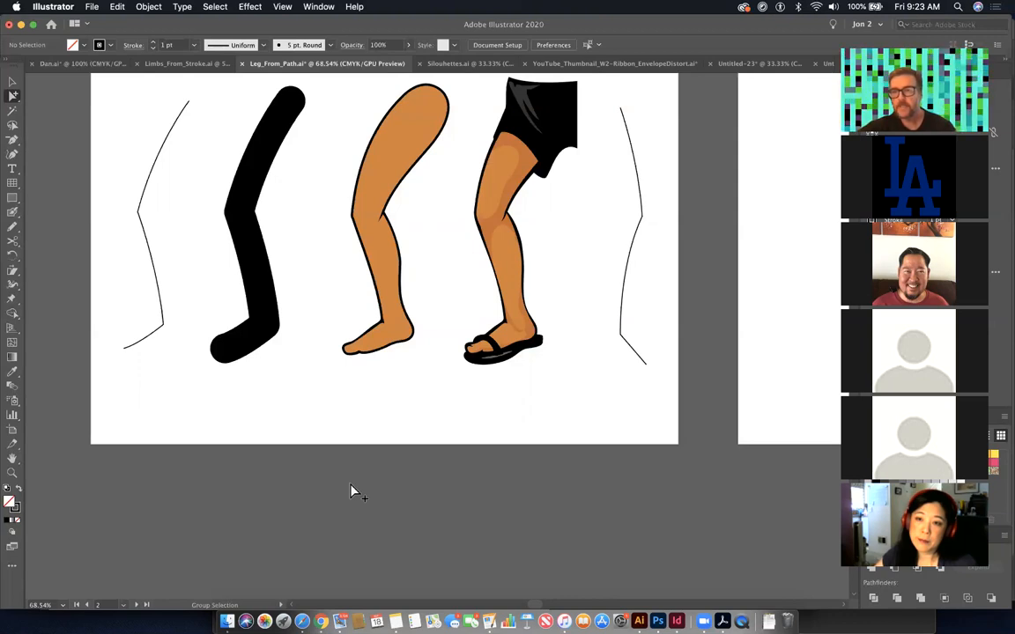
key(space)
drag(311, 311, 502, 415)
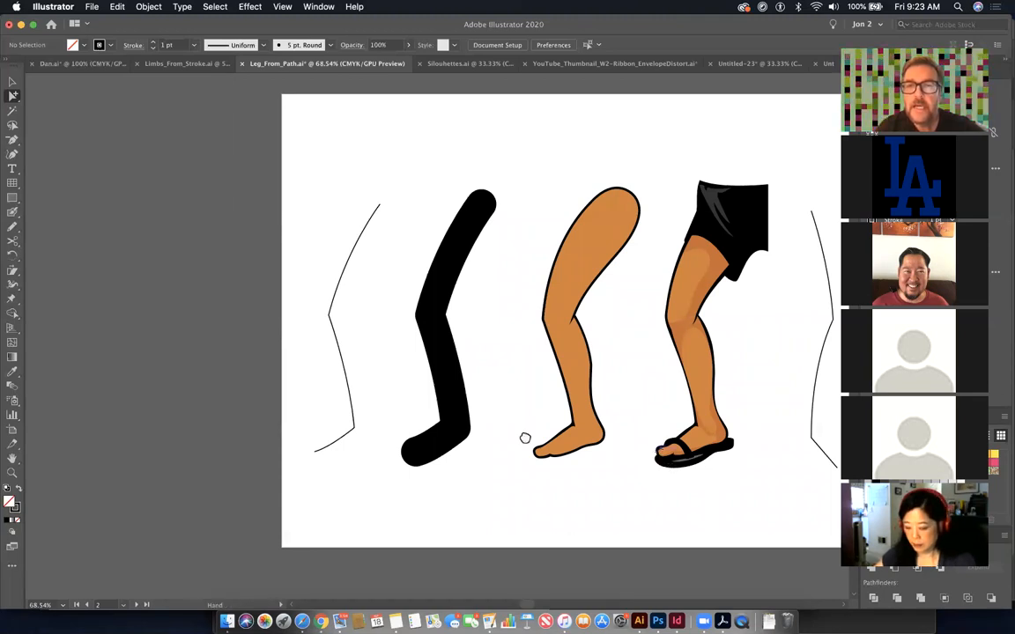
scroll(526, 437, right, 5)
click(625, 333)
drag(624, 332, 638, 333)
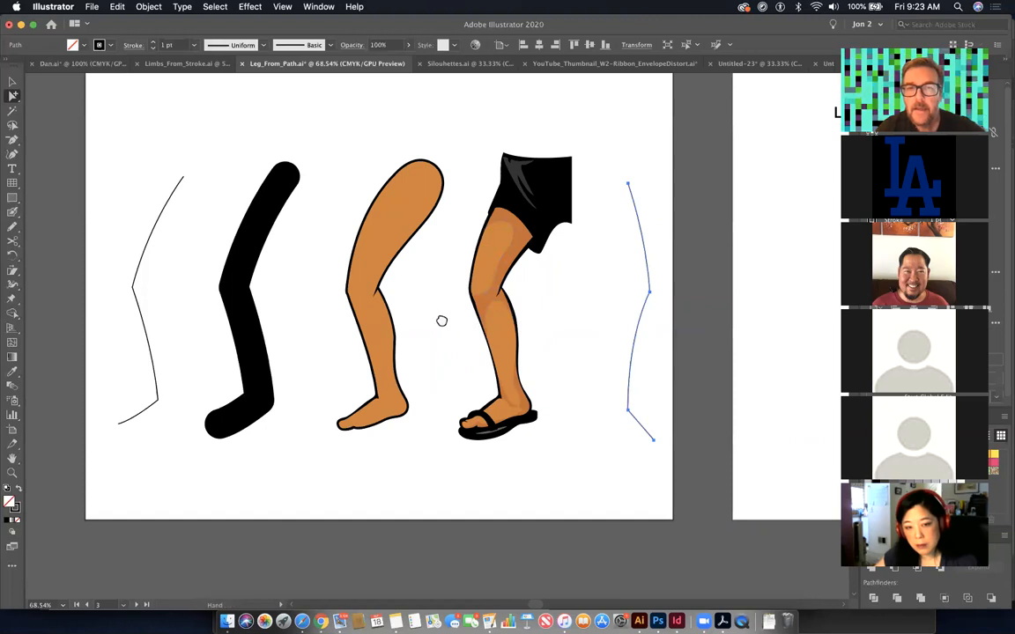
scroll(431, 300, right, 3)
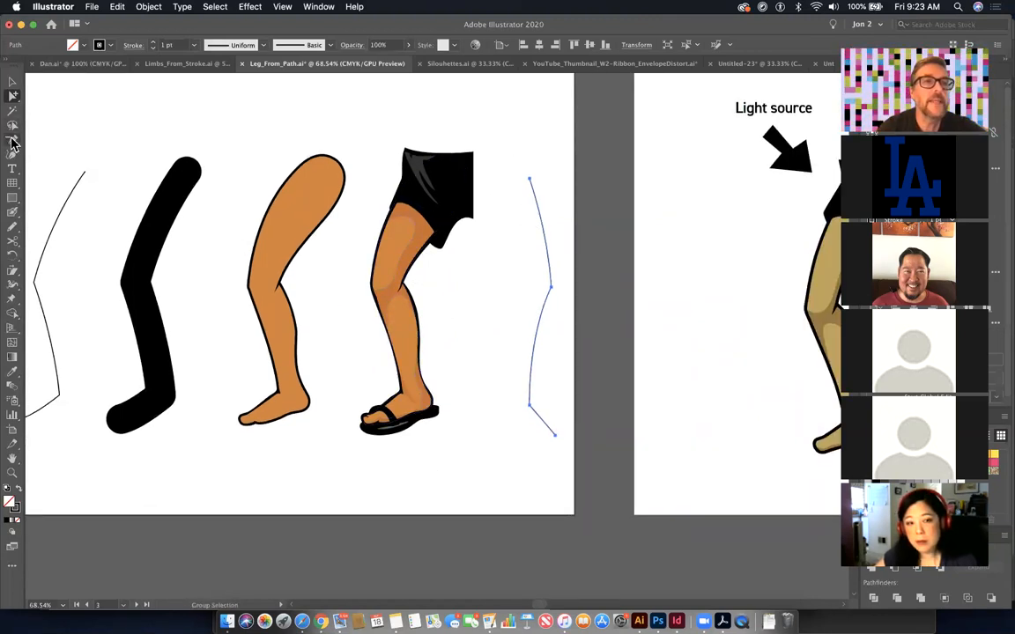
- Draw a four-point leg path with the Pen tool in the blank area beside the light source leg, with sharp corners at knee and ankle
drag(11, 145, 40, 126)
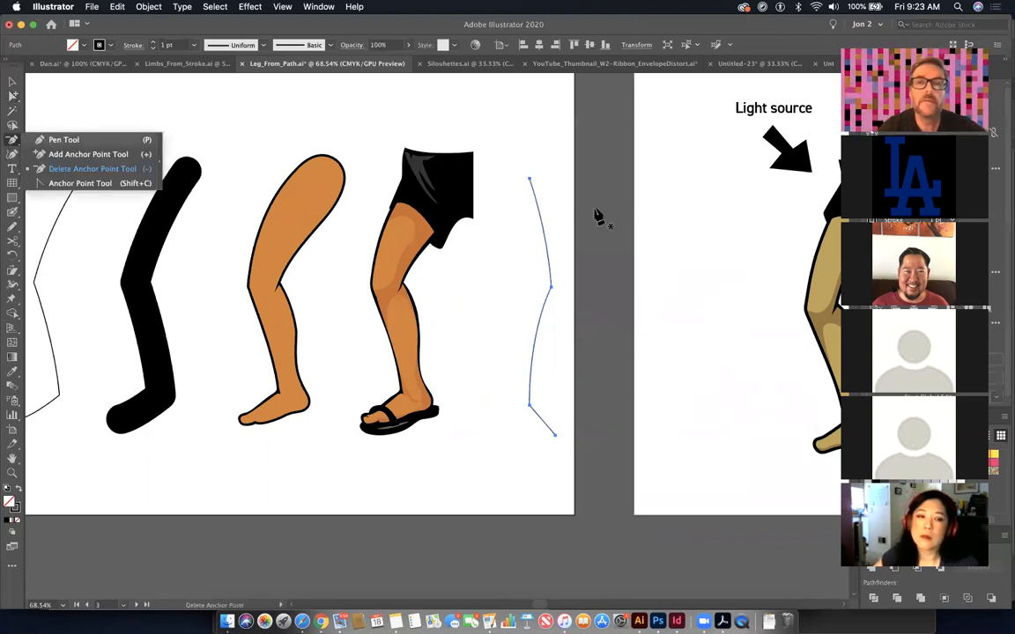
click(670, 167)
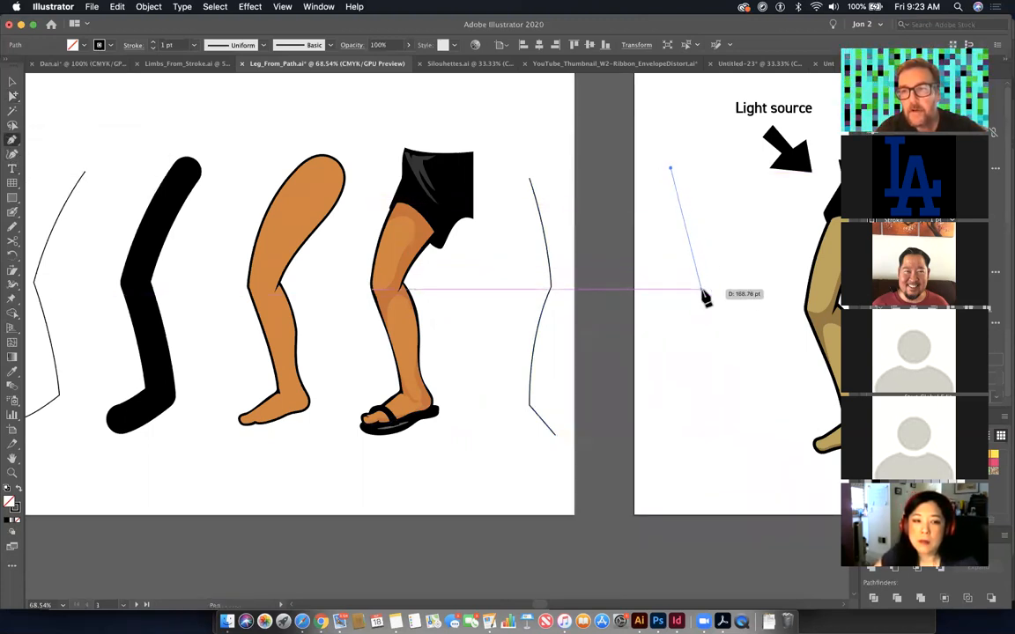
drag(703, 291, 704, 335)
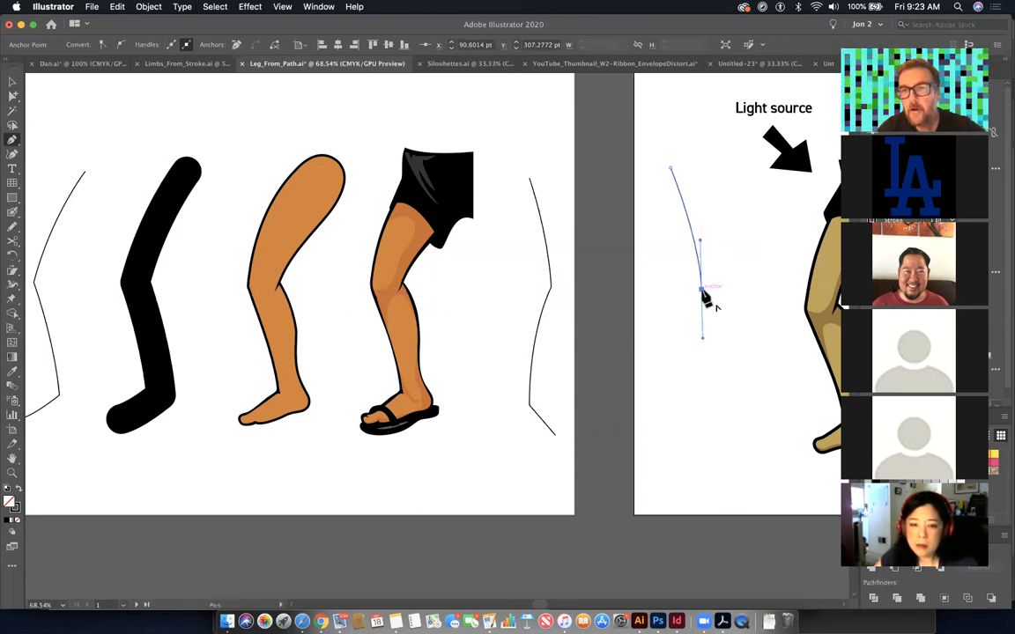
click(703, 290)
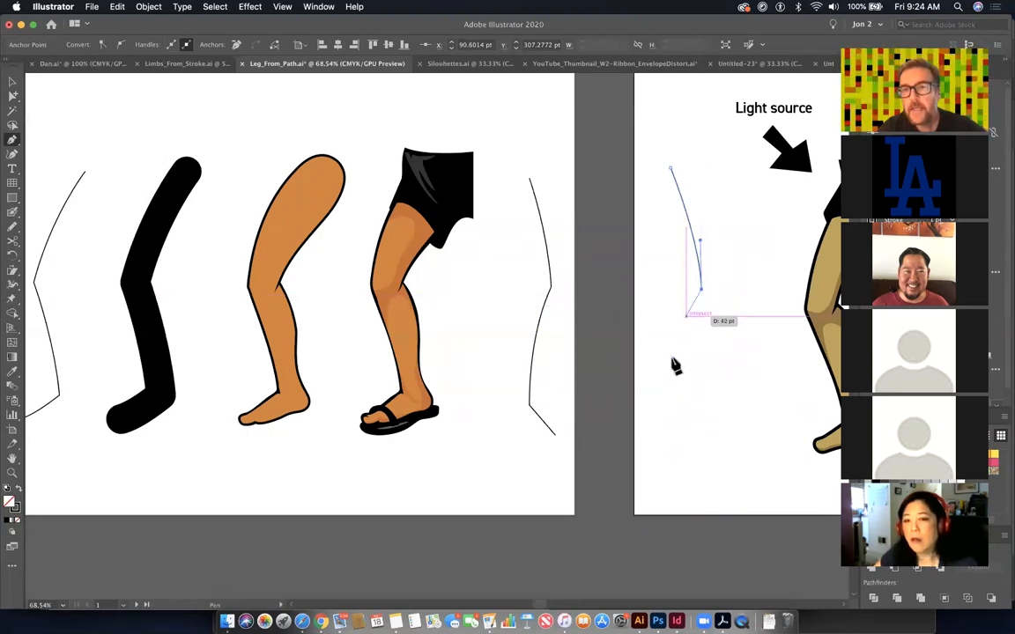
drag(683, 389, 680, 446)
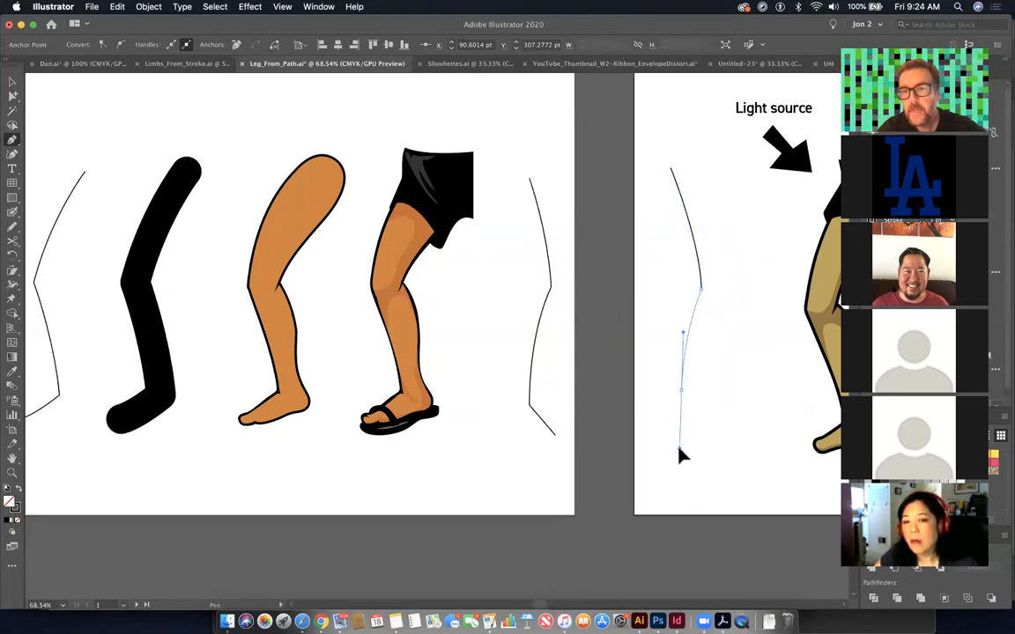
click(682, 391)
drag(712, 420, 85, 195)
- Select the whole practice leg path beside the light source leg and delete it
click(9, 113)
click(705, 327)
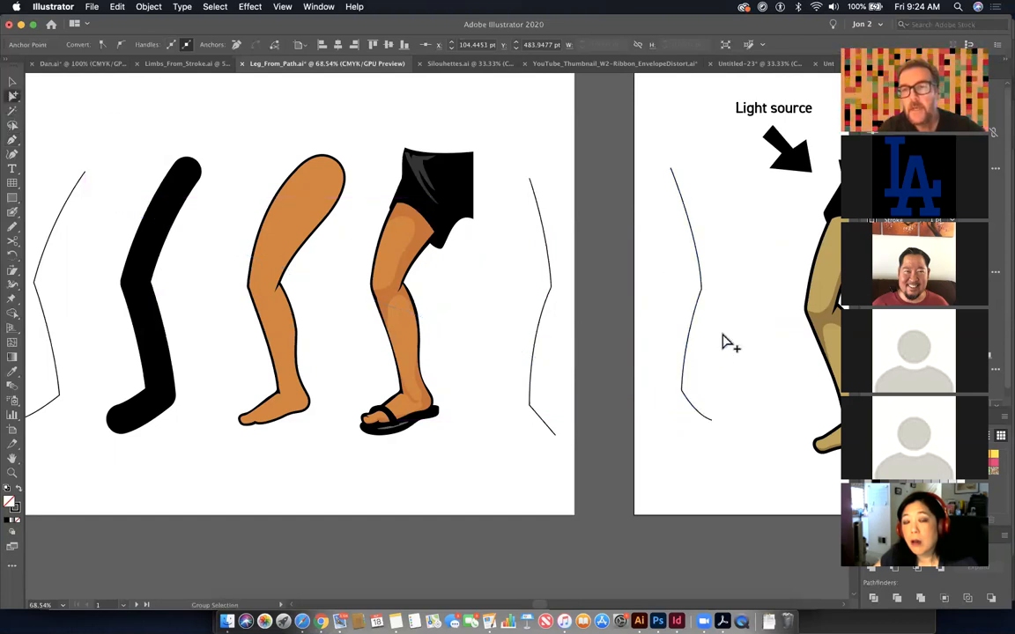
click(702, 284)
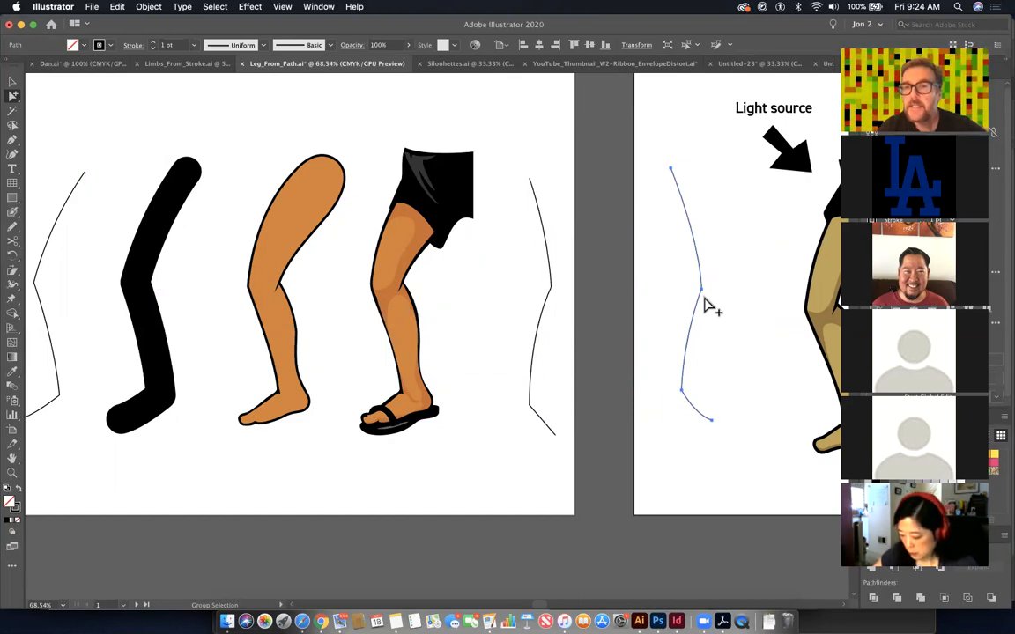
click(99, 170)
- Draw a four-point leg path with curved thigh and shin and a straight foot beside the light source leg, and select it to show its anchors
click(12, 139)
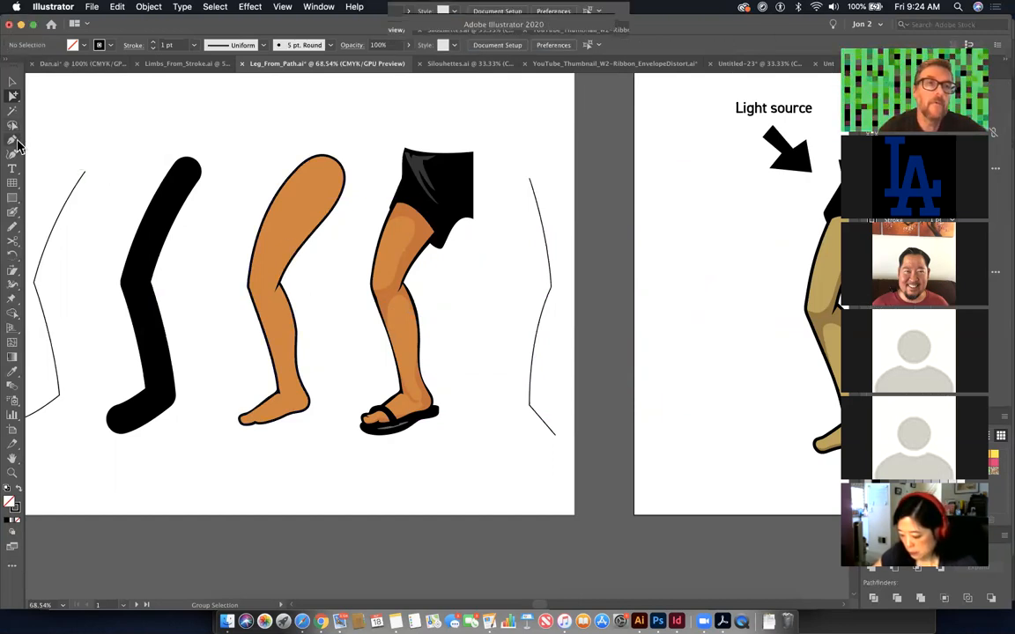
click(675, 182)
drag(704, 275, 710, 320)
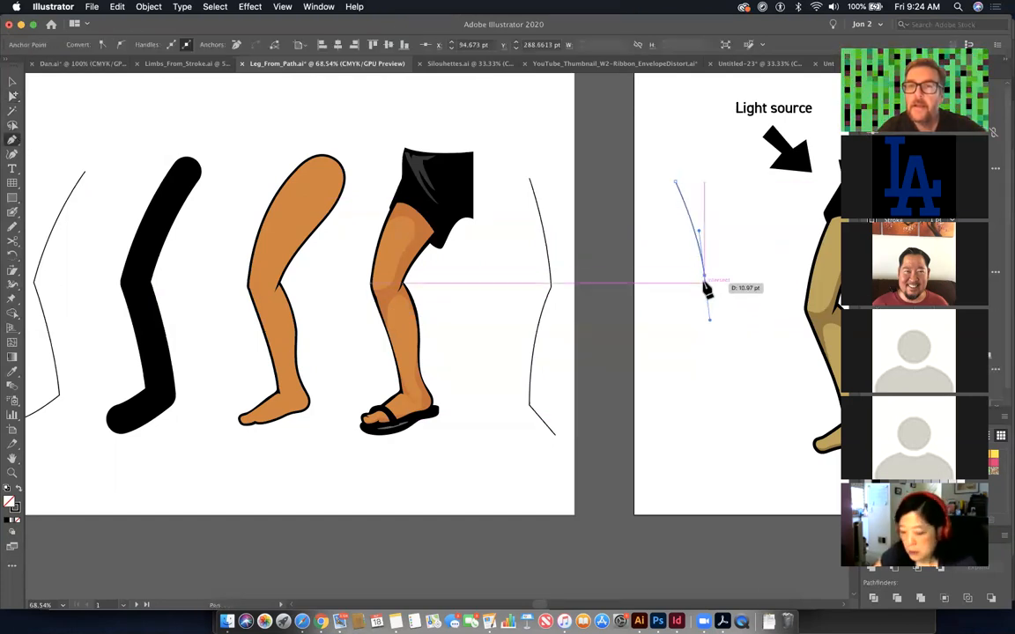
click(704, 277)
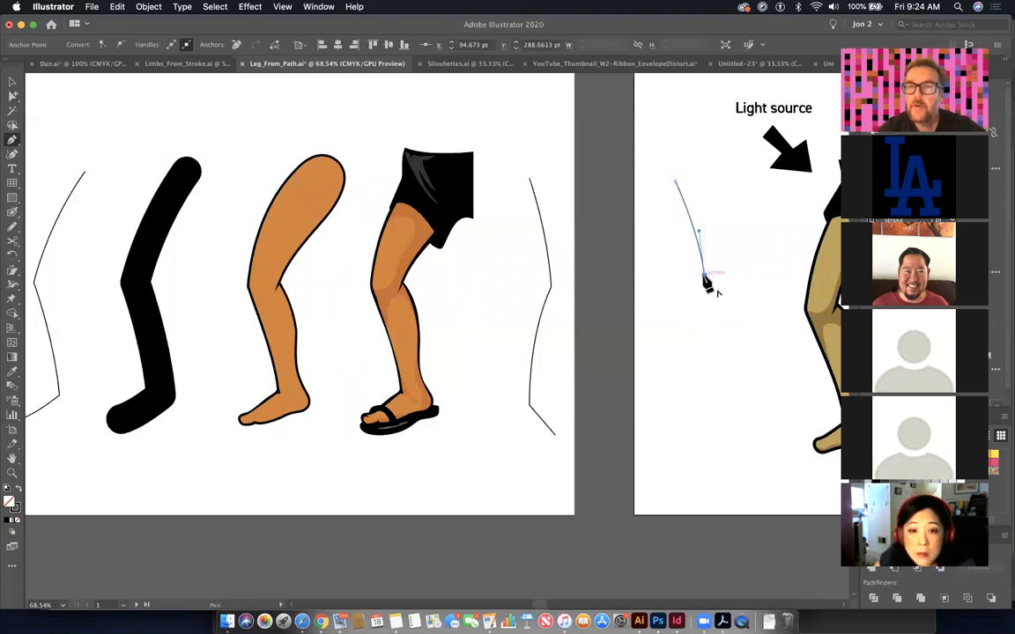
click(691, 372)
click(692, 409)
click(691, 374)
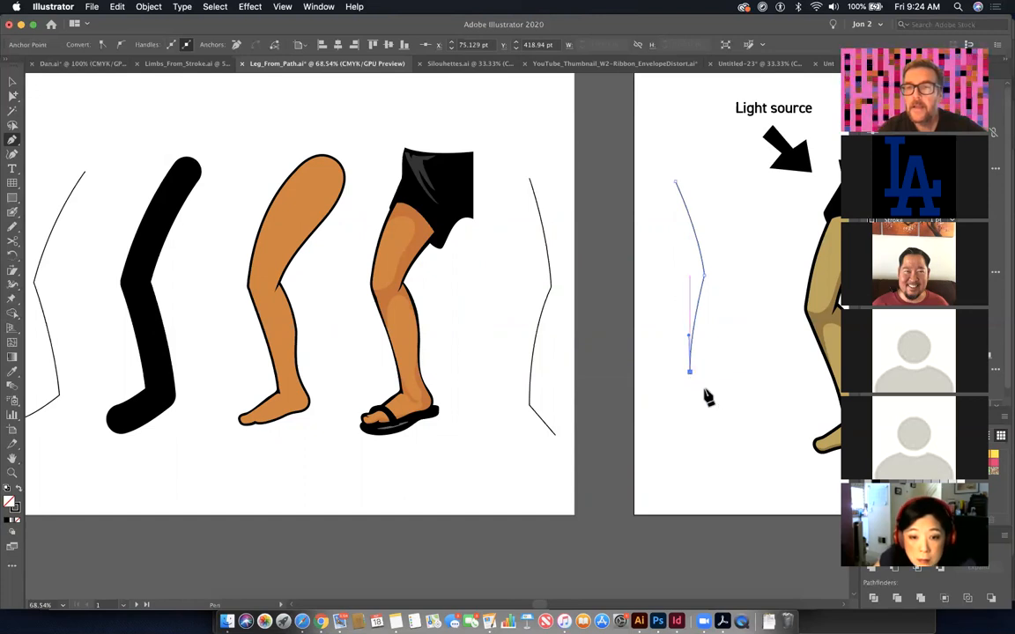
drag(720, 402, 721, 403)
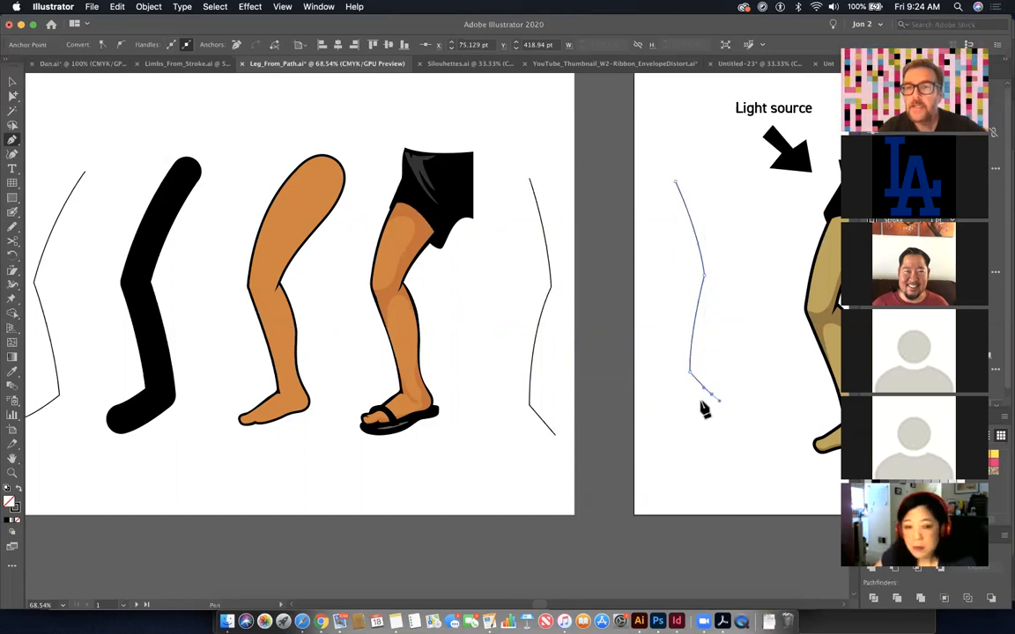
super+click(710, 440)
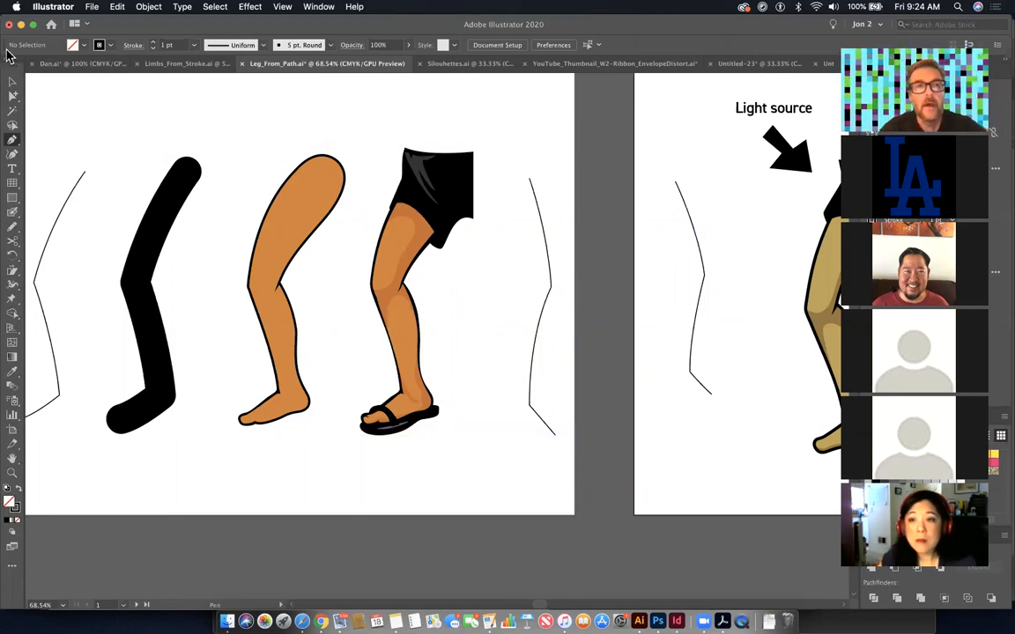
click(13, 97)
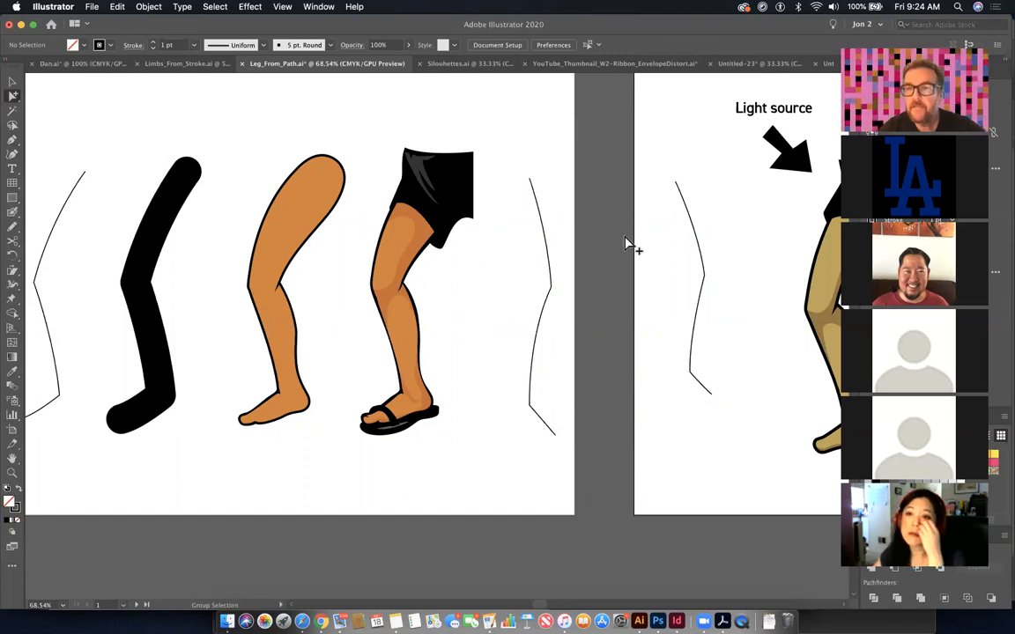
drag(651, 234, 729, 343)
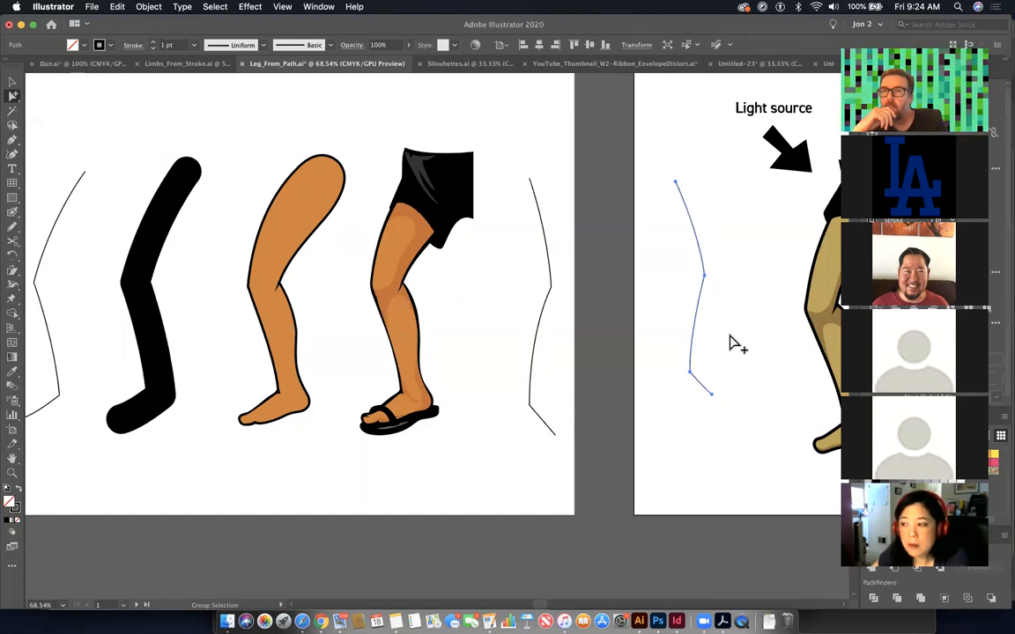
key(p)
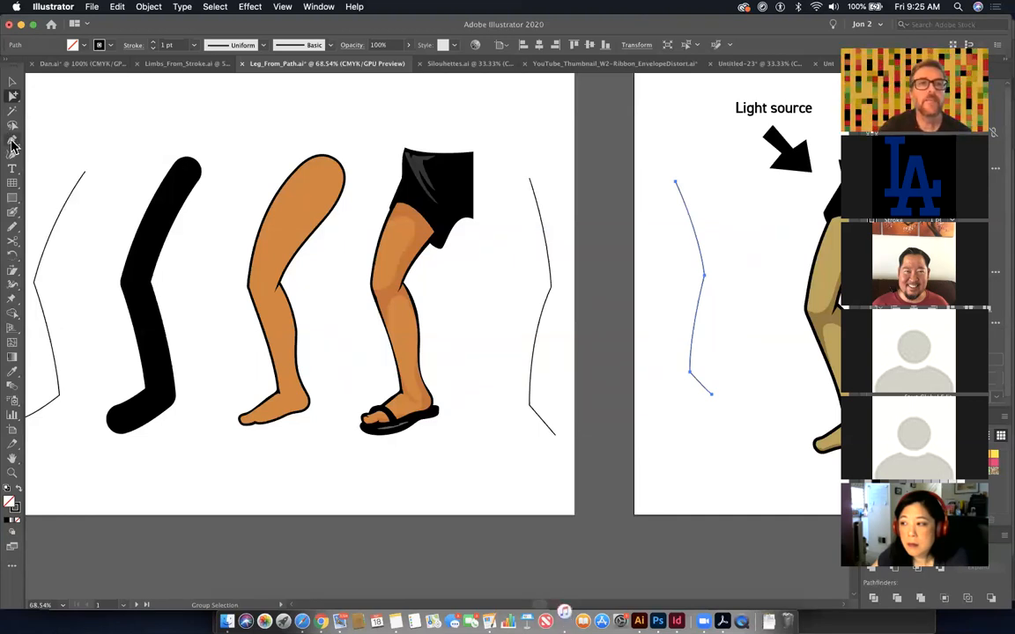
click(729, 208)
drag(756, 320, 741, 402)
key(super+z)
key(super+z)
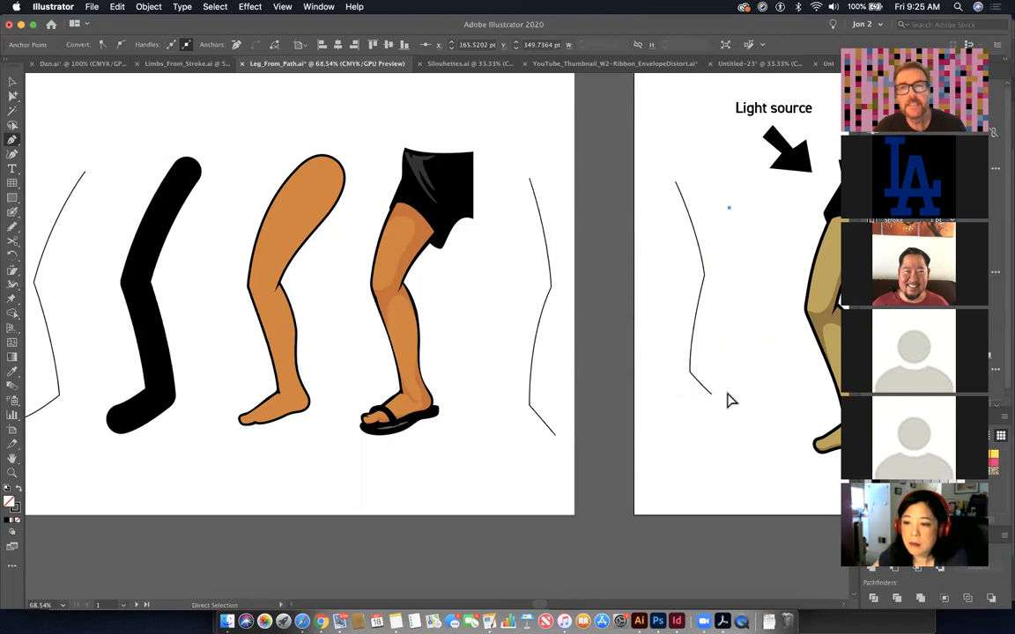
- Draw an open wave-shaped path with a sharp crest corner, using the Pen tool below the thin bent line on the third artboard
drag(594, 193, 63, 258)
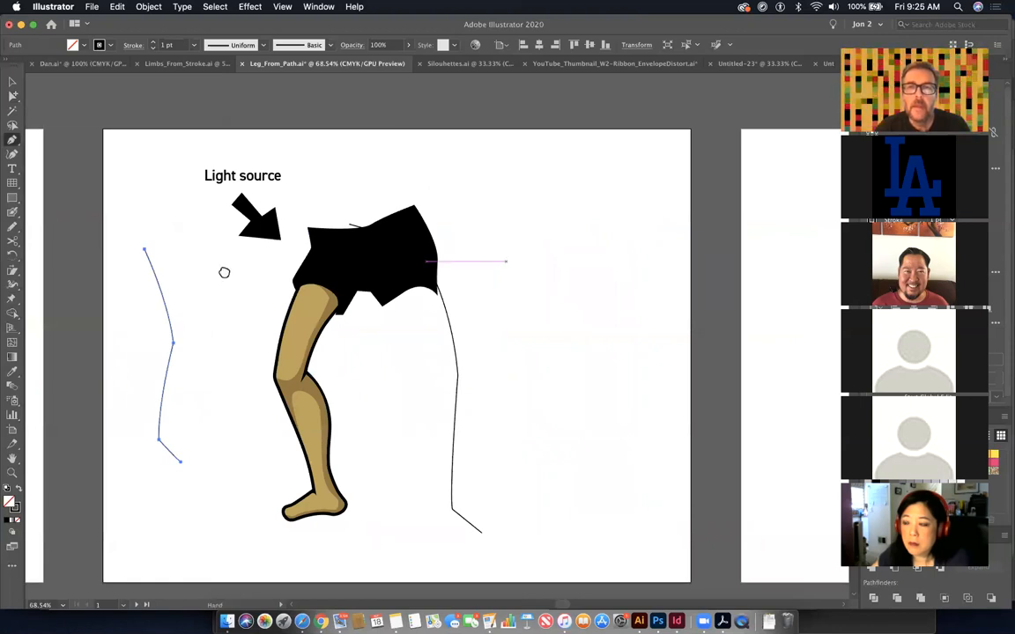
scroll(224, 272, right, 8)
scroll(224, 271, down, 2)
click(486, 390)
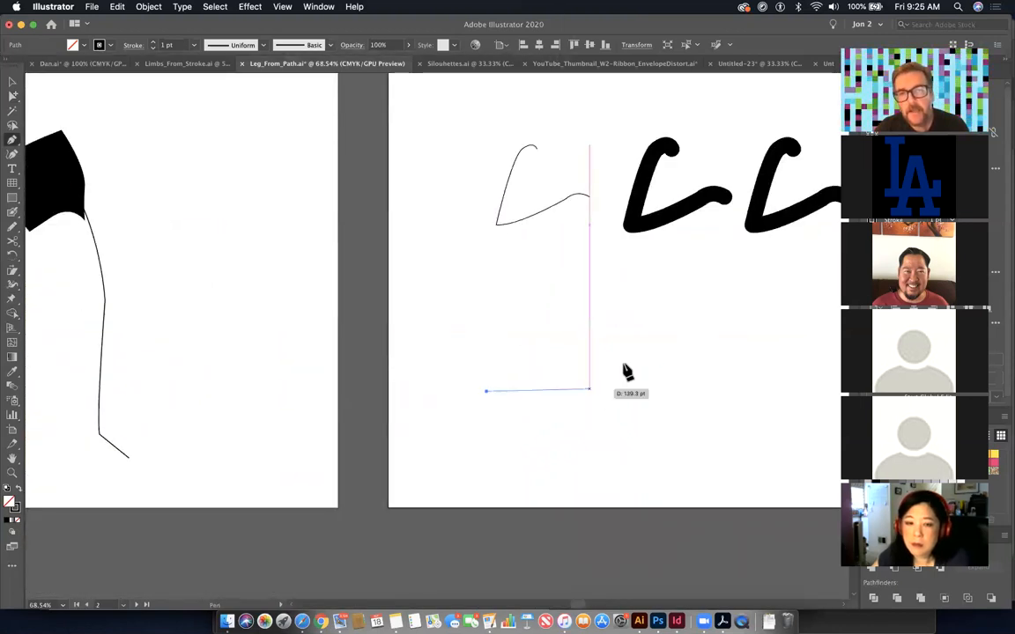
drag(581, 371, 618, 348)
drag(703, 308, 768, 328)
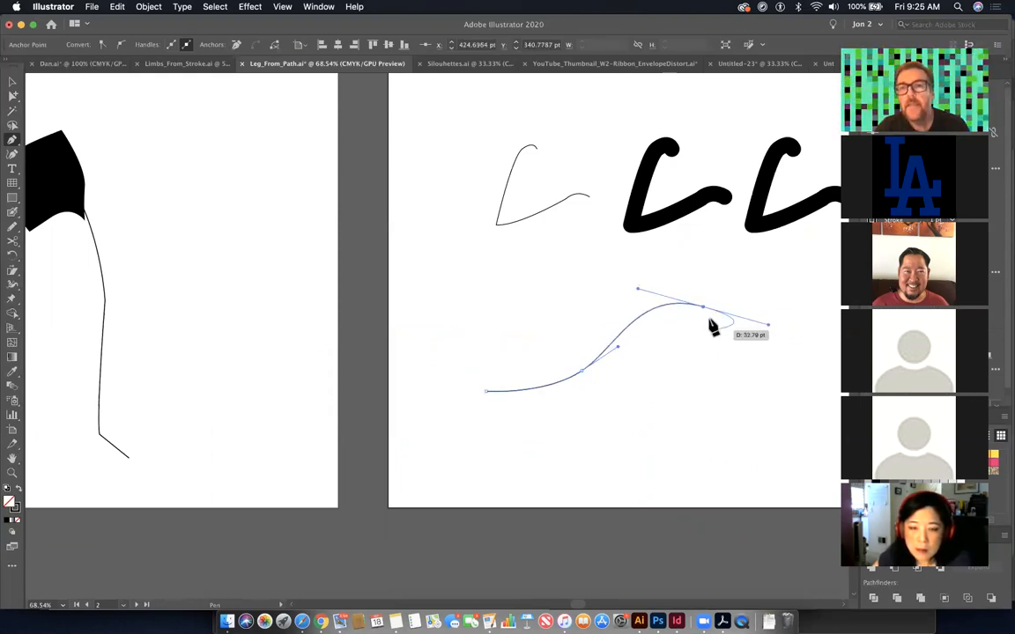
drag(685, 338, 671, 355)
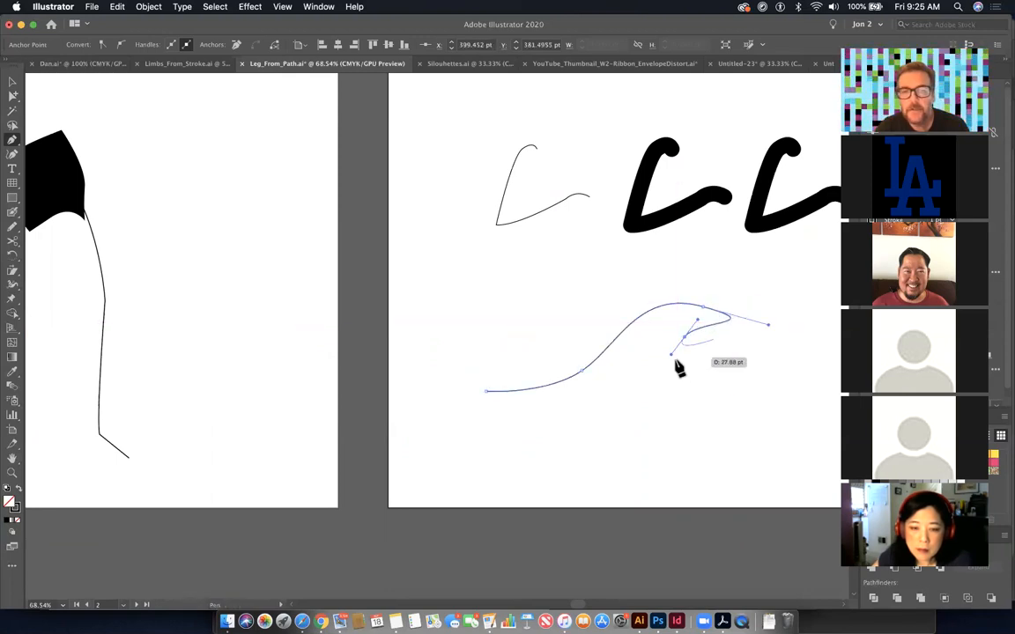
key(super+z)
drag(703, 308, 677, 412)
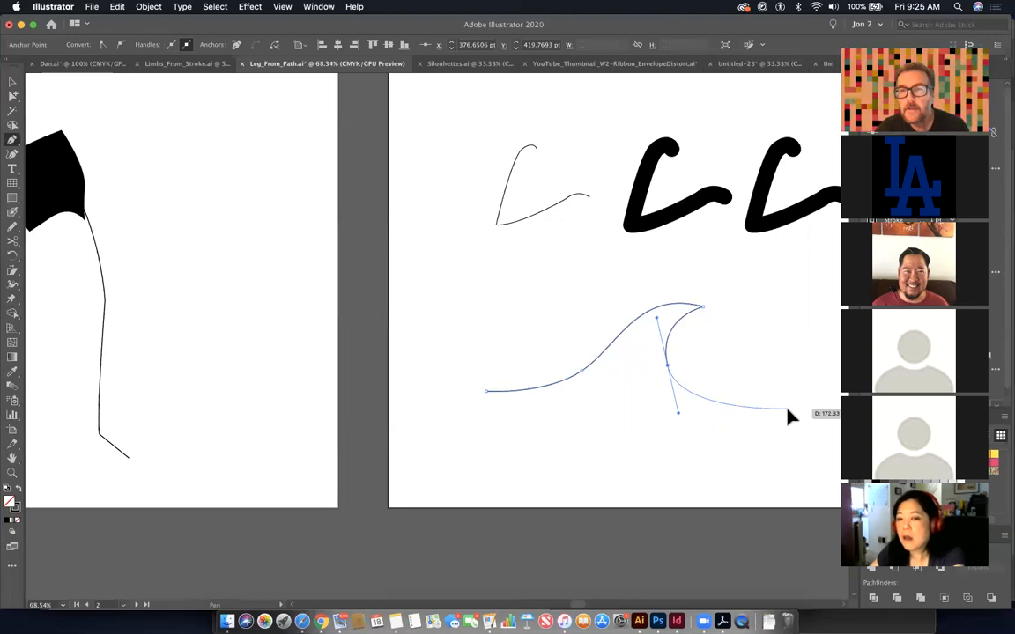
click(788, 410)
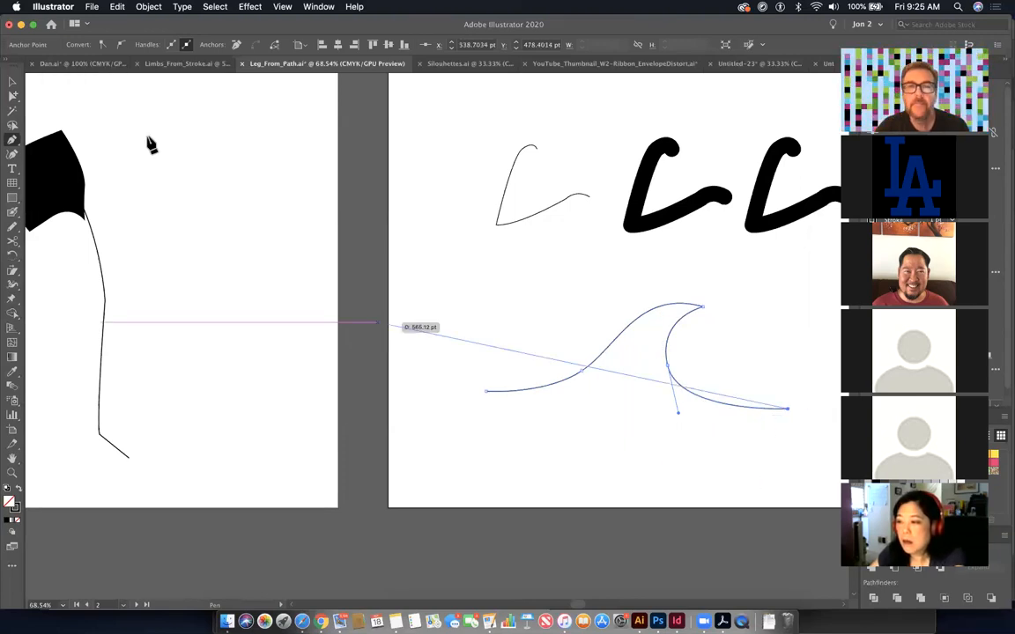
- Select the wave path below the bent strokes and delete it
click(12, 97)
drag(577, 305, 695, 421)
key(Delete)
key(c)
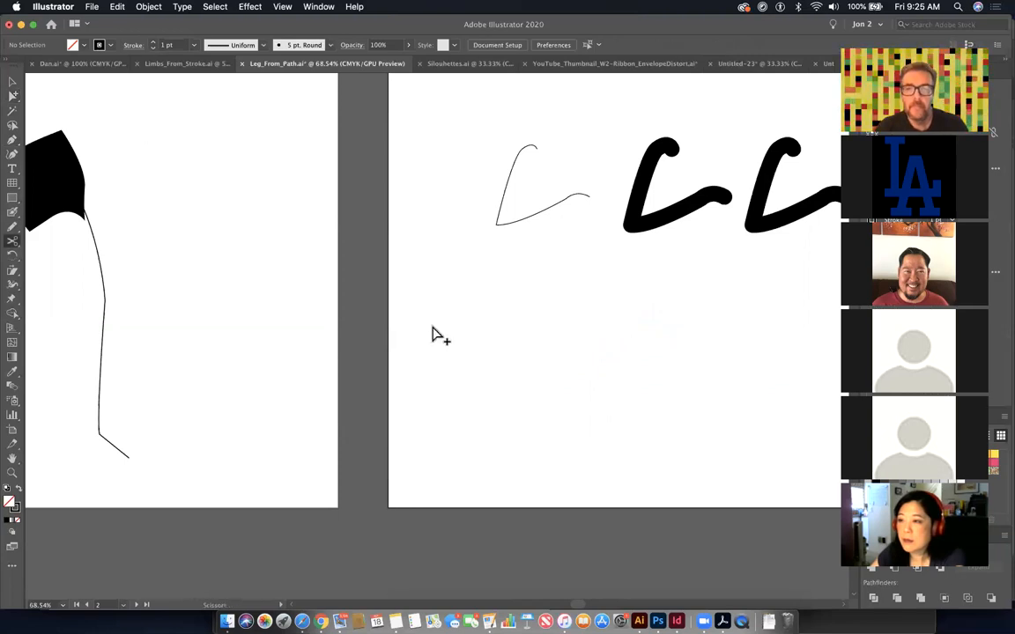
- Select the thin leg path beside the light source leg and increase its stroke weight to 34 pt
key(super+0)
key(space)
drag(340, 375, 766, 386)
drag(345, 356, 755, 343)
drag(295, 323, 746, 342)
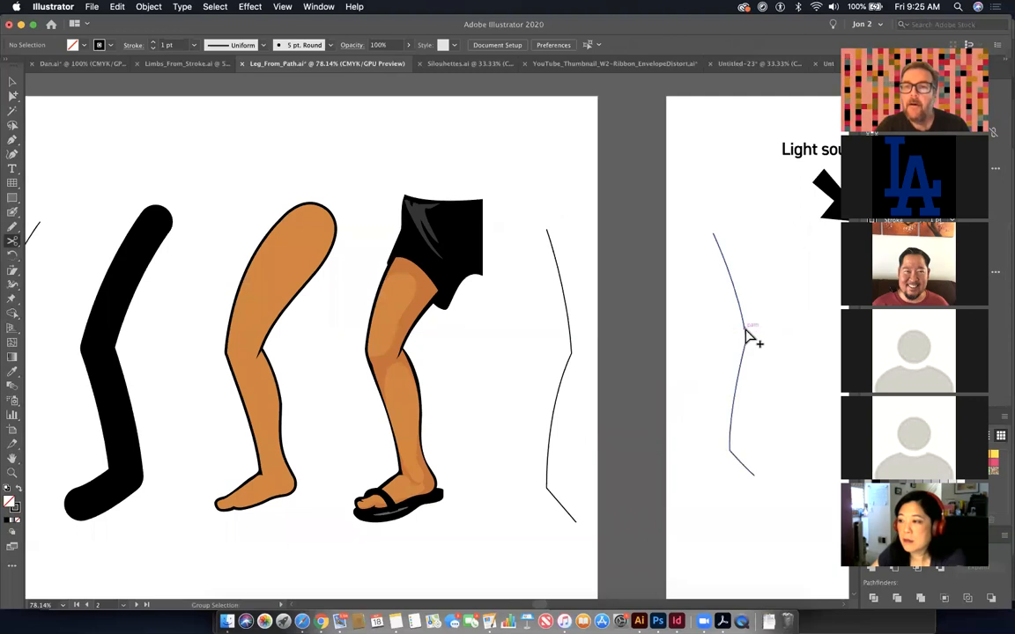
click(746, 339)
click(13, 96)
key(space)
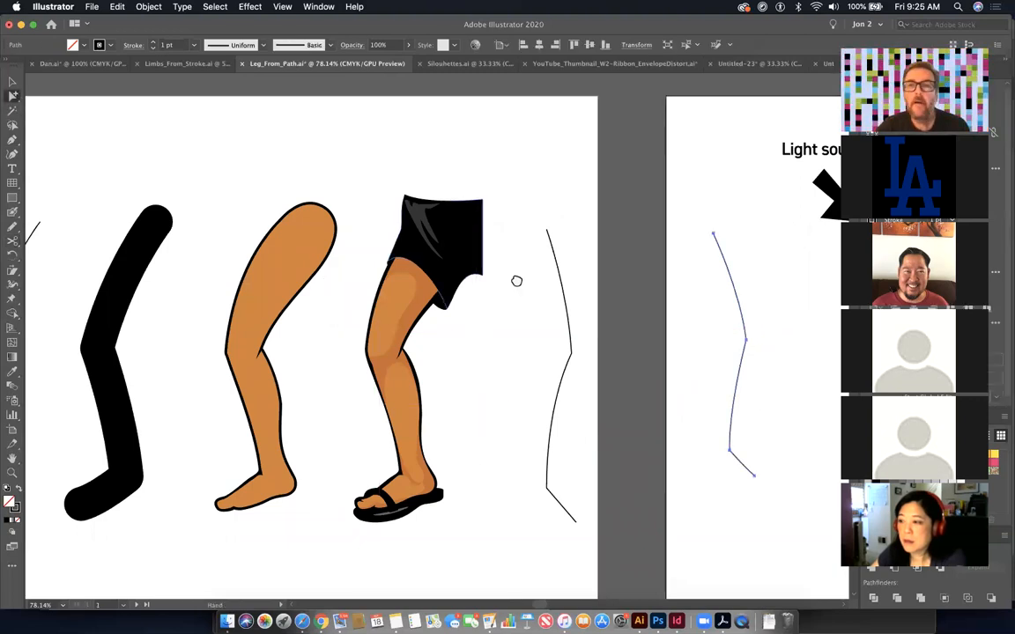
drag(518, 281, 369, 257)
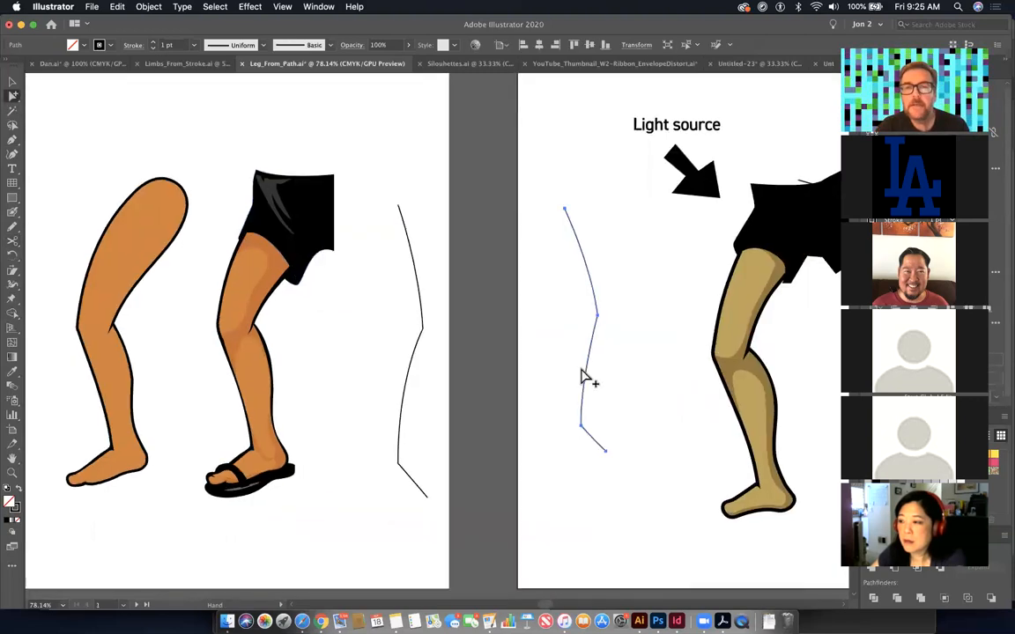
click(153, 44)
click(154, 44)
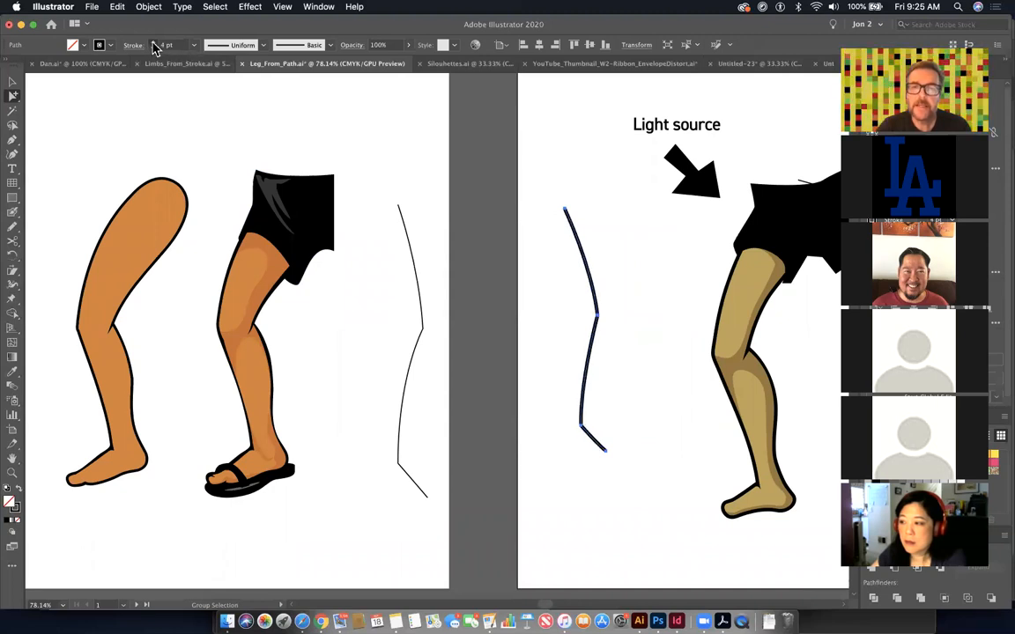
click(153, 44)
click(153, 44)
click(154, 44)
click(153, 44)
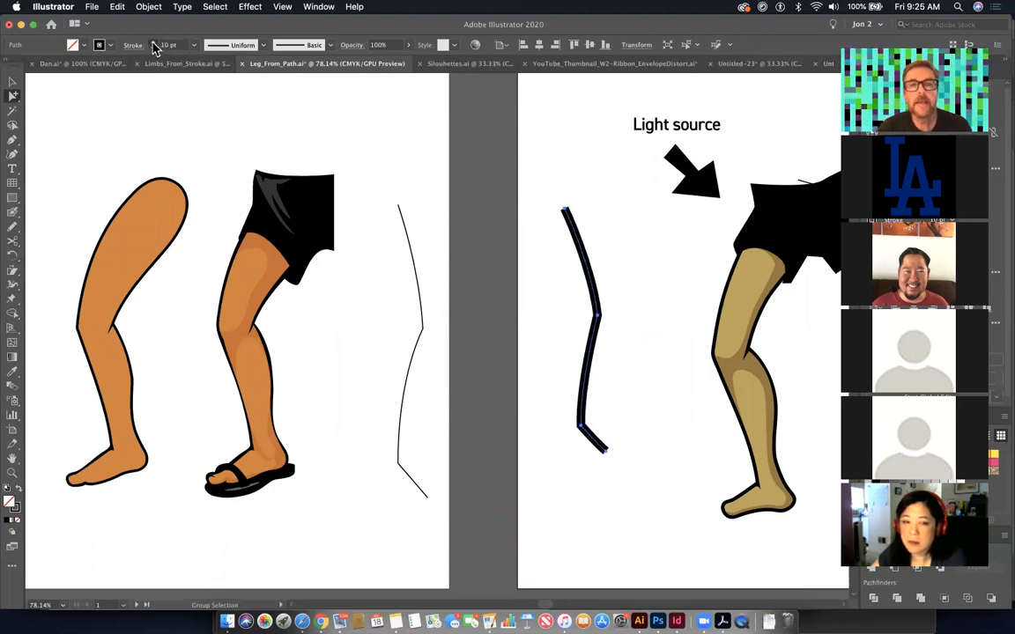
click(154, 44)
click(154, 44)
click(153, 44)
click(154, 44)
click(153, 44)
click(153, 44)
click(154, 44)
click(153, 45)
click(153, 44)
click(154, 44)
click(153, 44)
click(154, 44)
click(154, 44)
click(154, 44)
click(153, 44)
click(153, 44)
click(153, 44)
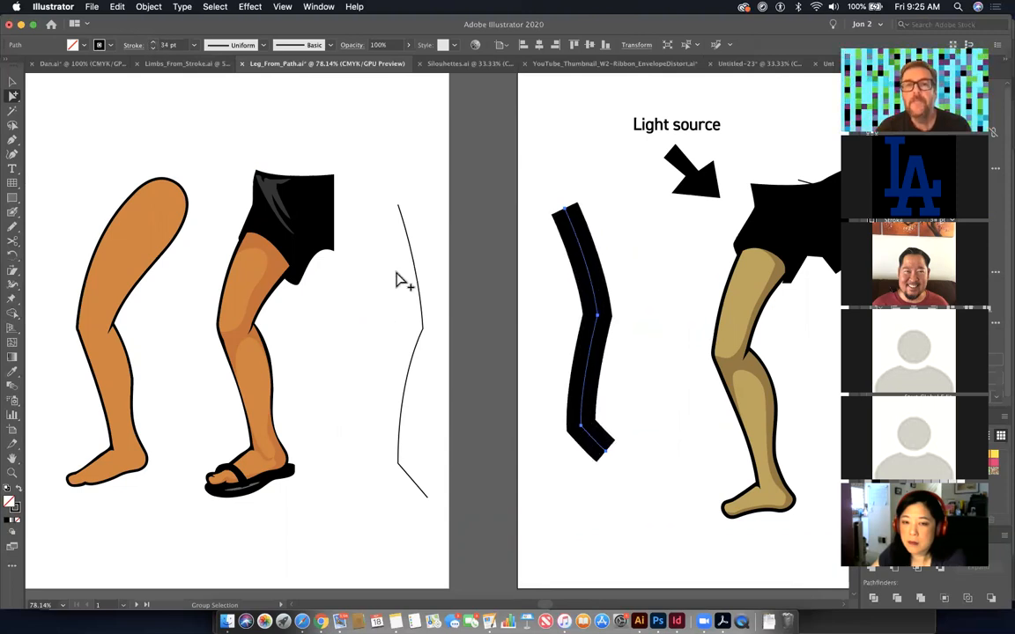
- Compare the butt, round and projecting caps on the thick leg stroke and set it to Round Cap
click(134, 46)
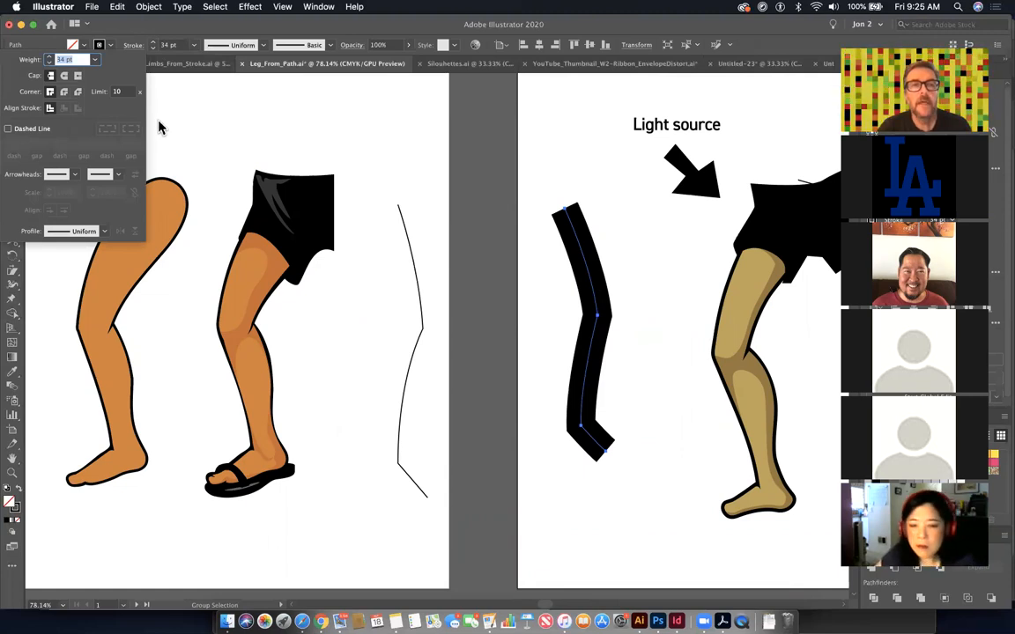
click(63, 77)
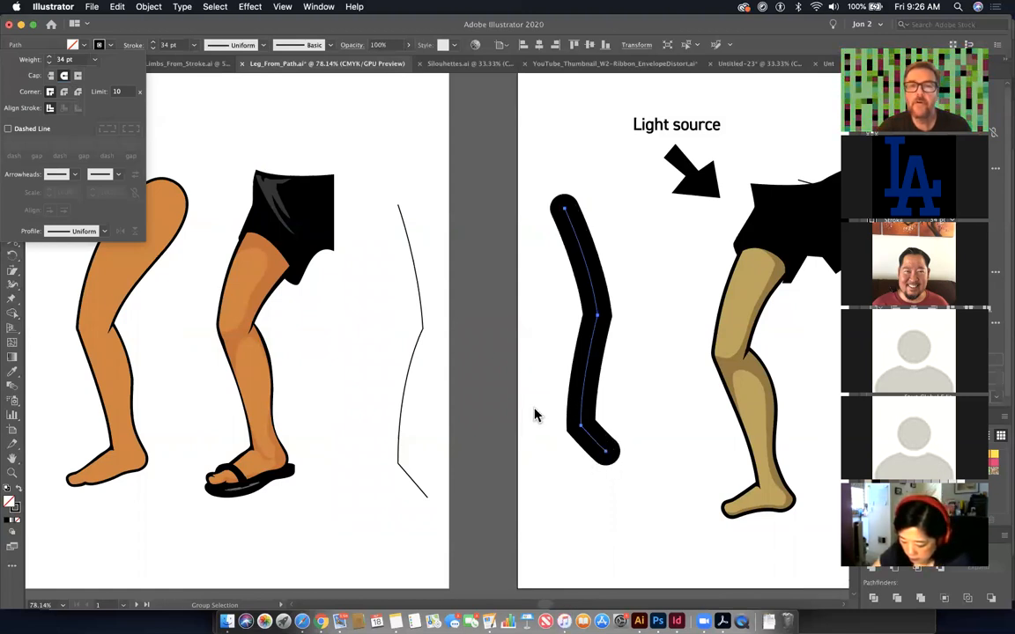
click(53, 79)
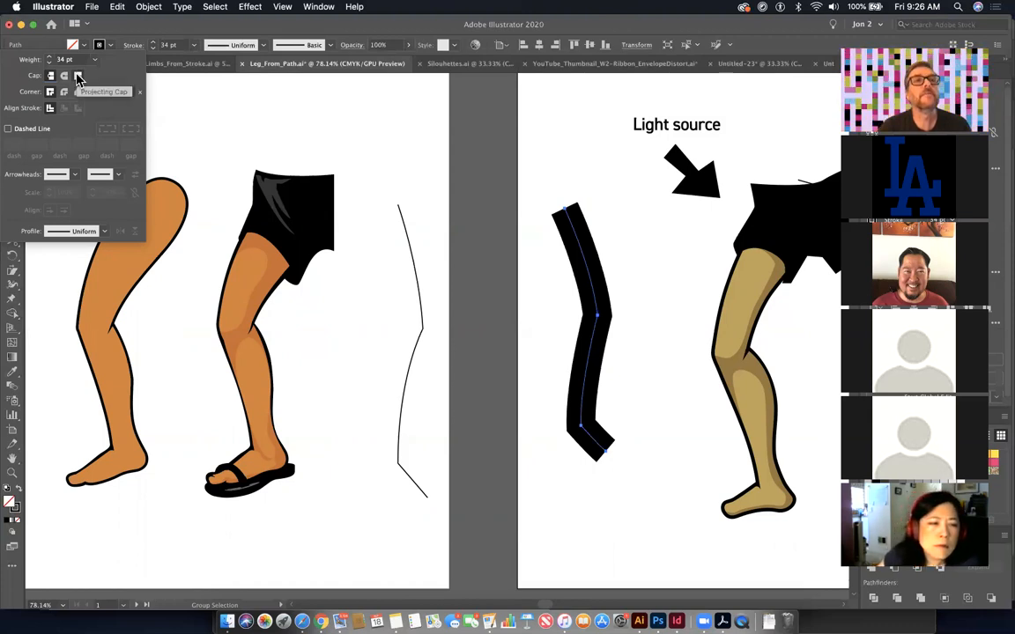
click(78, 78)
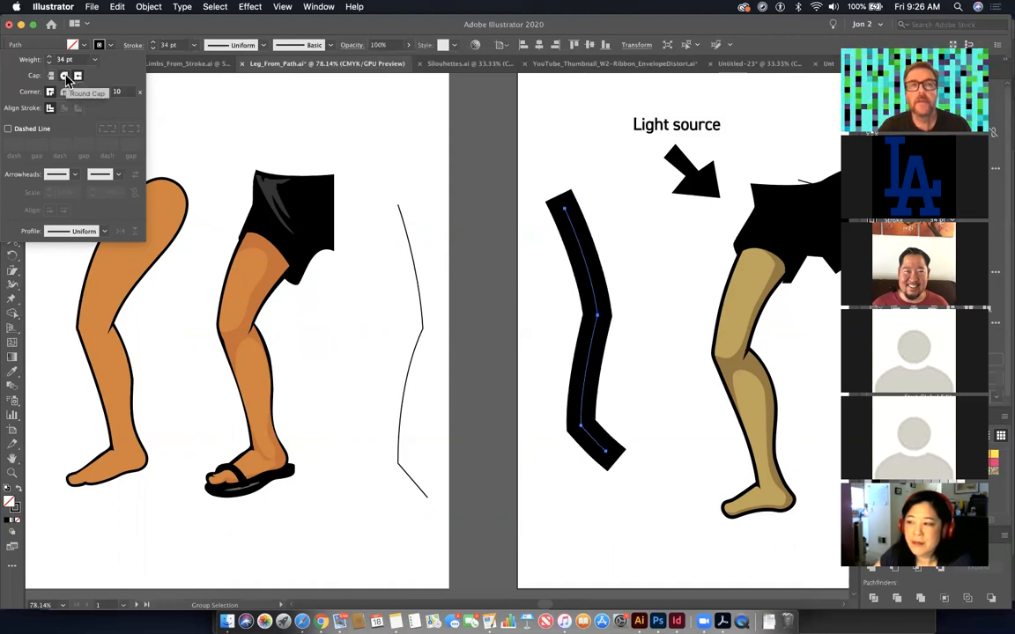
click(66, 78)
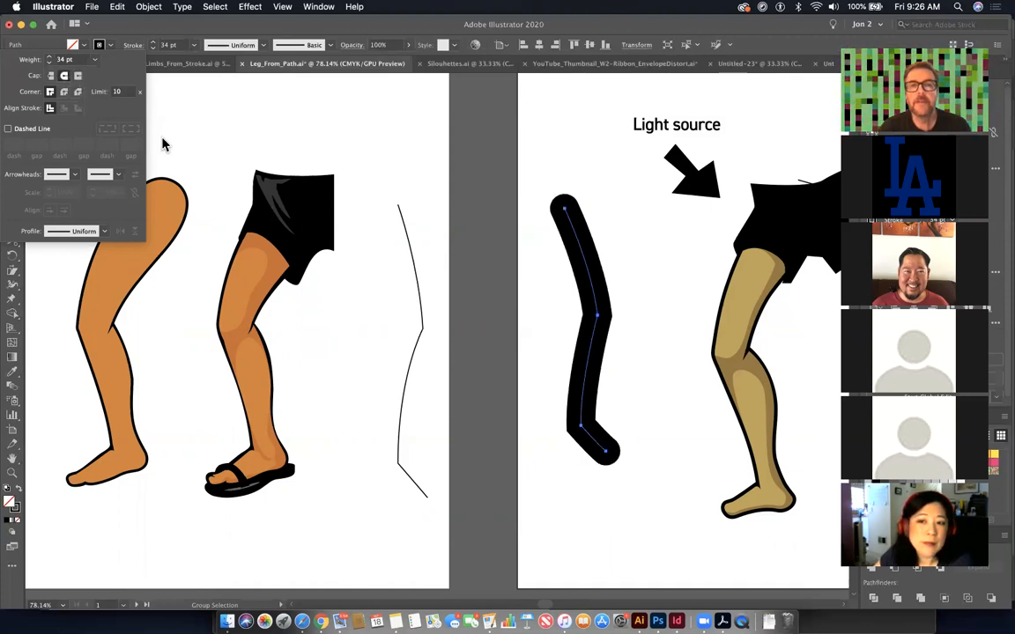
- Compare the miter and round corner joins on the thick leg stroke and set it to Round Join
click(64, 93)
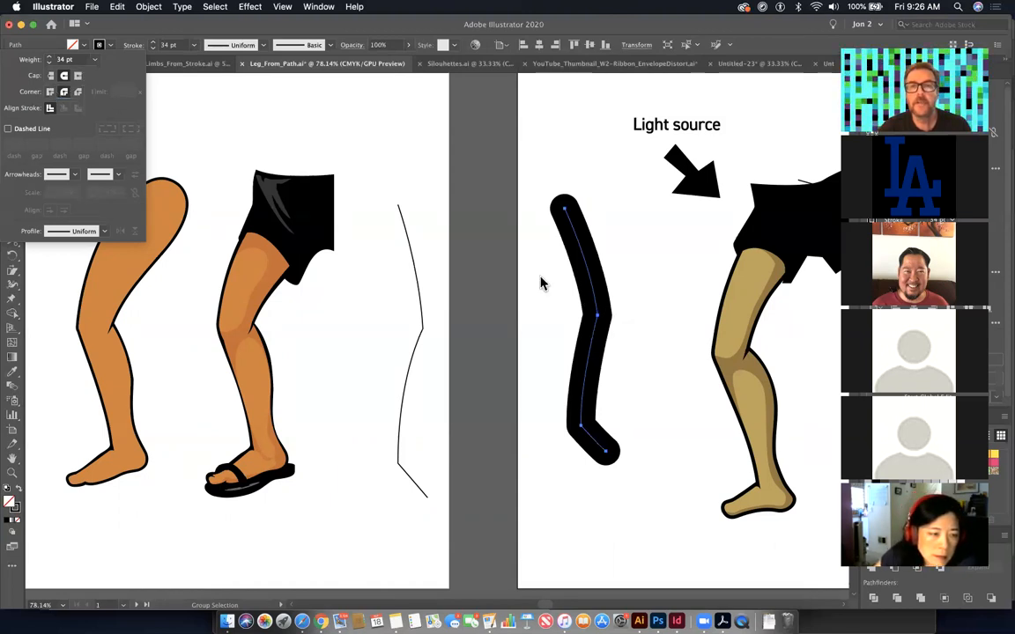
click(50, 92)
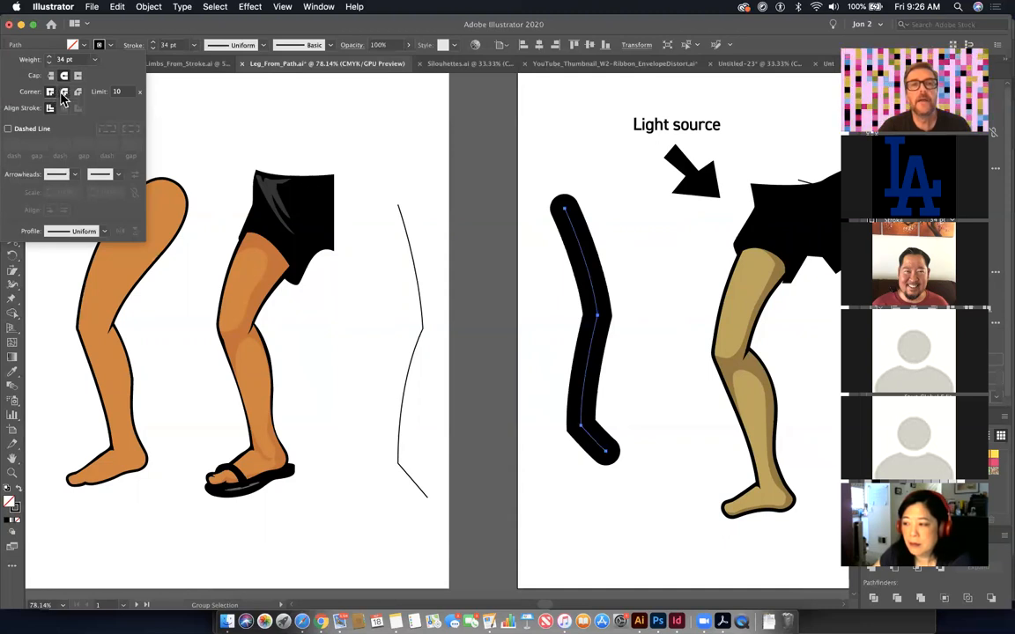
click(63, 94)
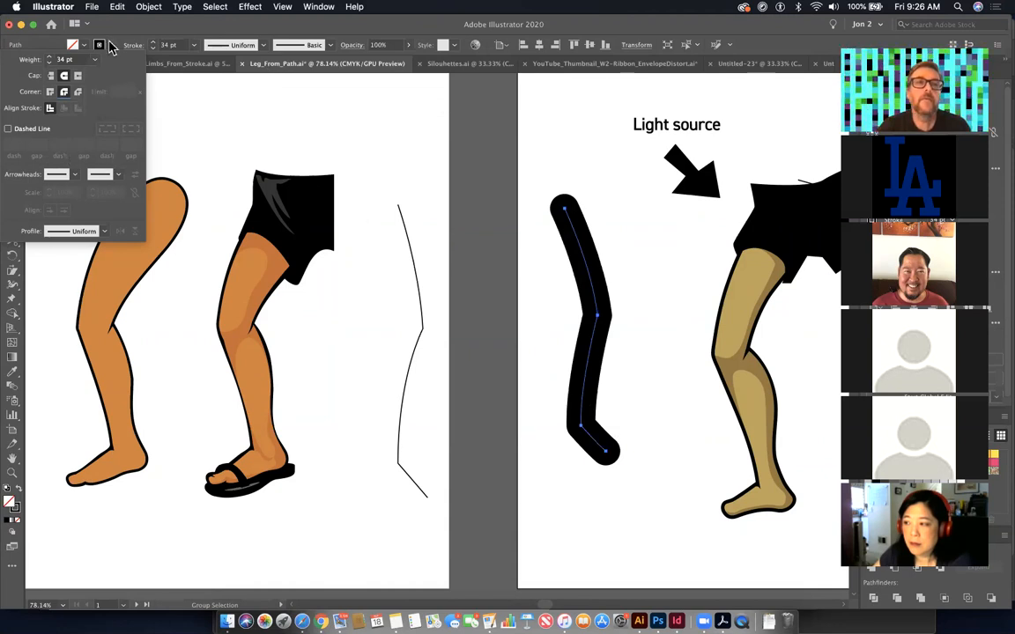
click(334, 129)
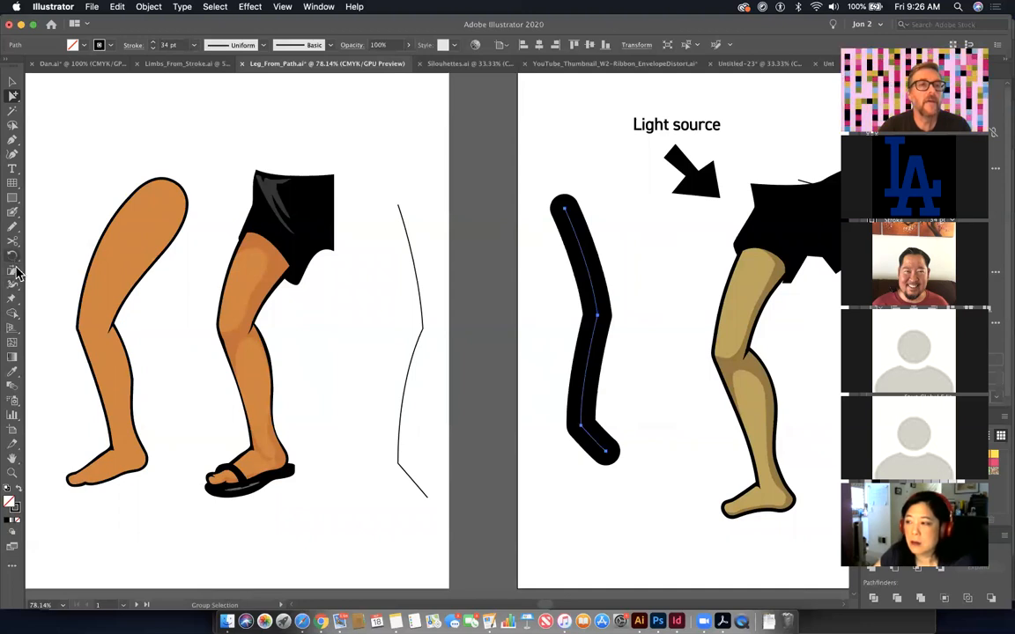
- Widen the calf side of the leg stroke to about 41 pt with the Width tool and add a width point above the ankle
click(13, 314)
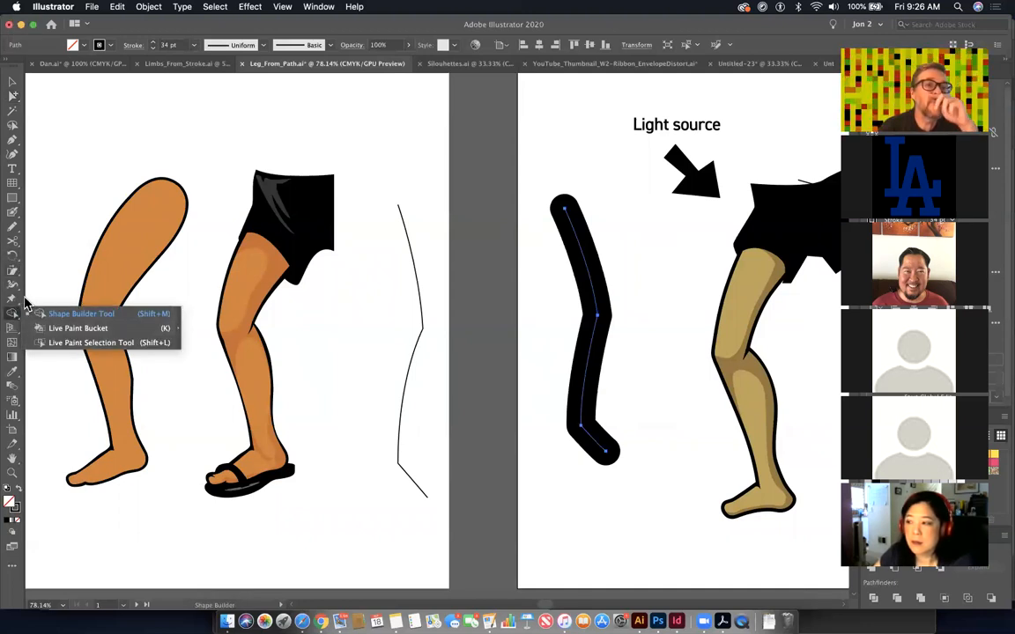
click(12, 284)
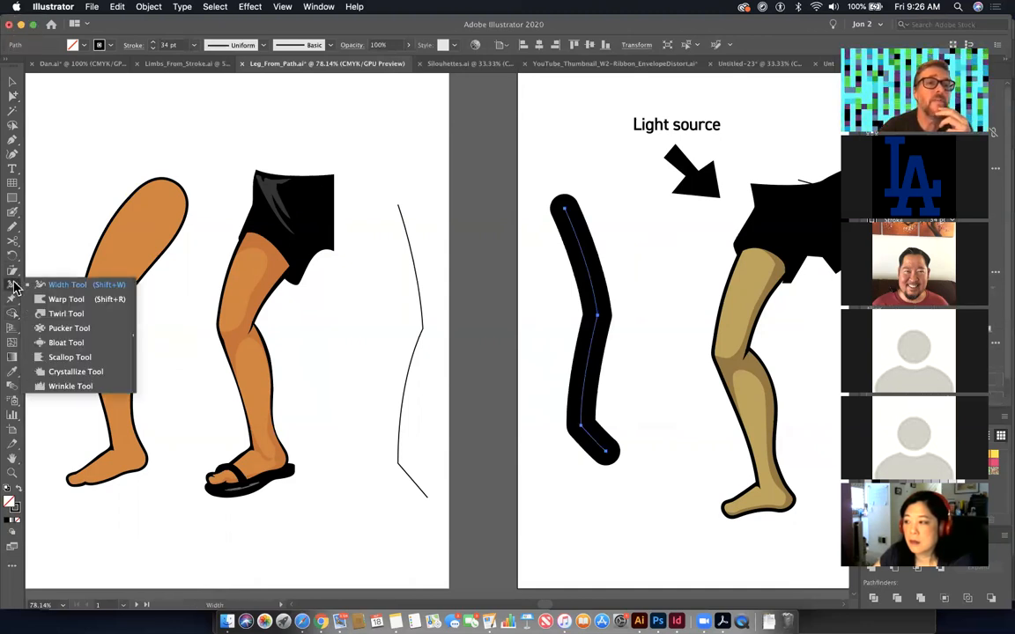
click(56, 286)
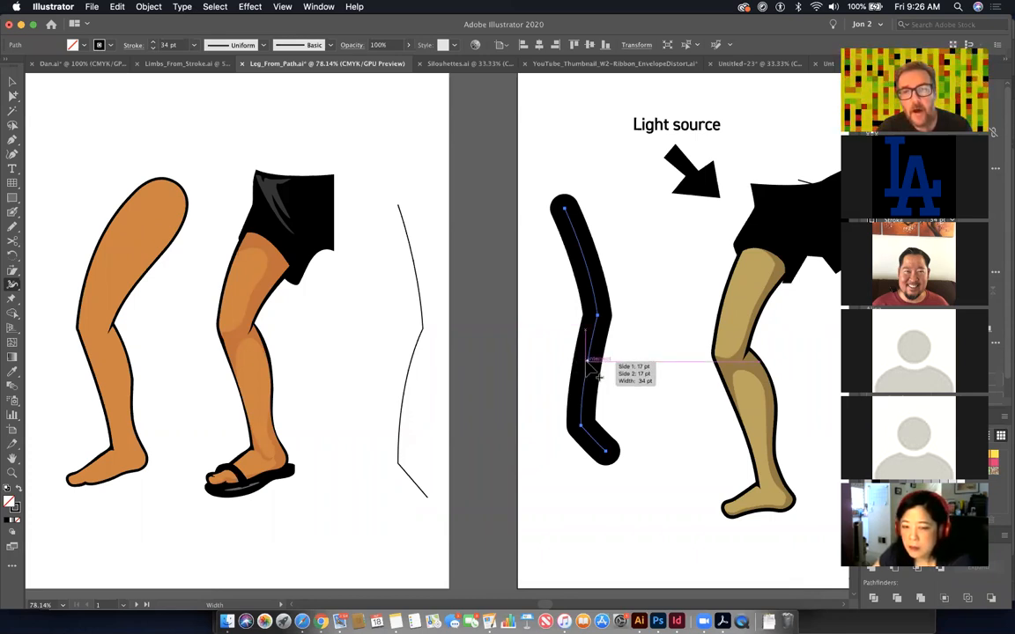
drag(586, 369, 569, 369)
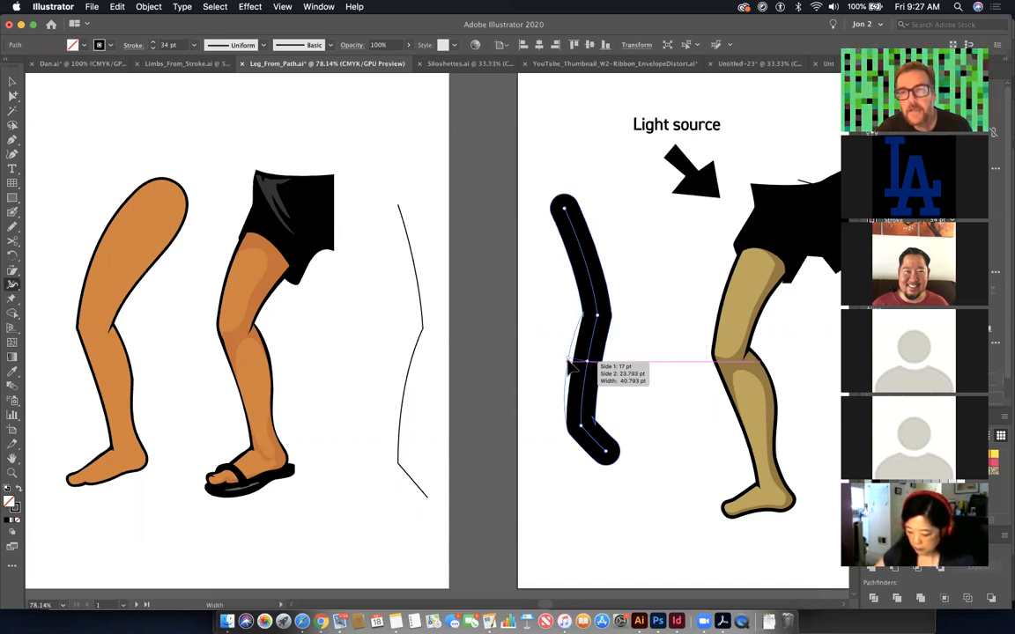
drag(571, 369, 569, 360)
drag(571, 406, 575, 403)
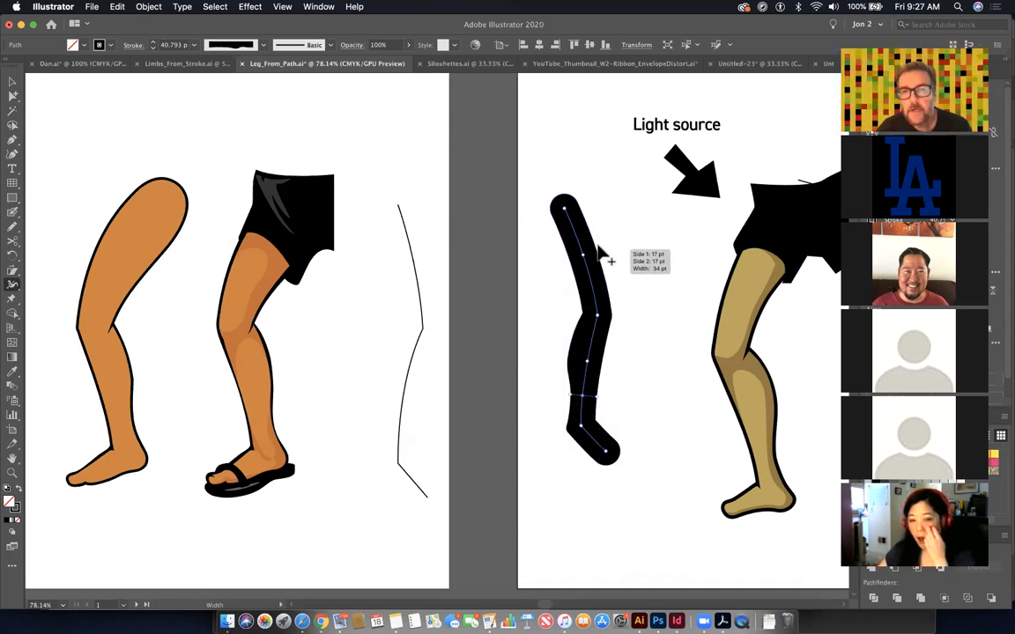
- Widen the back of the thigh to about 51 pt overall, then try a width change at the foot and undo it
drag(574, 236, 550, 255)
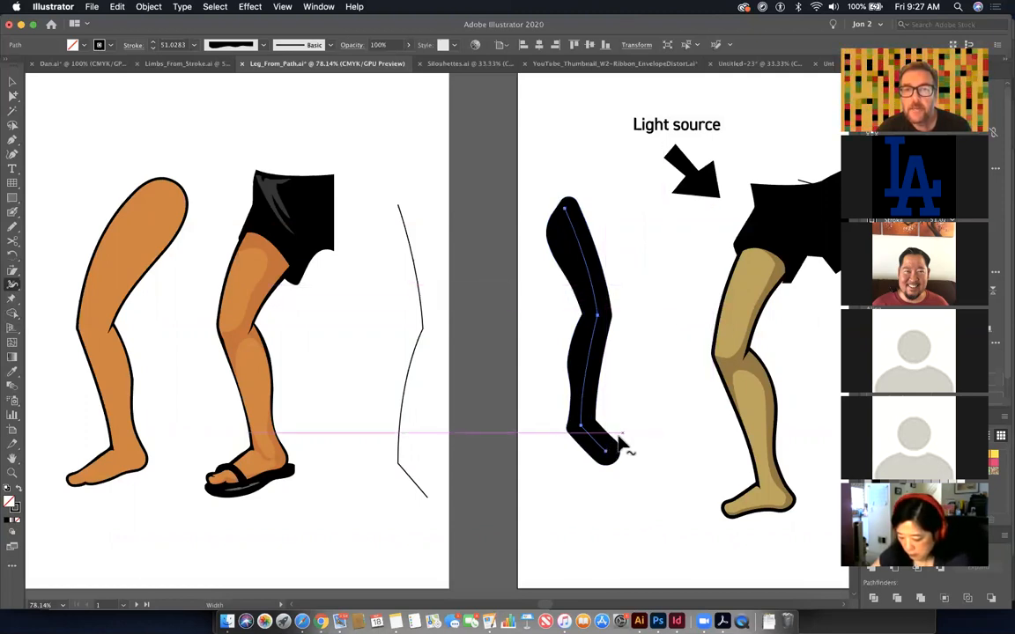
drag(613, 447, 611, 439)
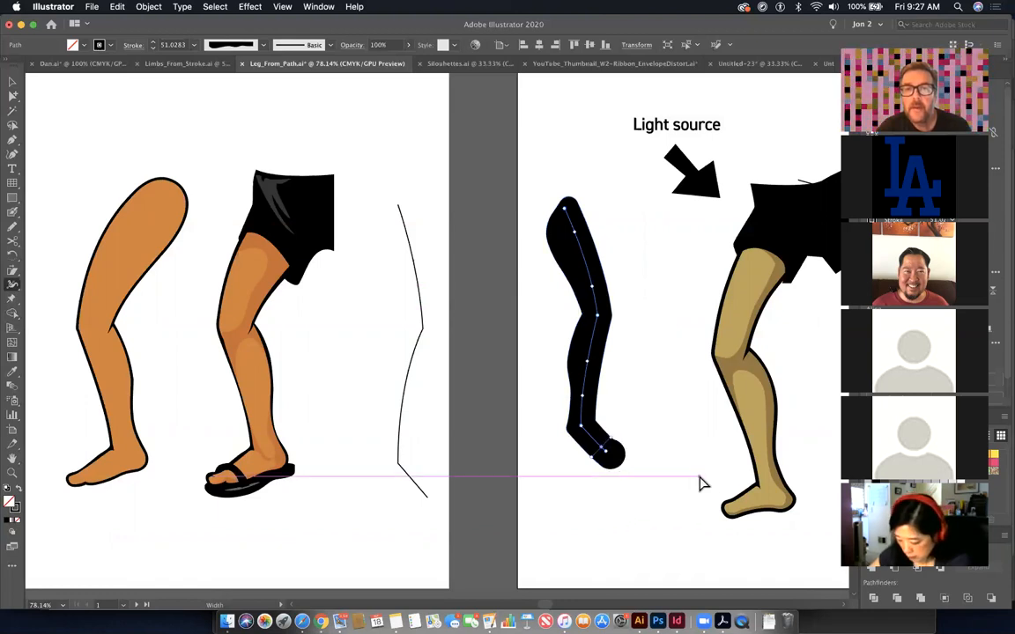
key(super+z)
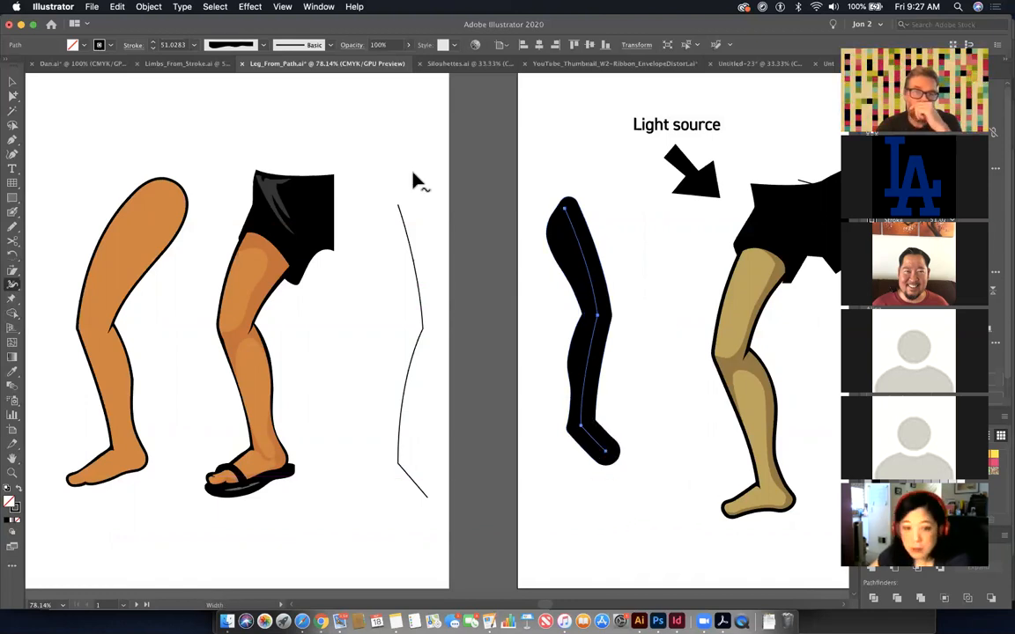
- Expand the appearance of the variable-width leg stroke into a filled shape
click(12, 95)
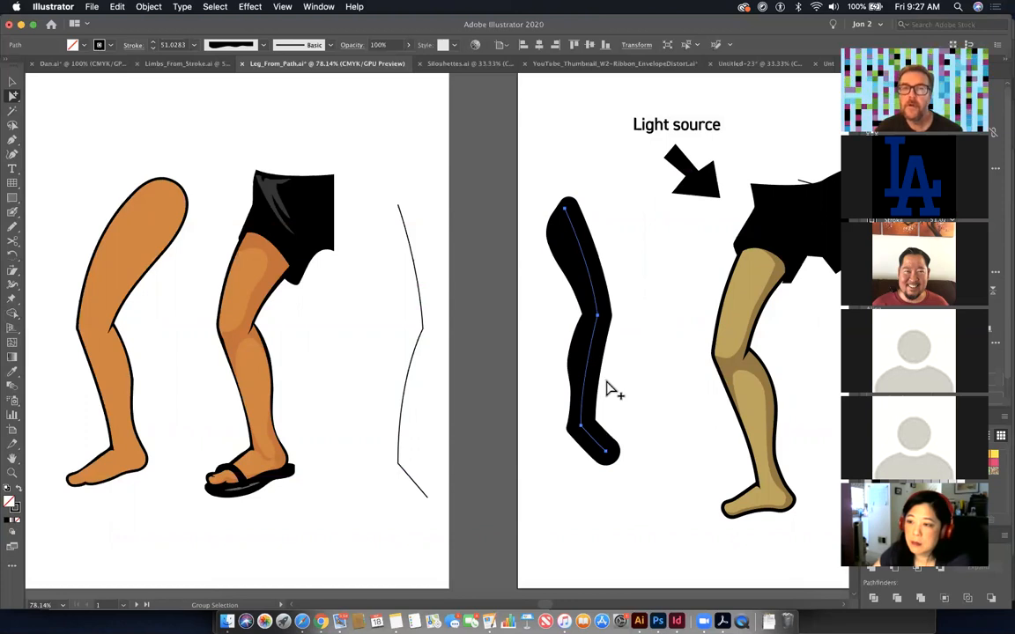
click(149, 7)
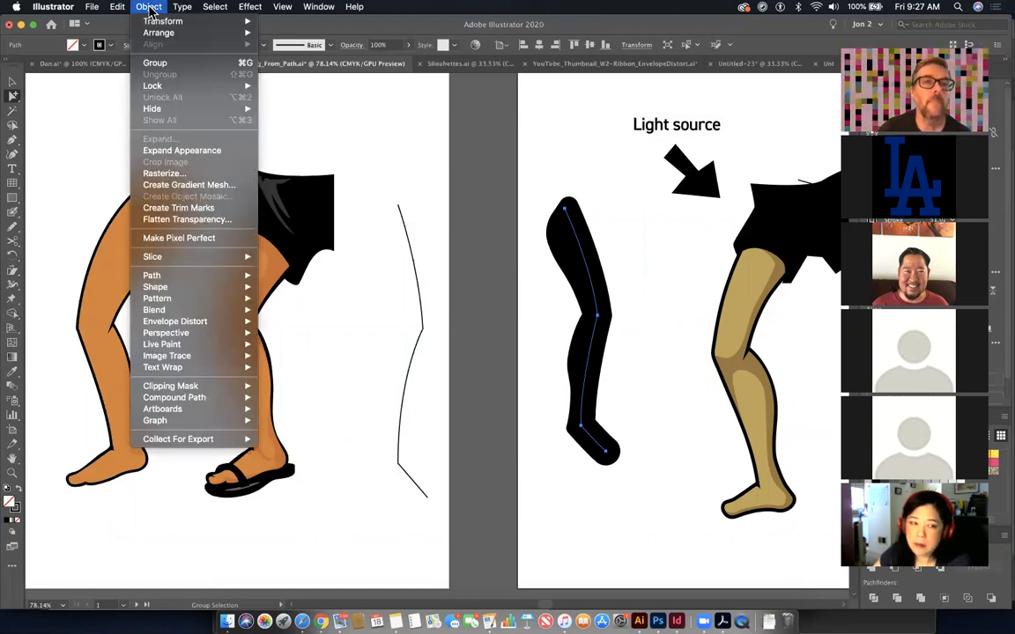
click(183, 150)
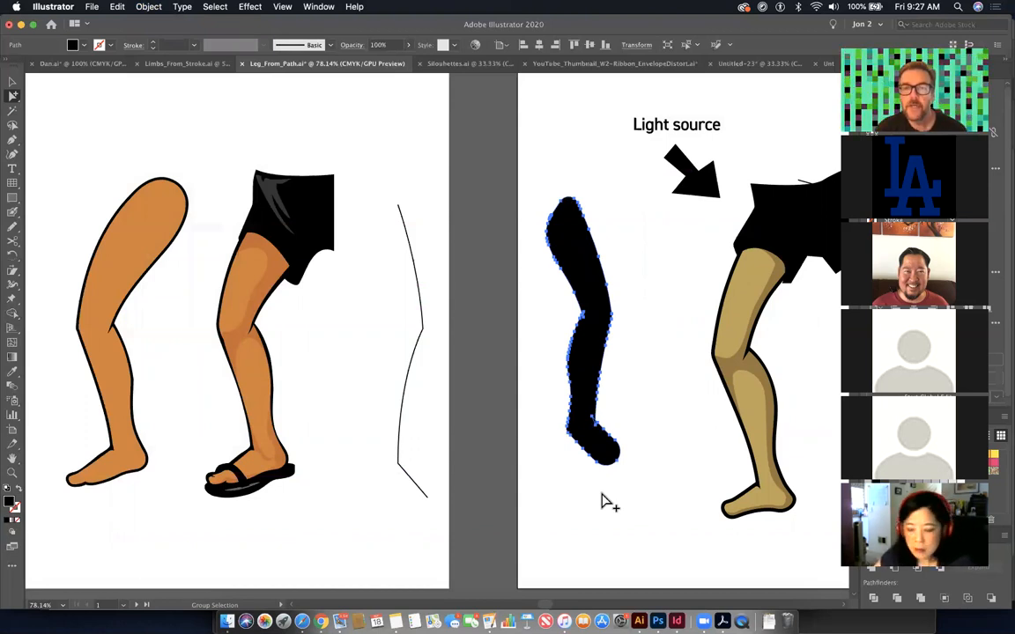
- Switch to Outline view and compare the expanded leg shape with its original path by undoing and redoing the expansion
key(super+equal)
key(super+equal)
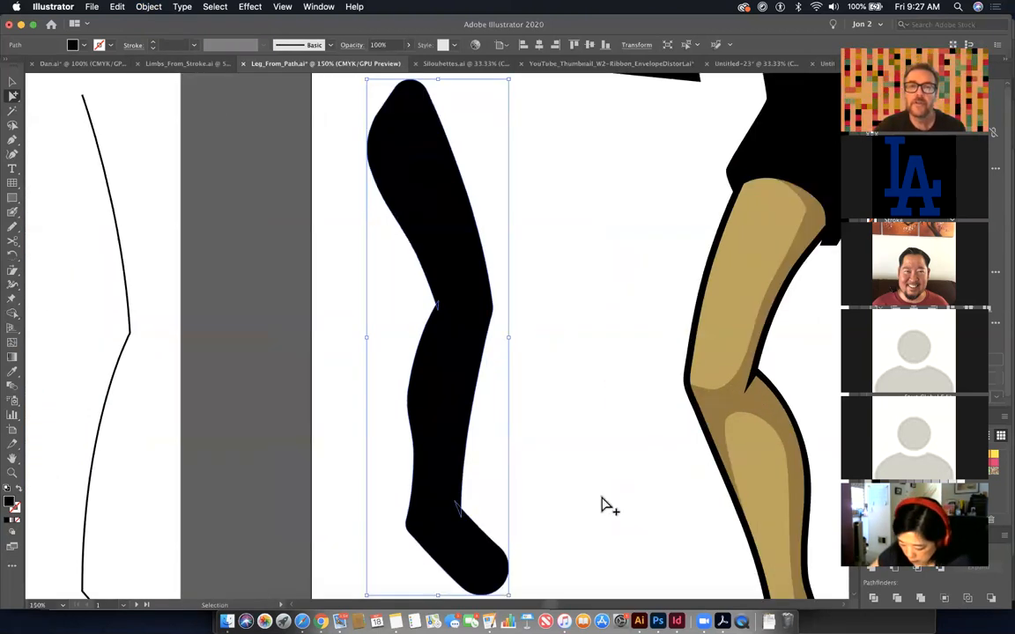
key(super+y)
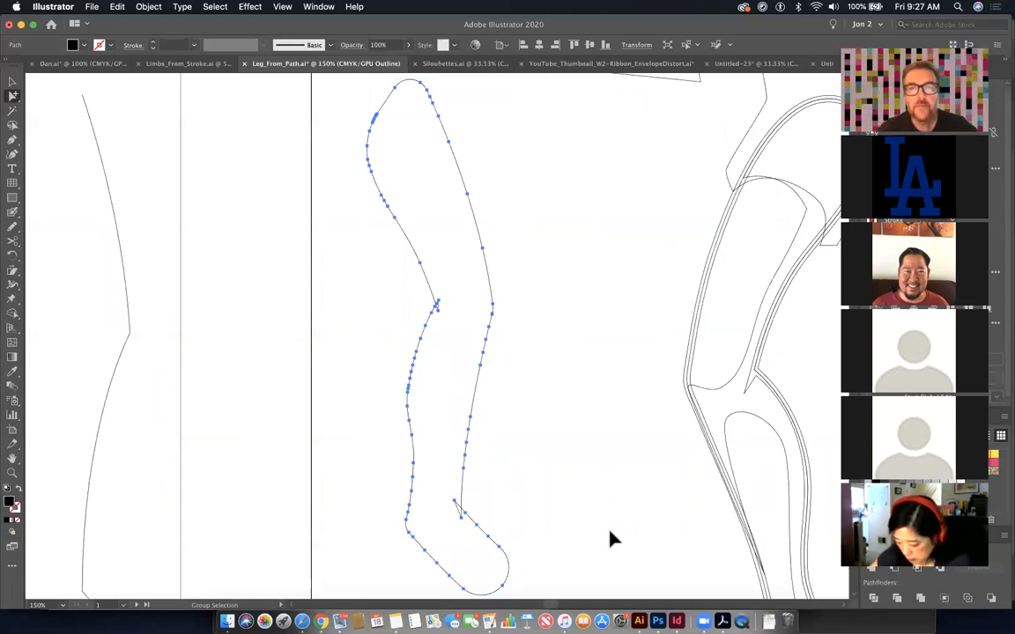
key(super+z)
key(super+z)
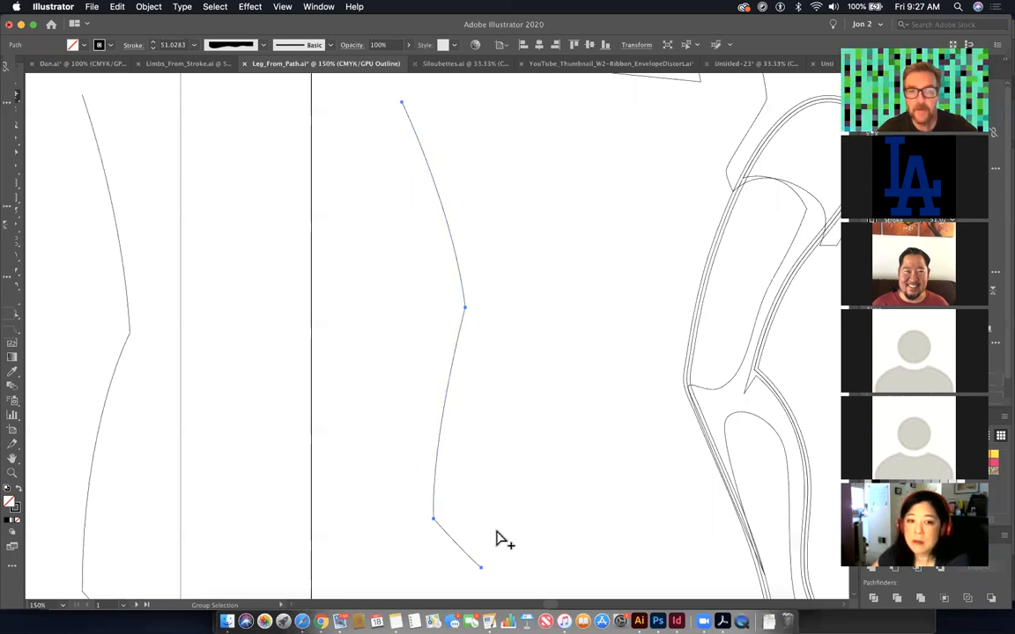
key(super+shift+z)
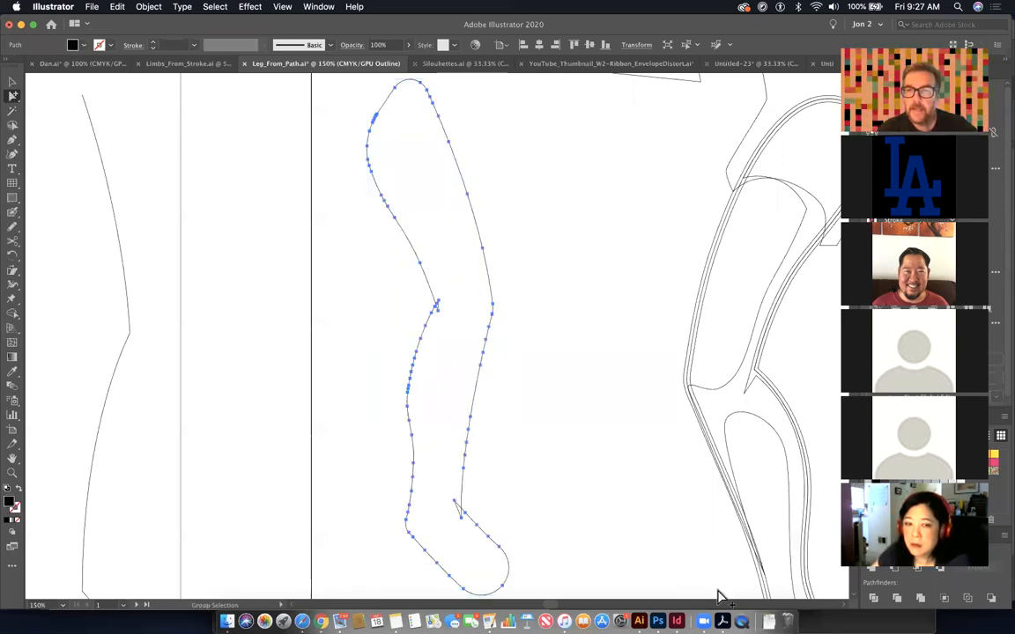
scroll(624, 474, down, 3)
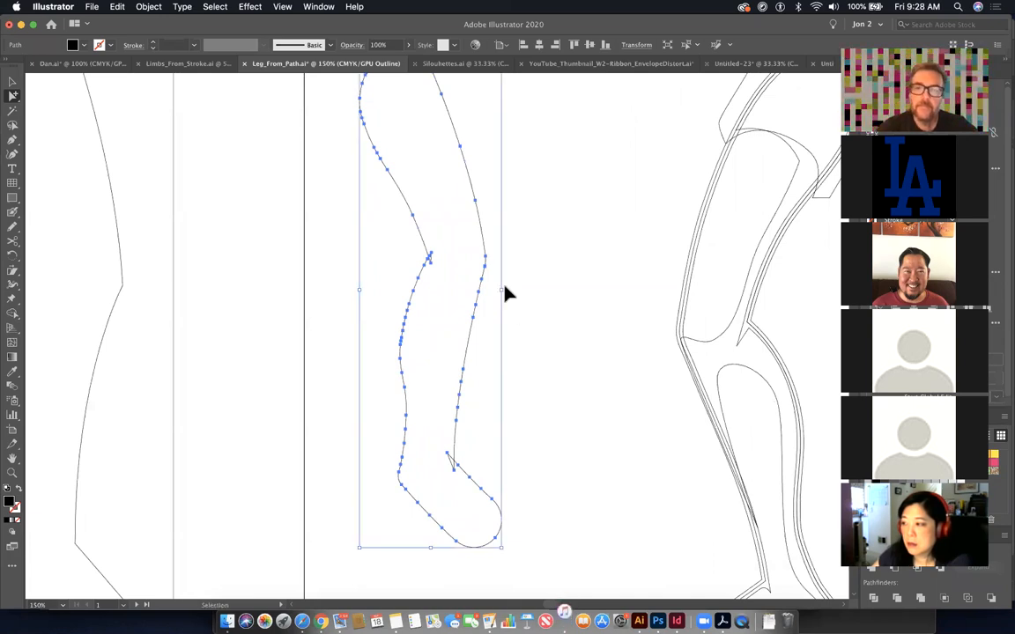
- Simplify the expanded leg path to 17 points
key(super+minus)
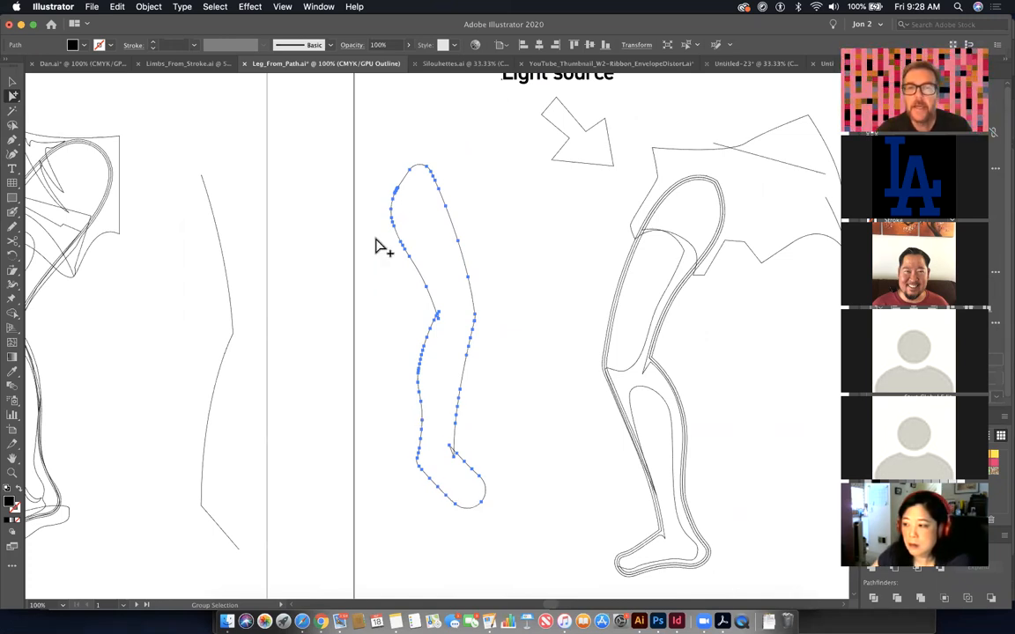
click(158, 7)
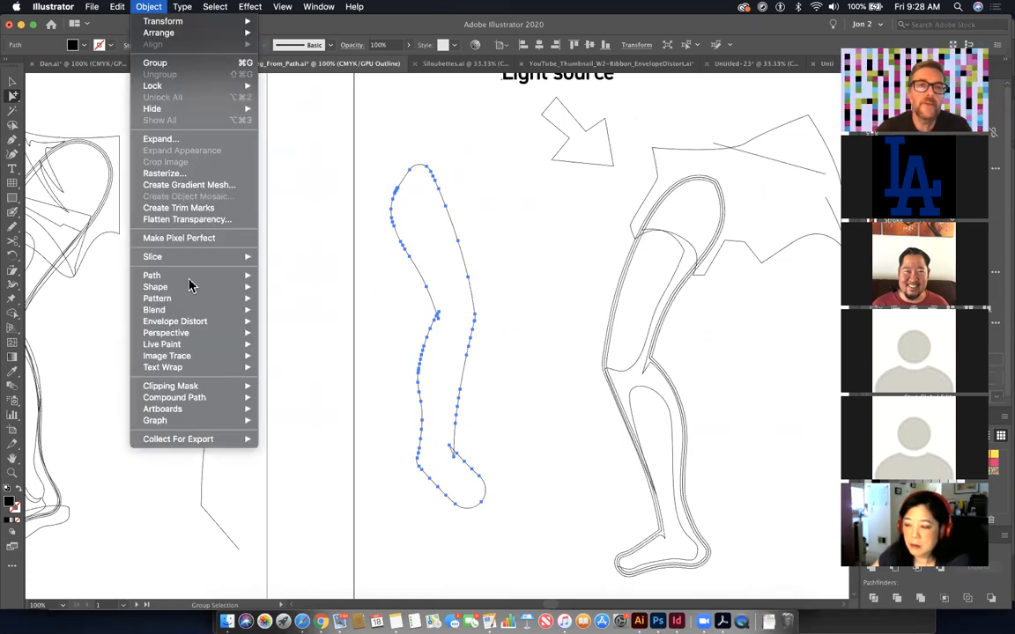
mouse_move(190, 276)
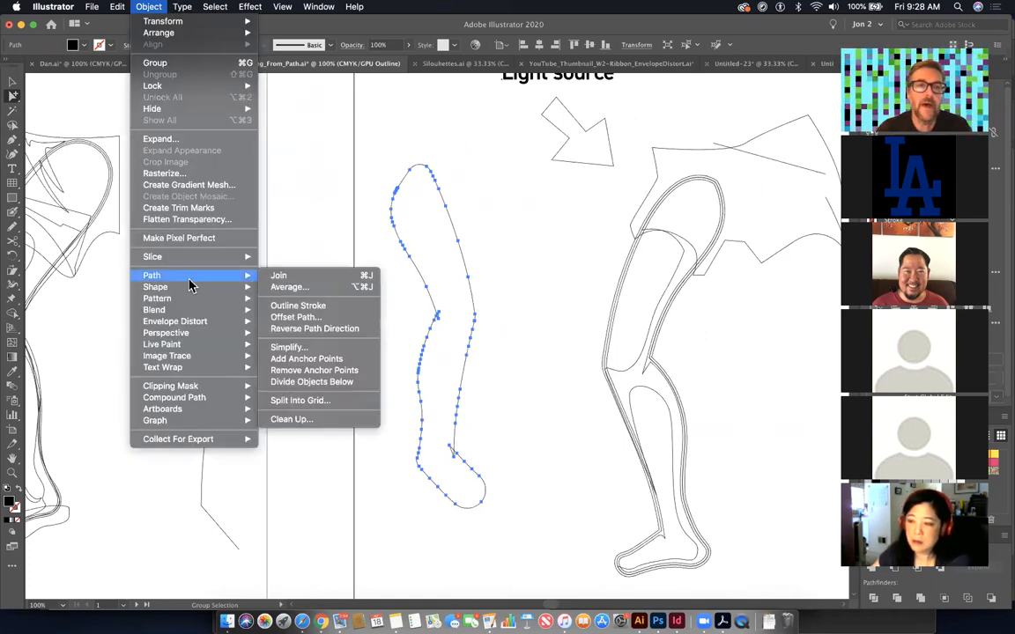
click(288, 347)
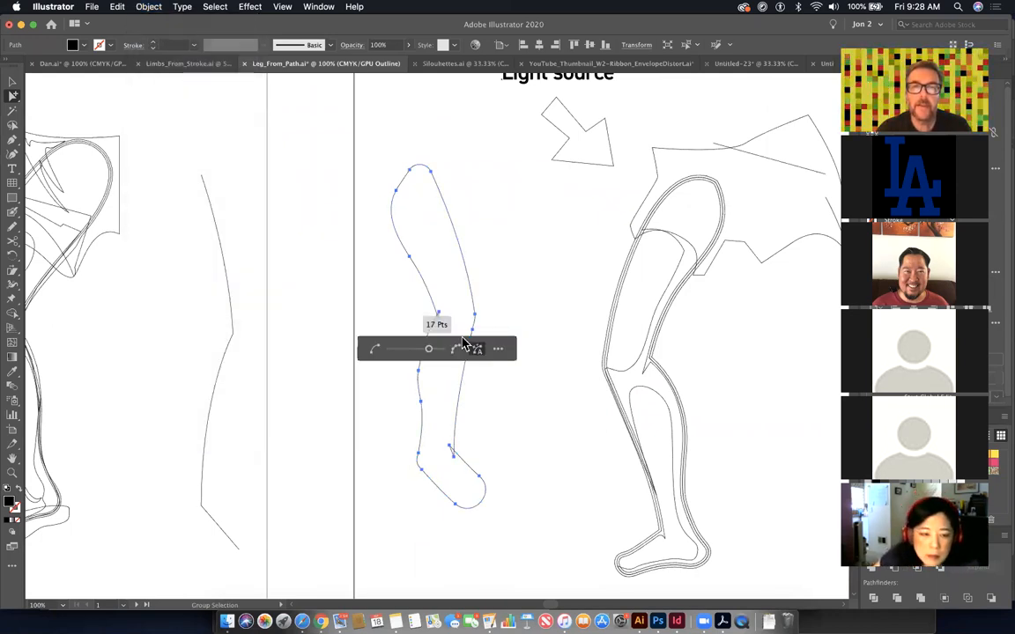
drag(433, 353, 462, 354)
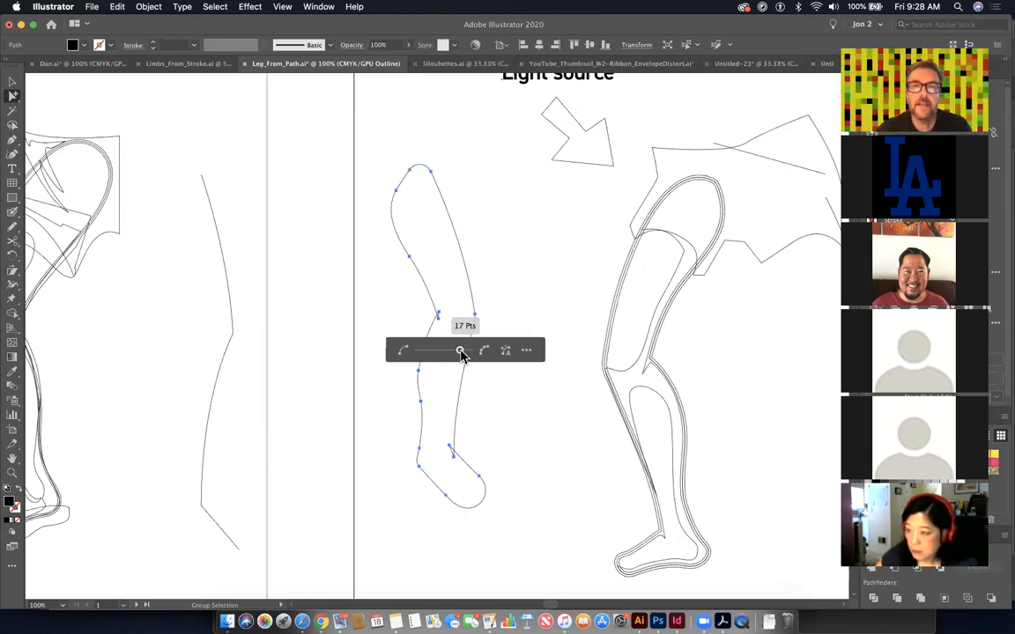
drag(461, 353, 462, 351)
click(542, 315)
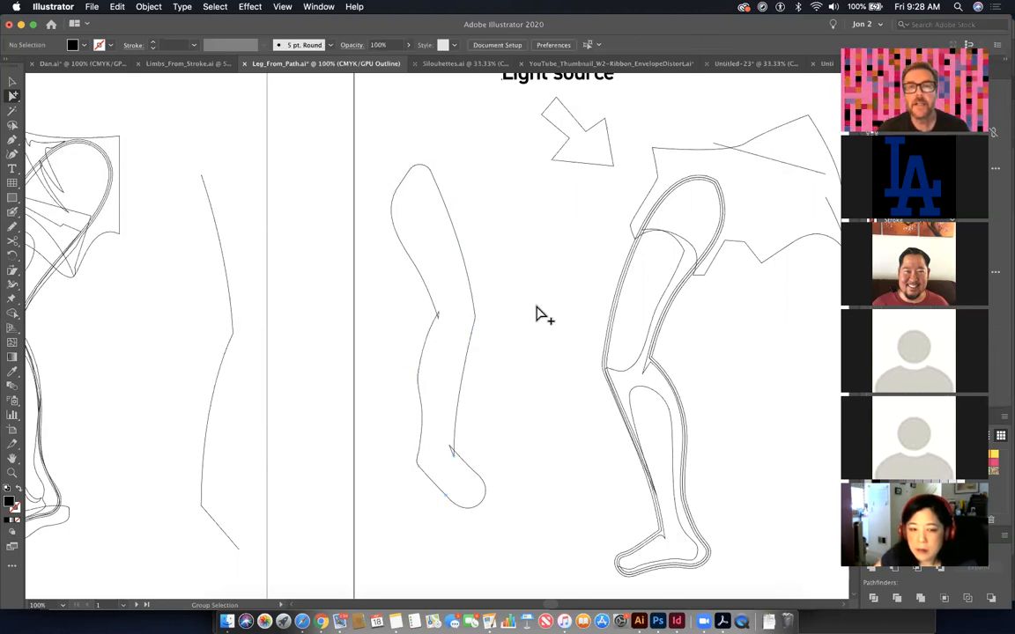
- Unite the leg shape with Pathfinder to remove the overlapping loops behind the knee and at the ankle
click(467, 367)
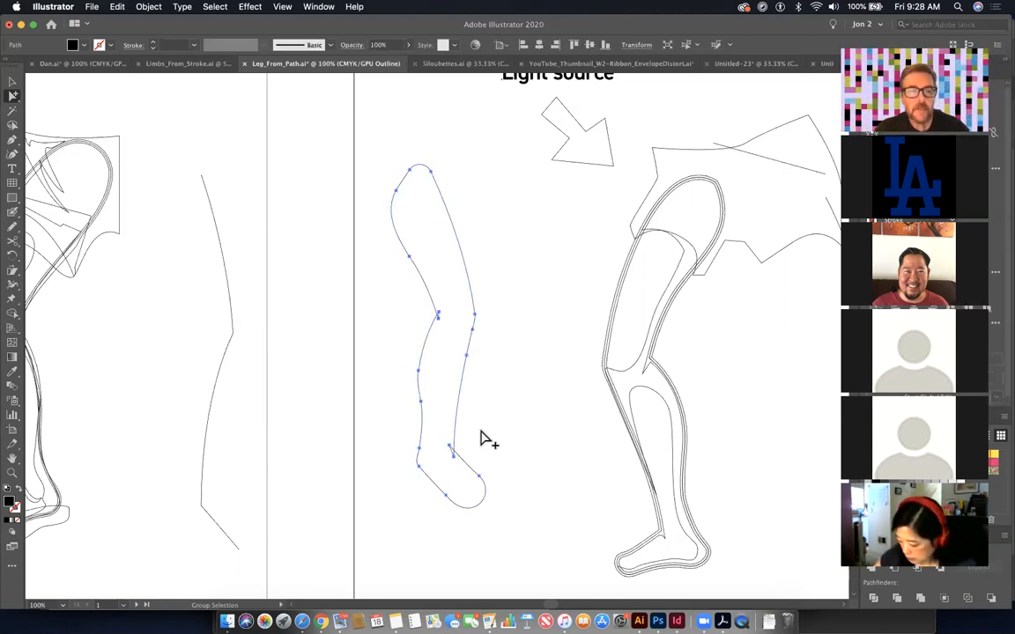
key(z)
drag(408, 311, 571, 417)
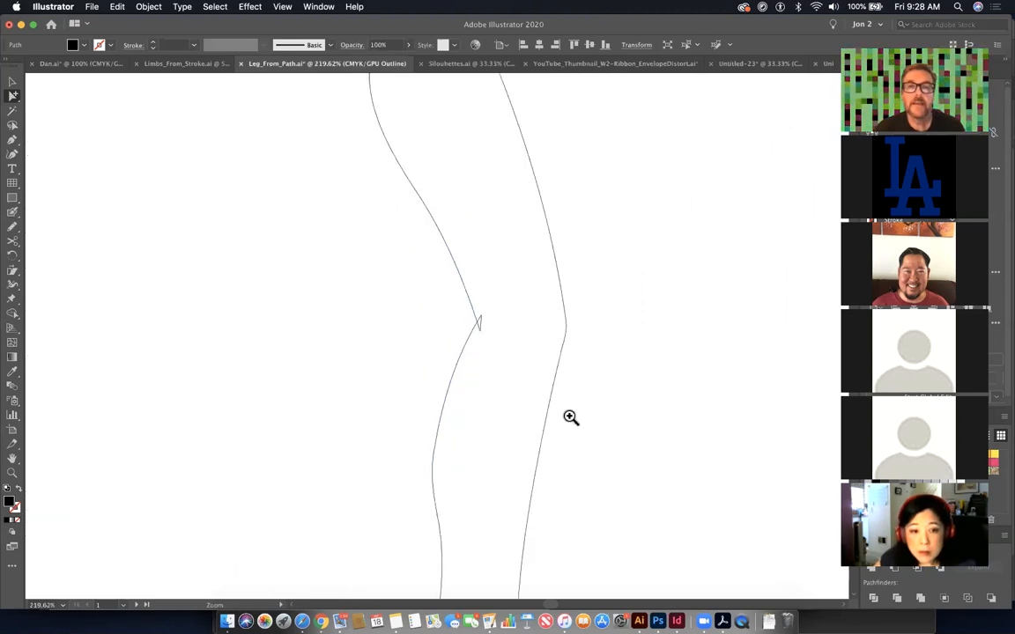
scroll(490, 325, down, 5)
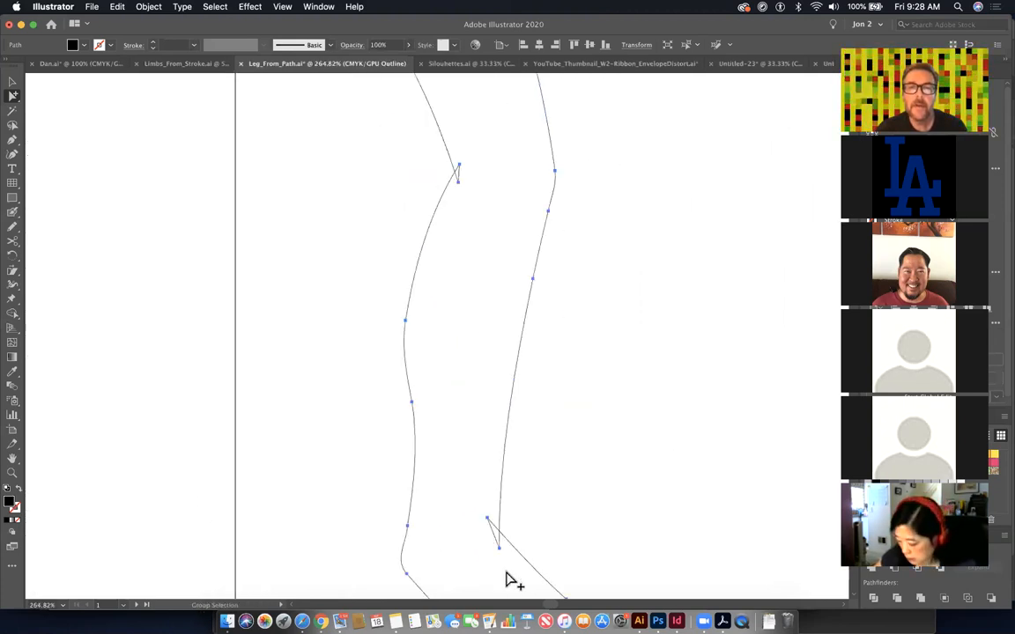
drag(503, 476, 470, 427)
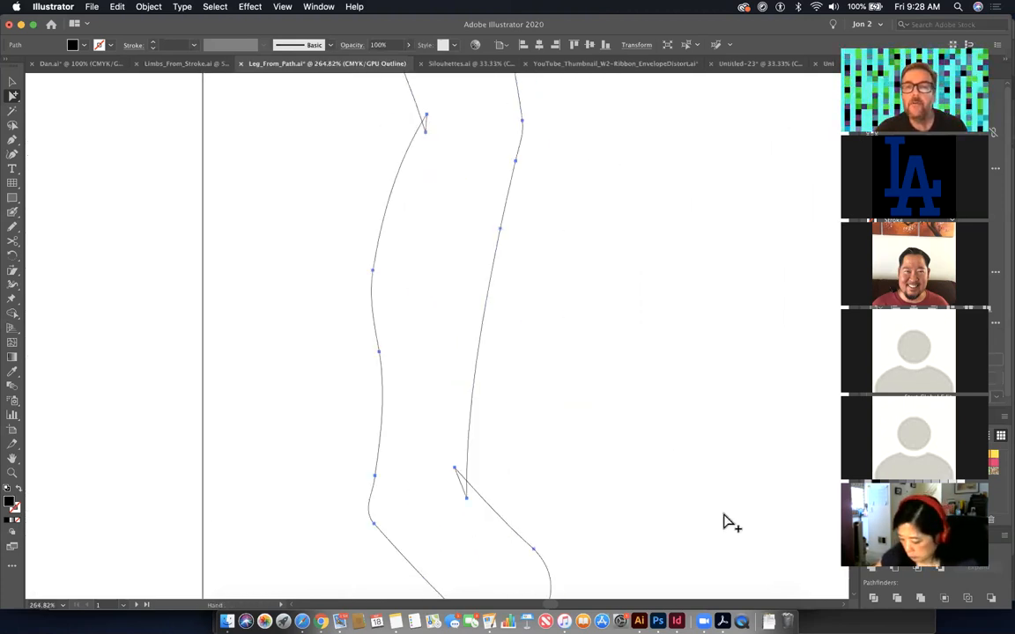
click(876, 574)
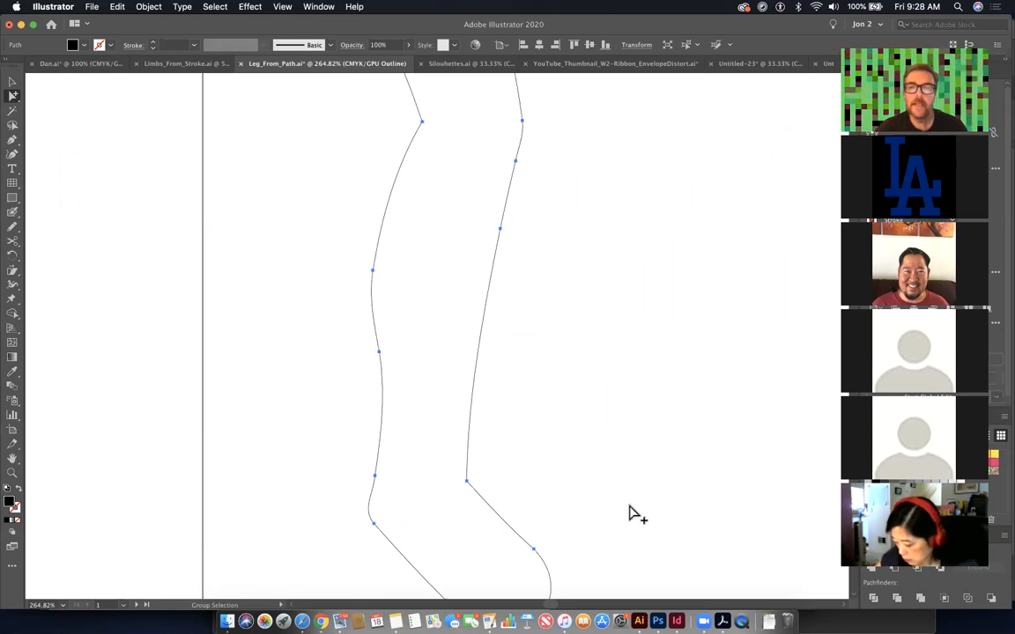
key(super+minus)
key(super+minus)
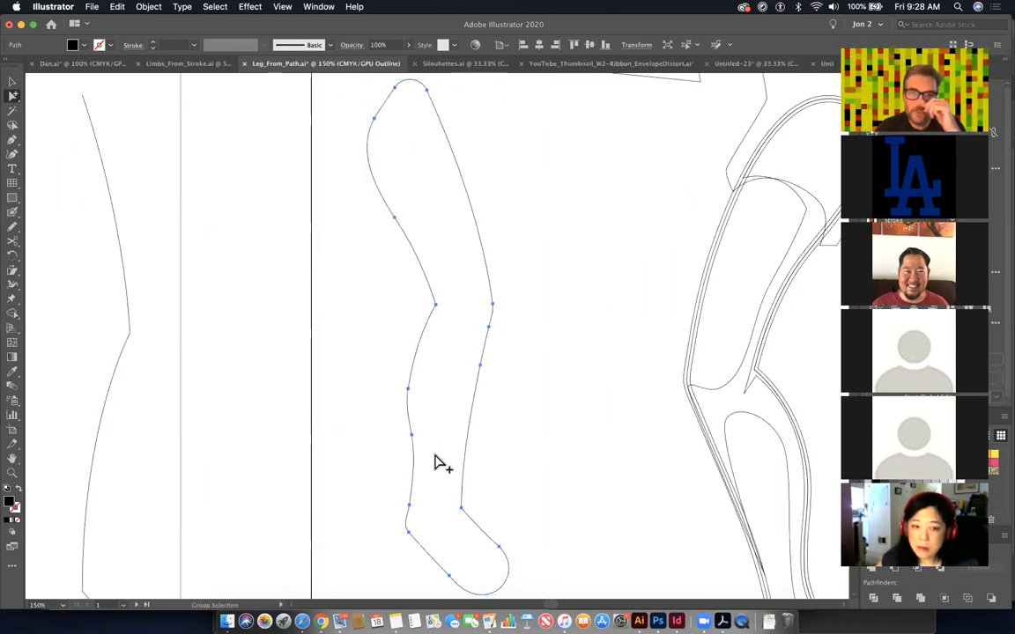
- Try moving the anchor point at the back of the upper thigh with the Direct Selection tool and undo the move
drag(13, 99, 80, 96)
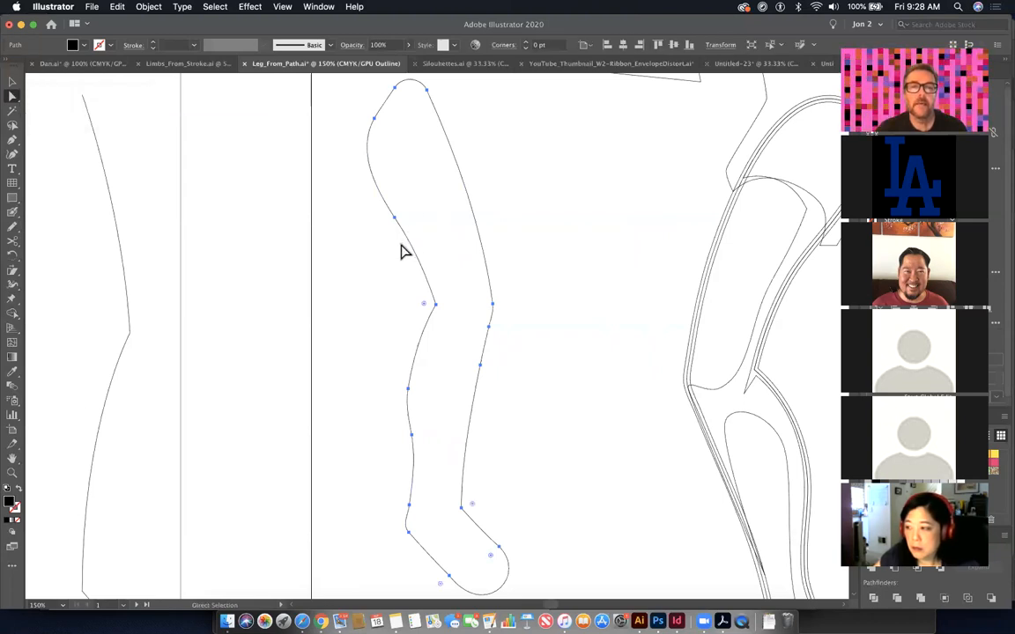
click(516, 161)
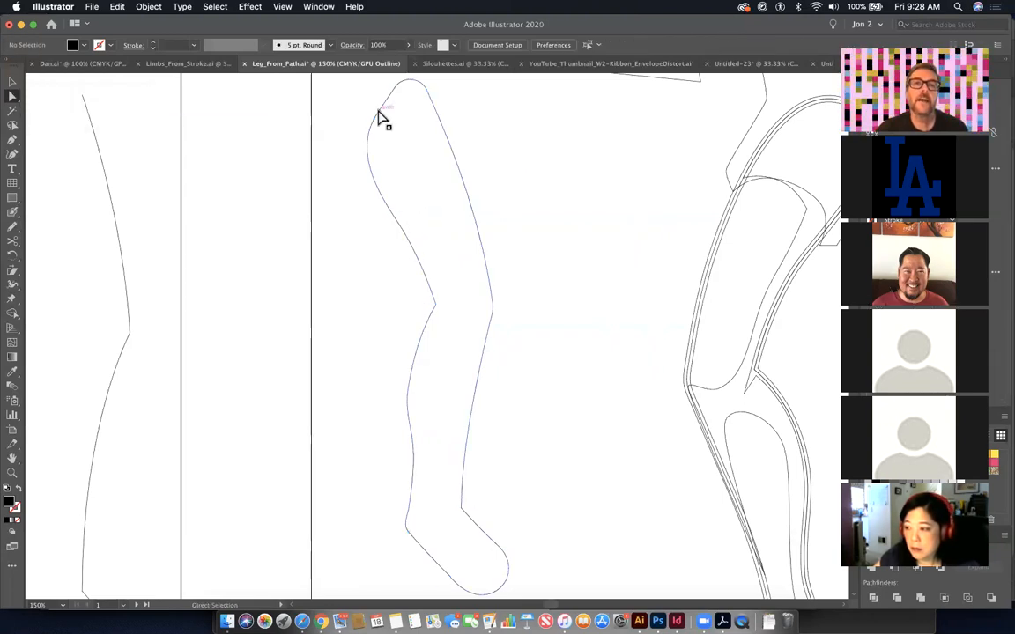
drag(374, 120, 369, 110)
key(super+z)
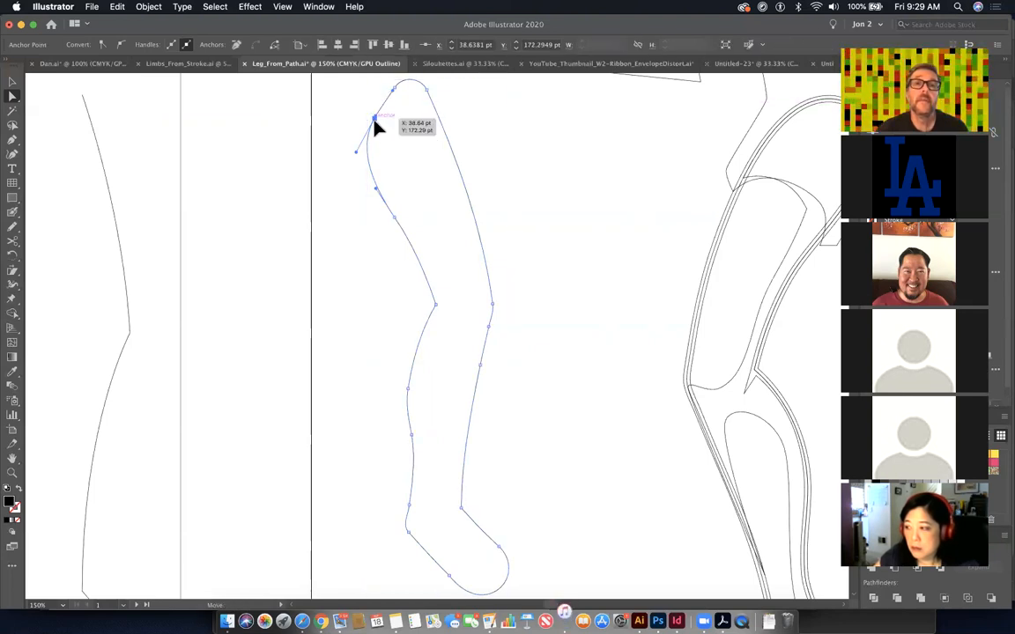
- Move the anchors at the back and top of the thigh outward, and delete the topmost anchor point with the Pen tool
drag(370, 120, 410, 111)
click(13, 139)
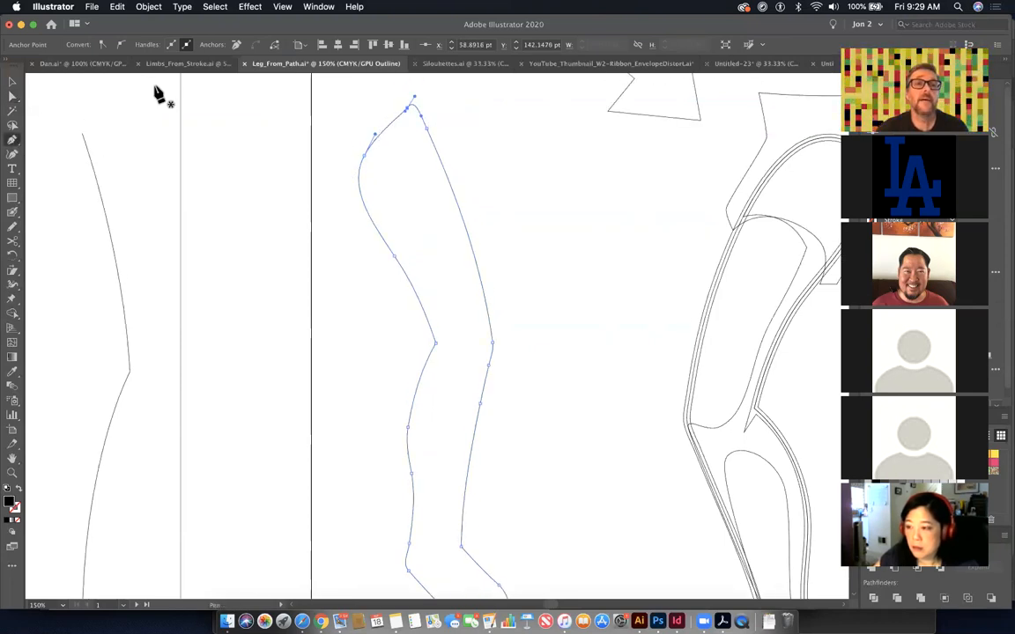
click(409, 112)
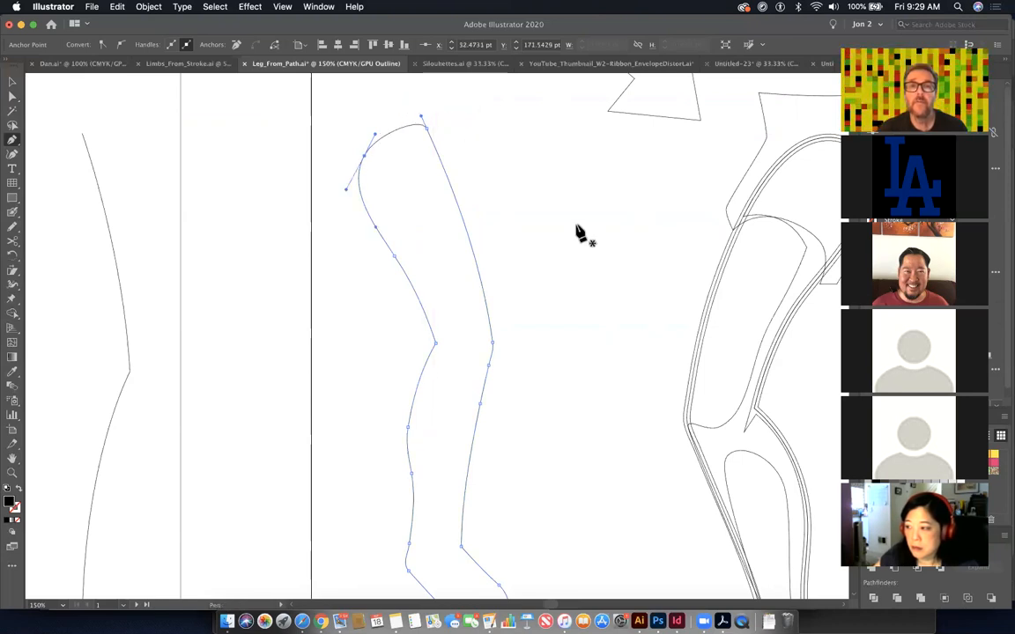
- Add an anchor point midway down the front of the thigh with the Pen tool and move it slightly outward
click(473, 254)
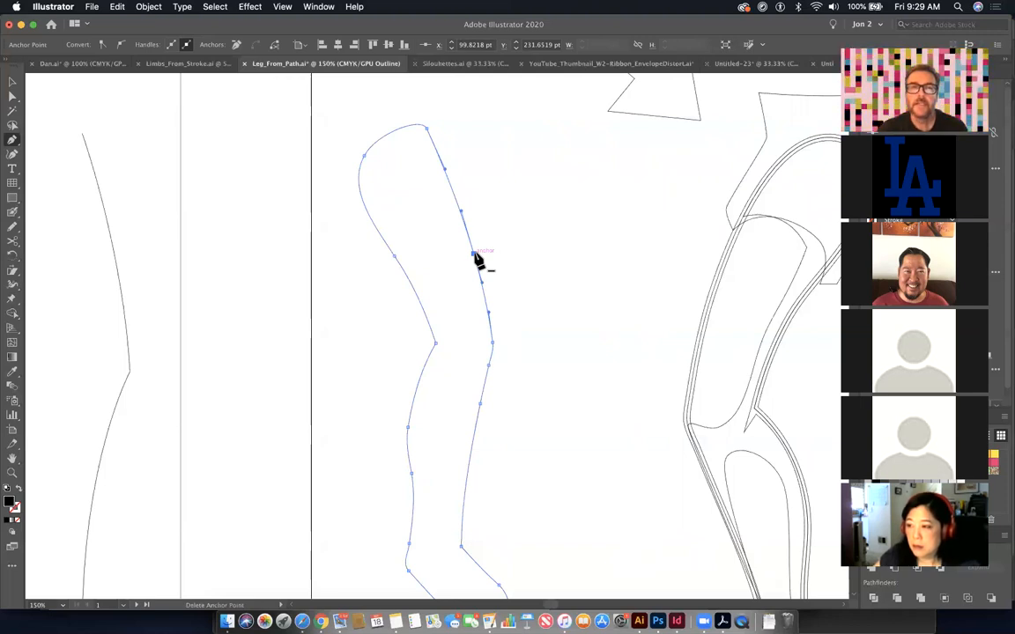
drag(11, 144, 62, 167)
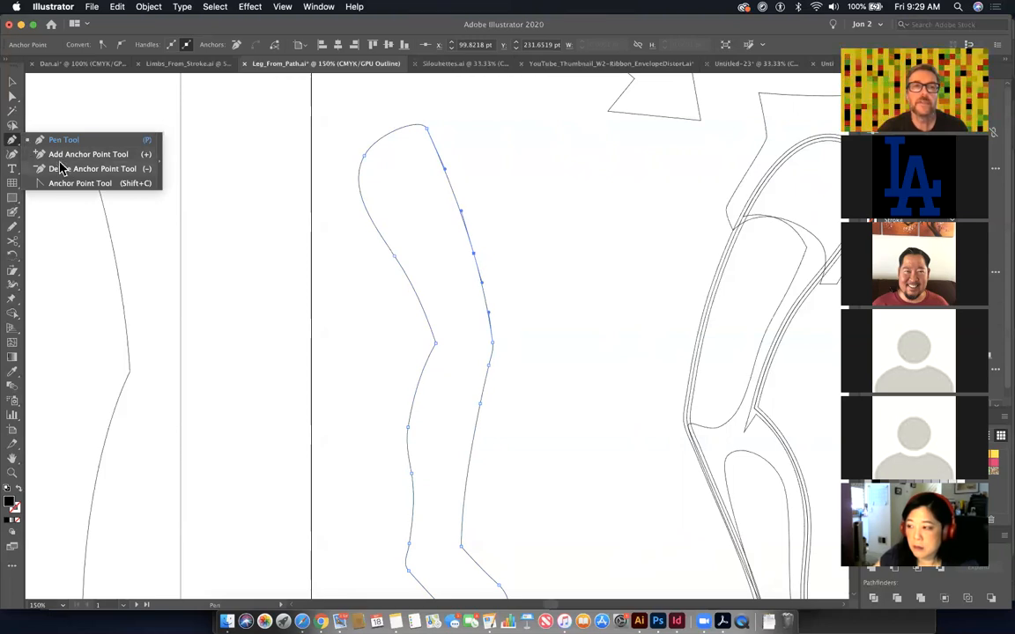
click(51, 139)
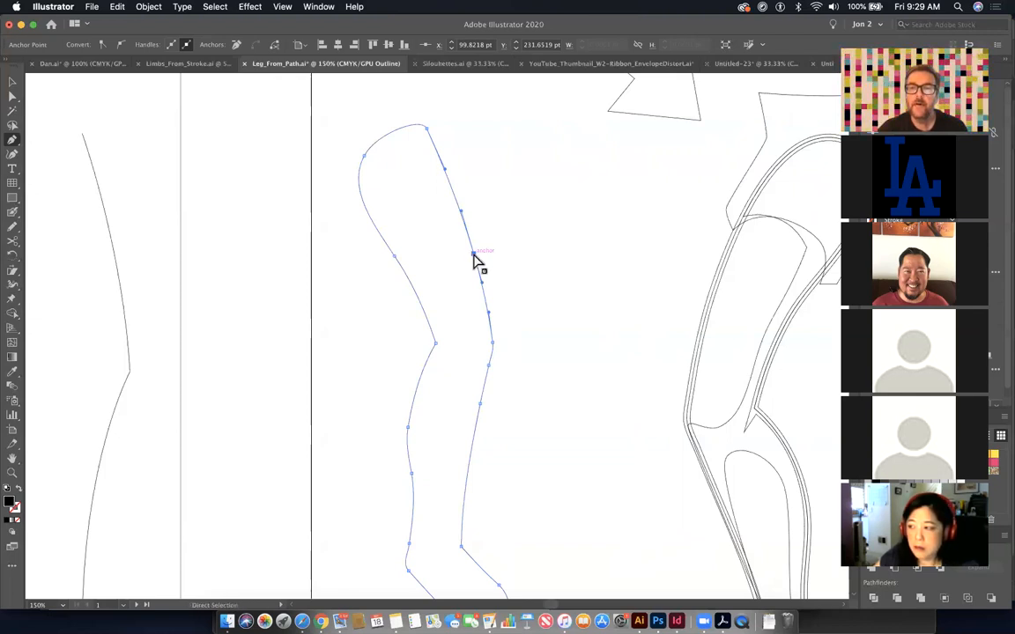
mouse_move(473, 255)
mouse_down()
mouse_move(496, 265)
mouse_move(481, 257)
mouse_up()
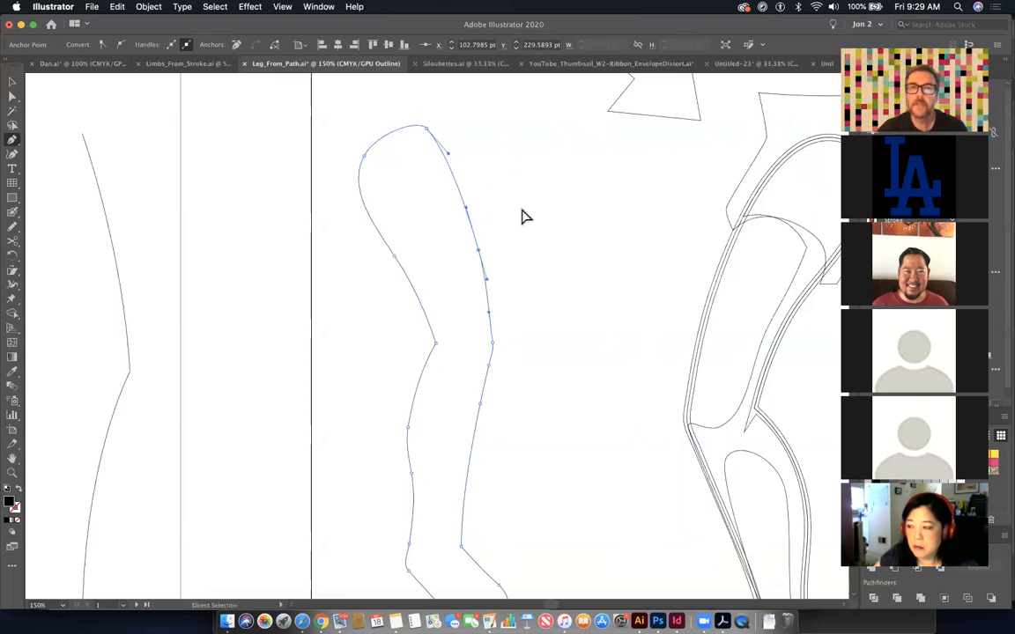
click(561, 300)
- Move the anchor point on the front of the foot inward and down to narrow the foot
scroll(551, 423, down, 3)
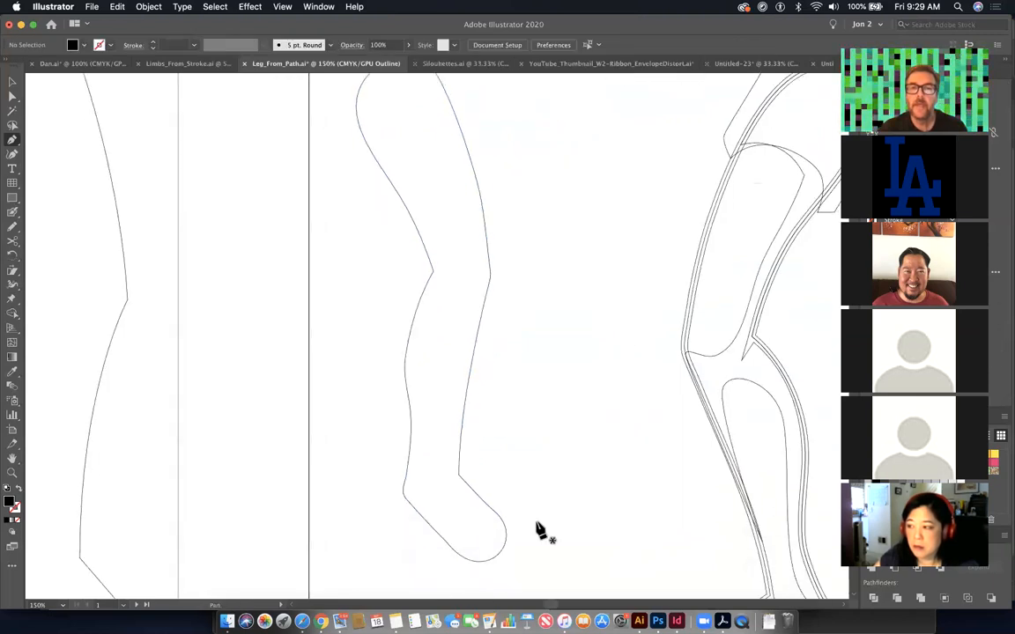
scroll(507, 473, down, 3)
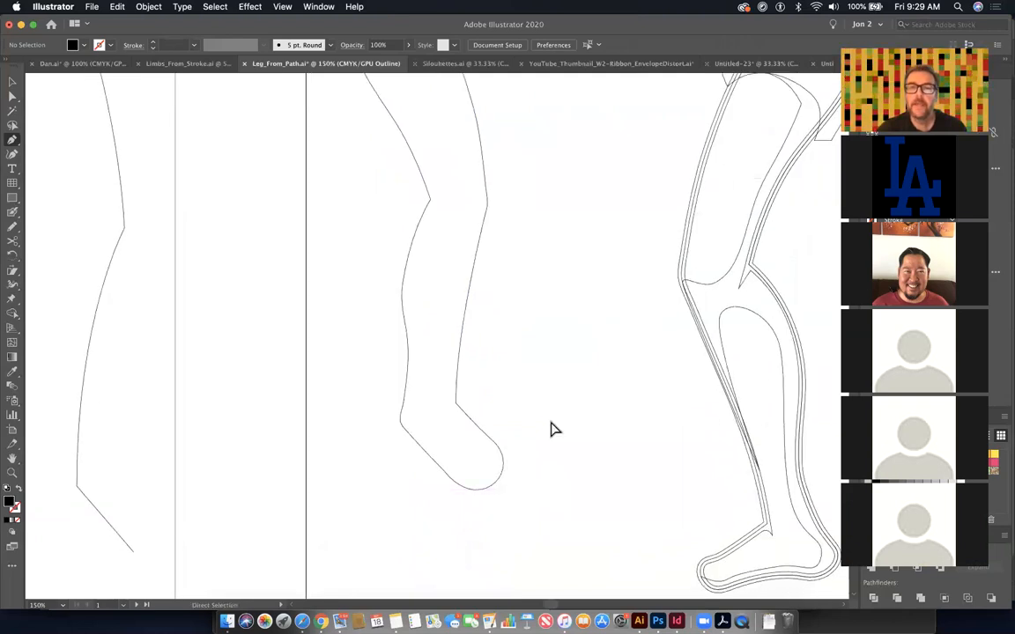
drag(531, 413, 485, 456)
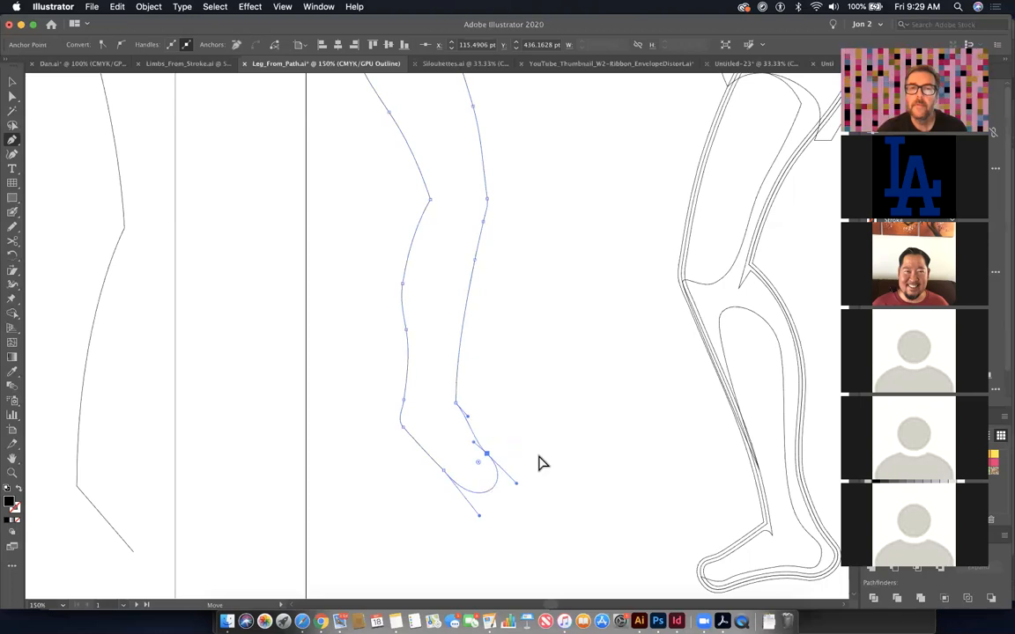
key(super)
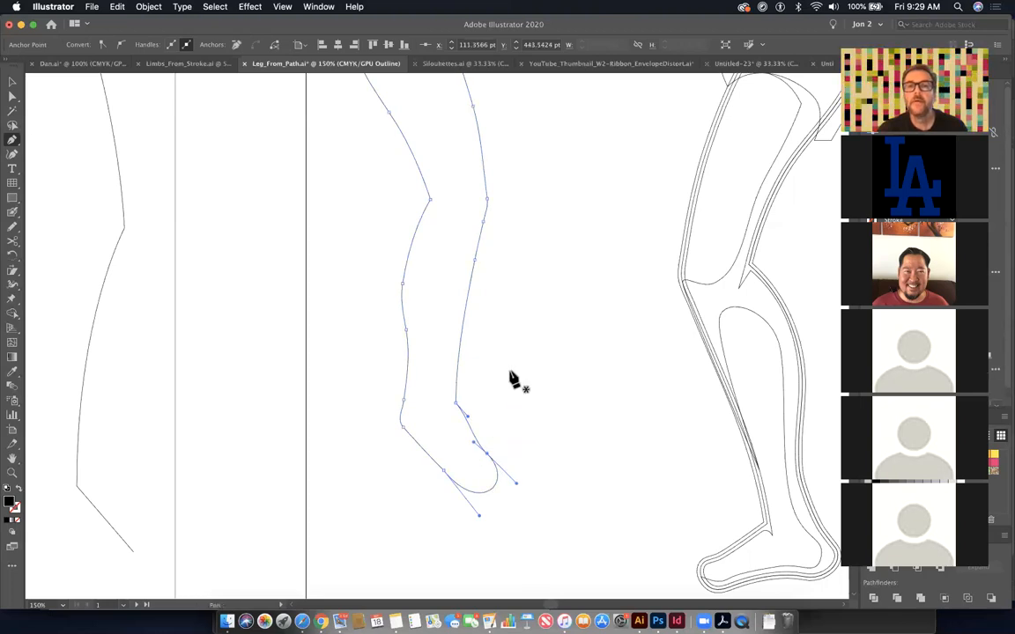
- Choose the Group Selection tool, select the whole leg path and return to the Pen tool
scroll(519, 480, up, 5)
drag(13, 97, 61, 115)
drag(379, 235, 577, 388)
click(11, 143)
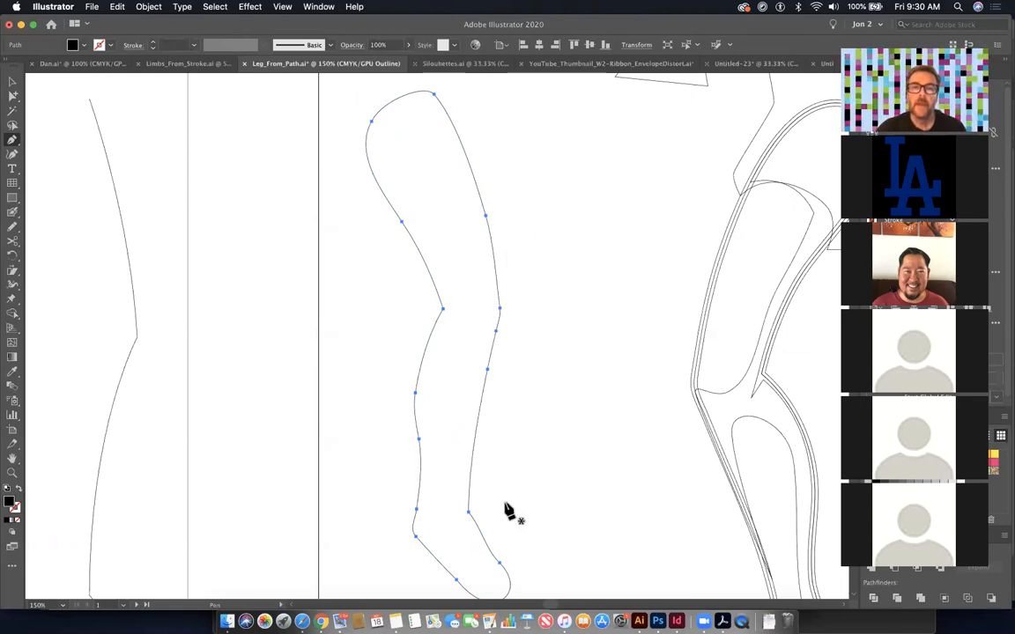
- Shift the whole leg path slightly by its toe anchor, deselect it and reselect only the toe anchor point
scroll(509, 467, down, 5)
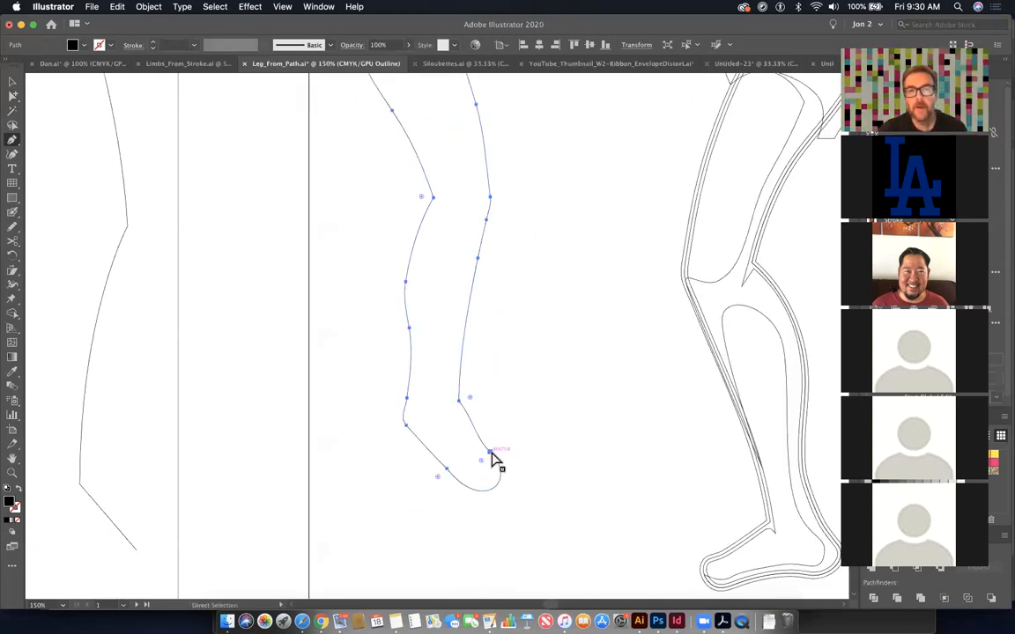
drag(490, 452, 484, 457)
super+click(515, 460)
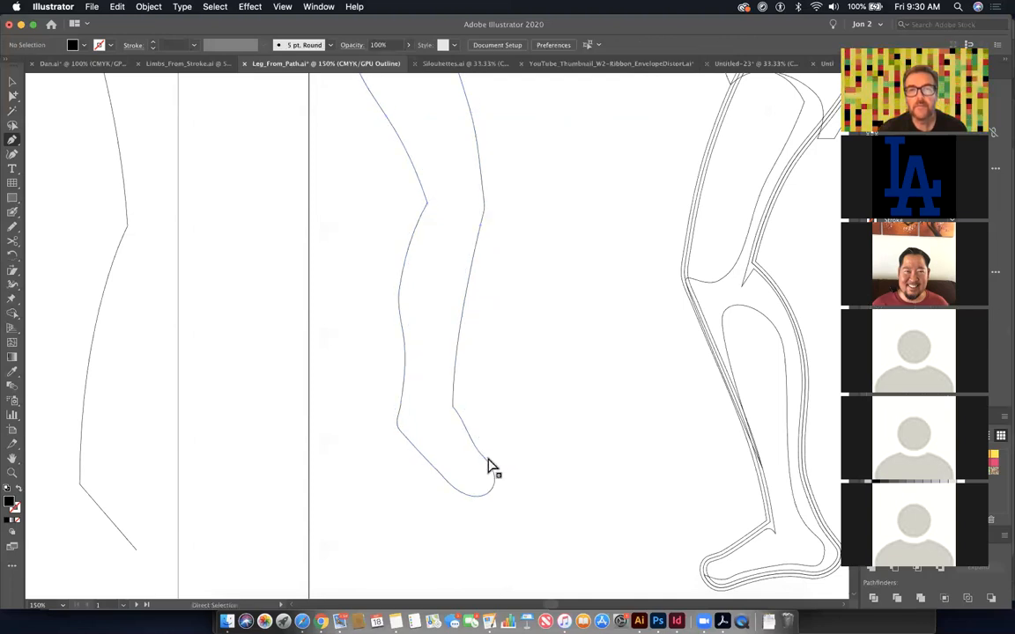
super+click(484, 456)
super+click(484, 458)
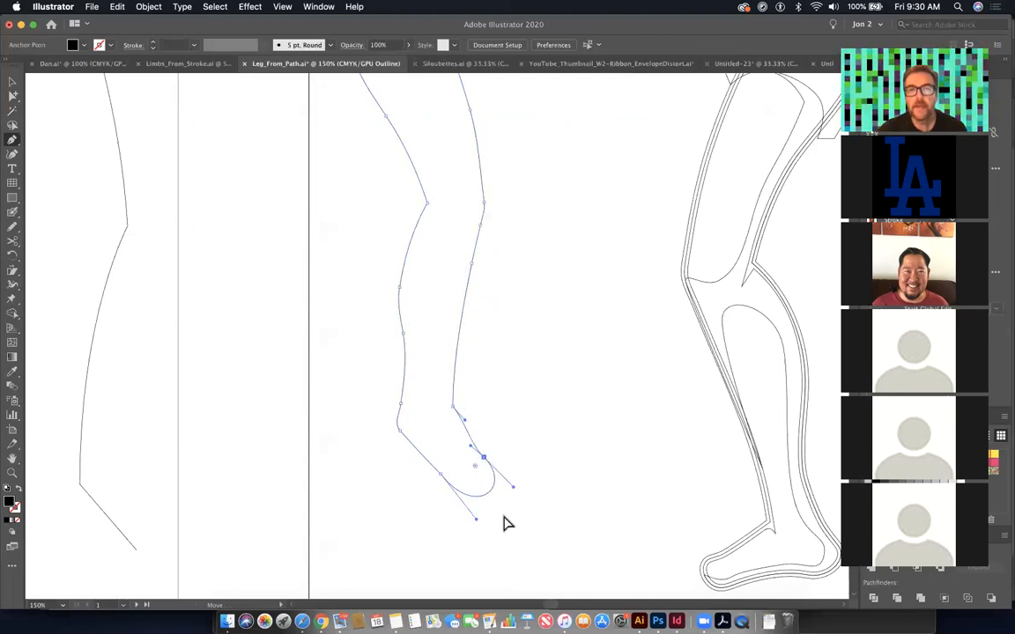
- Reshape the sole, heel, ankle and calf by moving their anchors, and delete the extra anchor point on the lower calf
drag(442, 470, 443, 465)
drag(401, 431, 409, 404)
drag(407, 333, 411, 336)
drag(400, 289, 402, 275)
click(410, 336)
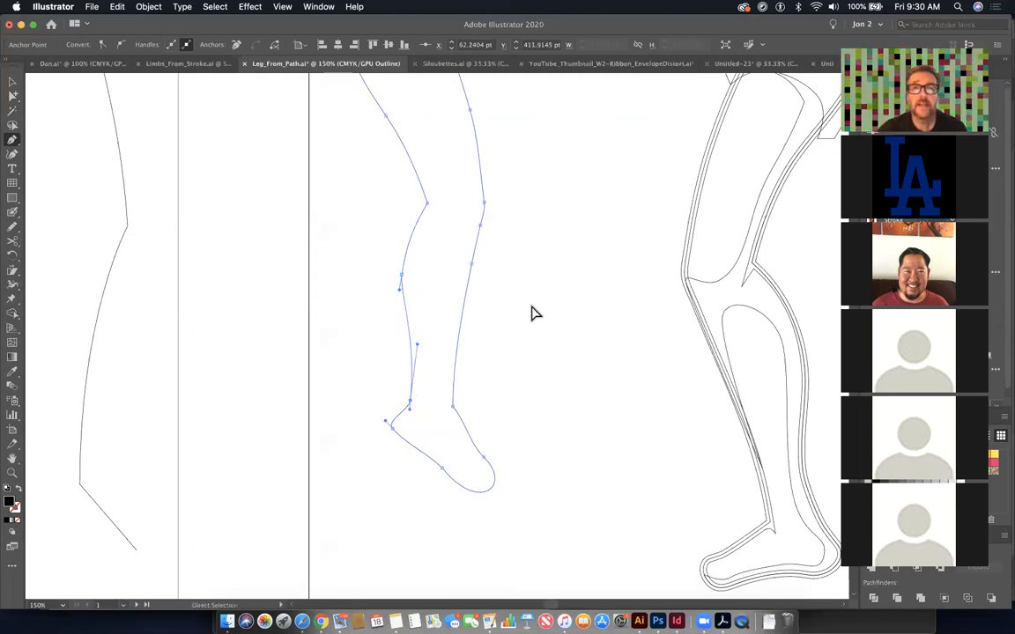
- Add an anchor point on the front of the shin and curve the shin inward by adjusting the point and its handles
click(457, 332)
drag(458, 332, 453, 339)
drag(452, 383, 447, 385)
- Round off the top of the thigh by moving its front anchor point and adjusting the direction handle
key(space)
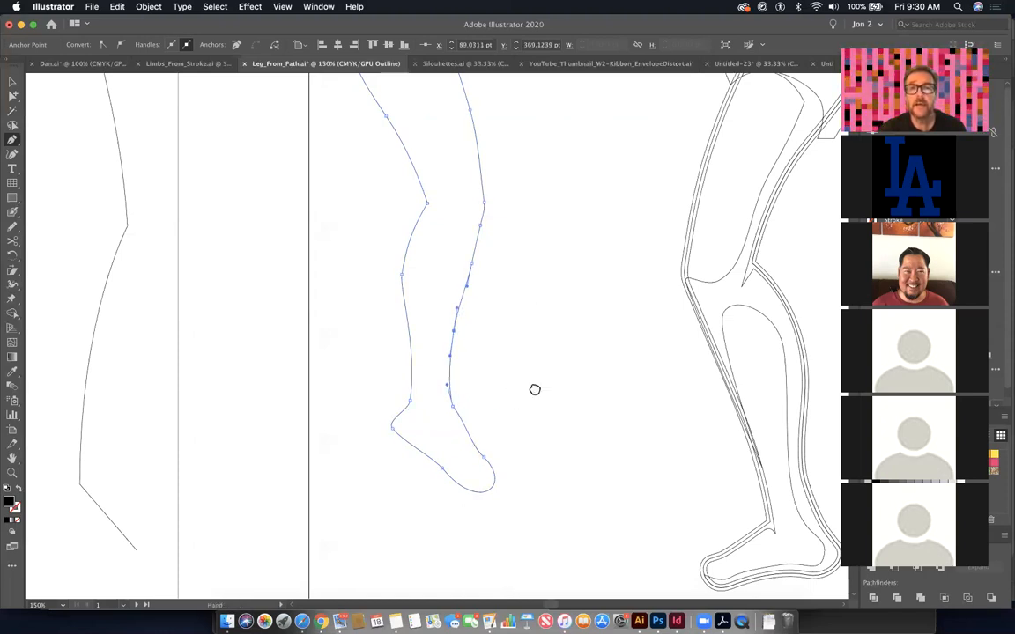
drag(535, 389, 555, 543)
click(438, 141)
drag(438, 141, 442, 156)
super+click(89, 149)
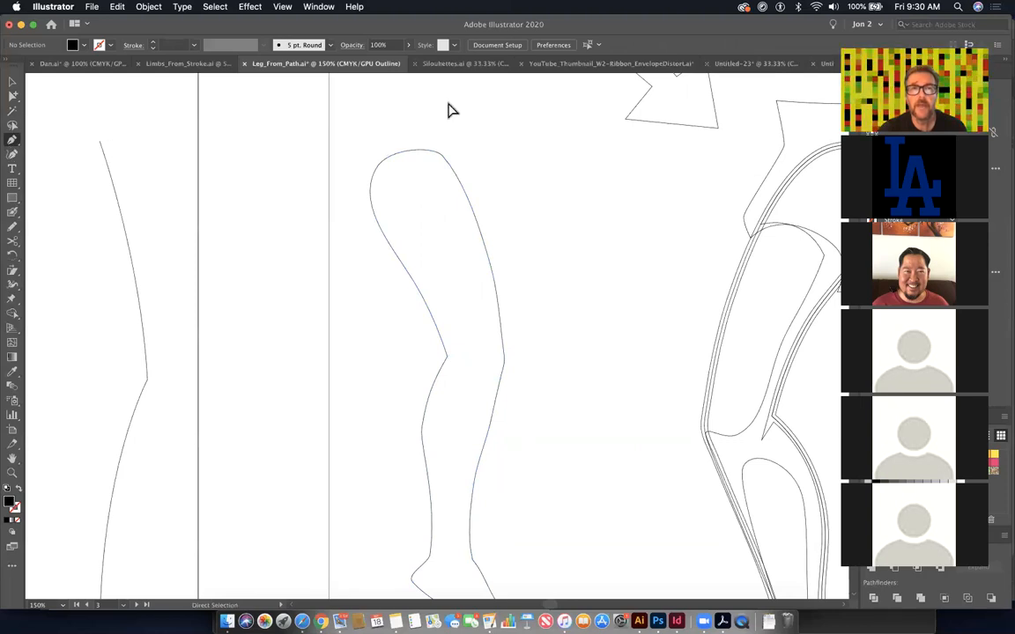
click(437, 153)
drag(421, 134, 419, 130)
super+click(619, 375)
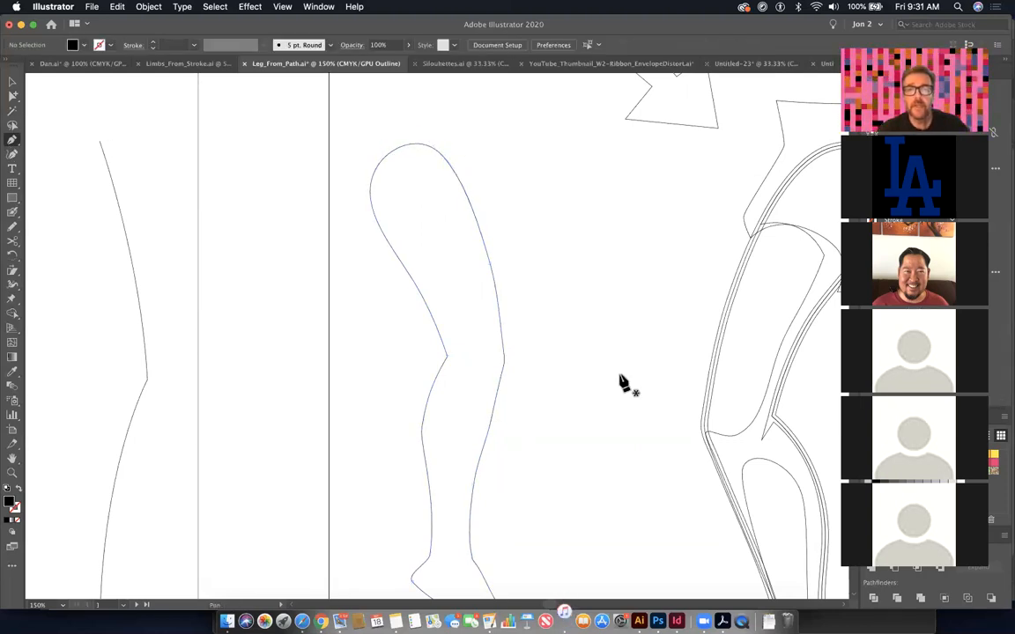
- Return to Preview mode, select the whole leg shape and apply the default white fill and black stroke
key(super+y)
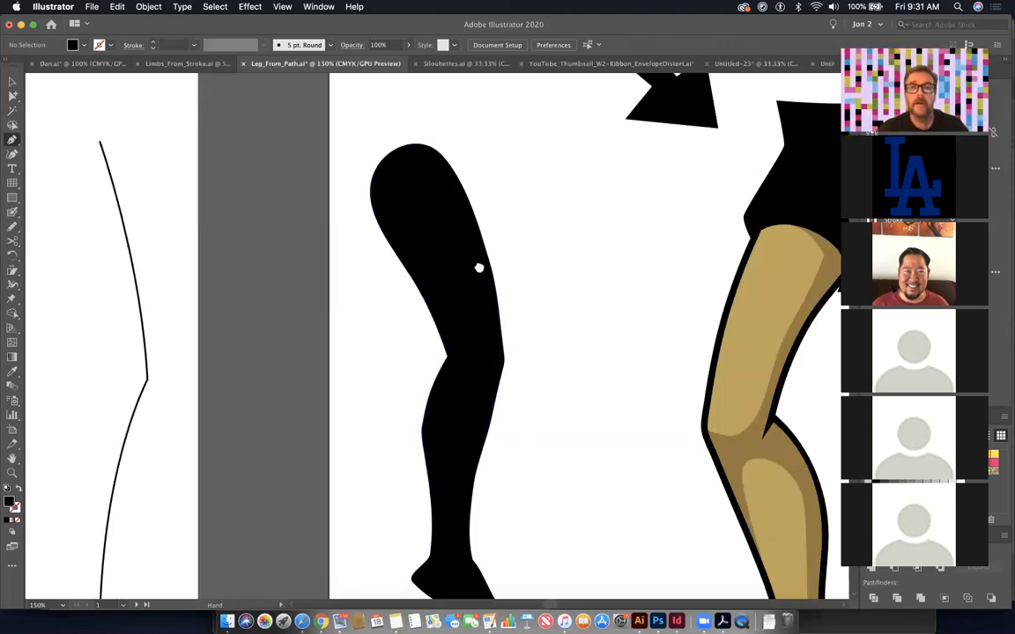
key(super+minus)
super+click(444, 279)
key(super+minus)
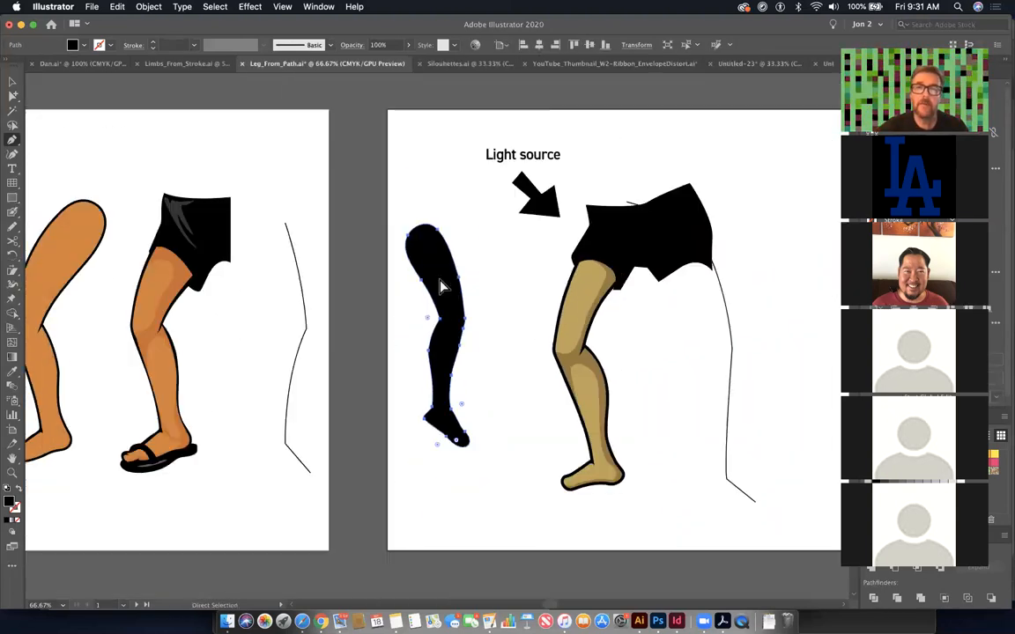
drag(12, 95, 50, 117)
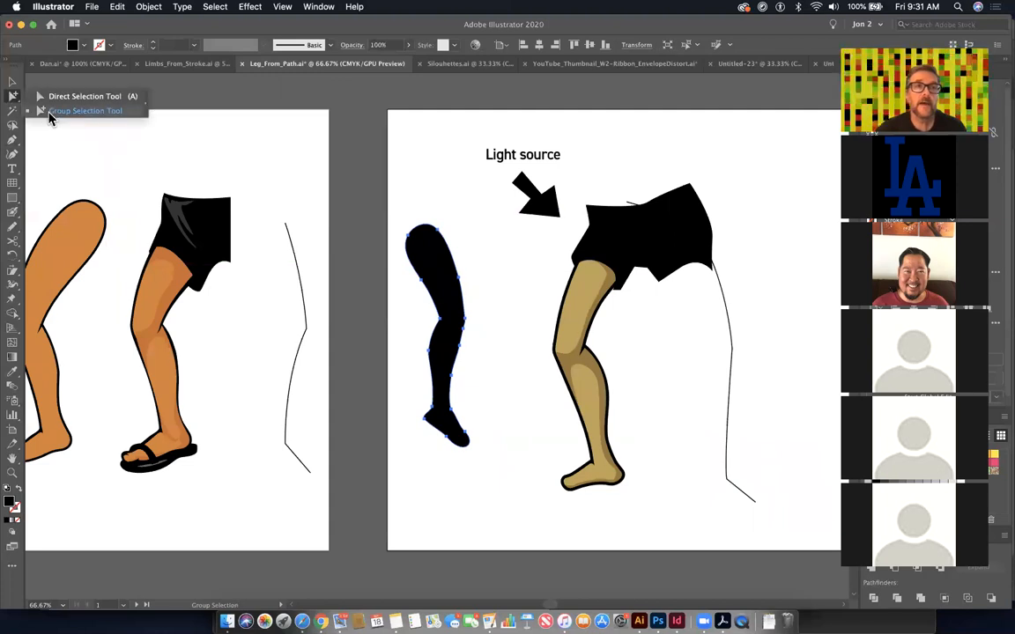
click(8, 488)
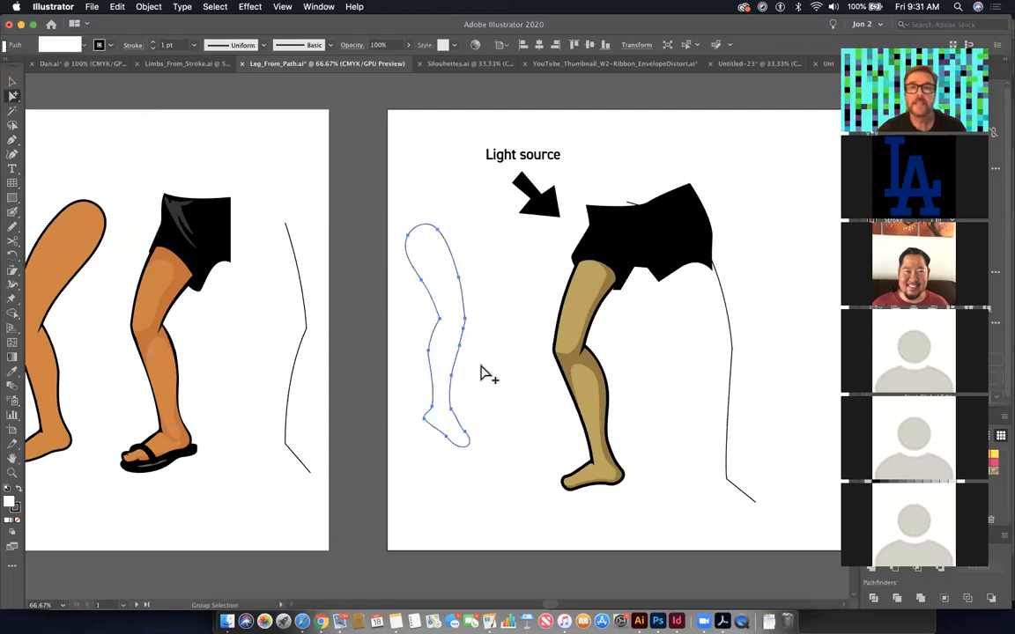
- Set the leg outline's stroke weight to 3 pt
drag(401, 285, 527, 364)
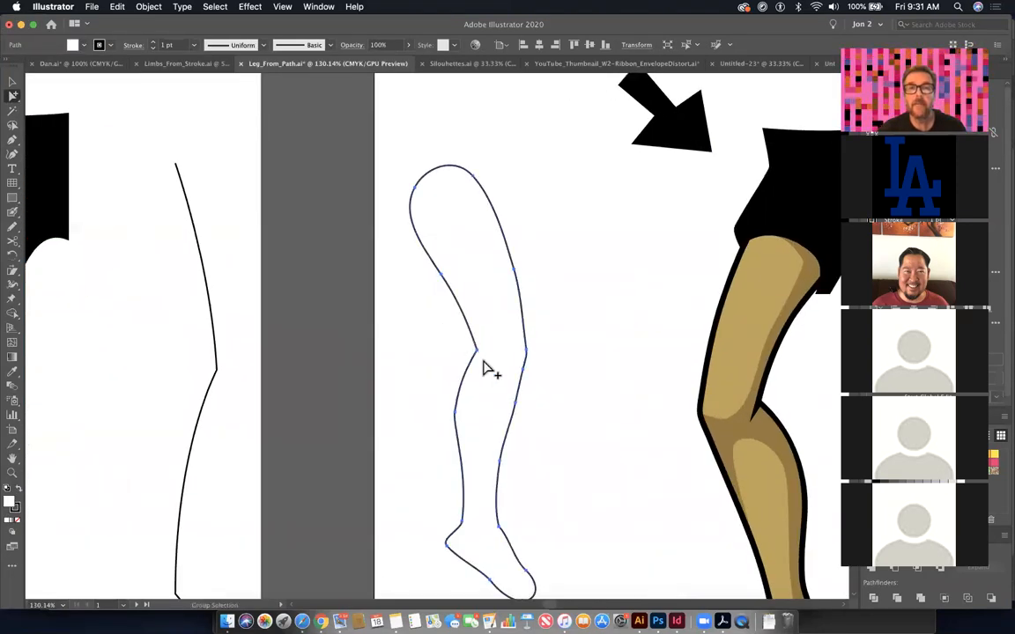
scroll(476, 374, down, 2)
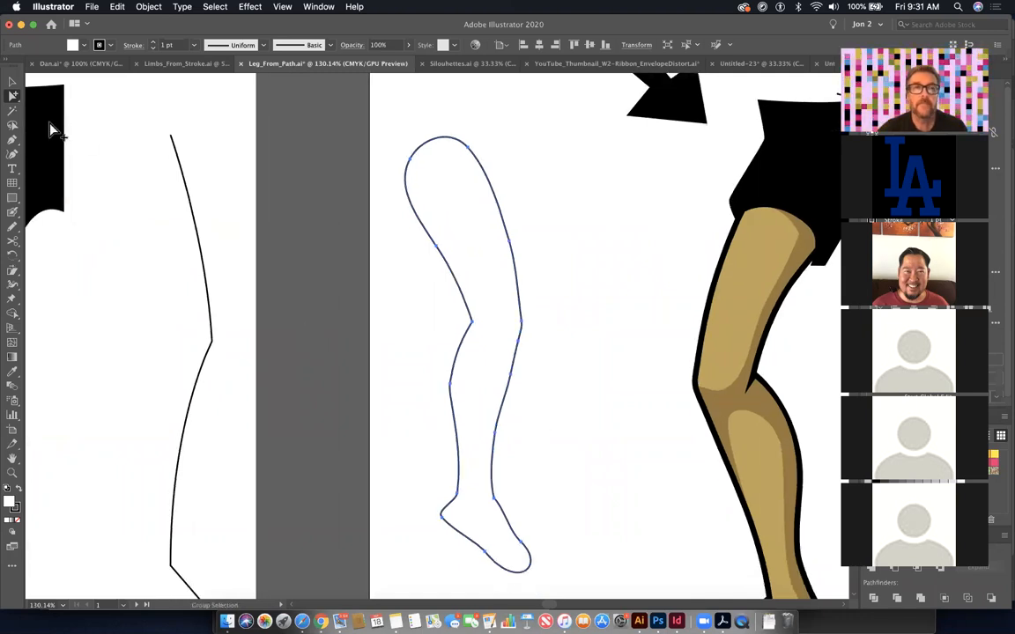
click(156, 46)
click(156, 46)
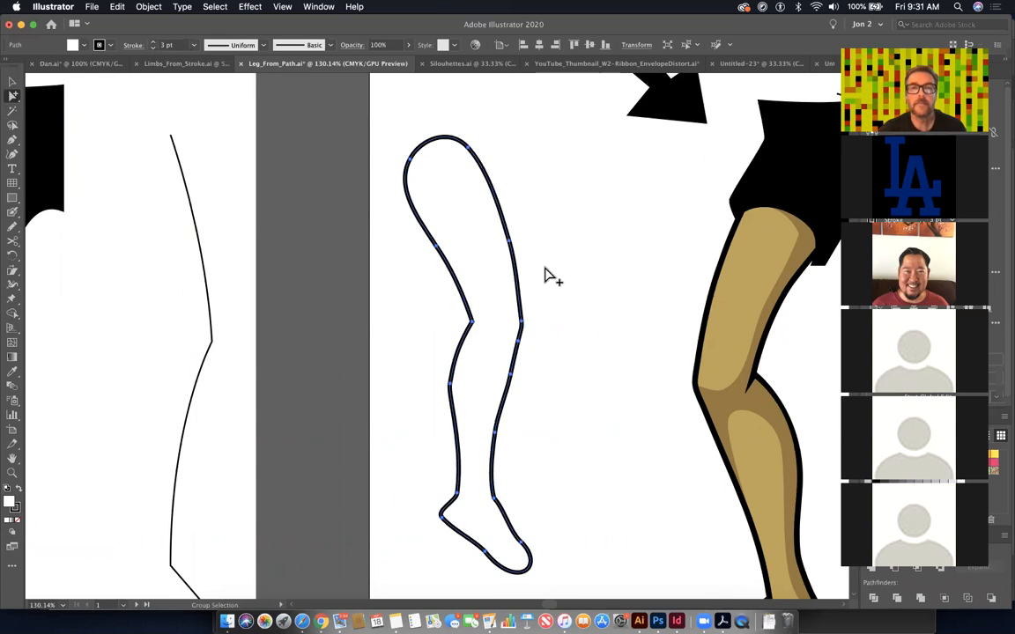
click(546, 275)
- Fill the leg shape with the tan skin colour C69B77 and deselect it
click(474, 332)
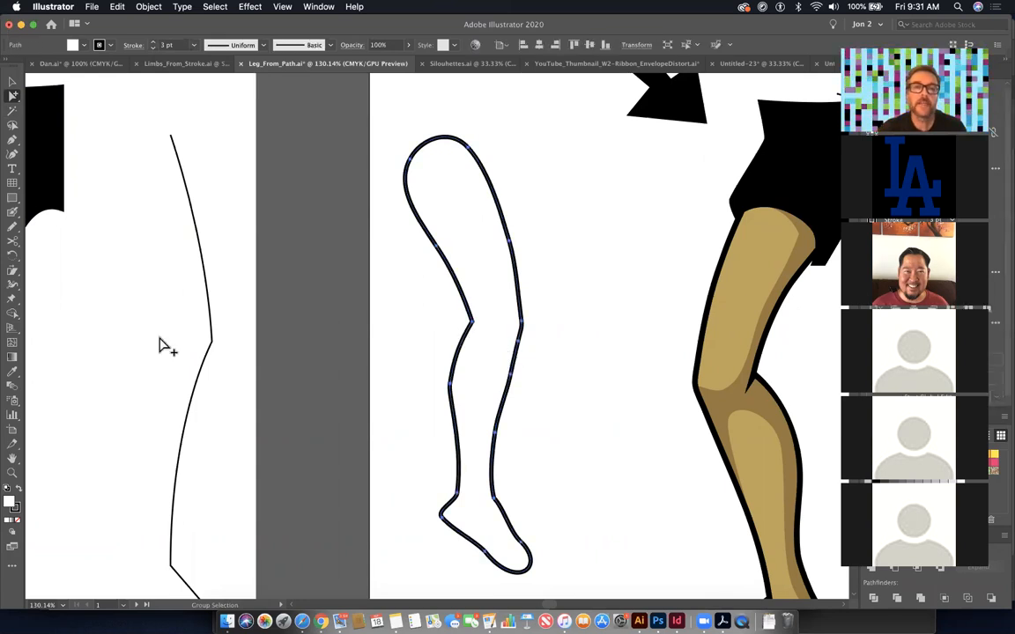
double_click(9, 504)
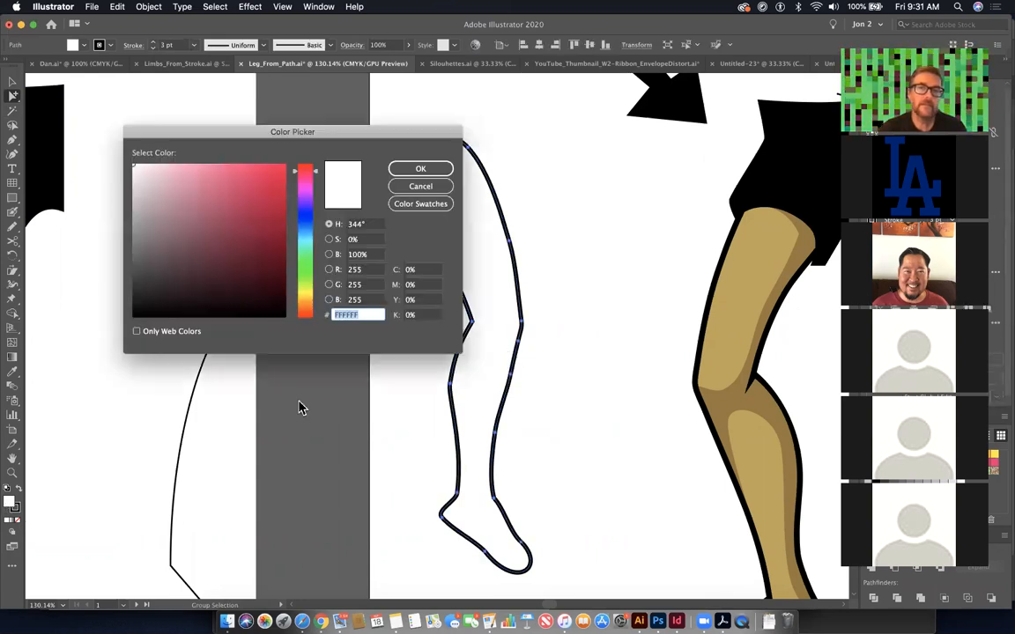
click(309, 304)
click(186, 184)
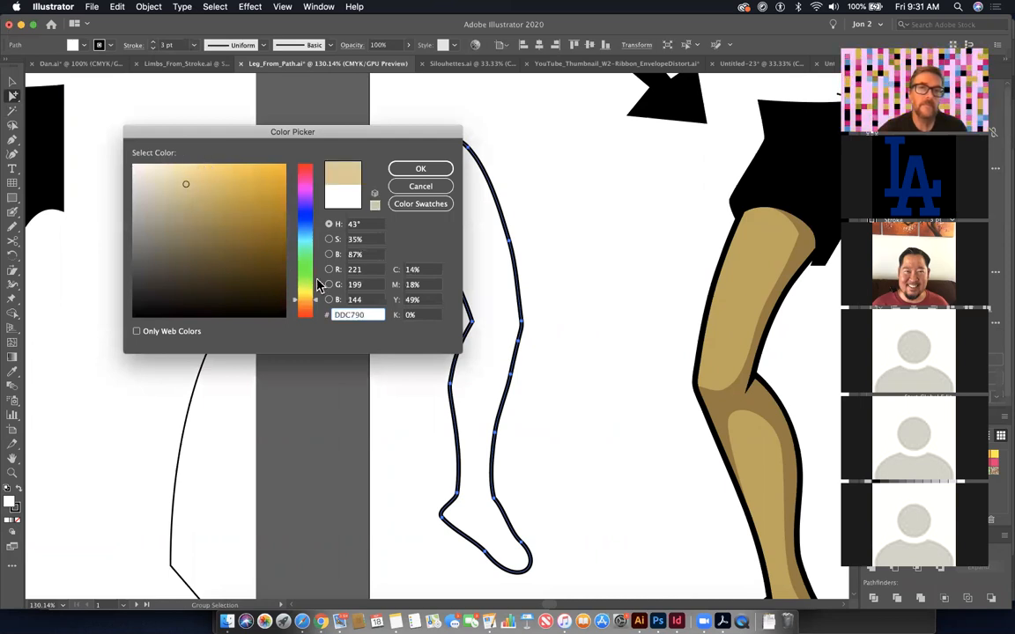
click(315, 307)
click(194, 197)
click(415, 168)
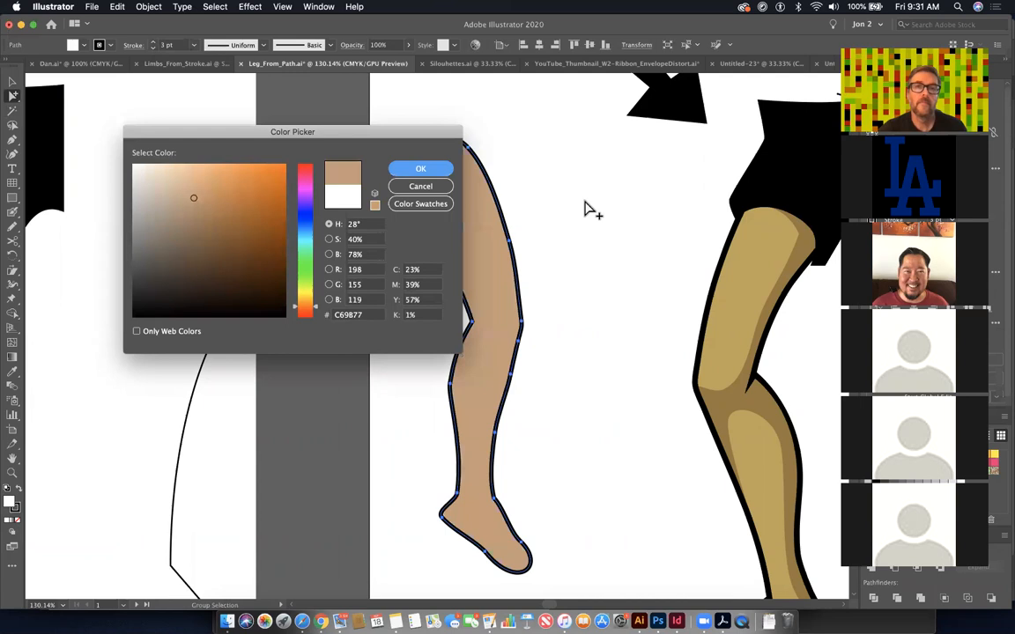
click(568, 448)
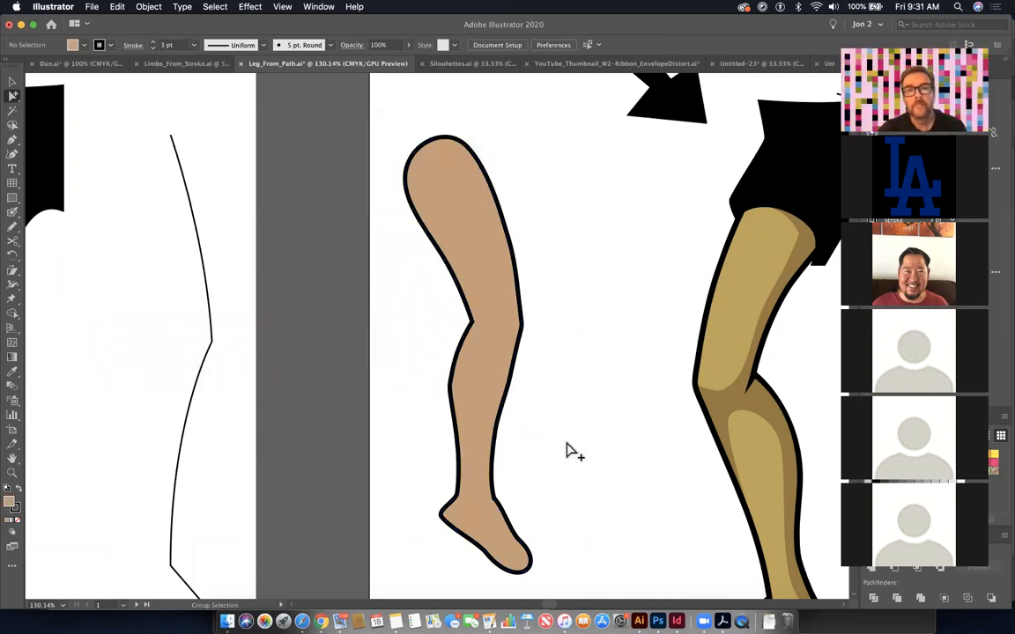
- Expand the leg's fill and stroke into separate shapes
click(484, 360)
click(147, 7)
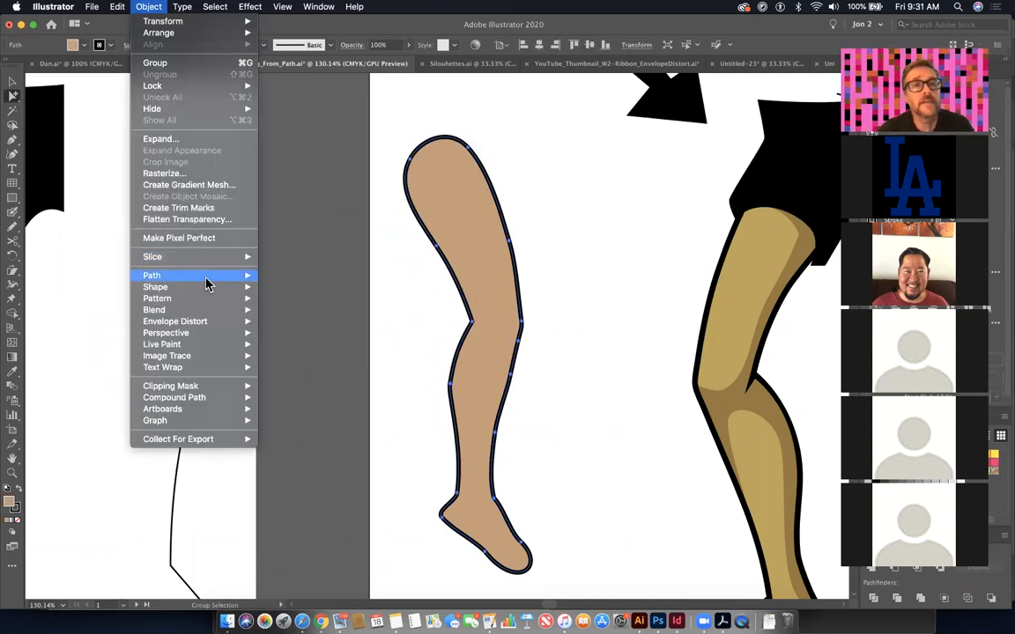
mouse_move(206, 279)
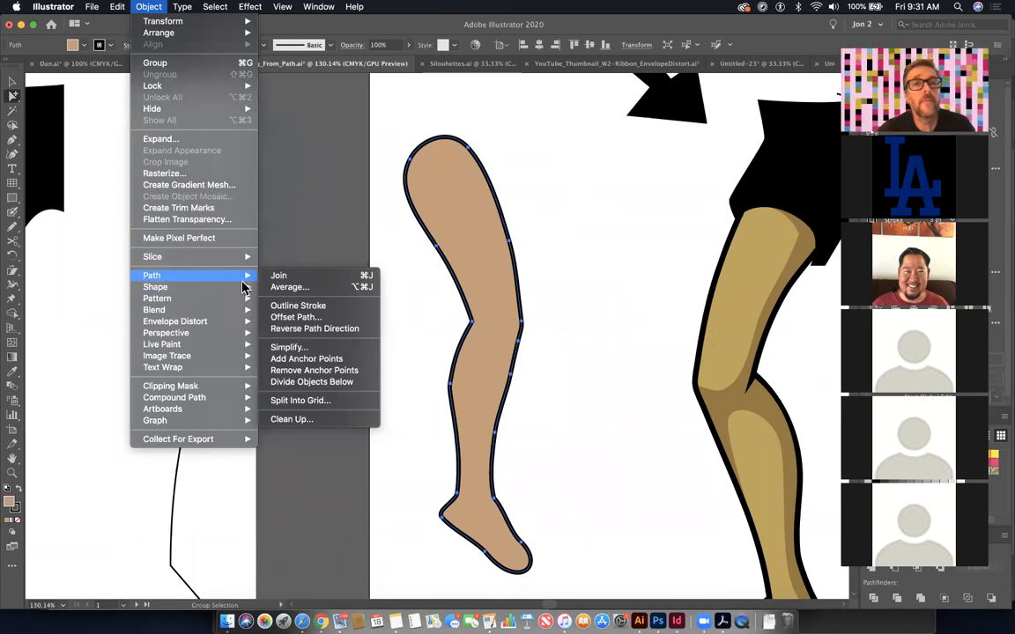
click(194, 139)
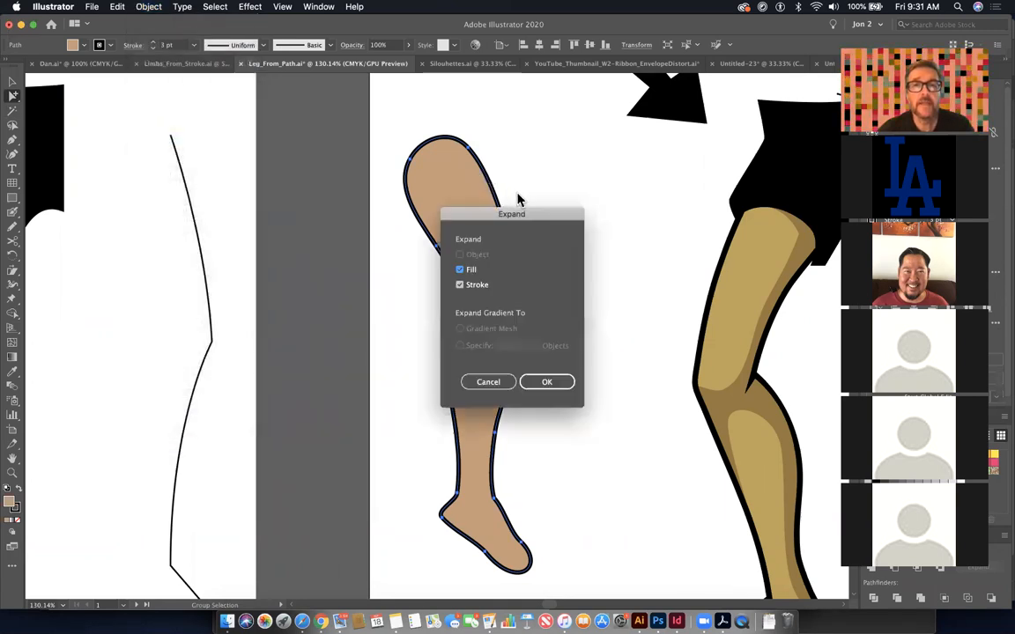
click(547, 382)
- Deselect the leg and examine the expanded stroke's contours around the knee in Outline view
click(580, 404)
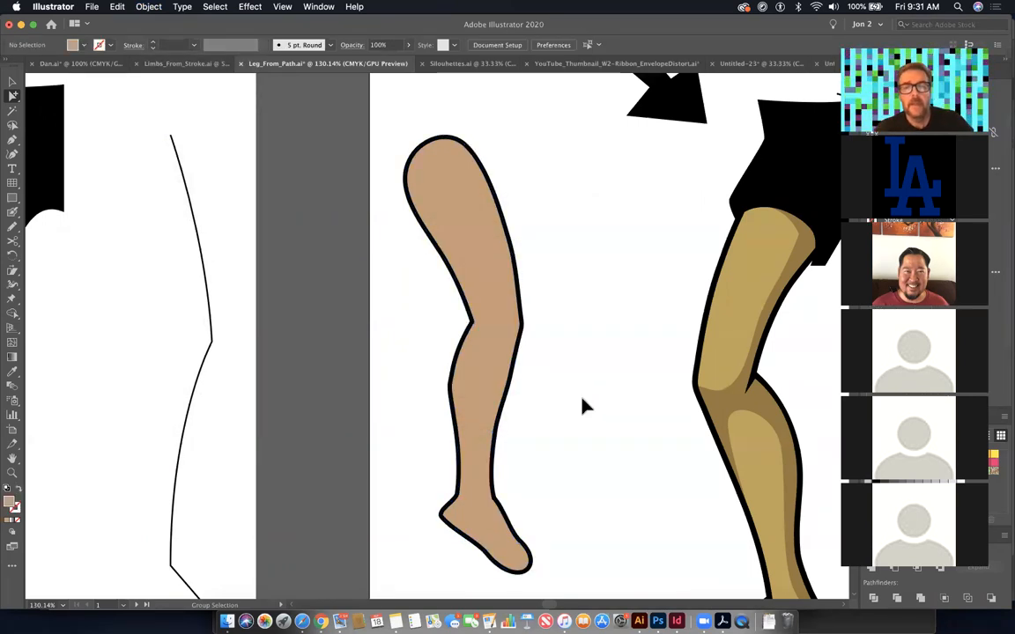
key(super+y)
drag(422, 282, 367, 413)
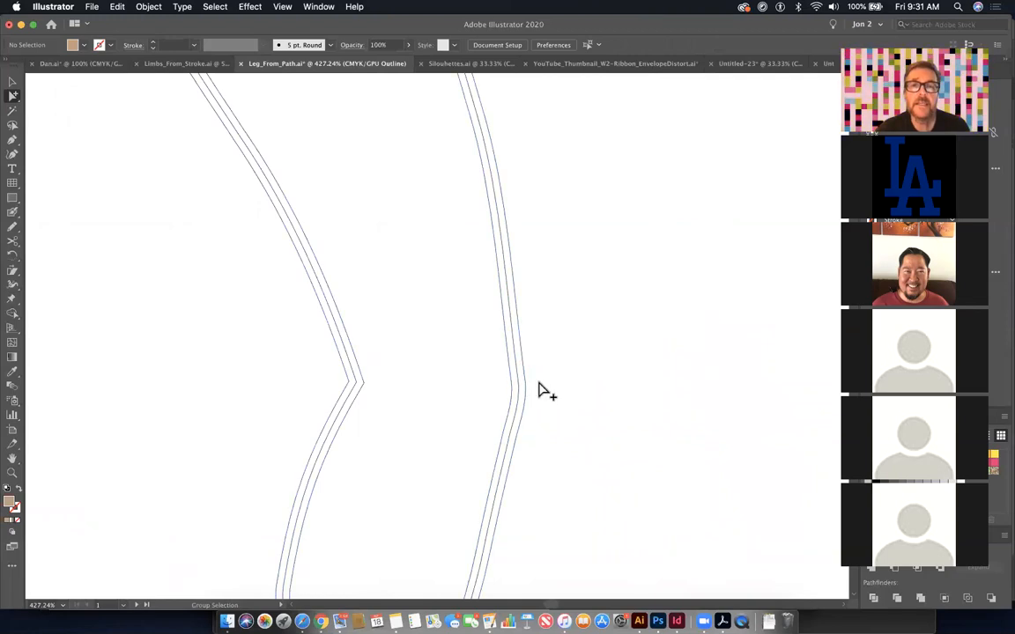
- Try moving the expanded black outline off the leg as a separate shape, and undo the move
click(513, 401)
click(524, 399)
click(526, 404)
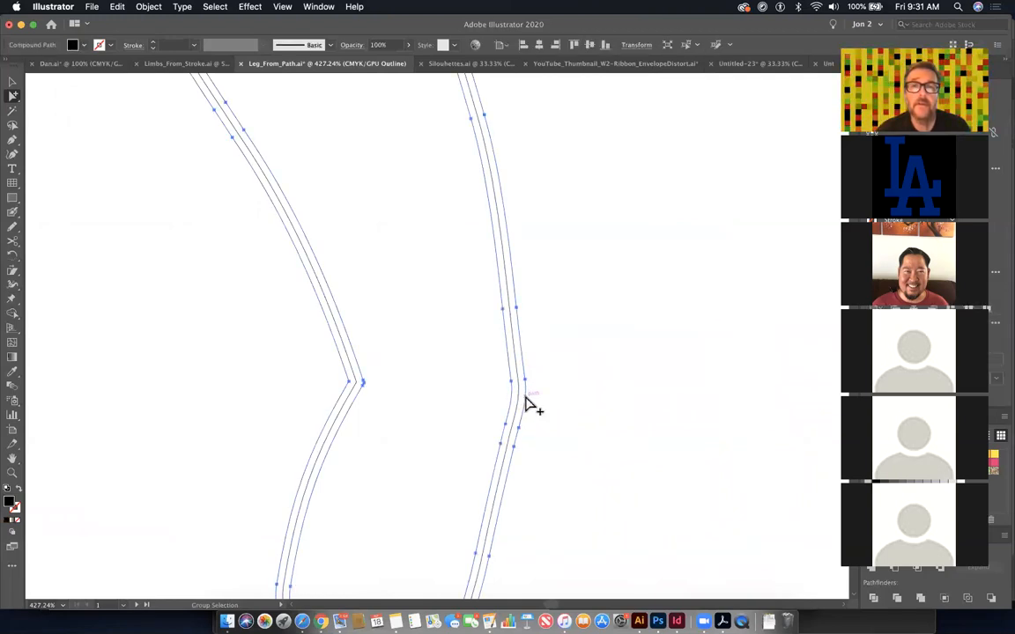
drag(527, 403, 617, 427)
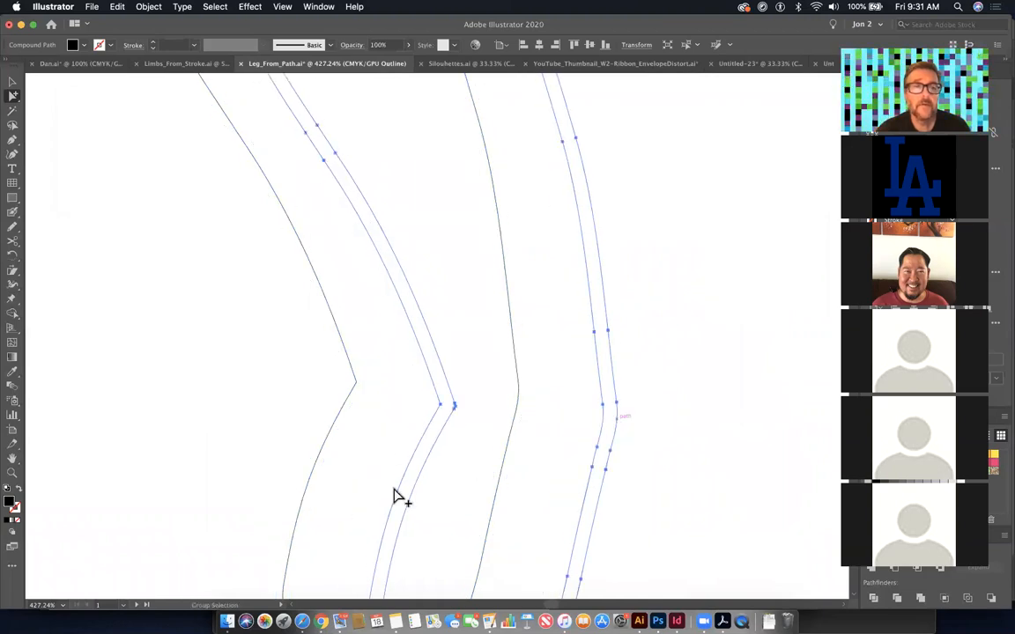
key(super+y)
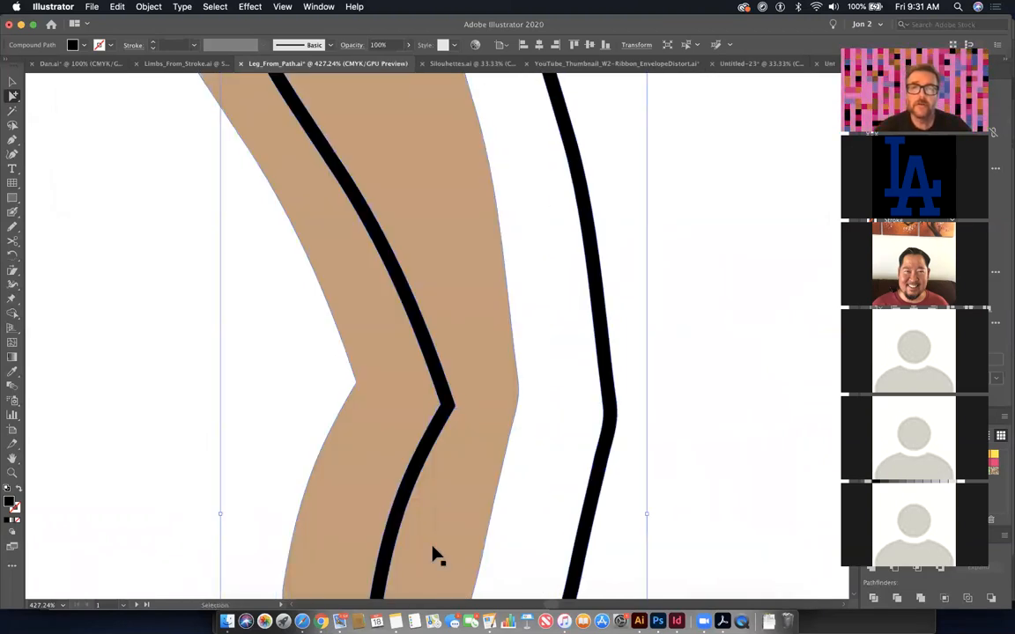
key(super+minus)
key(super+minus)
key(super+minus)
key(super+z)
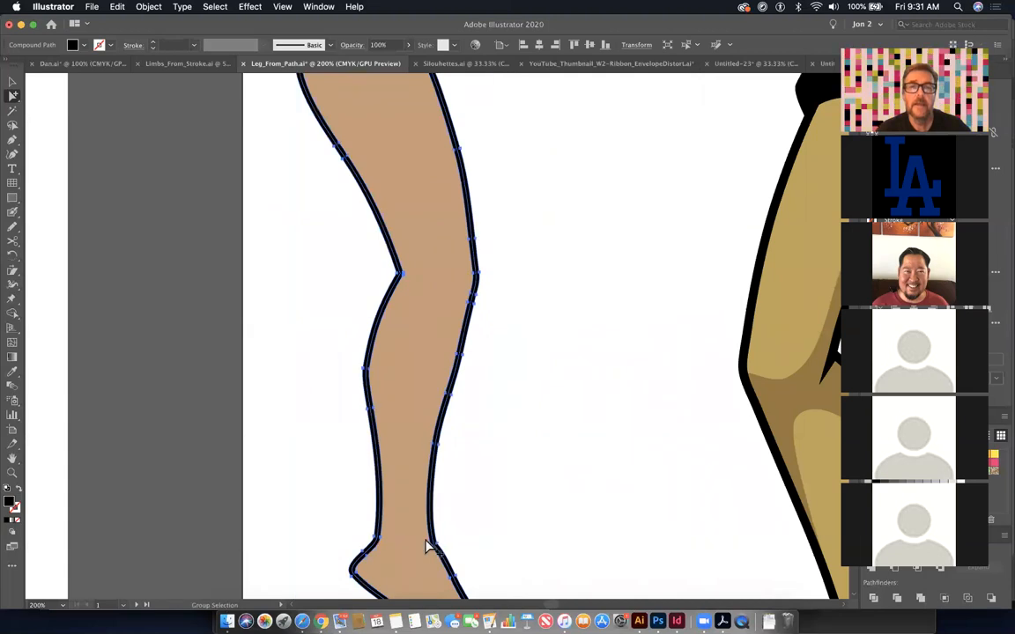
- Try moving the tan fill out of the leg's outline, checking its path in Outline view, and undo the move
alt+click(414, 335)
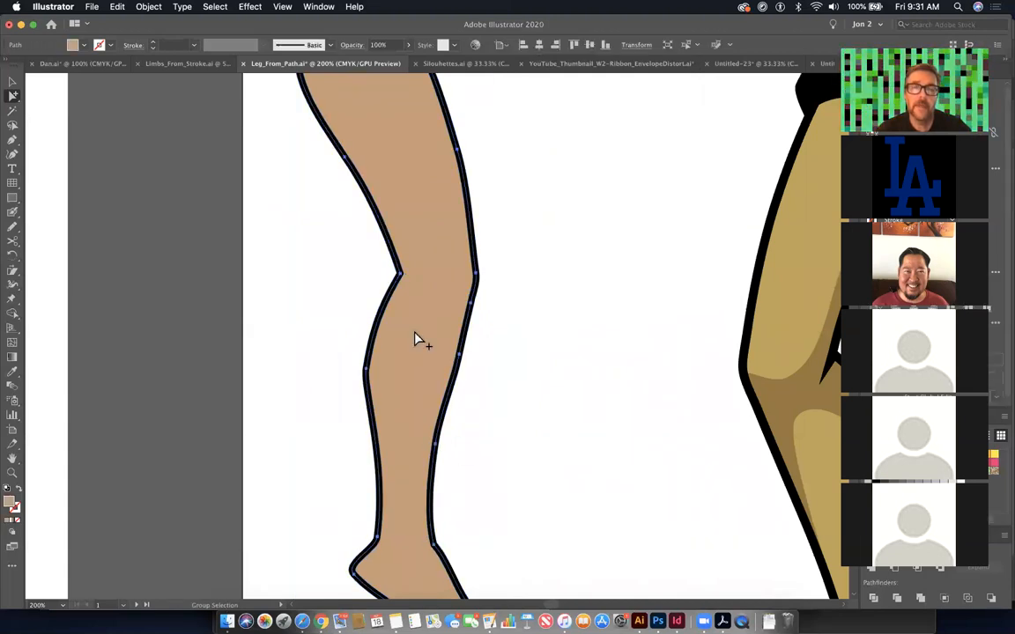
drag(421, 335, 643, 502)
key(super+y)
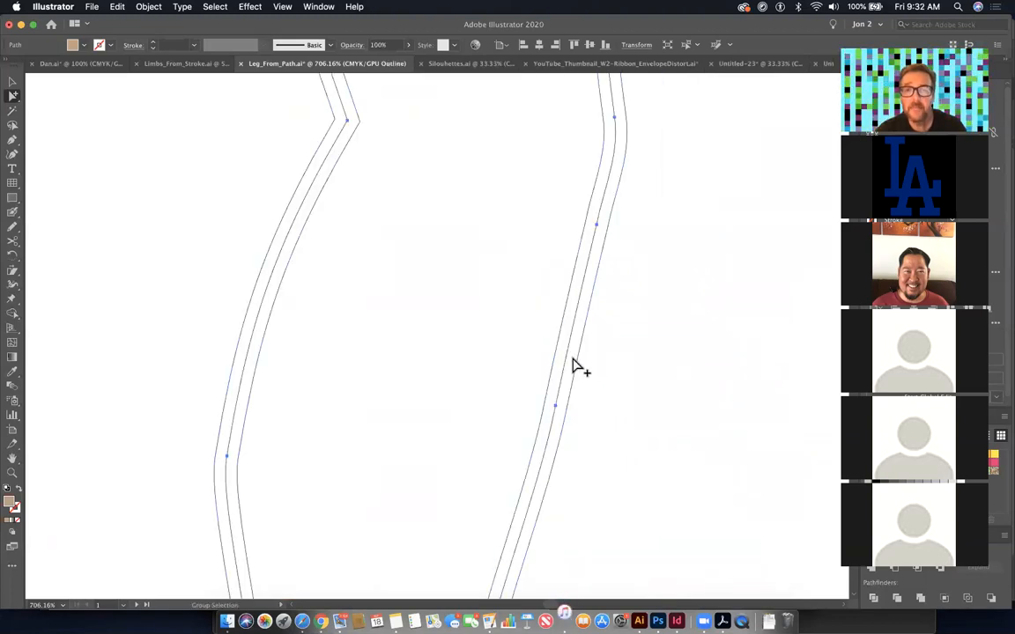
key(super+y)
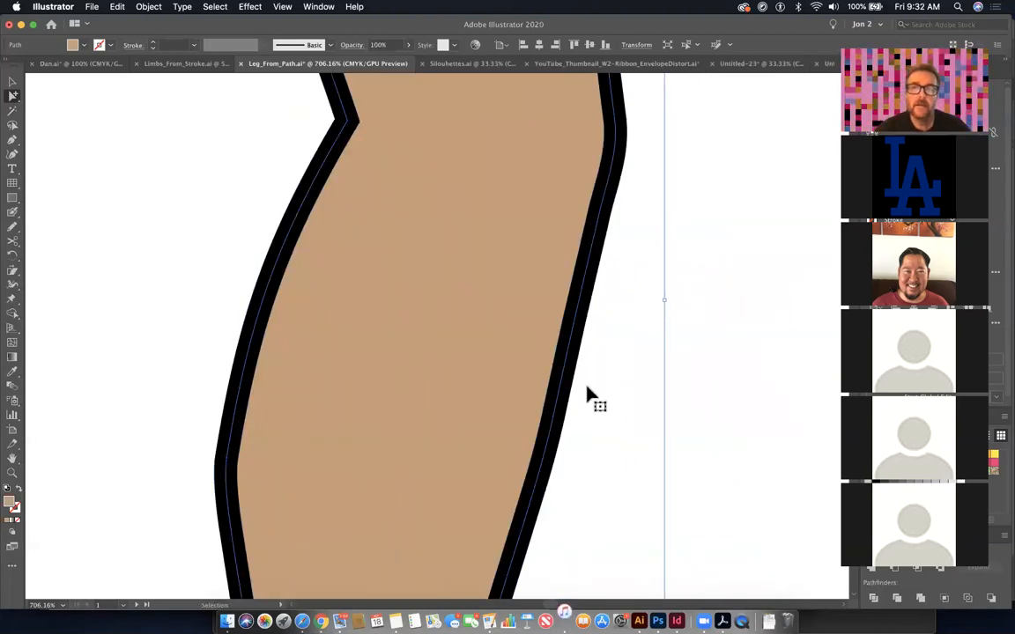
key(super+minus)
key(super+minus)
mouse_move(519, 341)
mouse_down()
mouse_move(670, 394)
mouse_move(729, 429)
mouse_up()
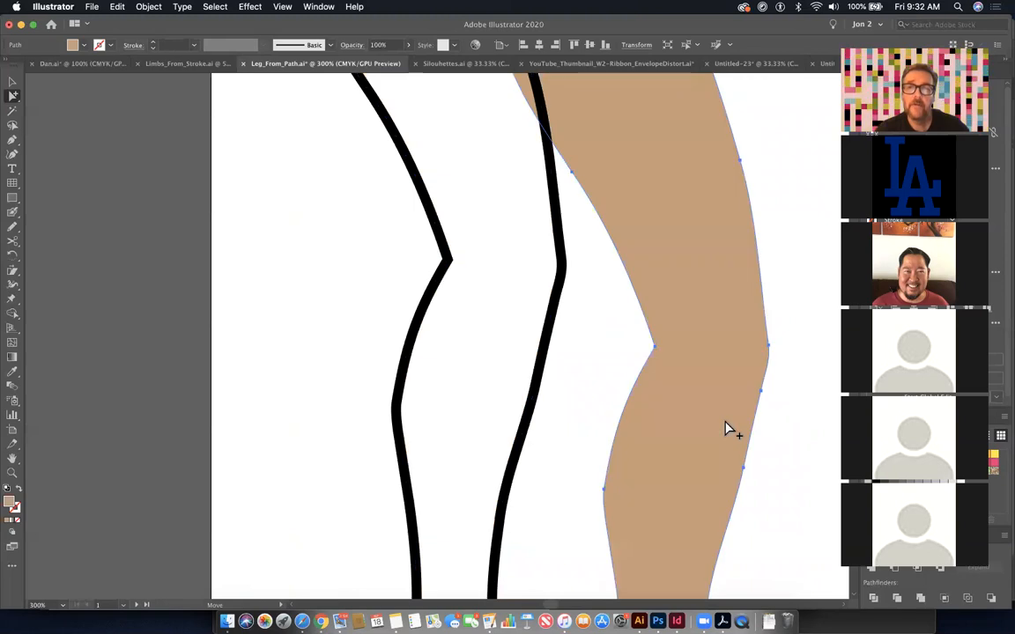
key(super+z)
key(super+minus)
key(super+minus)
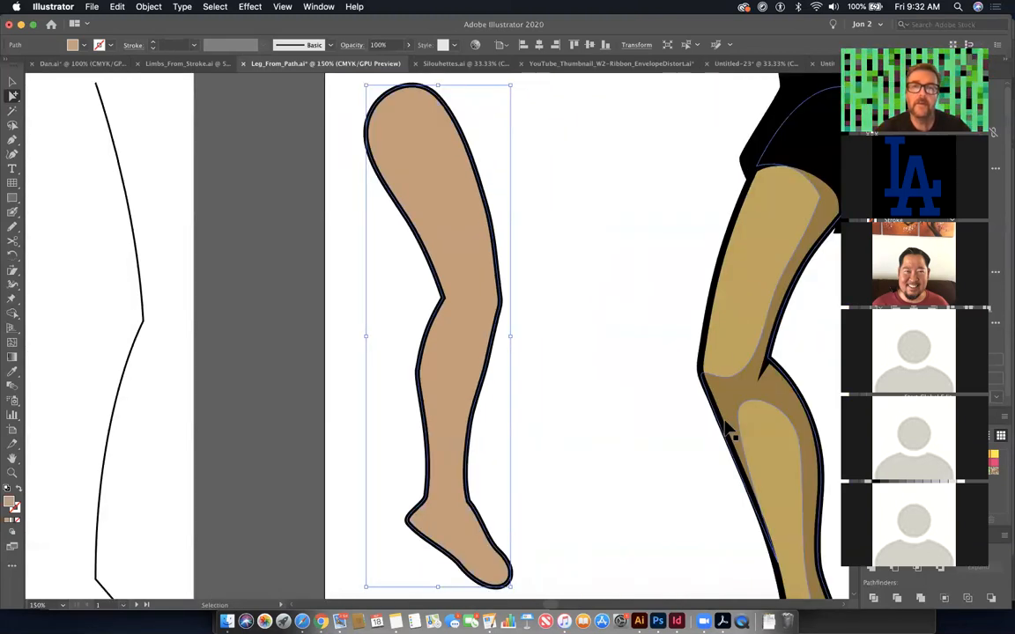
- Pull the outline's inner anchor point at the back of the knee into the leg to form a tapered crease
click(541, 456)
key(z)
drag(392, 278, 675, 511)
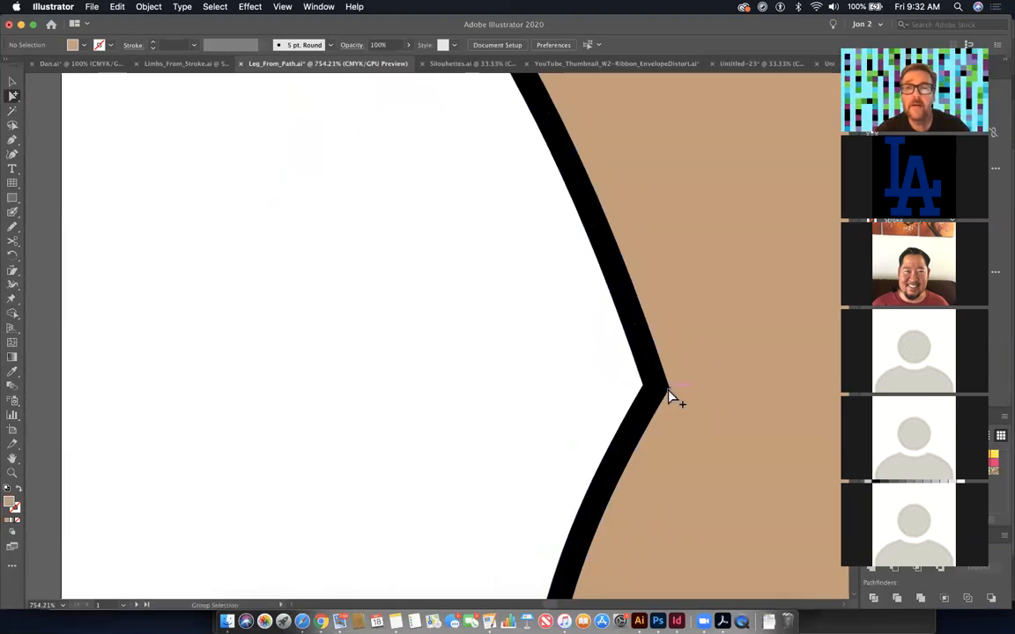
click(668, 389)
click(13, 97)
click(325, 267)
drag(609, 321, 564, 369)
click(815, 465)
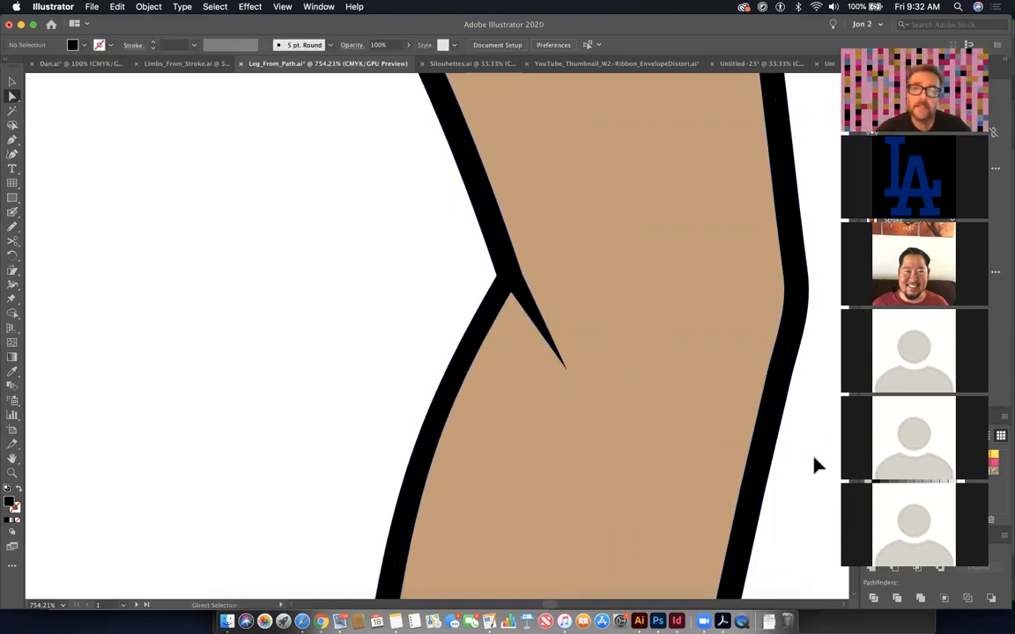
key(super+minus)
key(super+minus)
key(super+minus)
key(super+minus)
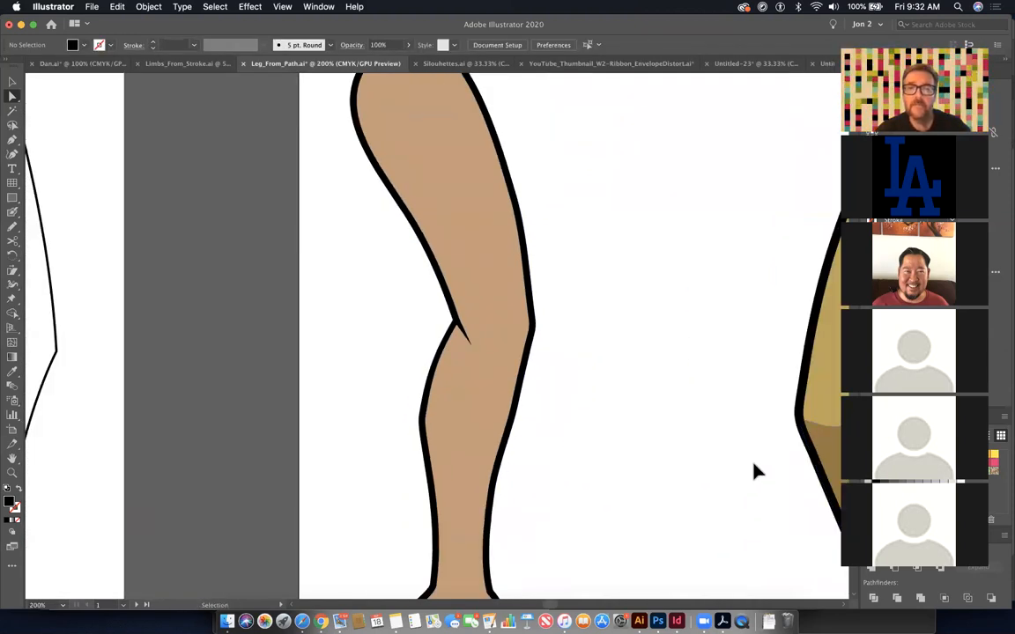
key(super+minus)
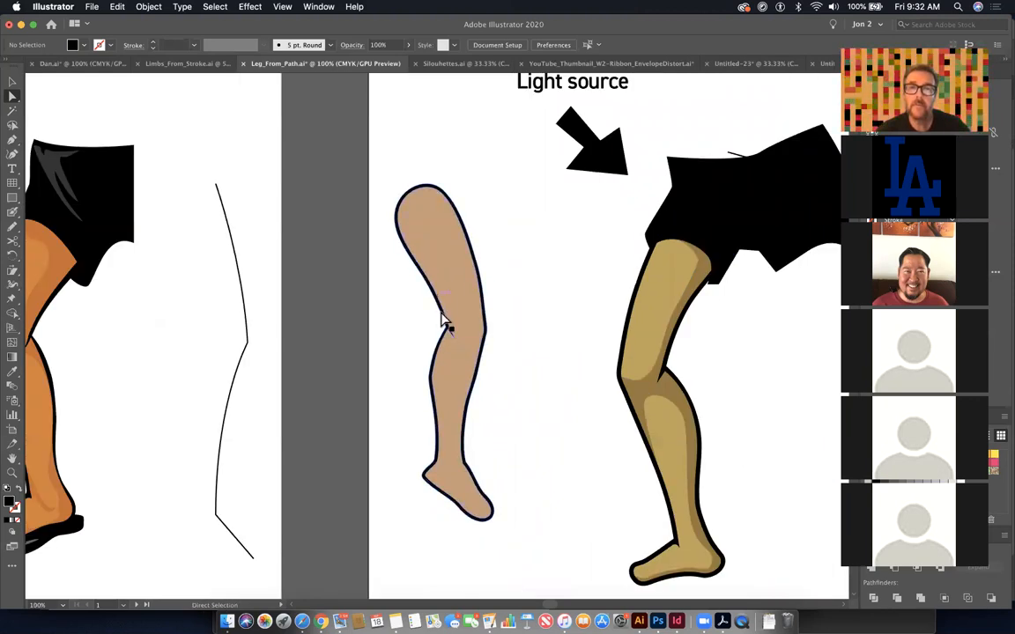
- Add two anchor points to the outline's inner contour above the heel and pull the point between them inward as a pointed ankle crease
key(super+space)
drag(431, 415, 632, 548)
drag(413, 534, 542, 480)
click(445, 439)
key(super+space)
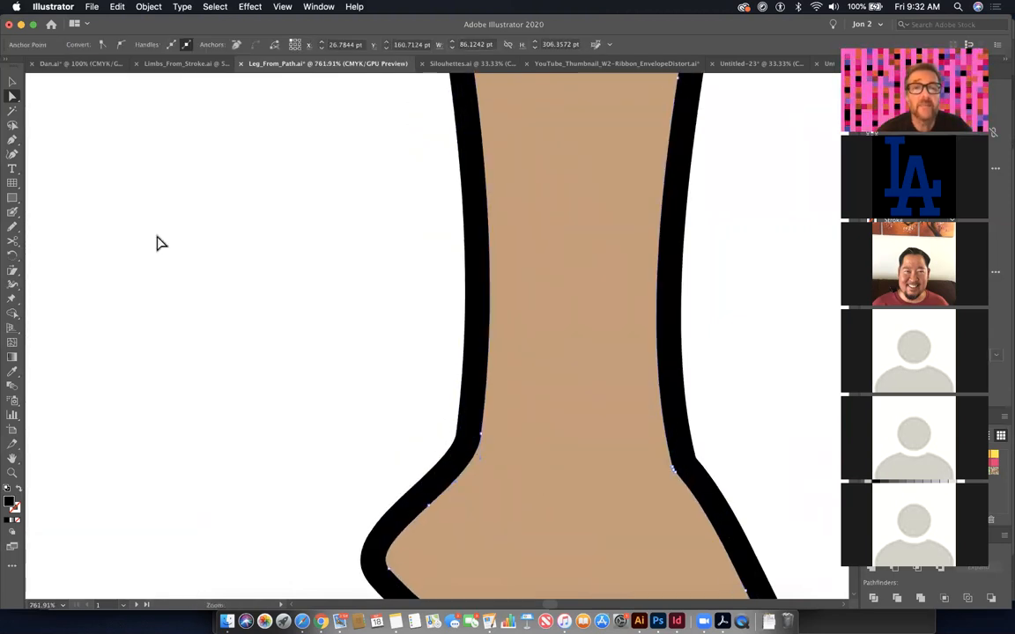
click(12, 141)
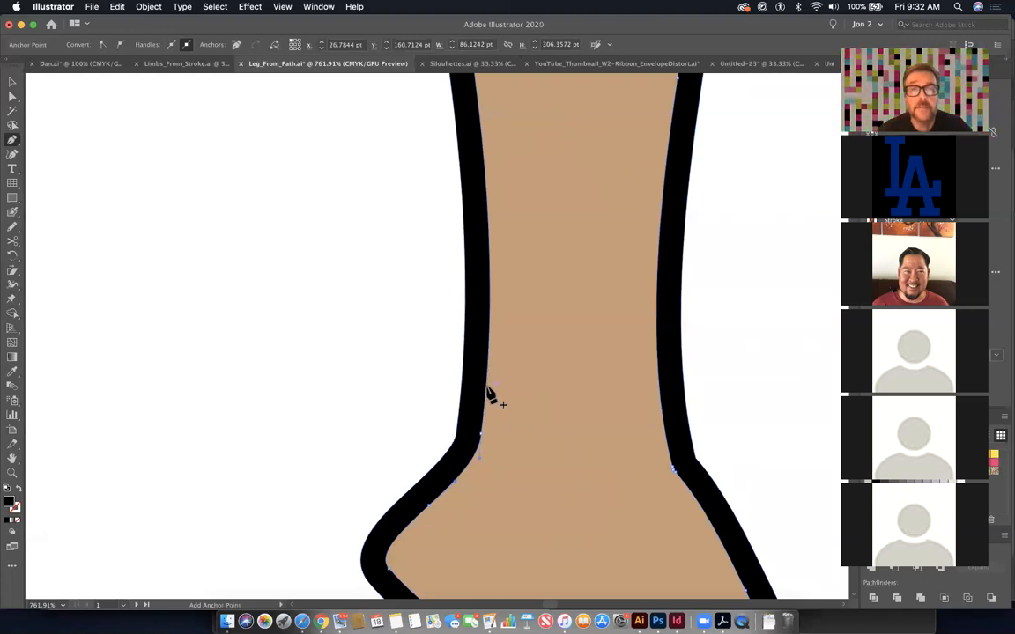
click(486, 389)
click(473, 458)
drag(481, 433, 495, 479)
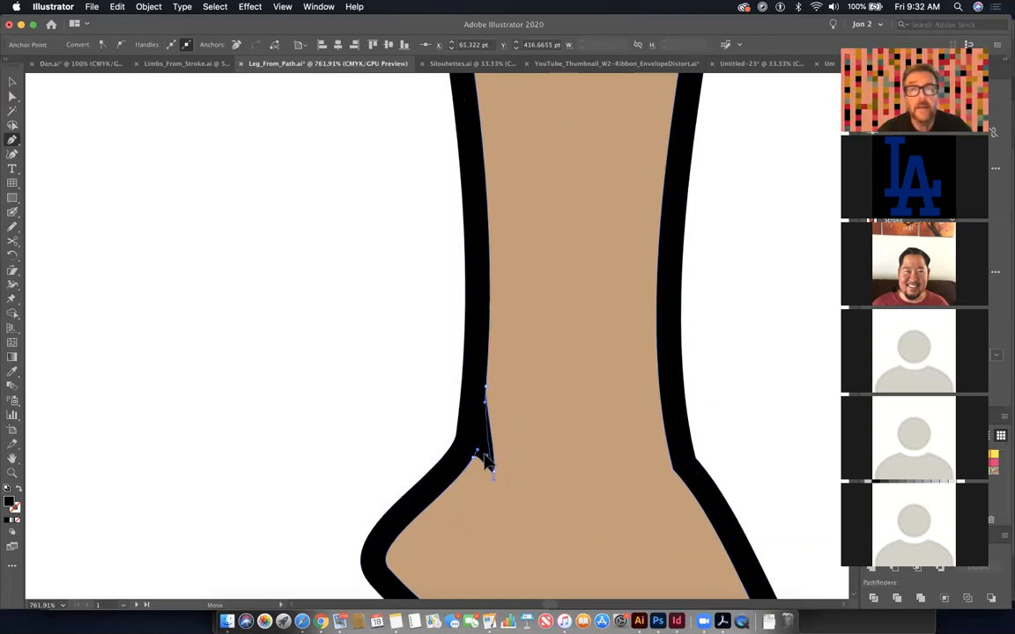
super+click(430, 419)
key(super+minus)
key(super+minus)
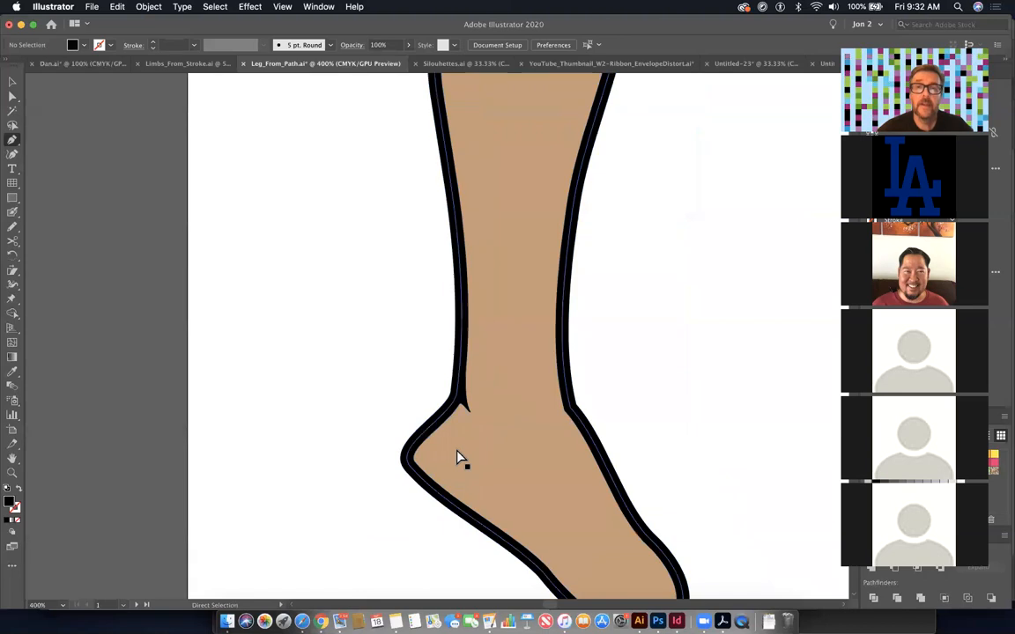
key(super+minus)
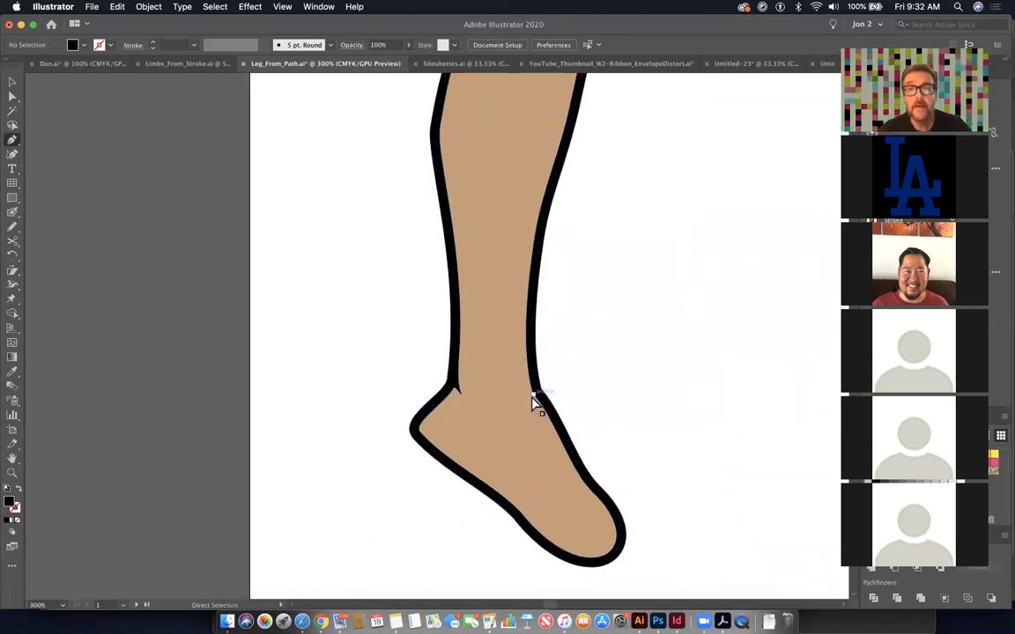
- Delete the heel anchor from the outline's inner and outer contours and lengthen the outer curve's upper handle to round the heel
drag(532, 397, 533, 396)
super+click(660, 415)
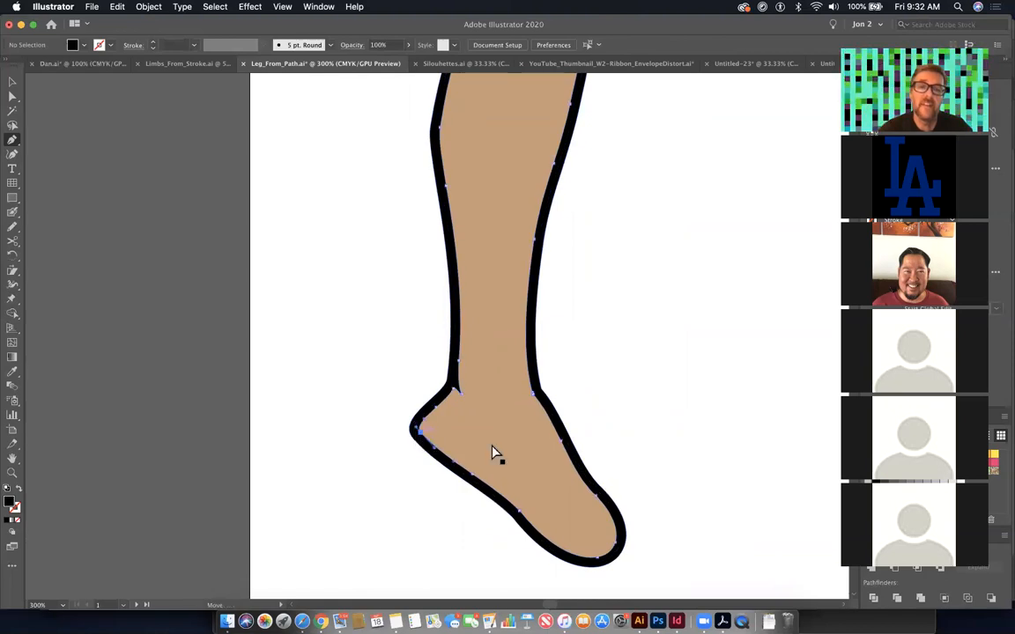
drag(389, 388, 498, 314)
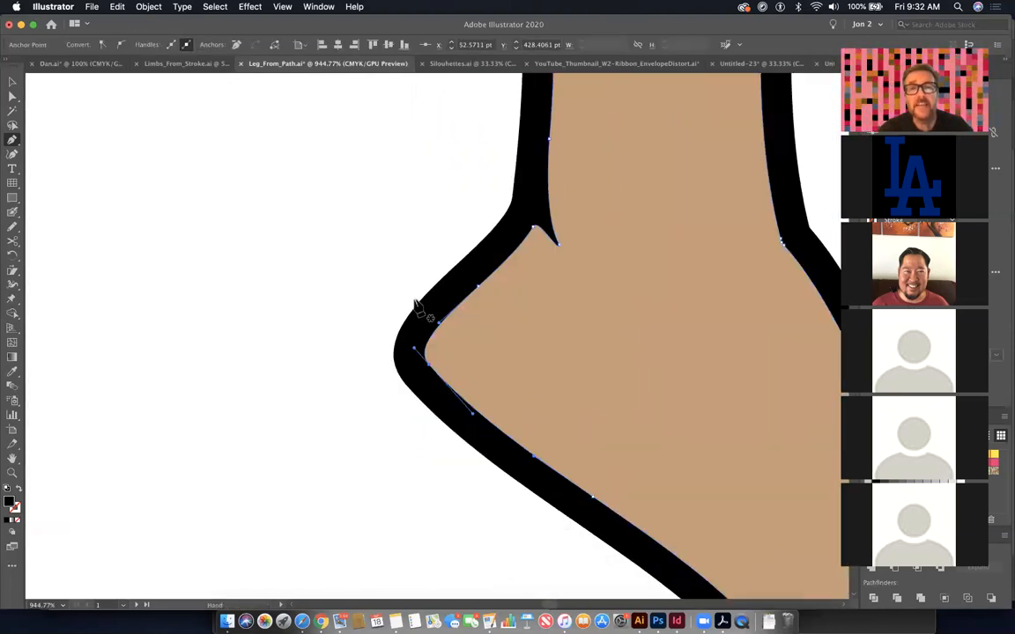
click(427, 365)
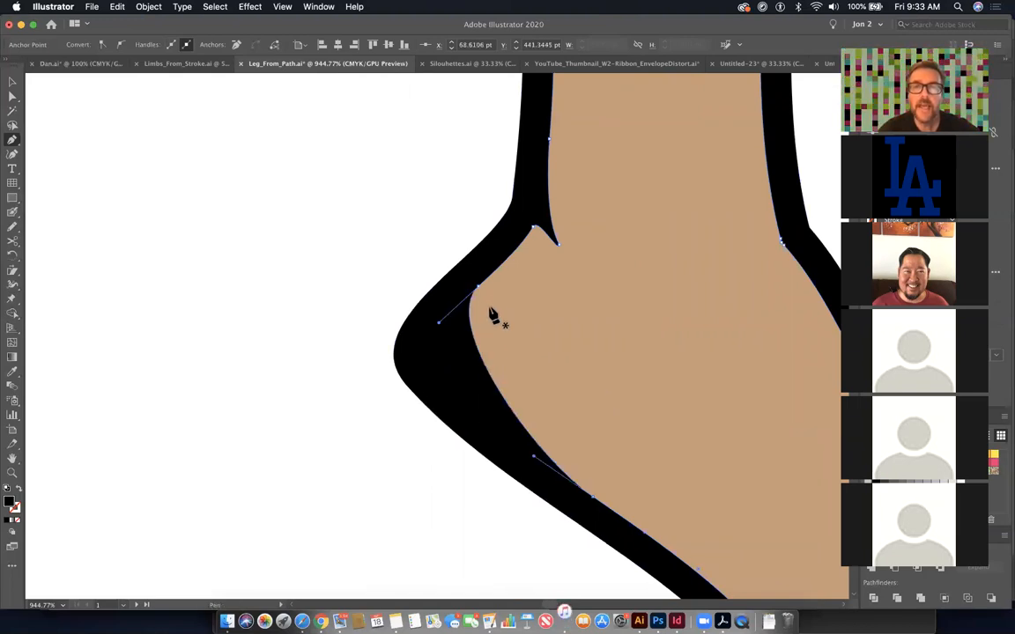
super+click(432, 412)
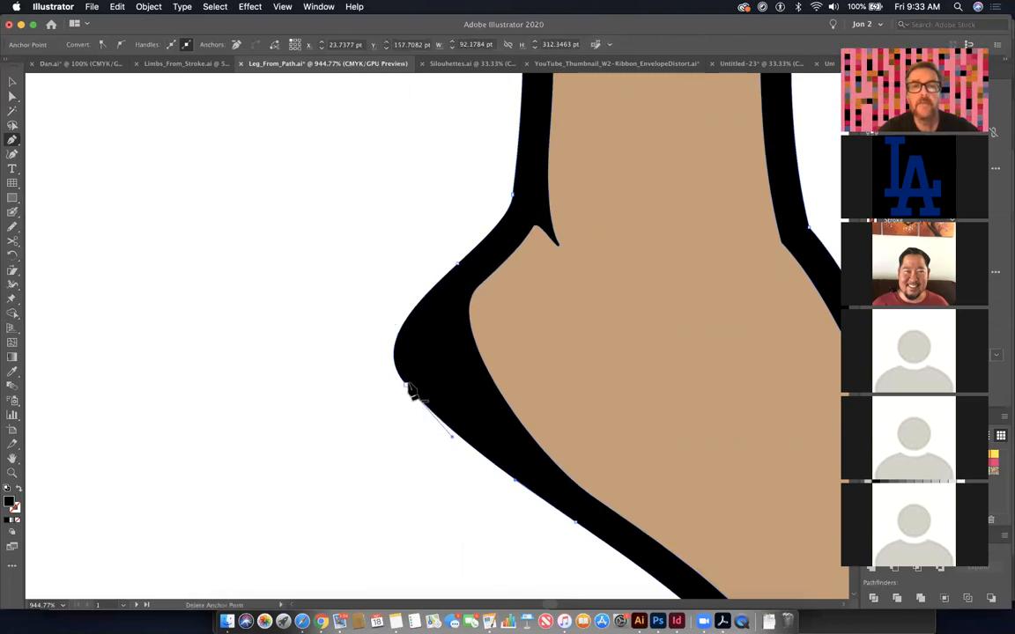
click(407, 388)
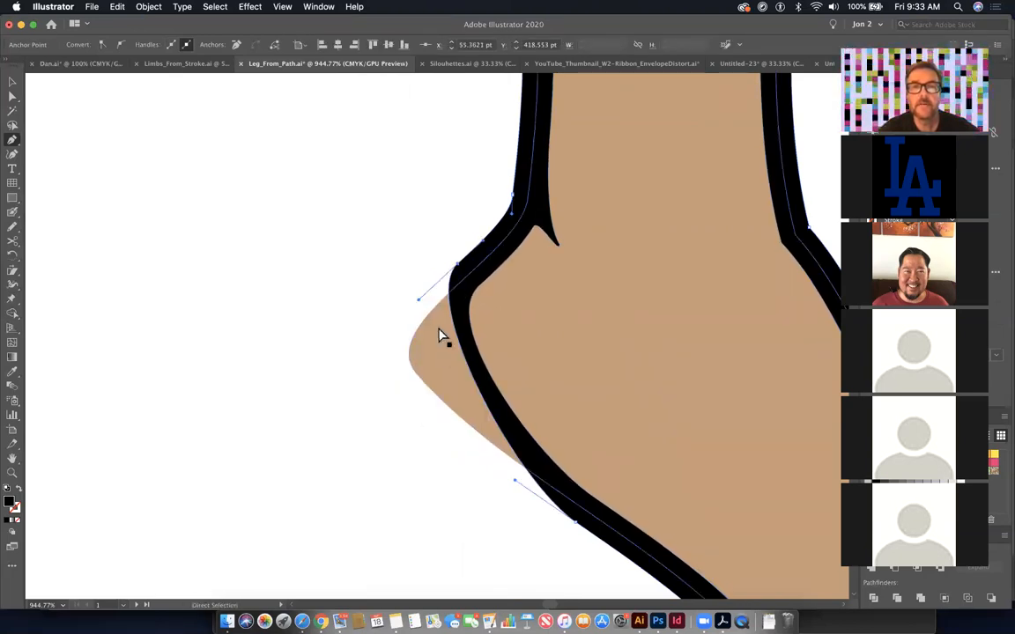
drag(418, 299, 346, 354)
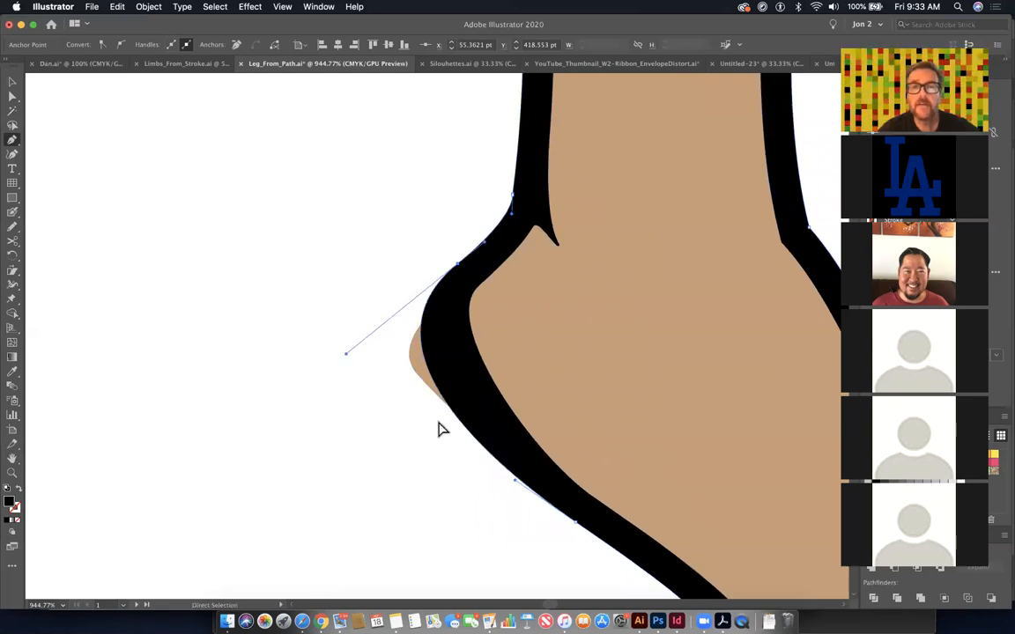
- Tuck the tan fill's heel anchor under the outline and extend the inner contour's lower handle to reshape the heel's line thickness
click(417, 382)
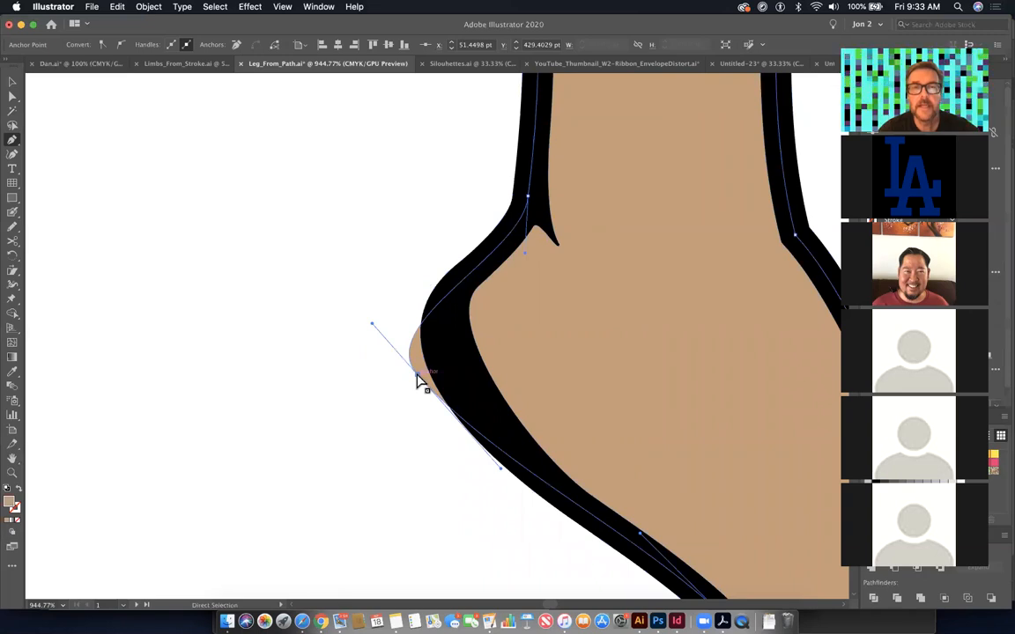
drag(421, 385, 449, 369)
drag(533, 460, 451, 426)
click(528, 448)
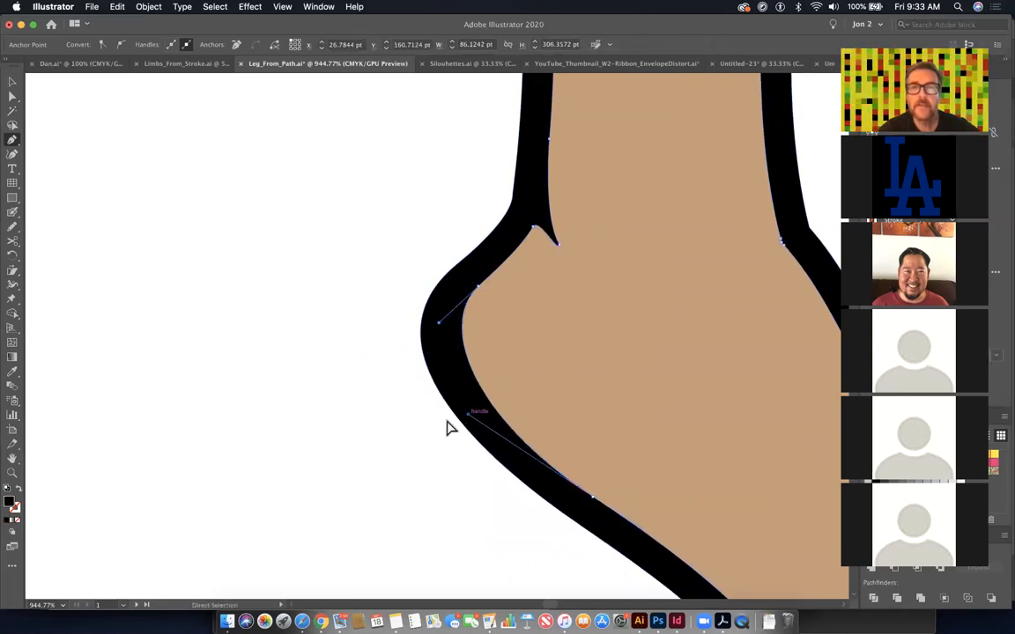
click(405, 444)
key(super+minus)
key(super+minus)
key(super+minus)
key(super+minus)
key(super+minus)
key(super+minus)
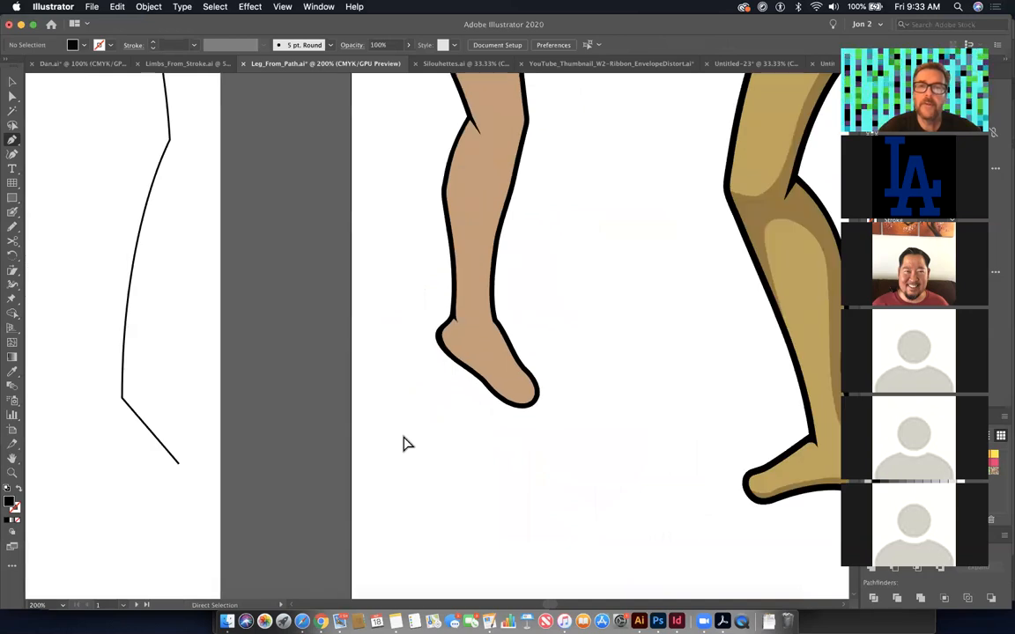
drag(516, 340, 517, 472)
drag(462, 399, 433, 408)
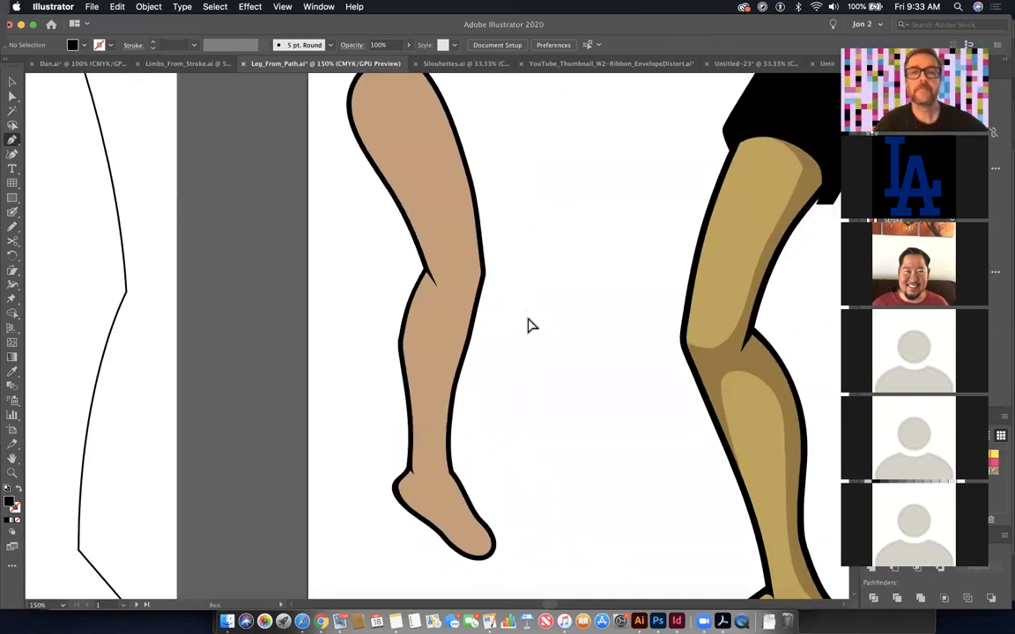
- Draw a black light-source arrow with the Pen tool between the two legs, aimed down toward the tan leg
drag(12, 96, 67, 111)
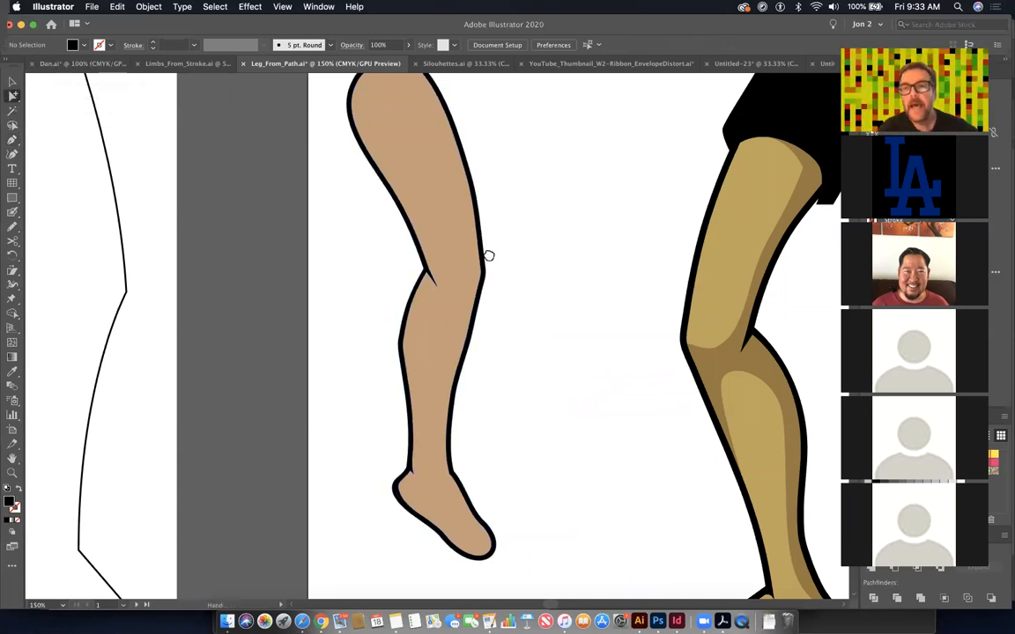
drag(483, 224, 489, 253)
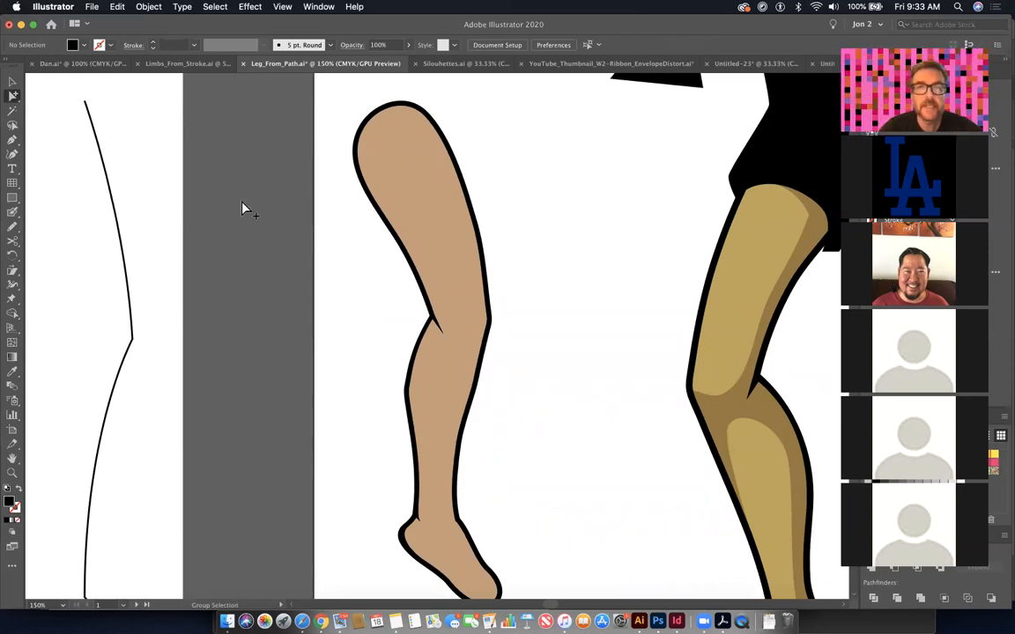
click(13, 141)
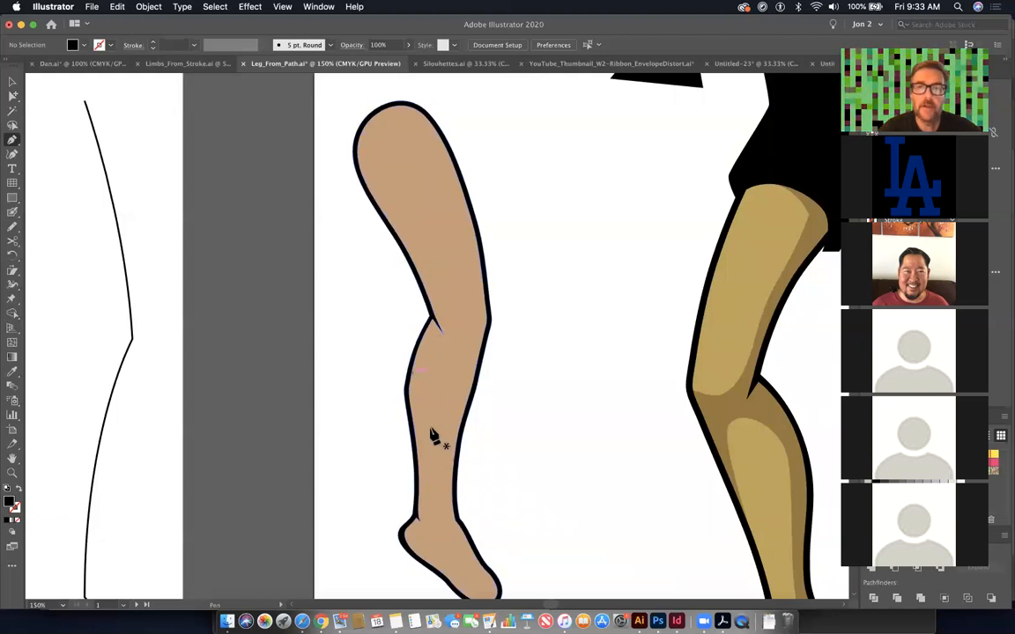
drag(631, 128, 550, 167)
click(549, 167)
click(530, 224)
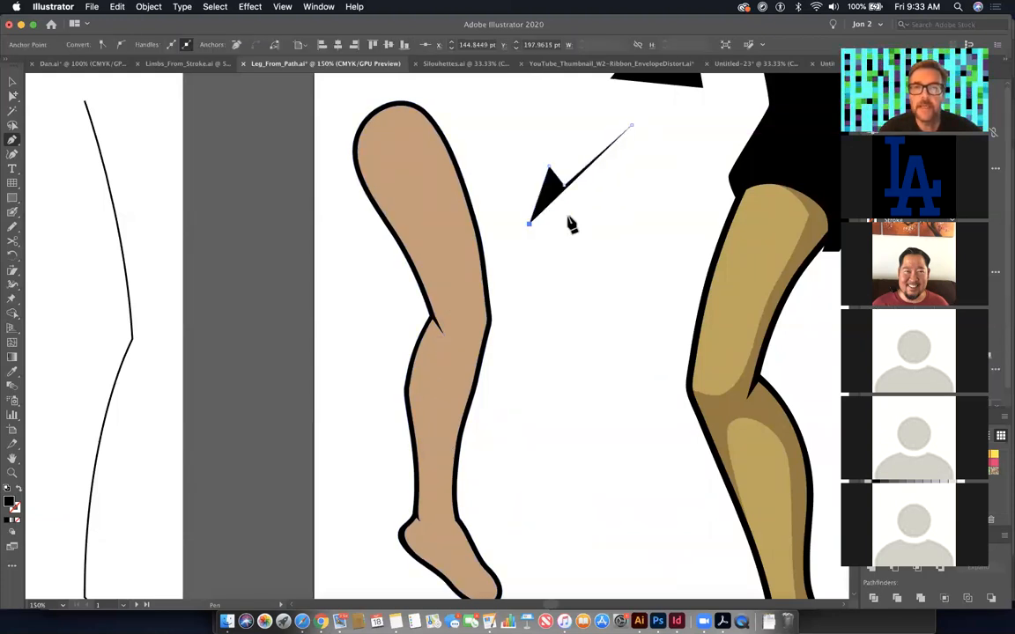
click(588, 220)
click(572, 199)
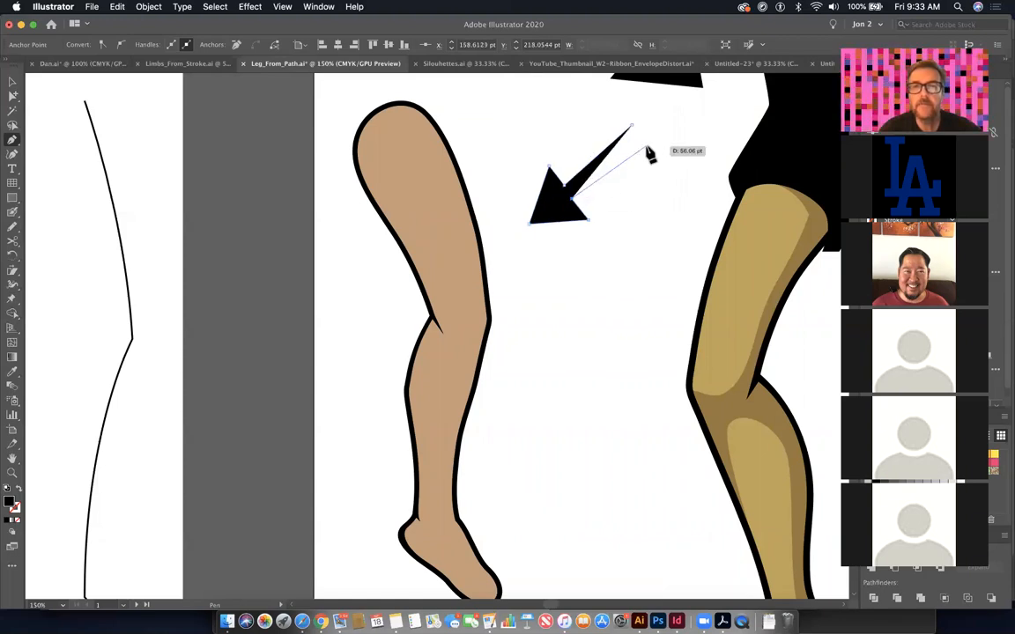
click(646, 146)
click(632, 129)
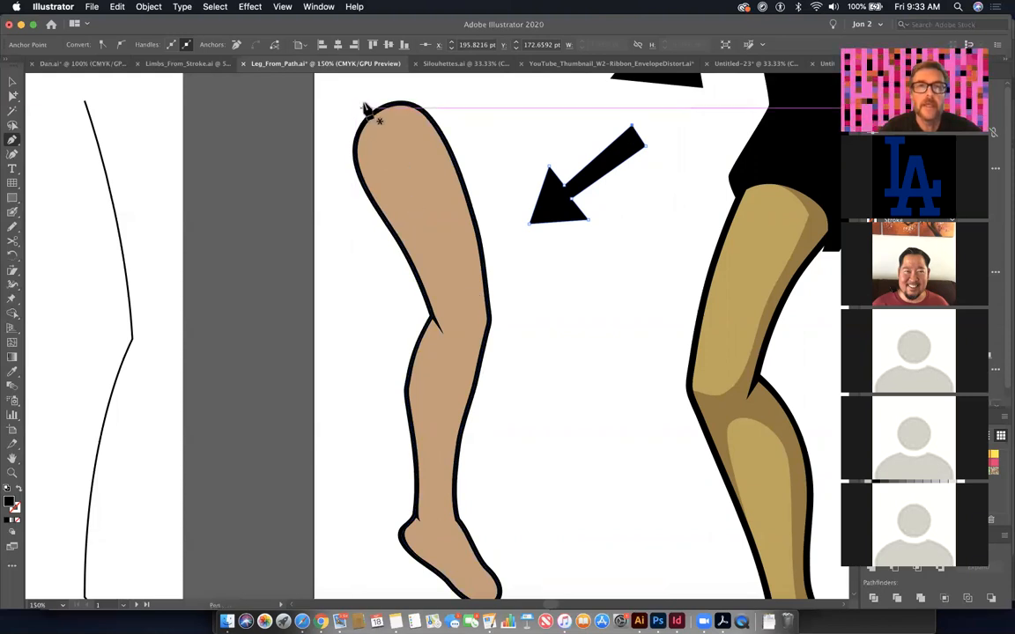
drag(375, 92, 375, 150)
key(super+z)
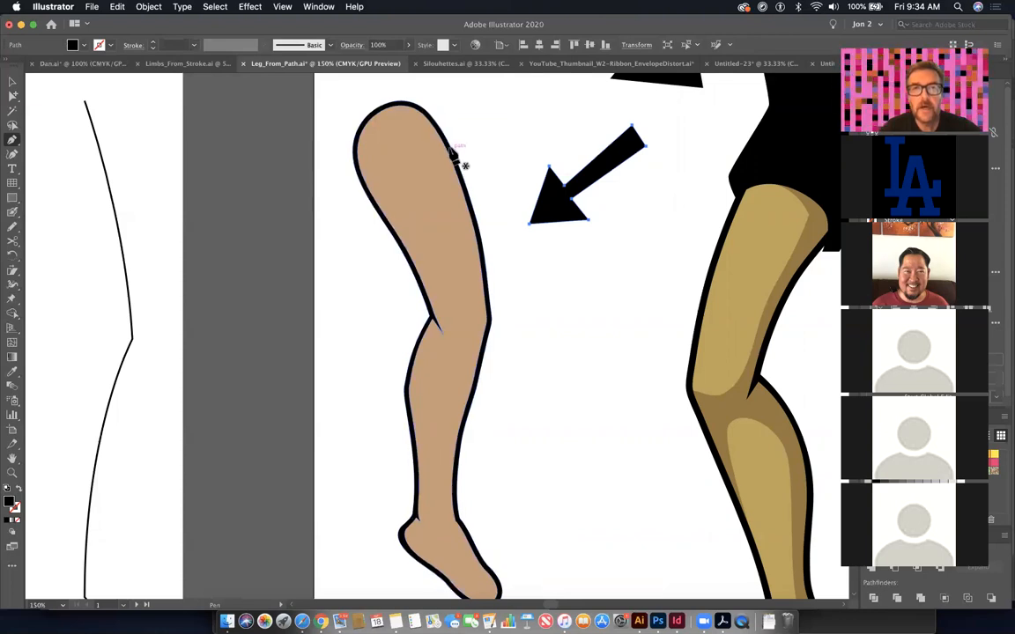
- Draw a black shadow path with the Pen tool, curving across the upper thigh, down past the knee and along the calf to the ankle
mouse_move(454, 151)
mouse_down()
mouse_move(408, 158)
mouse_move(392, 180)
mouse_move(398, 215)
mouse_up()
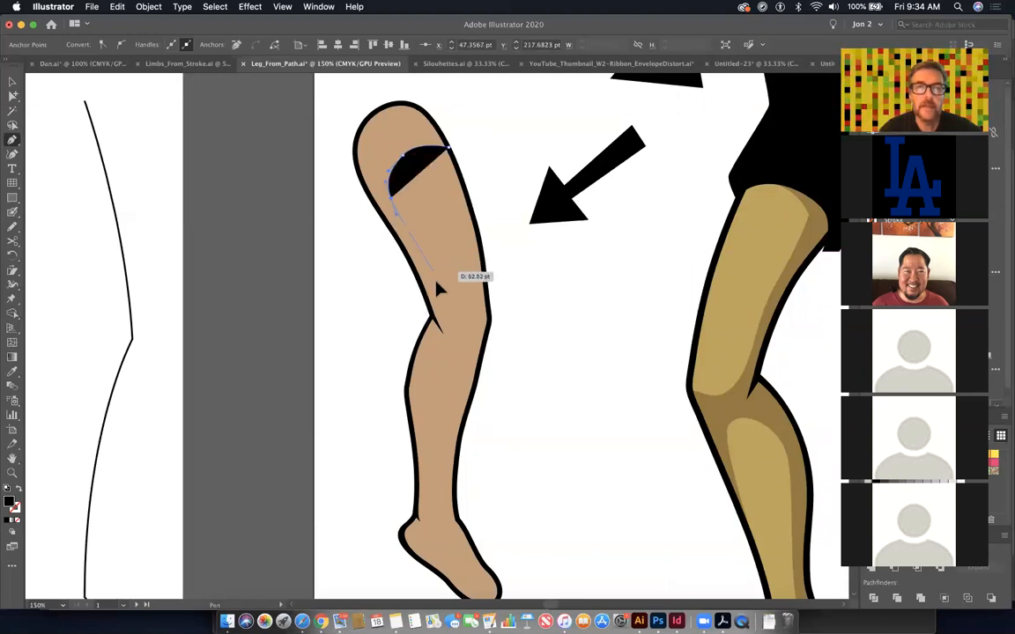
drag(457, 332, 425, 525)
click(478, 383)
key(super+z)
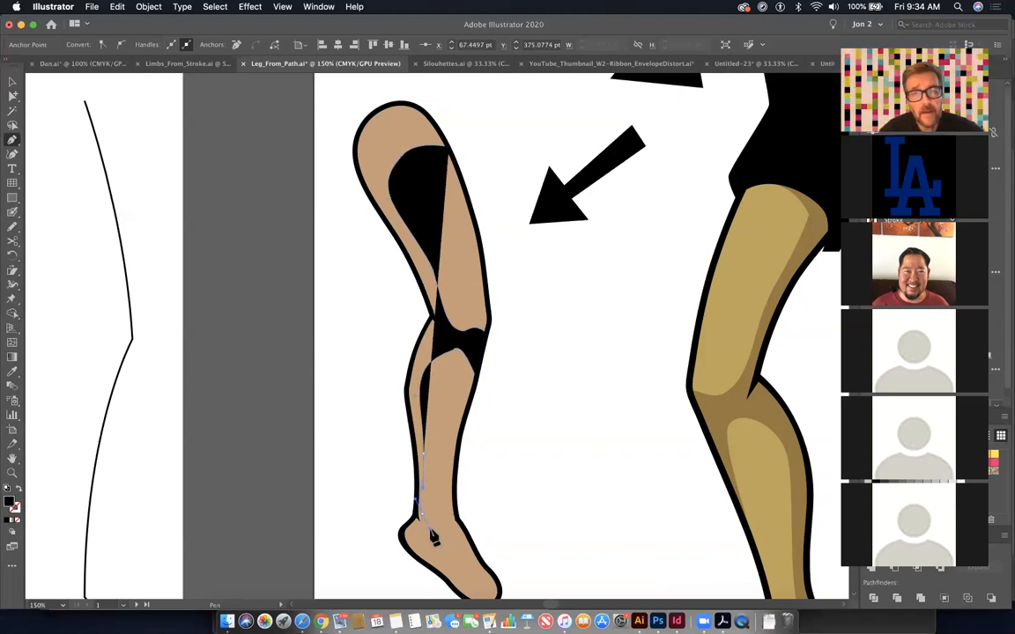
click(430, 530)
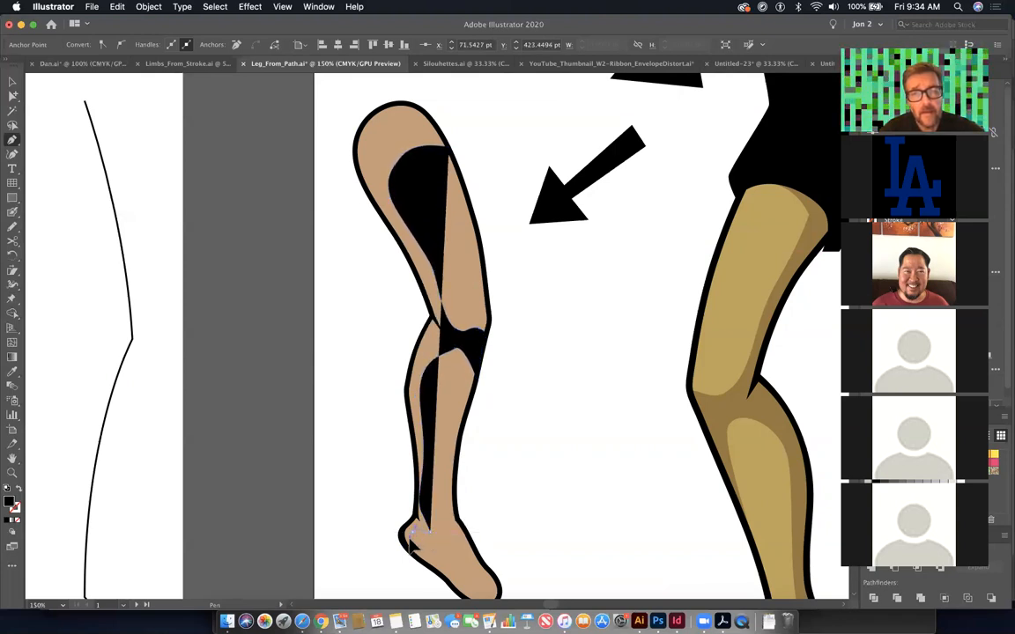
- Continue the shadow path along the foot, carry it loosely around the outside of the leg opposite the light, and close it above the thigh
scroll(453, 550, down, 3)
drag(421, 467, 510, 503)
click(510, 520)
click(423, 543)
click(341, 474)
click(341, 274)
drag(356, 230, 476, 553)
click(440, 466)
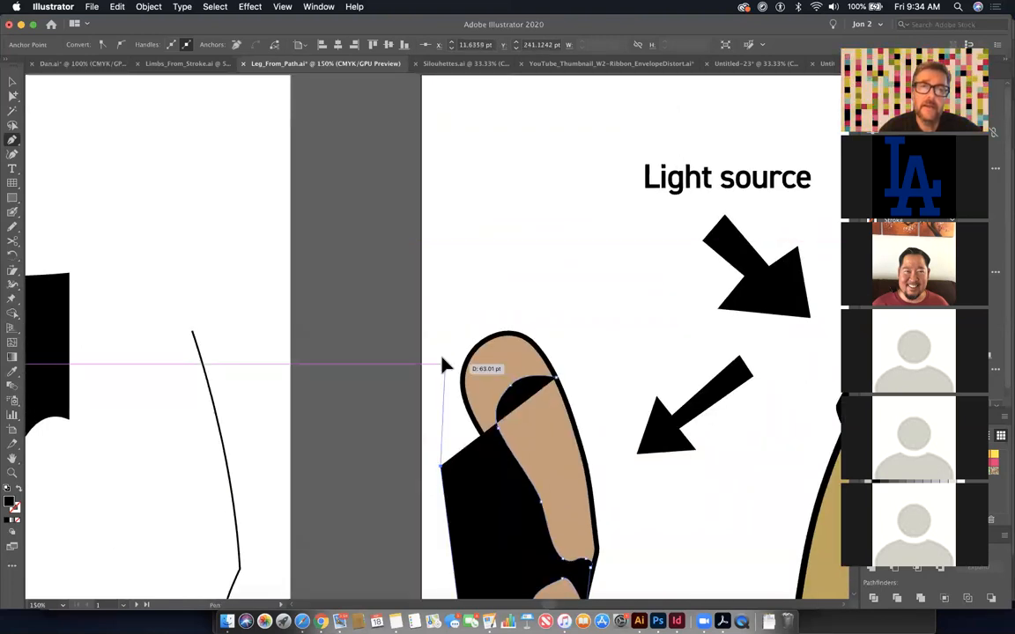
click(441, 358)
click(481, 308)
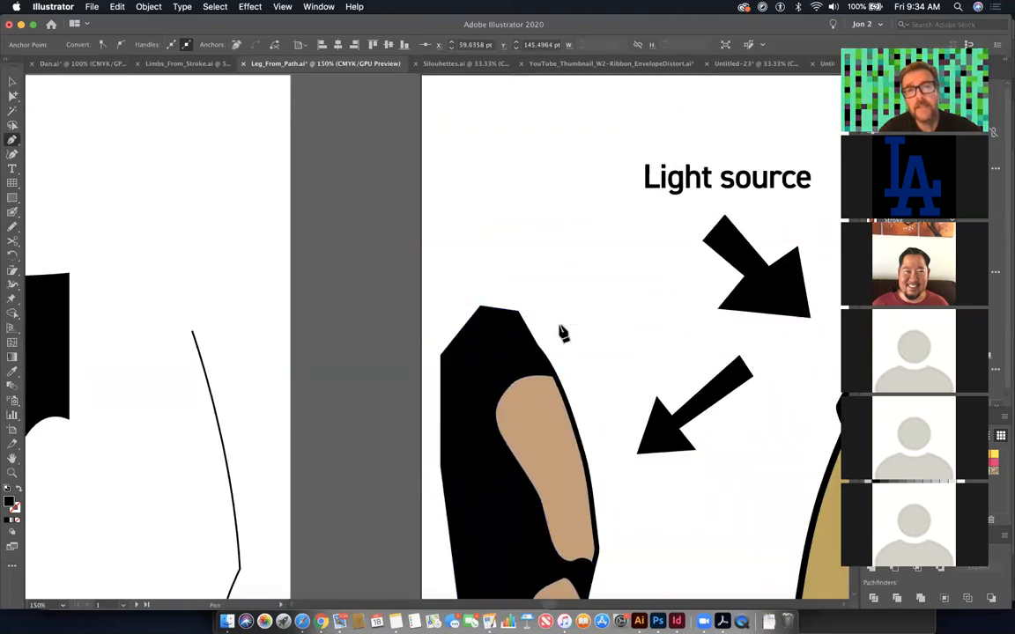
click(558, 324)
click(566, 374)
click(557, 379)
- Lower the shadow shape's opacity to 40%
super+click(546, 344)
click(408, 47)
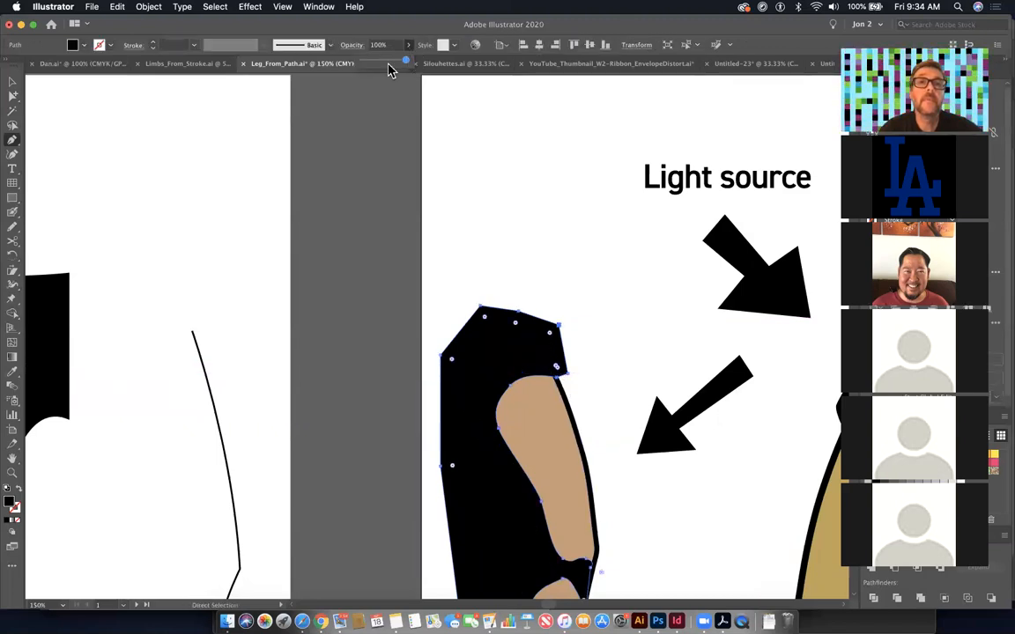
click(381, 62)
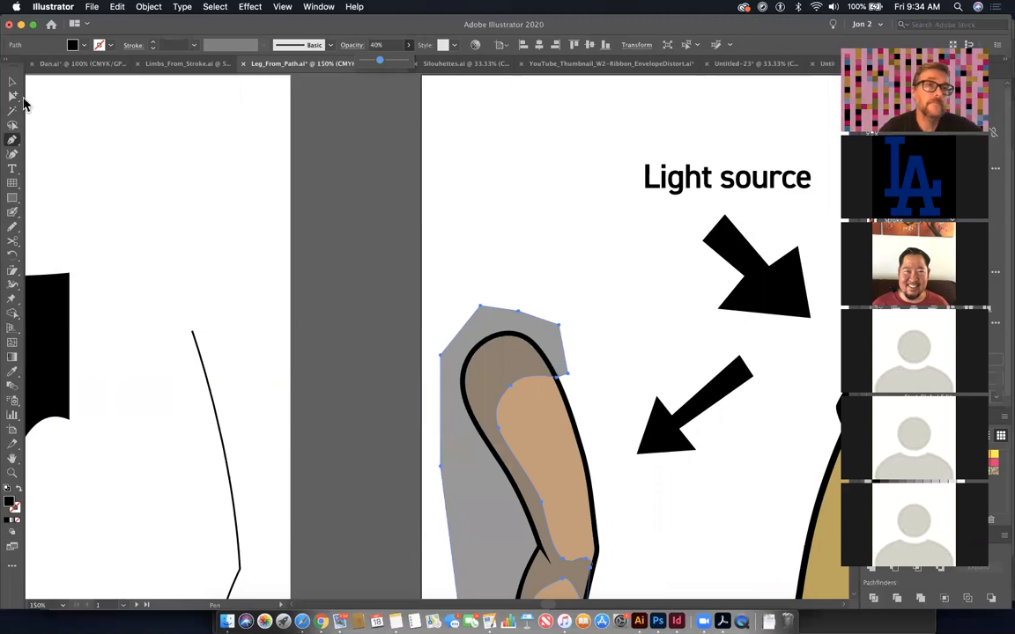
click(167, 202)
key(super+minus)
key(super+minus)
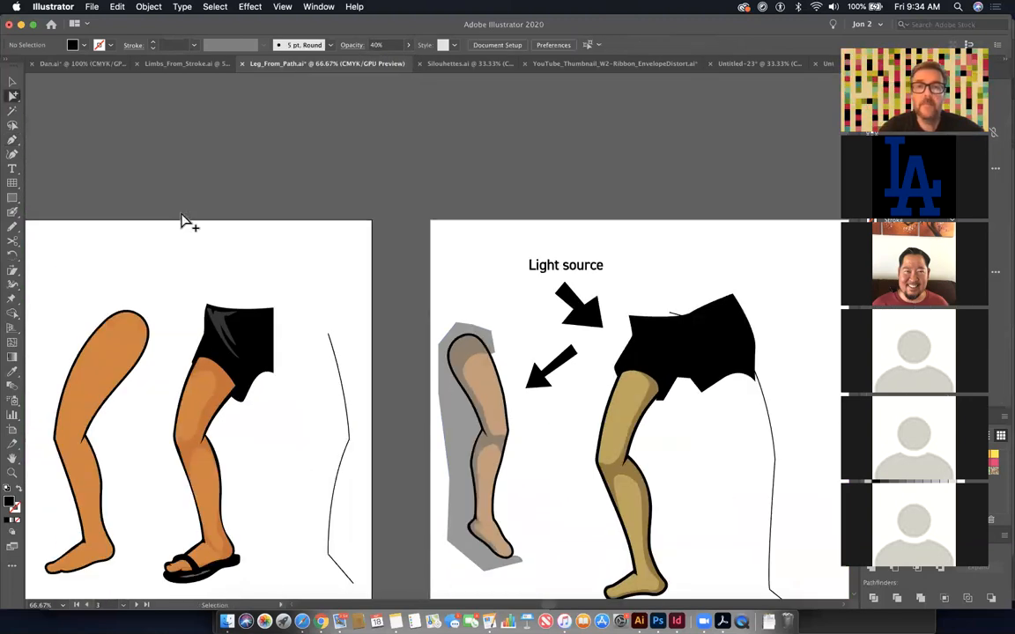
drag(489, 419, 562, 452)
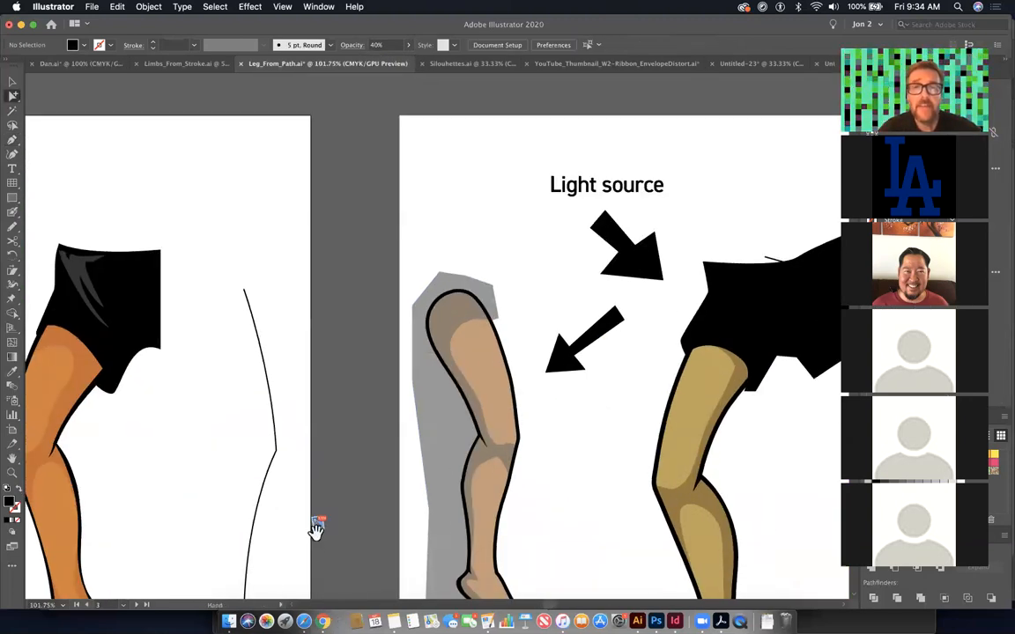
drag(432, 467, 384, 281)
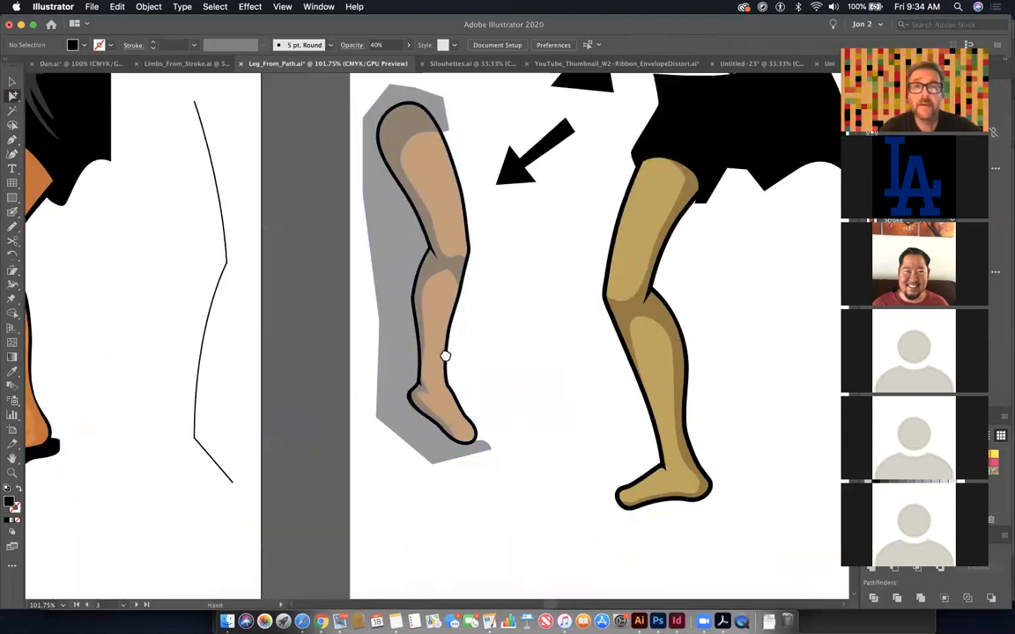
- Fill the shadow shape with the leg's tan using the Eyedropper and set its blending mode to Multiply
alt+click(477, 315)
click(480, 321)
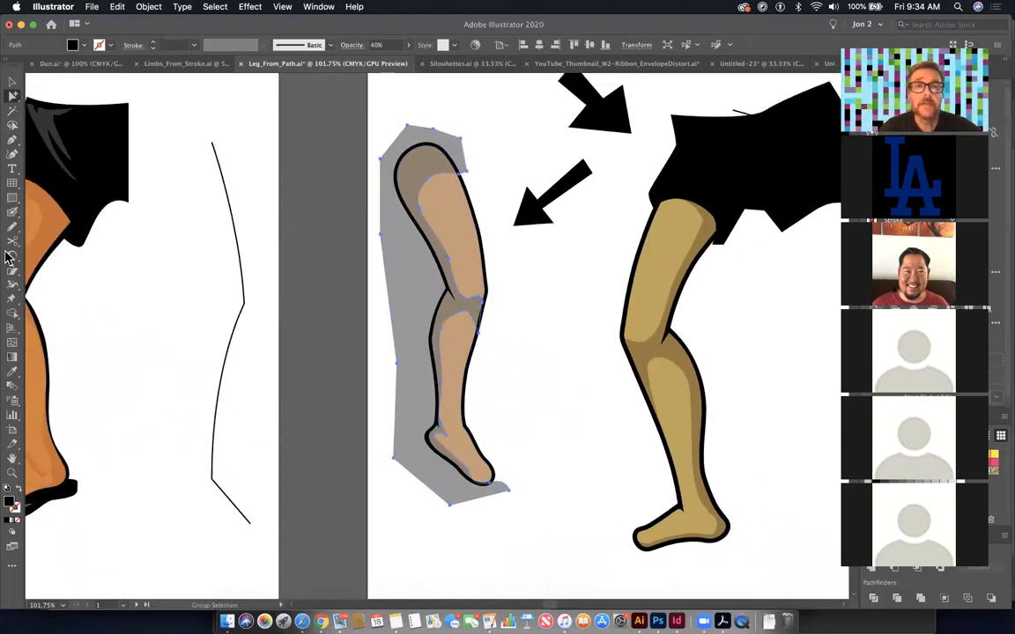
click(14, 375)
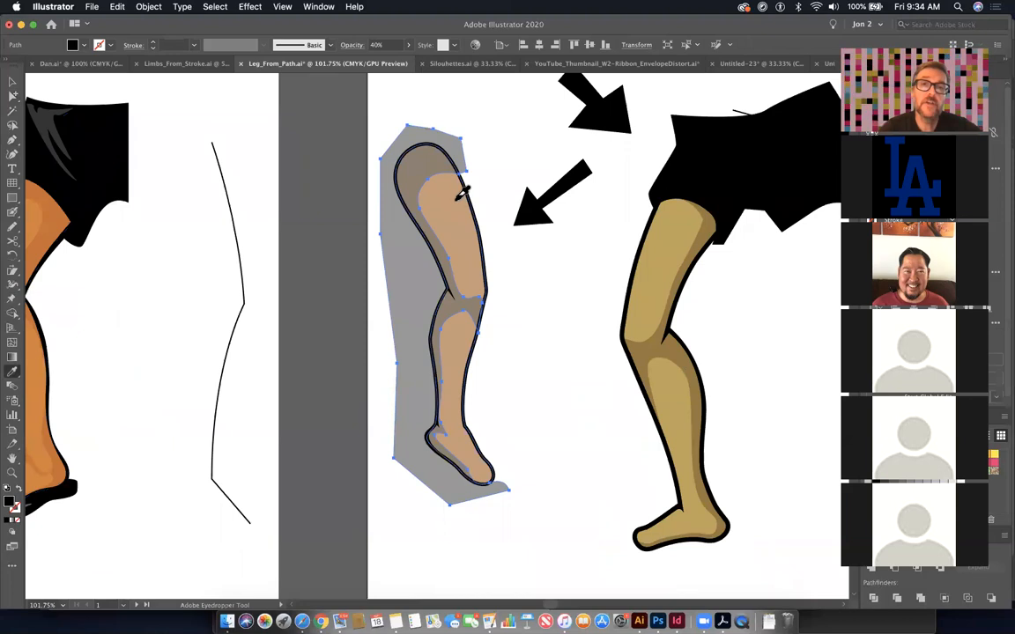
click(472, 238)
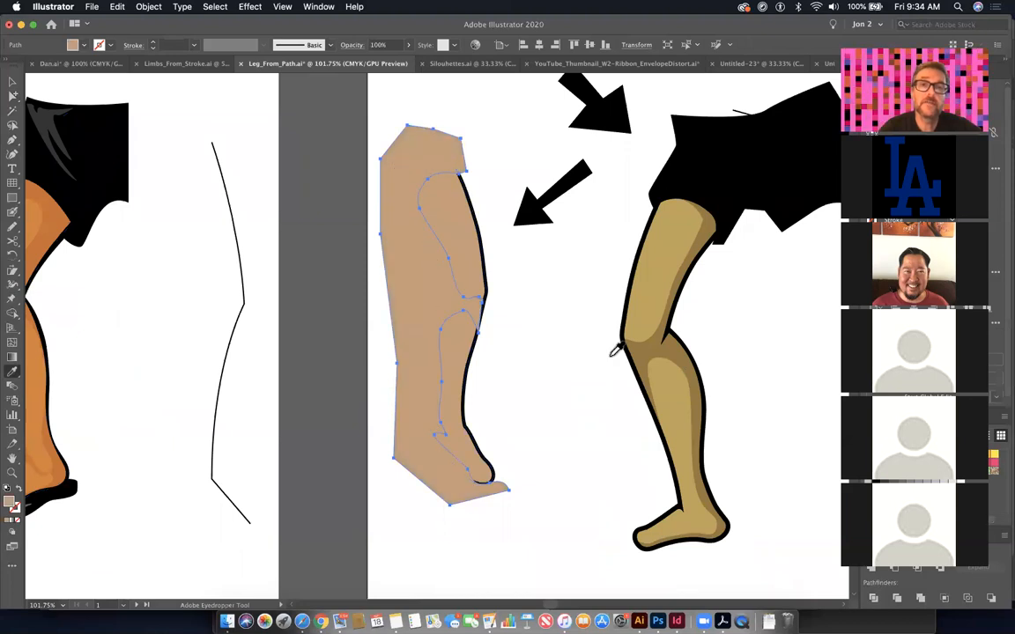
click(359, 45)
click(251, 64)
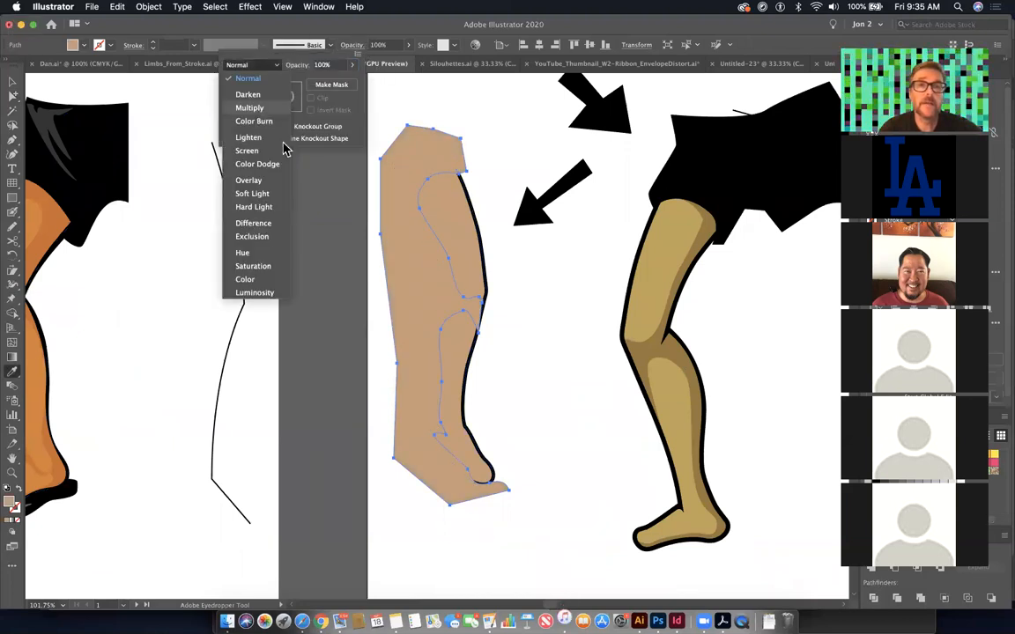
click(250, 108)
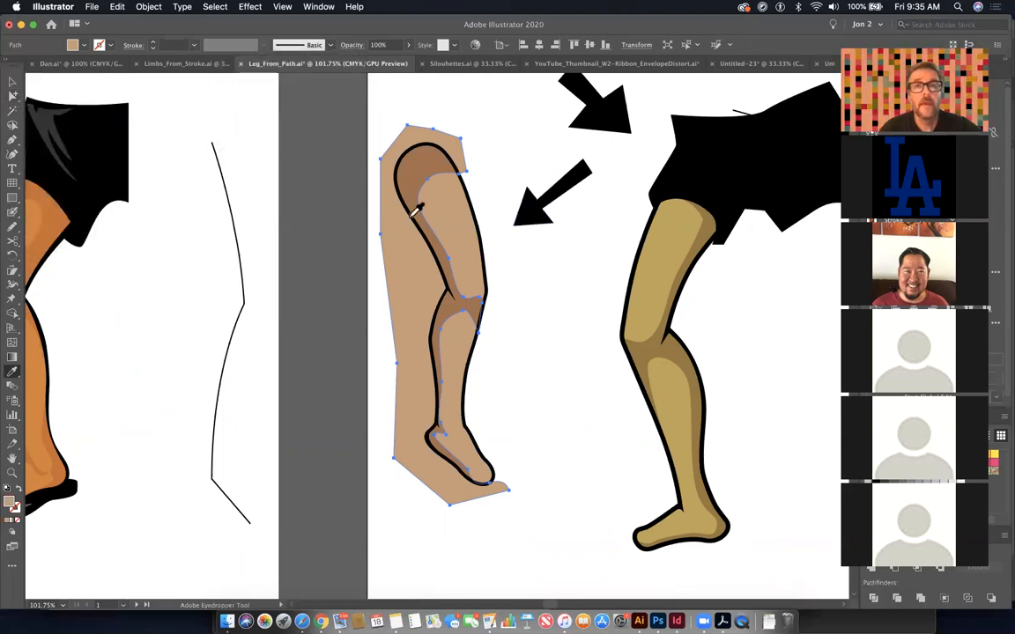
- Add the leg's tan fill to the selection with the shadow shape
click(11, 95)
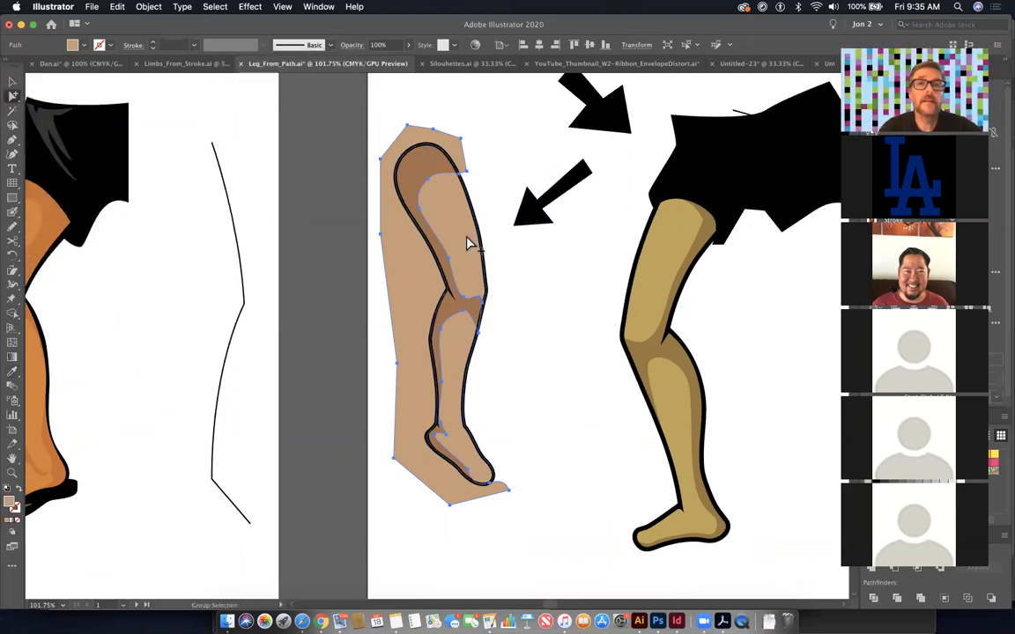
click(462, 222)
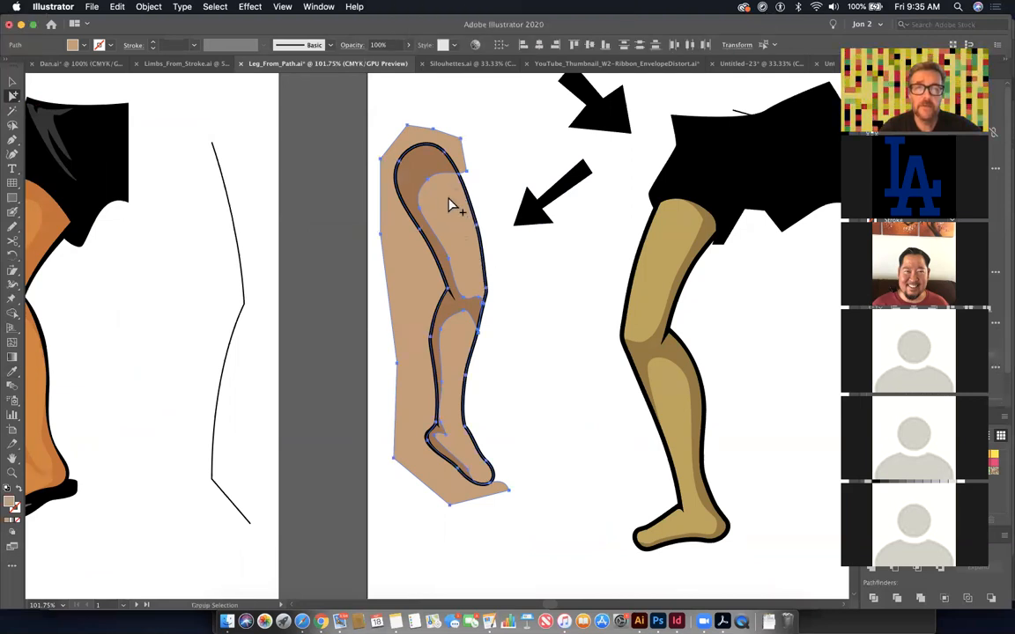
- Try moving the tan leg fill away from its outline and shadow, and undo the move
click(499, 223)
drag(467, 217, 580, 280)
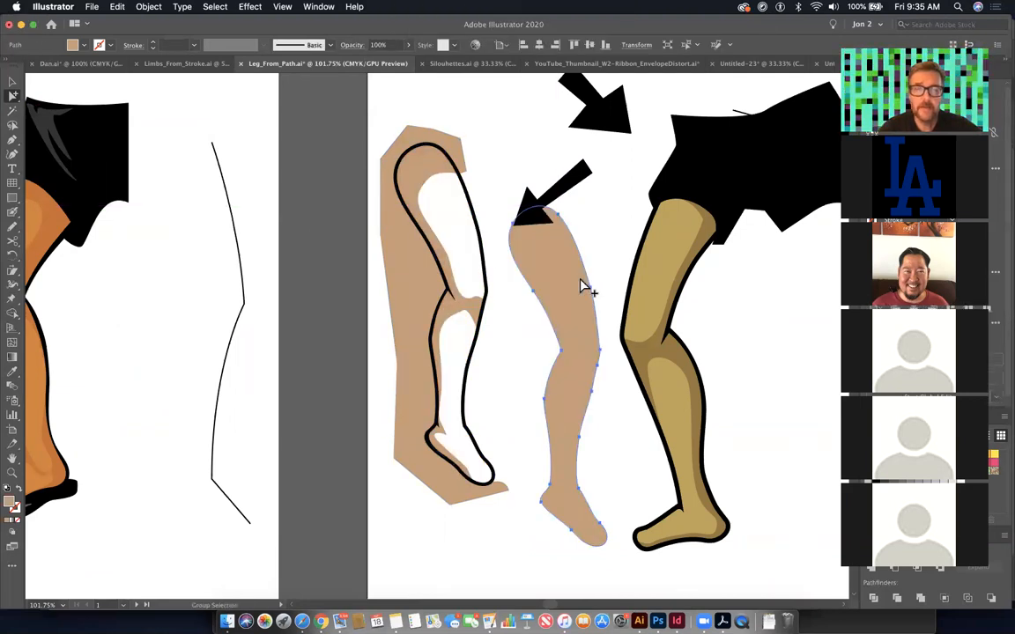
key(super+z)
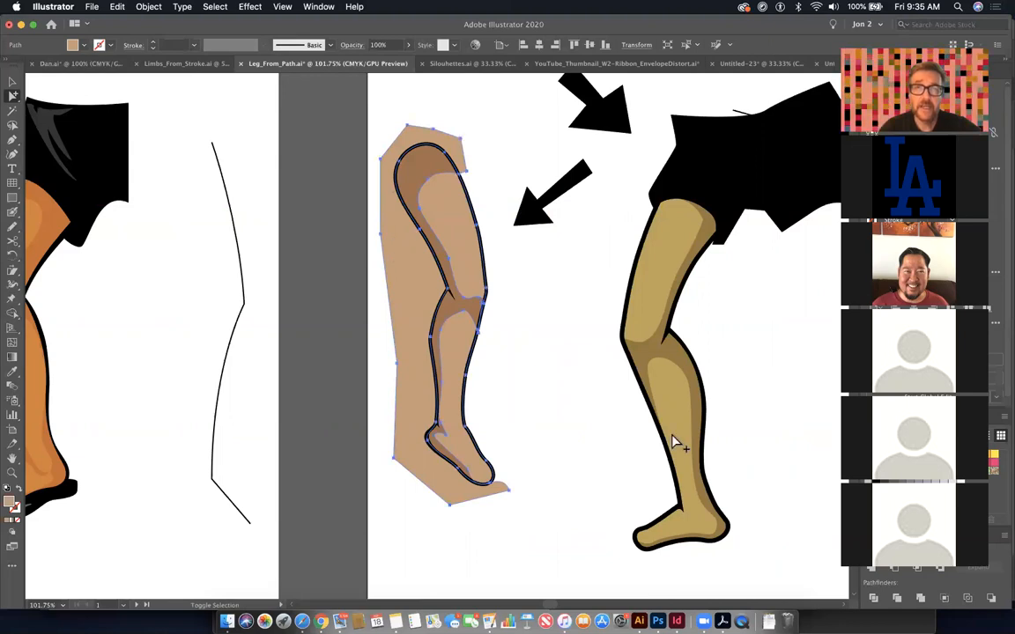
- Remove the part of the shadow shape outside the leg with the Shape Builder tool and deselect everything
click(14, 314)
alt+click(416, 279)
key(super+shift+a)
key(super+minus)
key(super+minus)
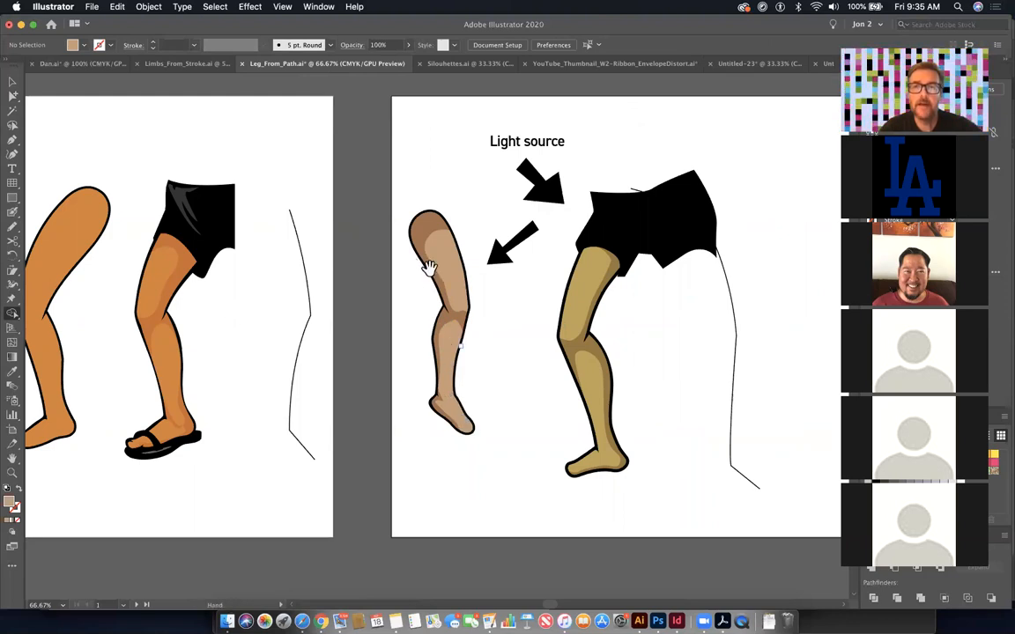
- Move the shaded leg together with its light-source arrow under the shorts' empty leg opening and send them to the back
click(12, 96)
drag(401, 199, 503, 437)
drag(449, 296, 798, 361)
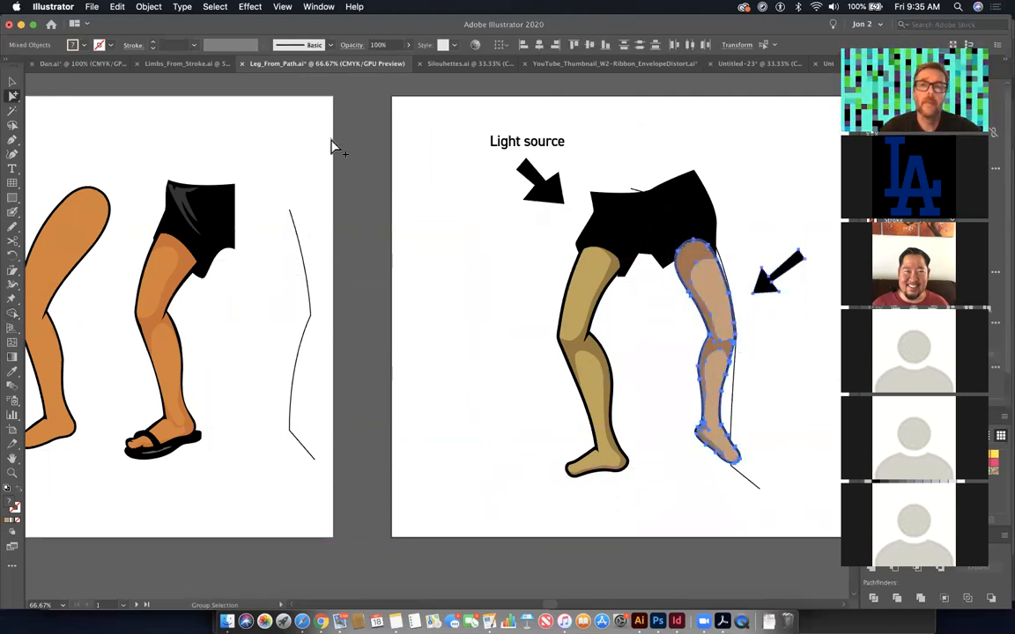
key(super+shift+[)
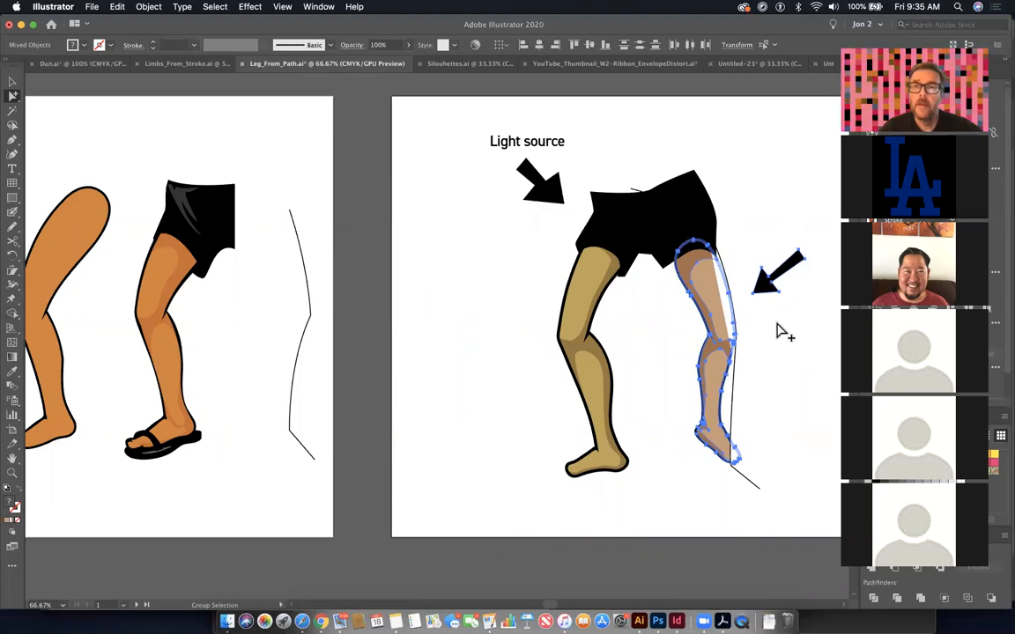
- Move the shaded leg and its arrow clear of the shorts and try rotating them about the upper thigh
scroll(778, 331, right, 5)
drag(473, 380, 654, 288)
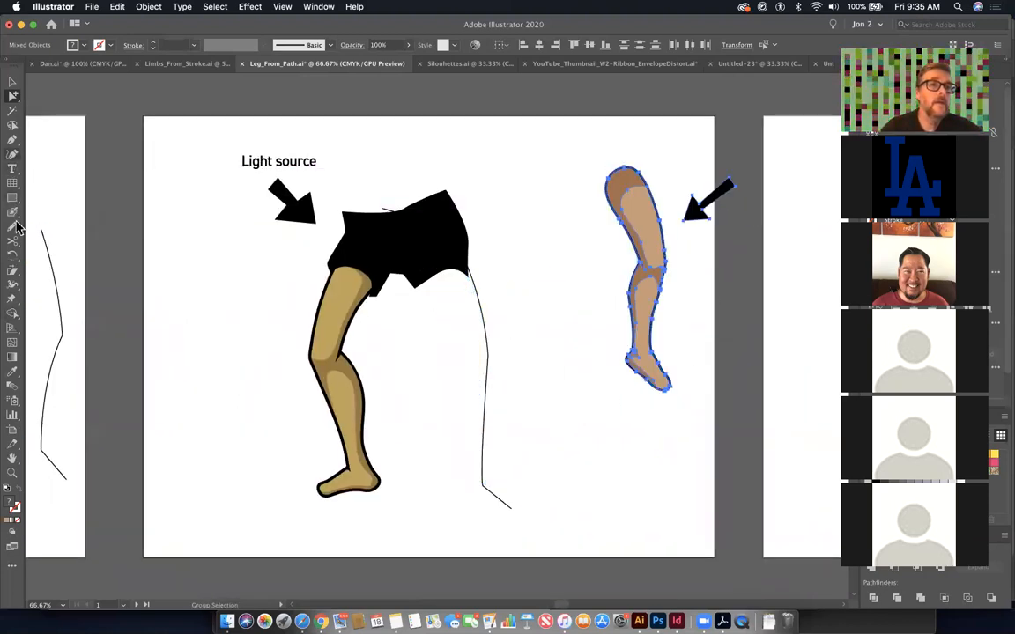
click(13, 255)
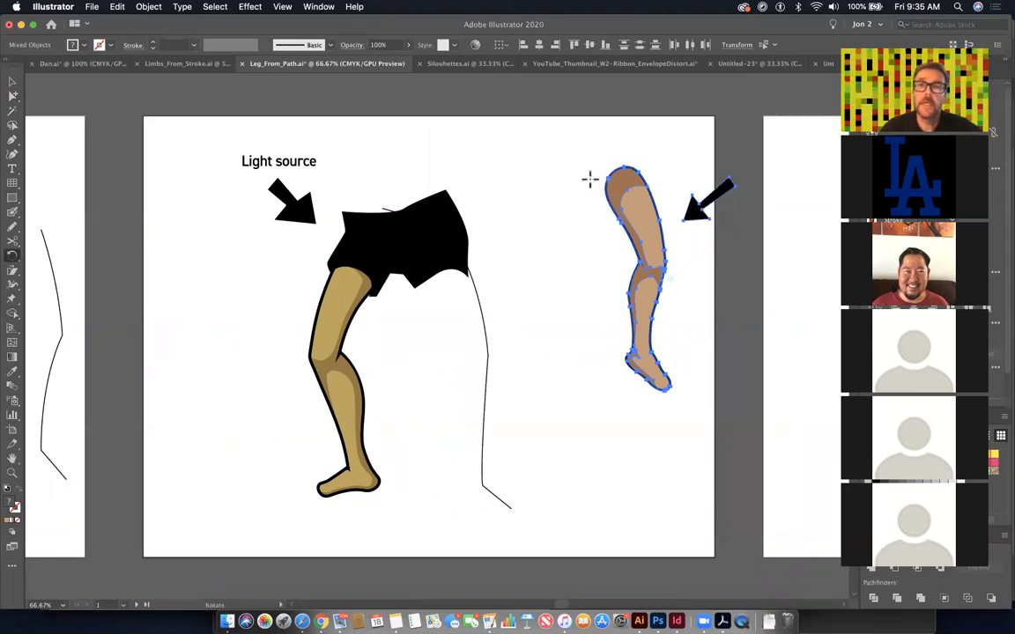
drag(638, 361, 501, 286)
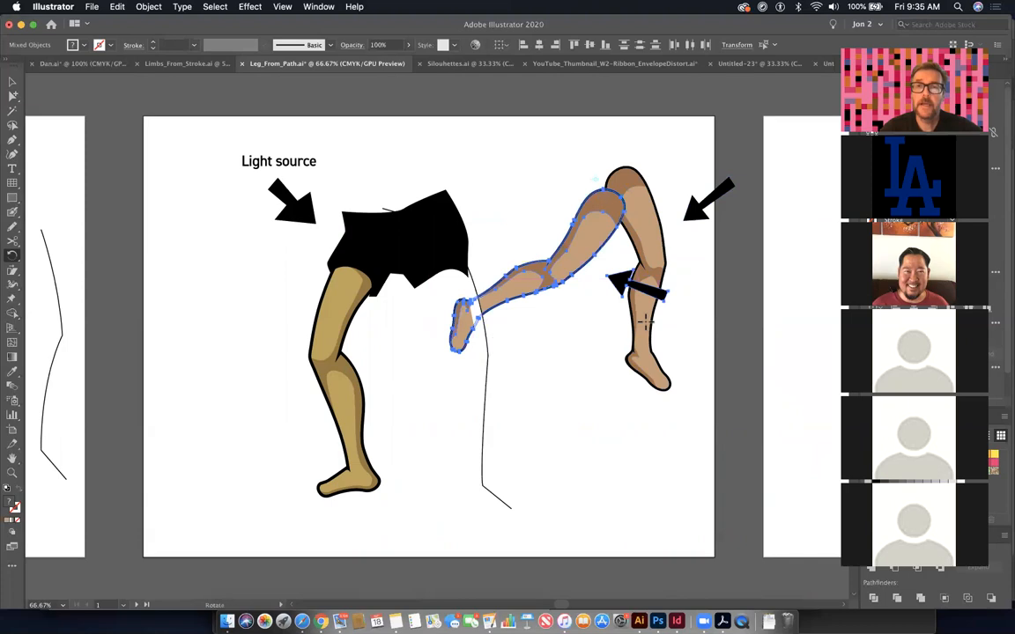
key(super+z)
drag(221, 187, 46, 127)
- Rotate a copy of the leg without its arrow about the upper thigh, and undo back to the leg's placement behind the shorts
click(12, 96)
shift+click(699, 227)
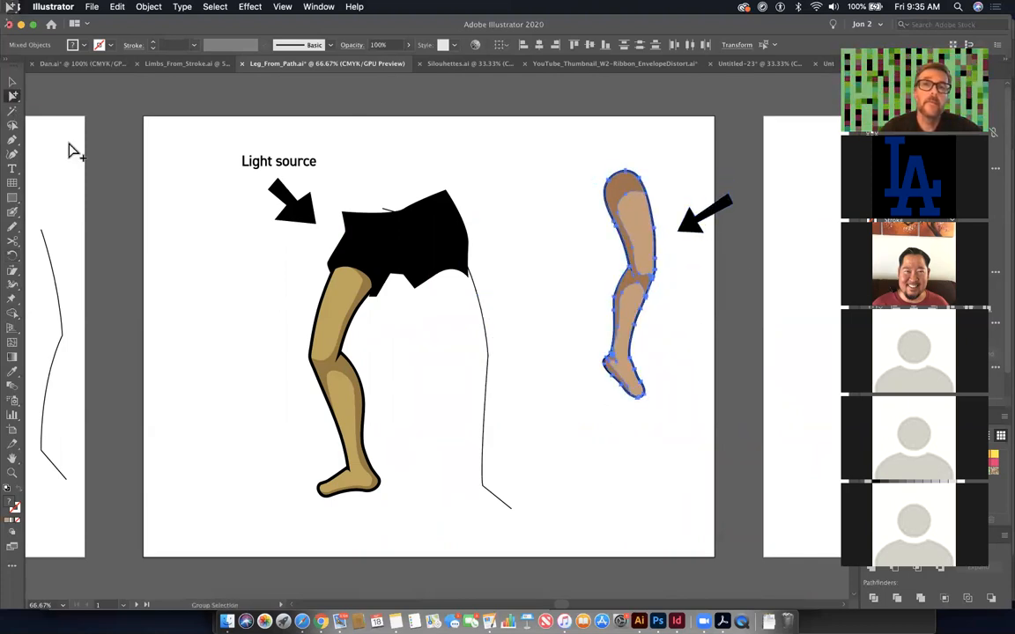
click(14, 254)
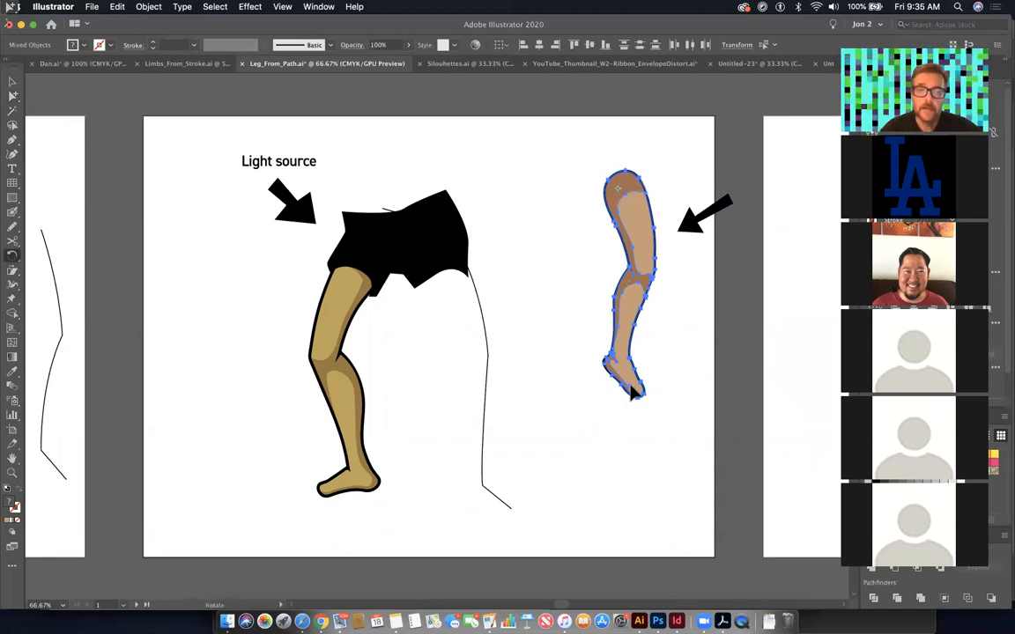
drag(537, 356, 470, 243)
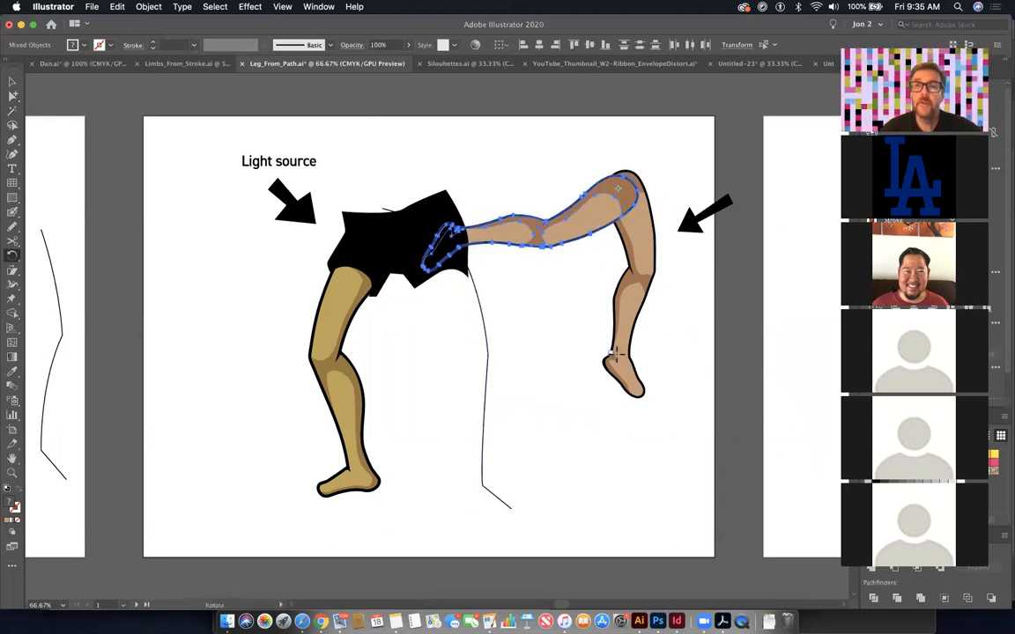
super+click(674, 525)
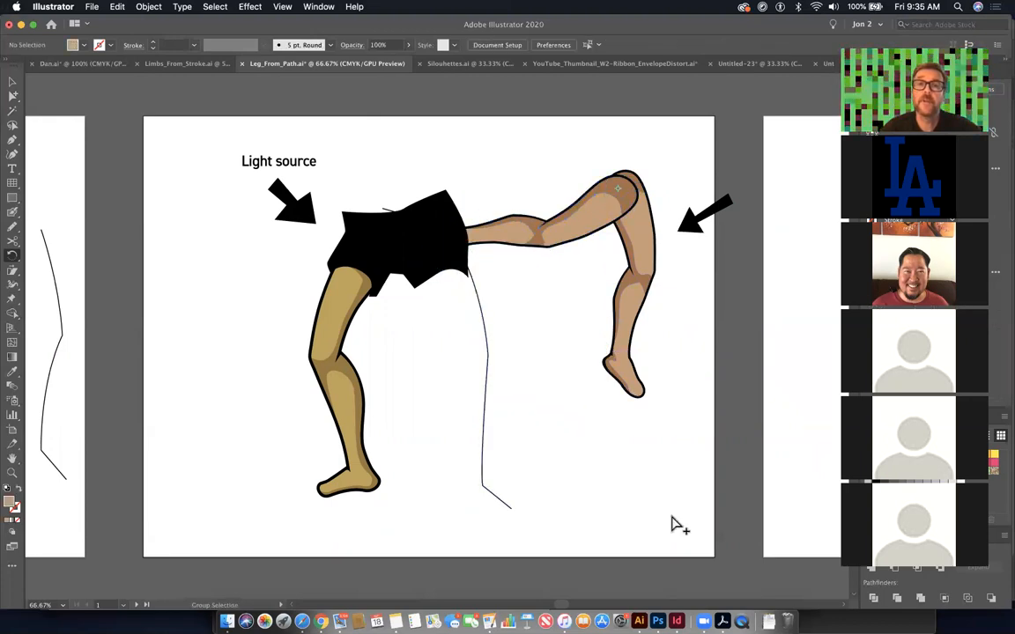
key(ctrl+z)
key(ctrl+z)
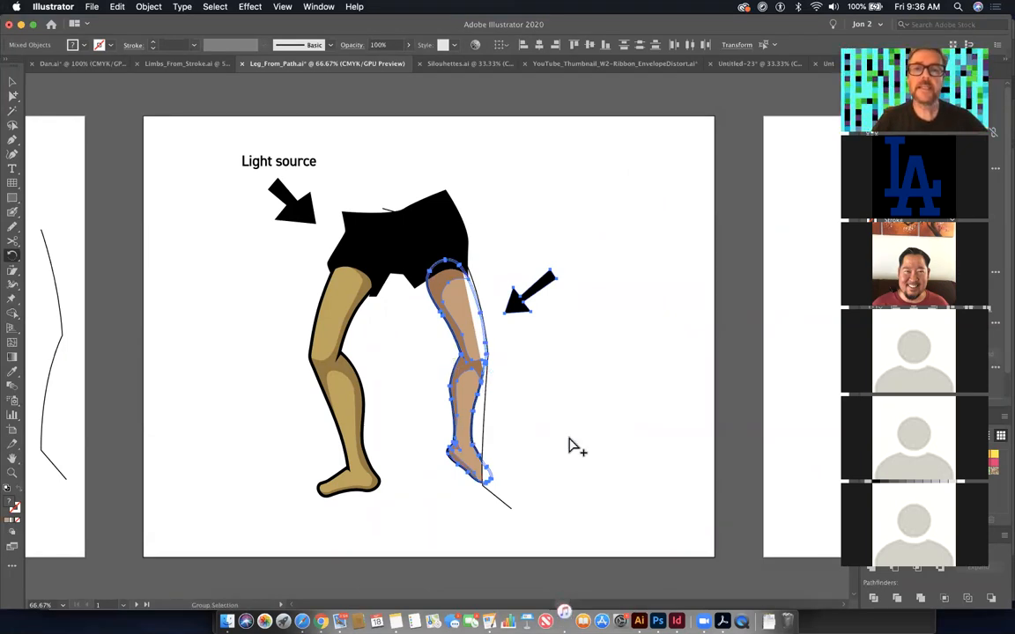
- Move the thin leg path off to the right, clear of the shaded leg and its arrow
super+click(569, 439)
drag(675, 462, 576, 398)
click(13, 95)
drag(387, 300, 498, 330)
- Use the Width tool on the rightmost bent thick stroke to bulge its upper arm and vary the forearm and shoulder thickness
mouse_move(411, 358)
mouse_down()
mouse_move(329, 353)
mouse_move(254, 332)
mouse_up()
drag(758, 311, 514, 324)
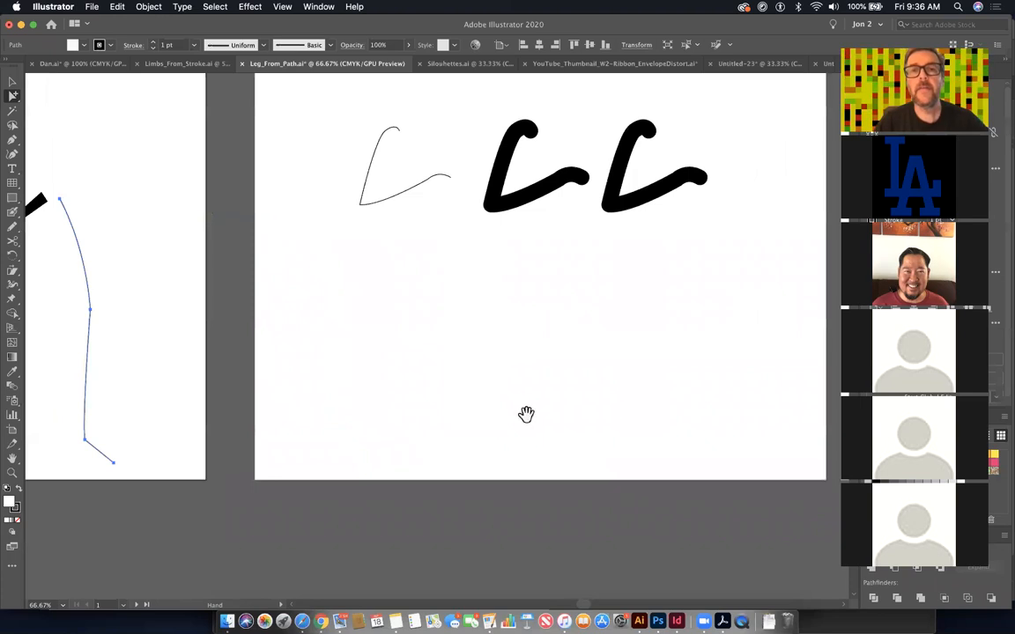
drag(526, 414, 489, 512)
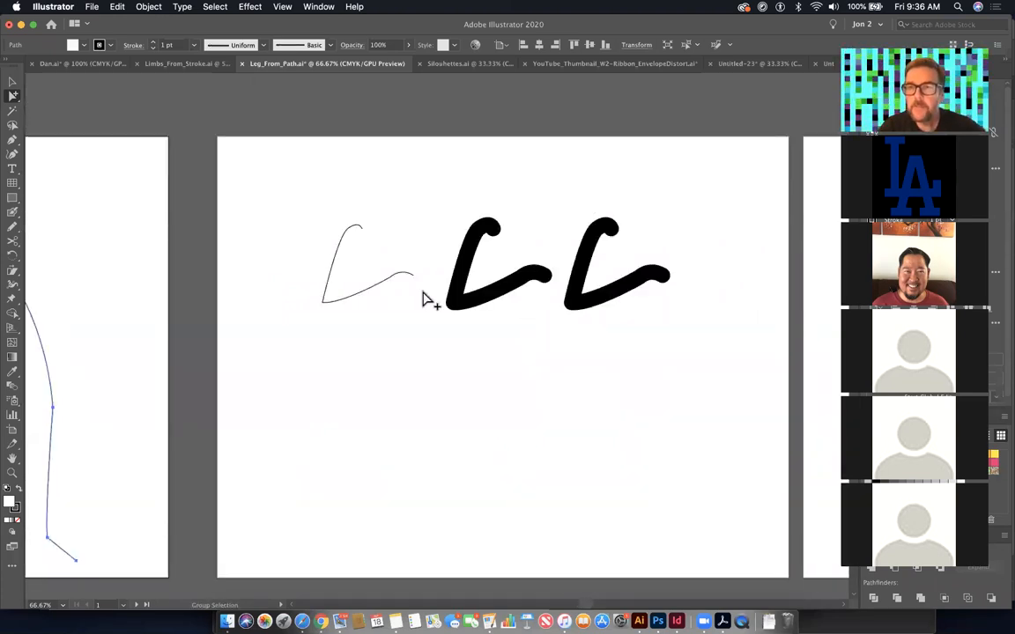
click(497, 297)
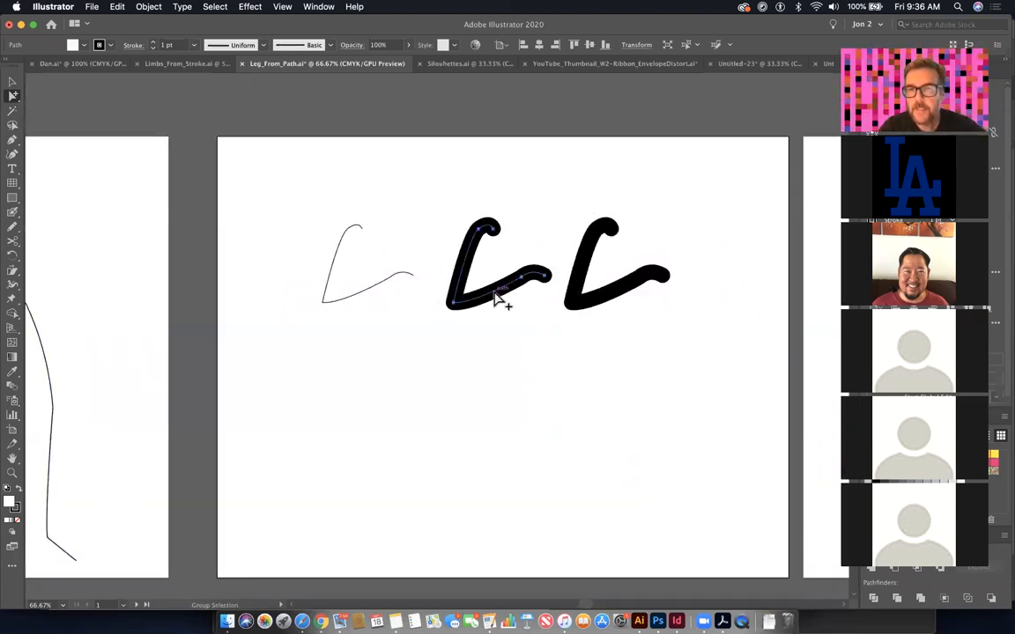
shift+click(574, 302)
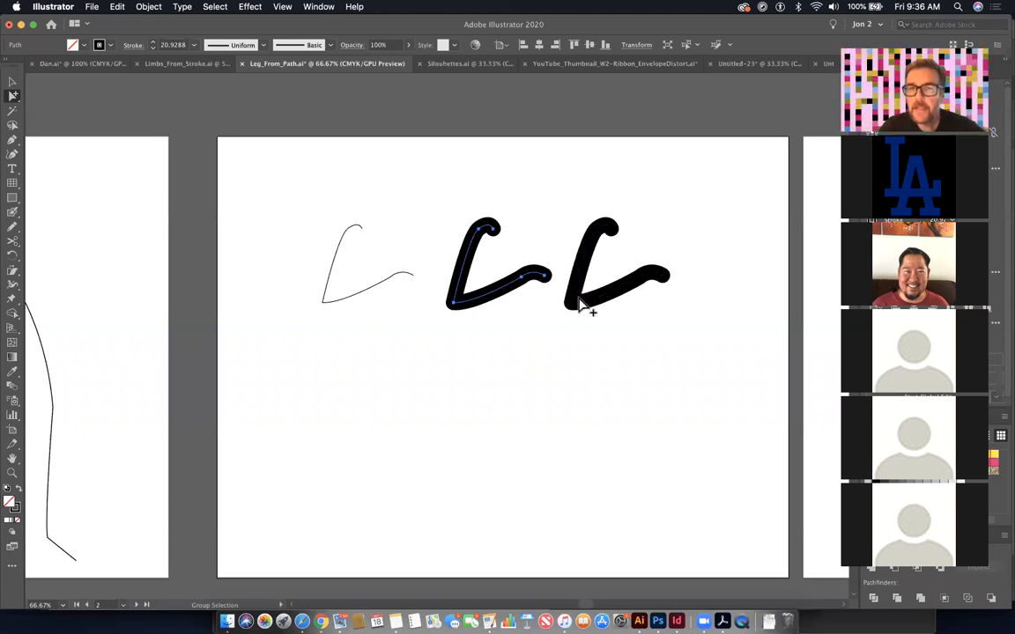
click(579, 303)
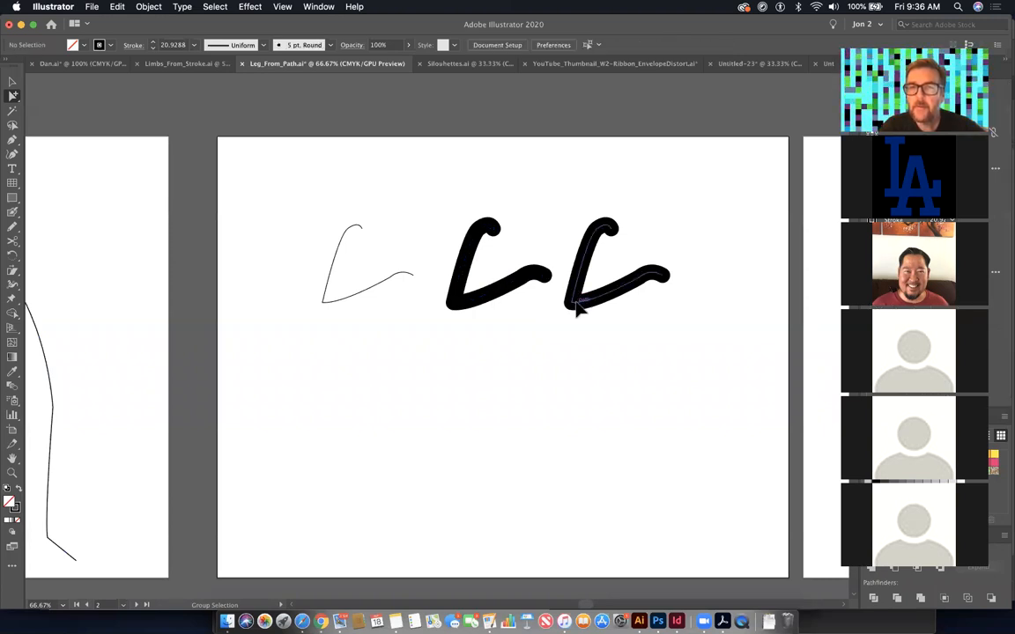
click(12, 270)
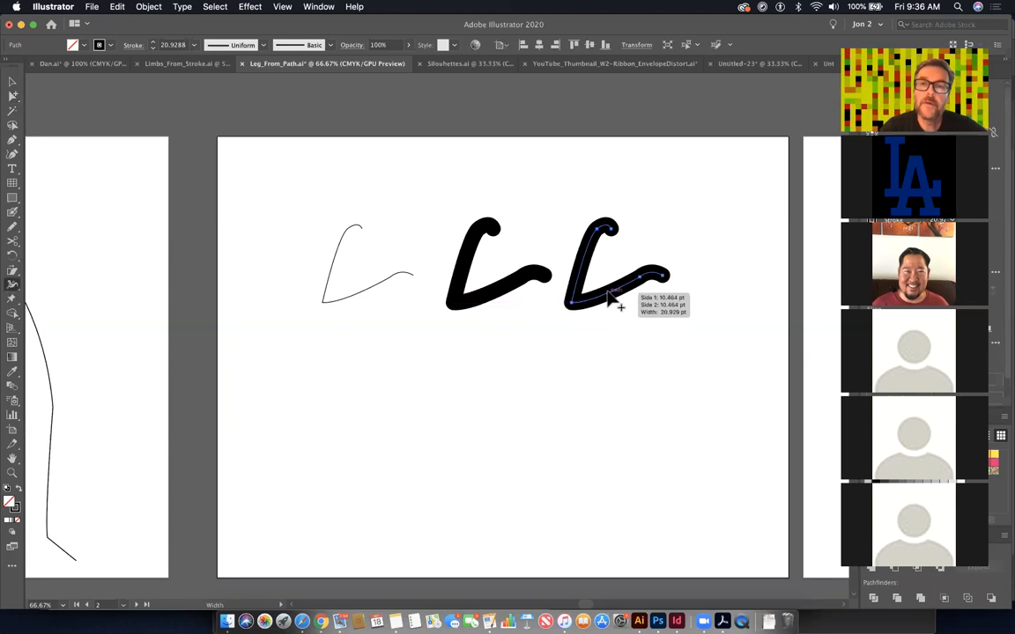
mouse_move(608, 293)
mouse_down()
mouse_move(625, 264)
mouse_move(627, 282)
mouse_move(594, 289)
mouse_up()
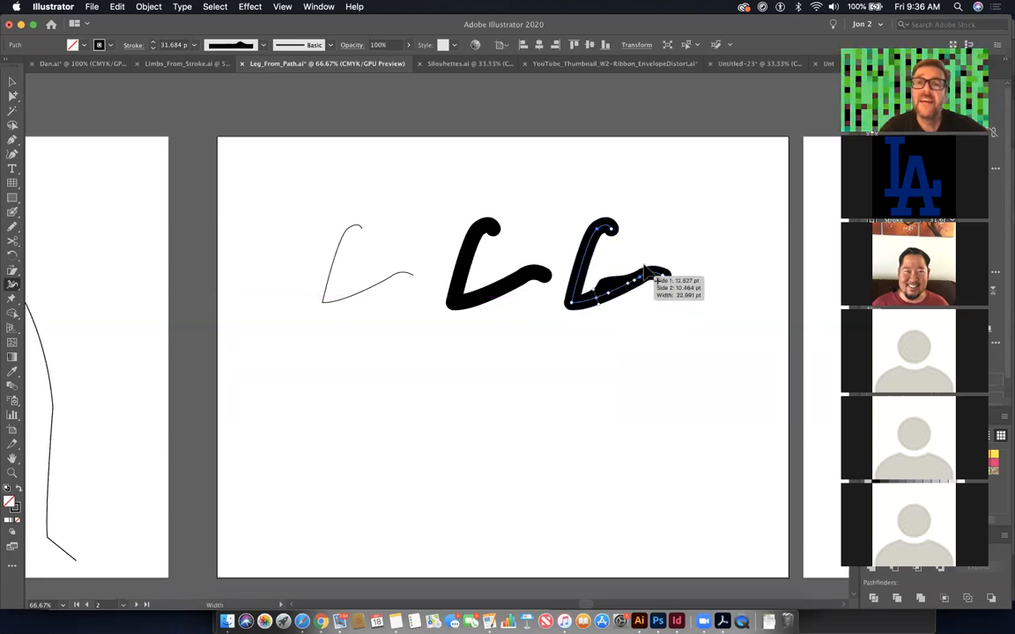
drag(596, 245, 588, 274)
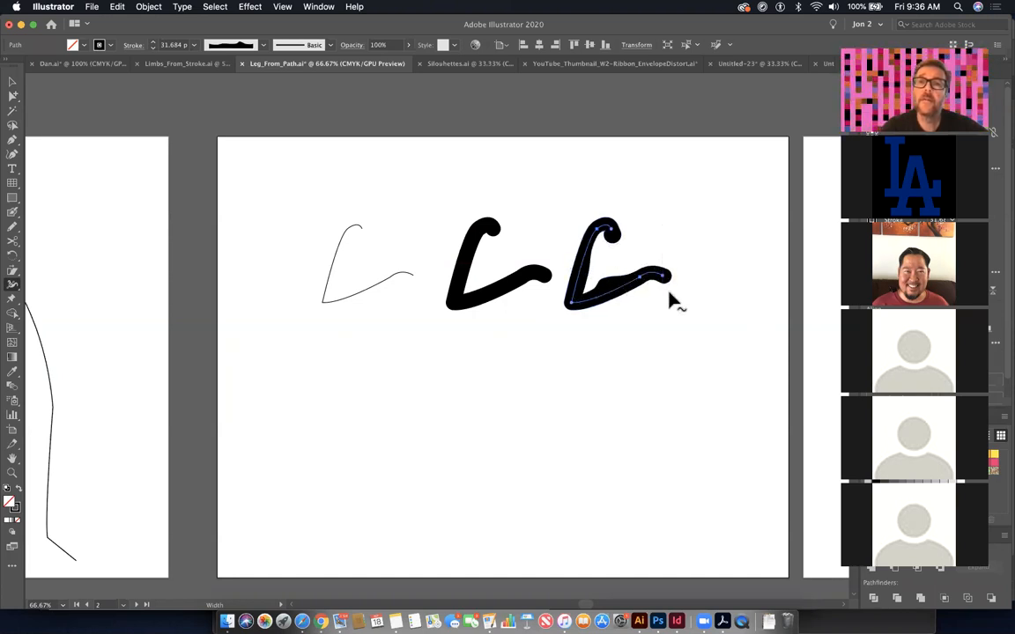
drag(648, 282, 648, 297)
- Expand the appearance of the reshaped arm stroke and give it the default white fill and black stroke
click(12, 95)
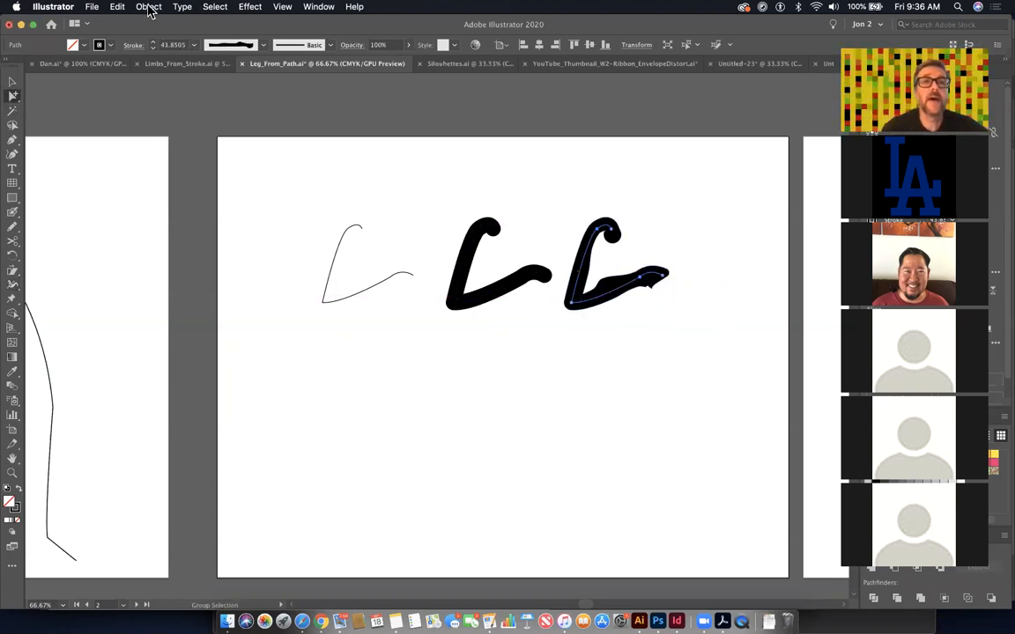
click(148, 7)
click(175, 150)
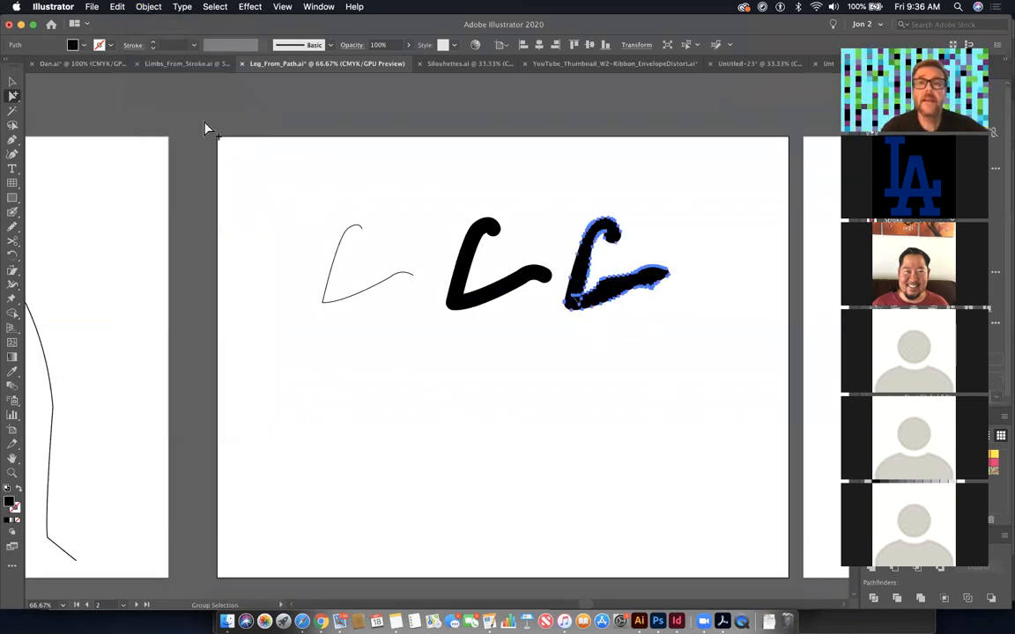
click(12, 357)
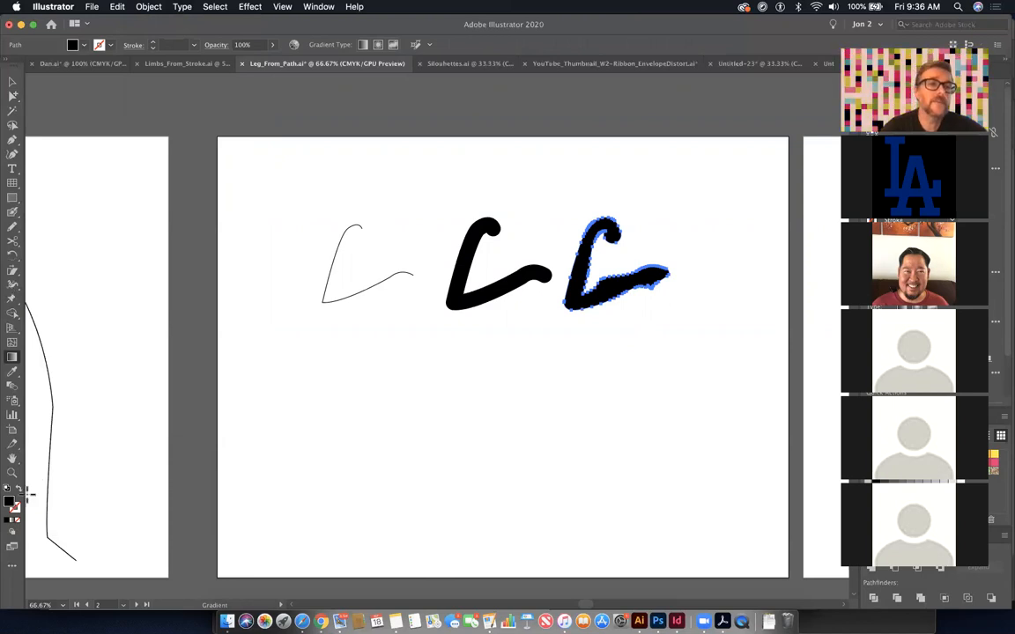
click(7, 490)
super+click(576, 373)
- Try to simplify the expanded arm outline from its individually selected anchor points
click(14, 97)
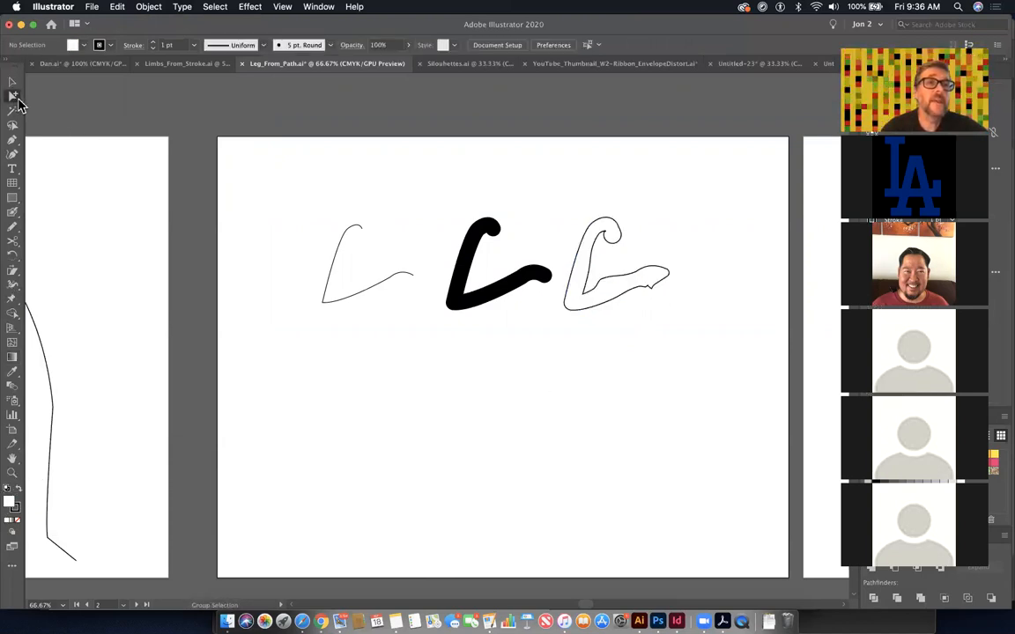
click(663, 284)
drag(617, 256, 838, 404)
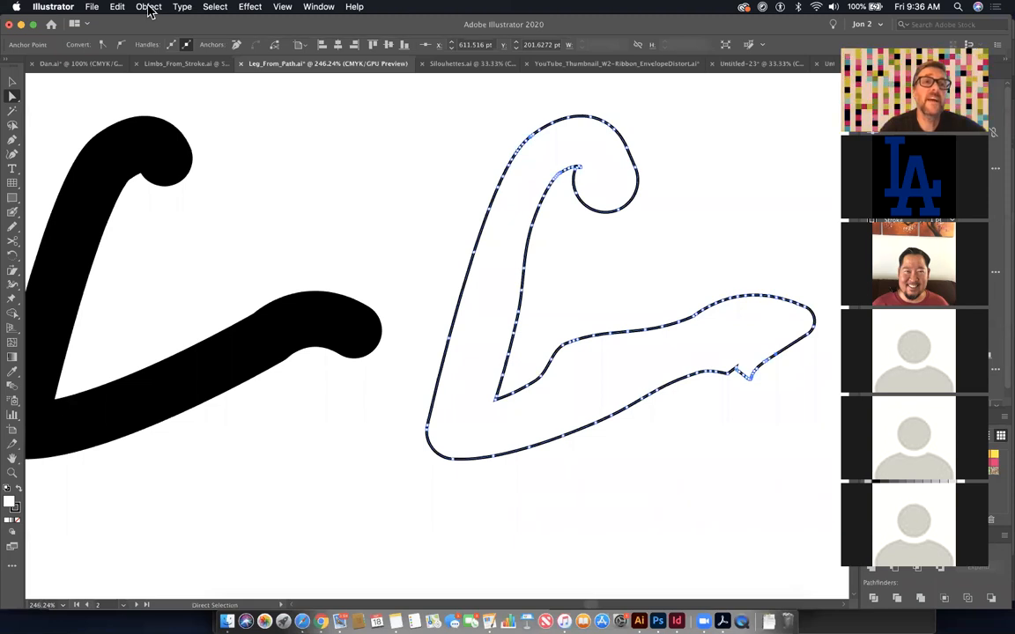
click(149, 7)
mouse_move(198, 276)
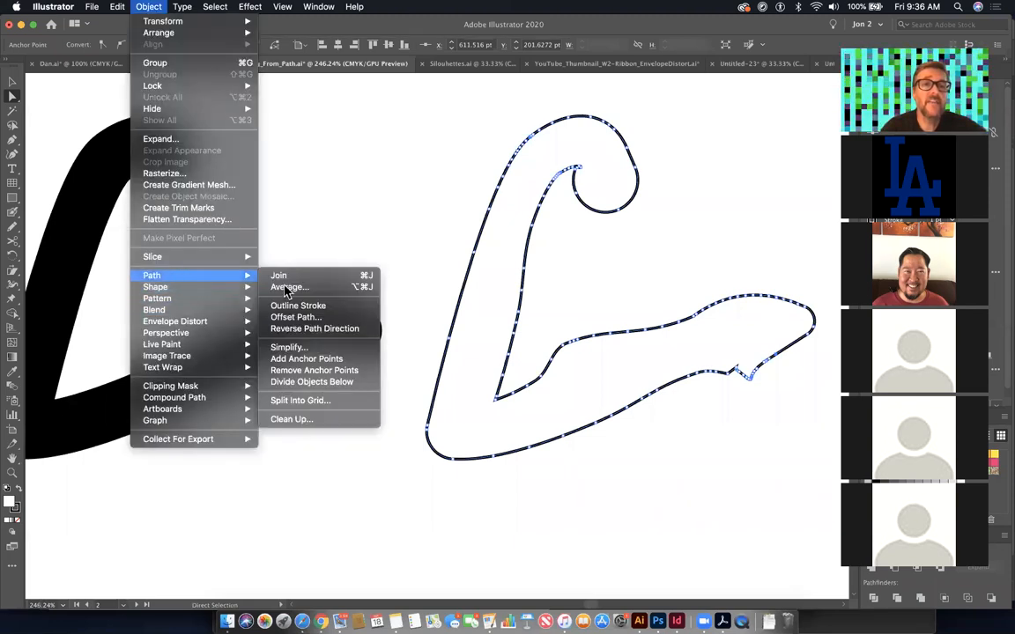
click(308, 352)
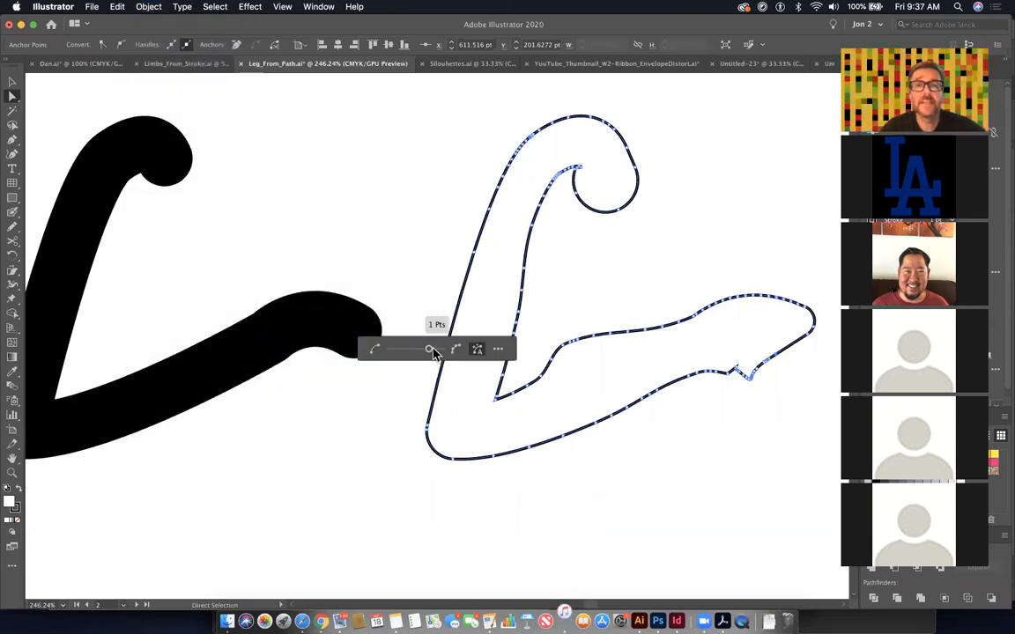
drag(431, 352, 405, 356)
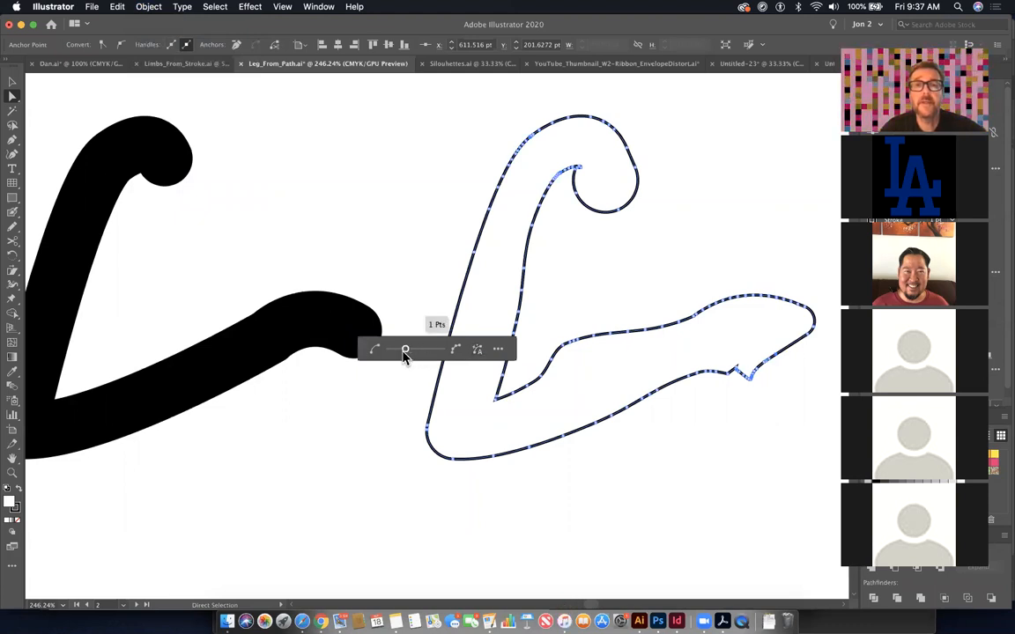
- Select the whole arm outline as one path and simplify it to reduce its anchor points
drag(11, 99, 47, 110)
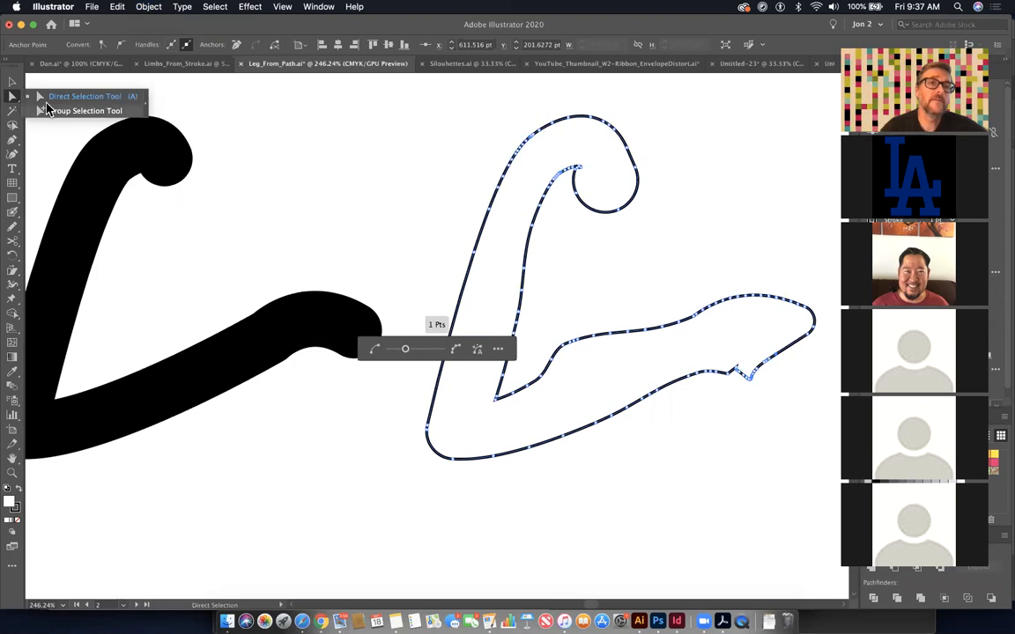
click(50, 114)
click(531, 220)
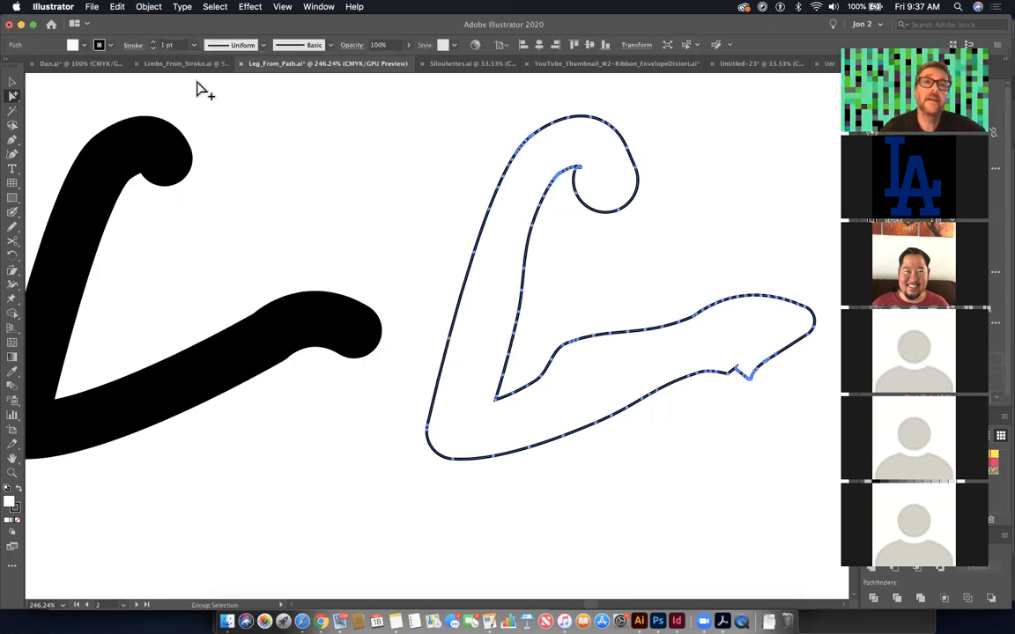
click(148, 7)
mouse_move(182, 277)
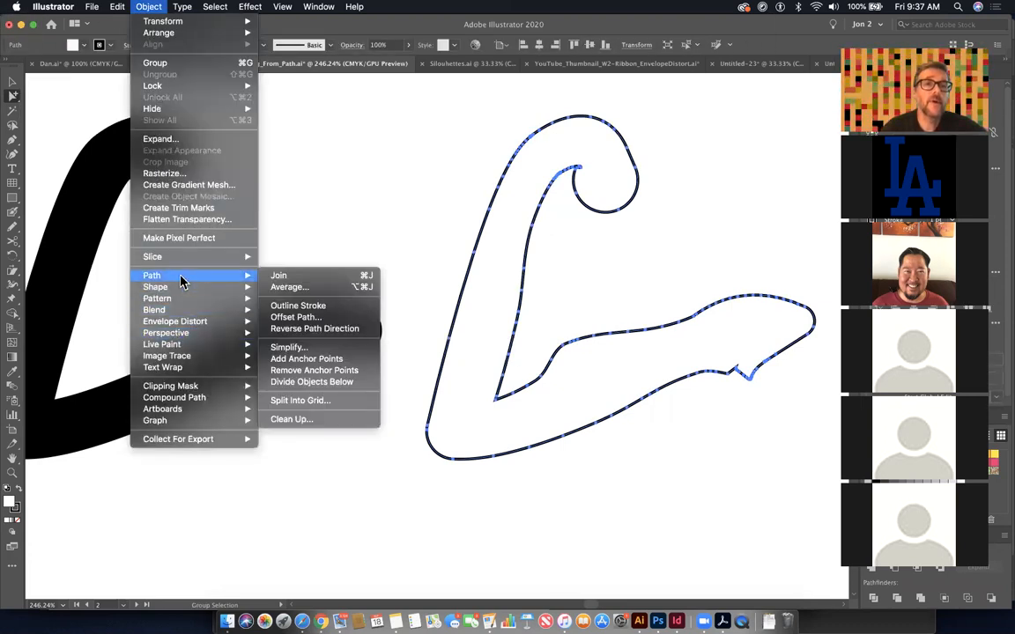
click(298, 349)
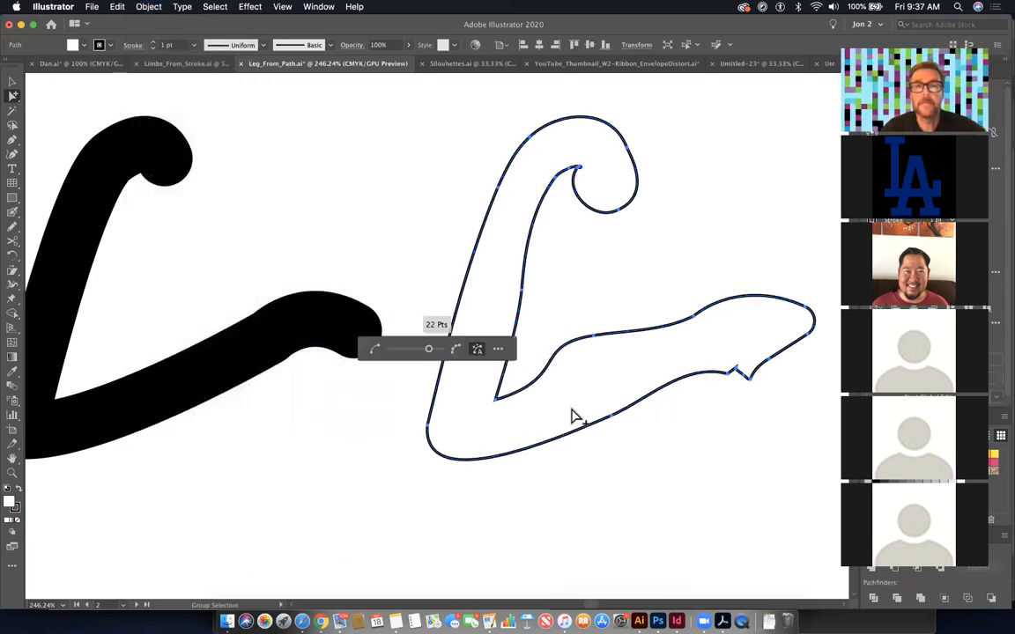
drag(431, 356, 423, 355)
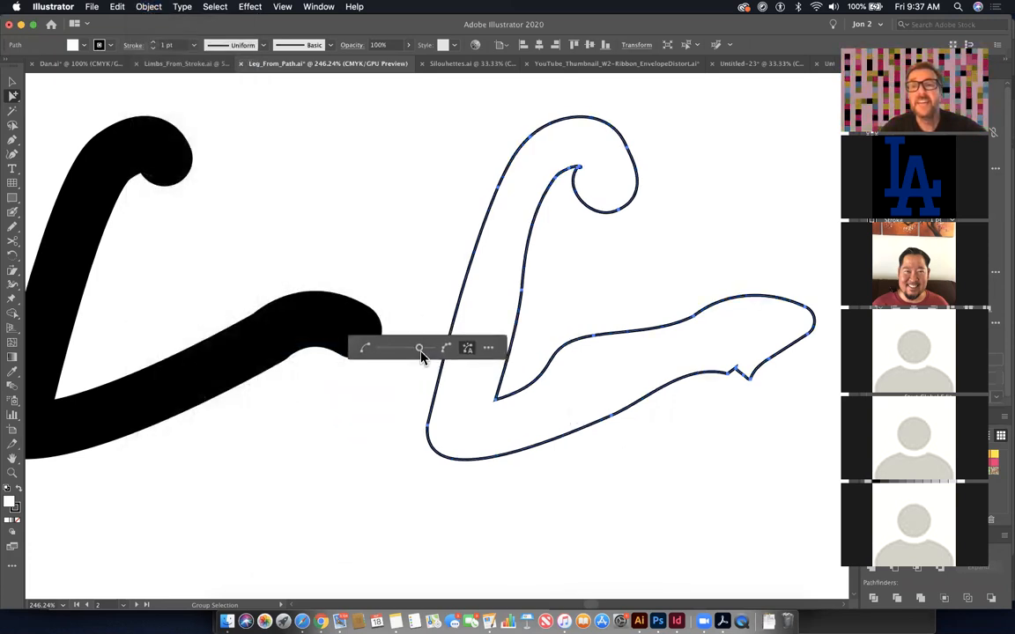
click(389, 260)
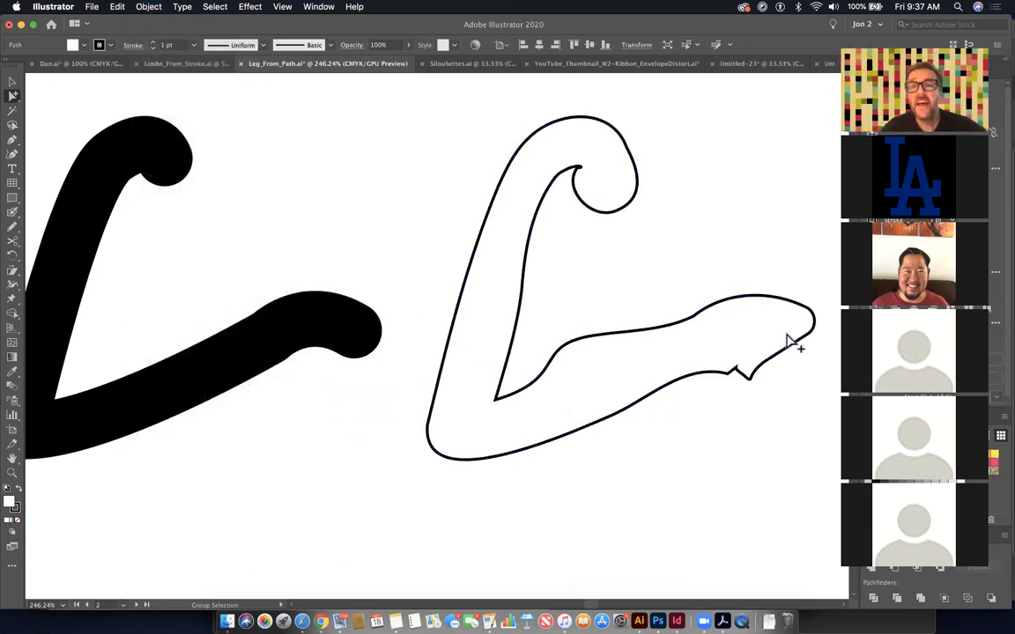
- Delete the jagged notch anchors and the rounded end anchor at the shoulder, leaving the arm outline open there
drag(13, 93, 45, 102)
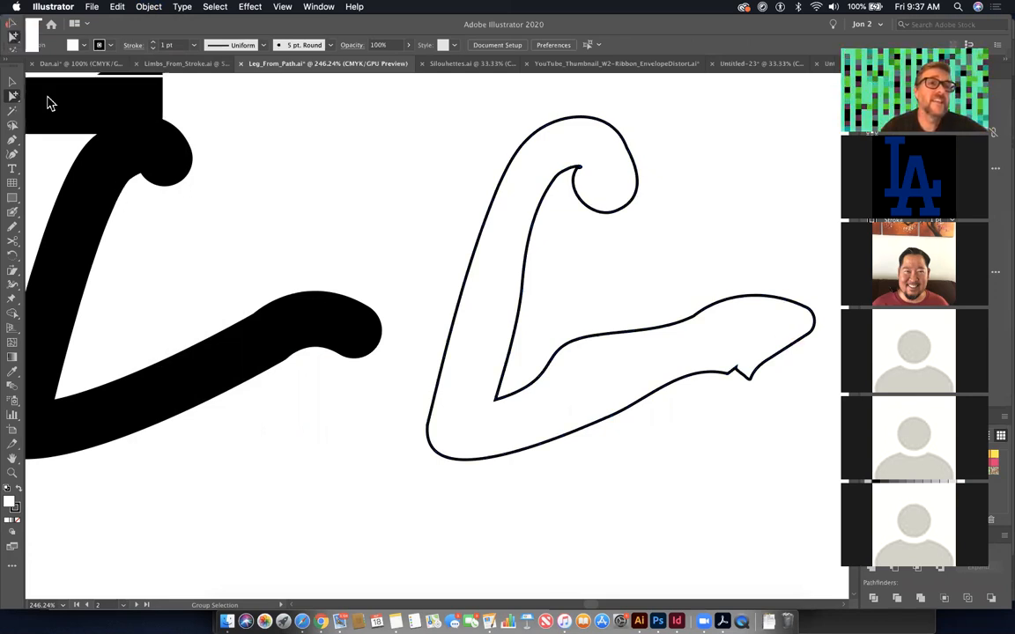
click(737, 367)
key(Delete)
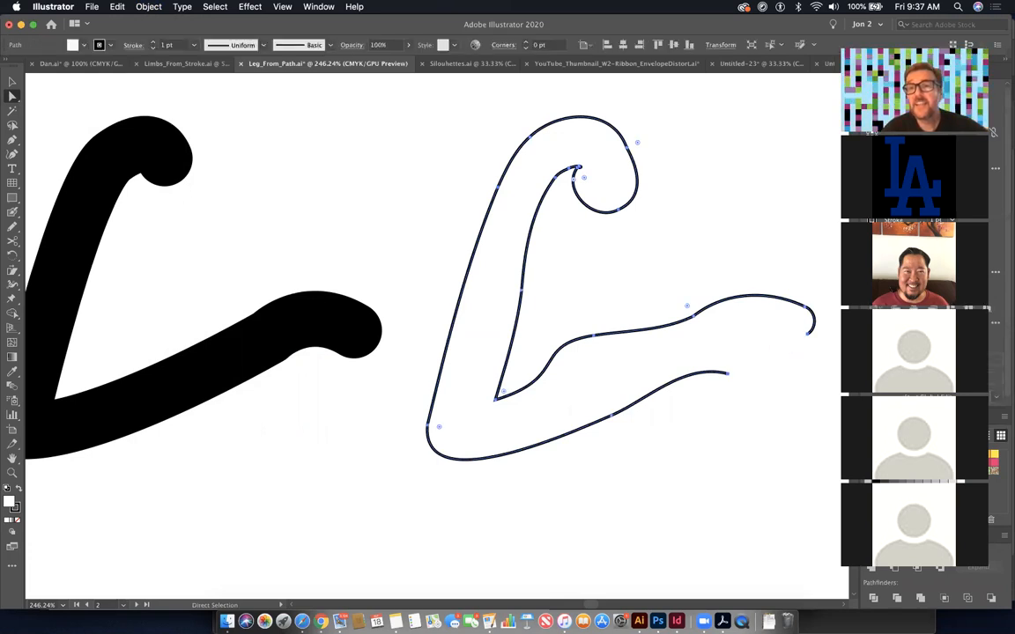
click(809, 332)
key(Delete)
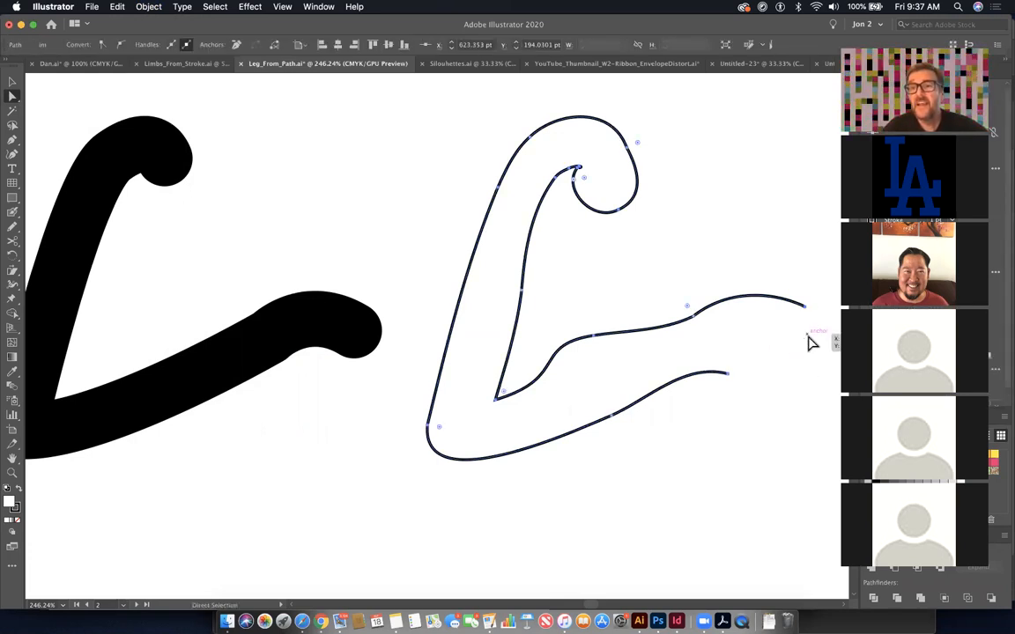
- Draw a closed torso with a rounded far shoulder, tapered side and straight waist edge, starting at the arm's open end and placed behind it
scroll(594, 262, right, 5)
scroll(594, 262, down, 2)
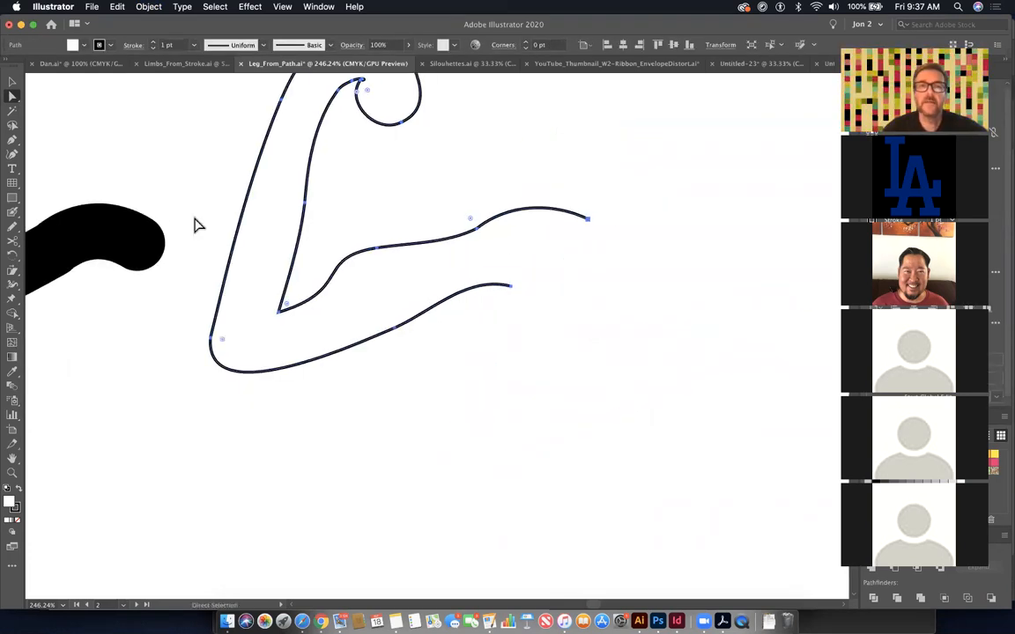
click(14, 141)
click(530, 214)
drag(674, 212, 697, 213)
mouse_move(788, 255)
mouse_down()
mouse_move(770, 215)
mouse_move(776, 240)
mouse_up()
click(735, 336)
click(656, 517)
click(486, 511)
drag(531, 214, 581, 208)
super+click(815, 247)
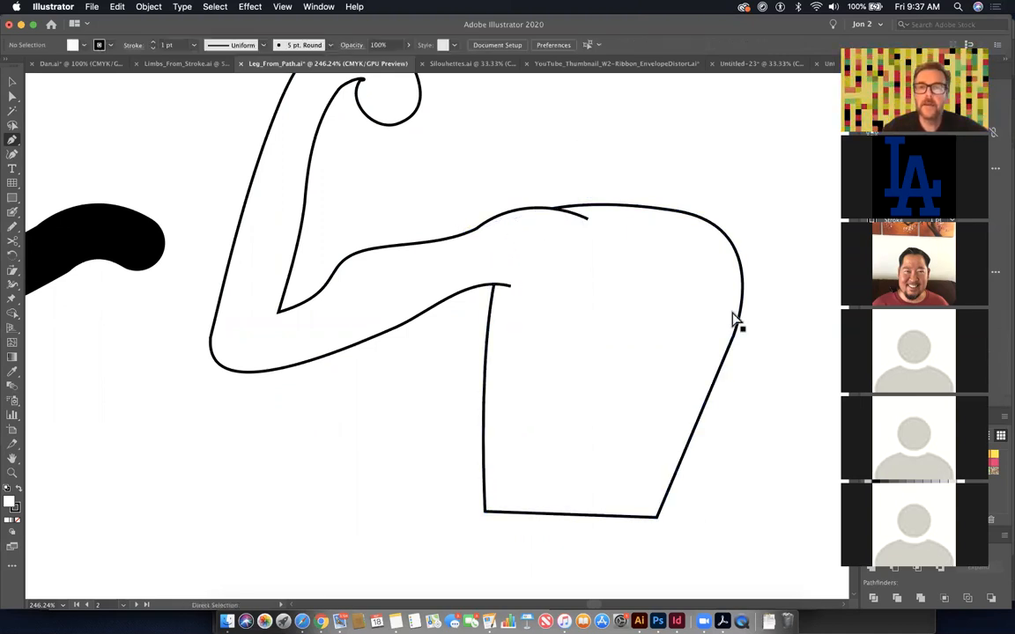
- Examine the arm-and-torso drawing alongside its earlier stroke stages and the tentacle artwork on the neighbouring artboard
key(super+minus)
key(super+minus)
key(super+minus)
key(super+minus)
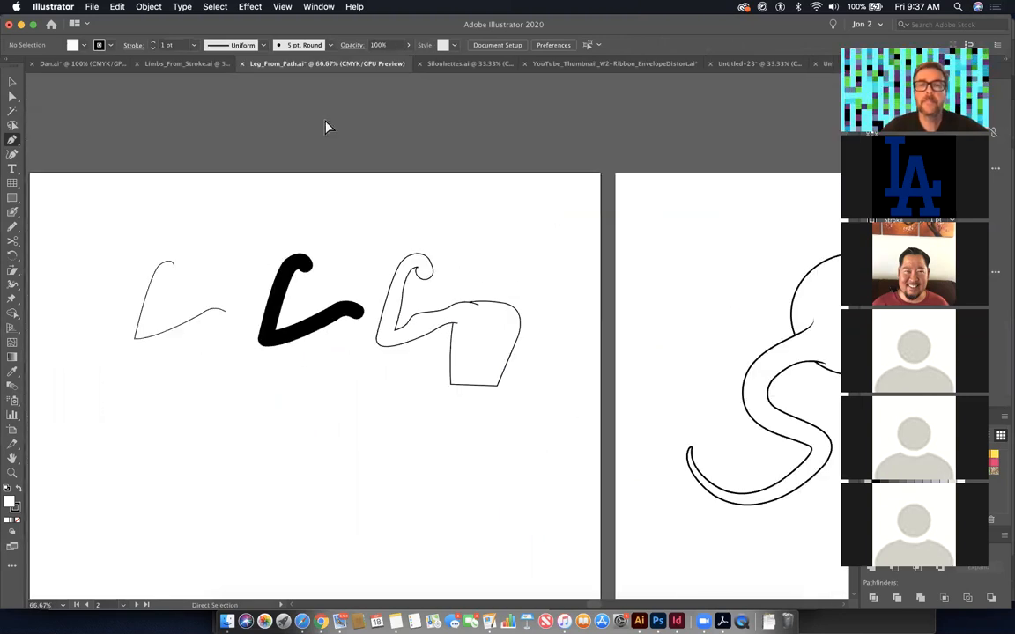
click(11, 96)
drag(13, 98, 59, 111)
key(space)
drag(594, 274, 453, 255)
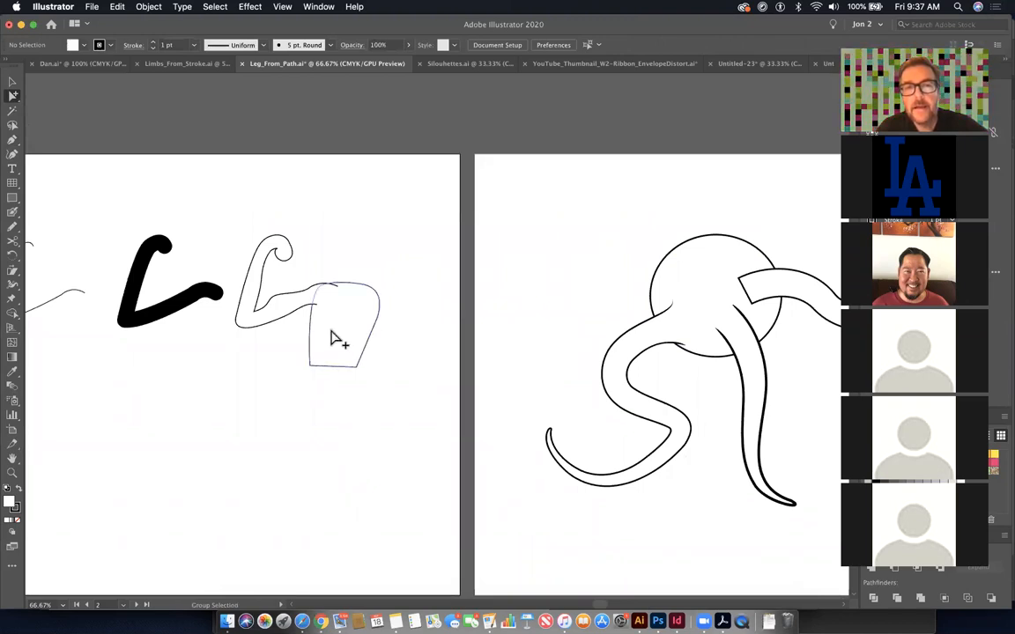
- Thicken the arm outline's stroke along the underside of the upper arm with the Width tool
key(super+space)
drag(228, 244, 362, 330)
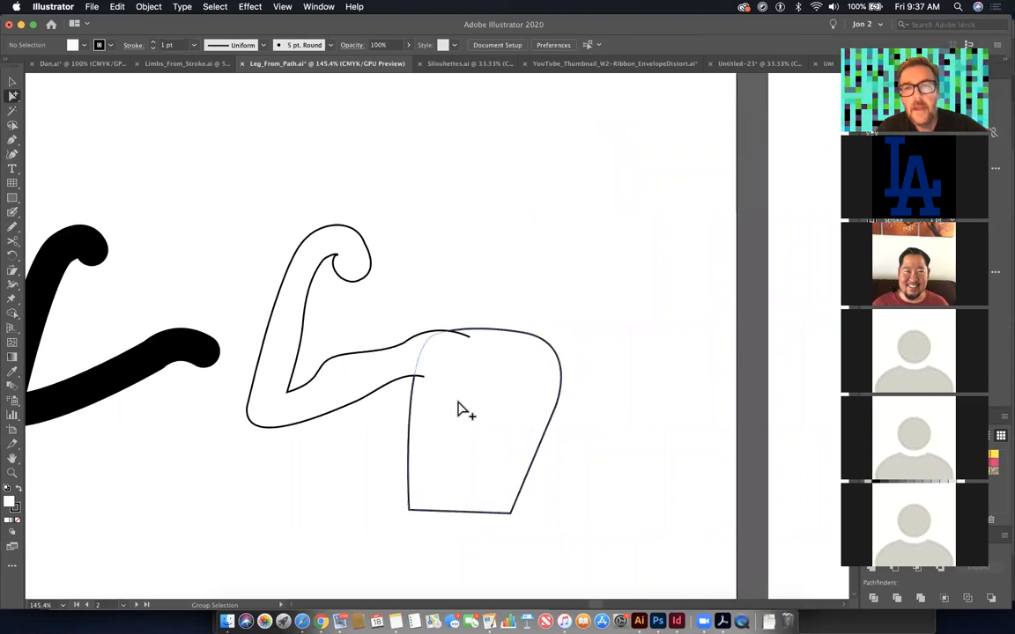
key(super+space)
drag(368, 328, 508, 410)
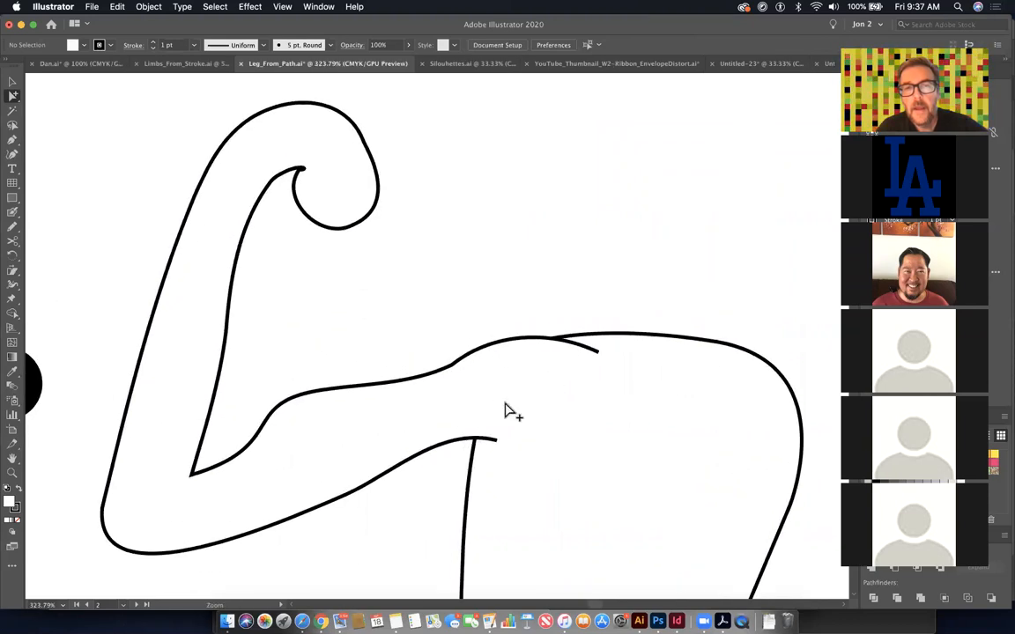
click(578, 487)
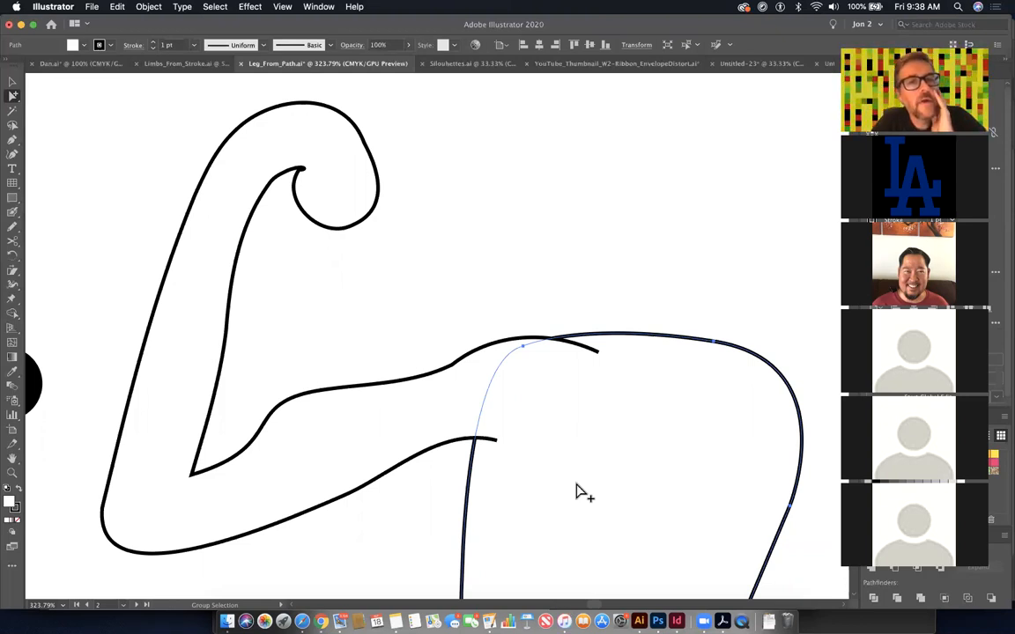
click(11, 282)
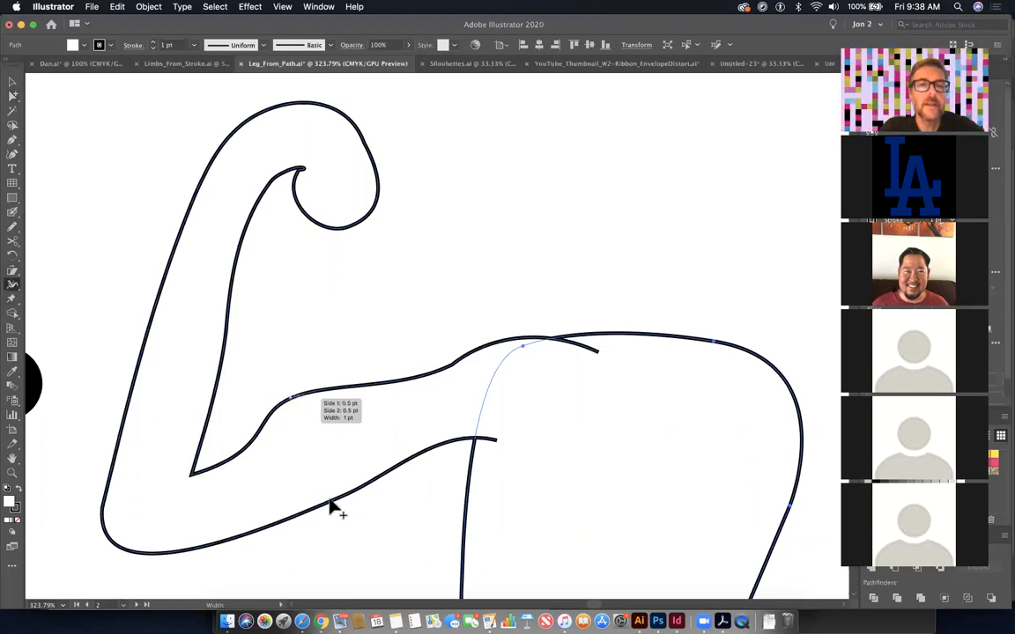
mouse_move(328, 512)
mouse_down()
mouse_move(336, 535)
mouse_move(321, 516)
mouse_up()
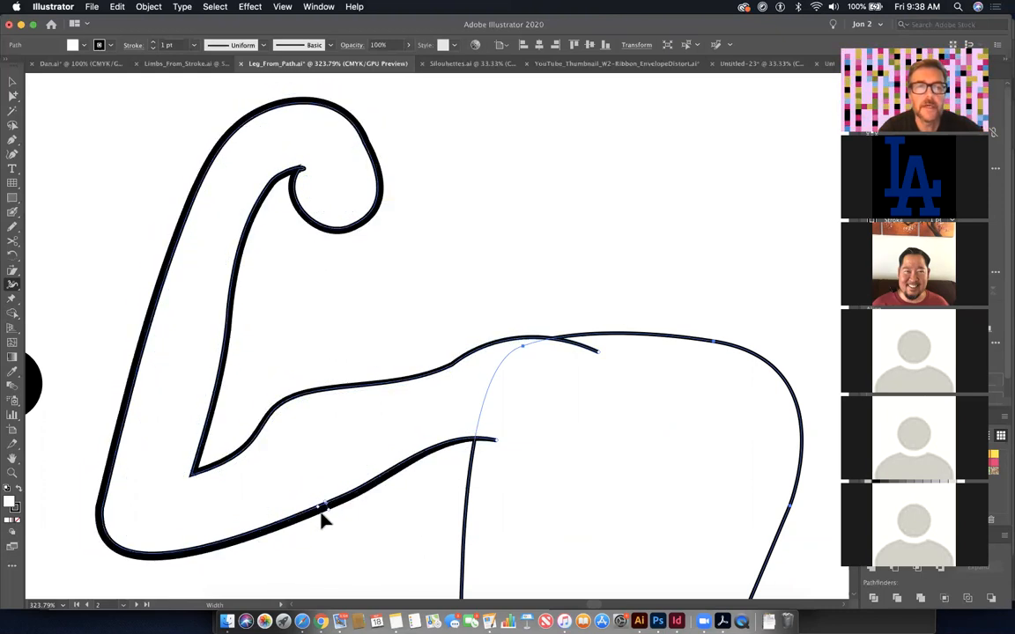
super+click(436, 269)
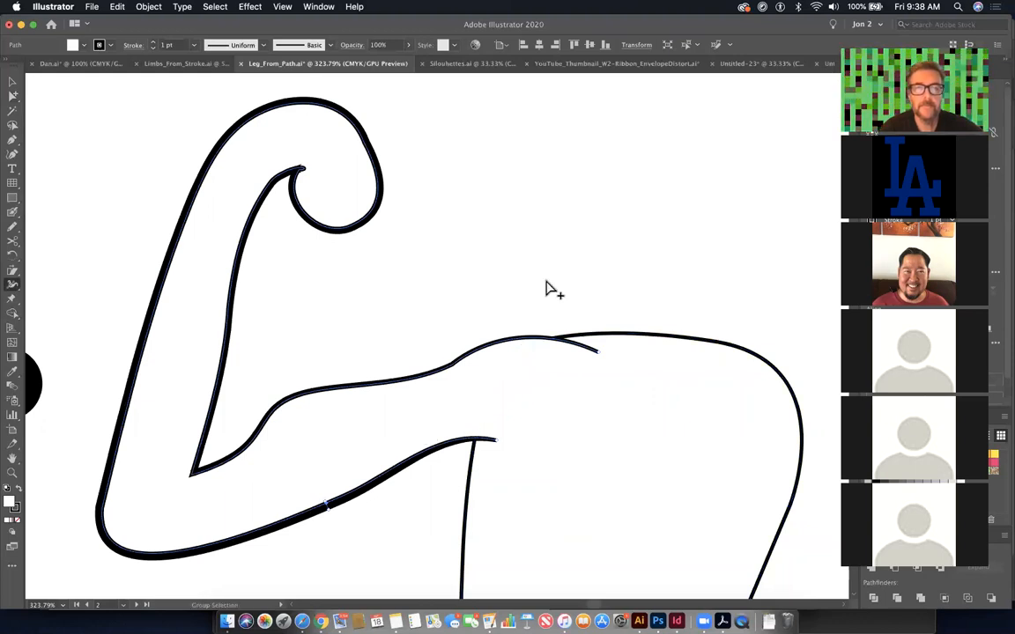
- Examine the tentacle artwork on the artboard beside the arm and torso, closely and at 100% view
key(super+minus)
key(super+minus)
key(super+minus)
key(super+minus)
key(super+minus)
key(super+minus)
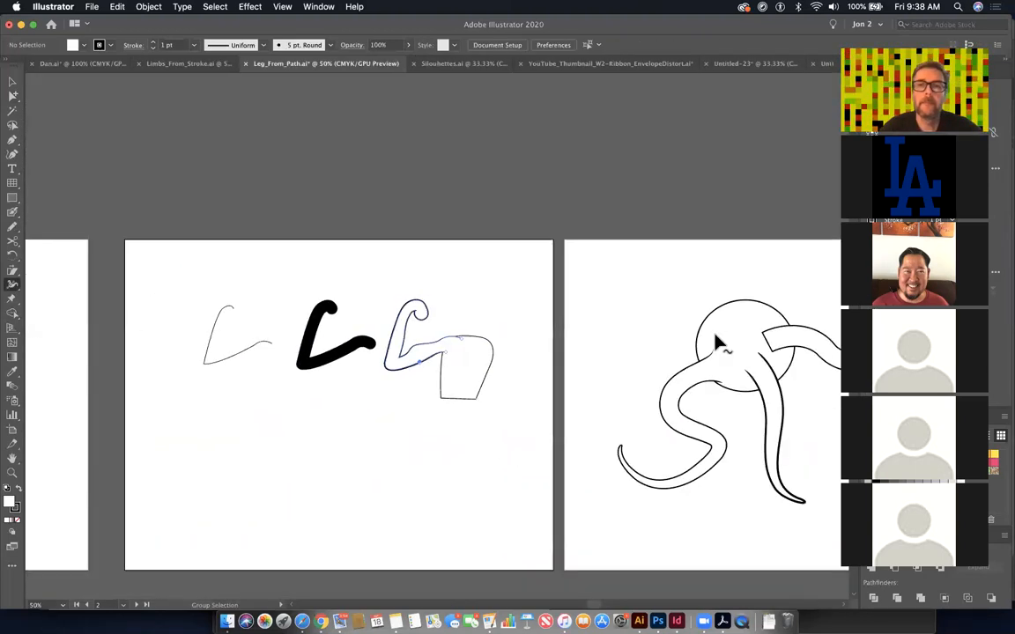
drag(749, 370, 533, 346)
drag(399, 383, 528, 441)
drag(436, 419, 440, 444)
scroll(440, 445, right, 3)
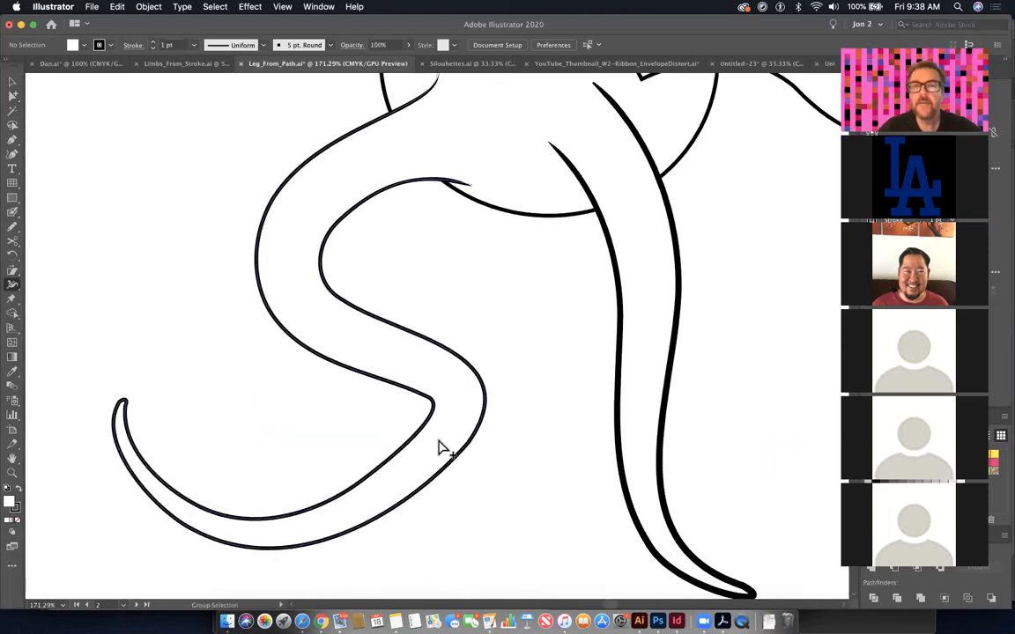
key(super+1)
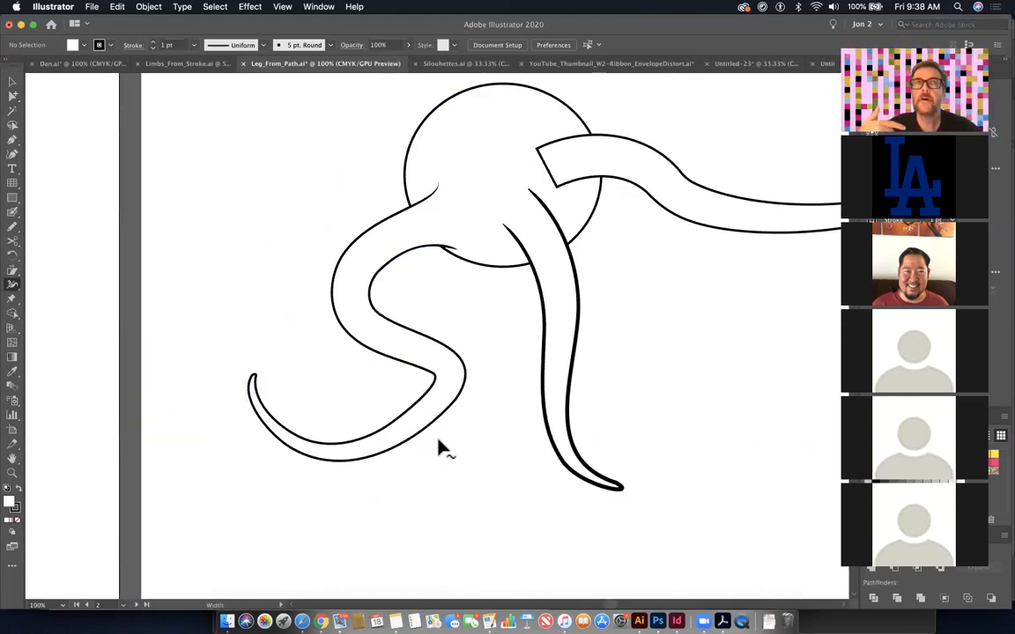
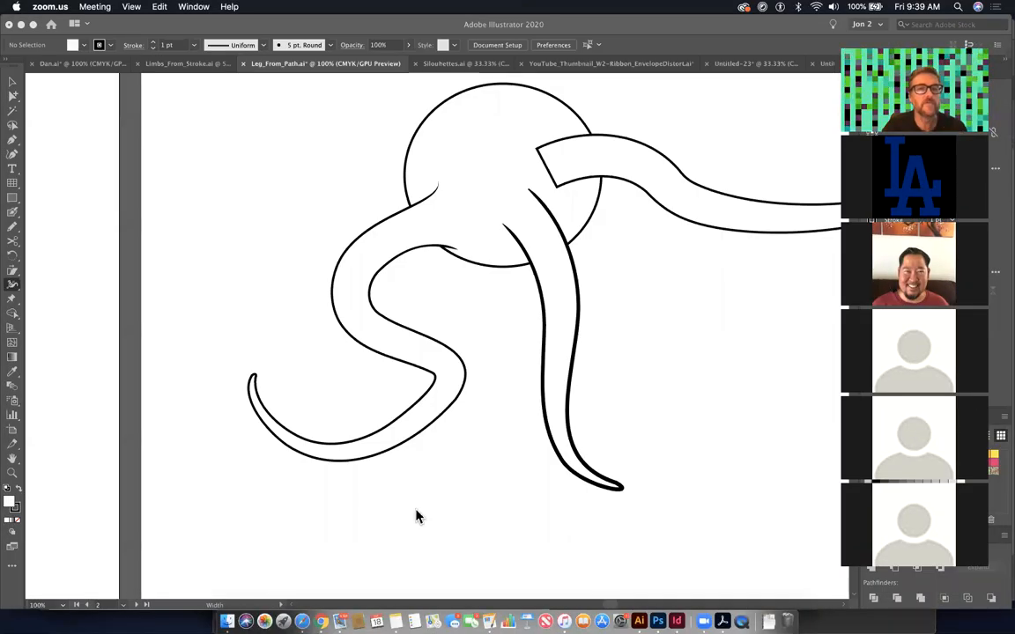
- Draw a short open S-curved path with the Pen tool in the empty space below the arm stroke stages
click(417, 512)
key(super+minus)
key(super+minus)
key(super+minus)
key(space)
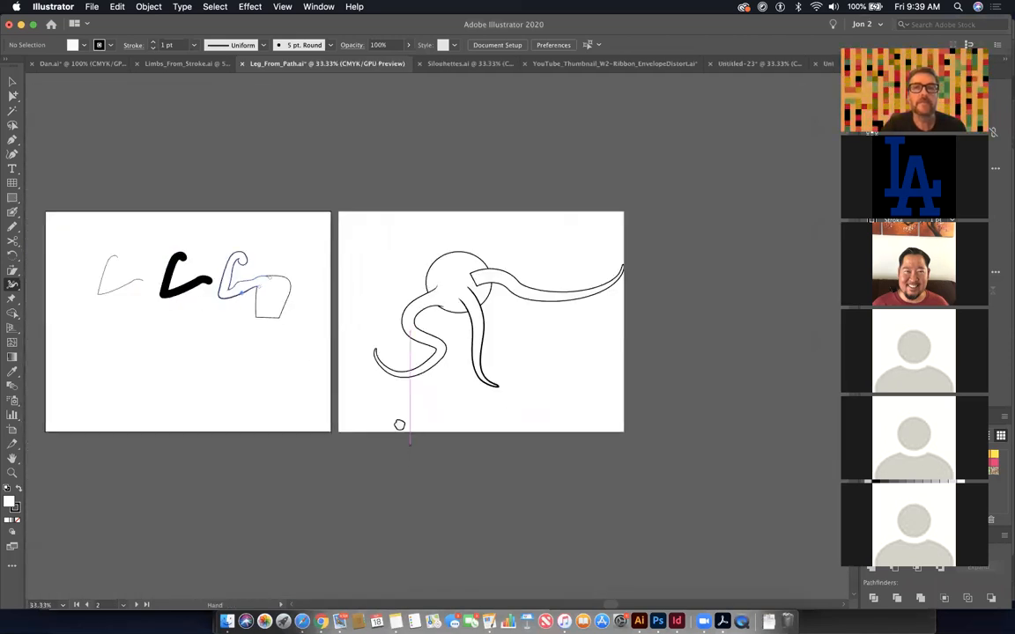
drag(399, 424, 584, 441)
drag(312, 413, 426, 384)
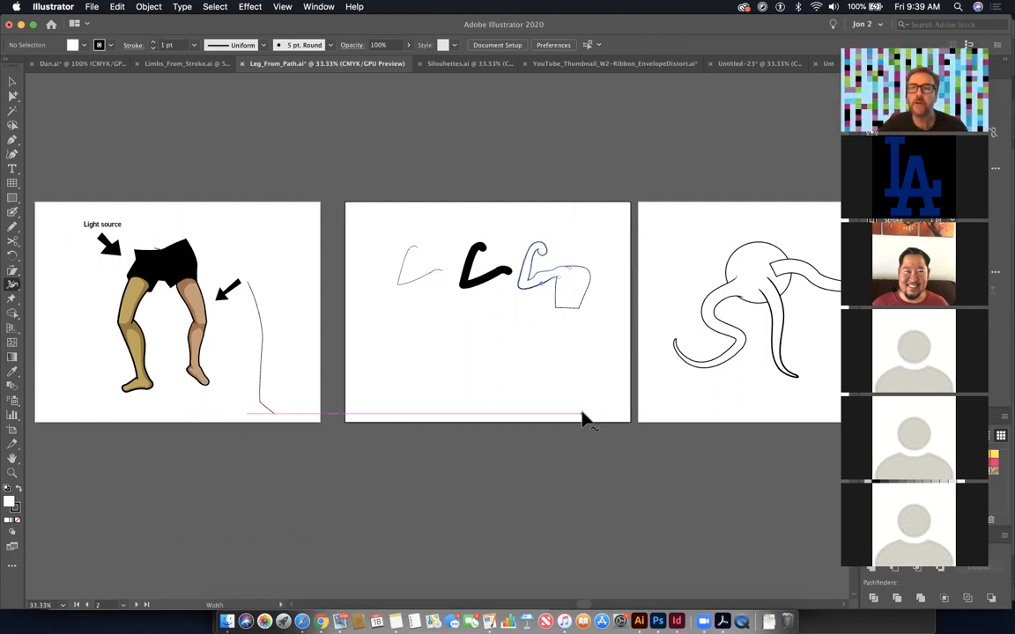
click(13, 140)
click(420, 309)
click(409, 356)
drag(419, 380, 420, 386)
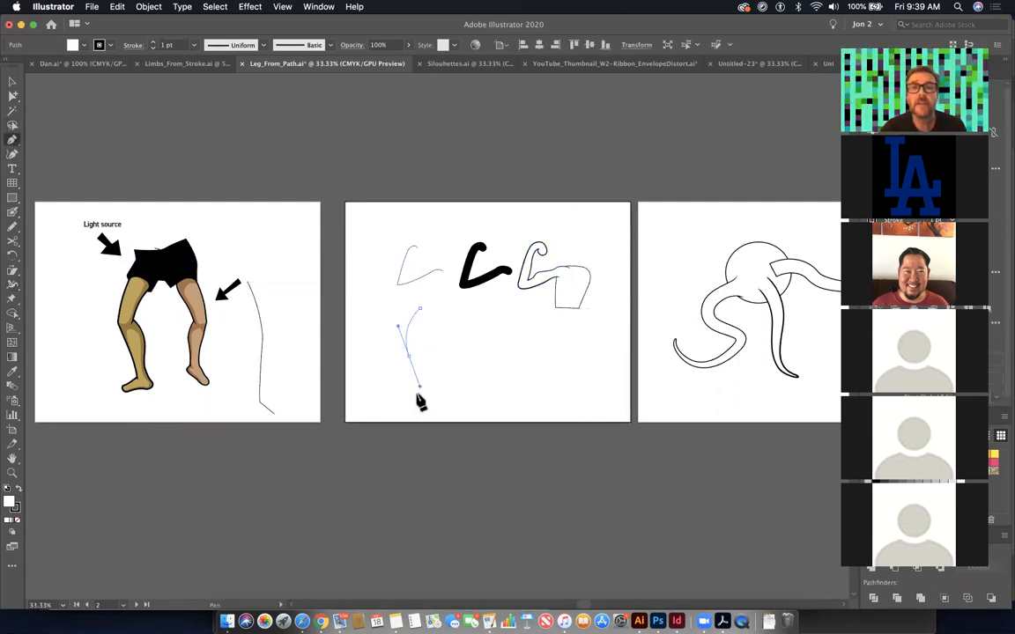
click(413, 399)
- Set the new curved path's stroke weight to 100 pt and give it round caps
click(12, 95)
click(407, 342)
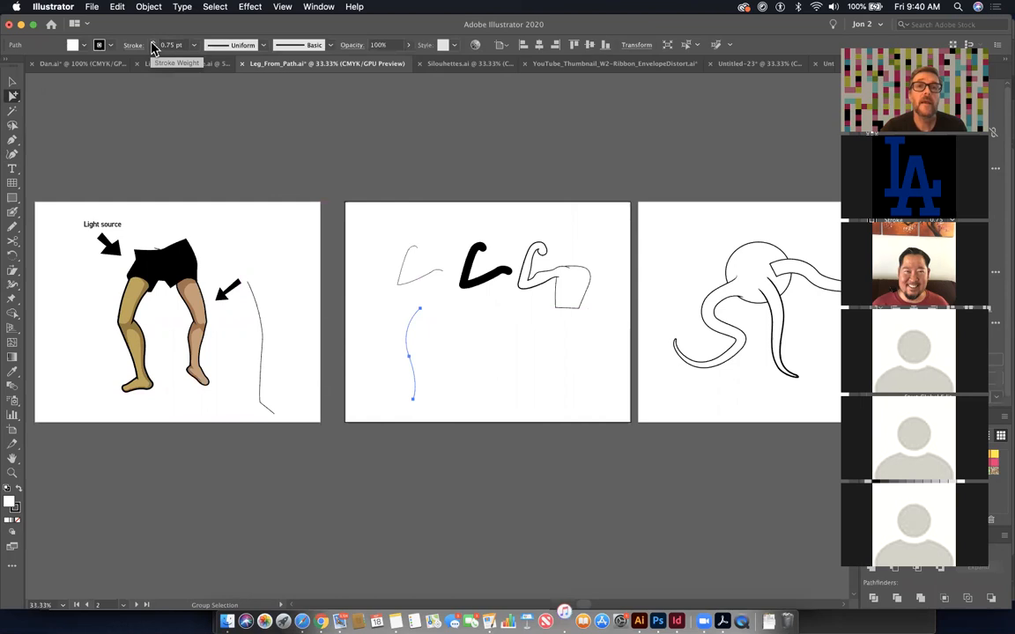
click(150, 46)
click(152, 43)
click(152, 43)
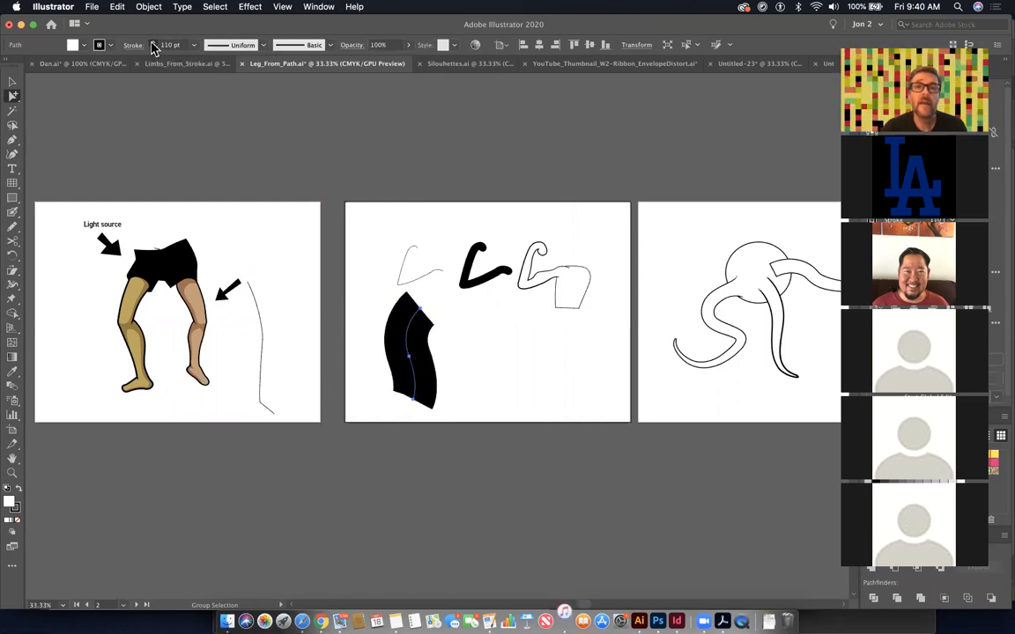
click(153, 49)
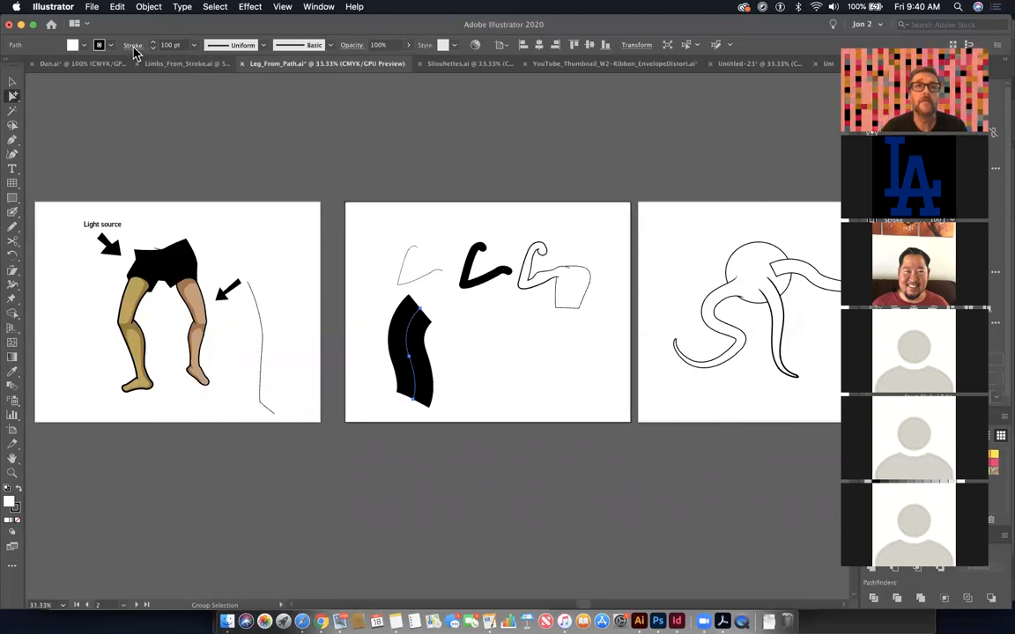
click(133, 45)
click(64, 75)
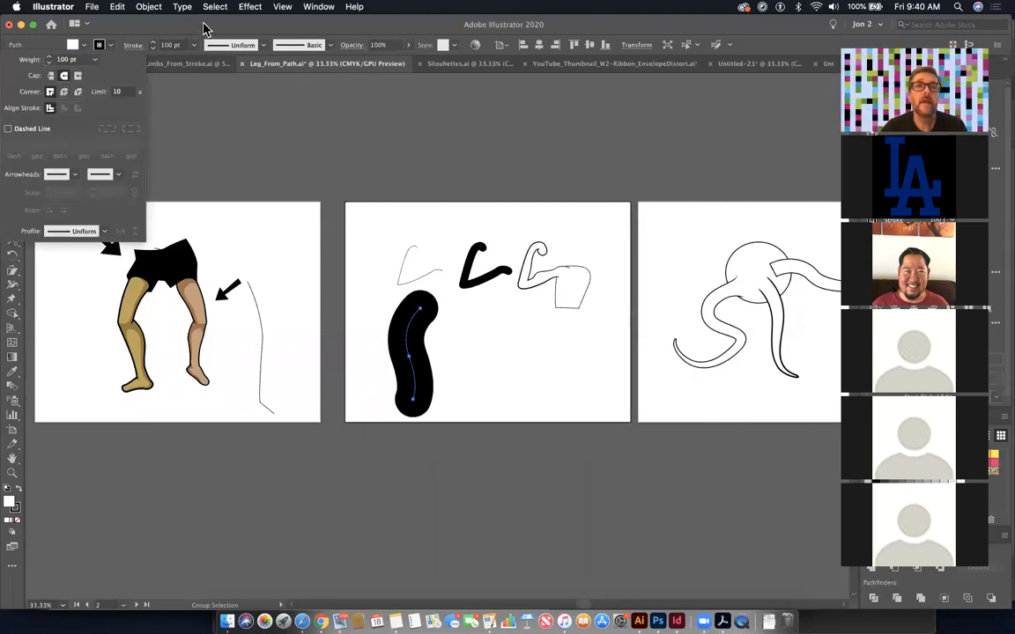
- Expand the thick rounded curve into a filled compound path and delete it
click(152, 8)
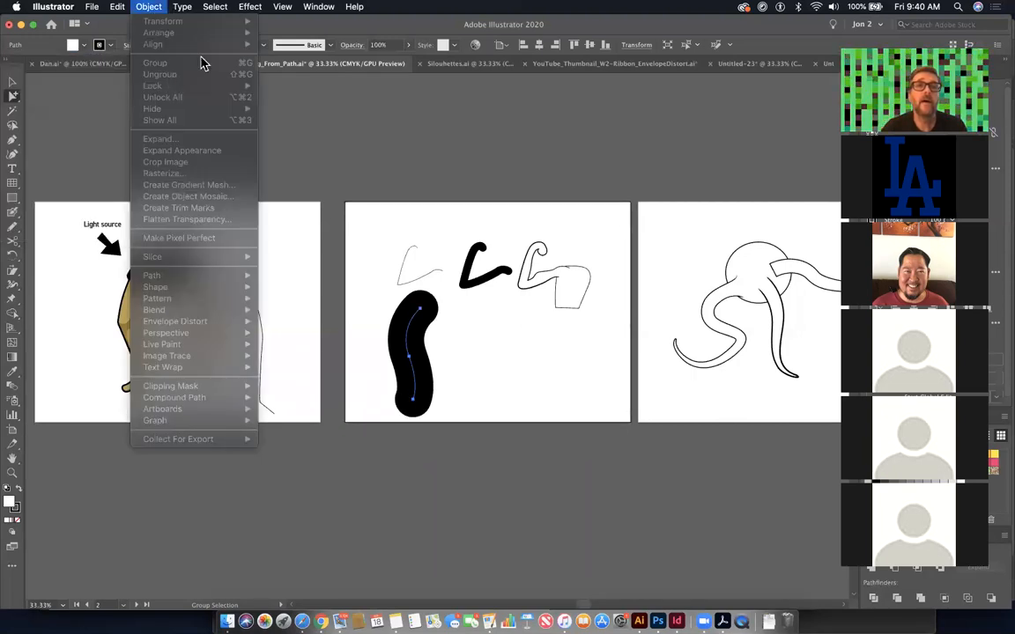
click(389, 136)
click(456, 382)
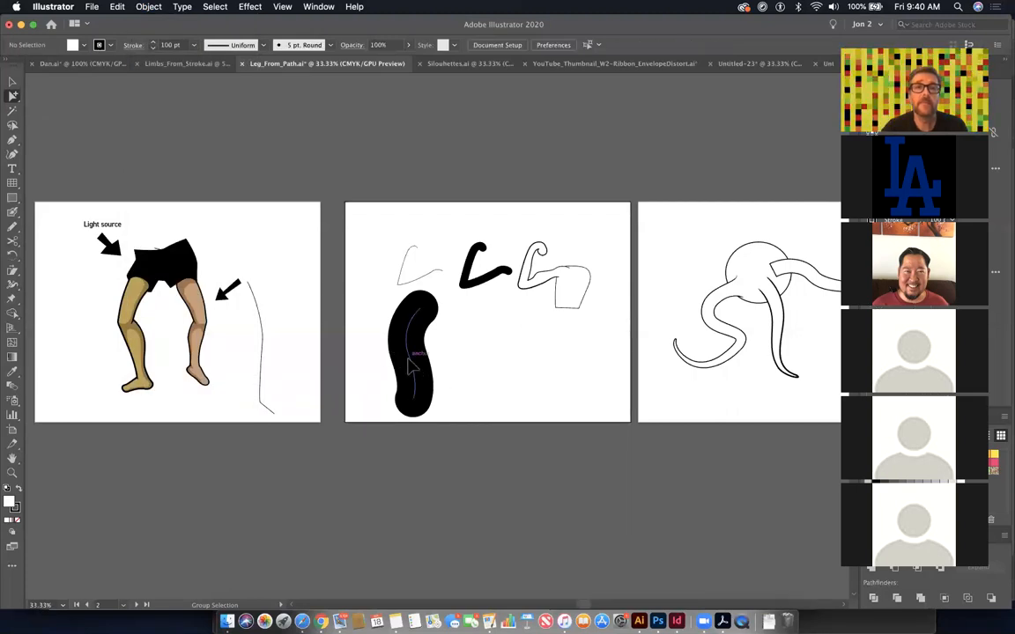
click(410, 366)
click(148, 8)
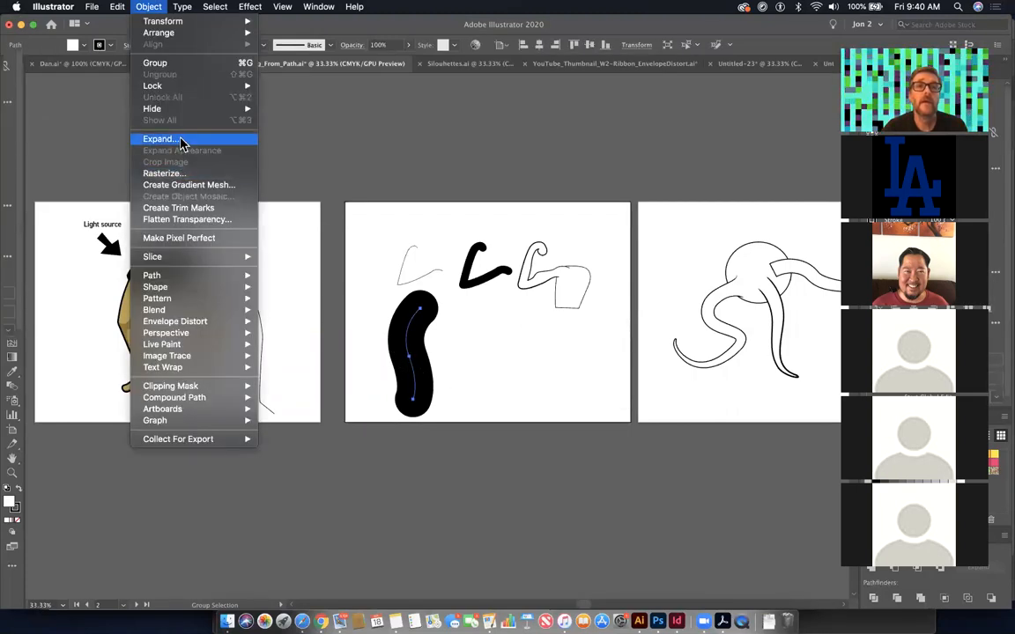
click(181, 139)
click(541, 381)
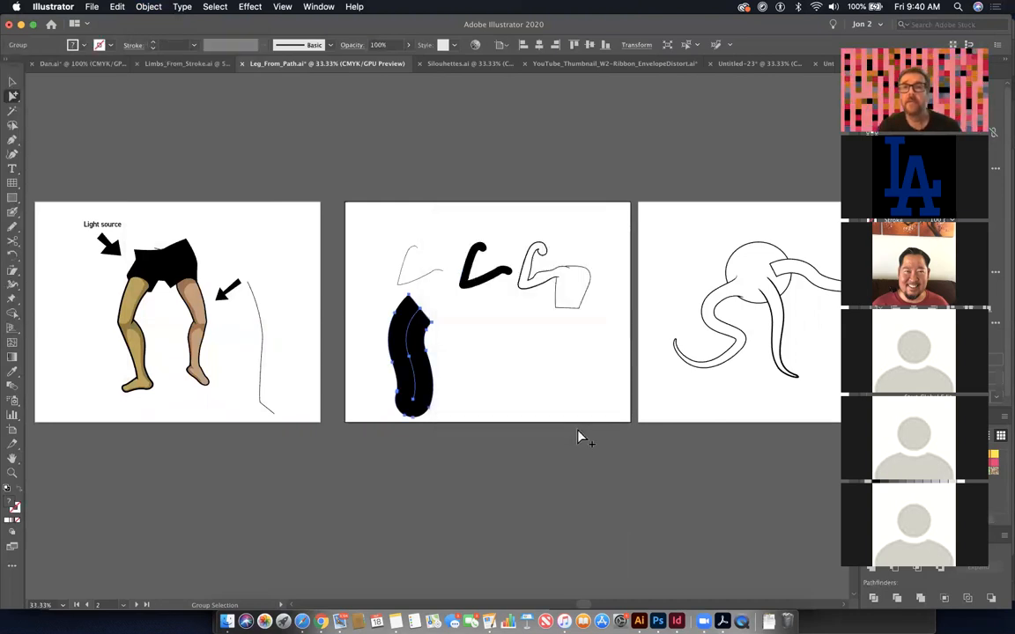
key(super+8)
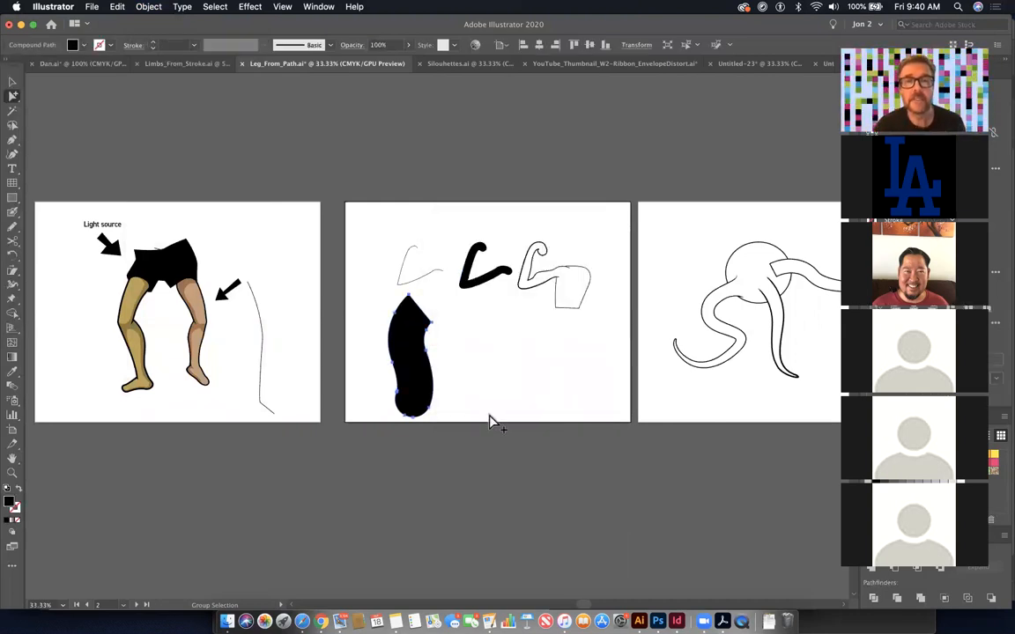
key(BackSpace)
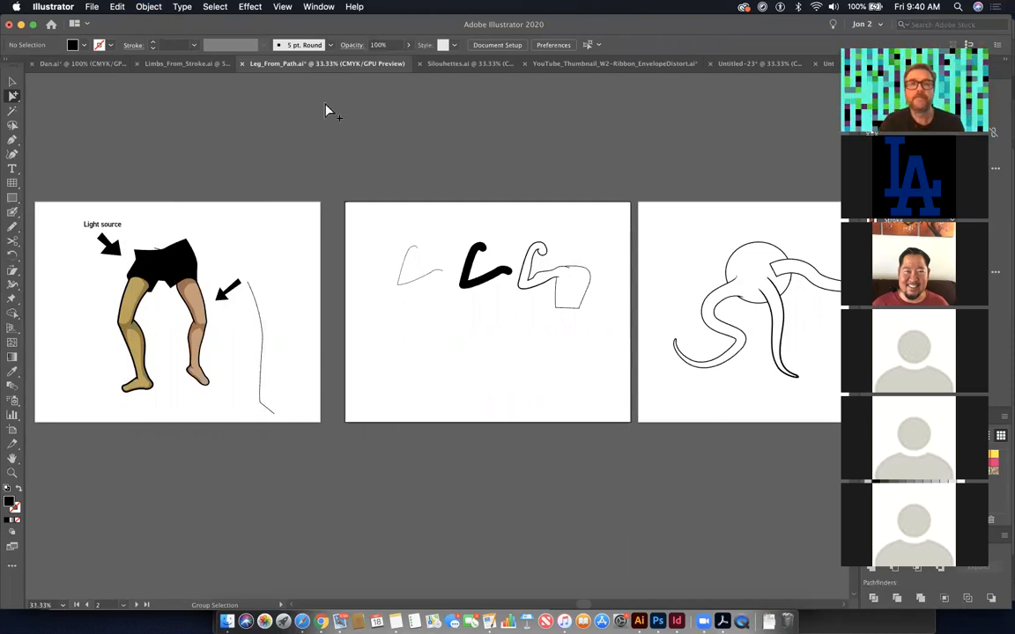
- Switch to the Silouhettes.ai document and deselect everything to view the horse silhouette
click(451, 66)
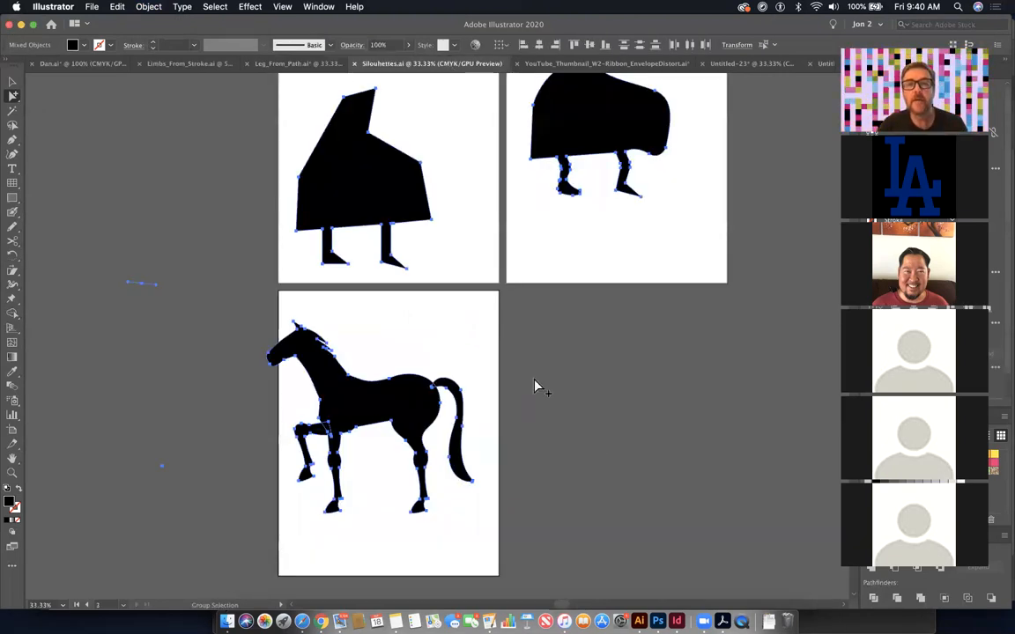
click(533, 386)
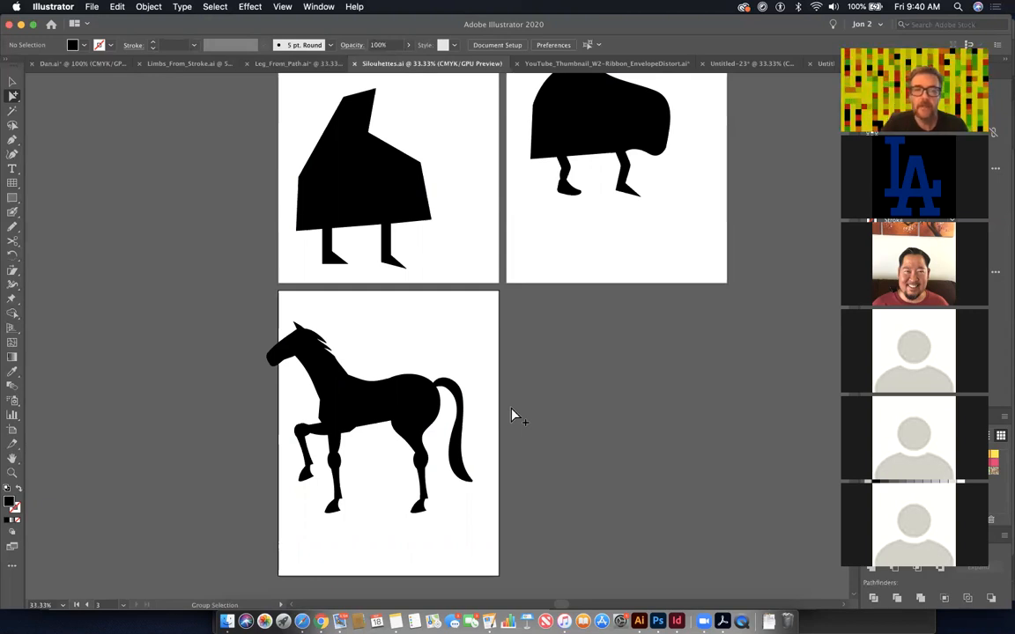
- Create a 17 x 11 in Tabloid document and delete its extra artboards, keeping only Artboard 1
key(super+n)
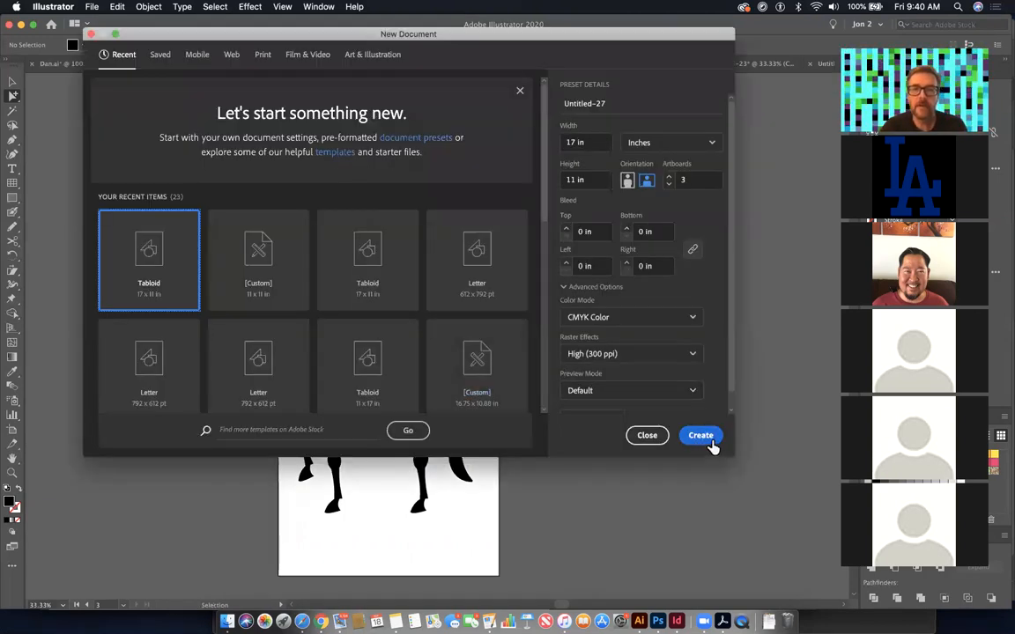
click(712, 443)
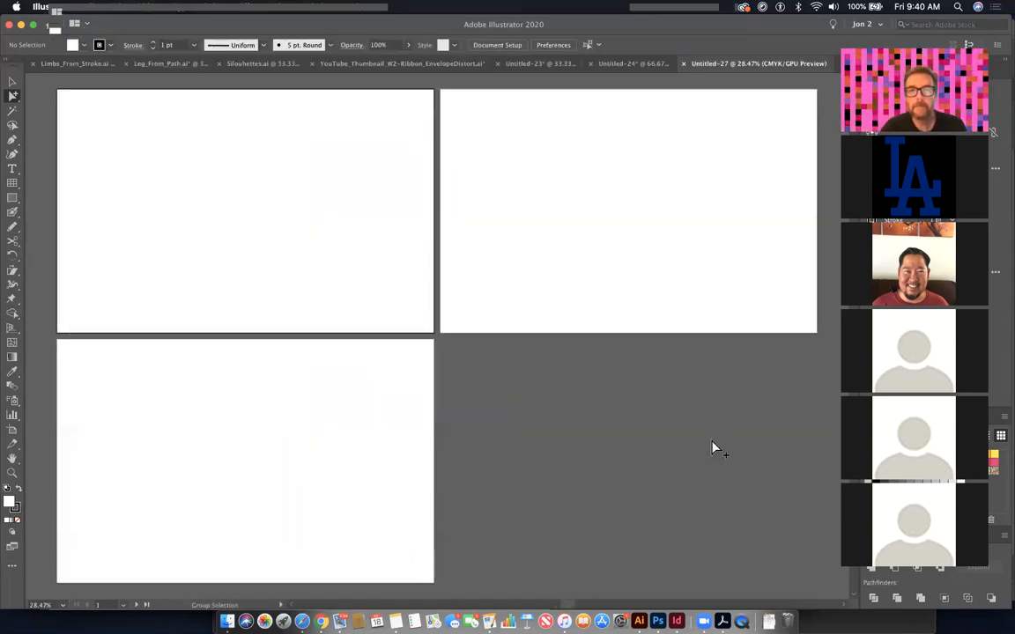
click(12, 429)
click(220, 444)
key(Delete)
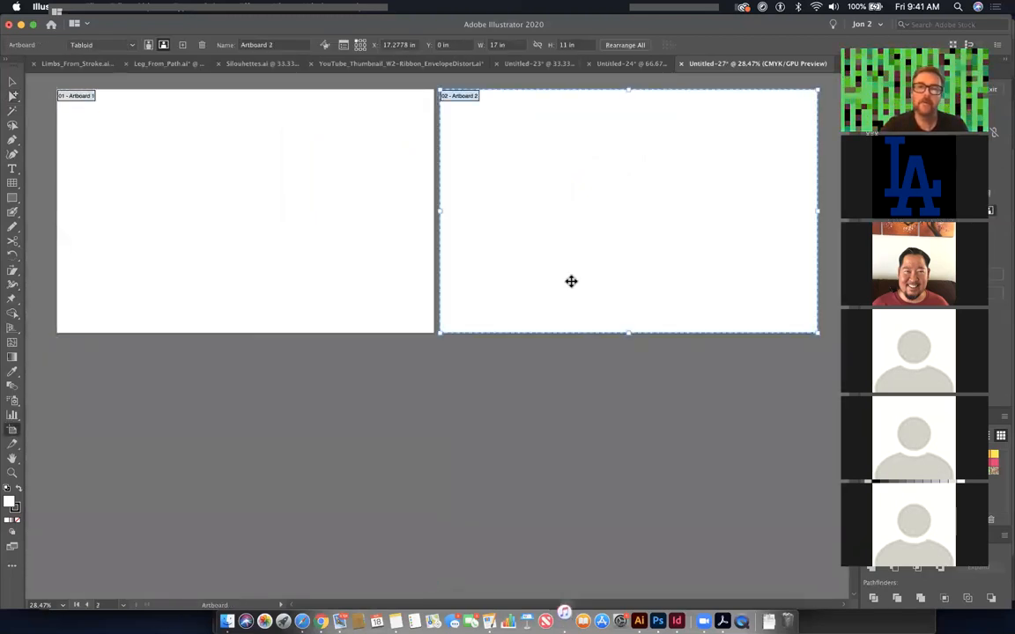
key(Delete)
key(super+0)
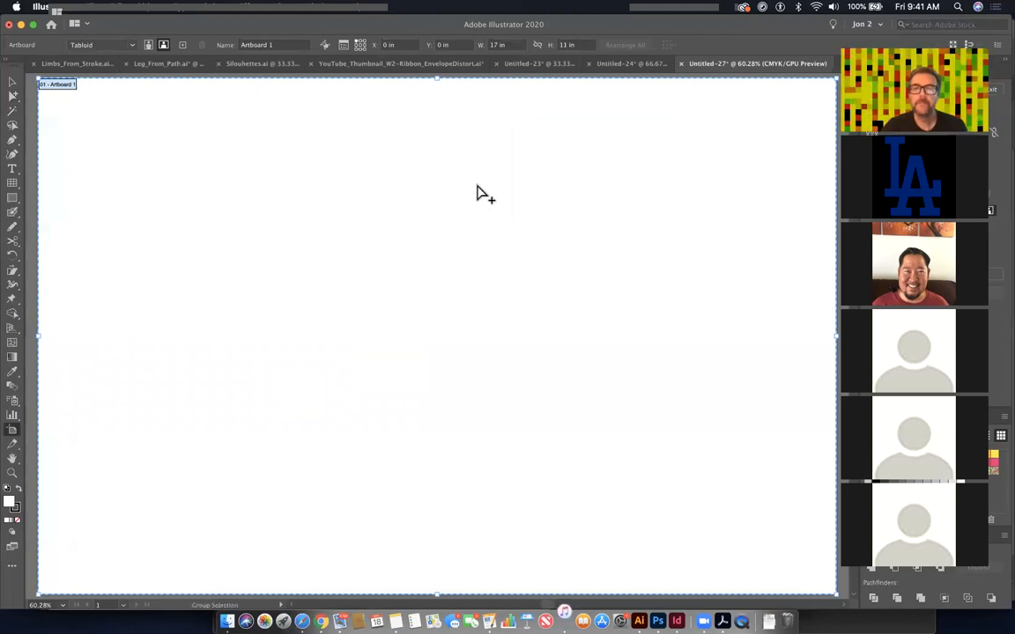
- Set the fill to black and the stroke to None using a temporary rectangle, and delete that rectangle
click(12, 84)
click(11, 198)
drag(12, 201, 54, 205)
drag(310, 257, 429, 398)
click(13, 95)
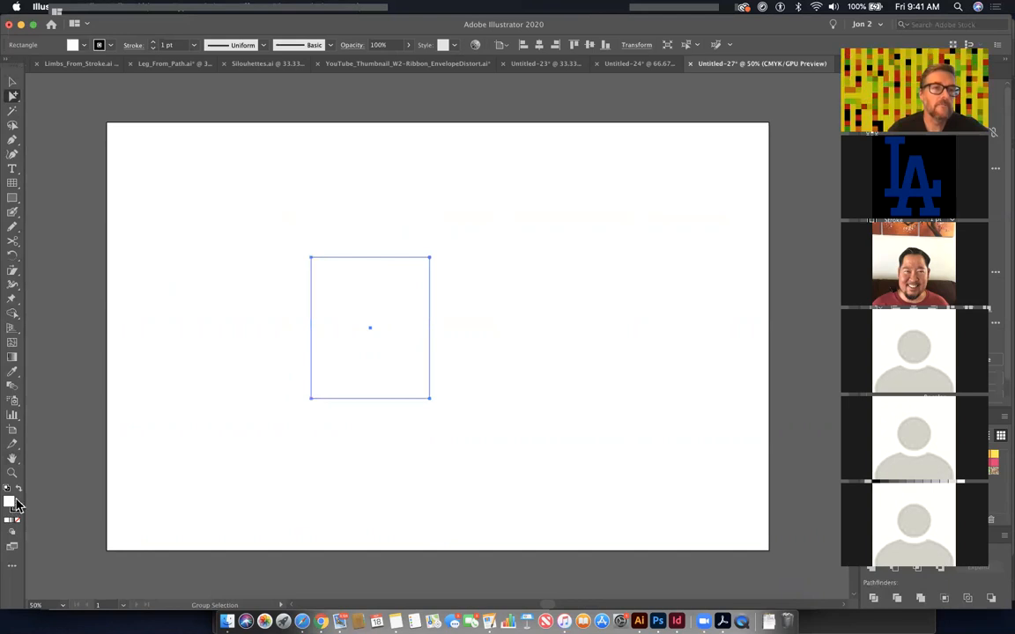
click(17, 490)
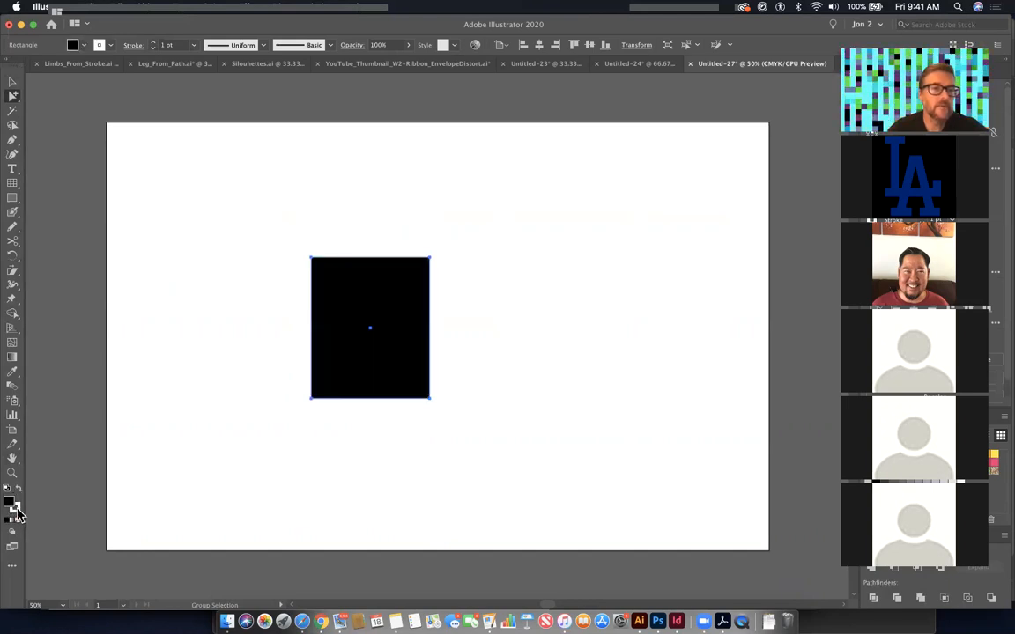
click(16, 511)
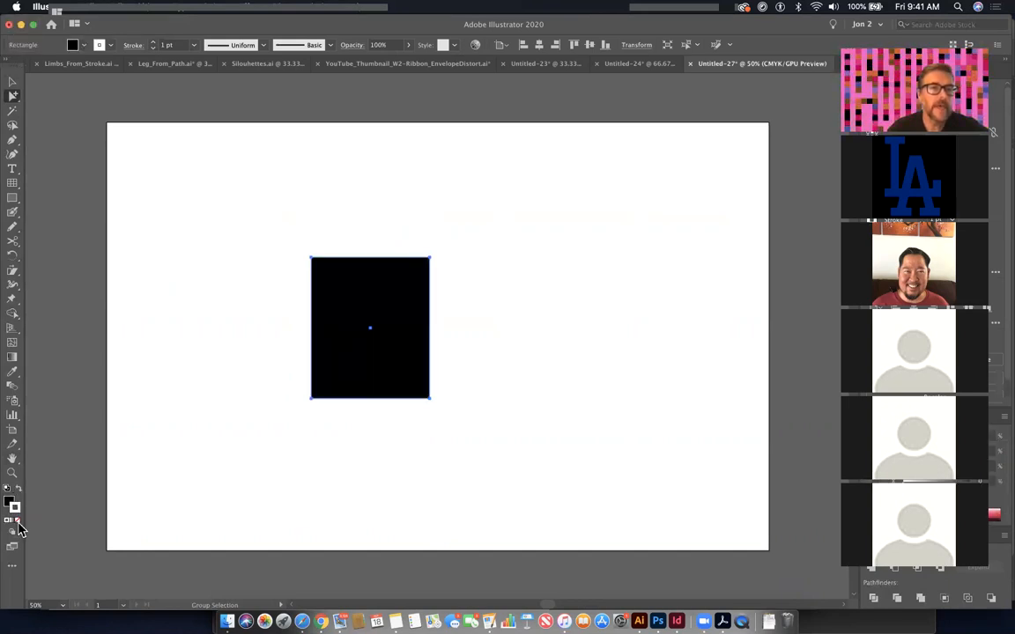
click(19, 521)
key(Delete)
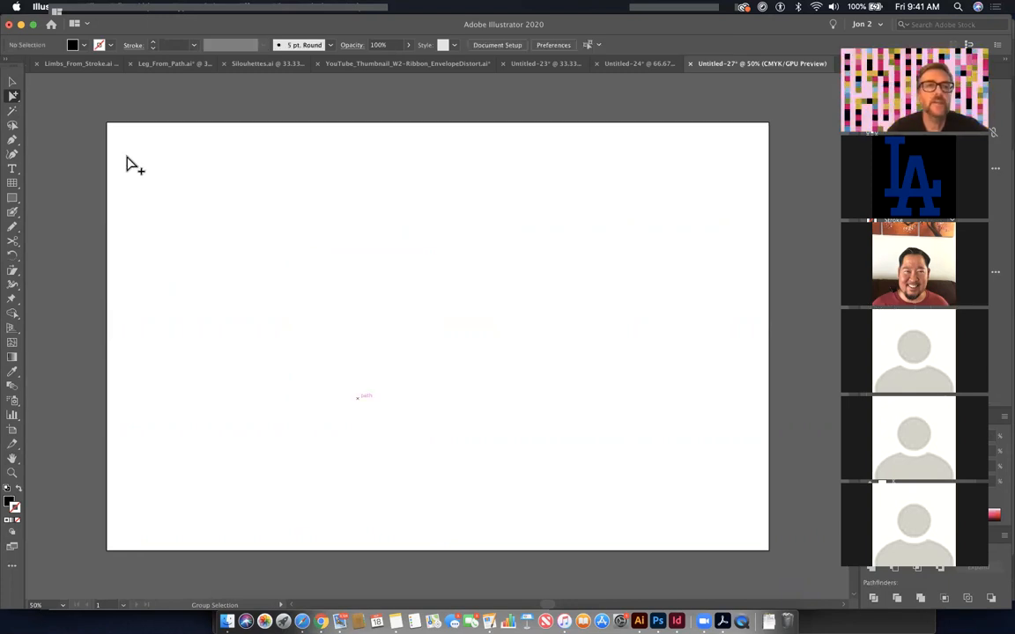
- Draw a closed straight-sided body silhouette with the Pen tool, with a pointed head, notched sides and a flat base
click(12, 139)
click(346, 157)
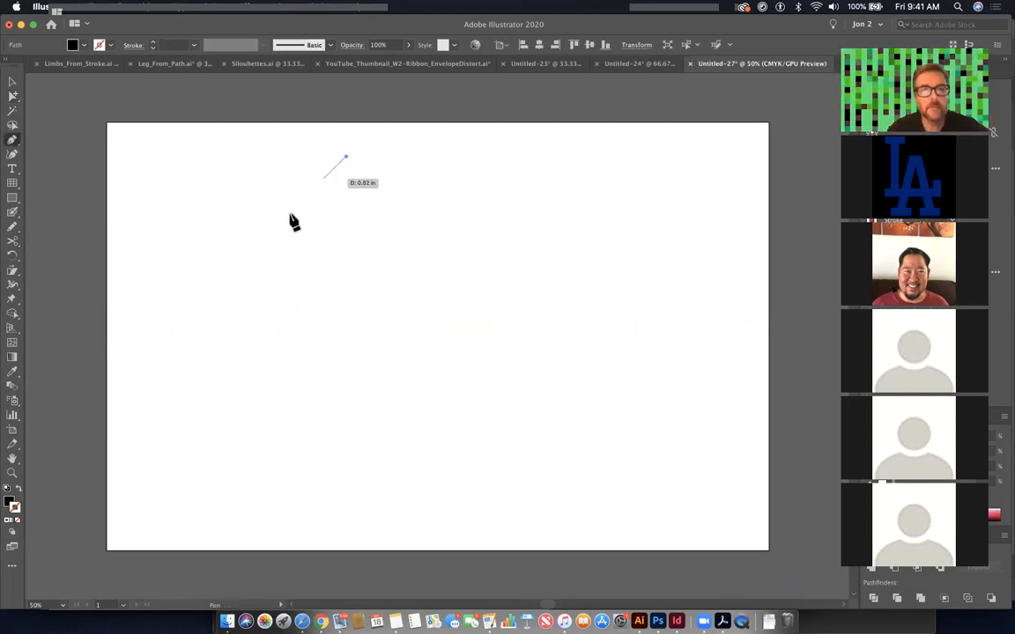
click(291, 213)
click(313, 313)
click(258, 402)
click(290, 505)
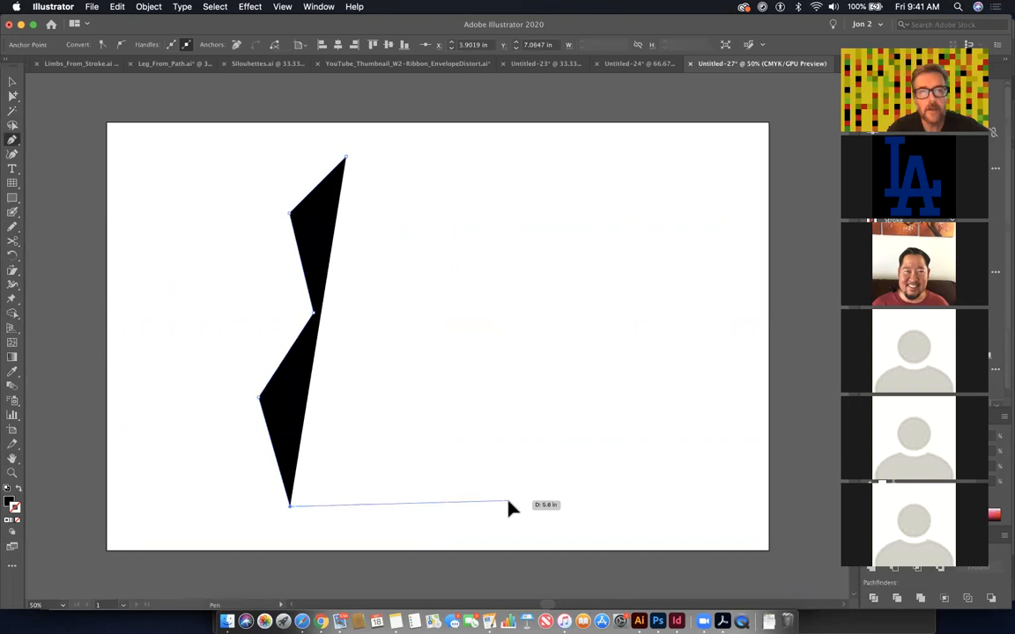
click(508, 499)
click(410, 417)
click(494, 361)
click(486, 264)
click(410, 247)
click(411, 207)
click(359, 161)
click(346, 158)
super+click(661, 322)
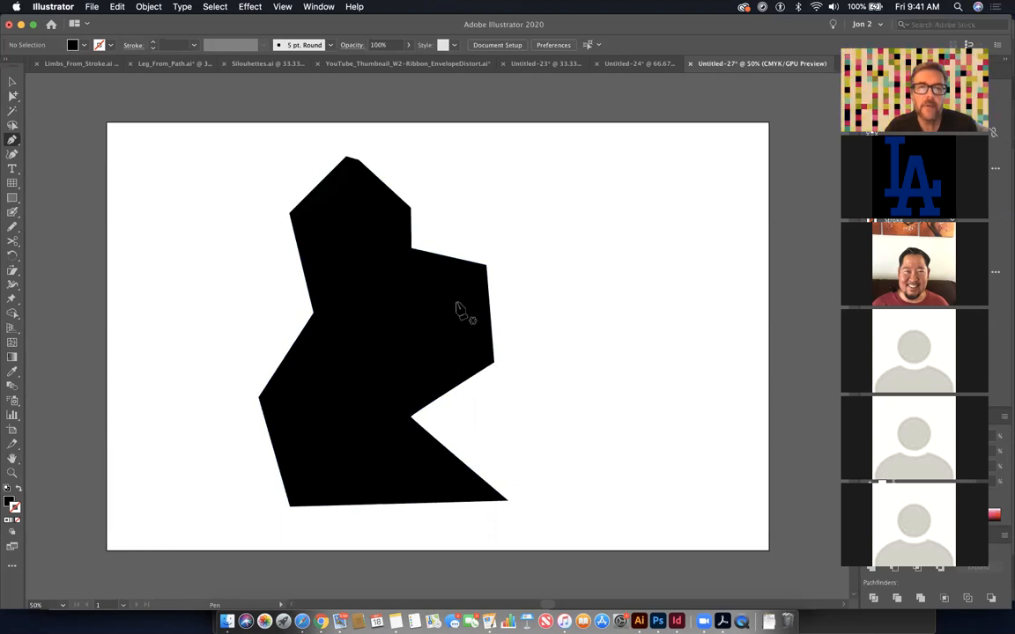
- Move the inward notch anchor on the silhouette's lower right side outward to make the notch shallower
drag(12, 95, 68, 98)
drag(480, 427, 357, 393)
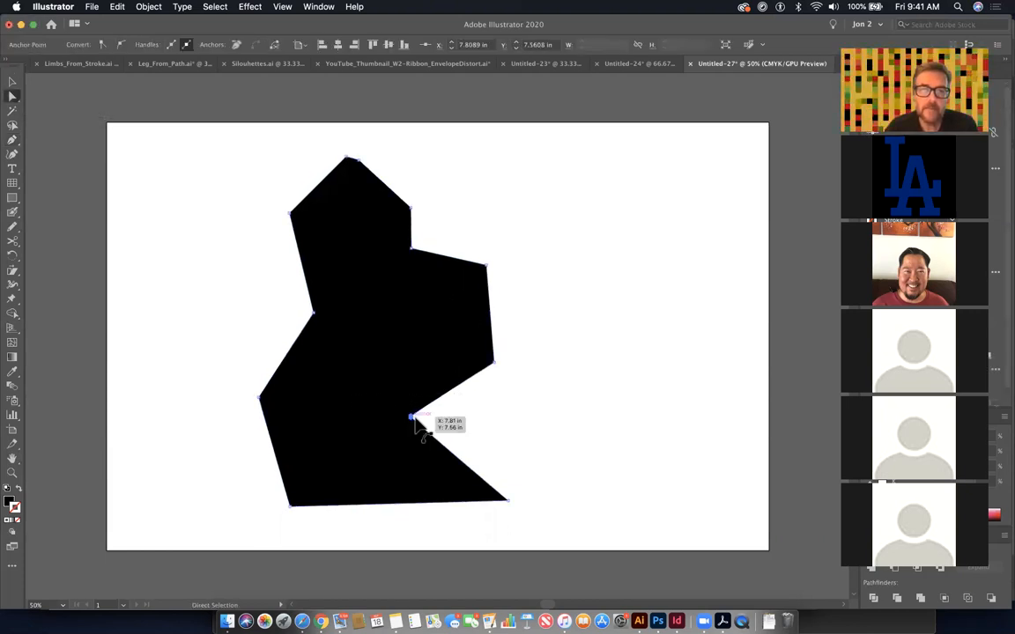
drag(411, 417, 454, 415)
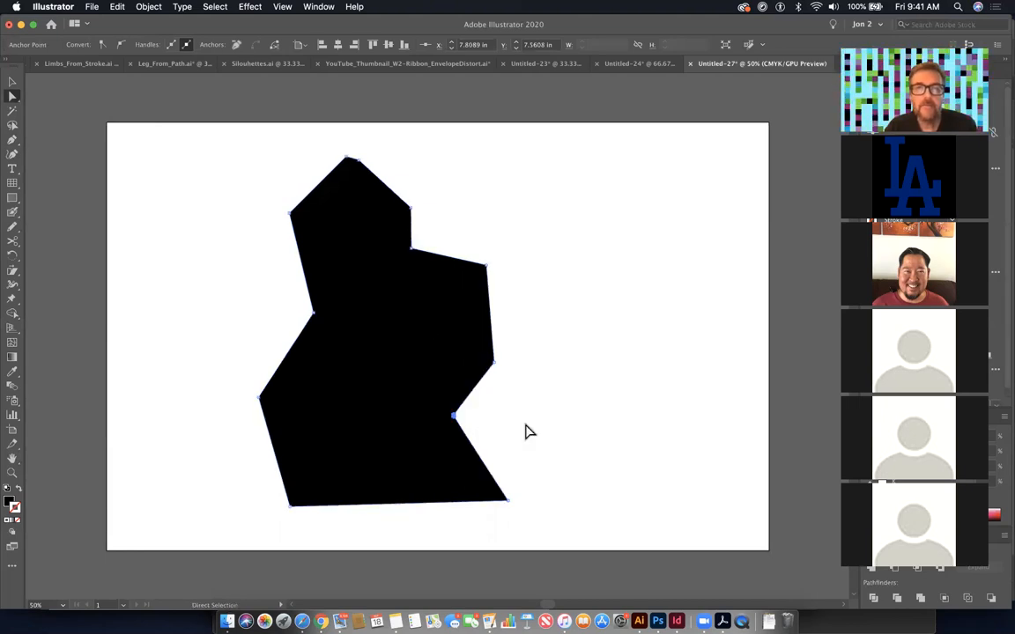
- Add three anchors near the left end of the silhouette's base and pull the middle one up to cut a narrow leg gap
click(12, 142)
click(314, 506)
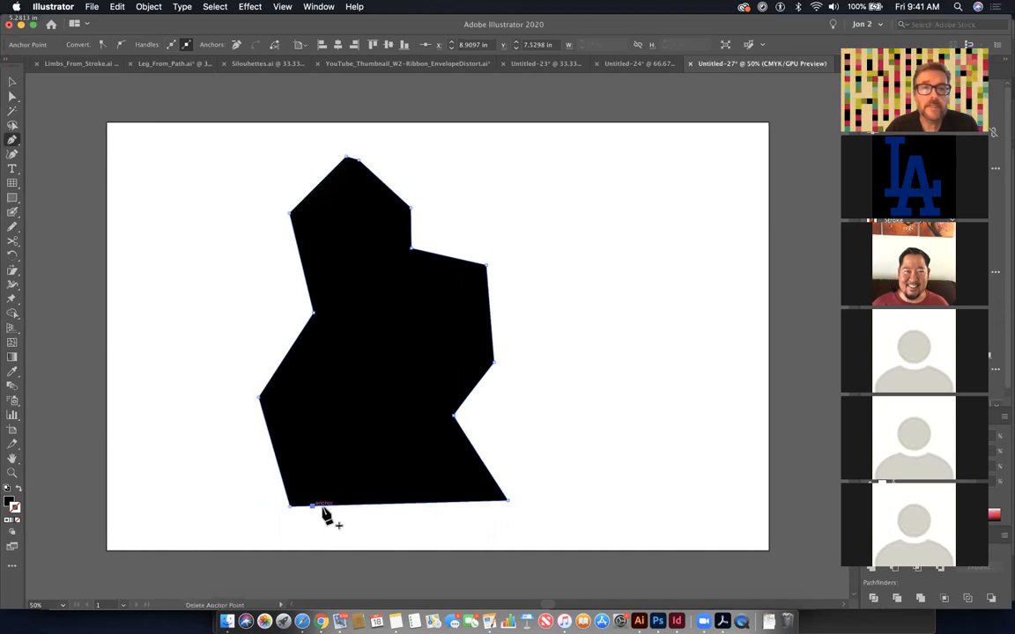
click(353, 505)
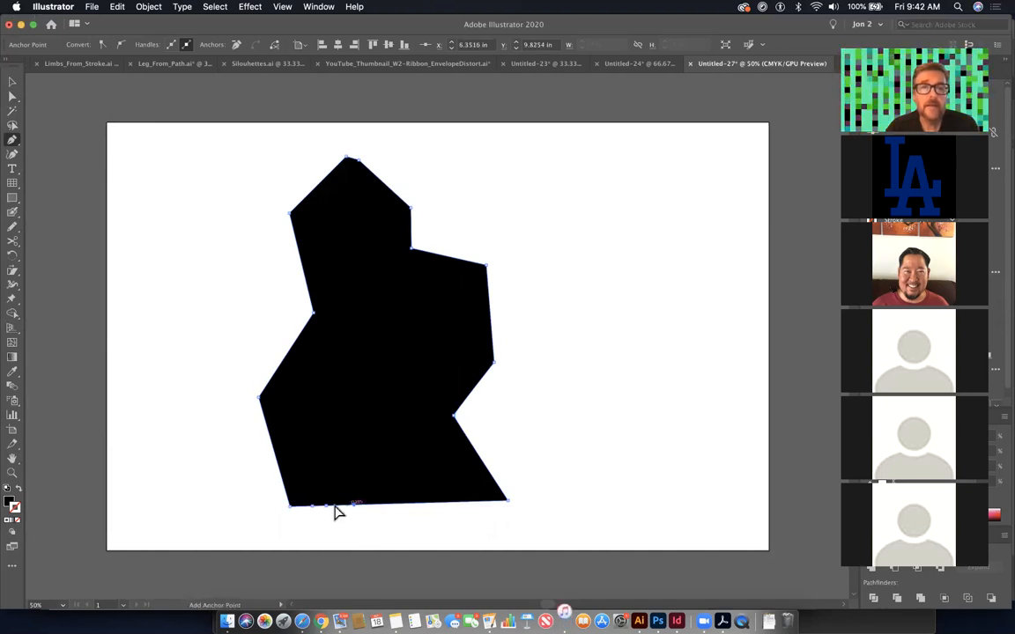
drag(326, 505, 287, 408)
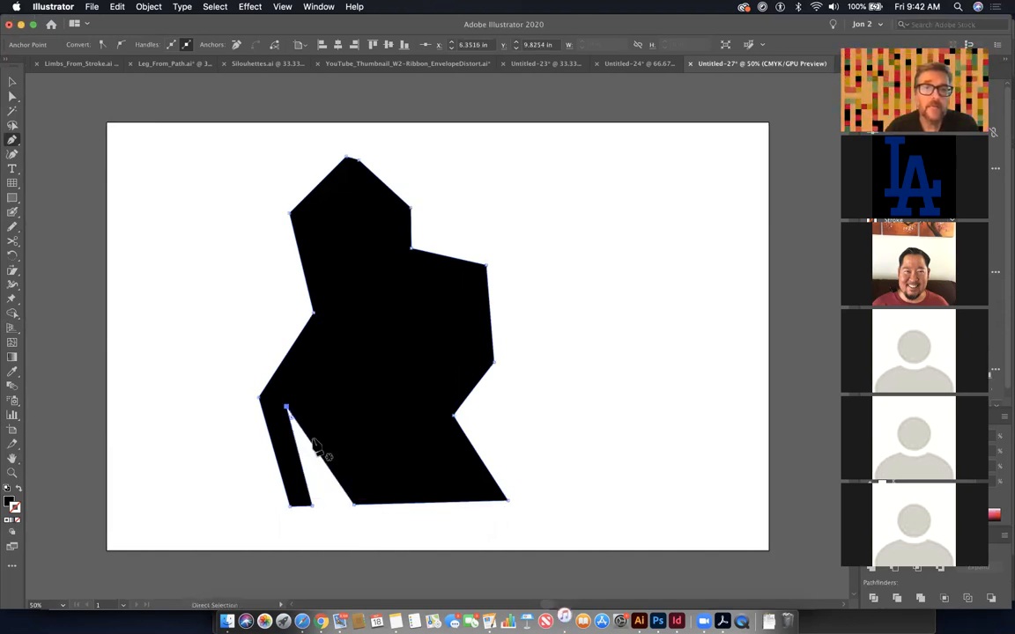
- Add anchors on the leg gap's inner edge and the silhouette's front edge, moving them to form a sleeve and indent the waist and neck
click(314, 446)
mouse_move(314, 446)
mouse_down()
mouse_move(324, 352)
mouse_move(332, 397)
mouse_move(310, 426)
mouse_up()
click(308, 399)
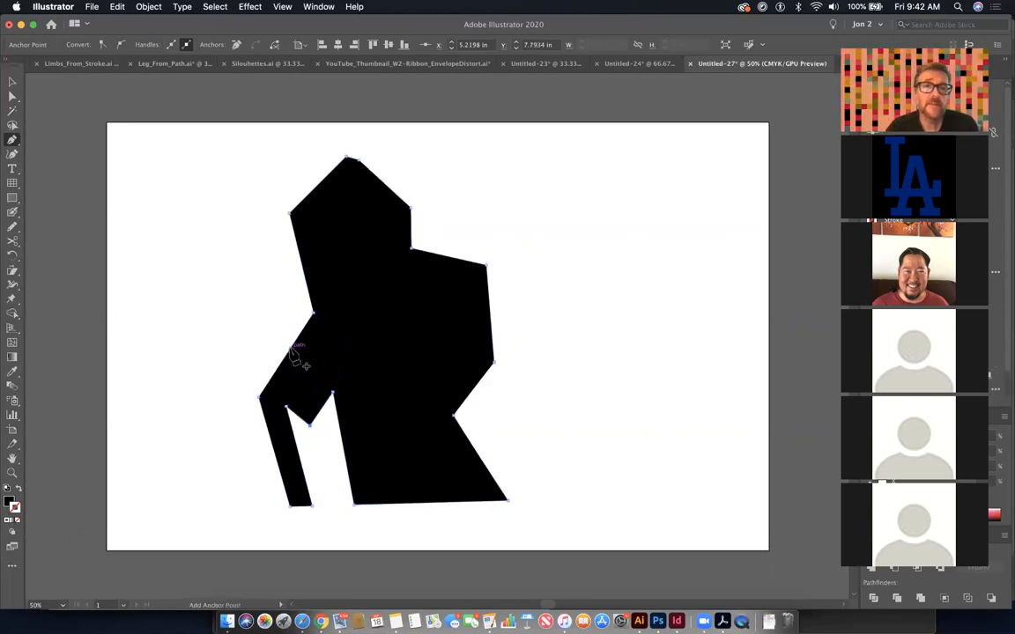
drag(291, 354, 316, 349)
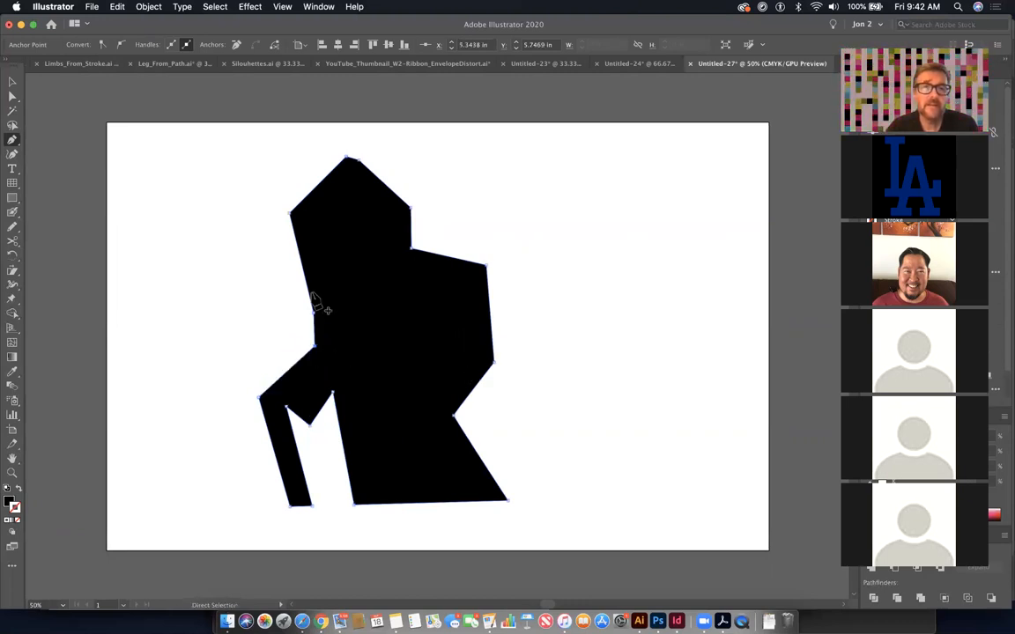
drag(317, 295, 335, 284)
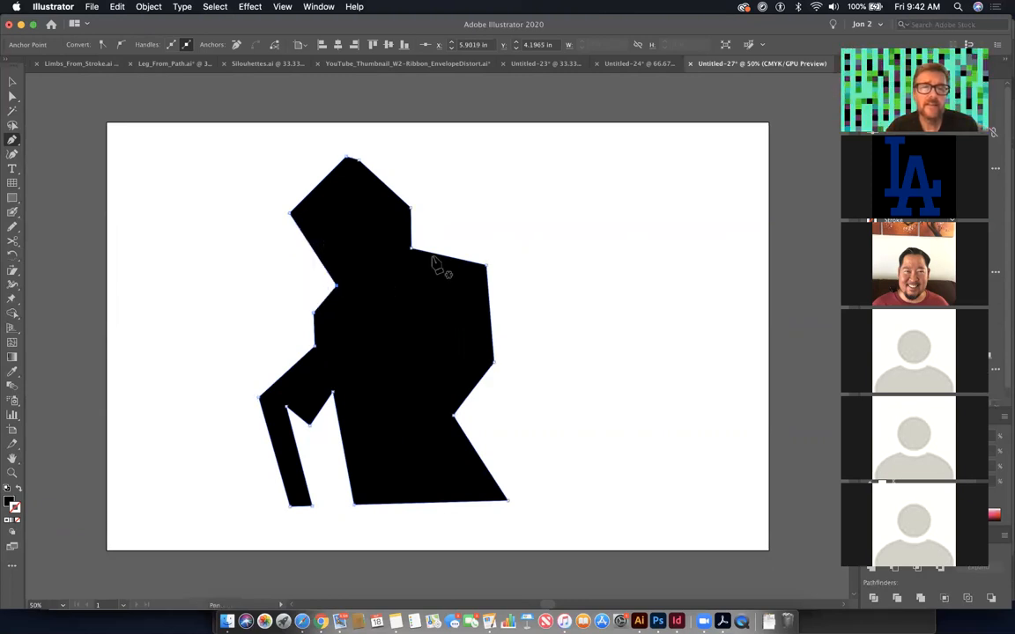
- Move the rear shoulder anchor inward, raise the lower-back notch, and shift the robe's two base corners down and outward
drag(488, 264, 472, 264)
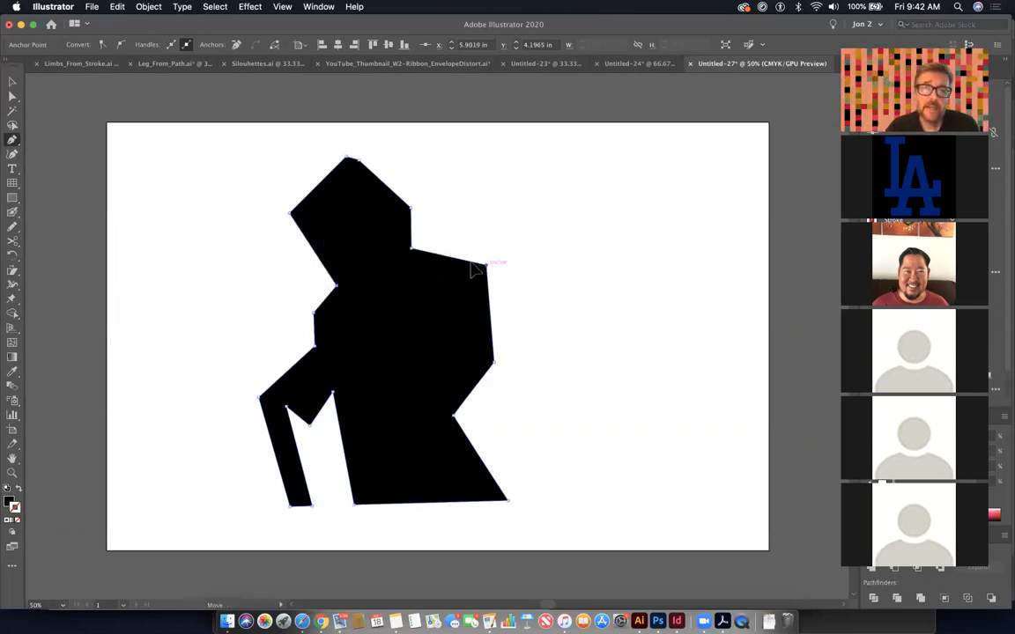
drag(454, 421, 469, 388)
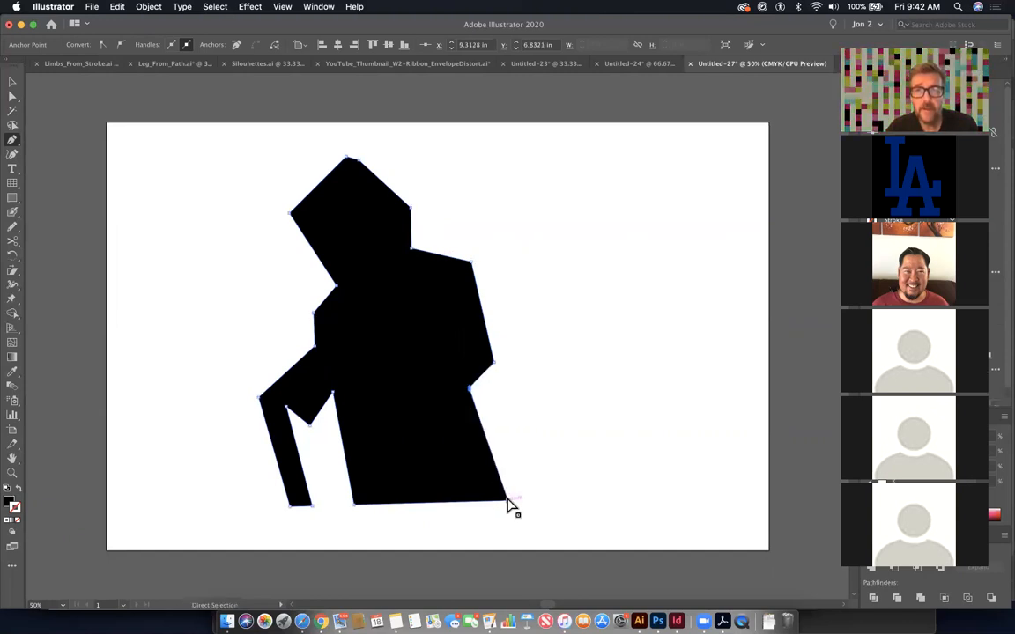
drag(510, 504, 528, 508)
mouse_move(355, 505)
mouse_down()
mouse_move(361, 529)
mouse_move(356, 509)
mouse_up()
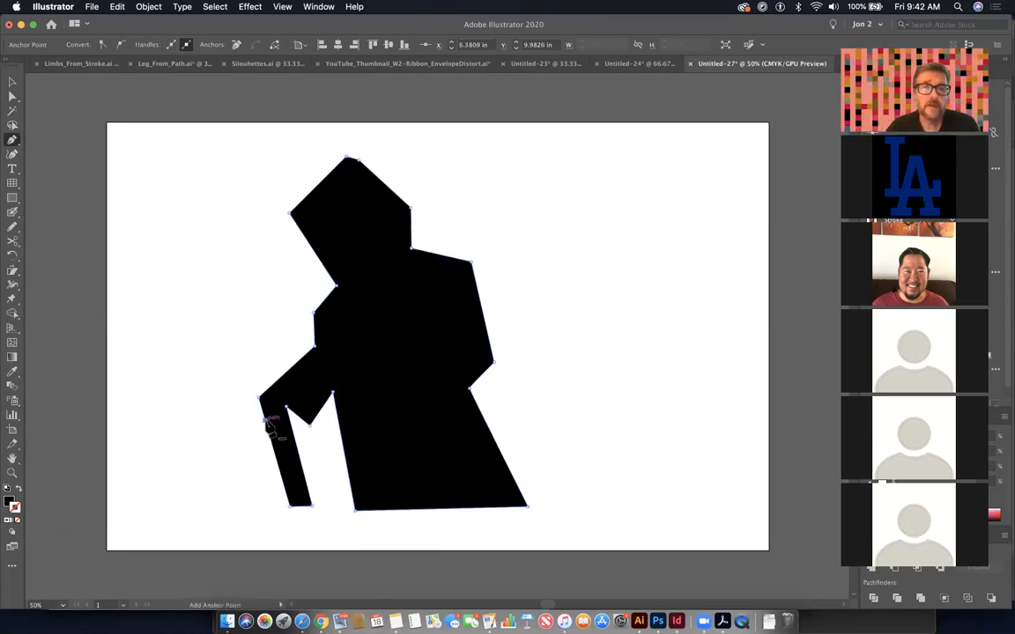
- Add anchors near the top of the narrow leg and move them to shape it into a bent cane below the sleeve
drag(265, 420, 270, 403)
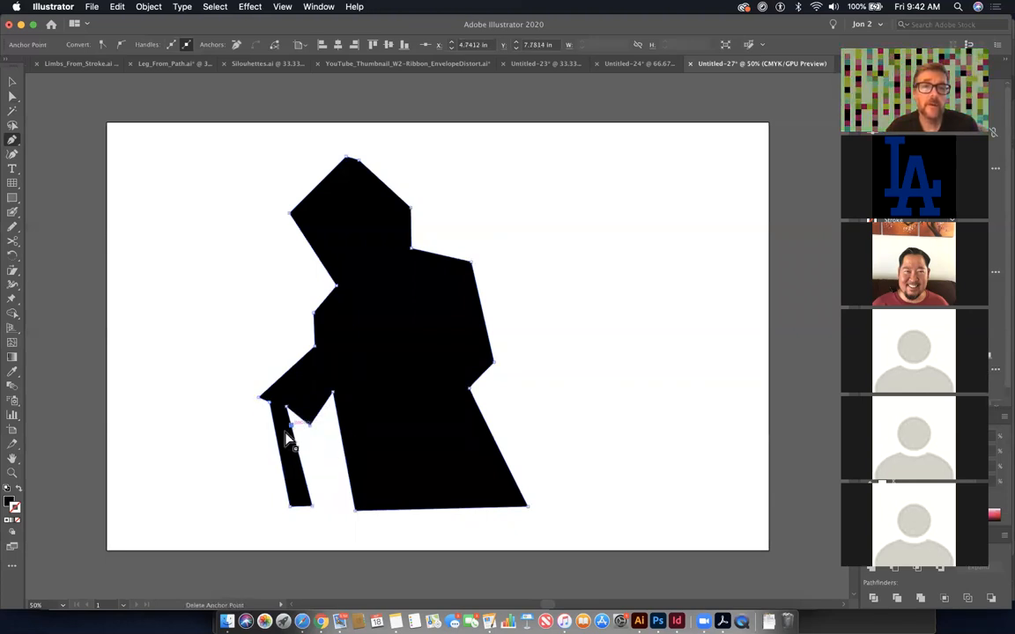
click(275, 429)
mouse_move(275, 429)
mouse_down()
mouse_move(264, 430)
mouse_move(282, 431)
mouse_up()
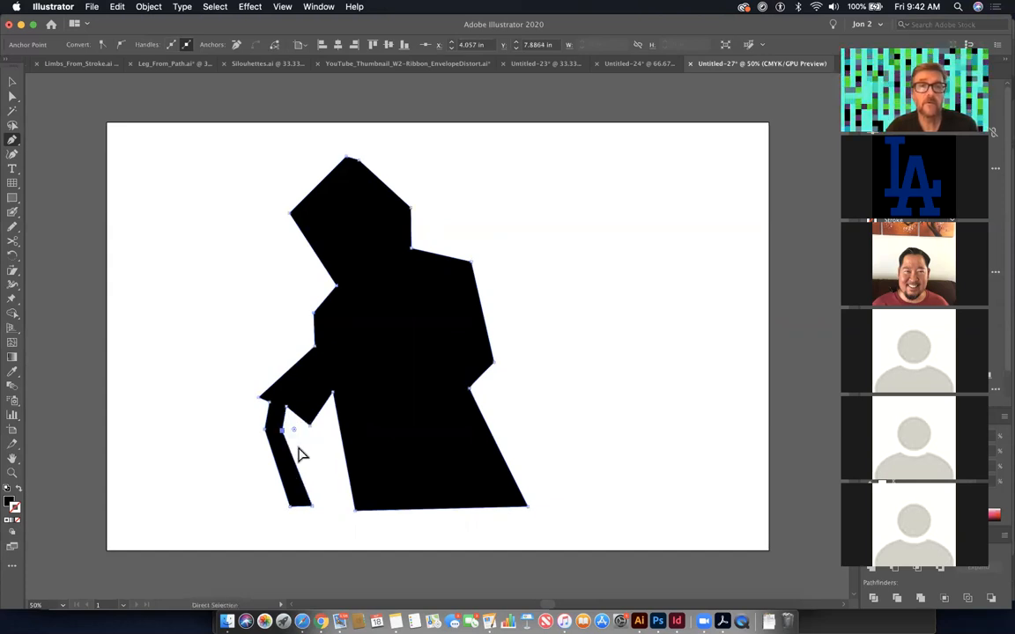
super+click(495, 519)
key(p)
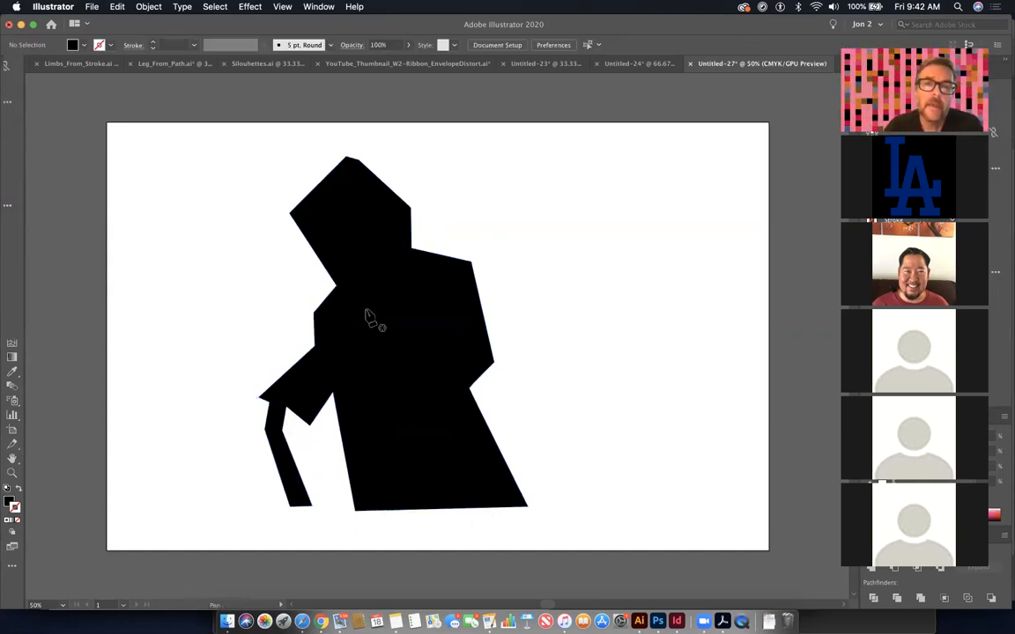
- Bend the head's two straight front edges into curves, bowing both outward to form a pointed hood
key(super+space)
drag(269, 145, 445, 219)
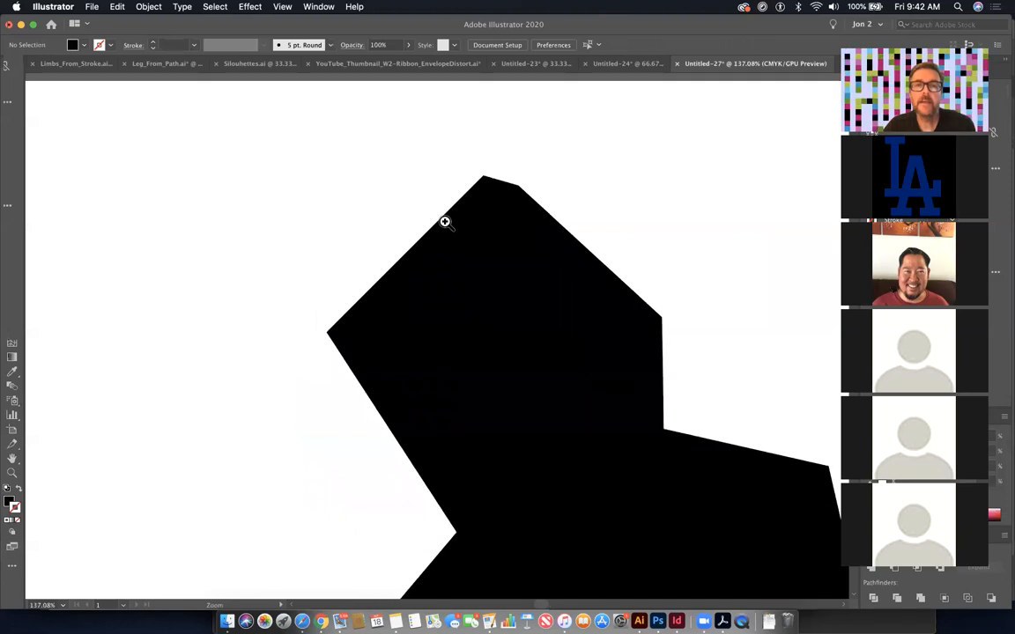
super+click(375, 320)
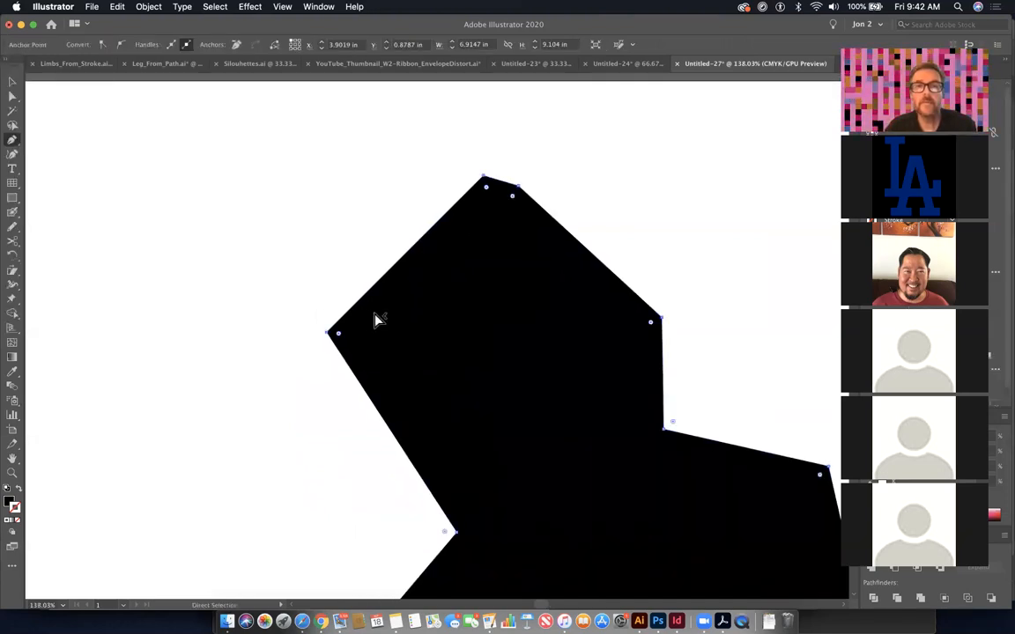
click(401, 267)
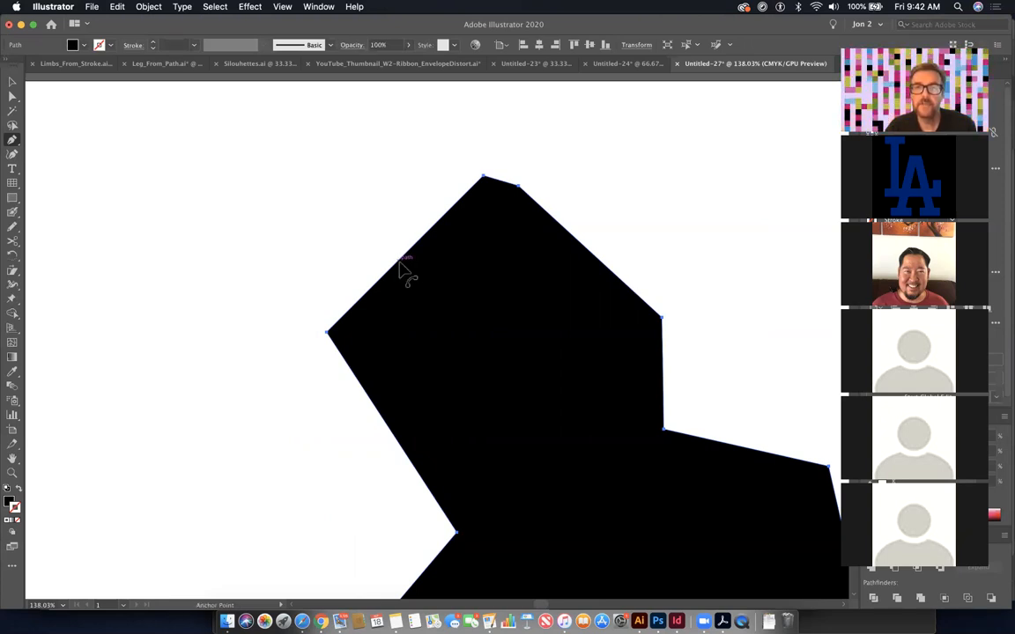
drag(398, 262, 393, 255)
scroll(388, 219, down, 3)
scroll(387, 219, right, 2)
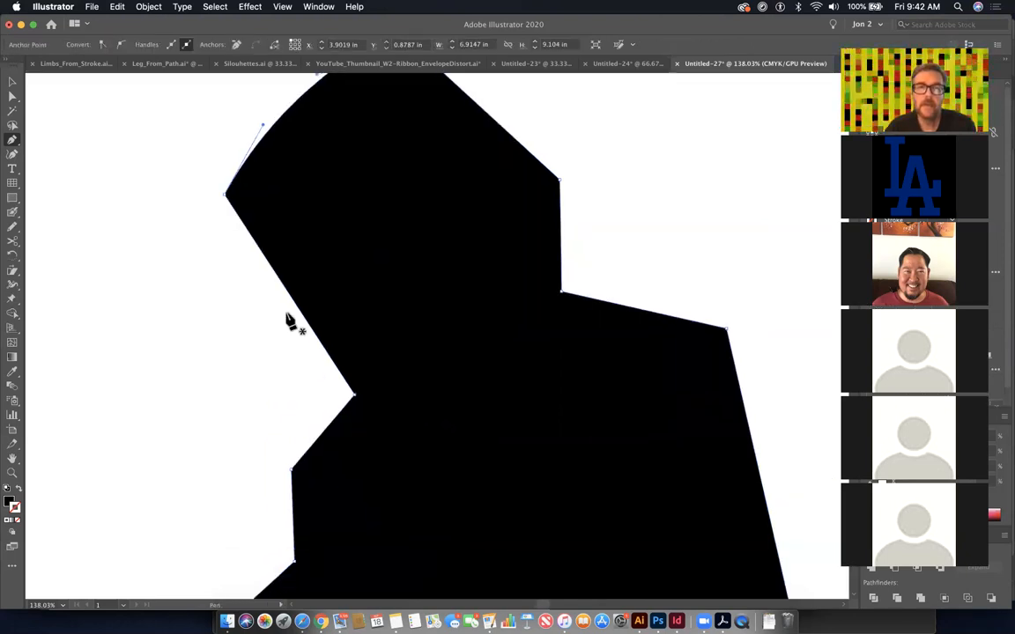
mouse_move(301, 311)
mouse_down()
mouse_move(310, 301)
mouse_move(302, 288)
mouse_up()
- Curve the back of the hood, delete the anchor in its middle, and lengthen the upper handle to make one smooth arc
drag(441, 301, 424, 430)
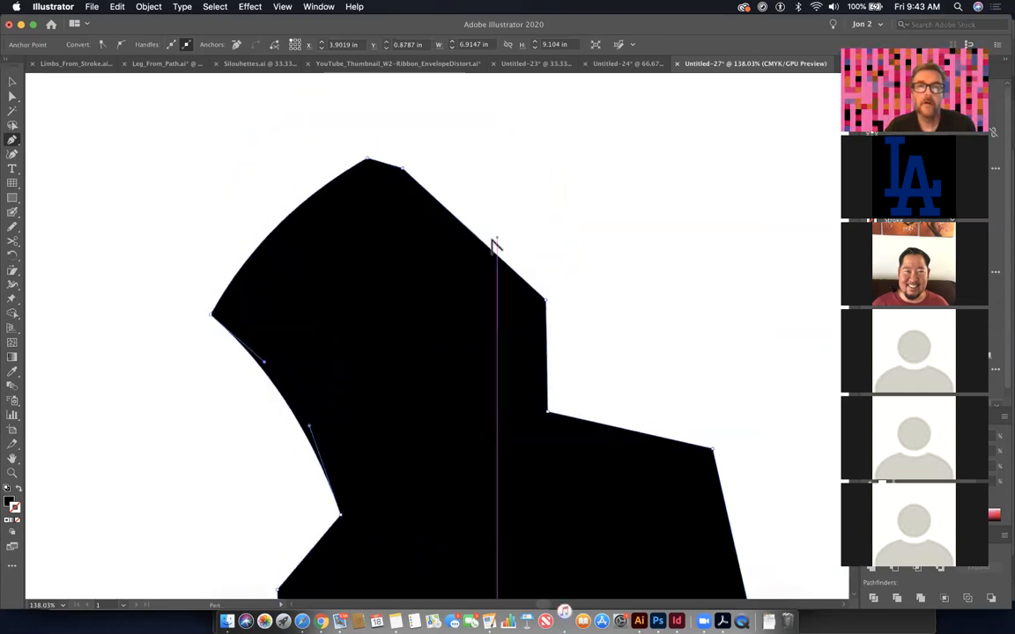
drag(490, 256, 490, 222)
mouse_move(548, 351)
mouse_down()
mouse_move(534, 357)
mouse_move(553, 362)
mouse_up()
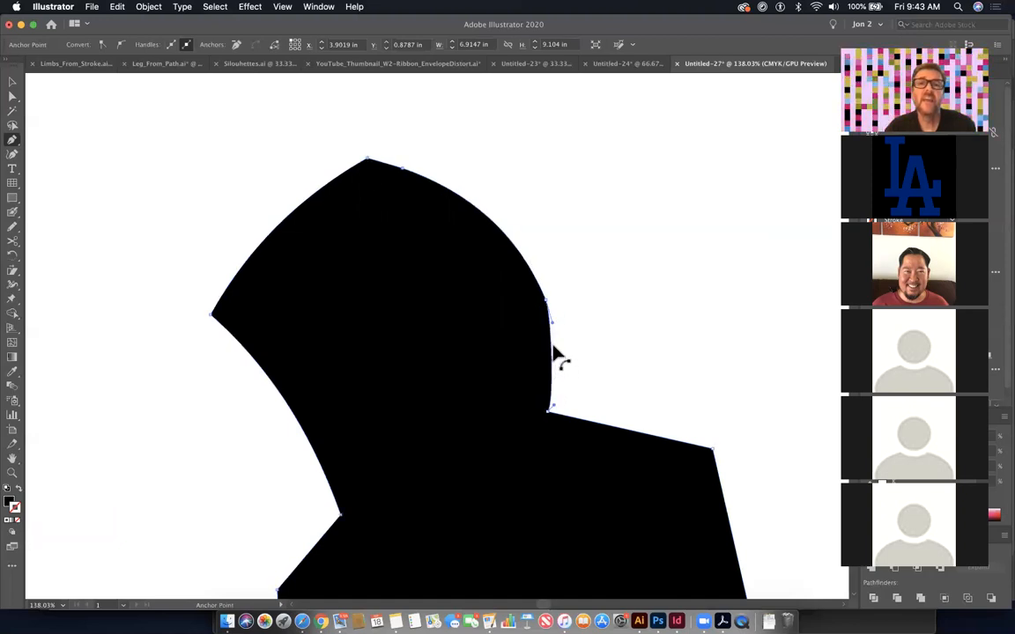
click(546, 299)
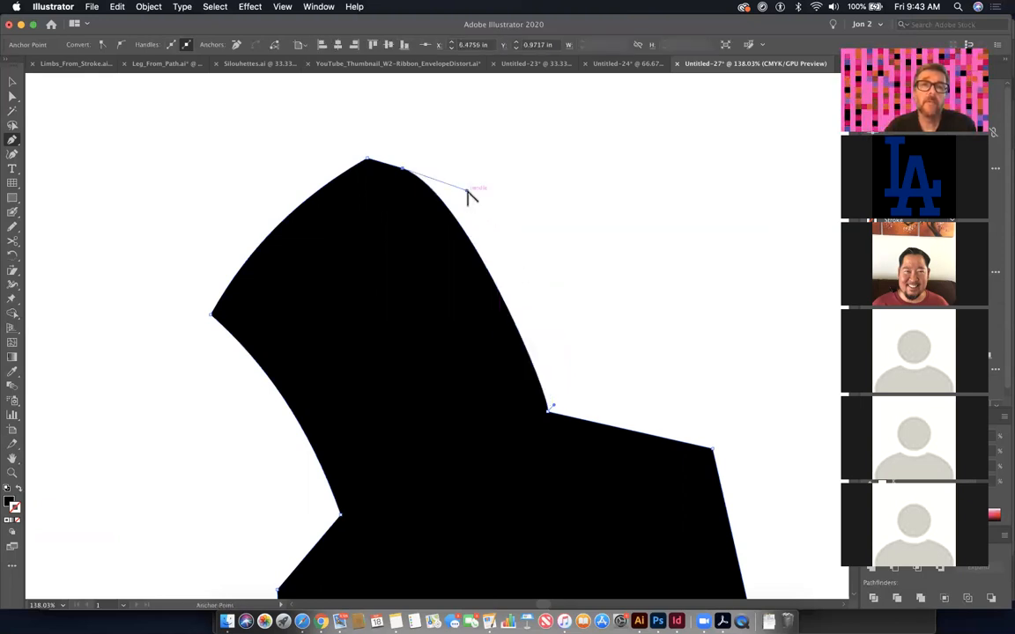
drag(468, 190, 595, 234)
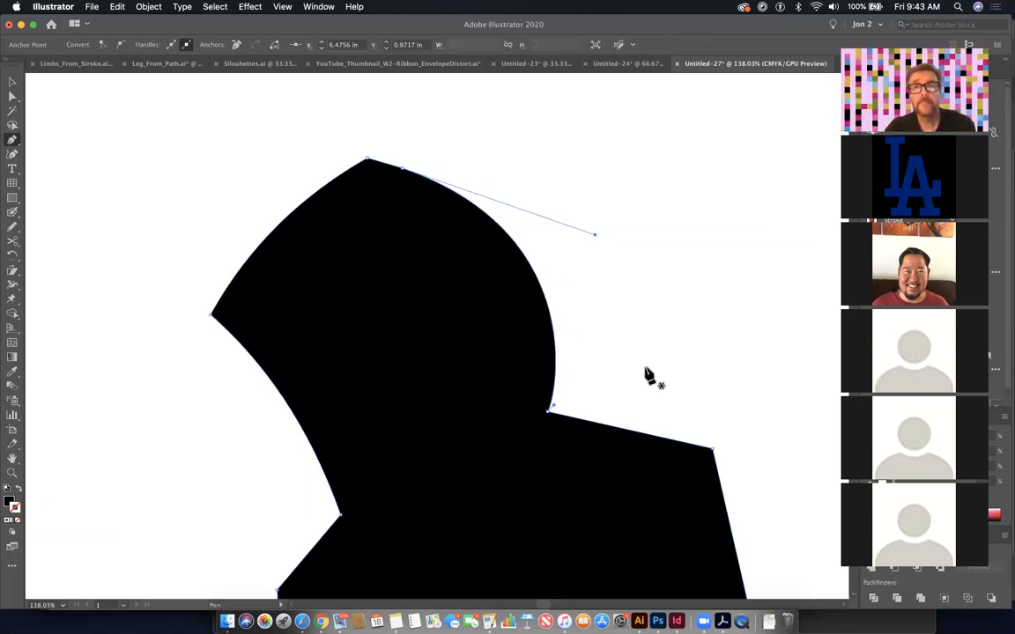
- Round the rear shoulder corner of the silhouette with its live corner widget
scroll(572, 246, down, 5)
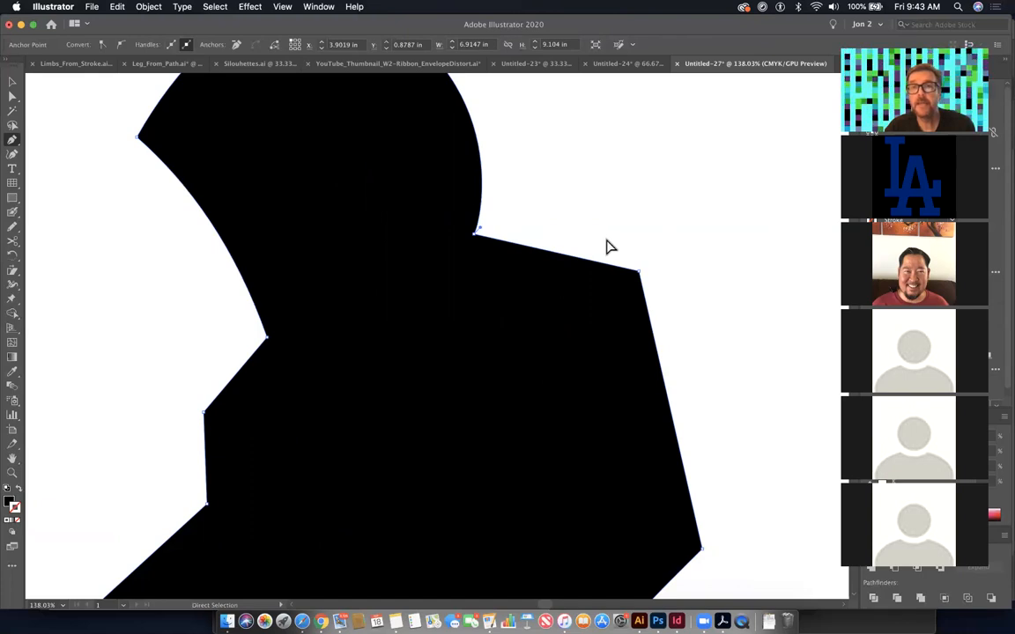
click(623, 279)
drag(630, 283, 509, 403)
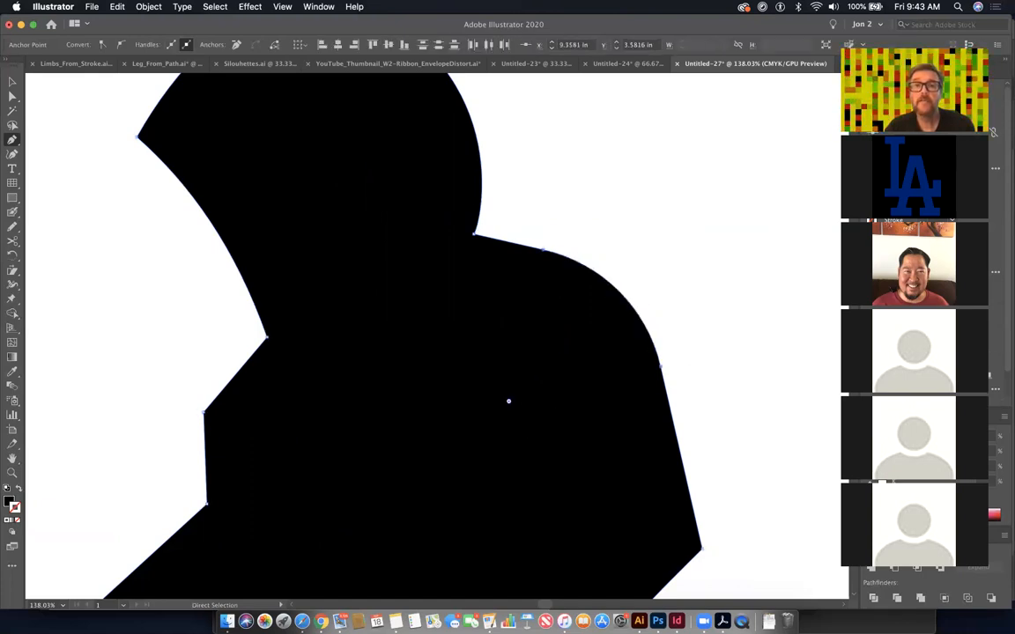
click(806, 533)
key(super+minus)
key(super+minus)
key(super+minus)
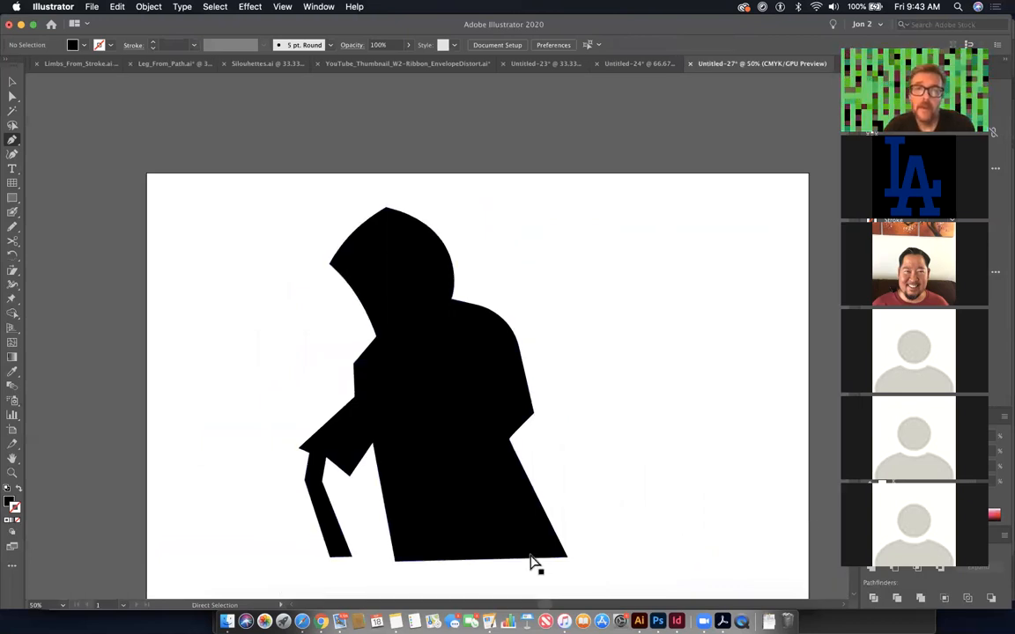
- Select the bottom anchors of the cane and robe and nudge them down to the artboard's lower edge to lengthen the figure
click(475, 559)
click(470, 575)
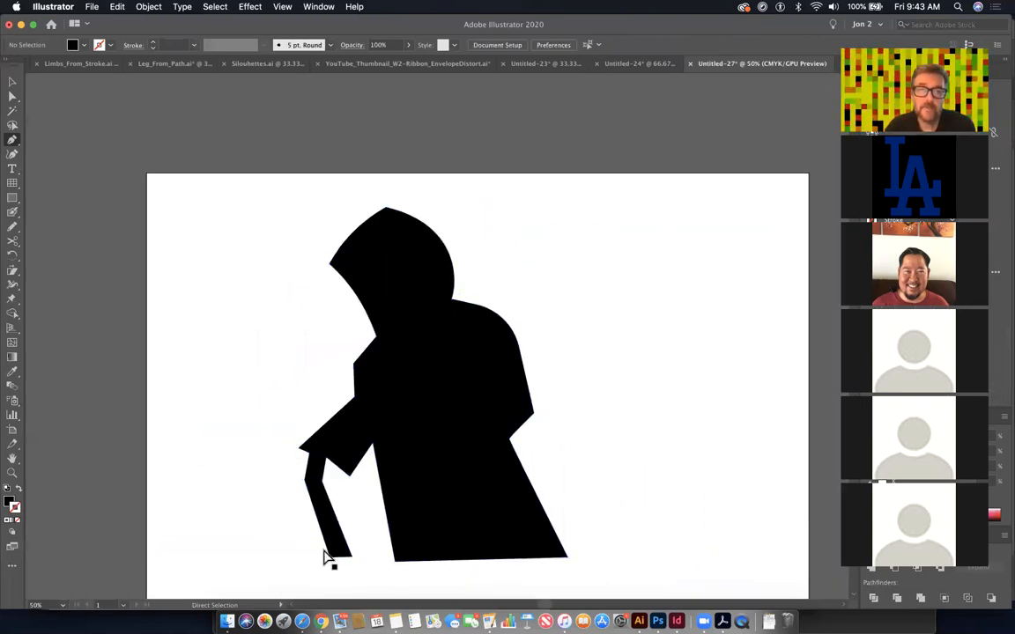
drag(300, 549, 775, 584)
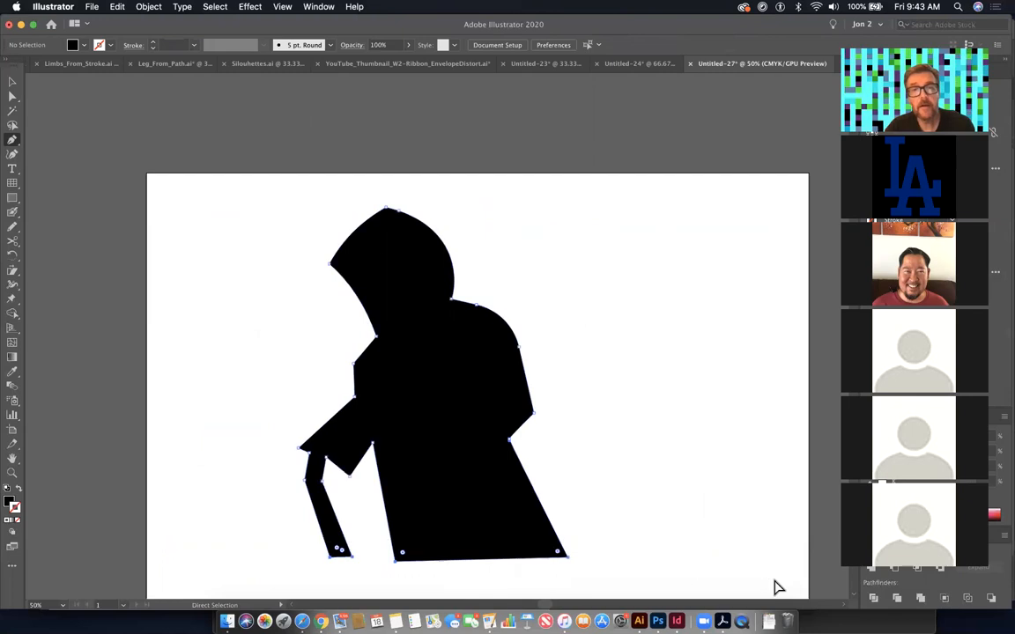
key(shift+Down)
key(shift+Down)
key(shift+Down)
key(shift+Down)
key(shift+Down)
key(shift+Down)
key(shift+Down)
key(shift+Down)
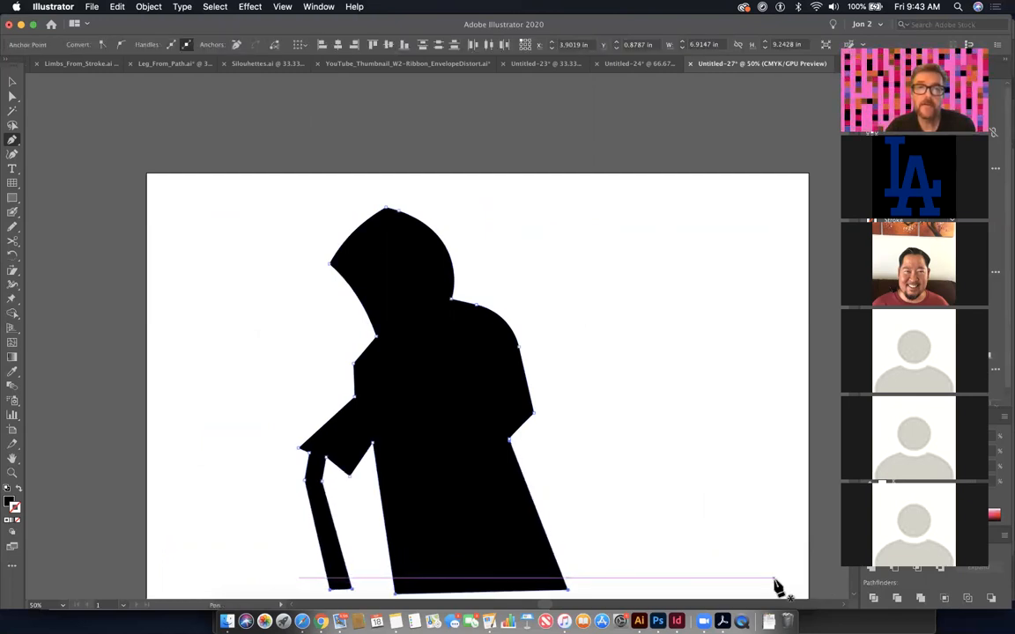
key(super+minus)
key(super+minus)
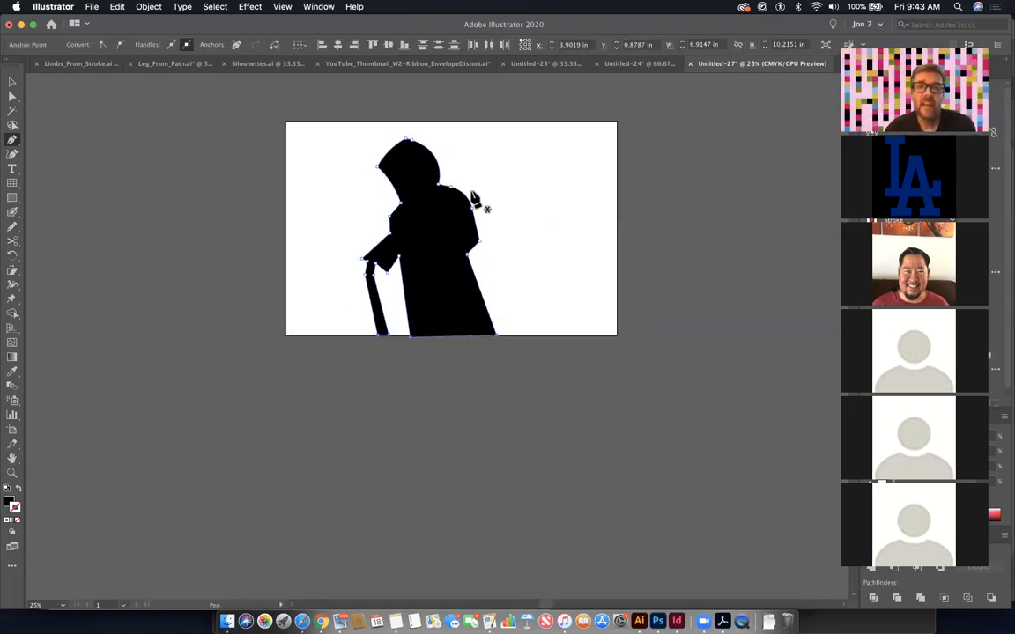
- Scale the silhouette proportionally to about 4.6 in wide by 6.8 in high and move it up on the artboard
click(12, 82)
drag(496, 141, 453, 204)
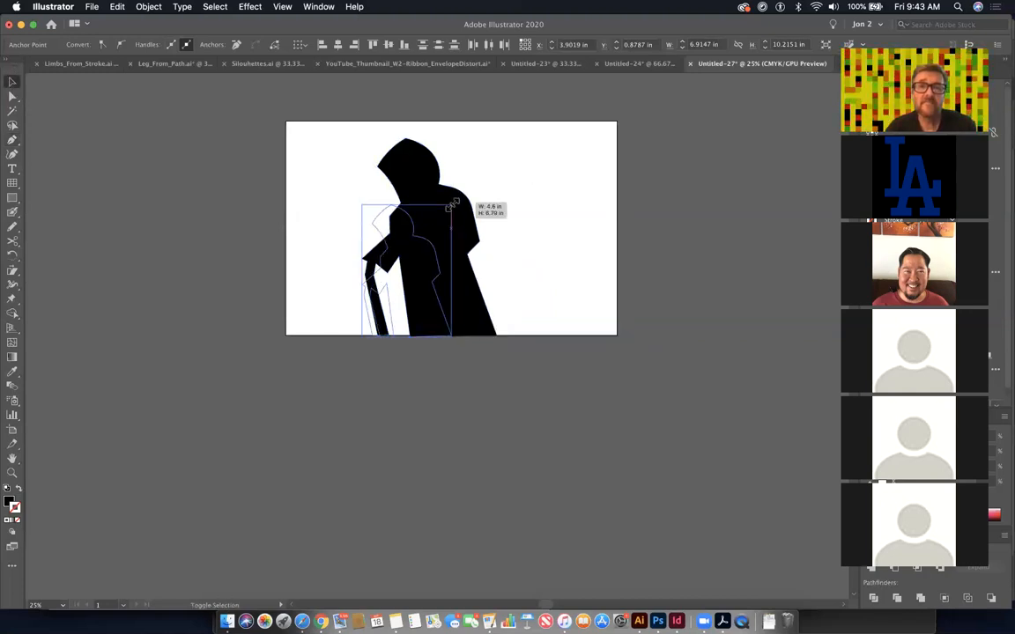
drag(388, 208, 517, 352)
drag(561, 386, 405, 378)
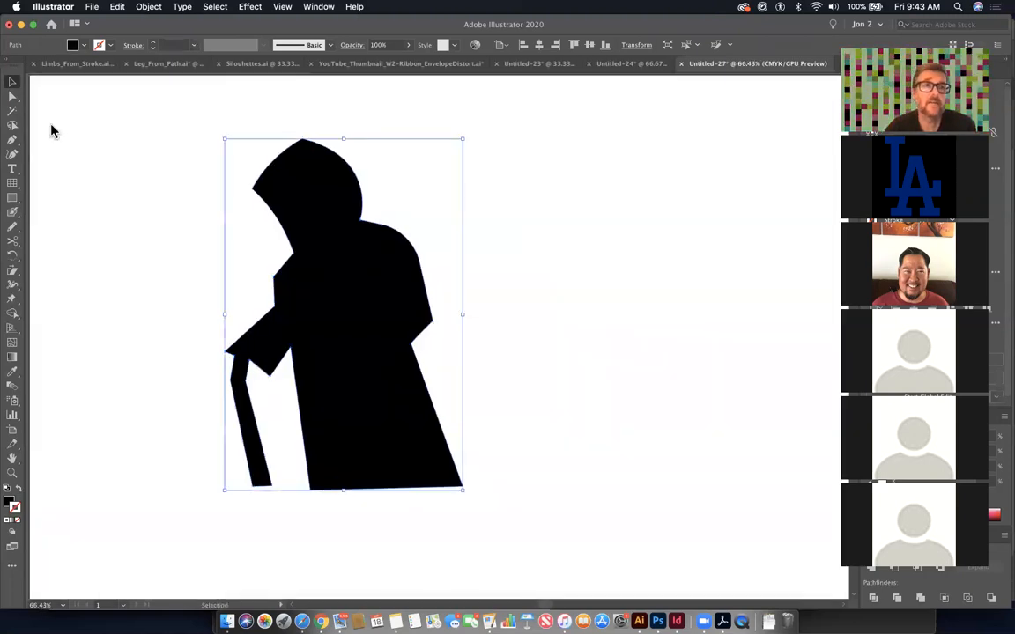
- Move the elbow anchor outward and the notch beneath it downward, and round the elbow corner
click(14, 96)
click(443, 252)
drag(434, 321, 424, 380)
click(465, 333)
drag(457, 334, 449, 312)
click(456, 278)
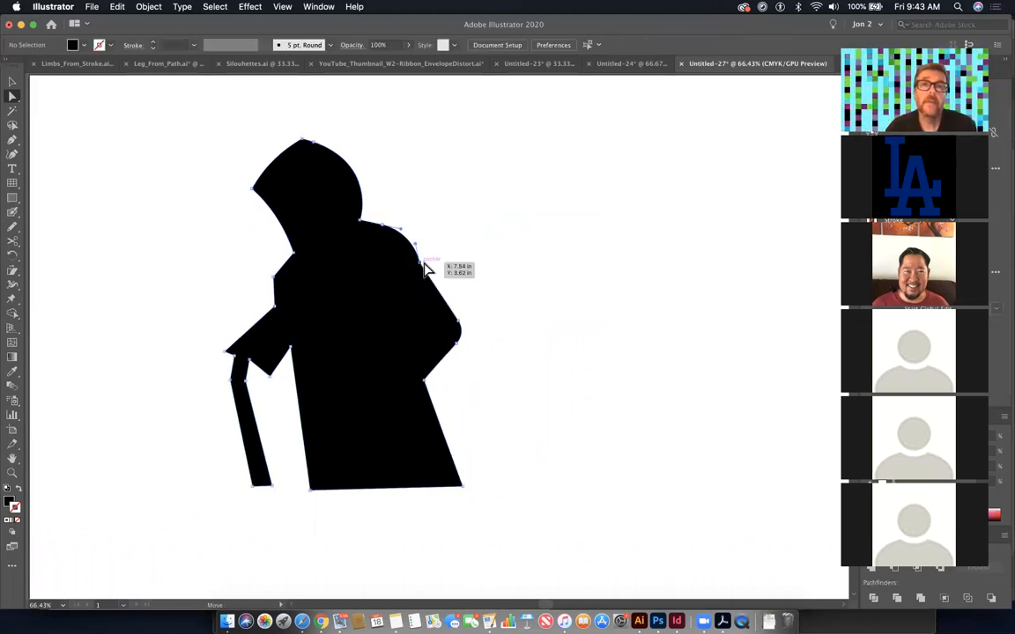
- Flatten the lower part of the rear shoulder curve with its handle, and move the robe's front base corner toward the cane
click(420, 263)
drag(418, 248, 405, 248)
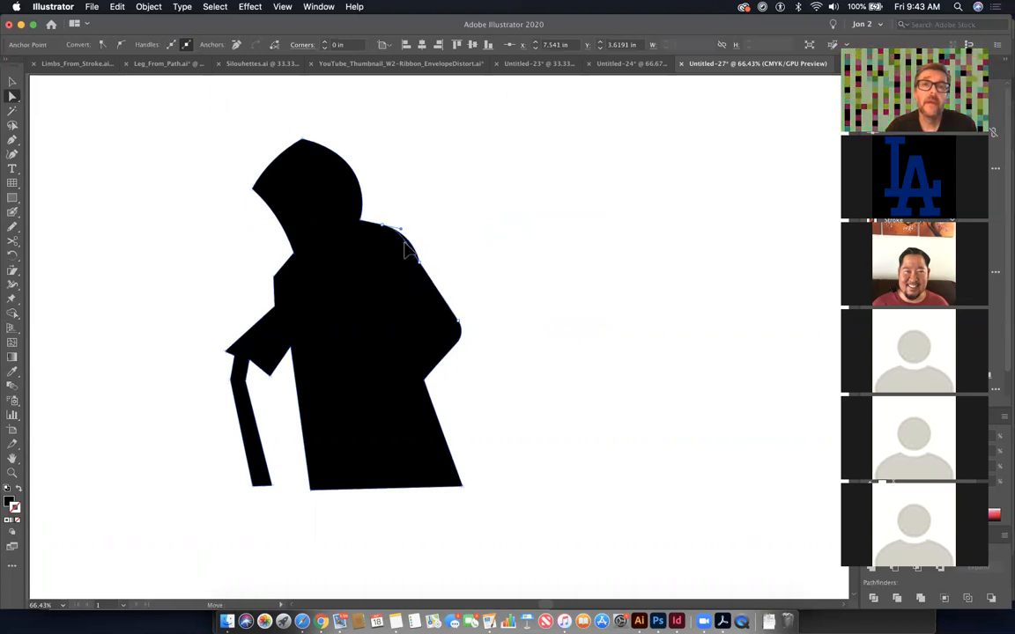
click(476, 282)
drag(309, 495, 286, 493)
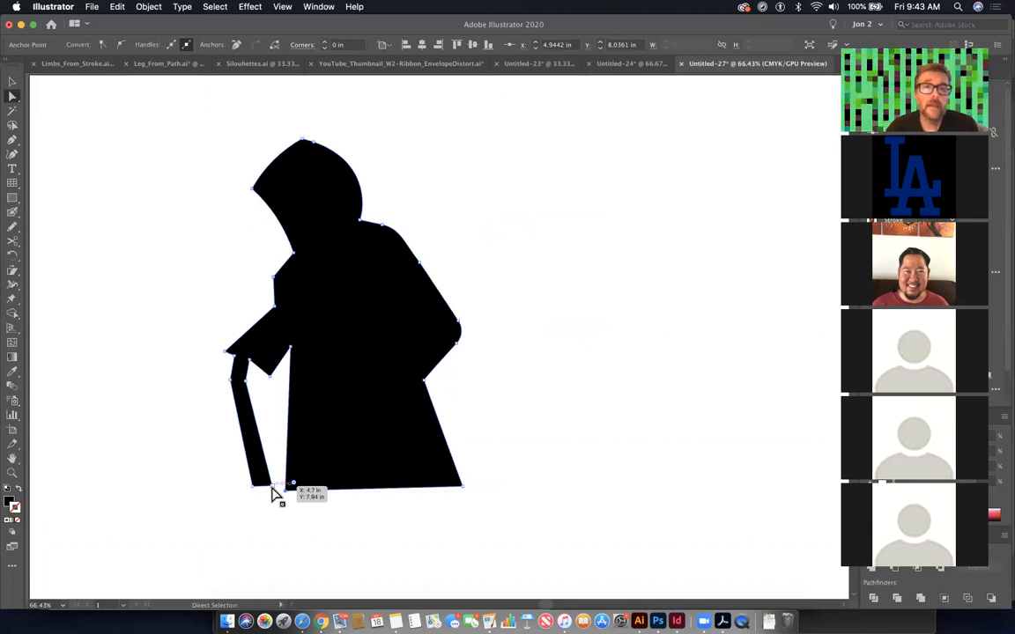
- Adjust the outer anchor at the cane's tip and bend the tip's straight bottom edge into a downward curve
drag(233, 461, 509, 549)
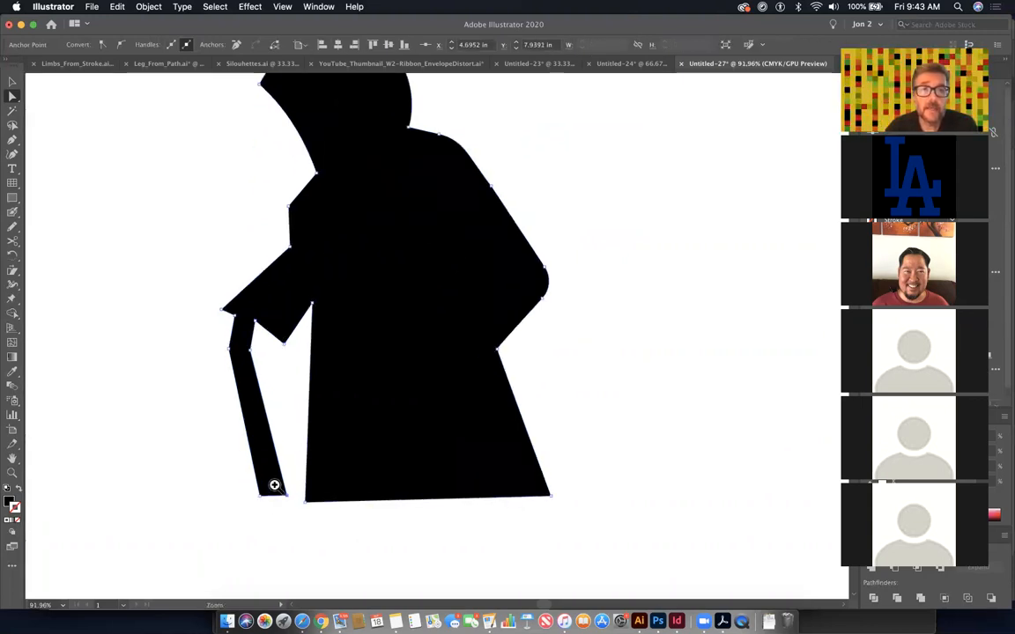
drag(227, 477, 253, 363)
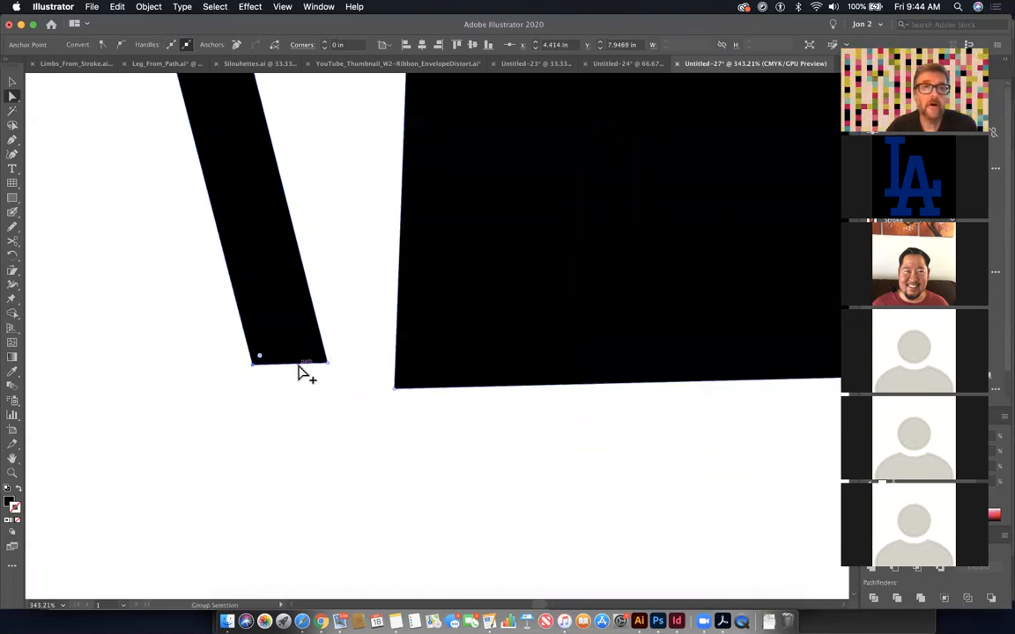
click(13, 141)
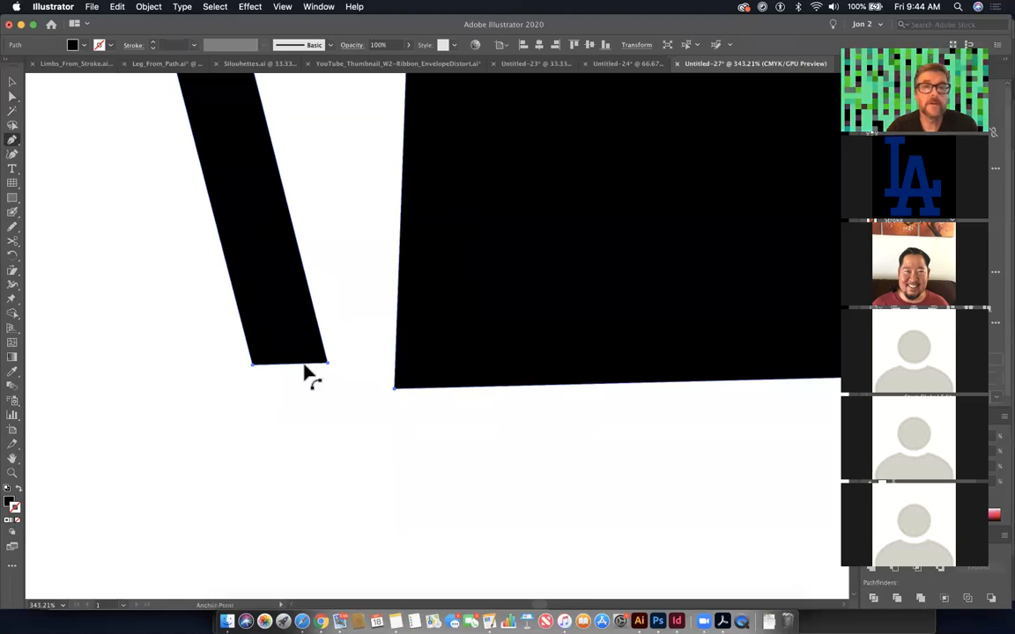
mouse_move(303, 369)
mouse_down()
mouse_move(303, 386)
mouse_move(297, 377)
mouse_up()
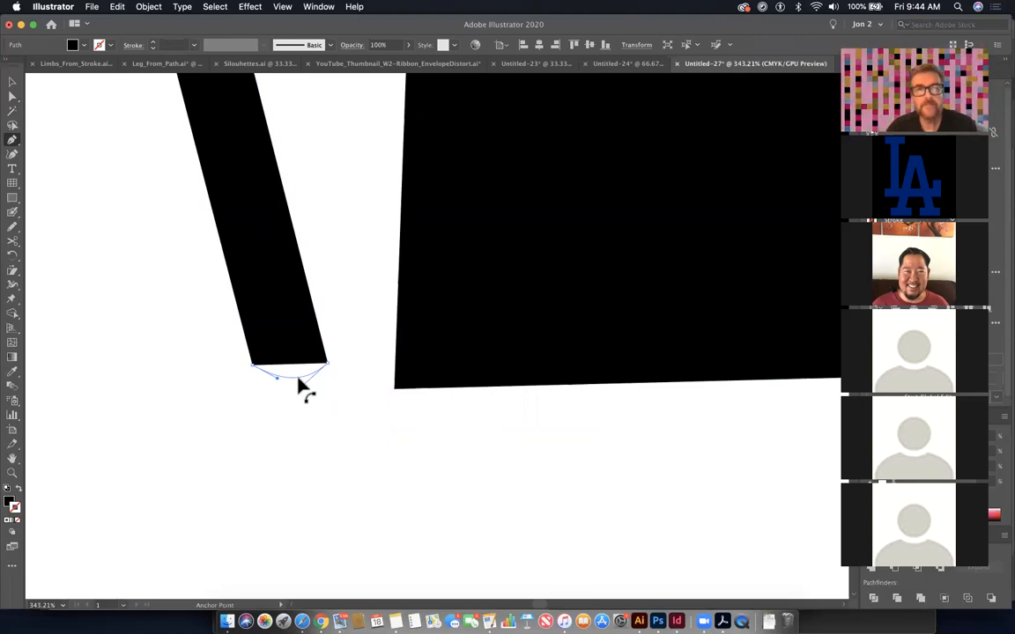
drag(298, 379, 298, 378)
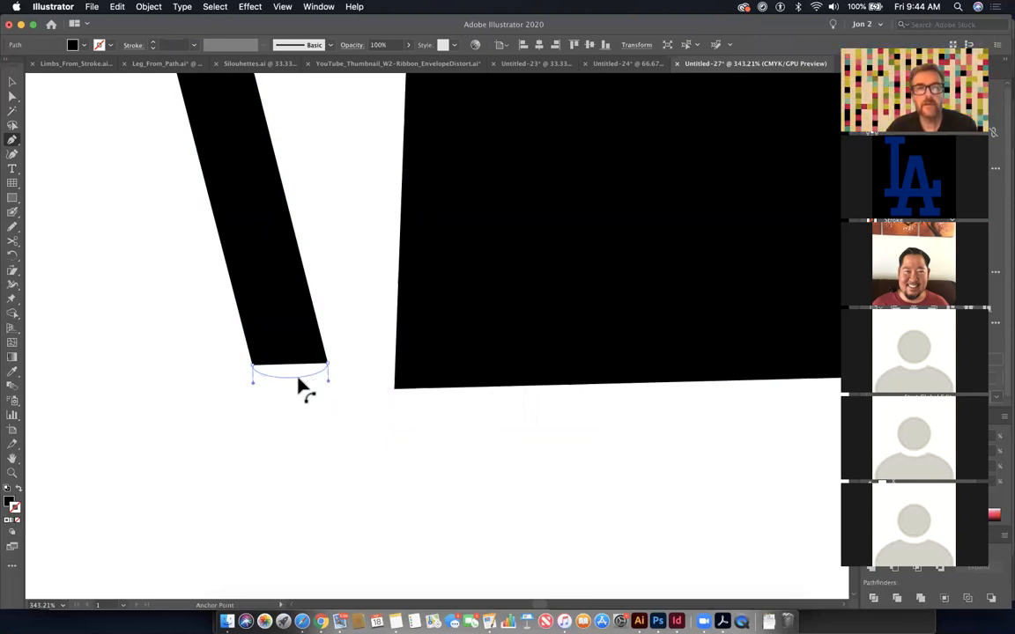
drag(304, 377, 303, 380)
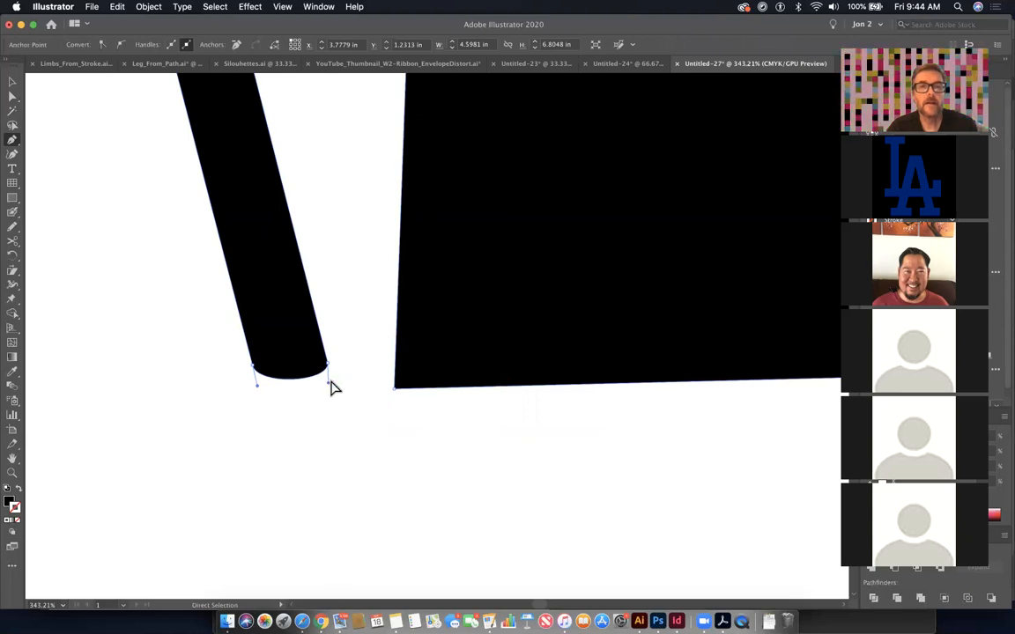
- Bend the outer and inner edges of the cane's upper section into parallel curves leading up to the sleeve
click(388, 524)
key(super+minus)
key(super+minus)
key(super+minus)
key(super+minus)
key(super+minus)
key(super+minus)
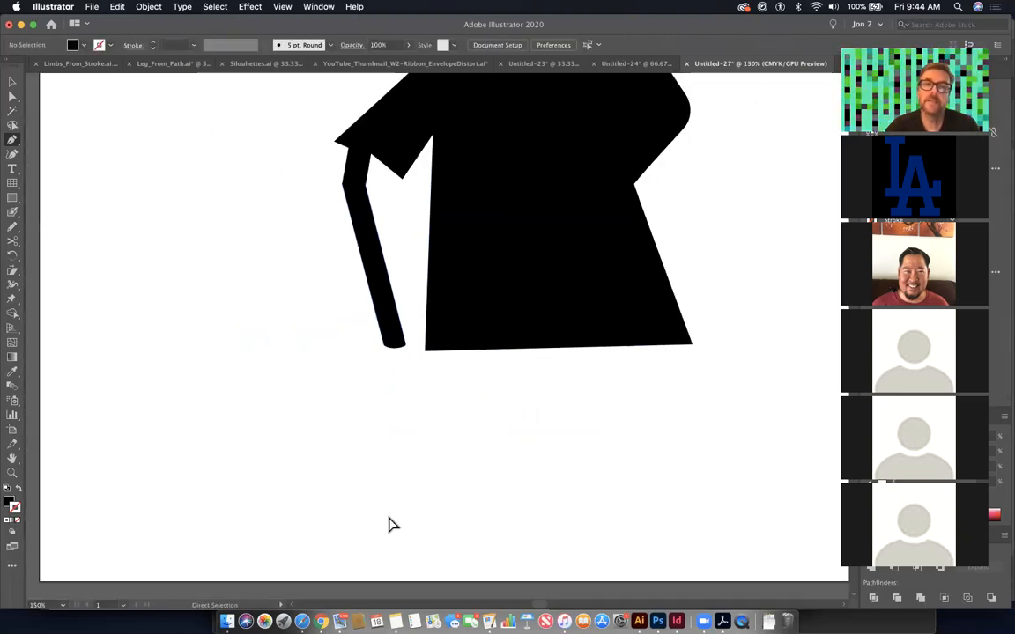
drag(349, 254, 692, 467)
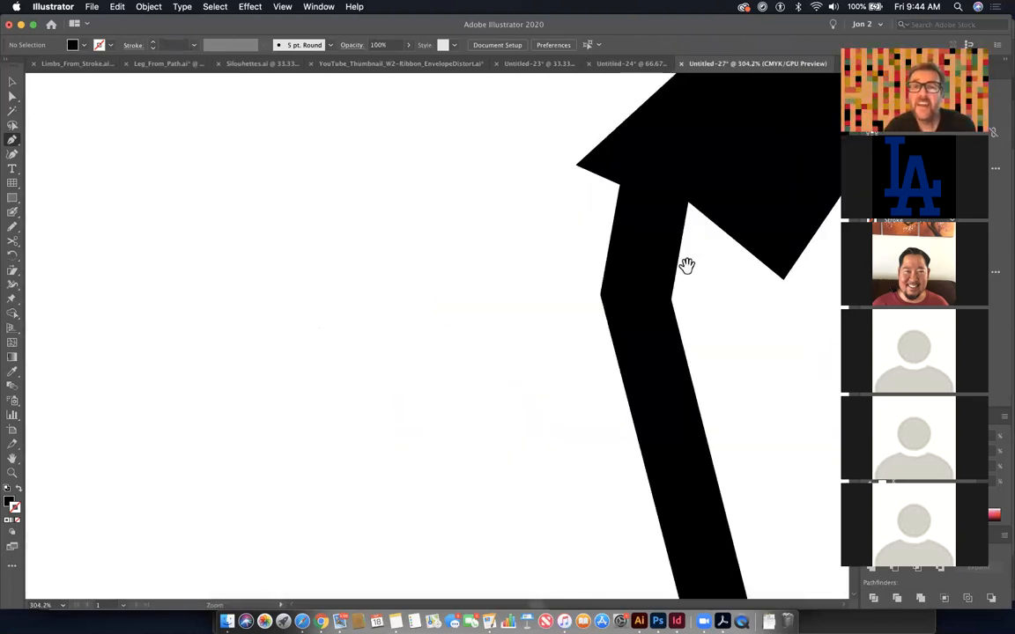
drag(686, 265, 443, 294)
drag(372, 278, 357, 276)
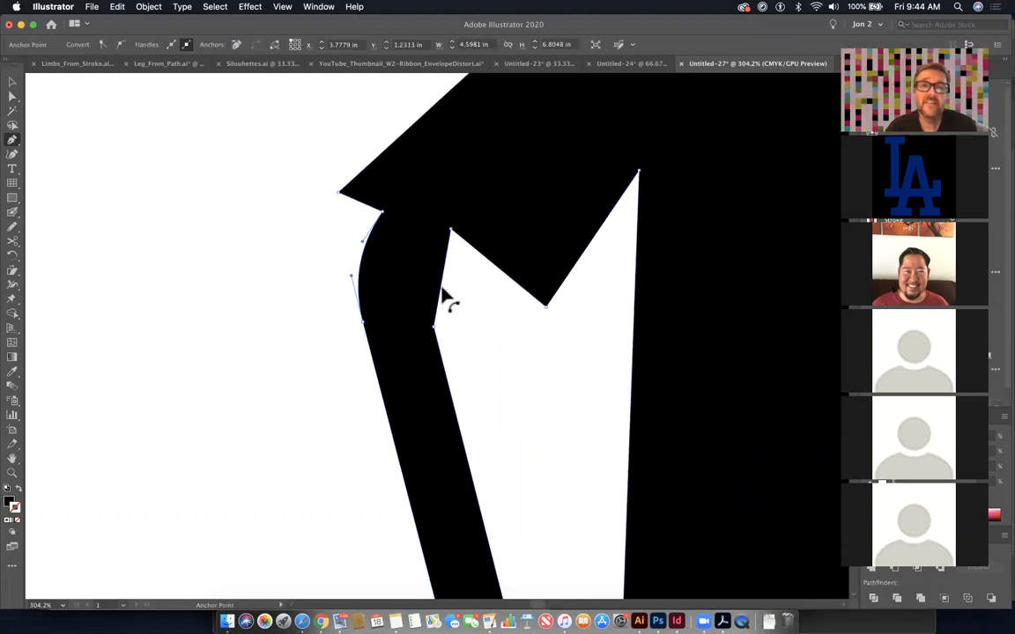
drag(444, 296, 429, 287)
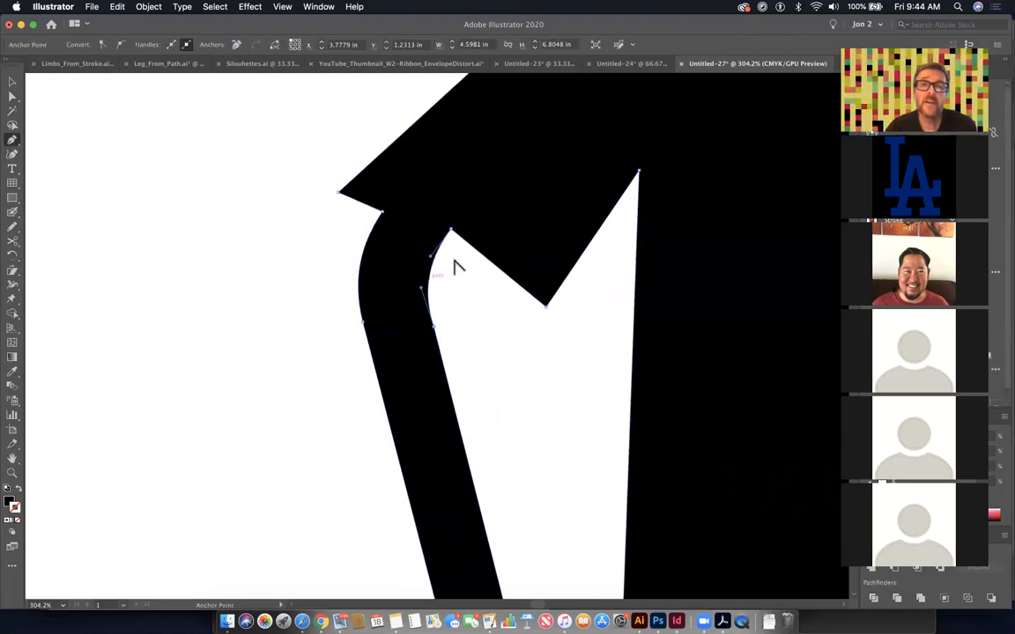
click(323, 229)
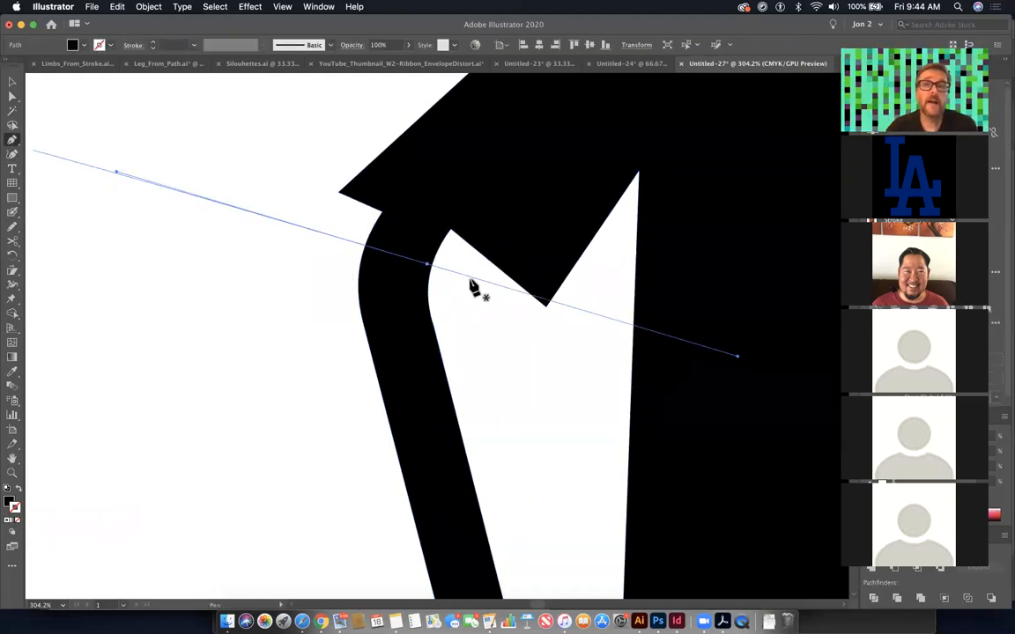
key(super+z)
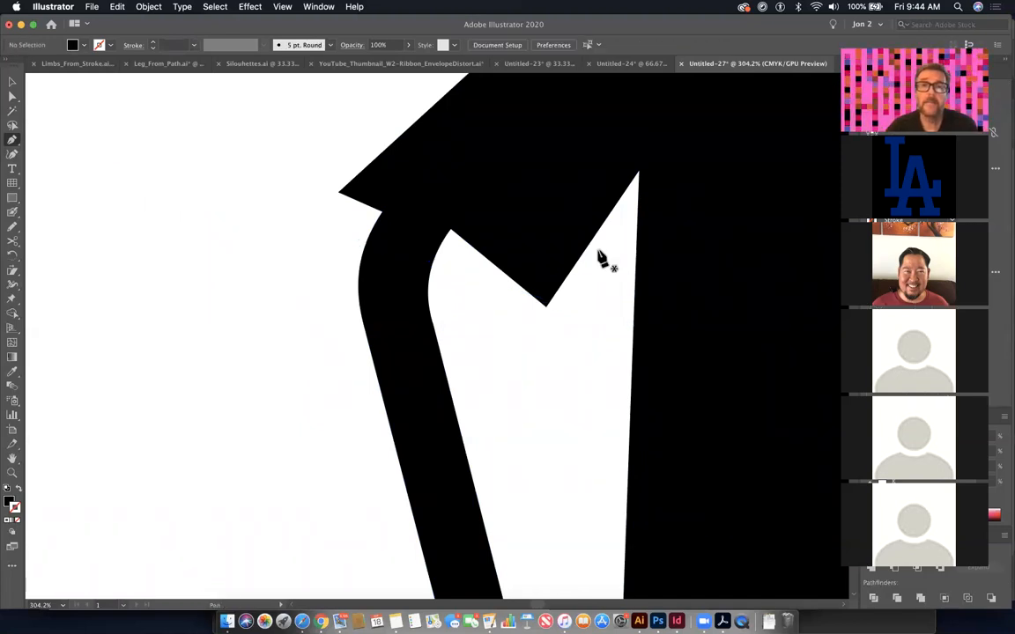
- Add an anchor on the cane's inner curve, move the adjoining corner along the sleeve edge, and bulge the segment between them downward as a hand
super+click(439, 261)
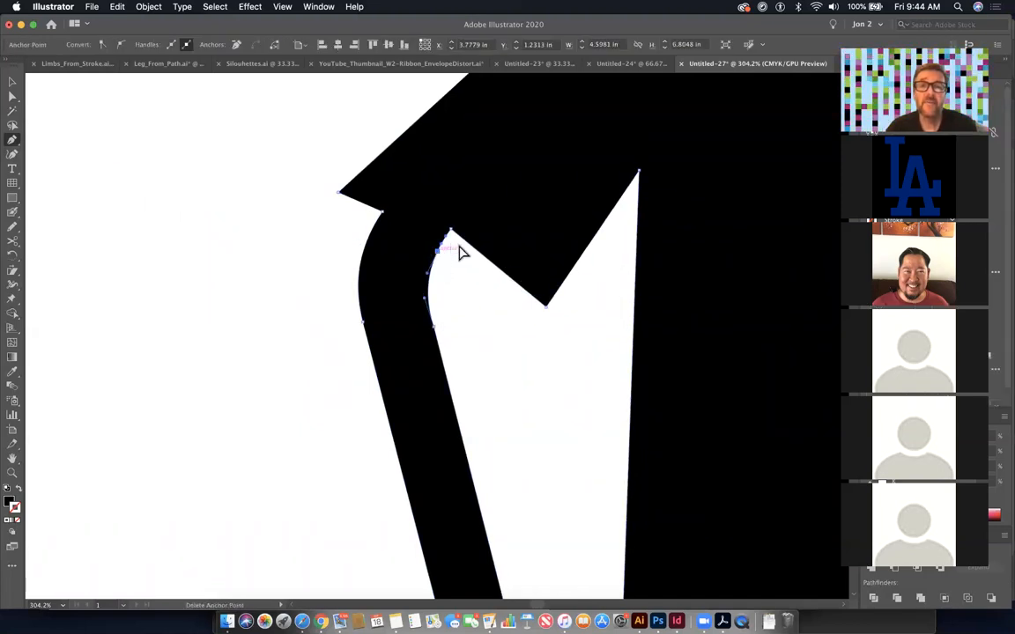
click(470, 246)
drag(450, 229, 440, 246)
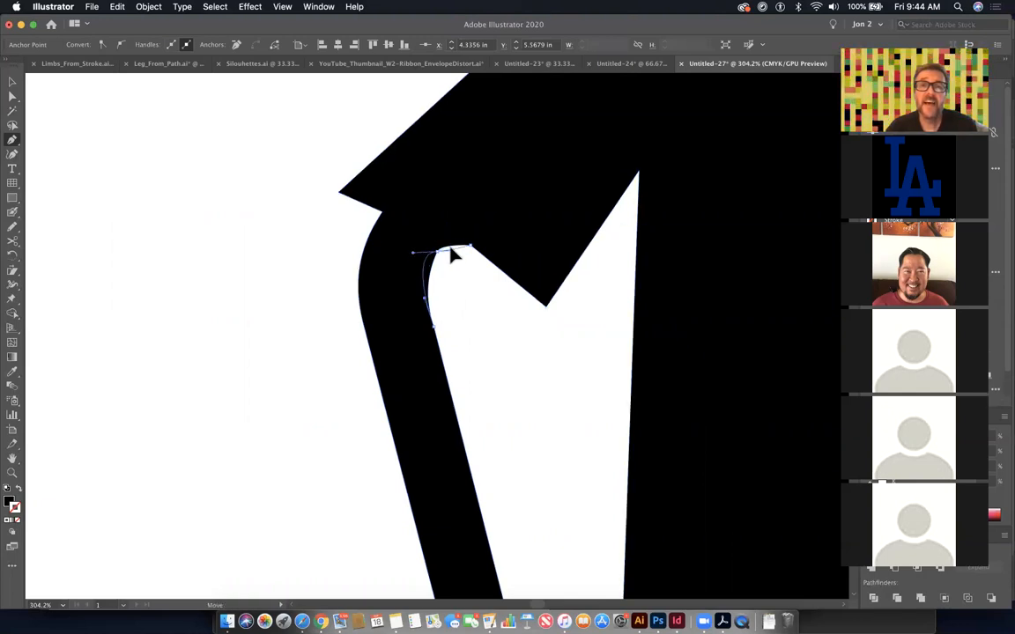
drag(441, 245, 504, 274)
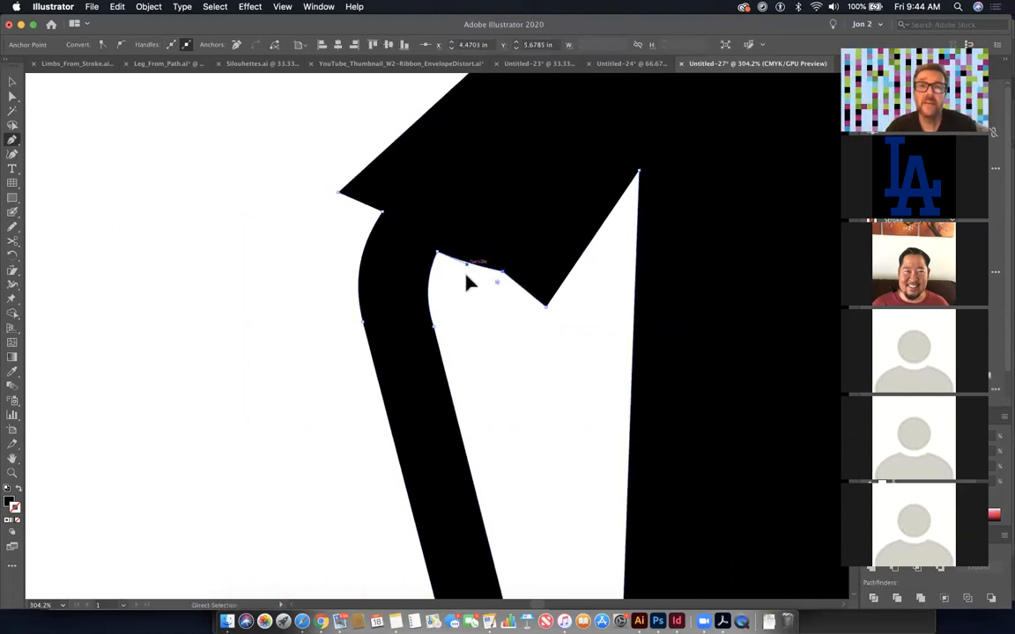
click(551, 449)
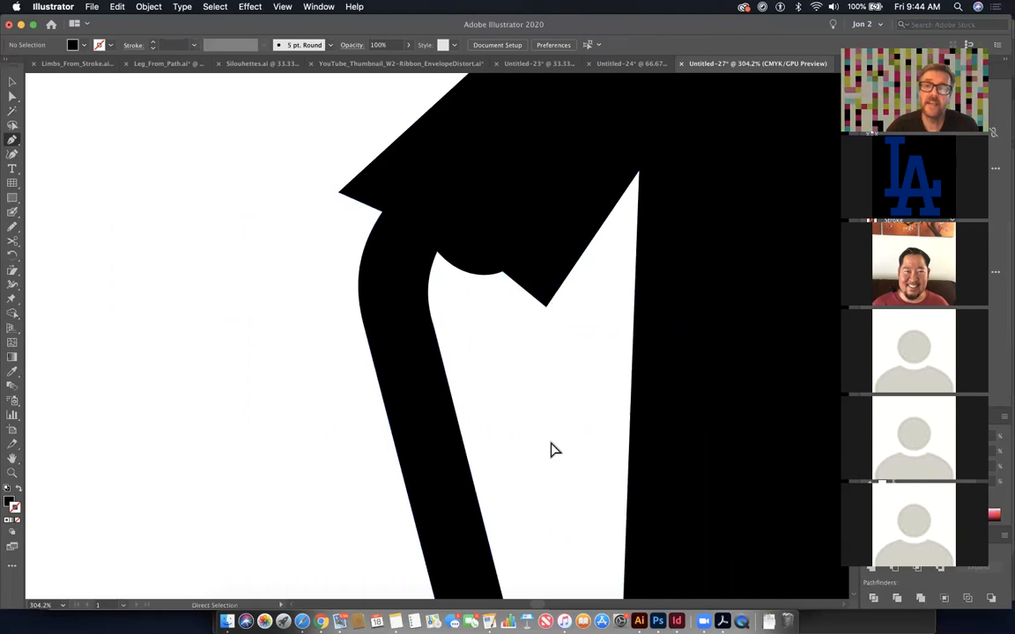
- Add four anchors along the robe's straight hem and move them down to form an uneven hemline
key(super+0)
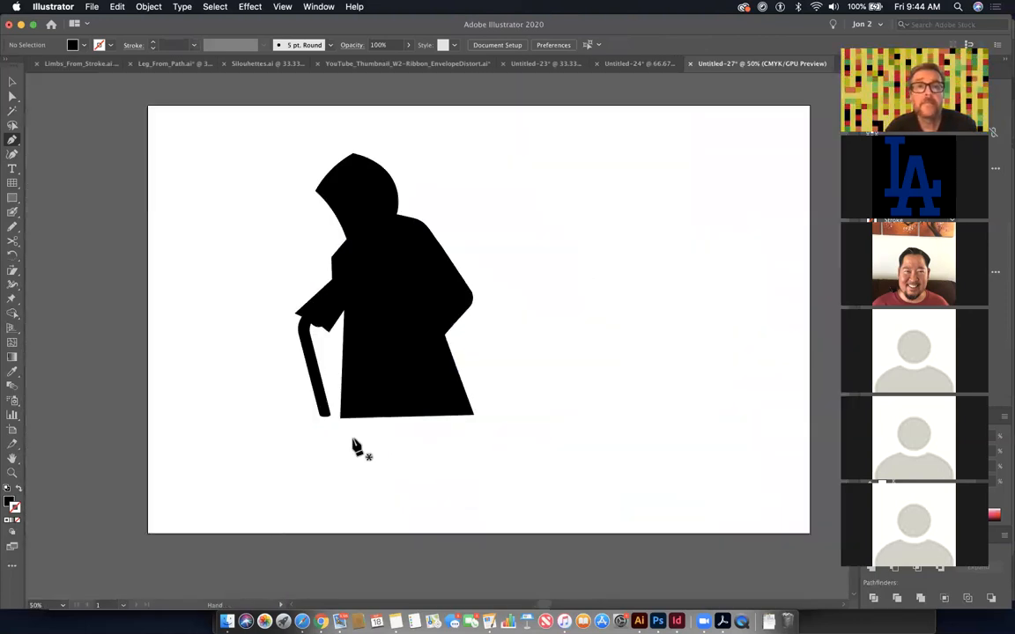
super+click(366, 417)
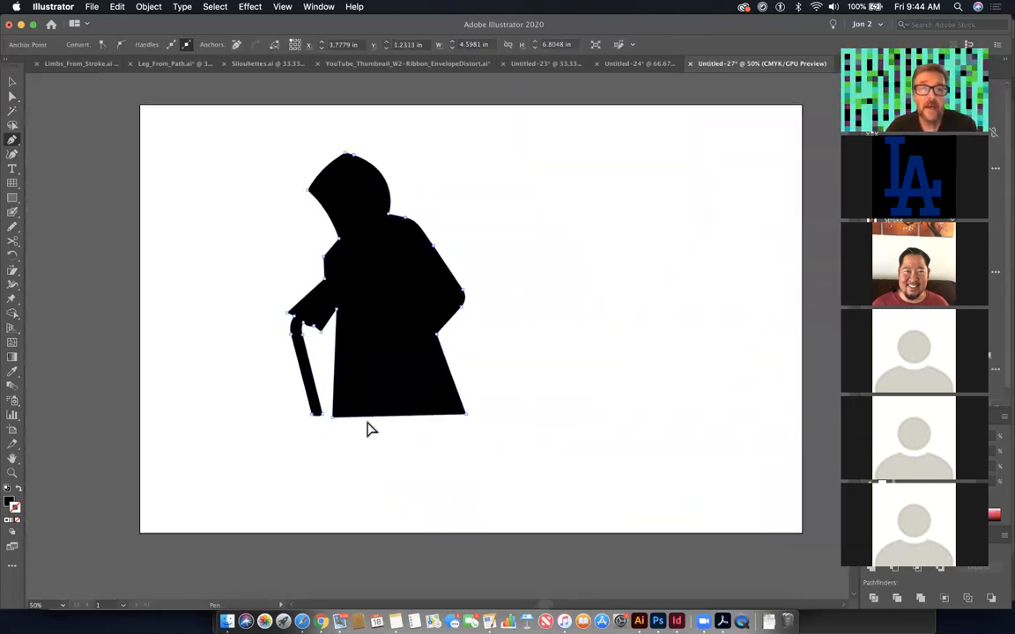
click(367, 417)
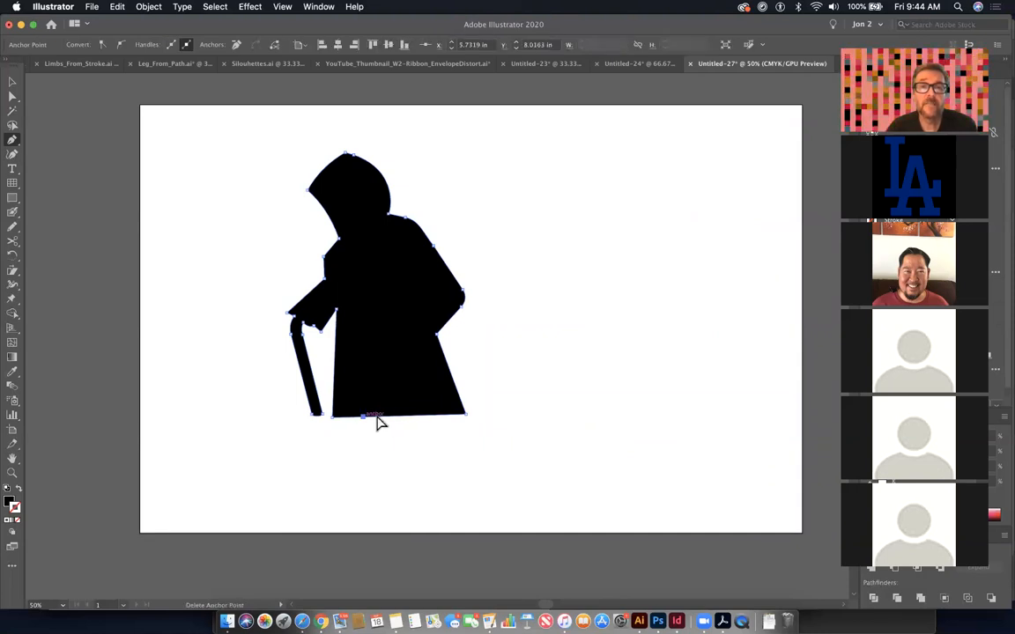
click(425, 415)
click(447, 415)
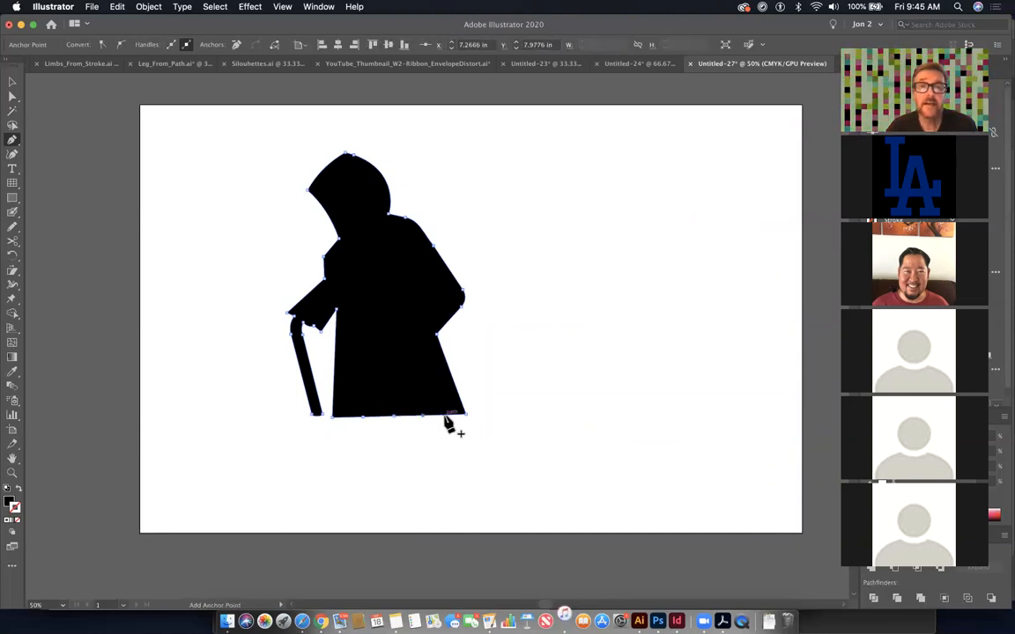
click(445, 416)
drag(393, 434, 358, 429)
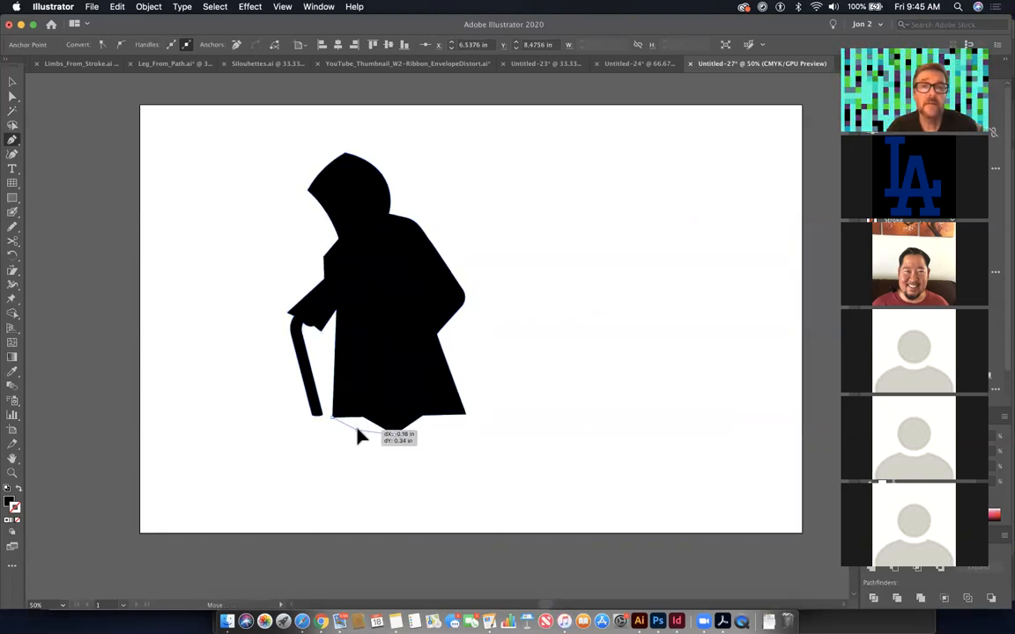
drag(422, 416, 449, 421)
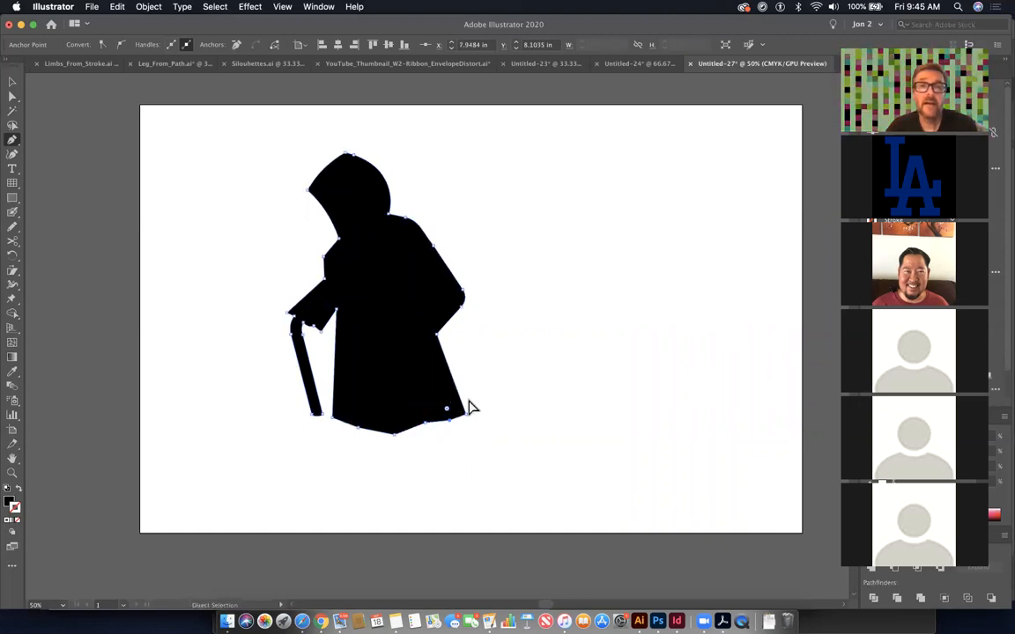
- Reshape the front part of the robe's hem and round its corners from the front corner to the rear one
drag(292, 358, 438, 519)
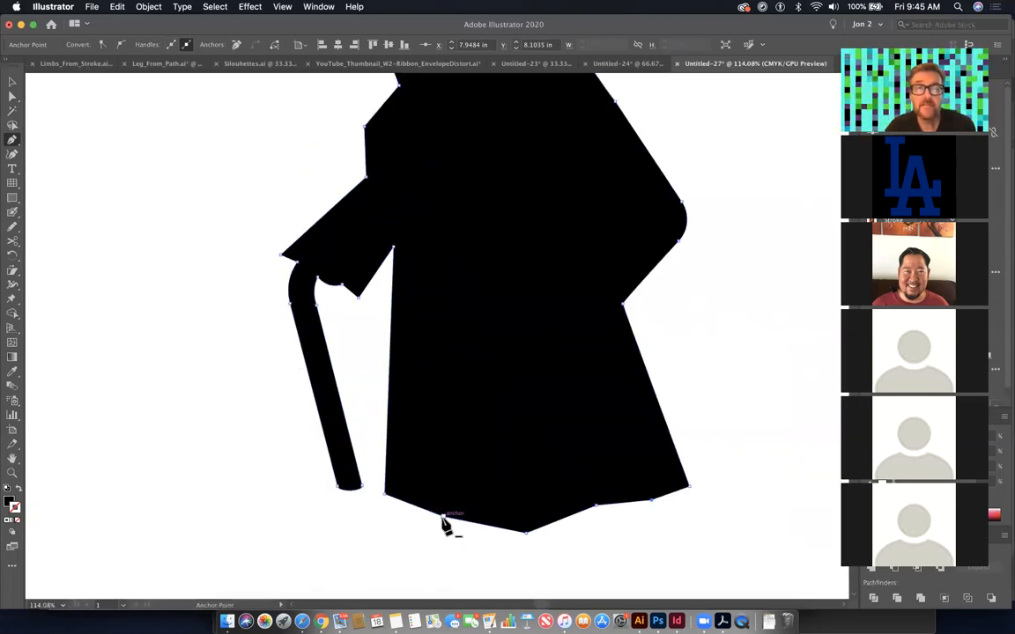
drag(443, 517, 472, 521)
drag(411, 516, 403, 476)
click(537, 551)
drag(746, 540, 457, 442)
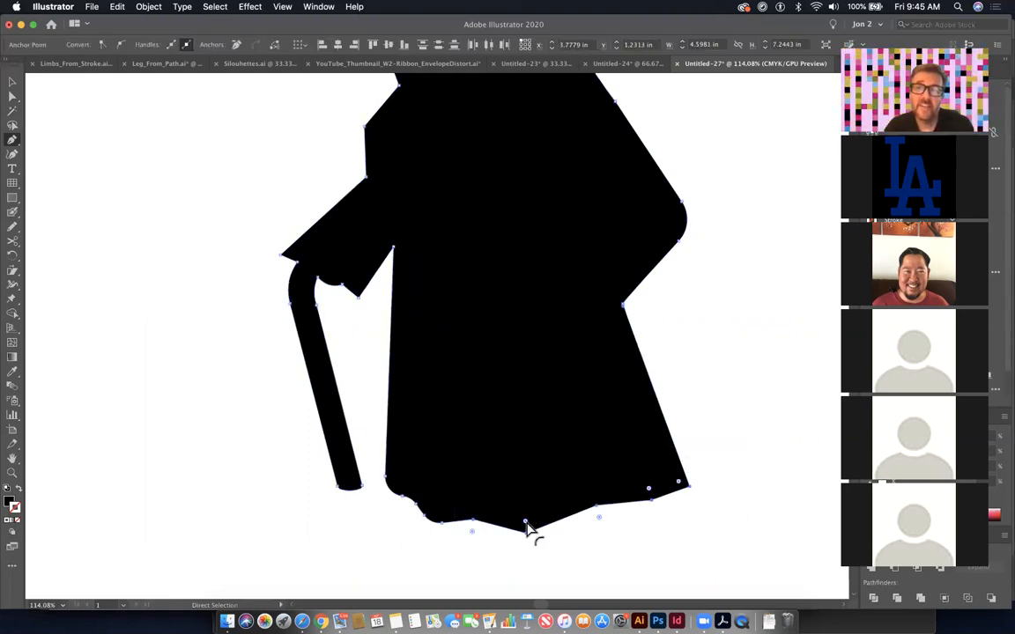
drag(526, 524, 529, 518)
click(779, 534)
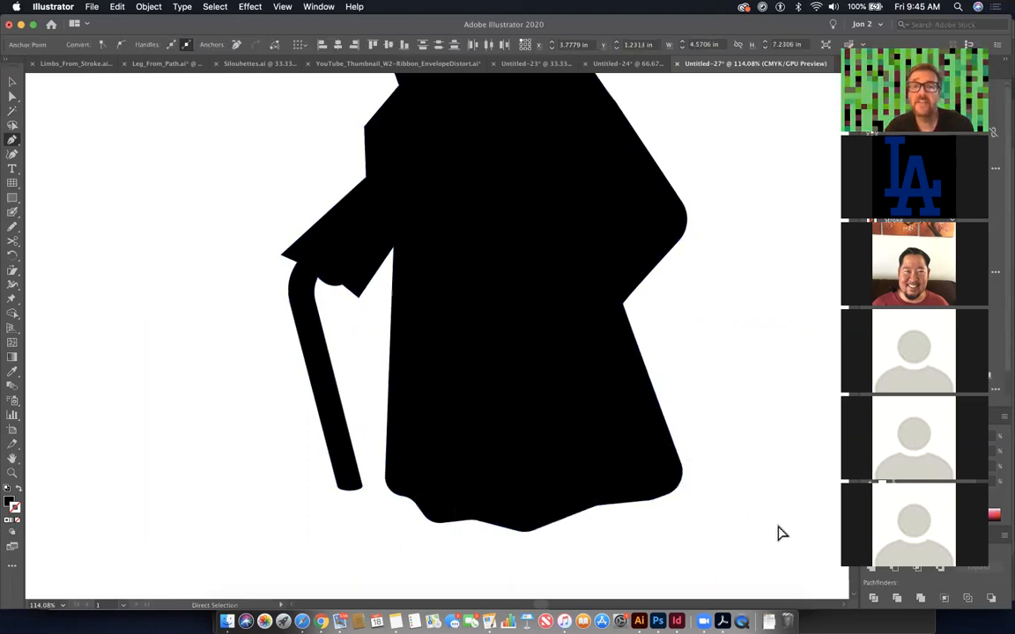
- Slightly round the pointed front tip of the hood
key(super+minus)
key(super+minus)
key(super+minus)
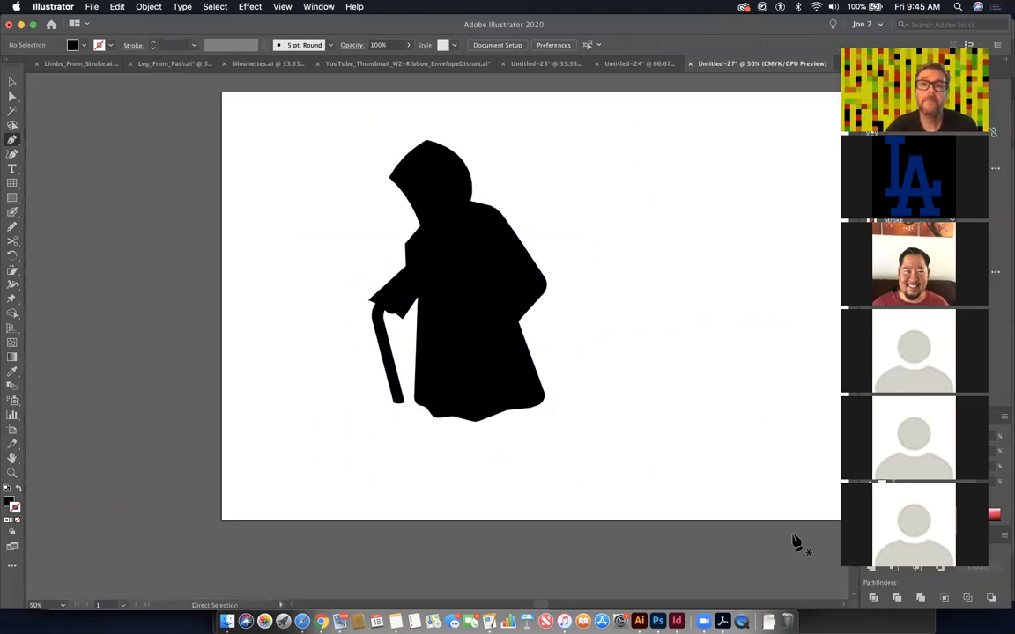
drag(635, 353, 645, 414)
drag(423, 227, 462, 265)
drag(462, 266, 514, 301)
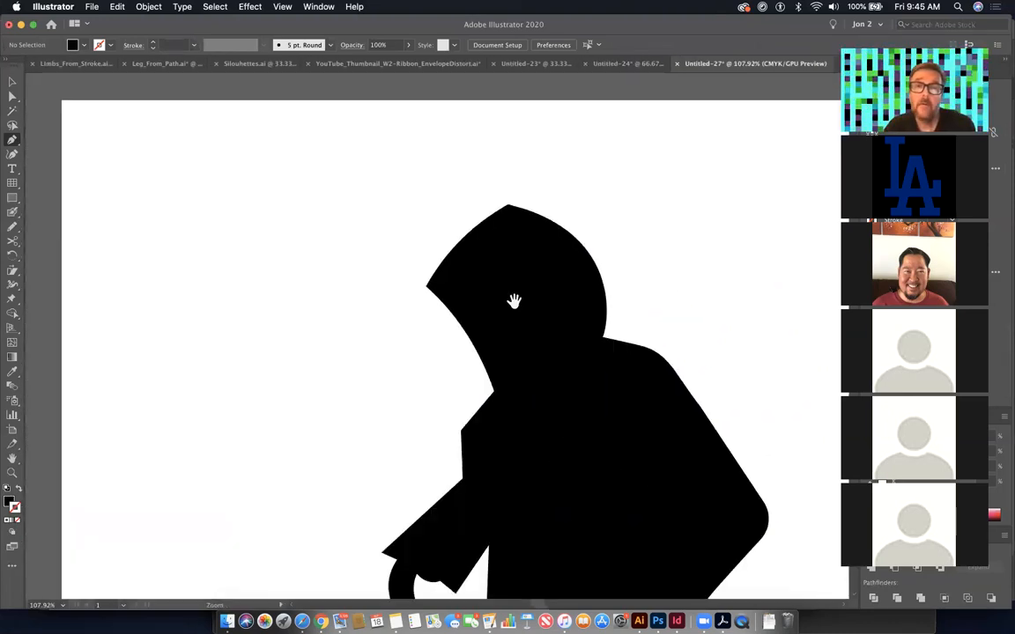
click(467, 329)
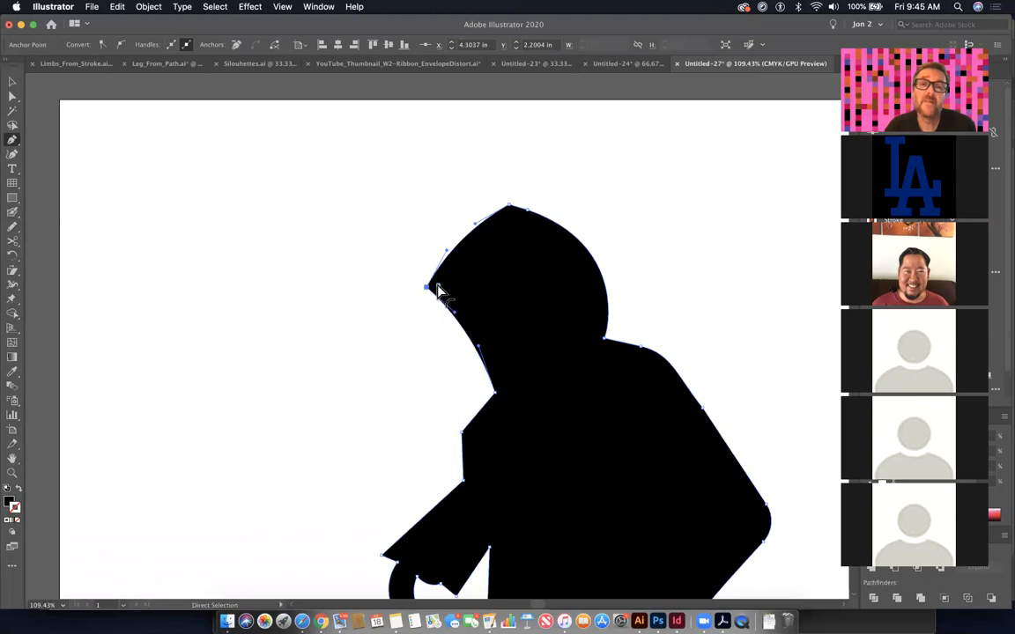
scroll(481, 358, down, 5)
scroll(481, 357, right, 5)
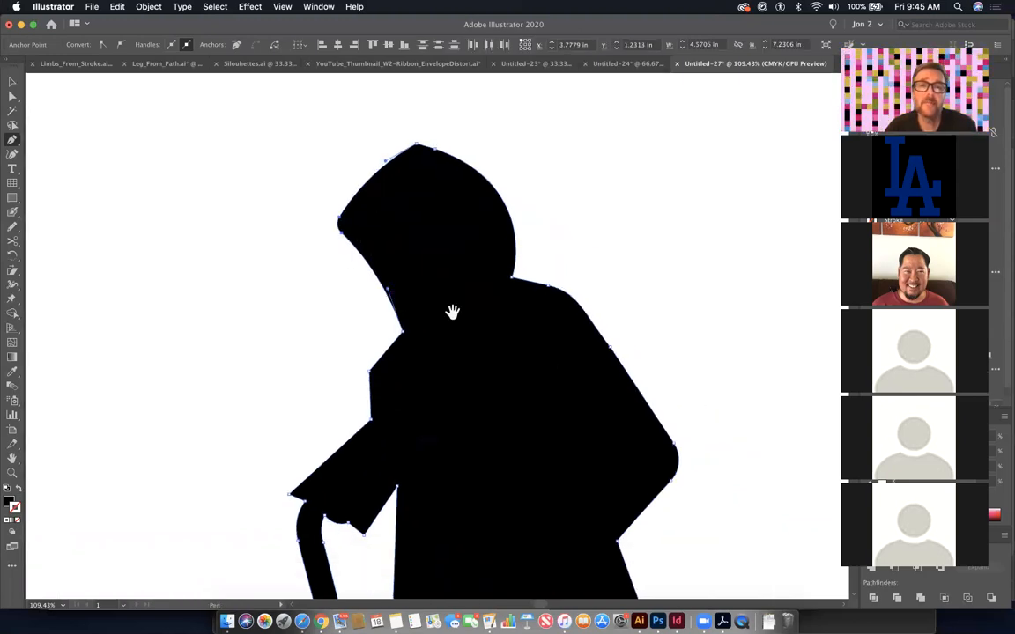
- Round the protruding chest corner of the hooded silhouette below the hood
drag(289, 281, 362, 341)
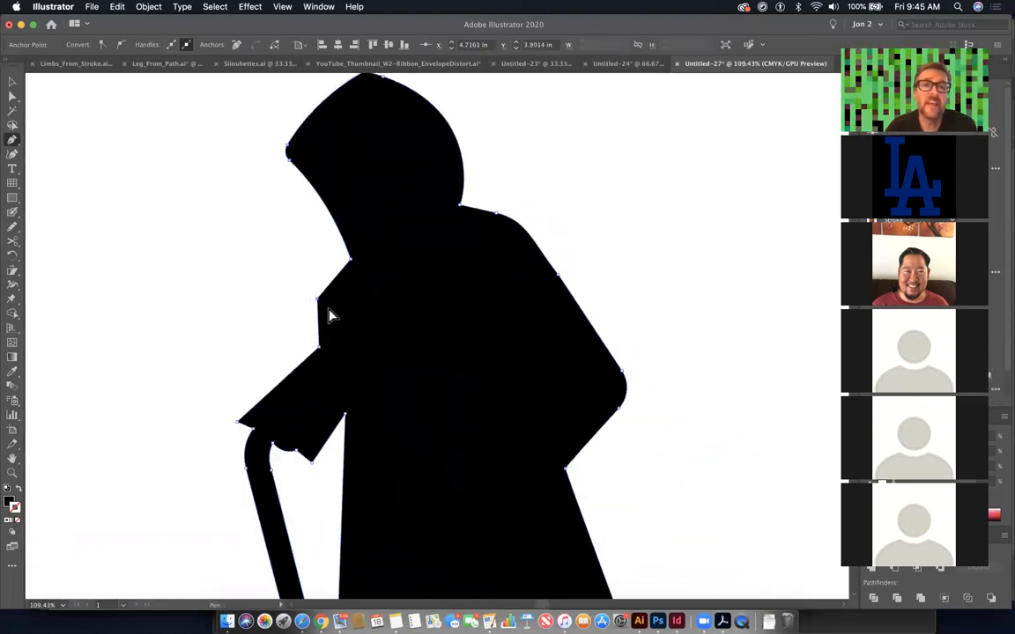
drag(329, 304, 344, 315)
key(space)
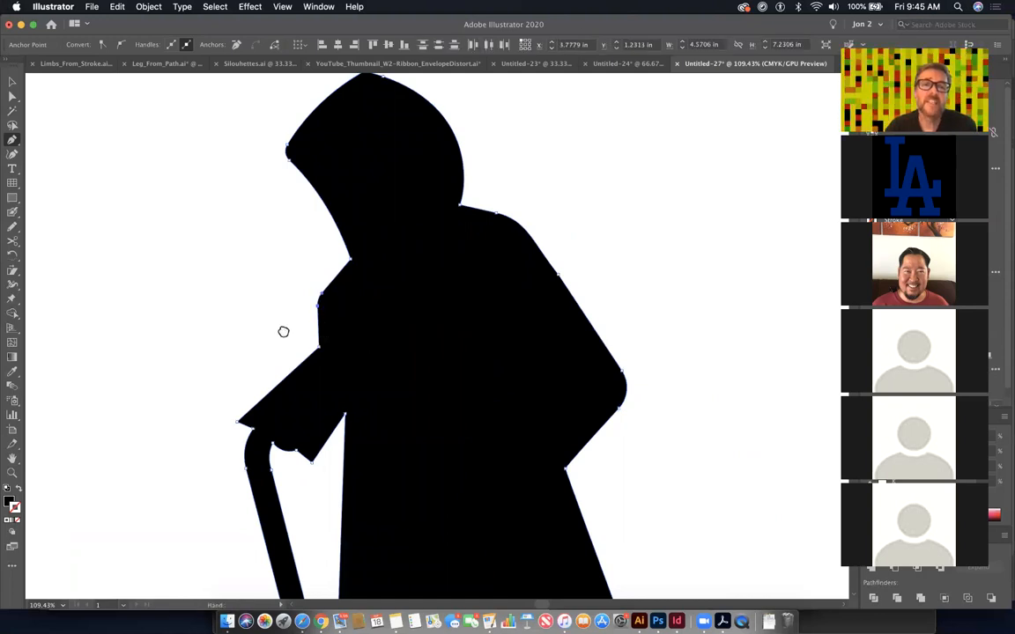
- Bend the forearm's upper edge inward with an added anchor point and pull in the tip of the hand above the cane
drag(283, 331, 283, 256)
drag(290, 318, 295, 312)
drag(239, 345, 269, 350)
- Round the pointed corners at the tip of the hand above the cane and deselect the figure
click(255, 341)
super+click(324, 310)
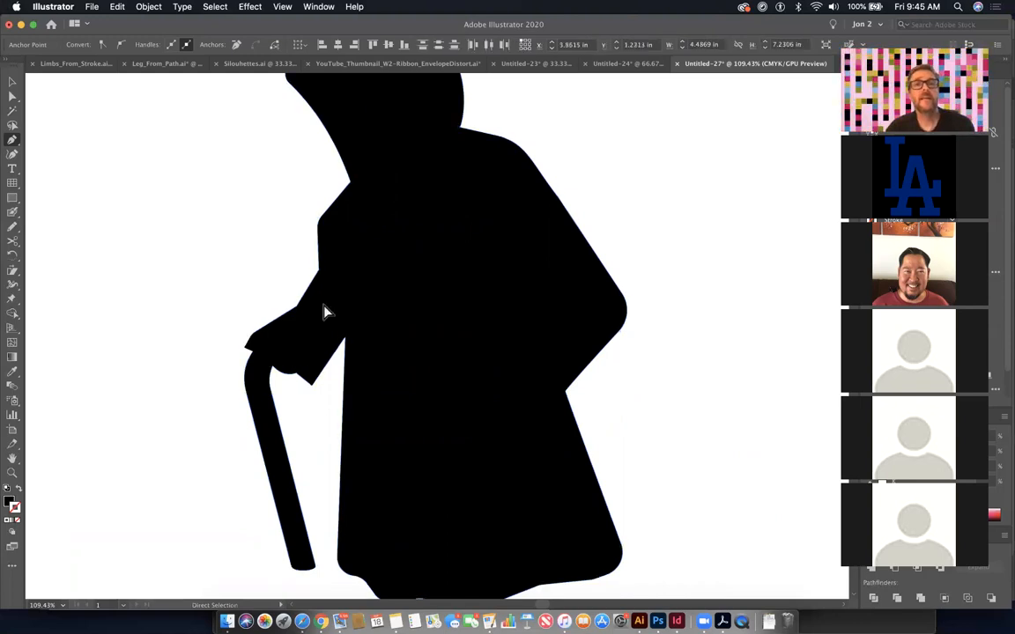
click(255, 343)
drag(264, 348, 242, 313)
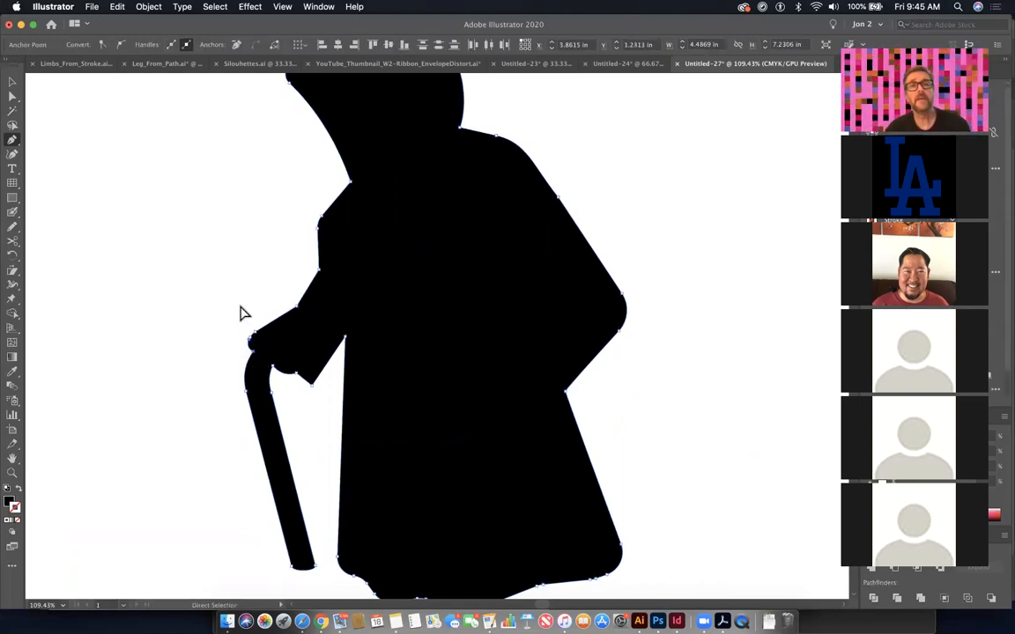
click(705, 437)
key(super+minus)
key(super+minus)
key(super+minus)
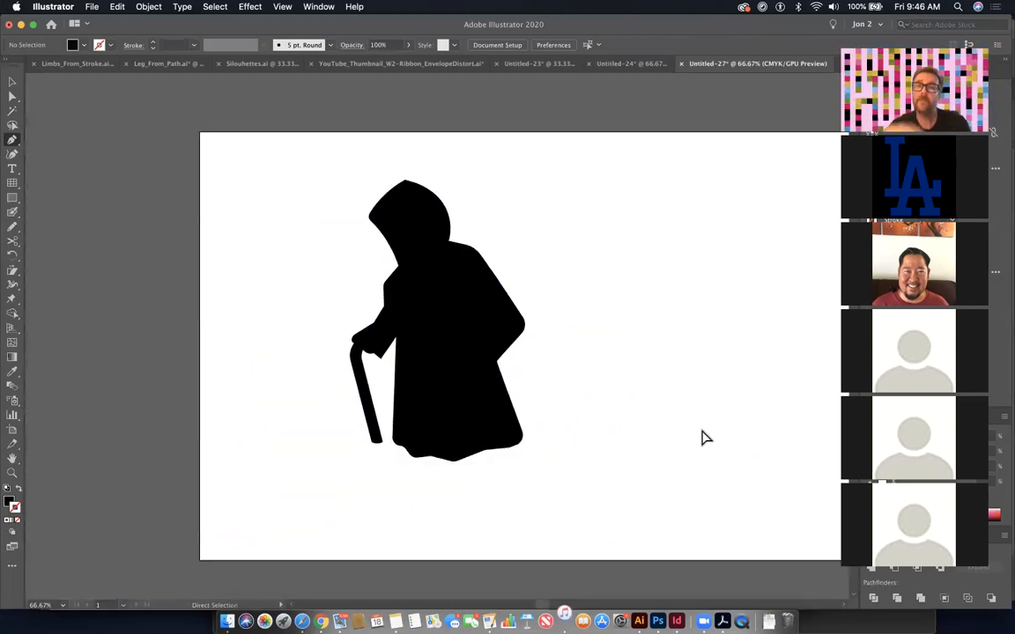
- Remove the stray point on the figure and move the anchor where the hood meets the chest slightly upward and outward
click(431, 249)
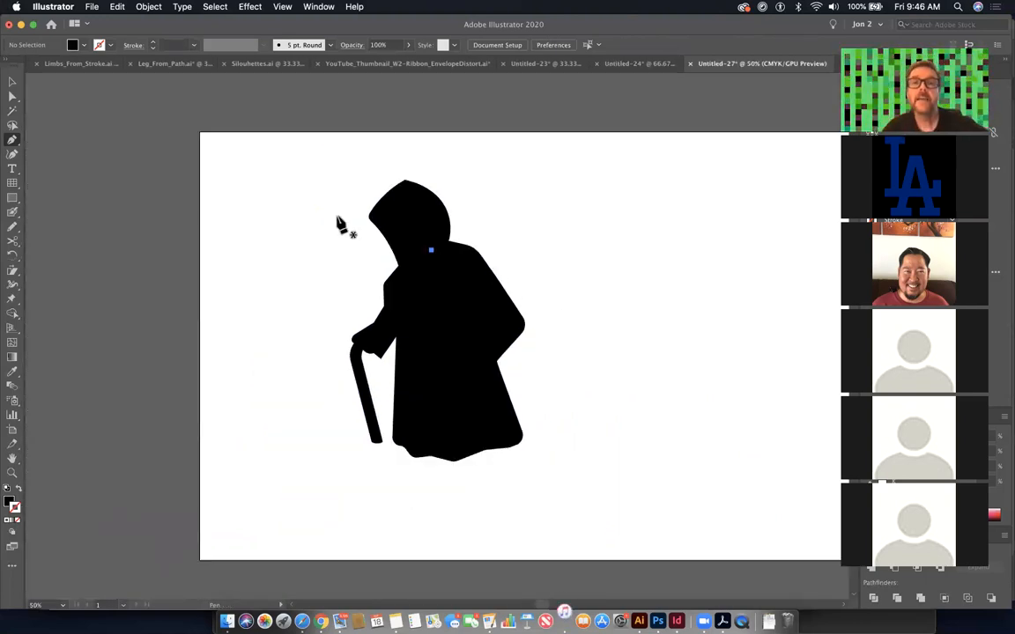
key(super+z)
drag(356, 172, 601, 325)
drag(441, 285, 567, 332)
drag(423, 340, 416, 328)
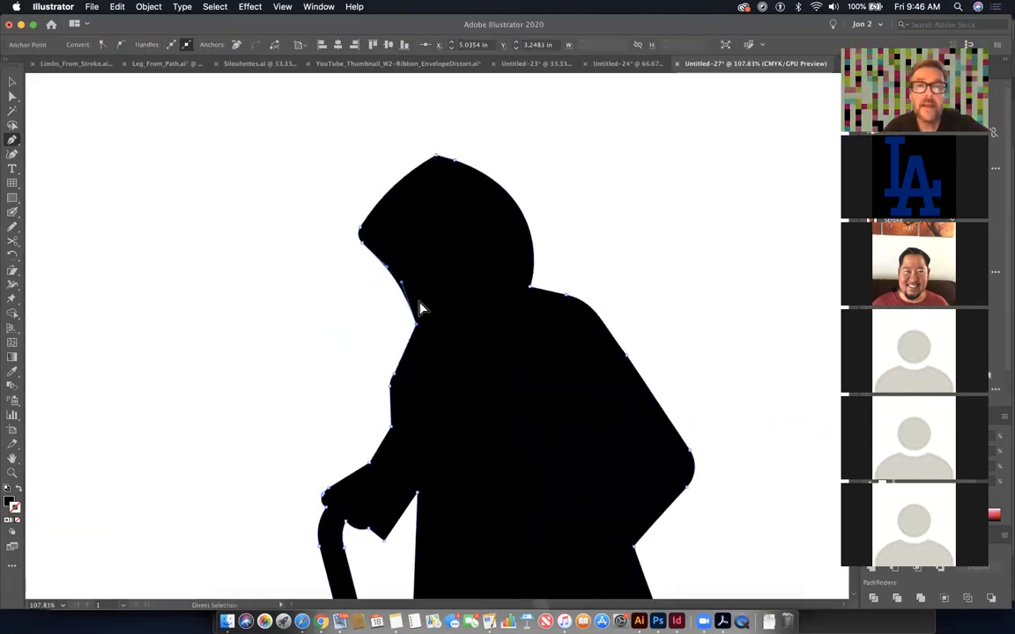
- Draw a closed face profile with pointed brow, nose, mouth and chin inside the hood opening using the Pen tool
click(366, 234)
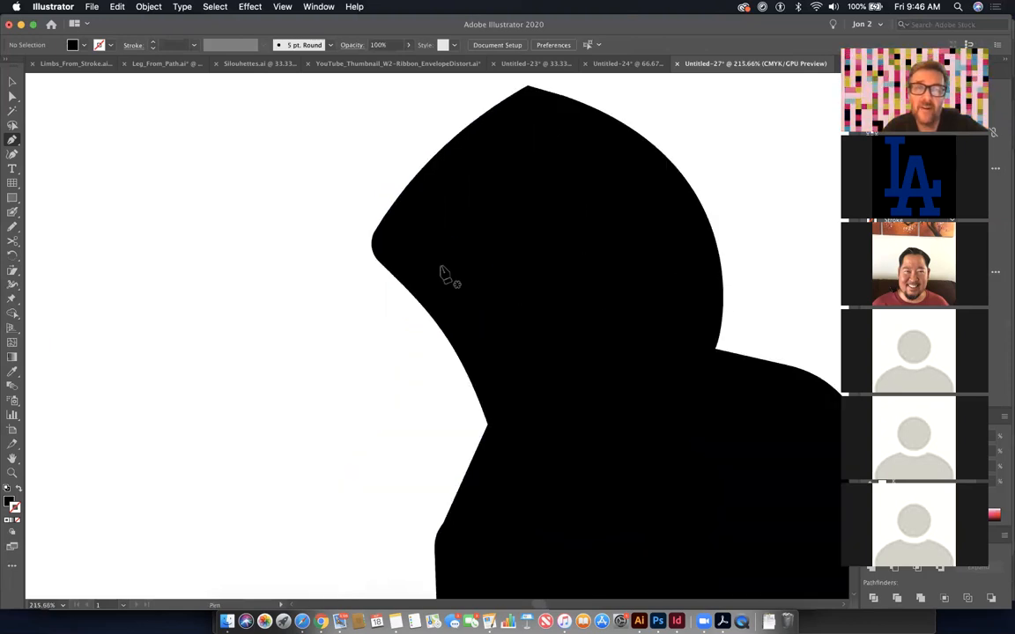
click(440, 266)
drag(540, 317, 568, 361)
drag(540, 405, 458, 345)
click(504, 405)
drag(488, 301, 499, 291)
click(488, 301)
click(441, 266)
drag(415, 258, 415, 255)
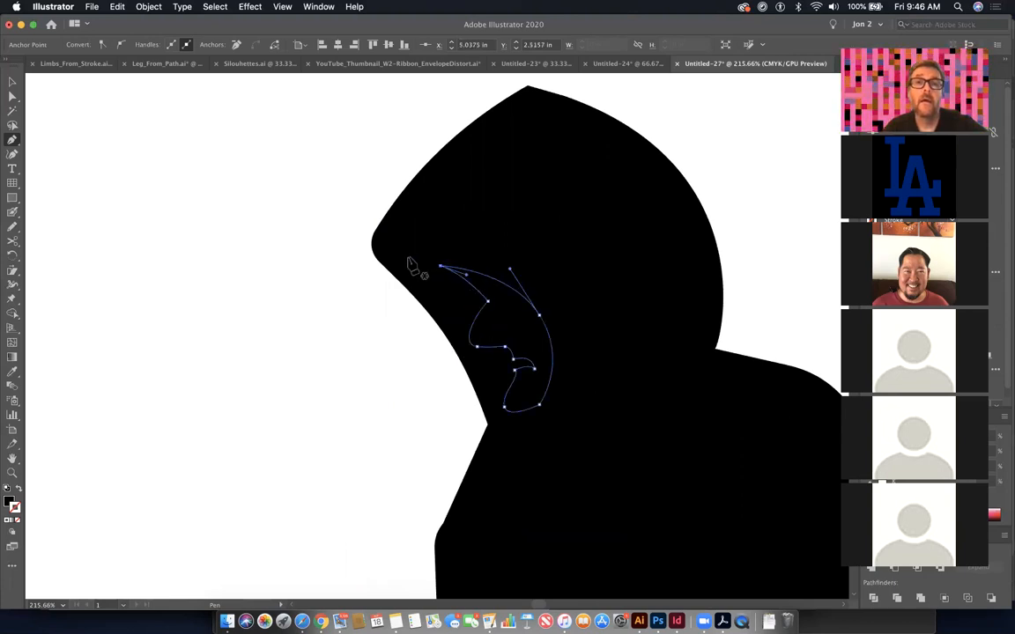
- Fill the face profile with white sampled from the background and deselect it
click(13, 371)
click(371, 438)
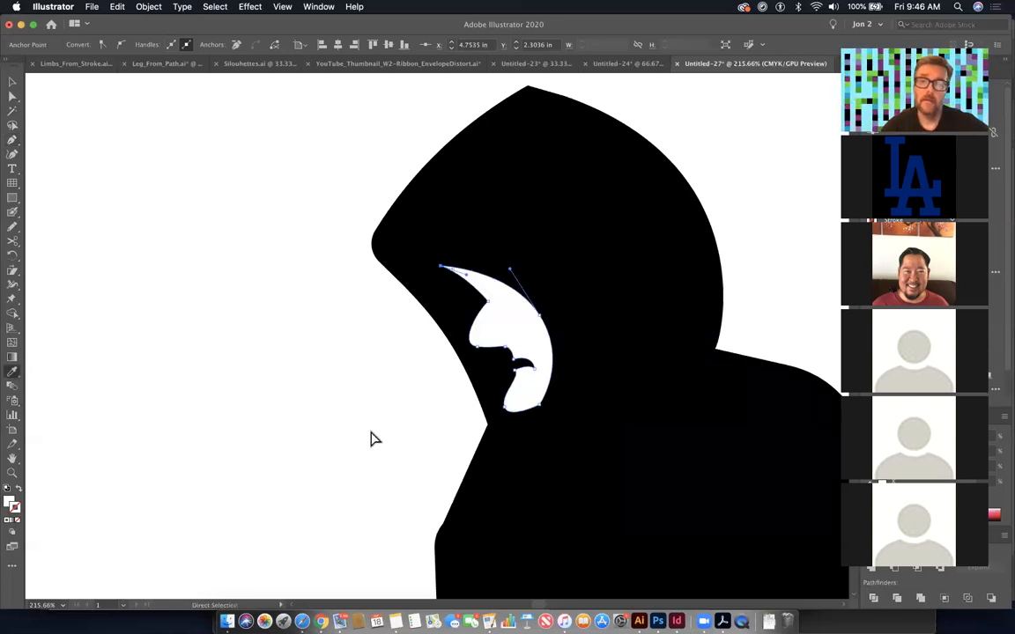
key(super+minus)
key(super+minus)
key(super+minus)
key(super+minus)
key(super+minus)
super+click(641, 449)
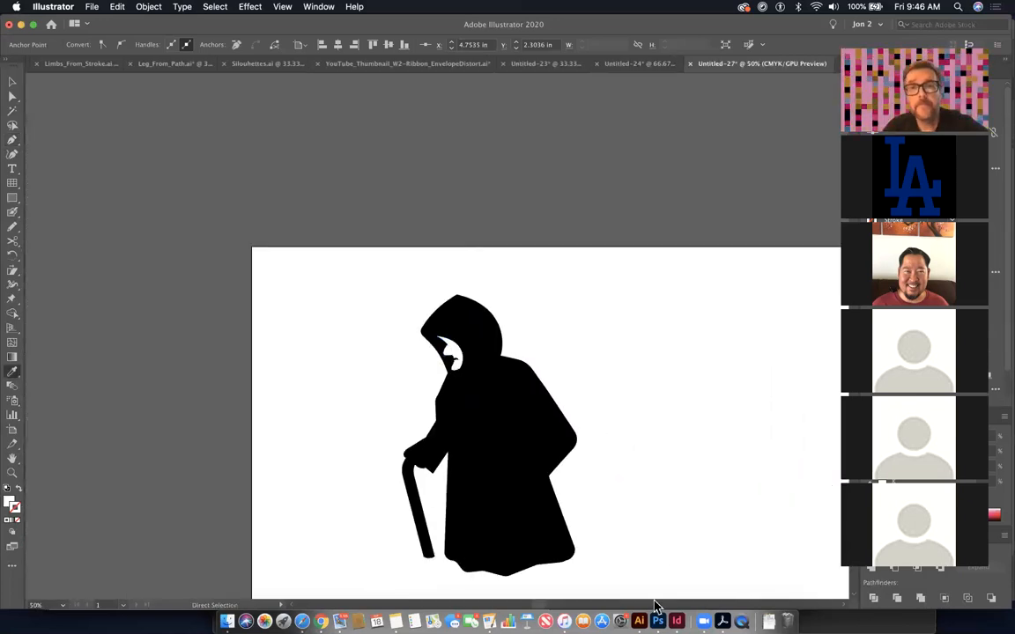
- Raise the upper anchor of the chest corner closer to the hood
drag(356, 338, 440, 357)
drag(482, 331, 369, 199)
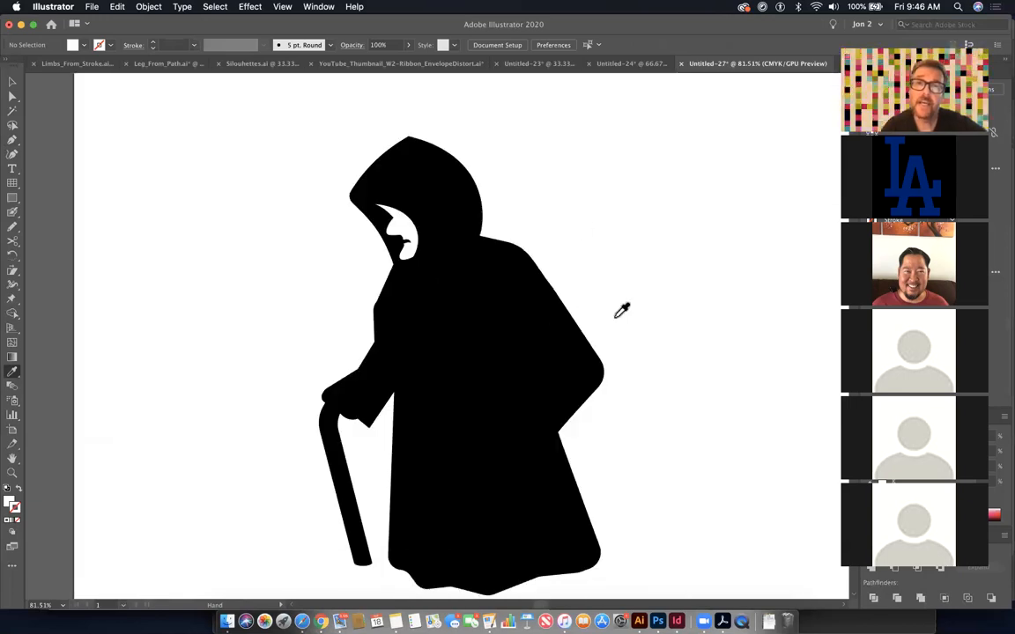
drag(591, 248, 574, 214)
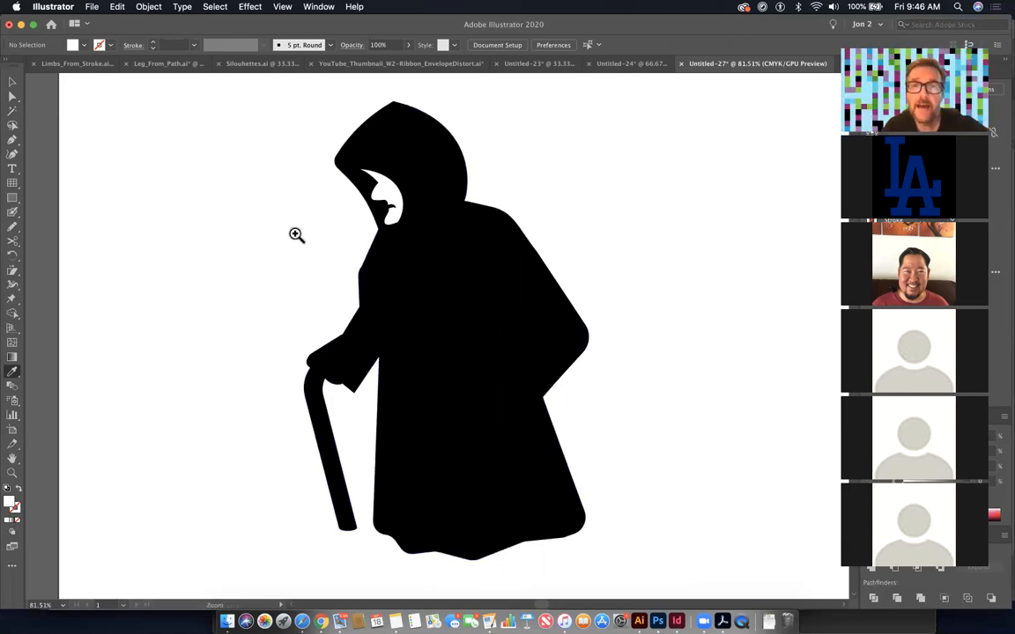
click(330, 262)
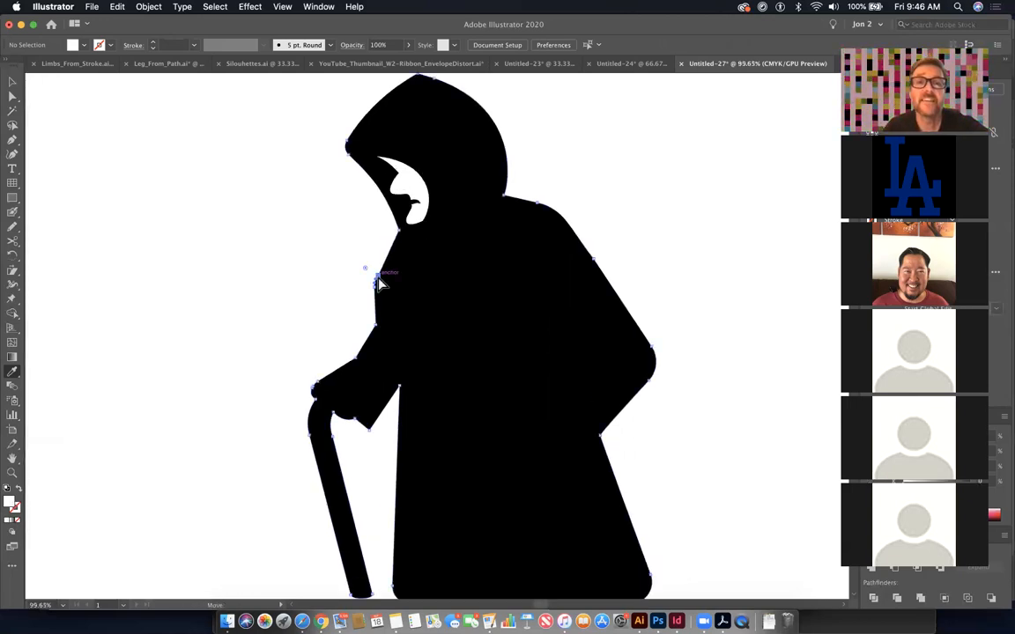
super+click(378, 264)
click(377, 260)
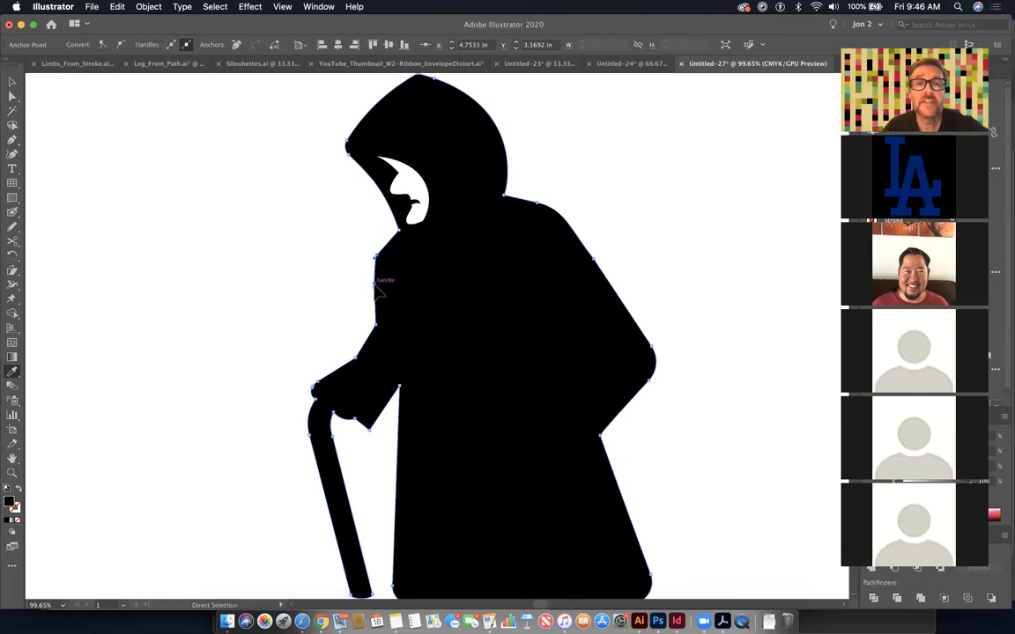
drag(384, 291, 376, 281)
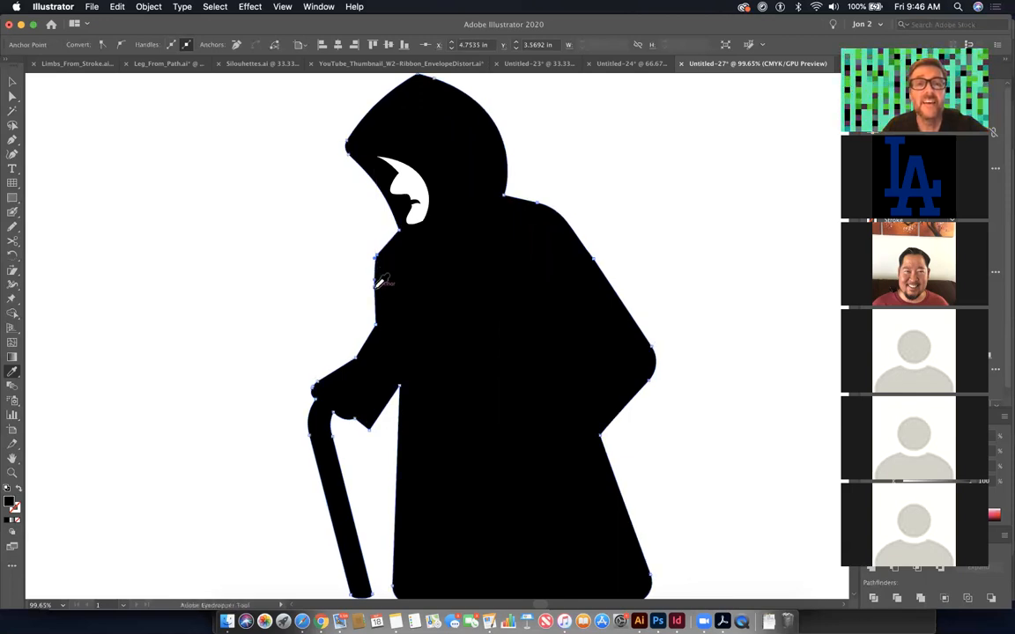
- Delete the leftover anchor point on the chest edge and deselect the figure
click(13, 138)
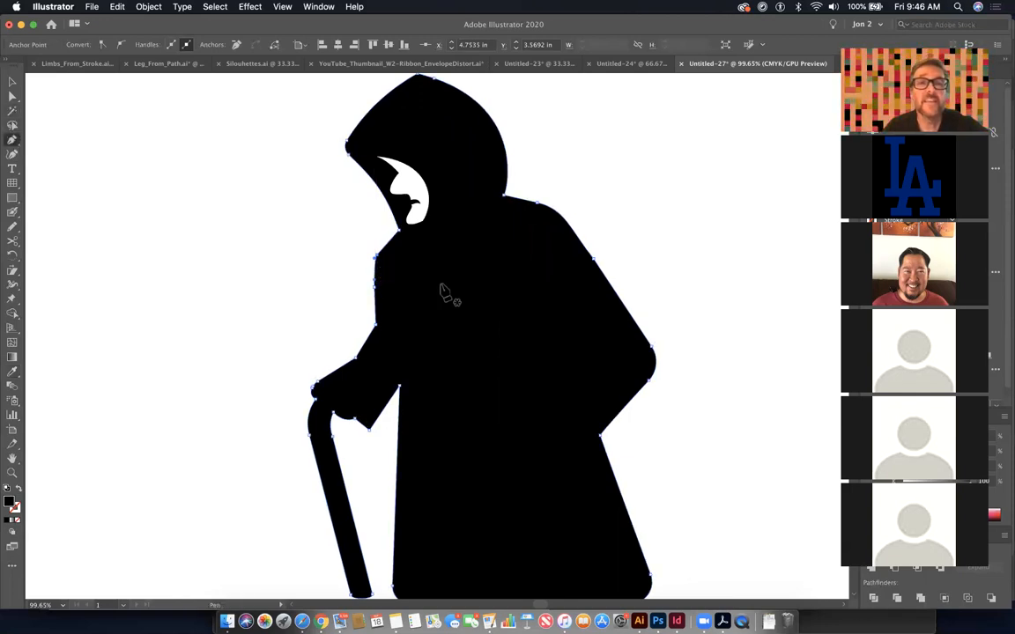
click(377, 288)
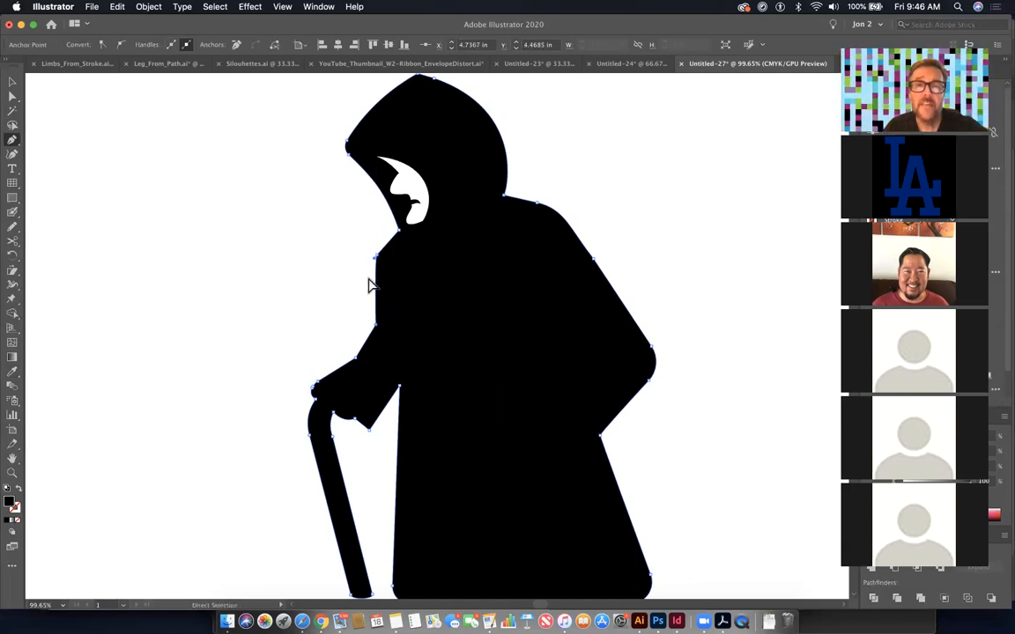
key(super+shift+a)
- Cut a small jagged notch into the outline at the elbow by adding and moving anchor points
drag(535, 379, 512, 308)
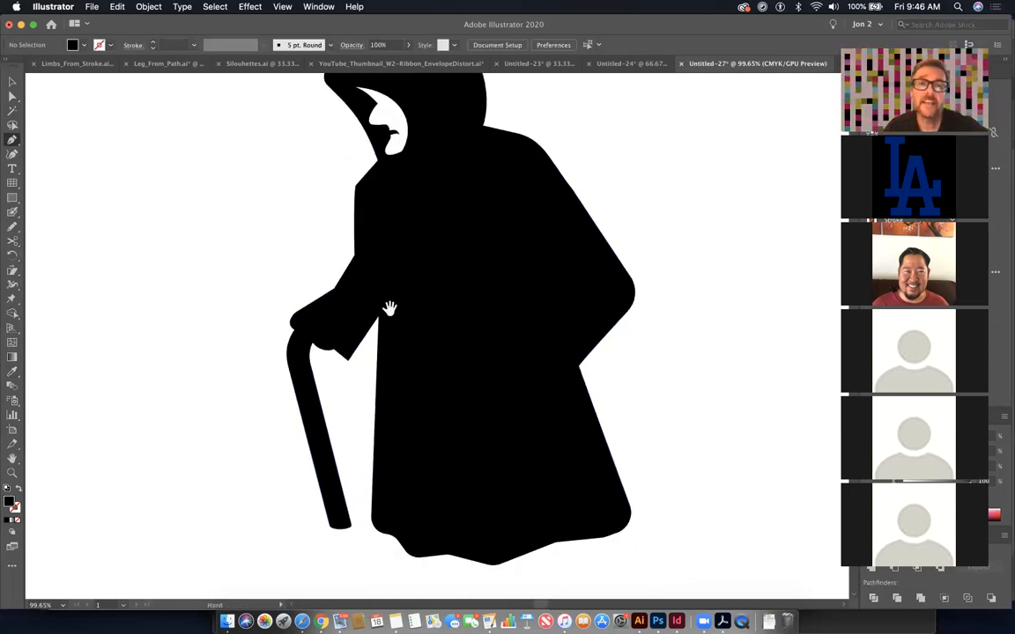
click(286, 290)
drag(376, 297, 400, 255)
click(394, 242)
key(super+z)
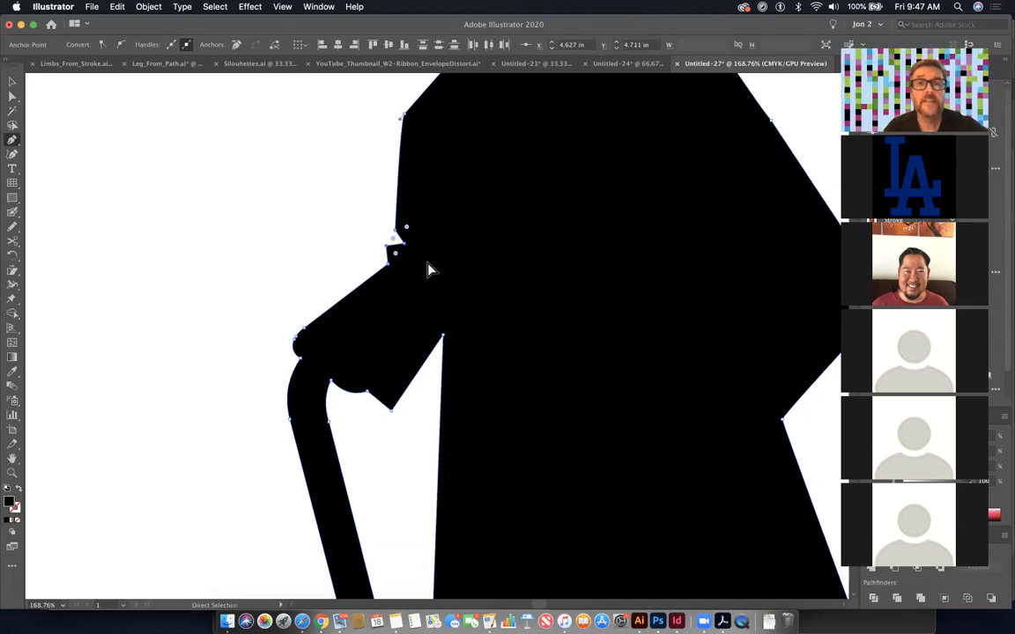
- Select the anchor points of the elbow notch and round its corners
drag(333, 200, 465, 304)
drag(408, 228, 530, 377)
click(344, 216)
- Curve the forearm's upper edge slightly outward between the elbow notch and the hand
key(super+minus)
key(super+minus)
drag(566, 419, 628, 449)
drag(627, 450, 465, 311)
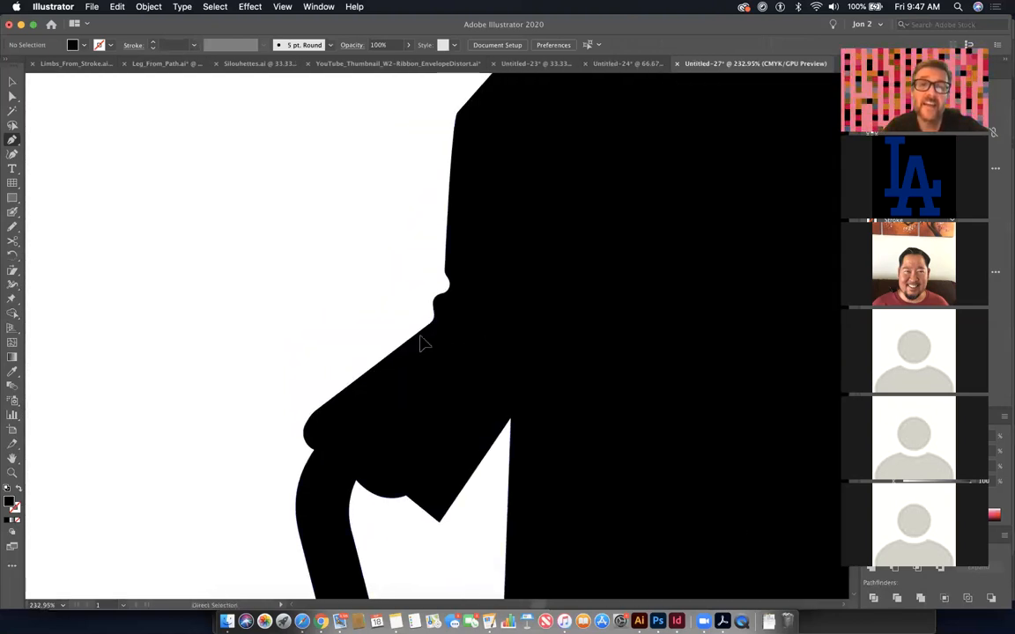
drag(429, 332, 421, 328)
drag(377, 357, 317, 278)
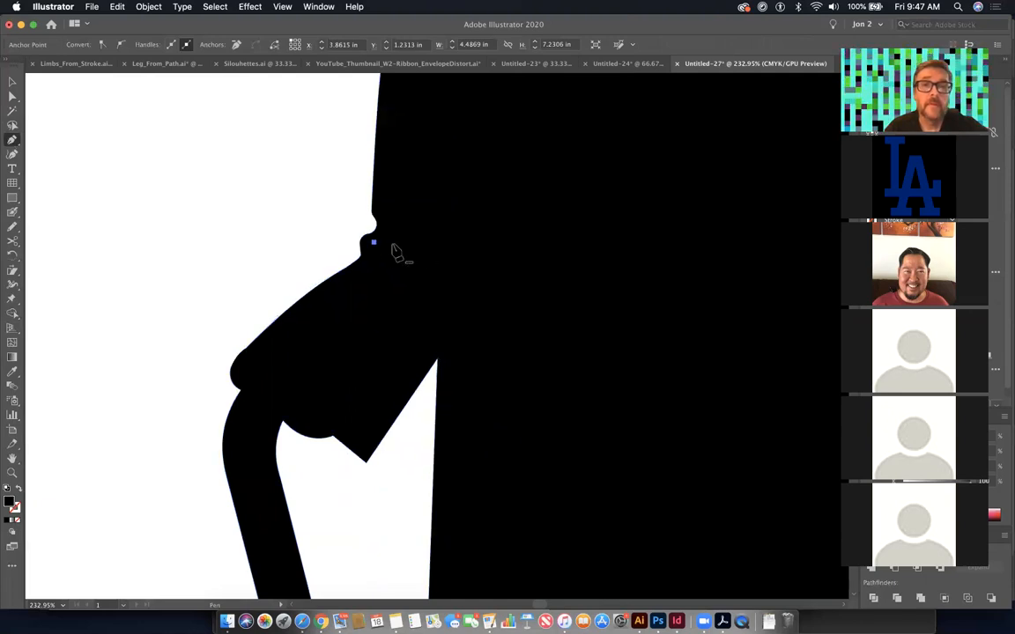
- Draw a small crescent-shaped fold at the elbow notch and fill it with white sampled from the background
click(374, 241)
drag(408, 258, 373, 243)
click(407, 259)
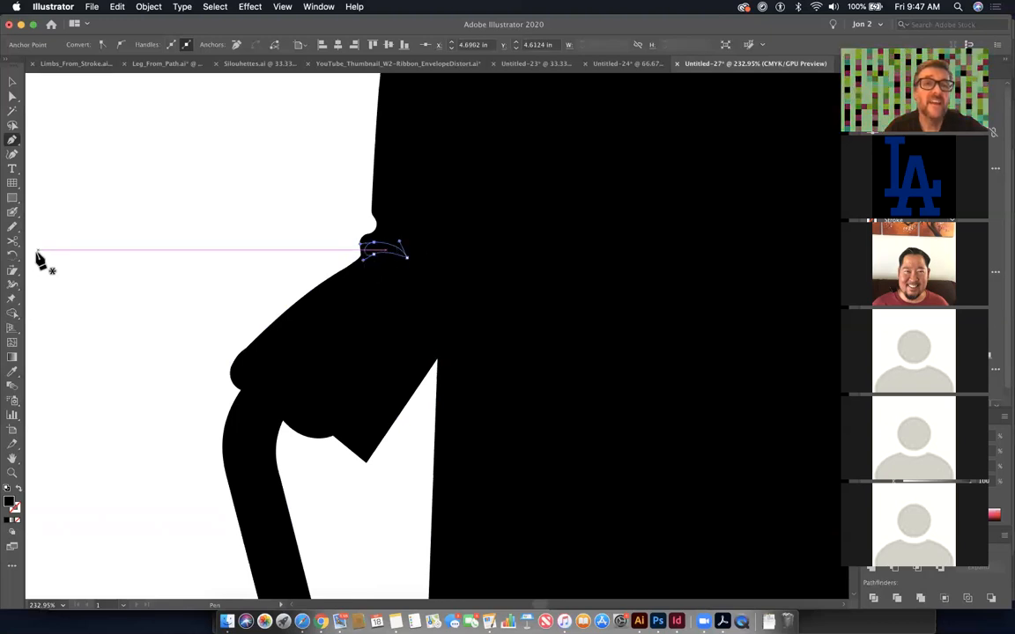
click(13, 373)
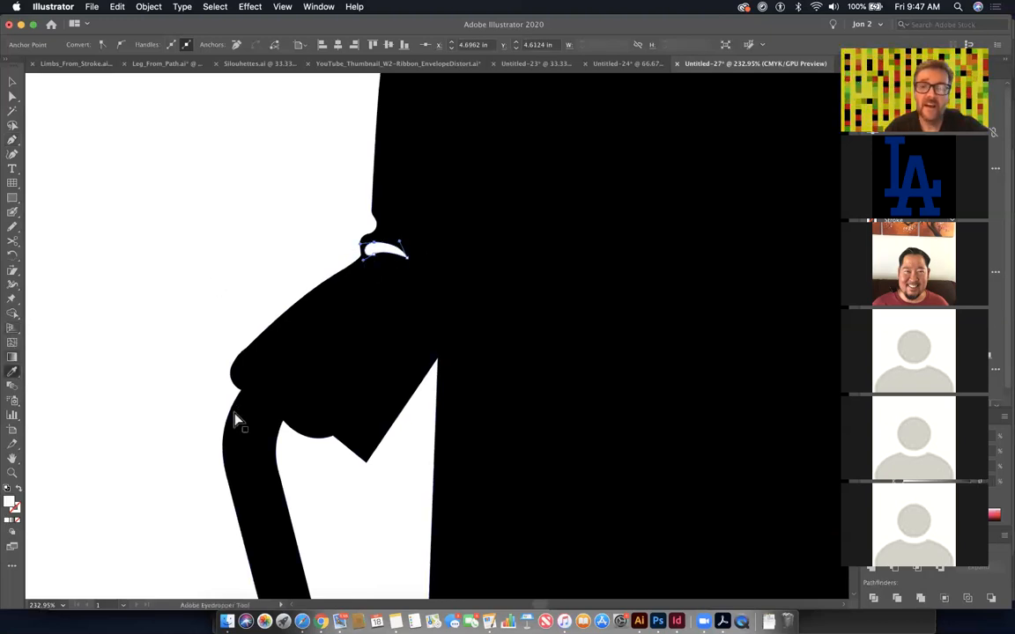
key(super+1)
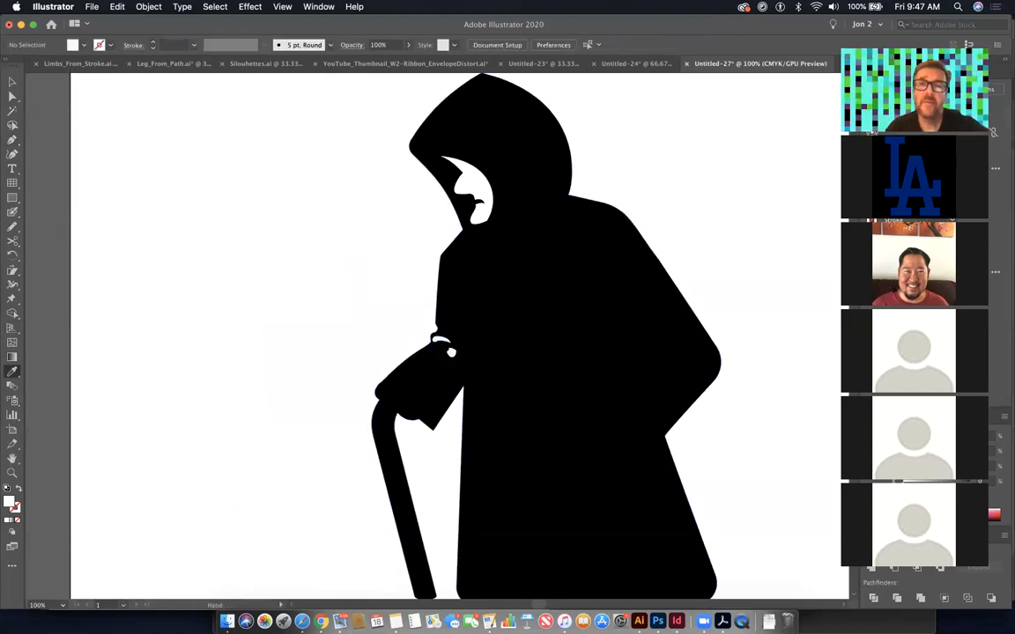
scroll(529, 459, down, 3)
scroll(529, 458, right, 3)
key(super+minus)
key(super+minus)
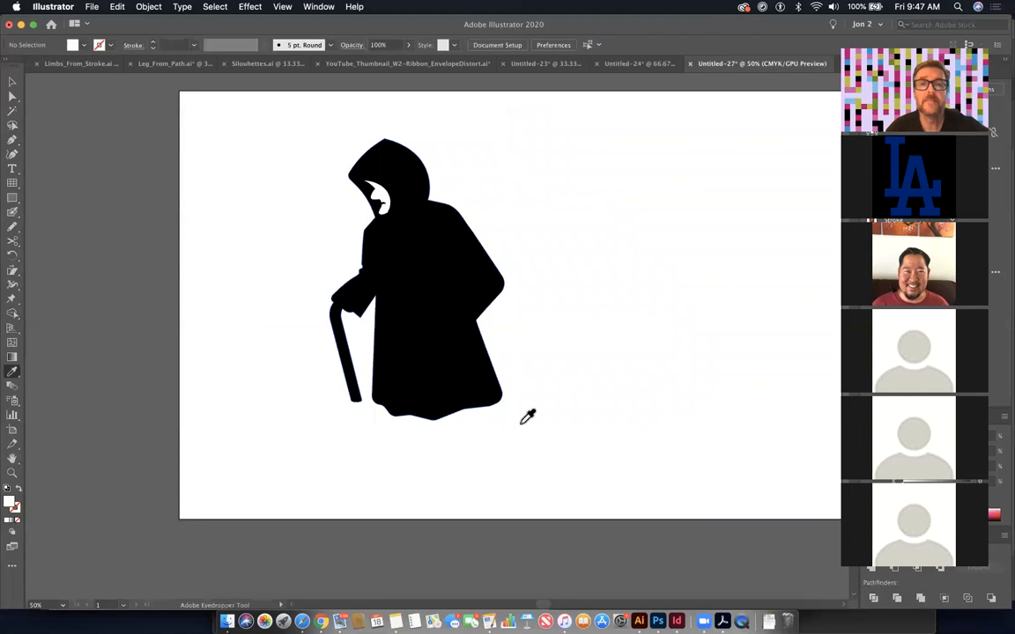
- Select the upper part of the hood's outline and nudge its peak down seven increments
drag(327, 325, 415, 374)
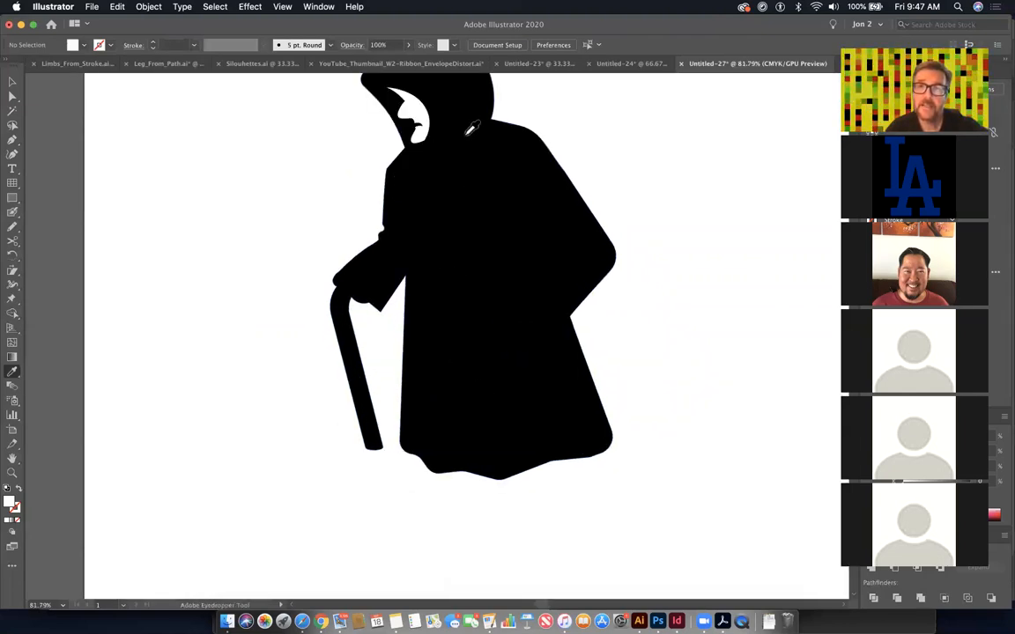
drag(504, 160, 500, 315)
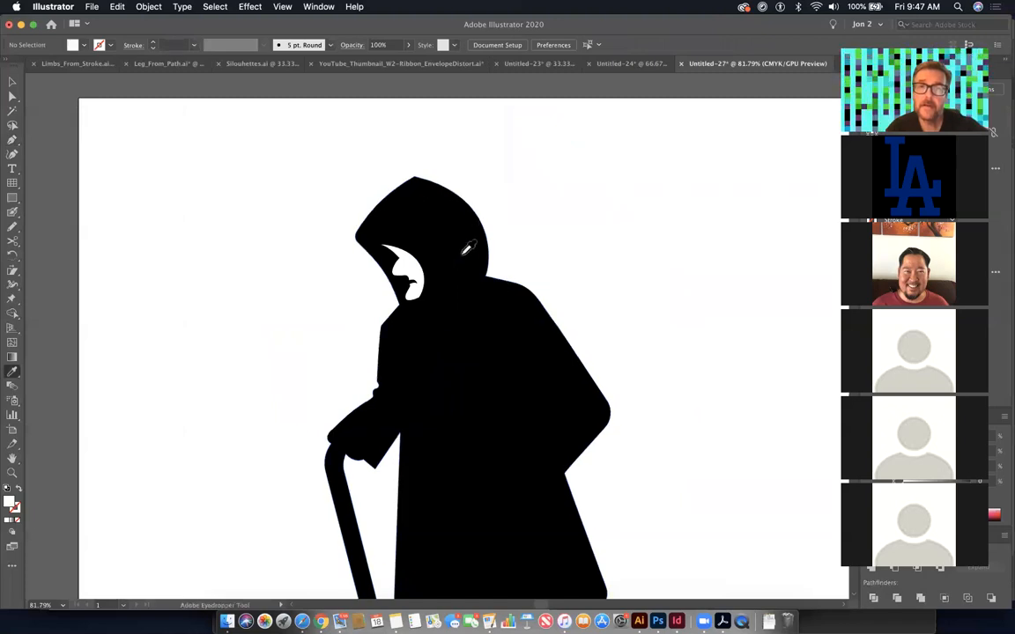
key(a)
click(445, 209)
key(Down)
key(Down)
key(Down)
key(Down)
key(Down)
key(Down)
key(Down)
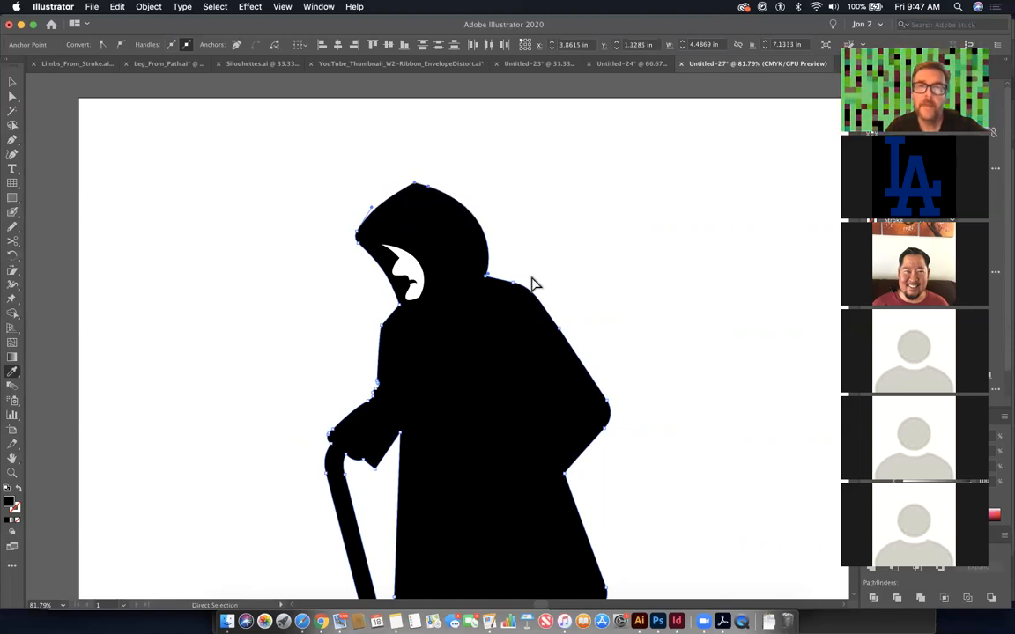
- Reselect the anchor points at the hood's peak, nudge them down four more increments and deselect the figure
click(543, 243)
drag(392, 151, 475, 227)
key(Down)
key(Down)
key(Down)
key(Down)
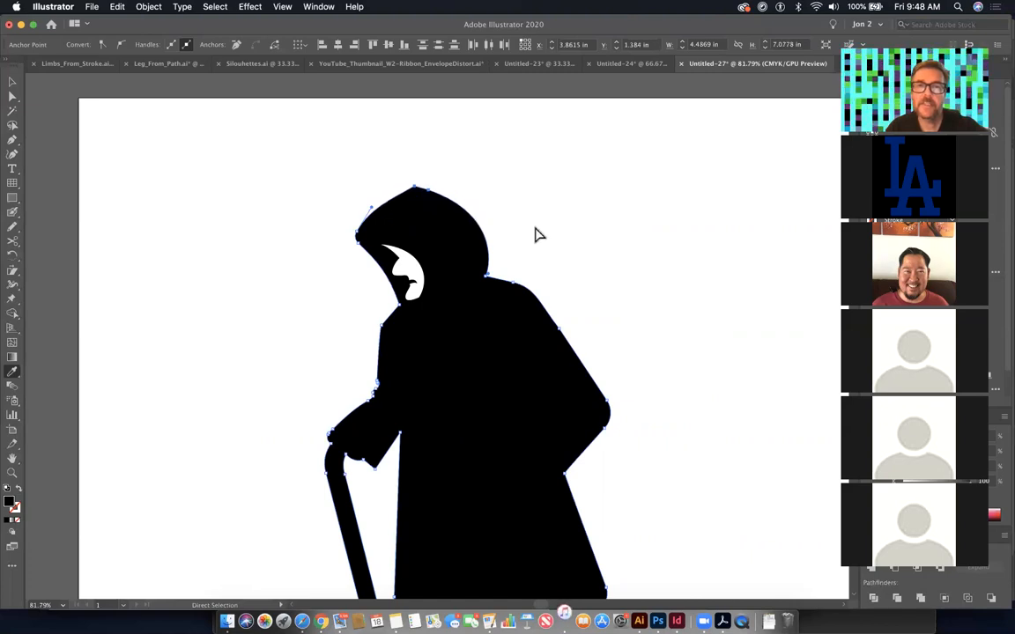
click(538, 236)
space+drag(604, 312, 542, 159)
drag(547, 226, 536, 235)
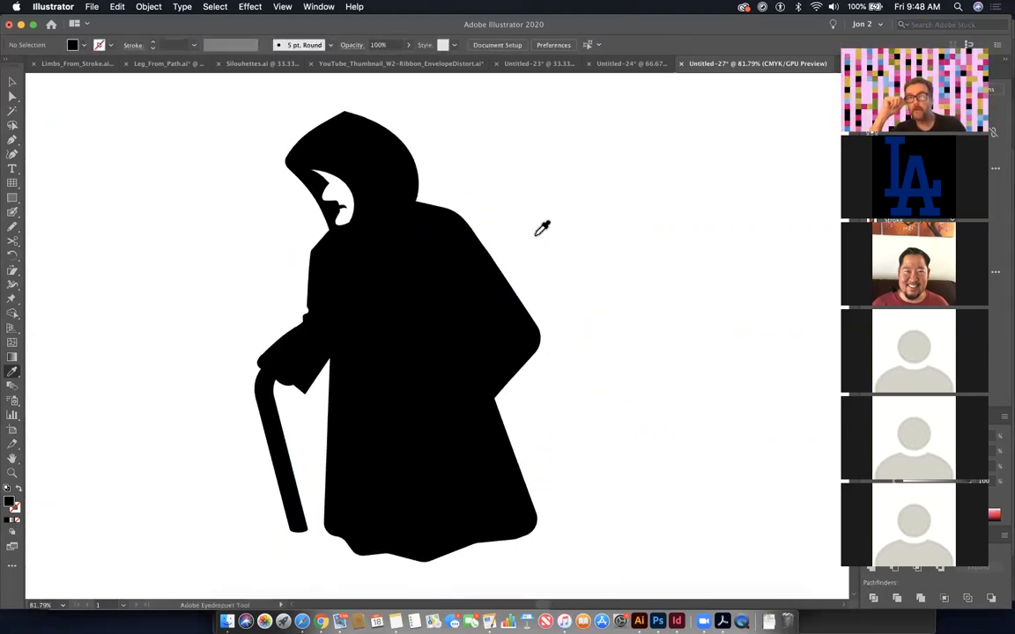
key(super+minus)
key(super+minus)
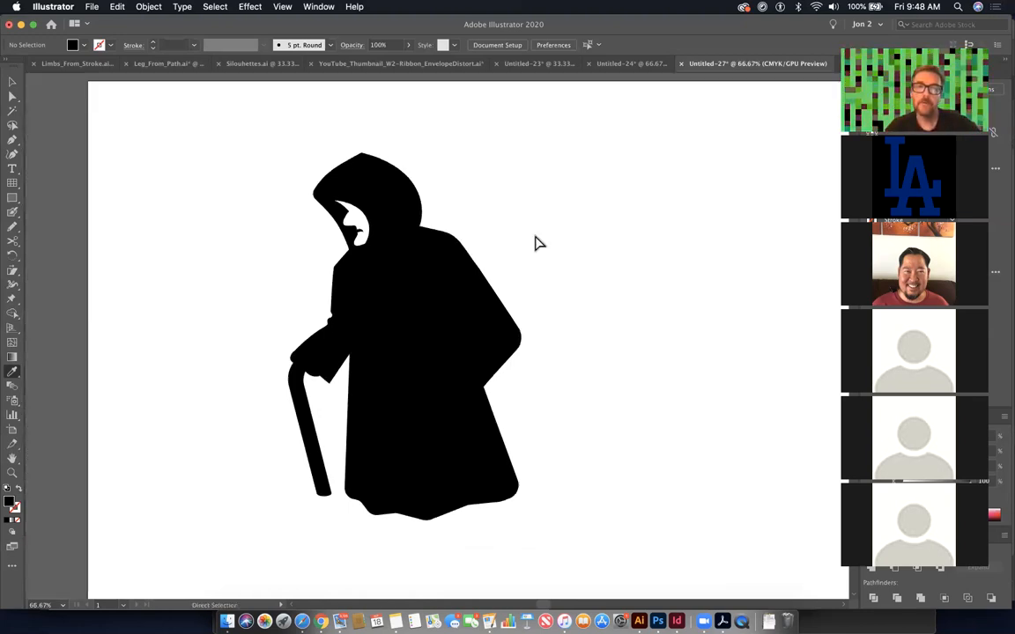
- Draw a black circle about 1.57 in wide to the right of the hooded figure and a black upright rectangle overlapping its lower edge
click(12, 199)
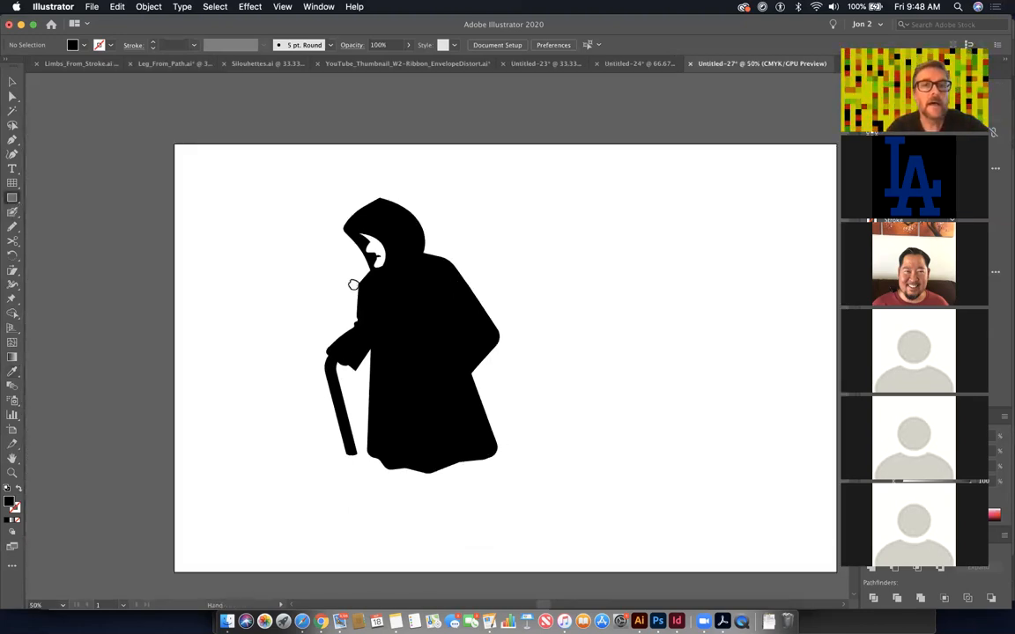
drag(353, 285, 216, 268)
drag(17, 202, 55, 228)
mouse_move(464, 207)
mouse_down()
mouse_move(528, 289)
mouse_move(526, 268)
mouse_up()
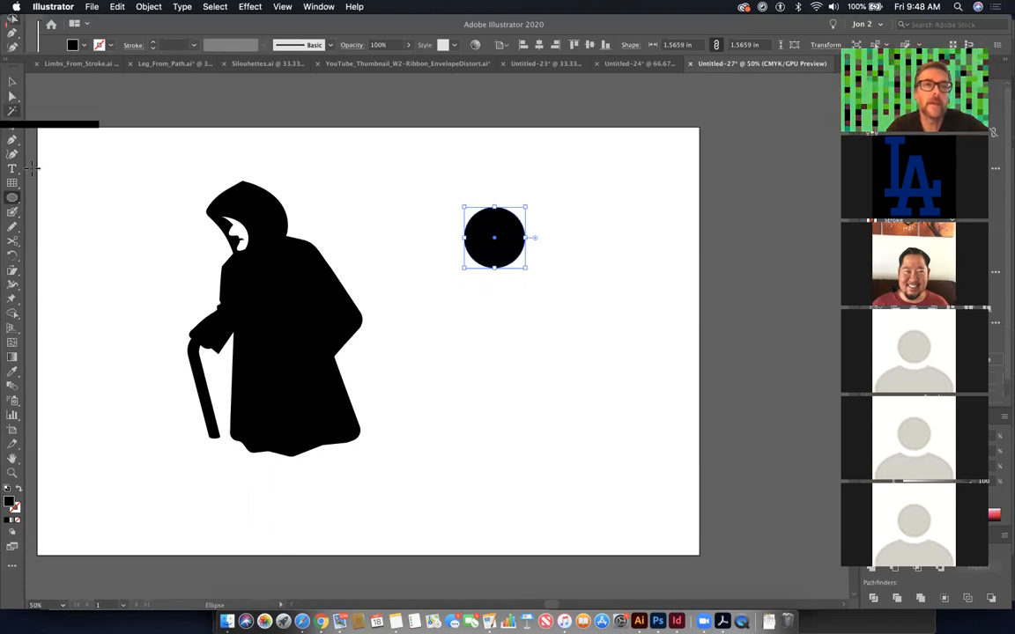
drag(13, 197, 55, 198)
drag(445, 260, 520, 374)
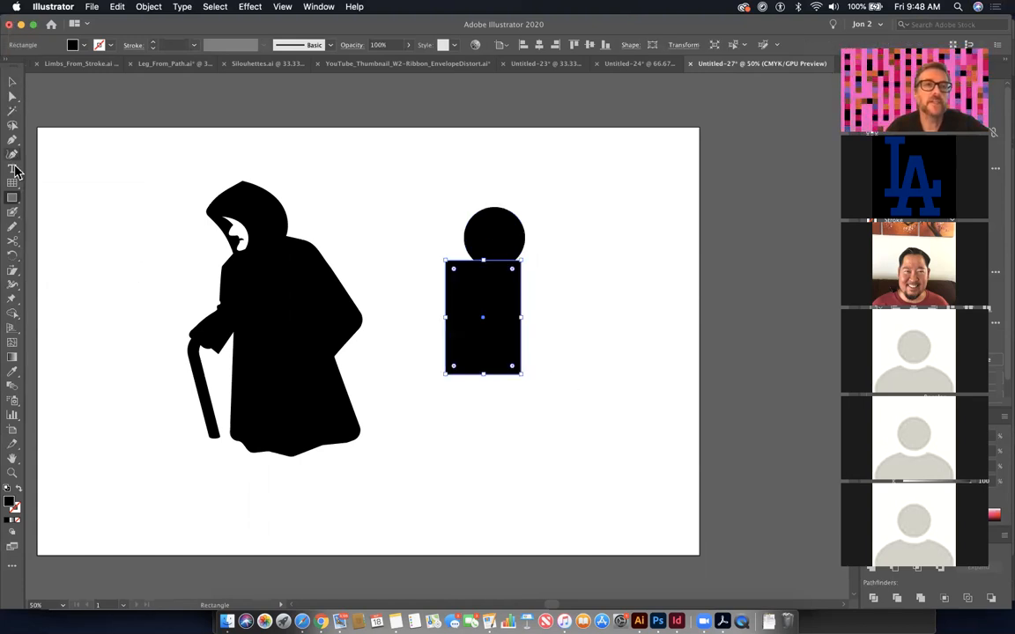
- Add small overlapping black rectangles as the lower leg and arms around the basic-shape figure's torso
drag(458, 383, 467, 478)
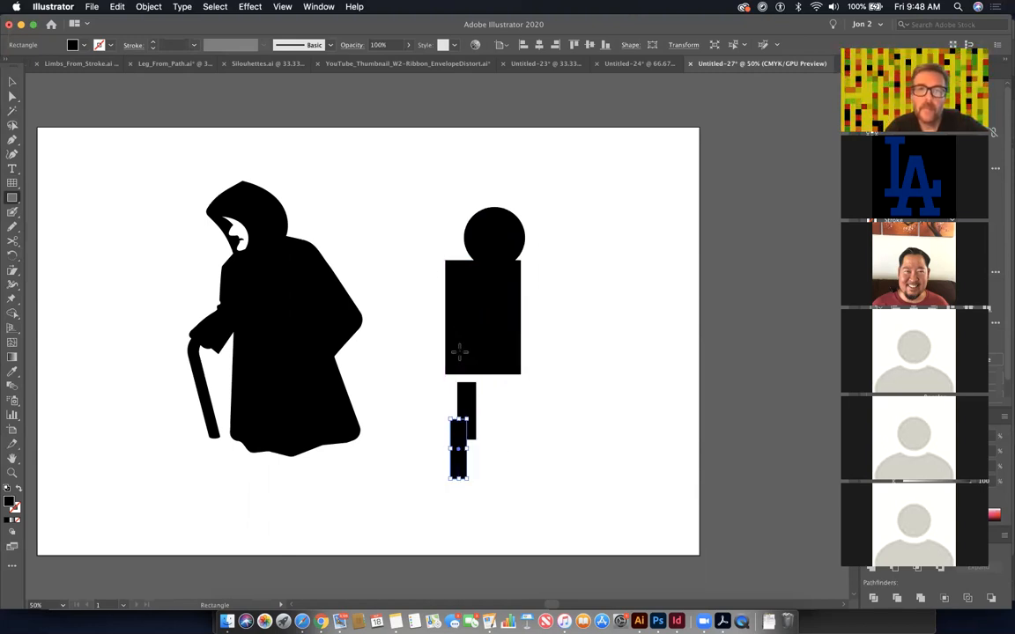
drag(435, 264, 457, 318)
drag(419, 268, 451, 294)
drag(427, 250, 437, 276)
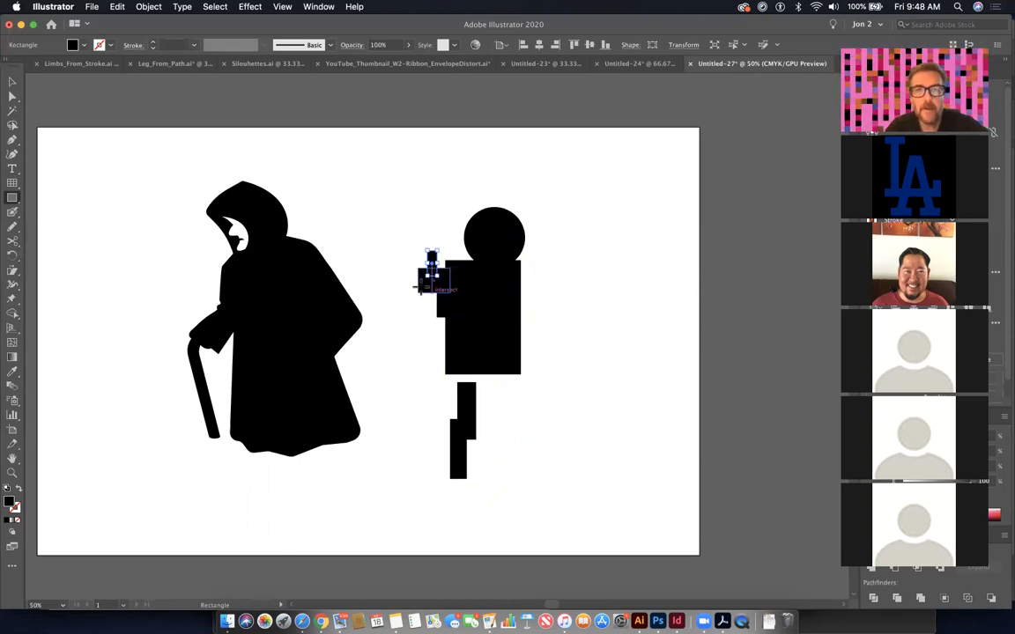
key(a)
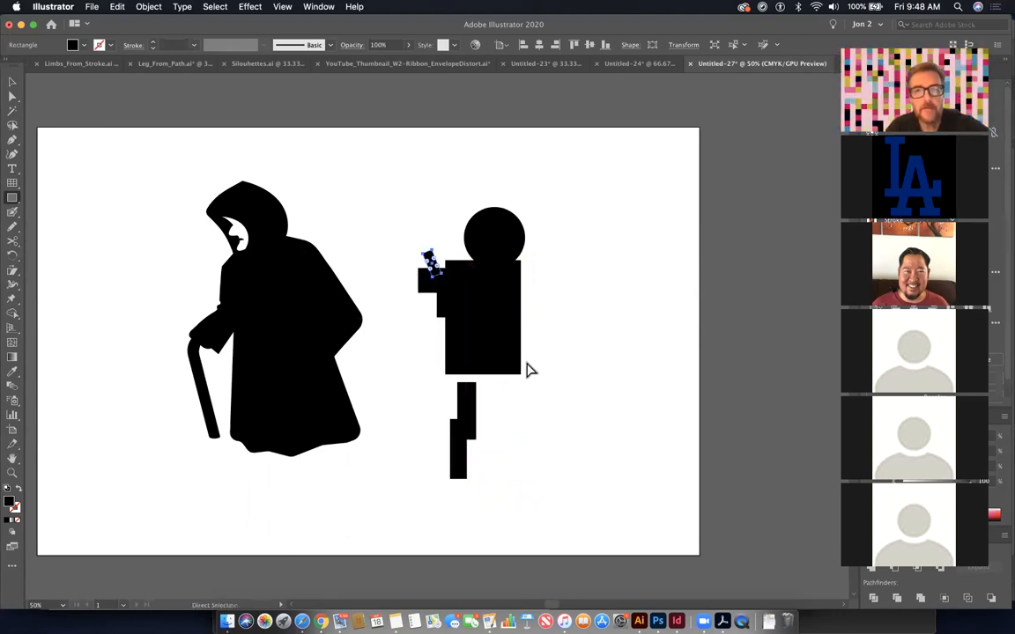
key(m)
drag(418, 280, 432, 349)
drag(520, 278, 534, 292)
key(a)
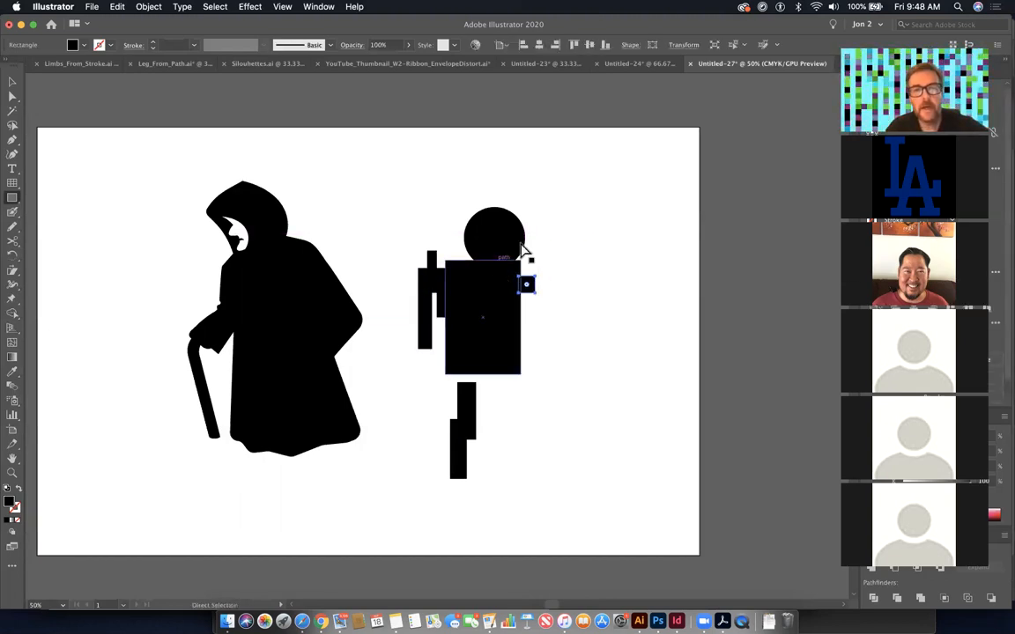
- Delete all the basic shapes of the second figure, keeping the hooded silhouette
key(super+a)
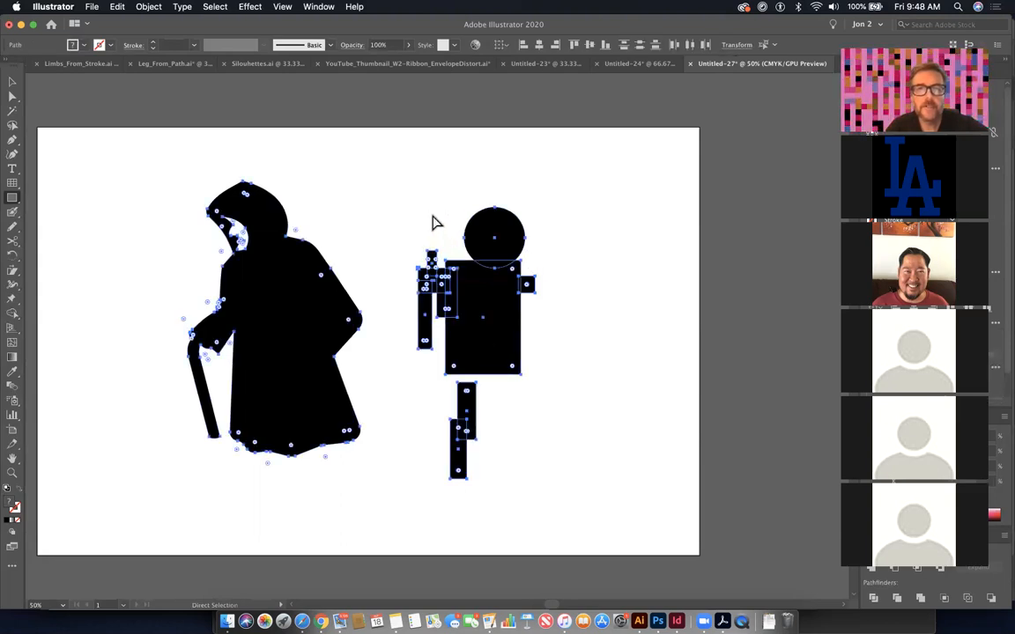
super+click(189, 161)
click(9, 99)
drag(8, 105, 75, 114)
drag(350, 181, 503, 363)
drag(400, 197, 602, 548)
key(Delete)
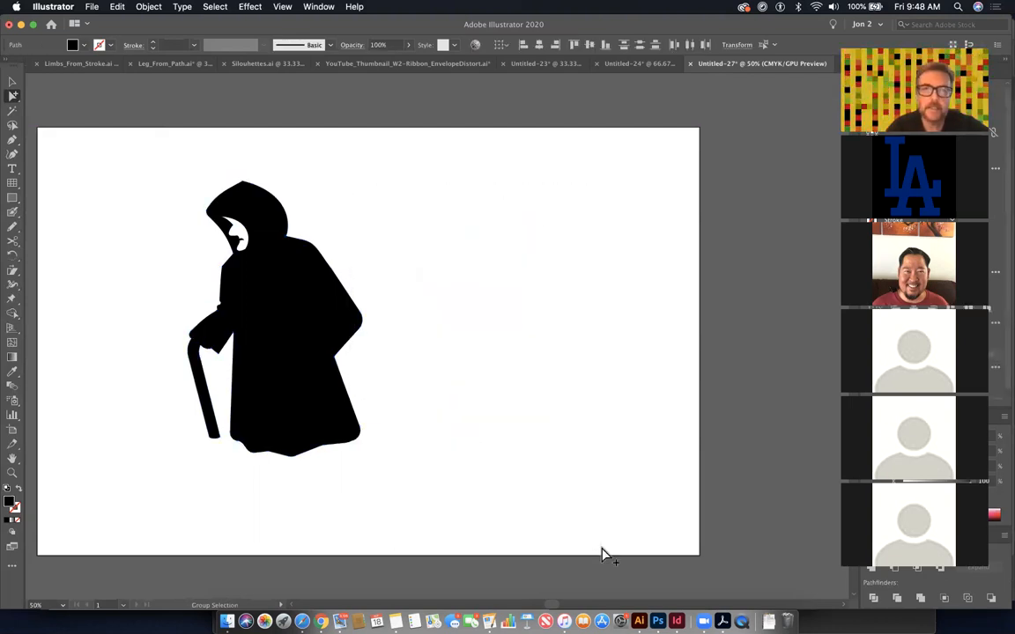
- Draw a large black upright rectangle beside the hooded figure and warp it with a vertical Arc, 37% bend, -10% horizontal and -18% vertical distortion
click(12, 197)
drag(432, 193, 579, 422)
click(13, 94)
click(153, 8)
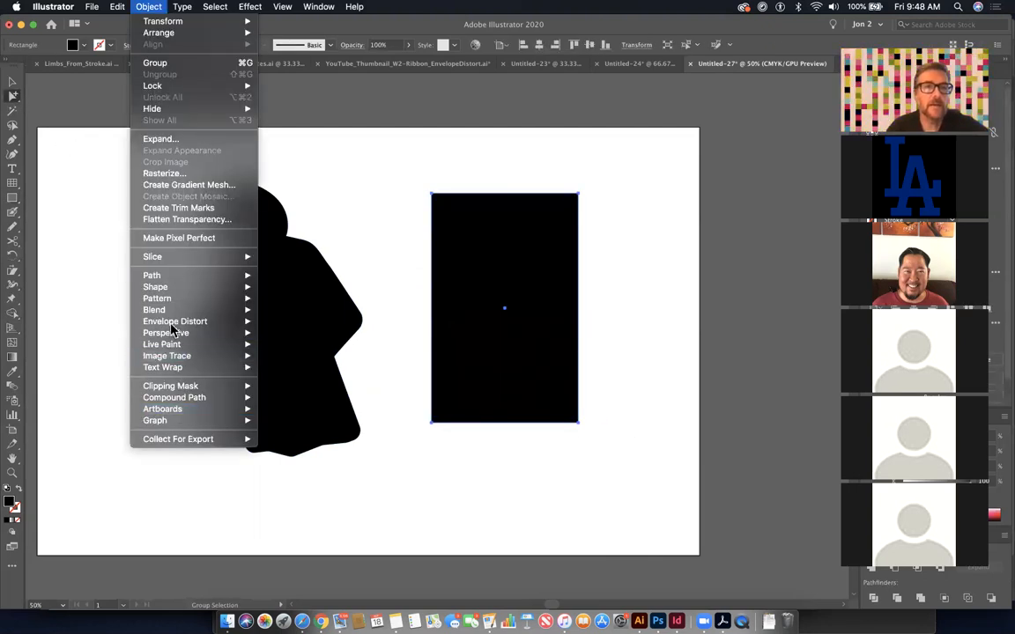
mouse_move(172, 325)
click(304, 321)
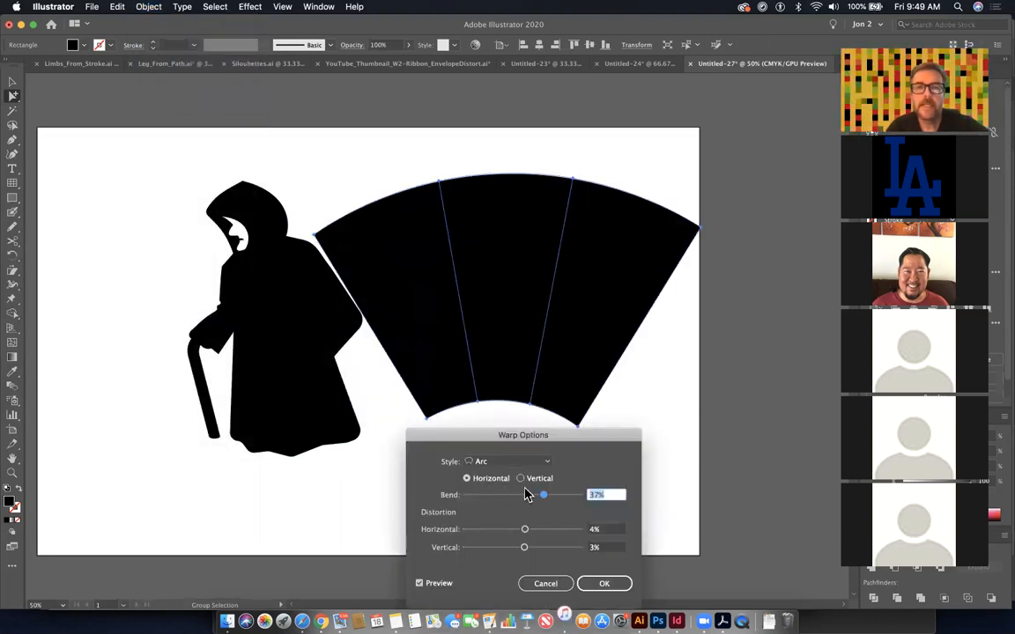
click(522, 478)
mouse_move(525, 530)
mouse_down()
mouse_move(541, 532)
mouse_move(509, 534)
mouse_up()
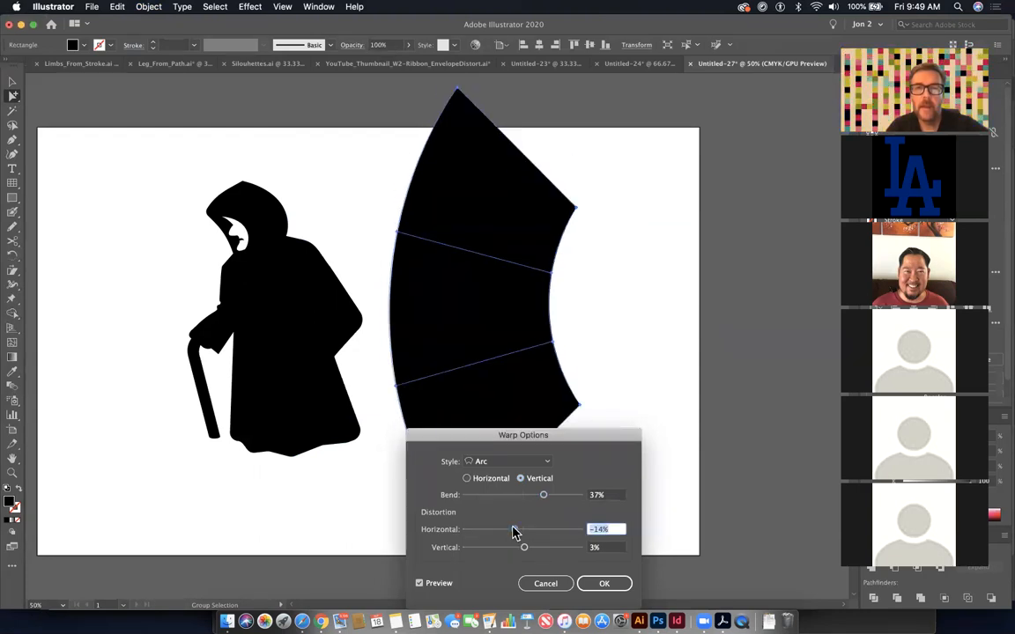
drag(523, 547, 512, 549)
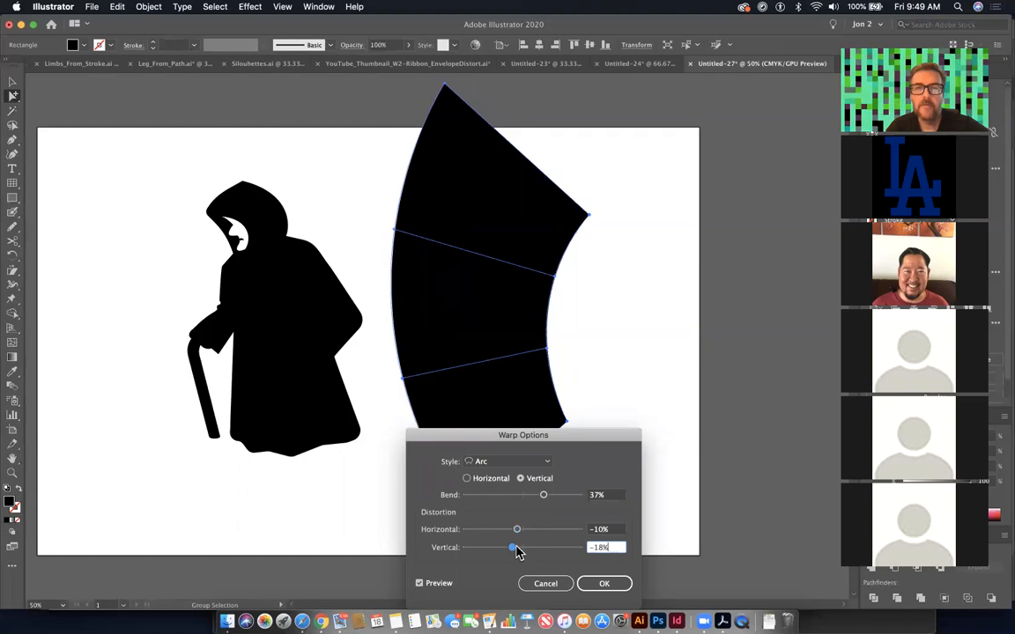
click(604, 584)
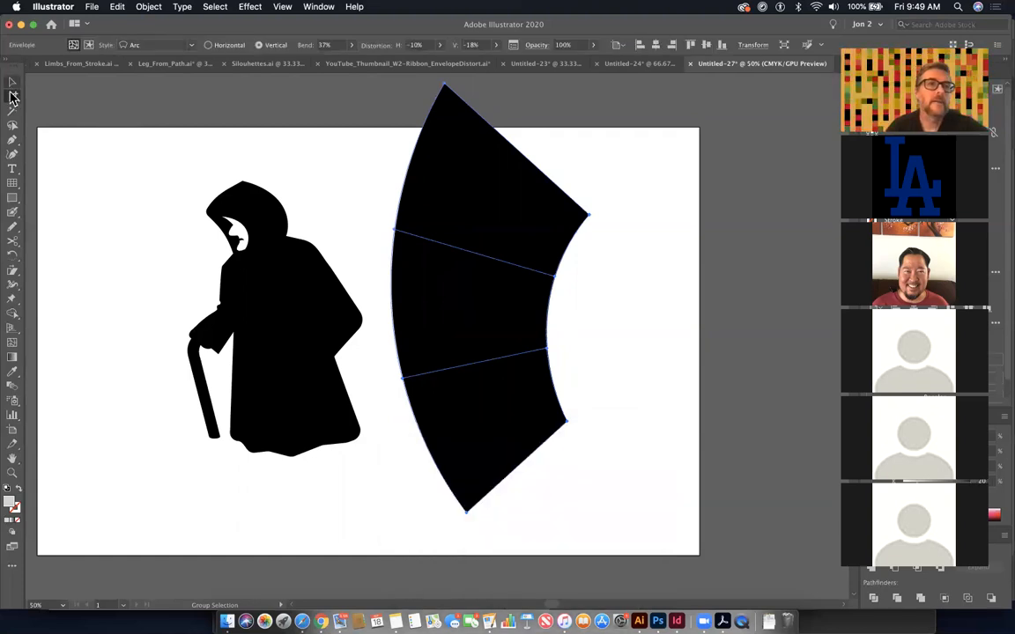
- Scale the warped shape down to a bit over half its size and expand its object and fill into an editable path
click(14, 82)
drag(395, 86, 482, 281)
click(151, 9)
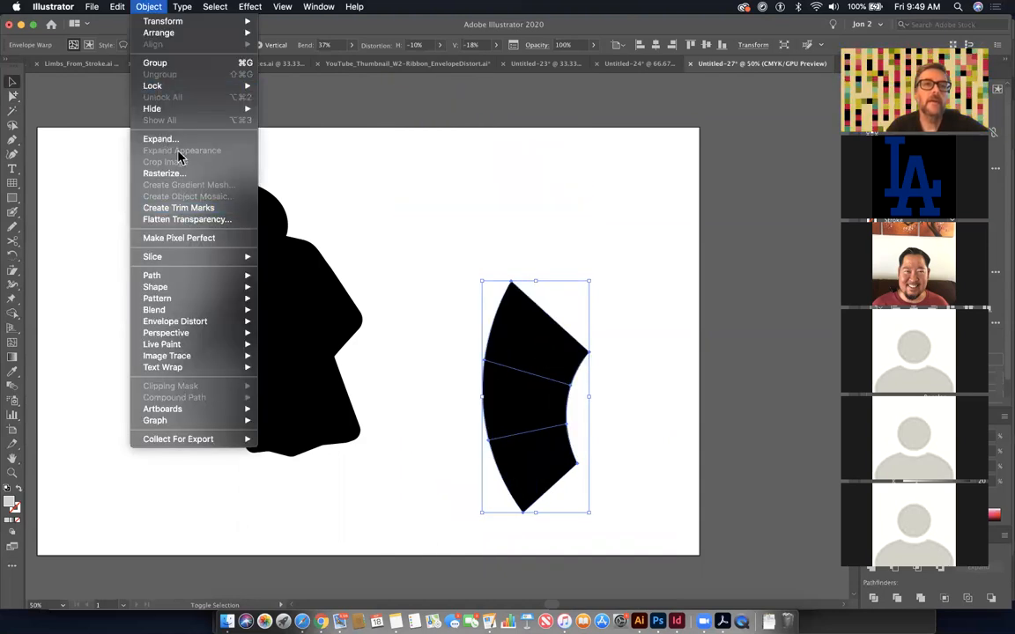
click(159, 137)
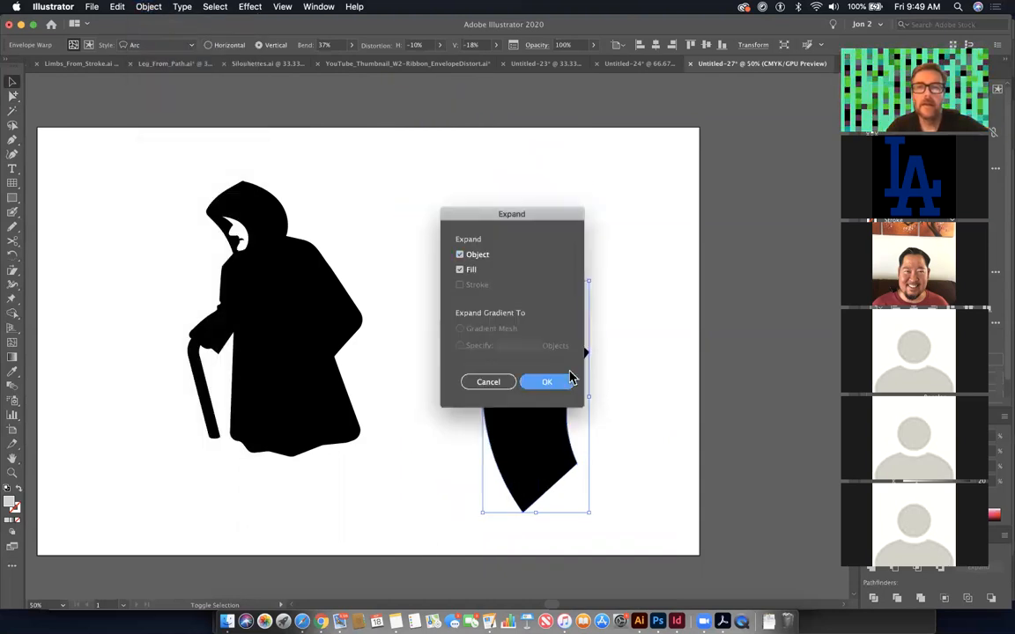
click(547, 382)
- Round the curved shape's corners into a bean-like torso and move it up beside the hooded figure
click(12, 95)
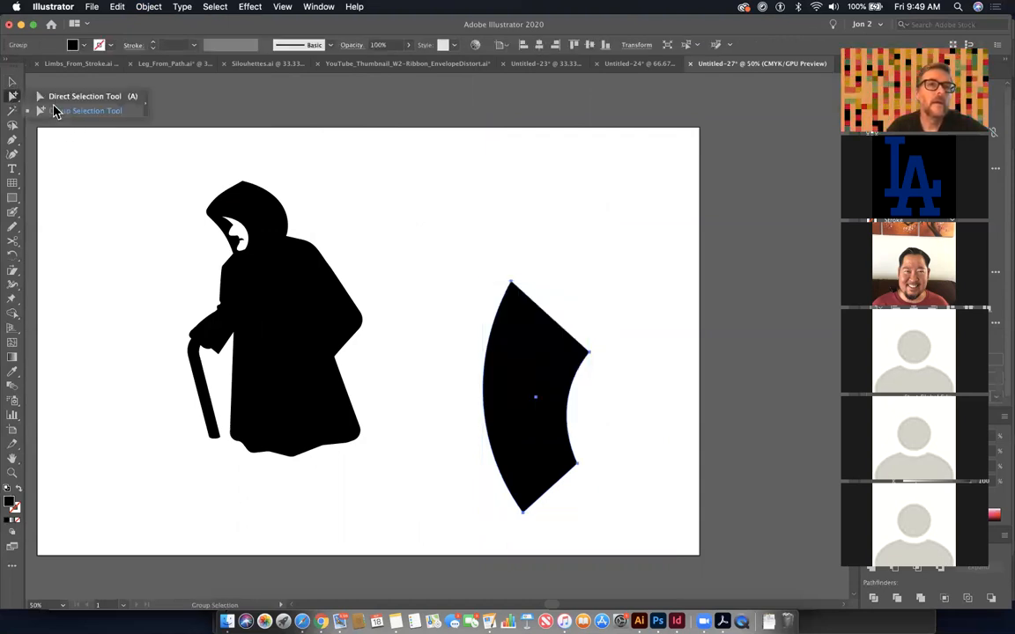
click(551, 326)
drag(516, 307, 546, 362)
drag(558, 414, 510, 299)
click(124, 150)
- Draw a small black rectangle as a head above the torso, rotate it about 21° and join it to the torso with a neck
drag(20, 192, 50, 203)
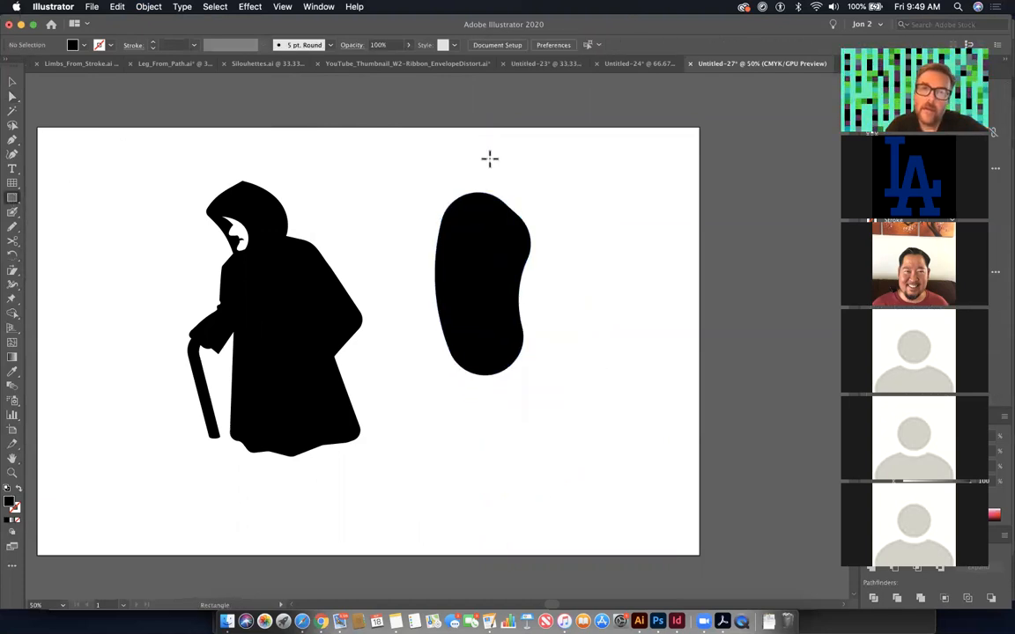
drag(481, 156, 524, 208)
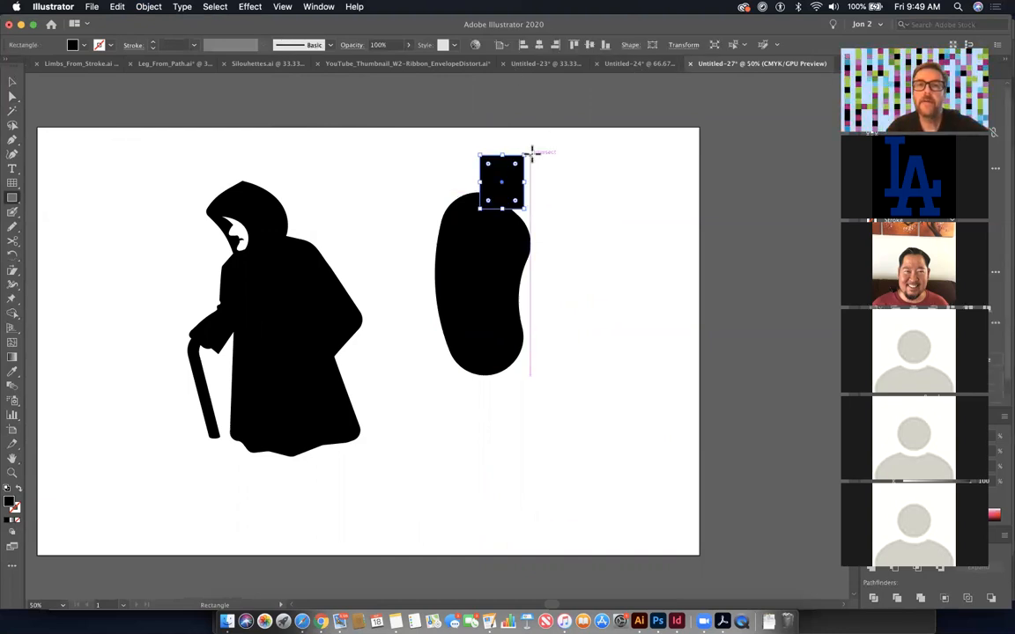
drag(528, 151, 515, 147)
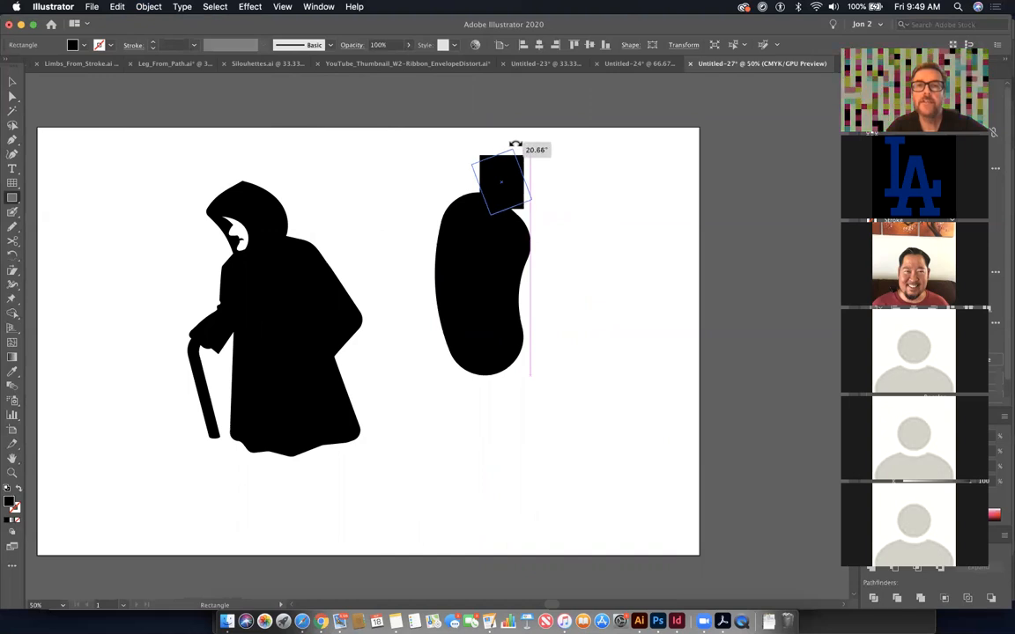
drag(552, 238, 575, 351)
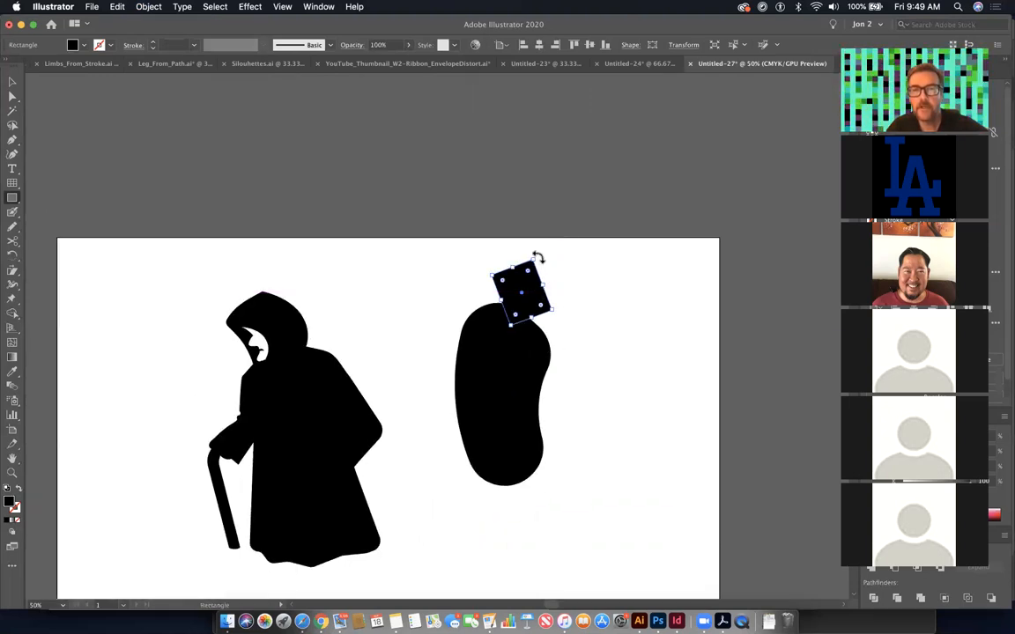
mouse_move(533, 298)
mouse_down()
mouse_move(545, 280)
mouse_move(521, 331)
mouse_move(507, 334)
mouse_up()
super+click(615, 343)
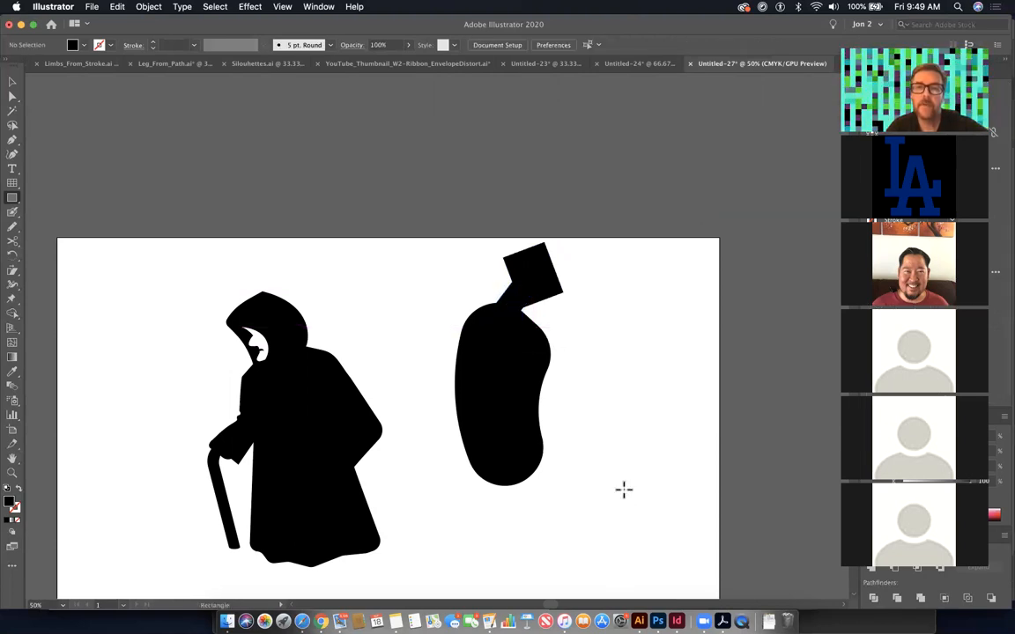
- Draw a black upright rectangle overlapping the torso's lower end as the upper leg
drag(477, 462, 517, 547)
drag(563, 510, 567, 358)
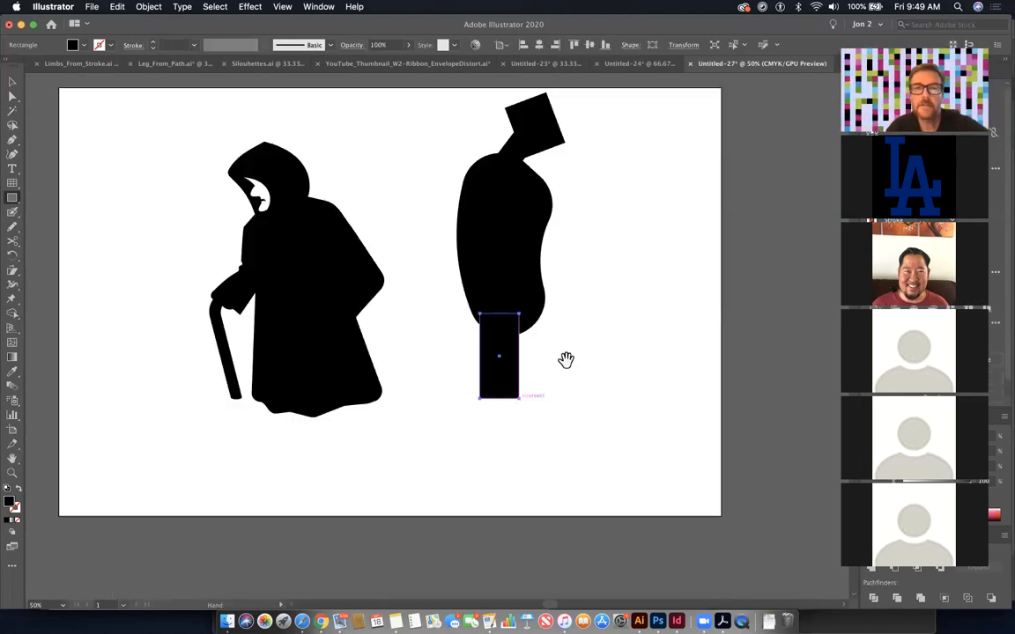
- Try tilting the leg rectangle and repositioning it against the torso
drag(524, 403, 526, 359)
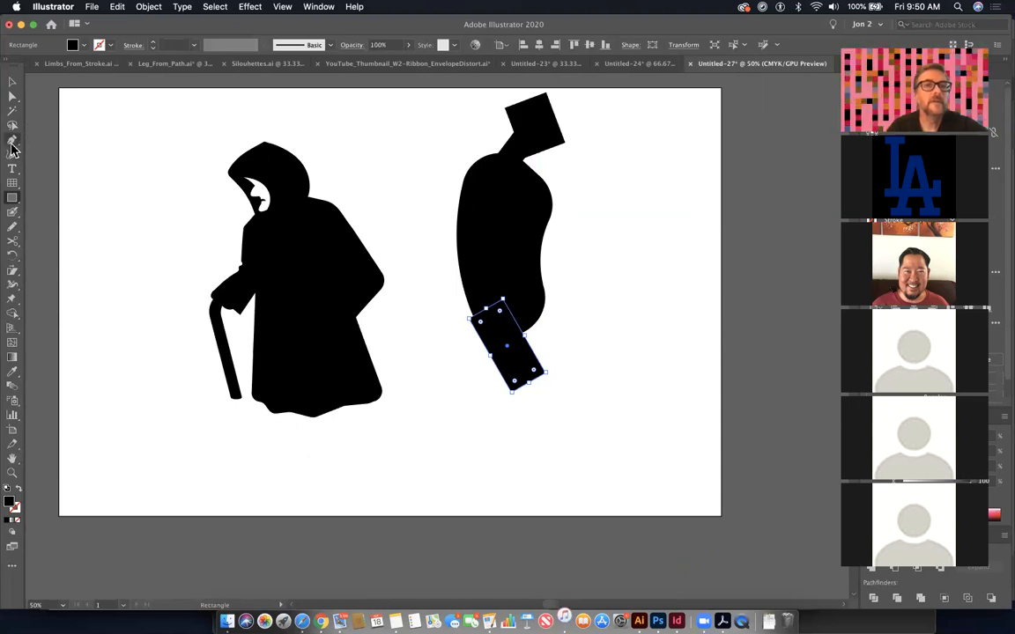
key(super+z)
key(super+z)
- Bend the leg rectangle's bottom and top edges outward to give it rounded ends
key(p)
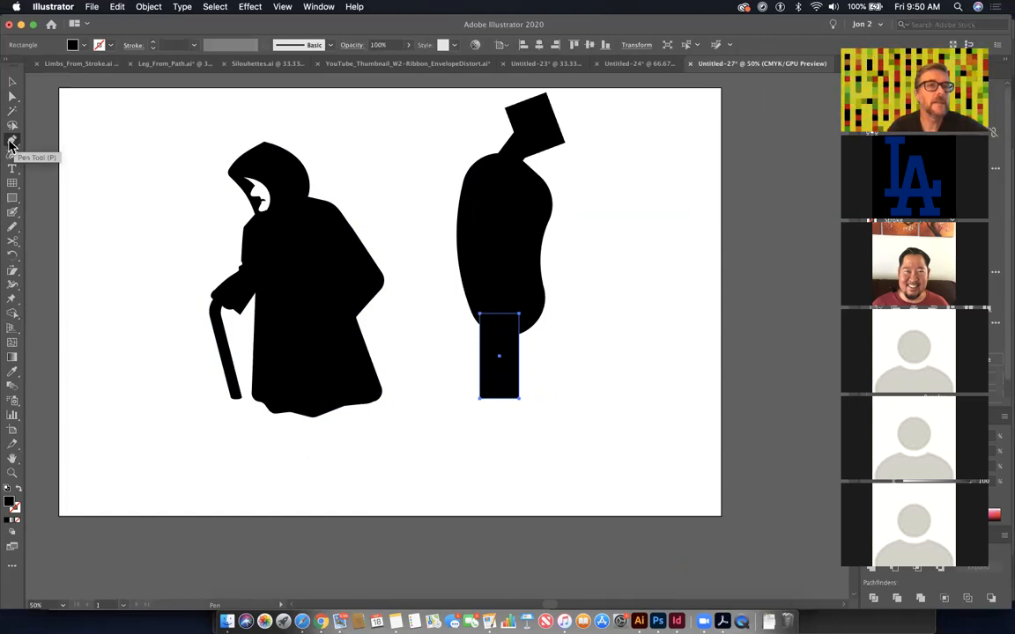
drag(508, 401, 509, 414)
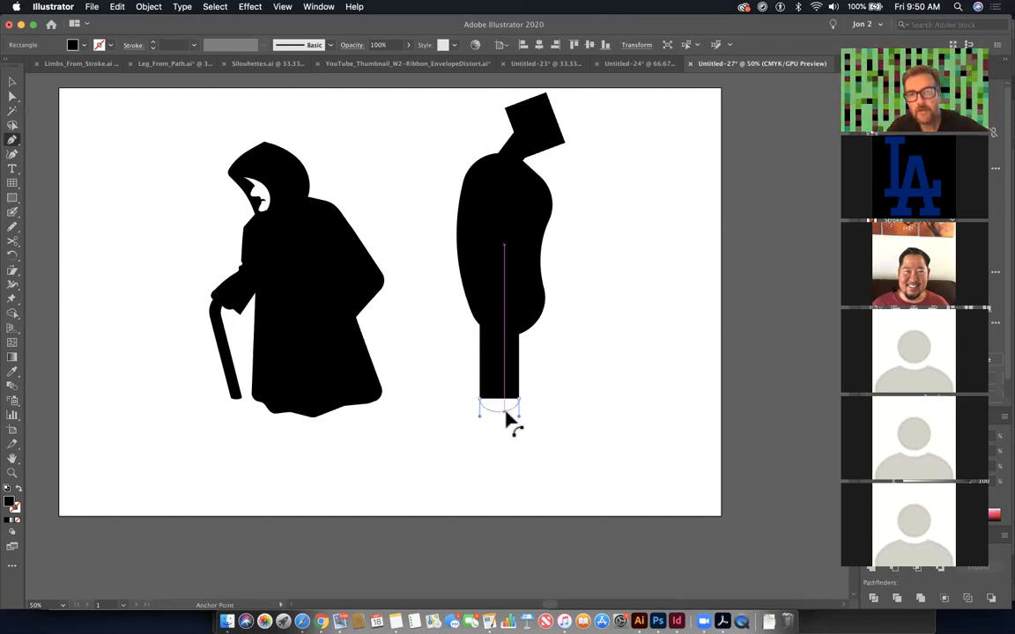
drag(507, 413, 520, 416)
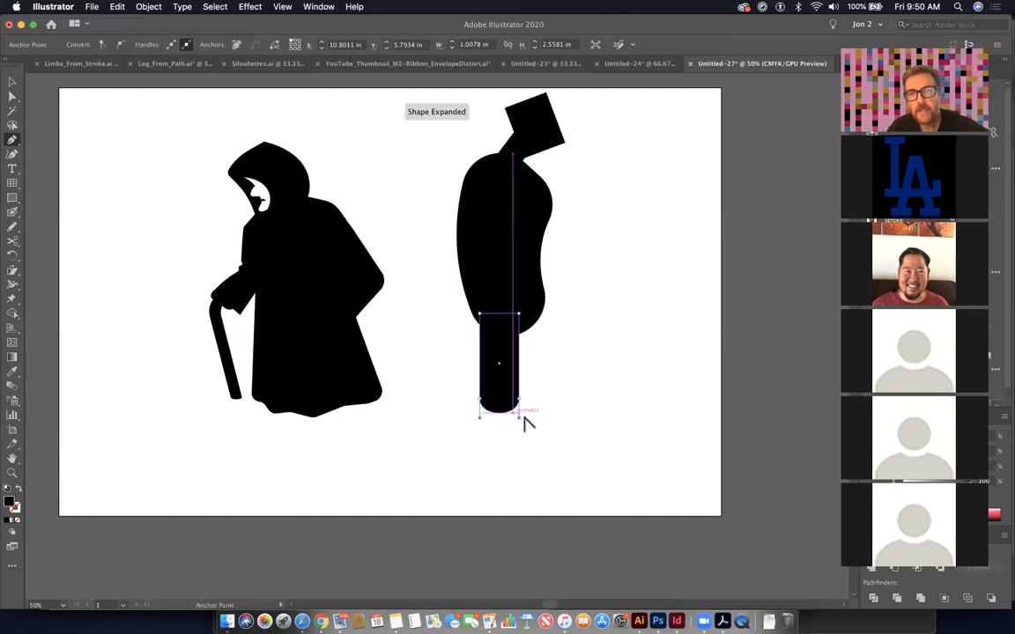
alt+click(502, 314)
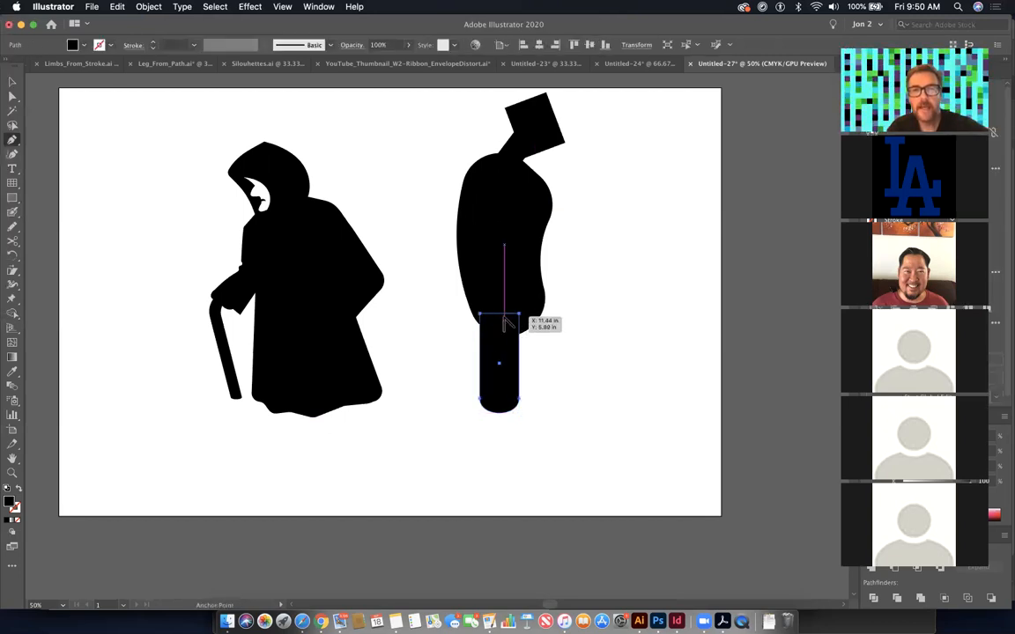
drag(504, 314, 500, 297)
key(super+z)
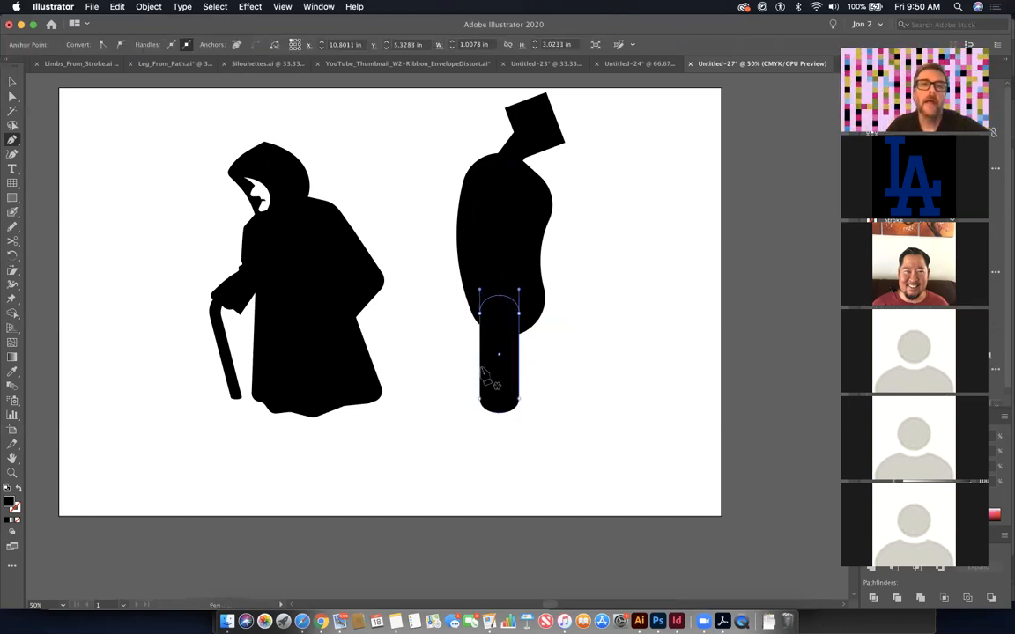
super+click(513, 379)
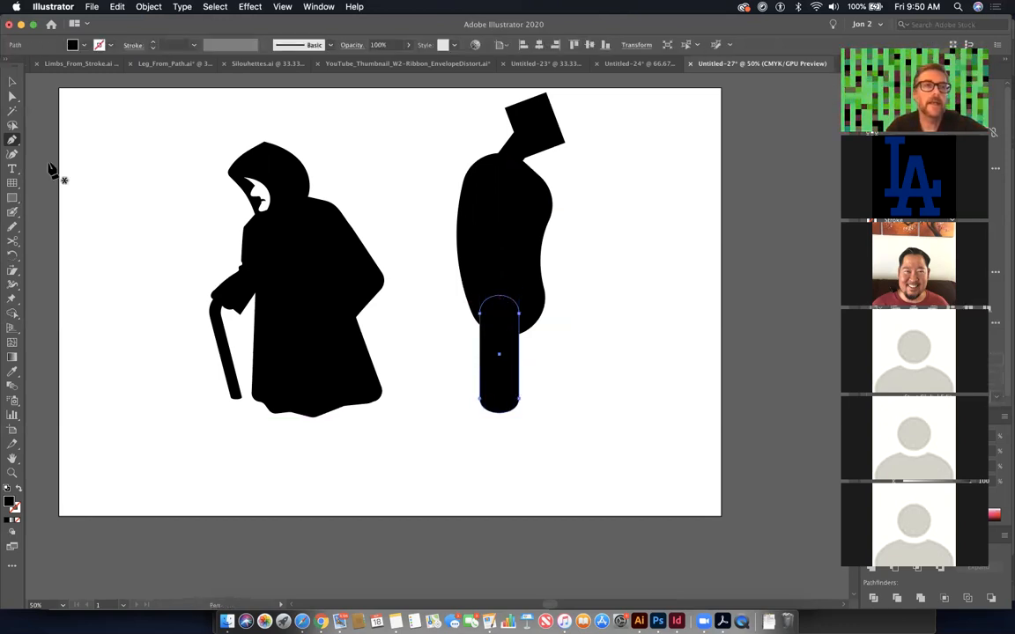
- Tilt the rounded leg so its lower end swings outward, move it up into the torso's lower end and deselect it
click(16, 195)
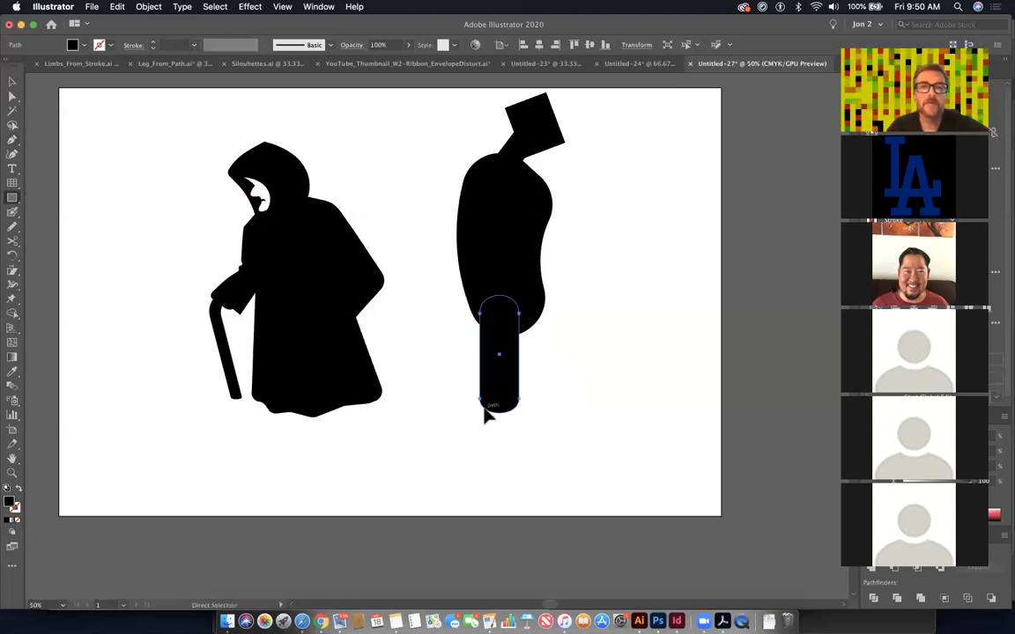
click(12, 81)
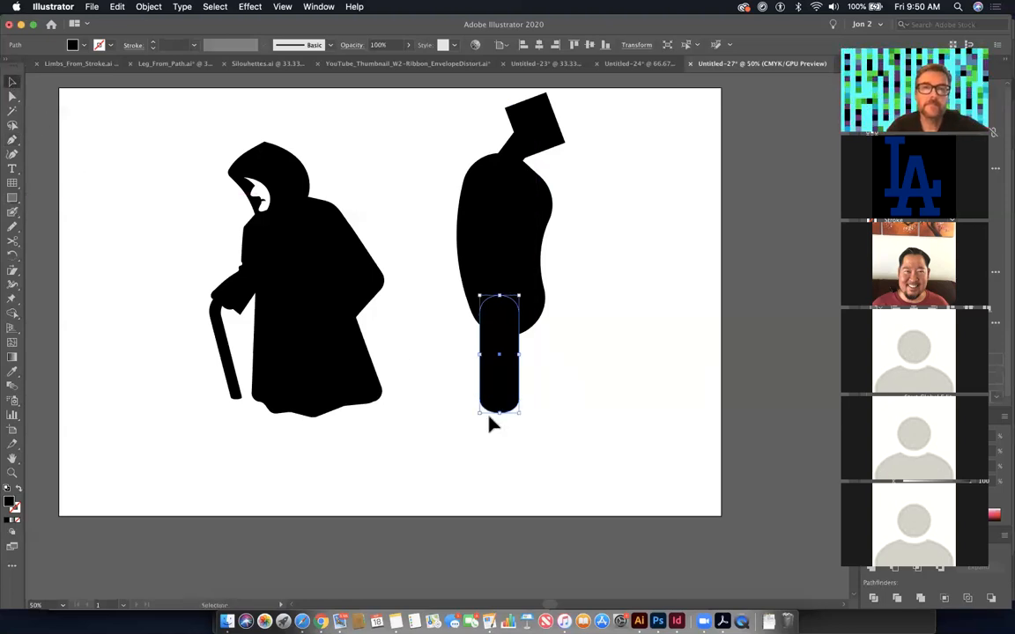
drag(474, 418, 502, 414)
drag(510, 368, 511, 349)
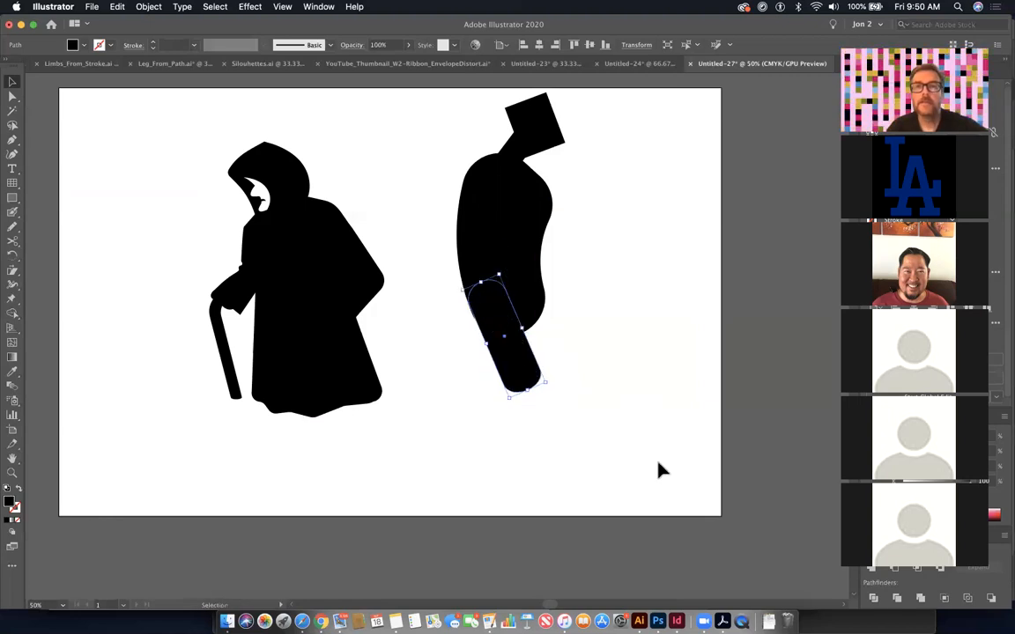
click(658, 469)
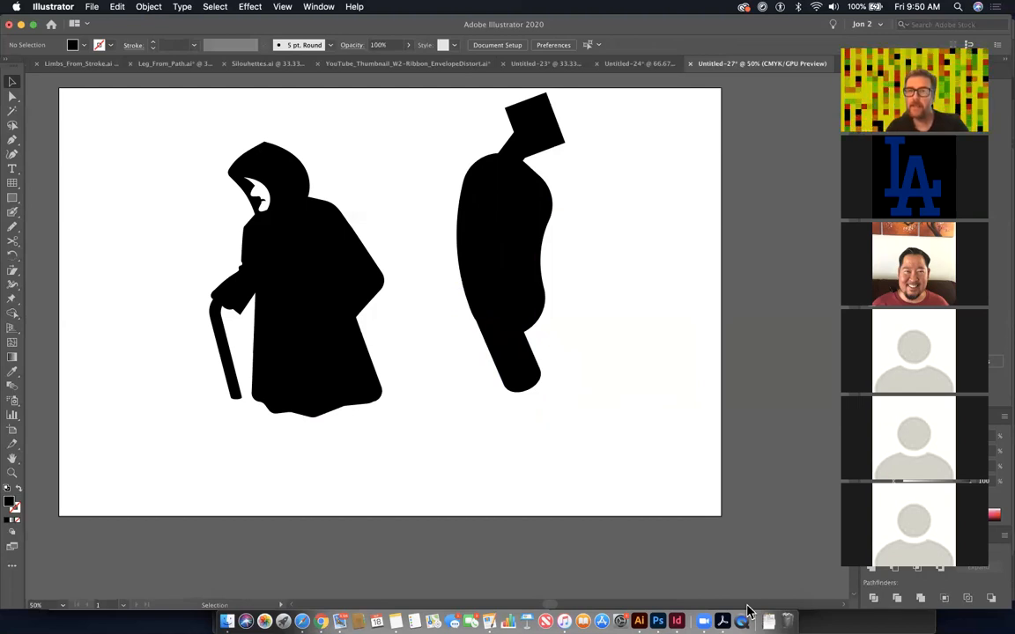
- Round all corners of the tilted head rectangle and deselect it
click(541, 131)
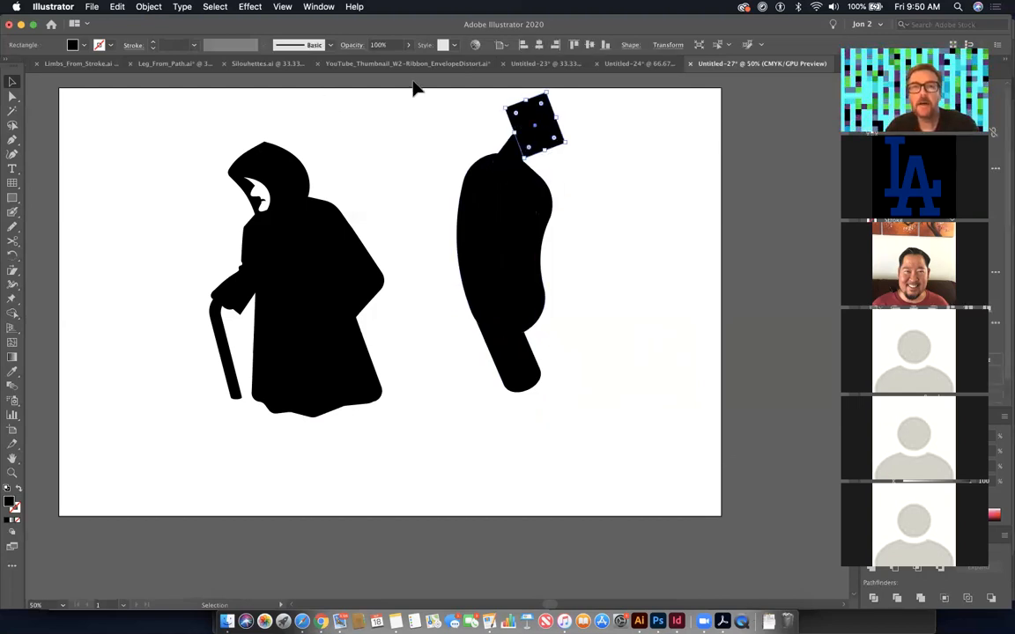
drag(542, 104, 540, 113)
click(616, 259)
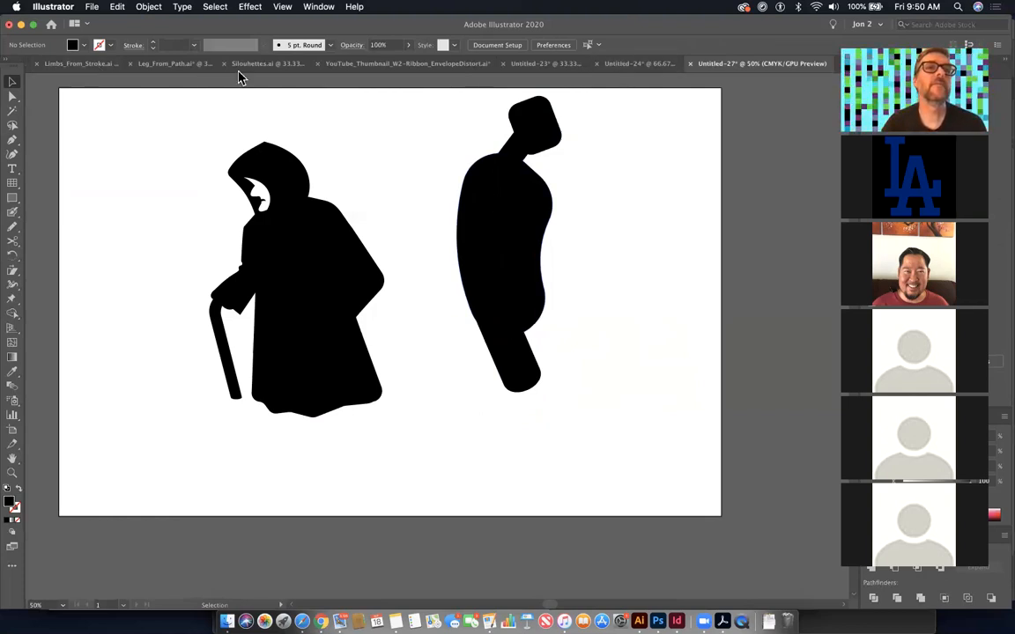
click(318, 7)
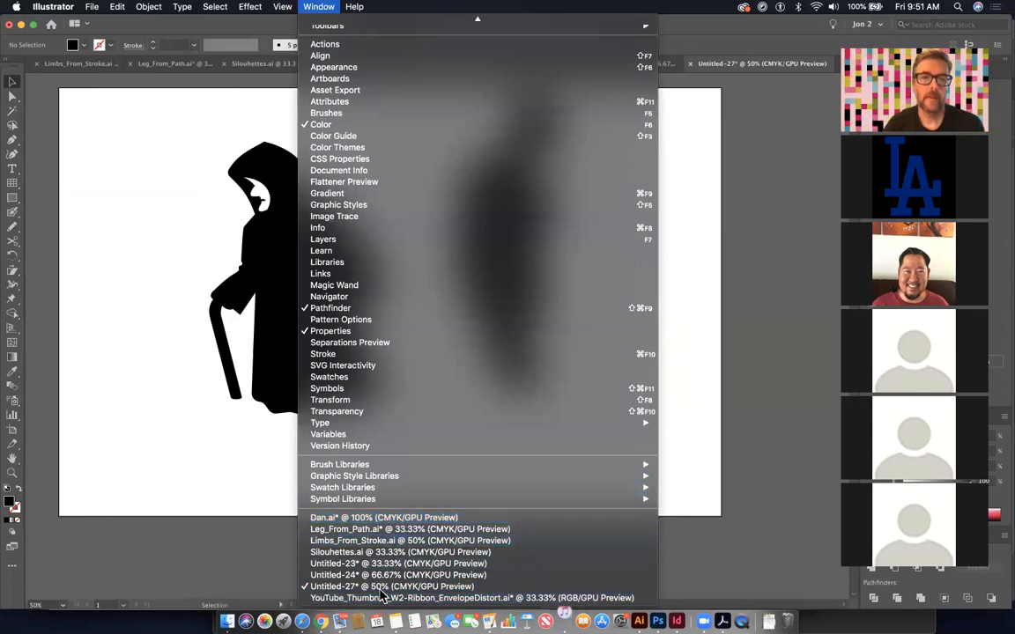
click(128, 246)
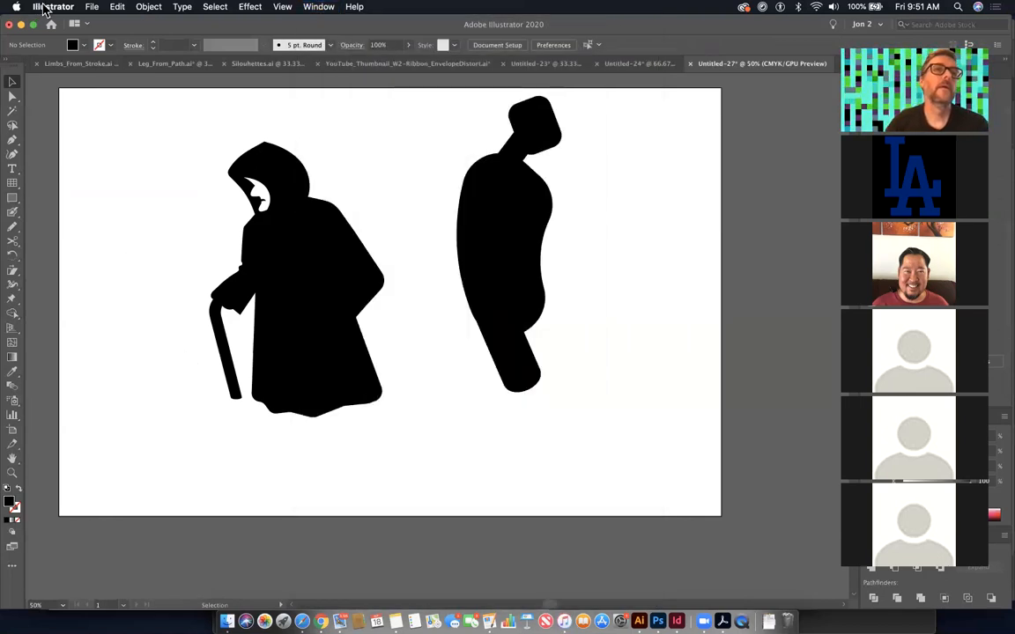
- Browse the Week 4 folders, including Charcater Design Lecture and Wednesday, and the recently opened files for a demonstration file
click(92, 7)
mouse_move(124, 57)
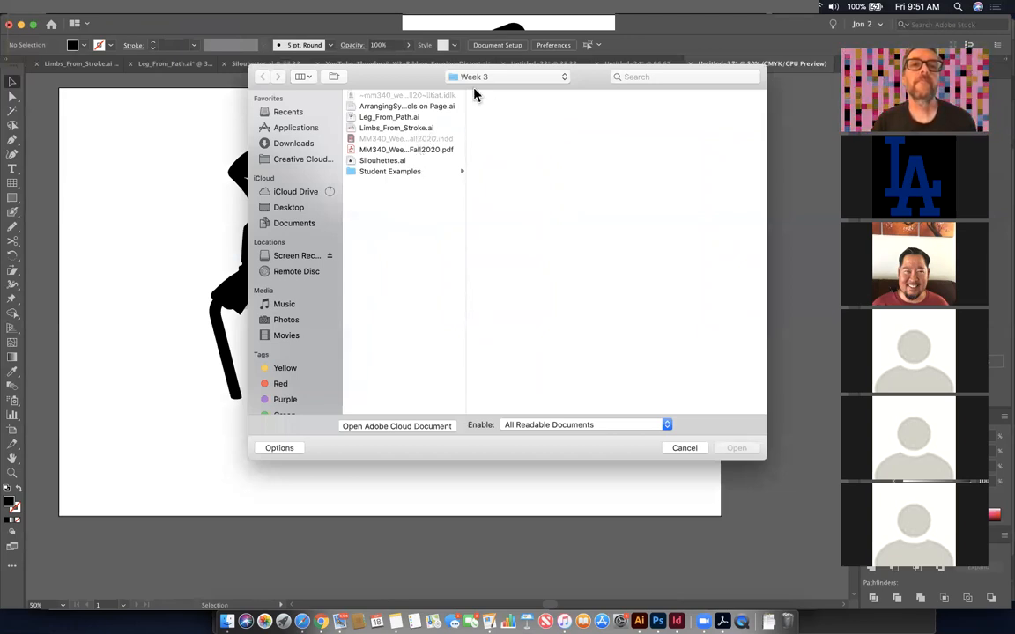
click(499, 78)
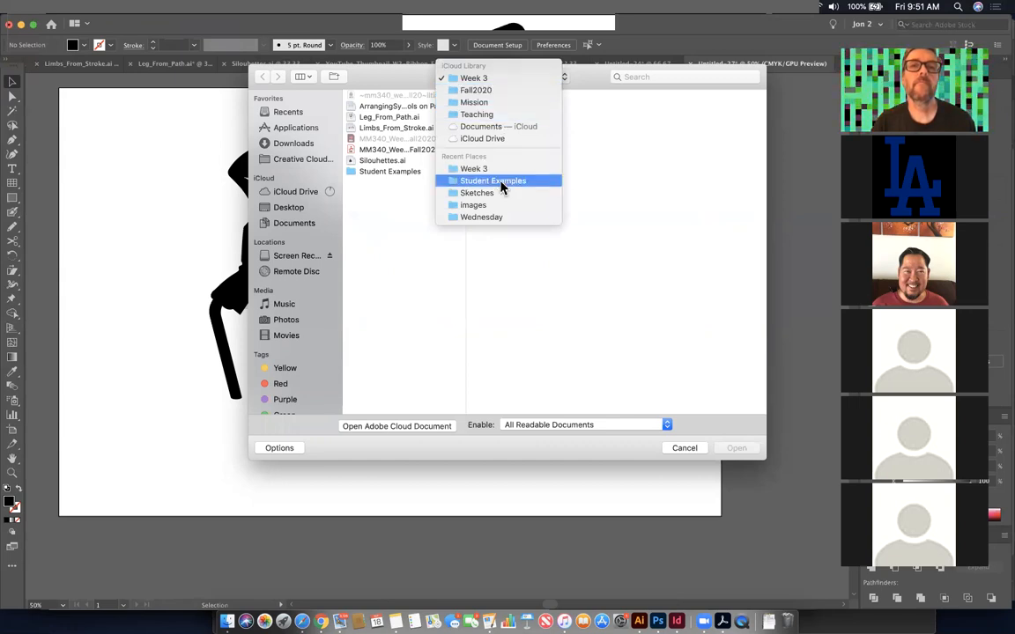
key(Return)
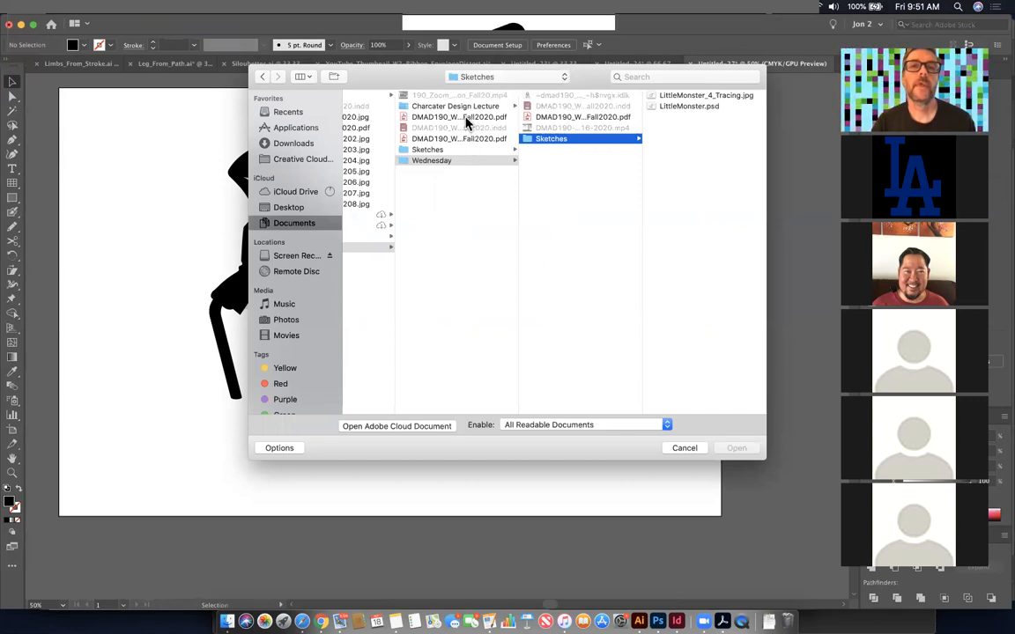
click(467, 108)
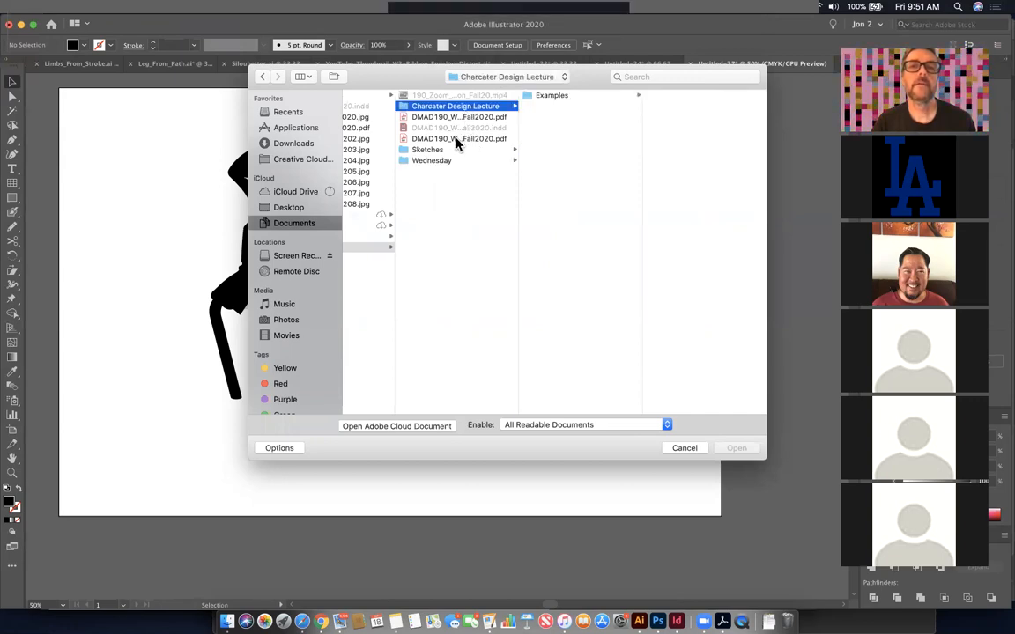
click(451, 161)
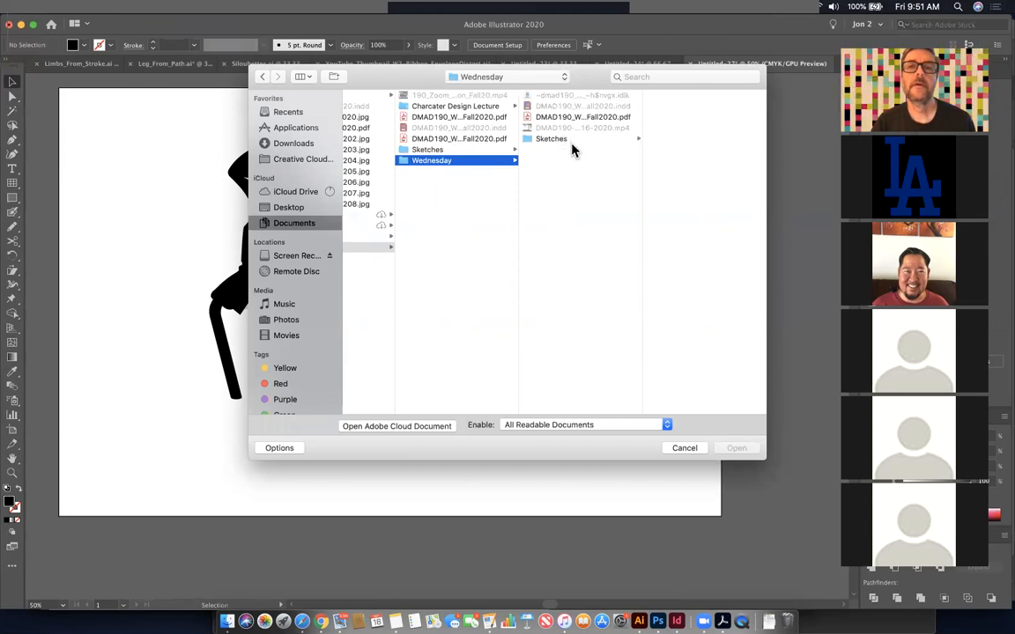
click(568, 119)
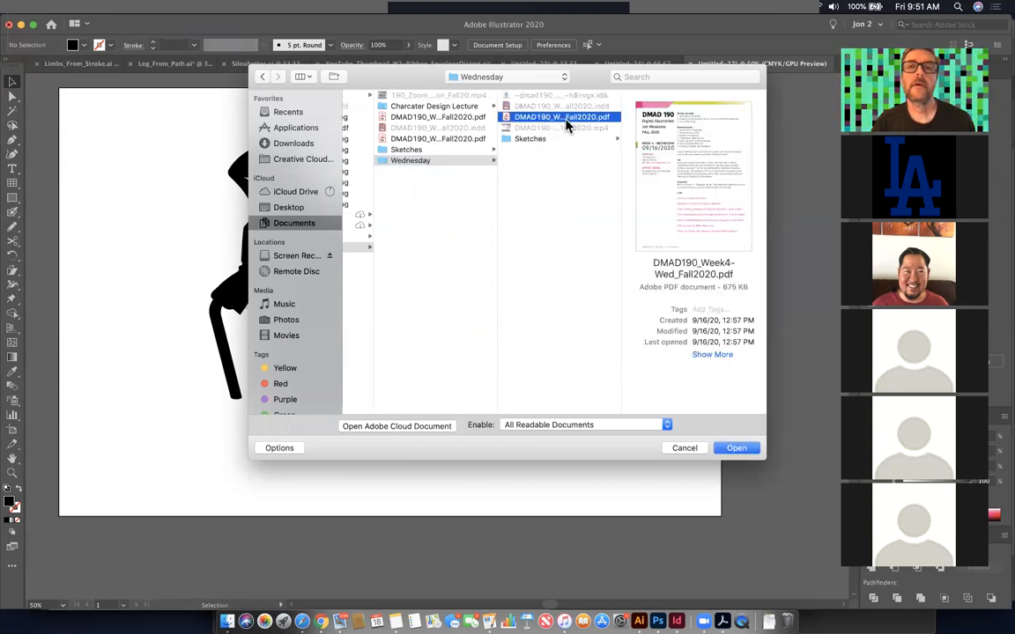
click(684, 447)
click(92, 6)
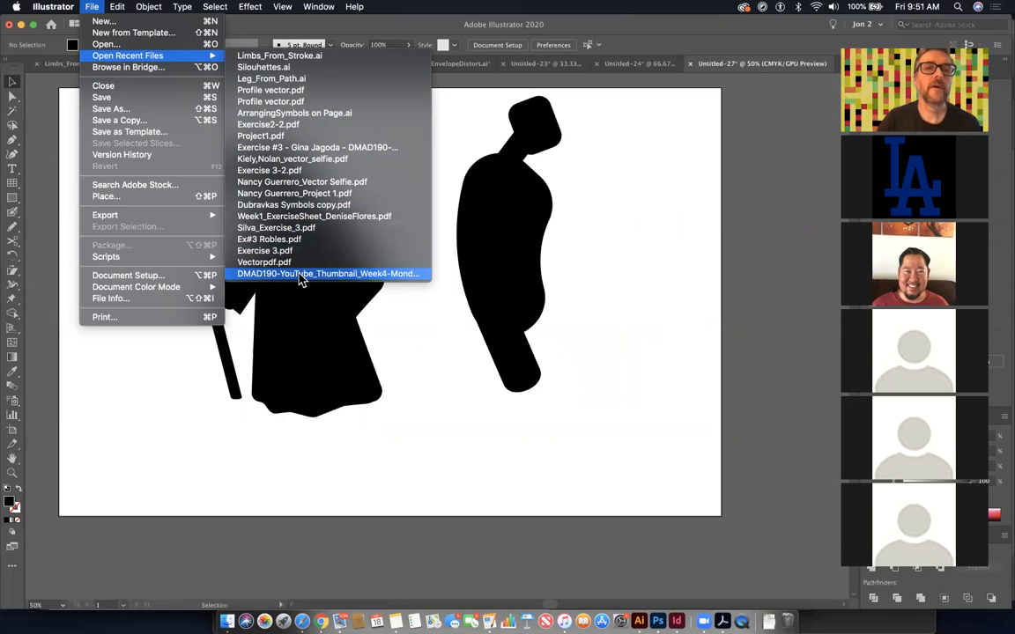
click(296, 459)
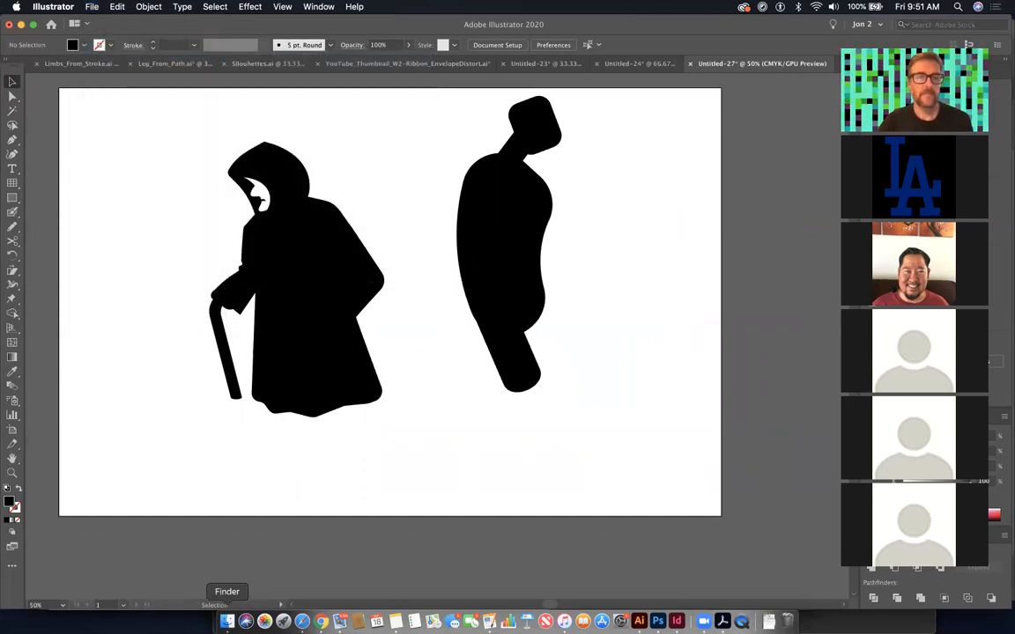
- Switch to Finder and search the whole Mac for files with "monster" in their name
click(227, 621)
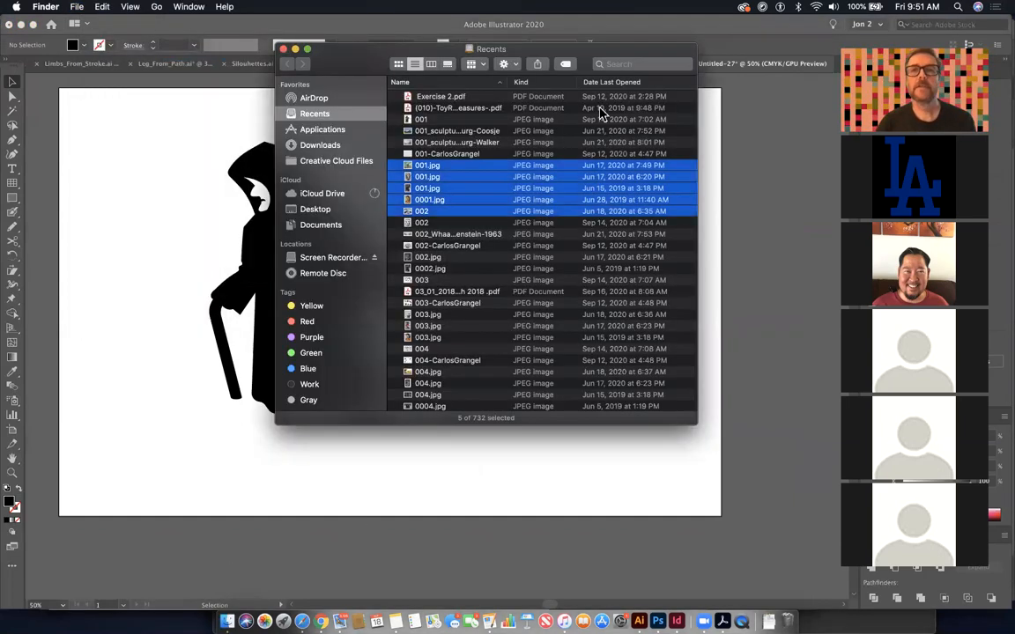
click(625, 62)
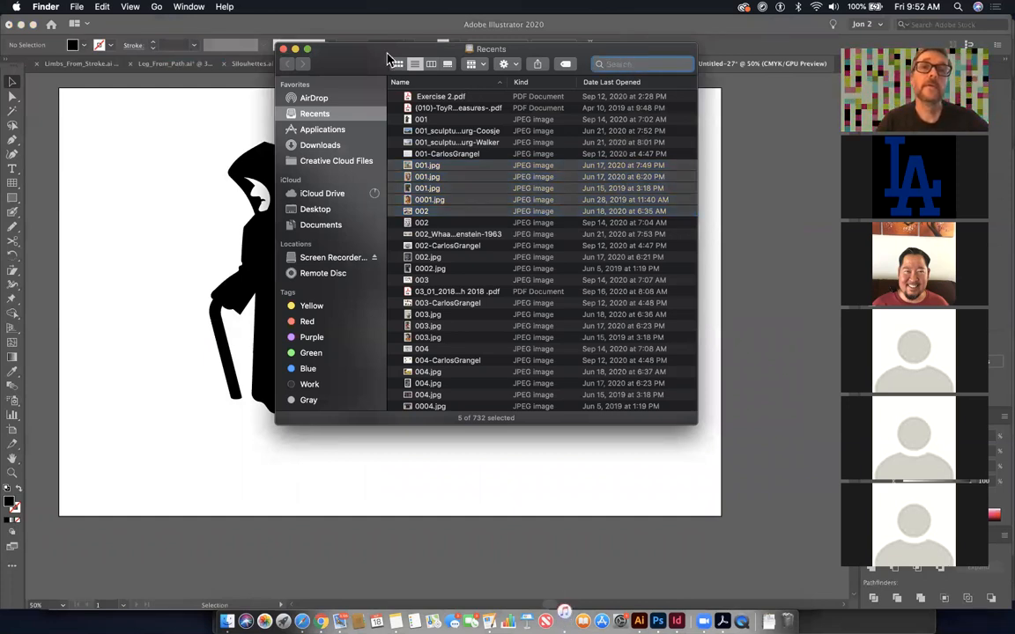
drag(382, 68, 283, 134)
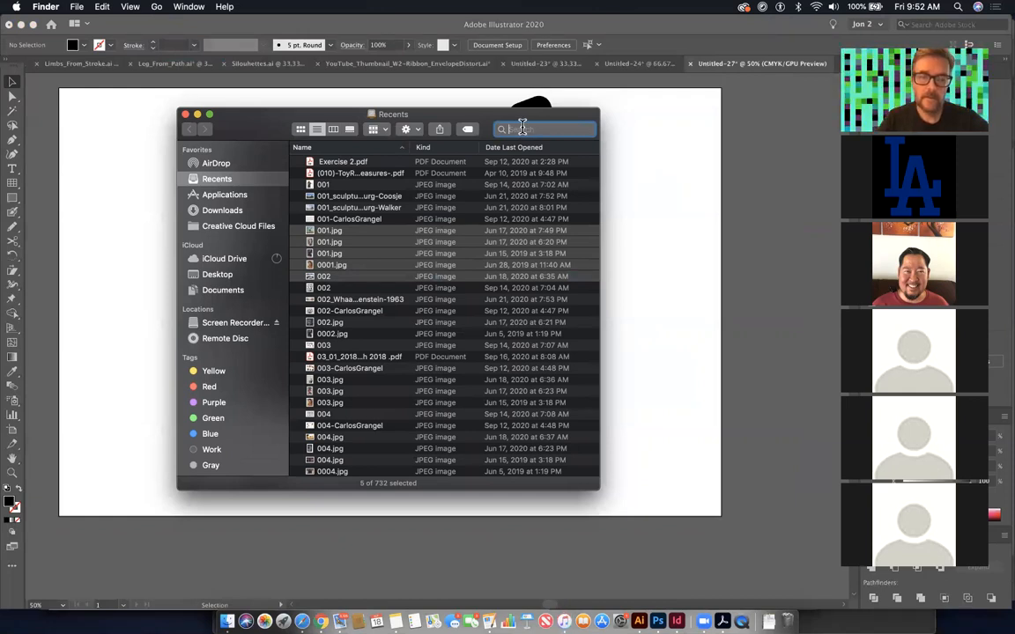
text(little)
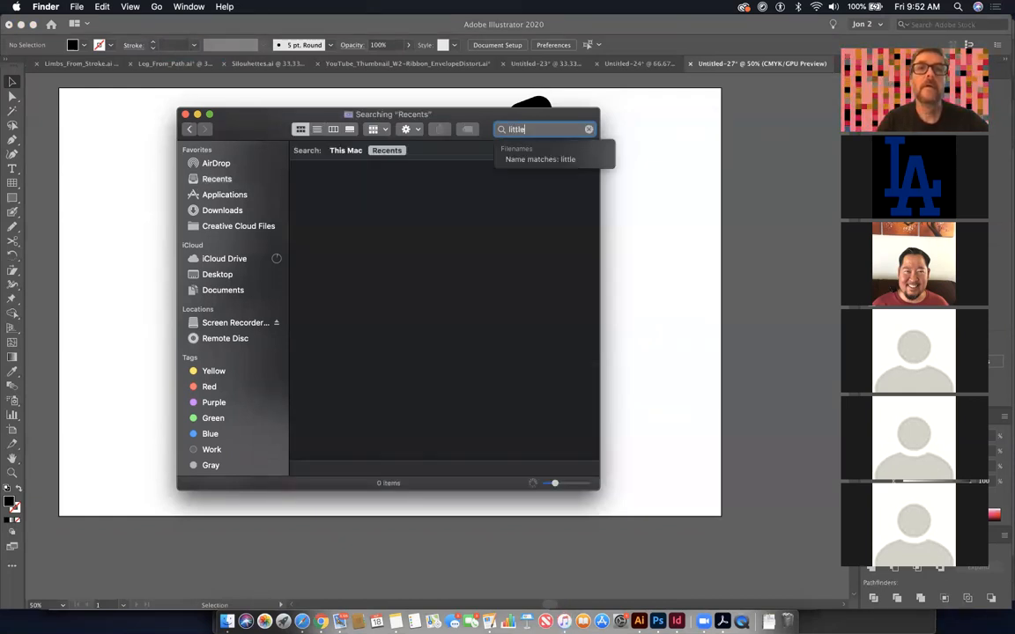
text(monster)
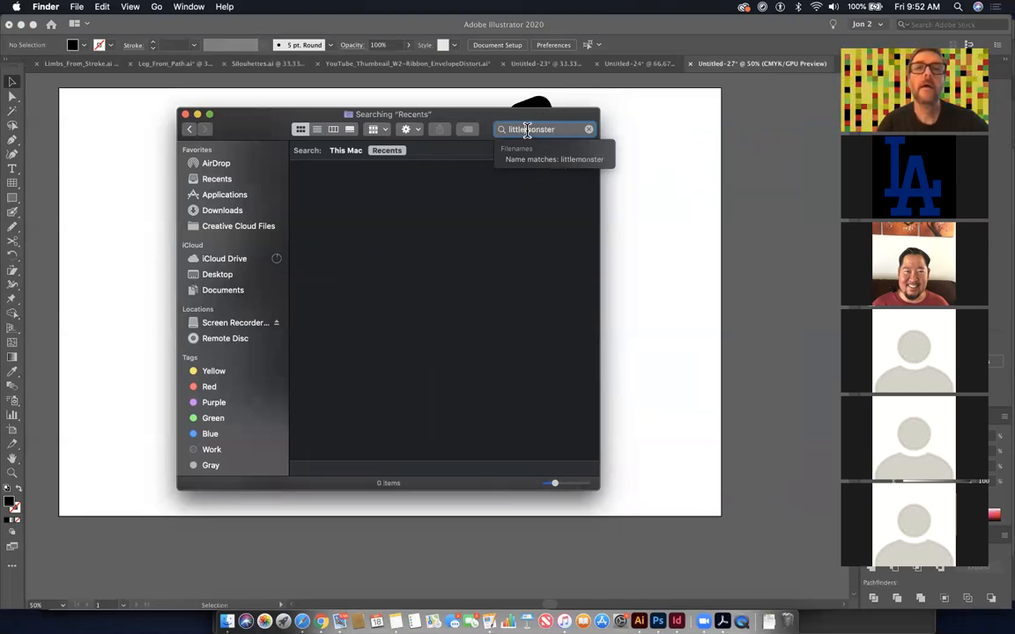
click(527, 129)
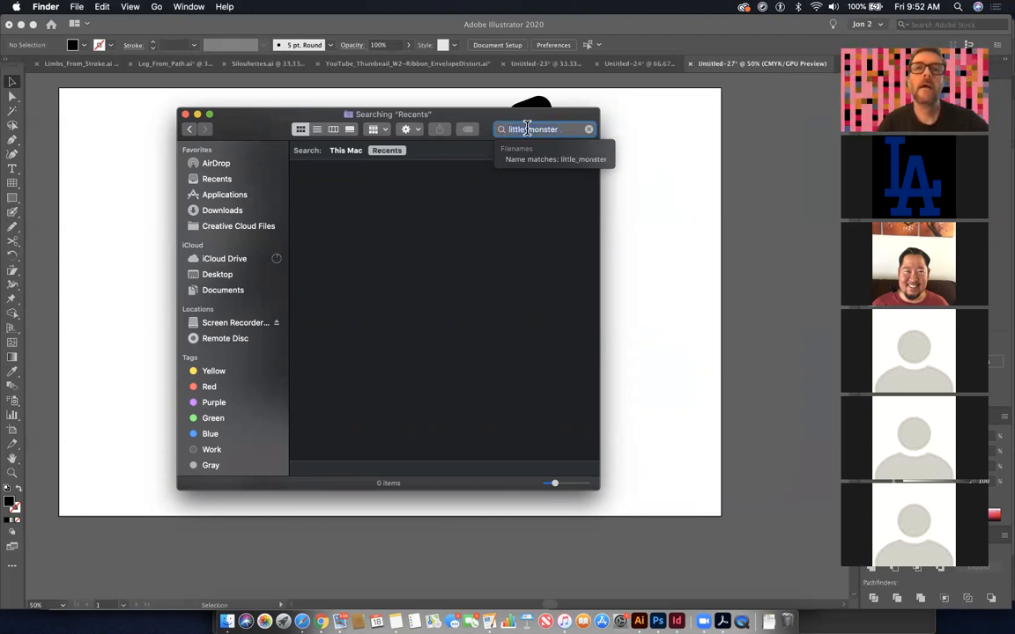
key(BackSpace)
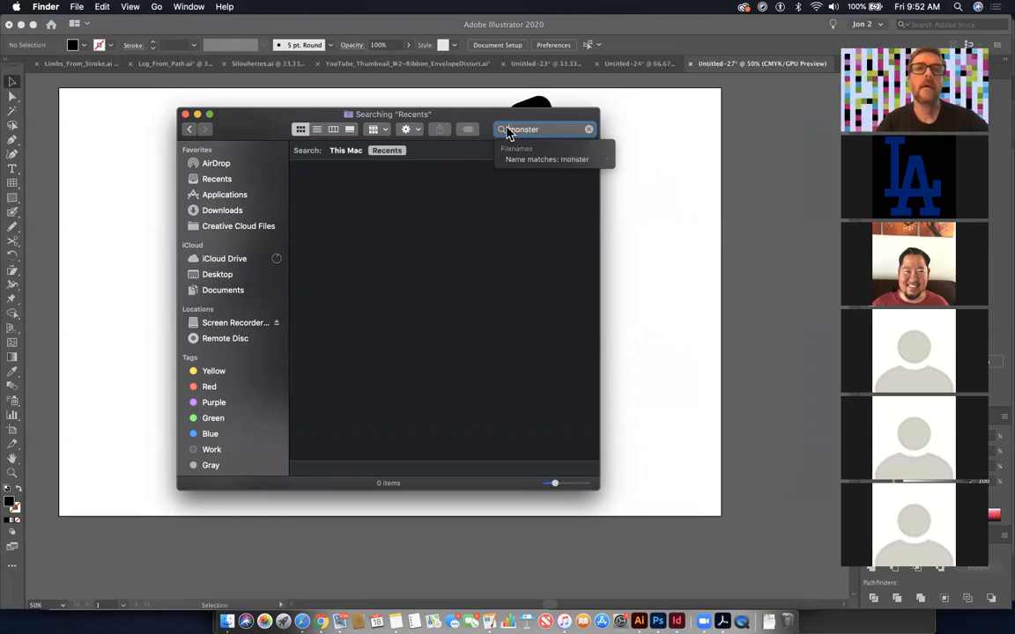
click(522, 160)
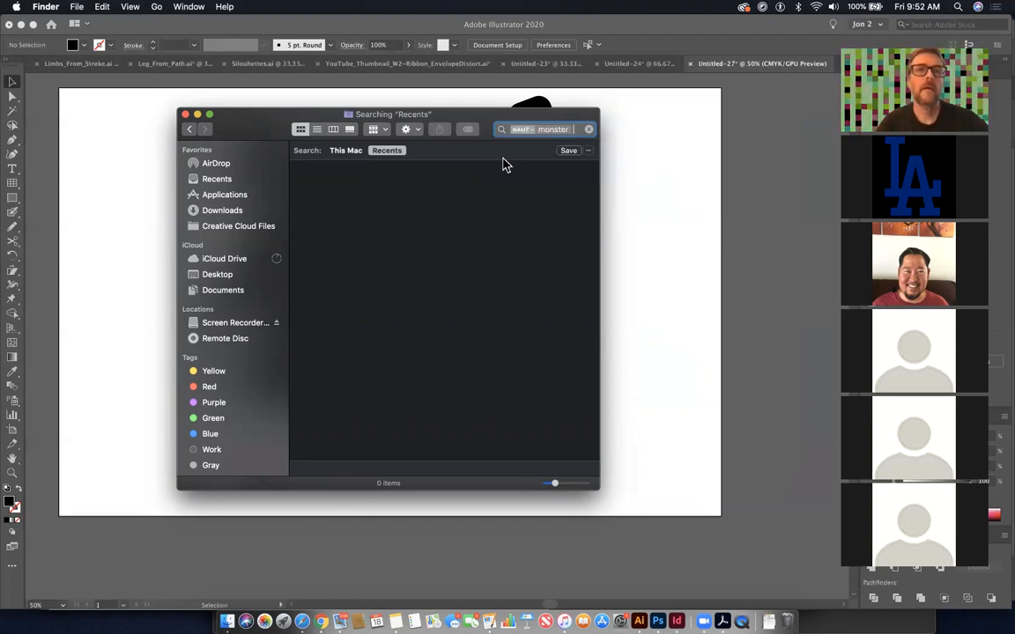
click(345, 151)
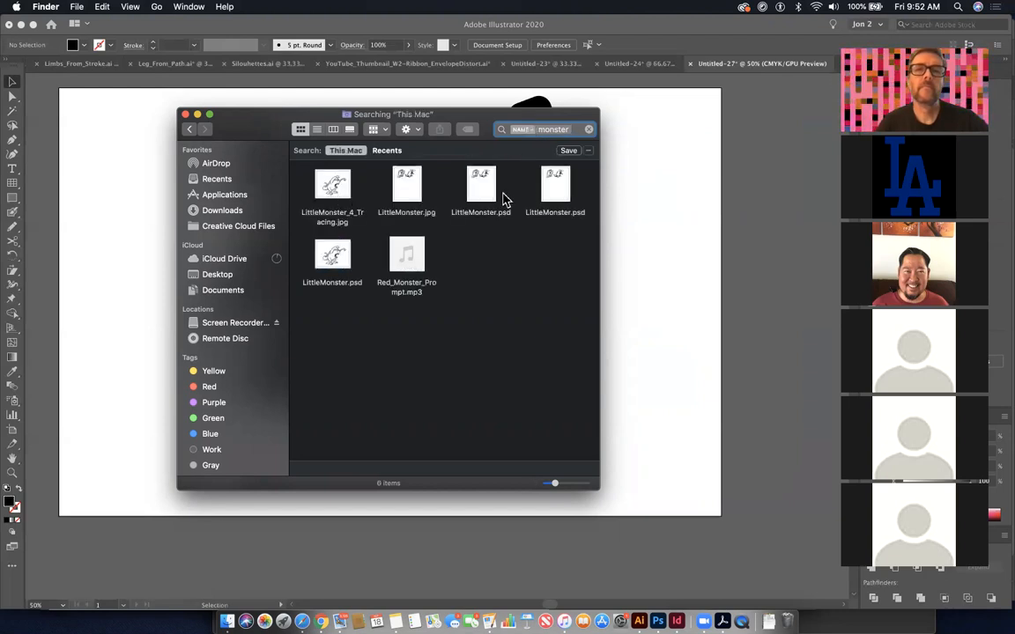
mouse_move(421, 276)
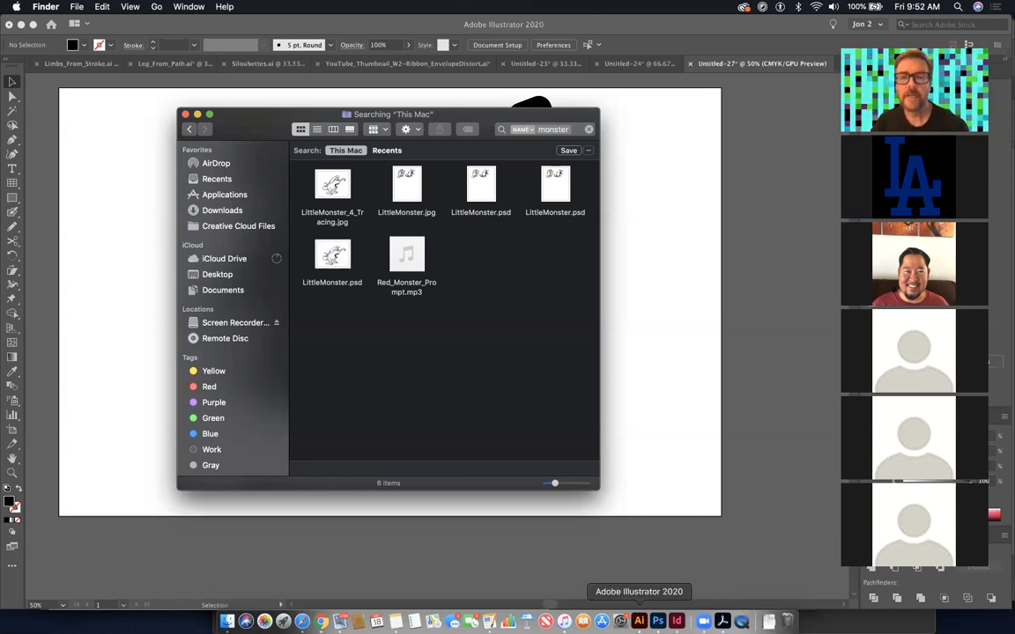
- Check the MM340_Week3_Fall2020.pdf class sheet in Acrobat and return to Illustrator
click(639, 621)
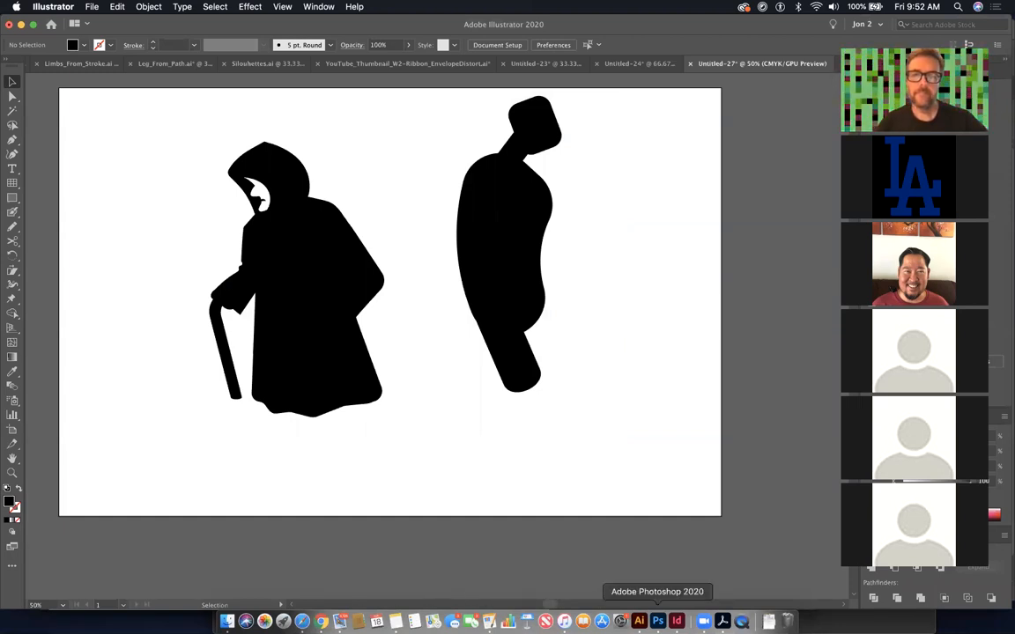
click(722, 621)
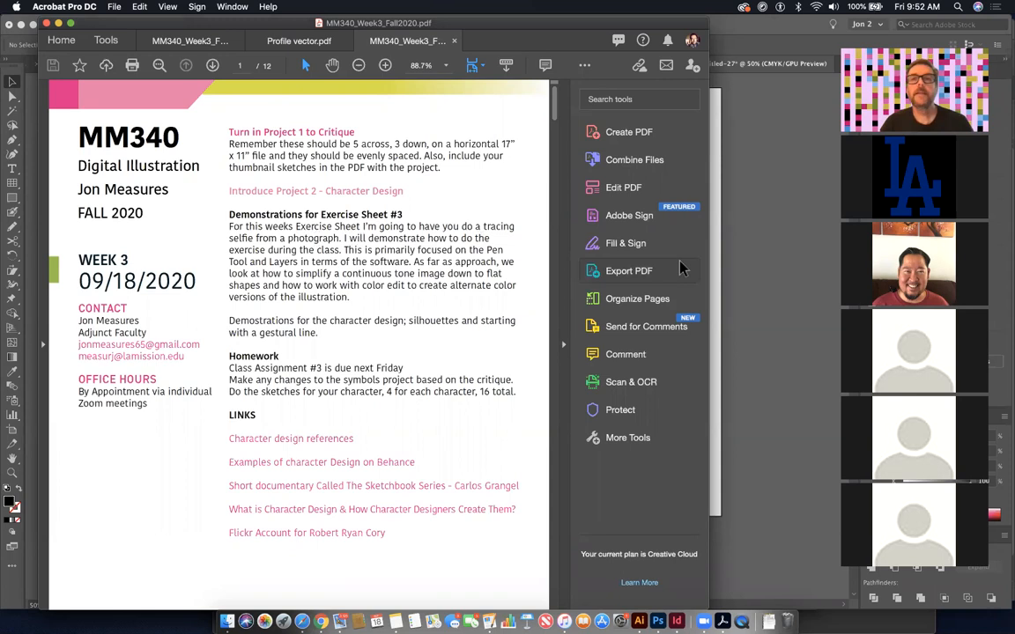
click(754, 249)
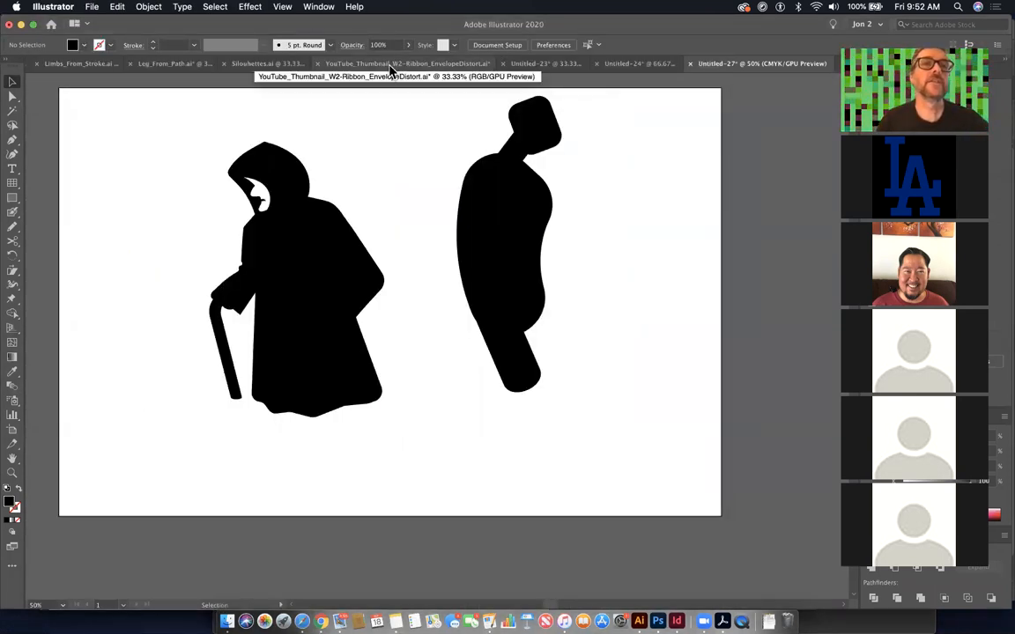
- Open ZoomTracing_Demo.ai from the Week 3 folder inside OCC's Fall 2020 folder
click(92, 8)
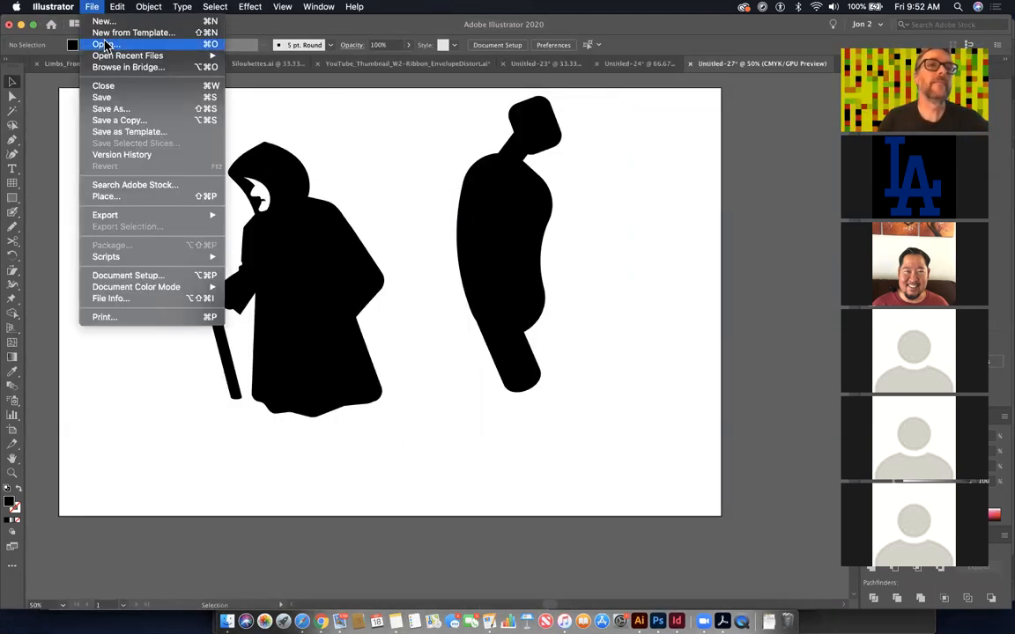
click(99, 43)
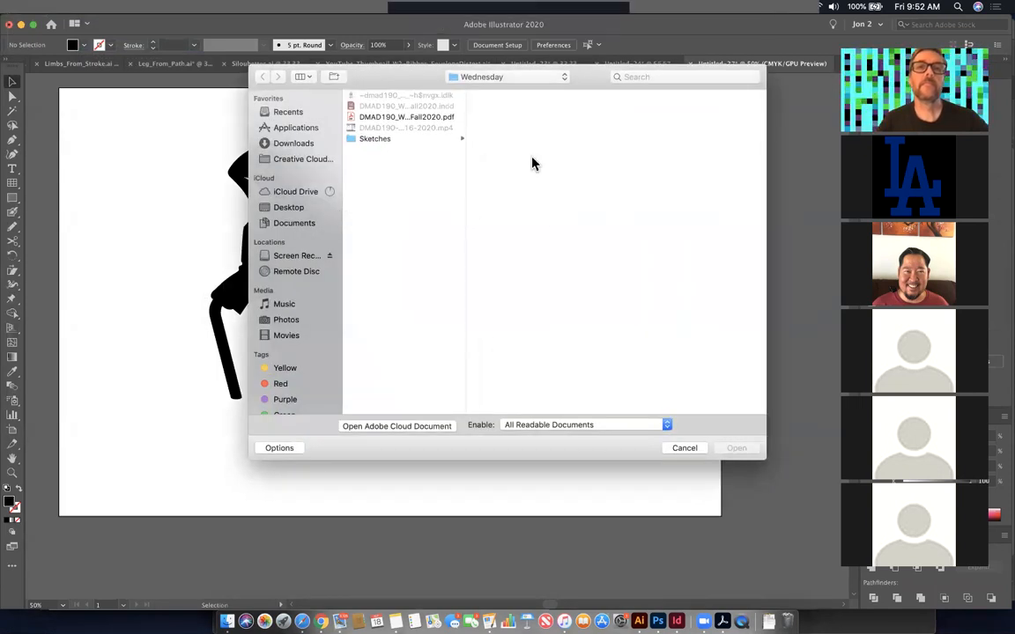
click(476, 78)
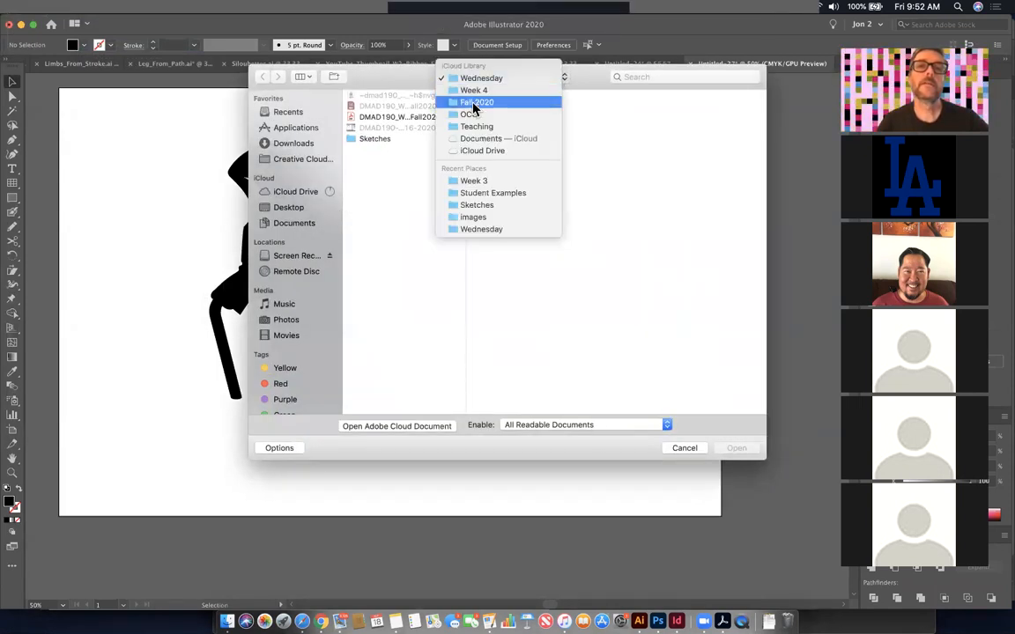
click(494, 102)
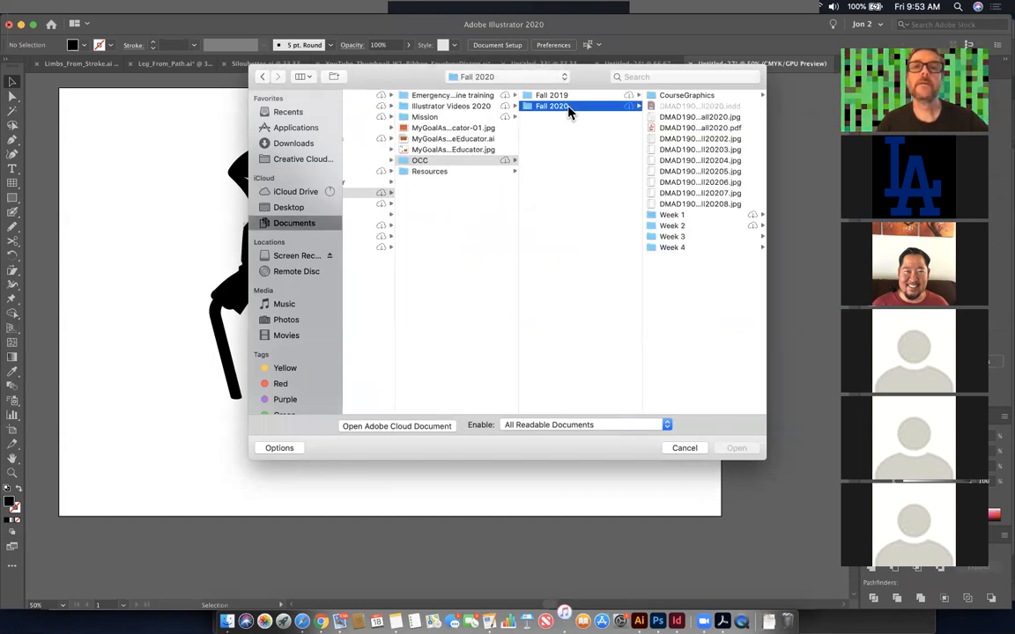
scroll(506, 268, left, 3)
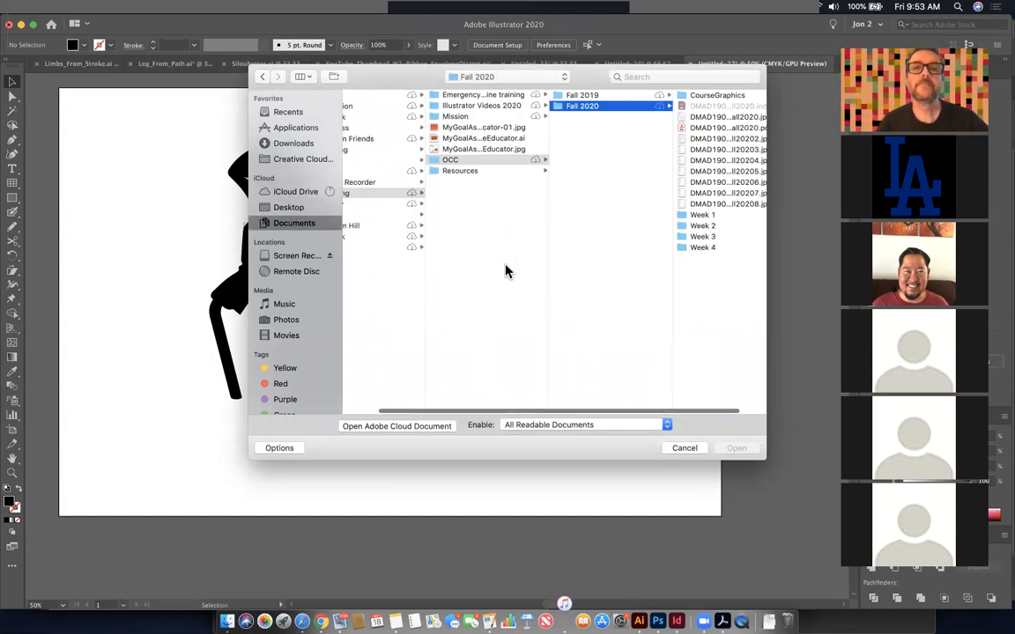
click(705, 247)
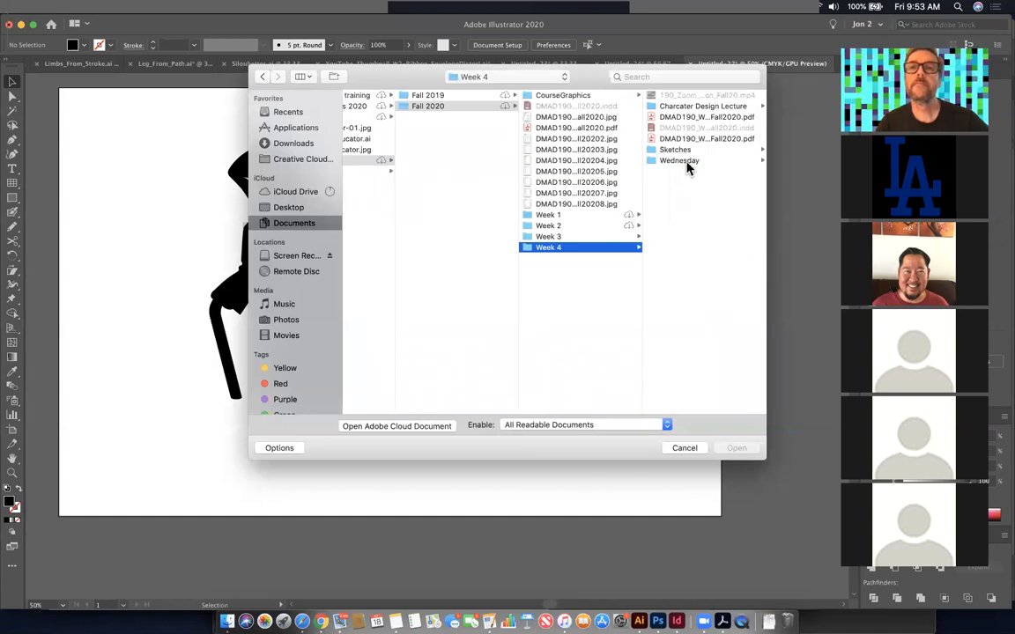
click(600, 237)
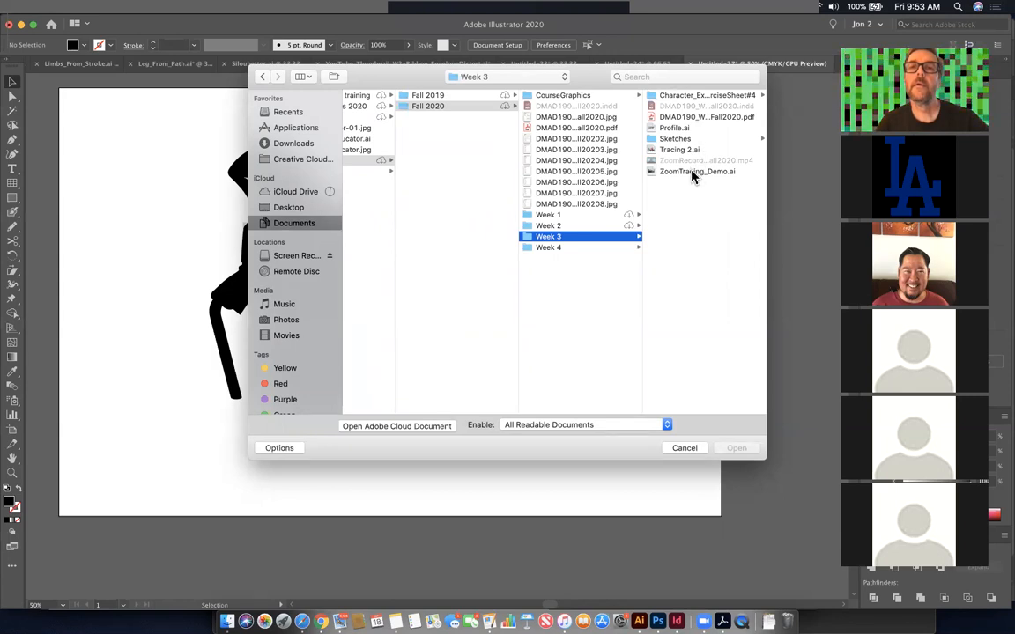
click(692, 172)
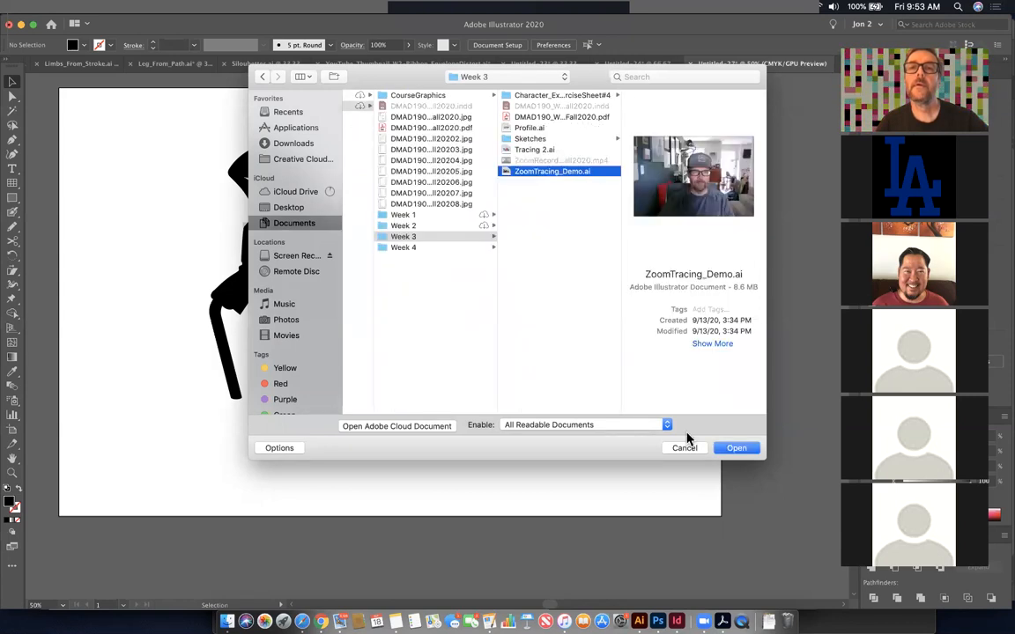
click(749, 451)
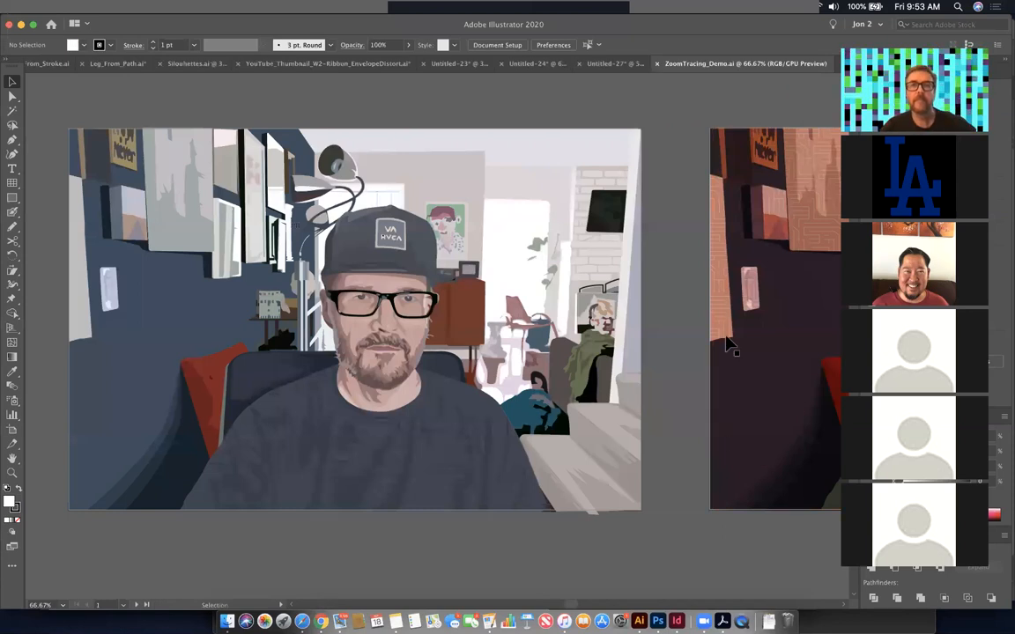
- Examine the traced vector portrait in the room scene, both its facial details up close and the full artboard
drag(407, 204, 518, 202)
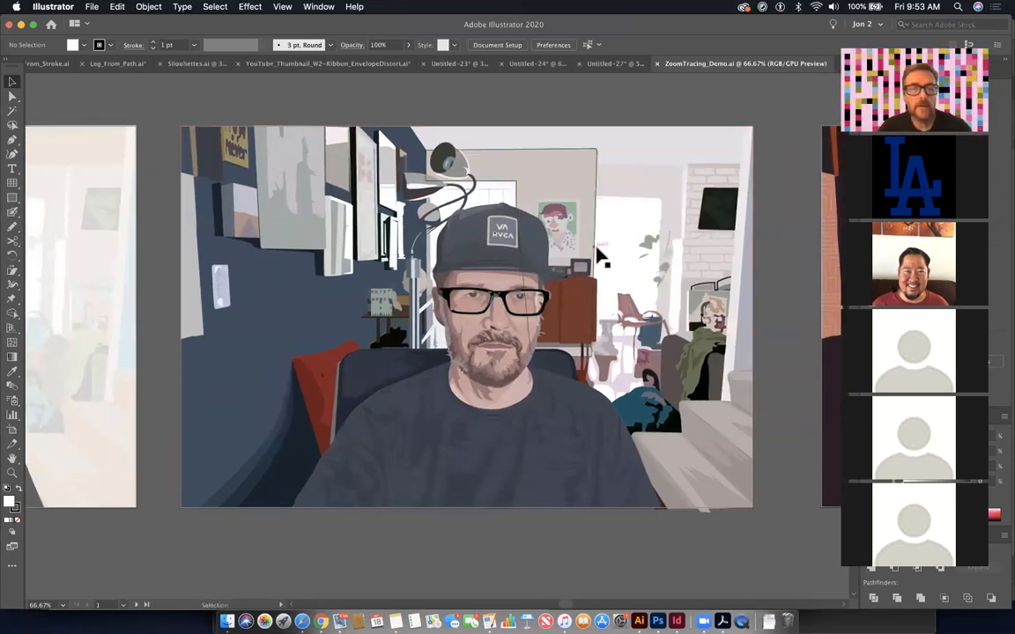
key(super+equal)
key(super+equal)
key(super+equal)
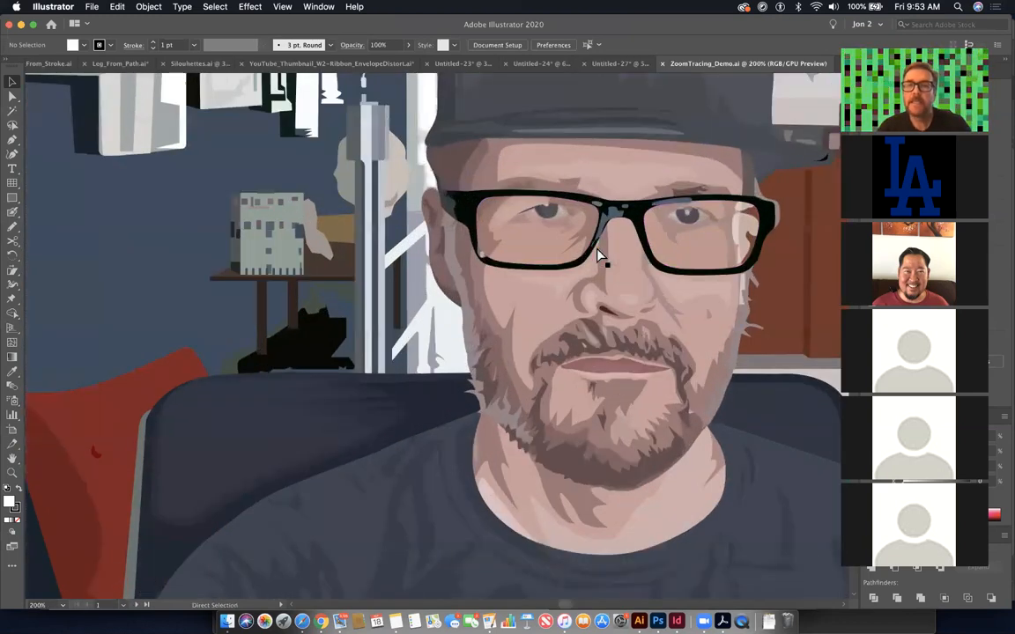
key(super+minus)
key(super+minus)
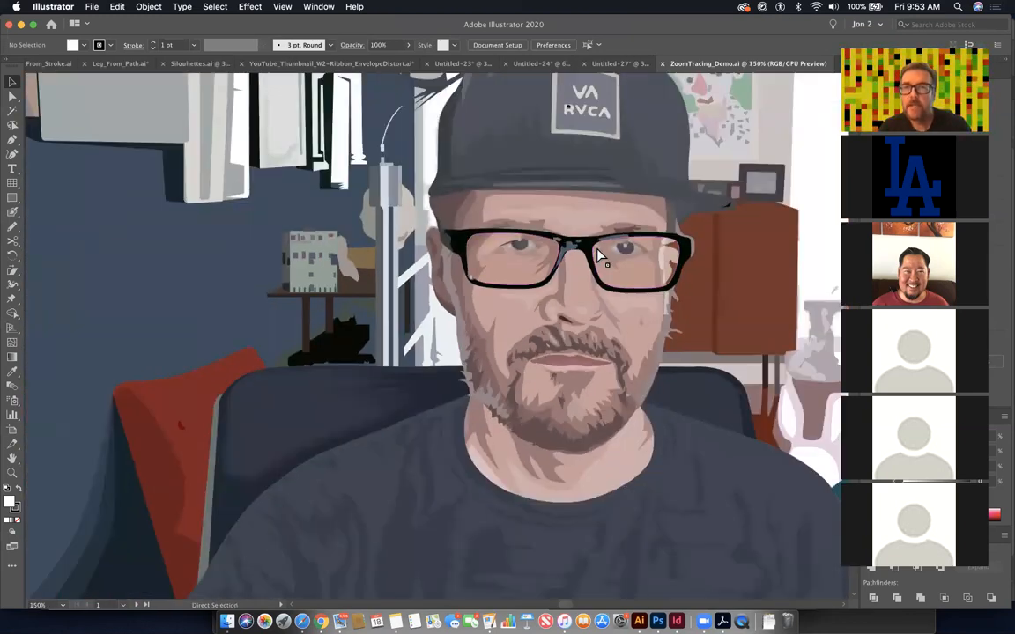
key(super+minus)
key(super+equal)
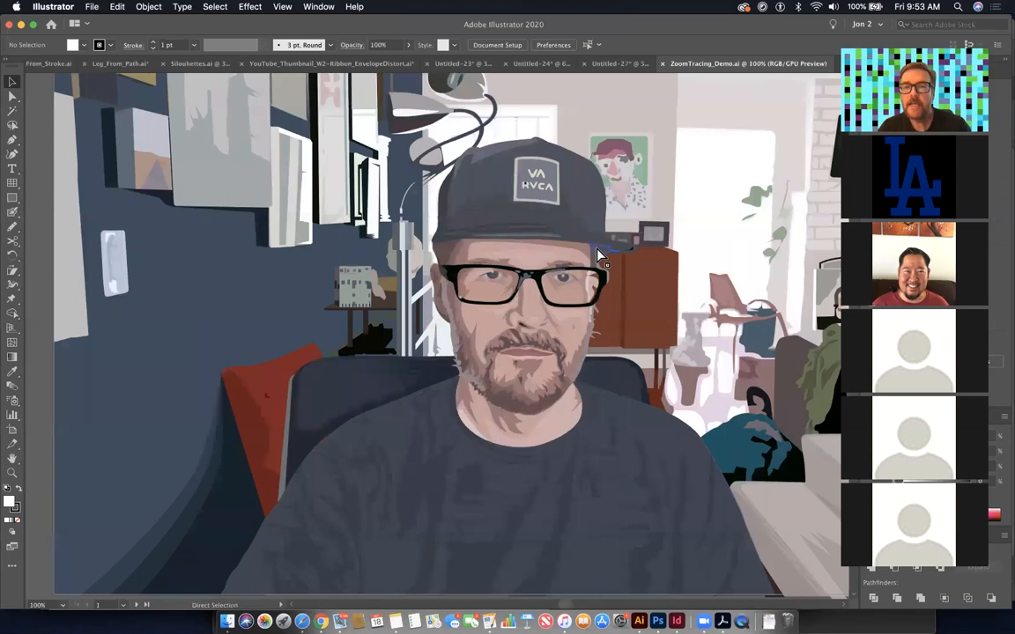
key(super+minus)
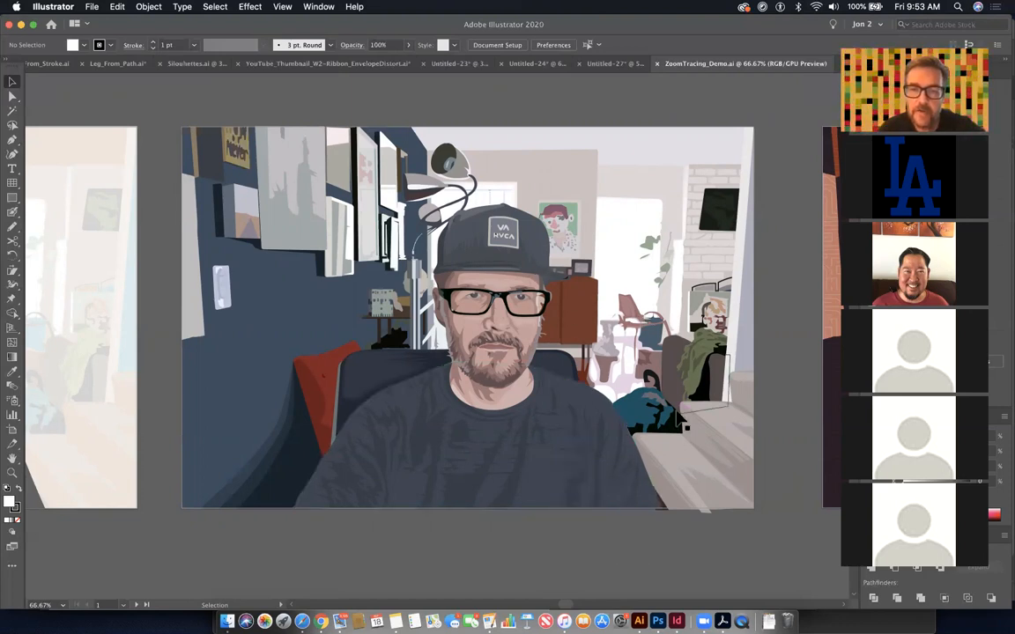
- Examine the recolored versions of the traced portrait on the neighbouring artboards
key(space)
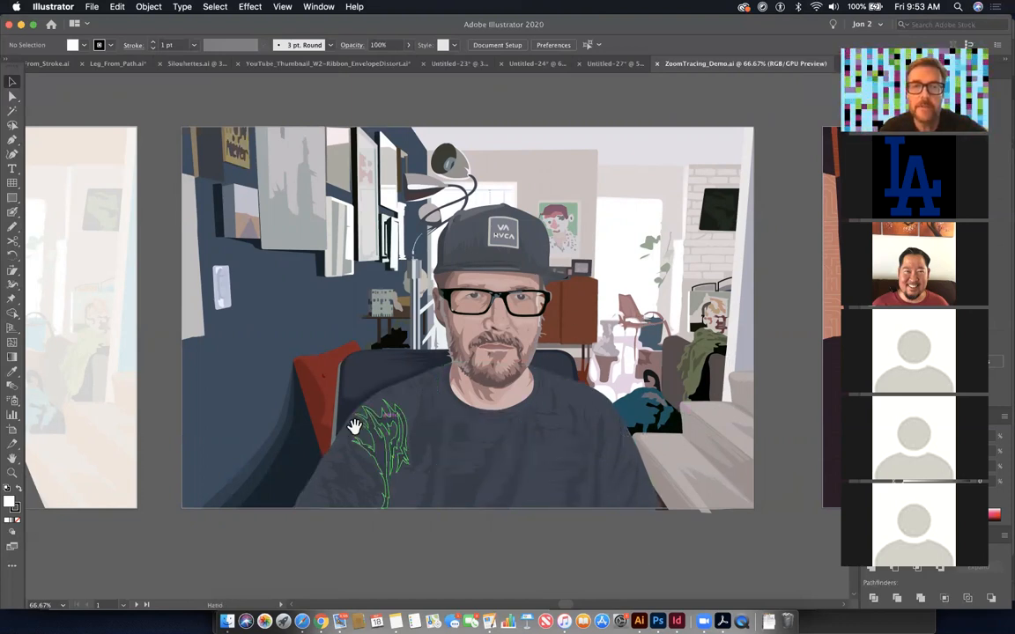
drag(297, 371, 198, 362)
drag(634, 352, 387, 370)
mouse_move(684, 401)
mouse_down()
mouse_move(505, 363)
mouse_move(374, 353)
mouse_up()
drag(629, 359, 257, 369)
drag(753, 393, 381, 390)
drag(472, 461, 457, 463)
drag(617, 429, 430, 407)
drag(739, 456, 560, 447)
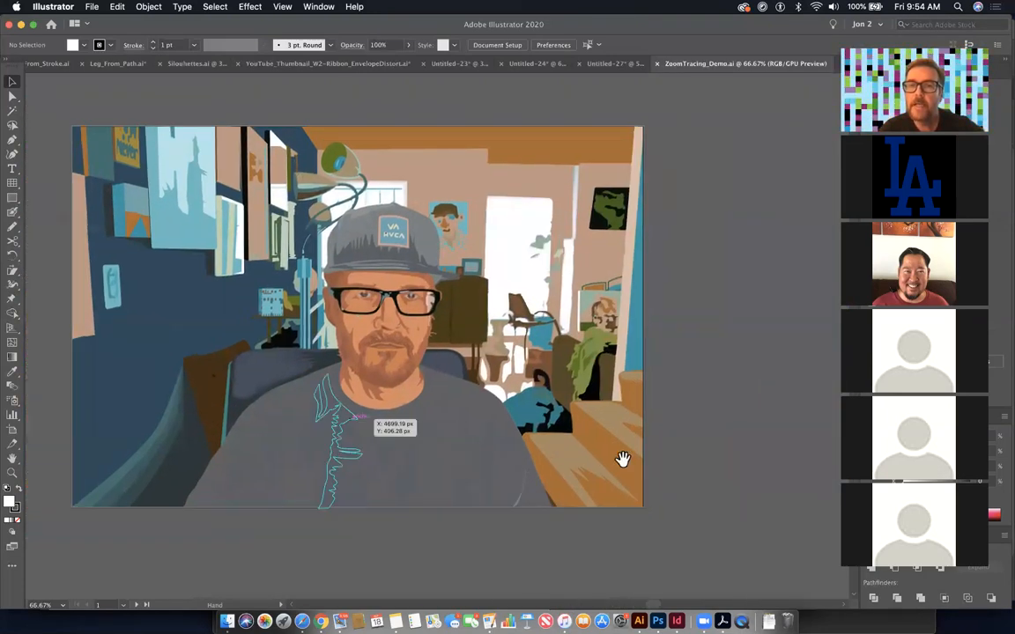
drag(624, 462, 844, 457)
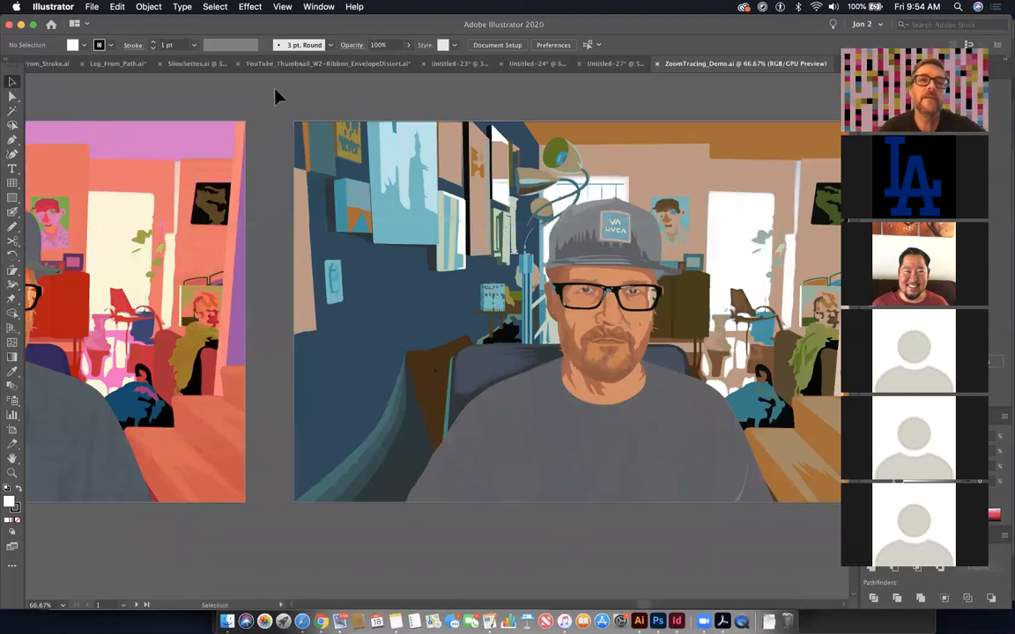
- Try Recolor Artwork on the blue and orange portrait version, shifting the linked colors by setting the hue to 0°
scroll(675, 420, right, 3)
click(574, 264)
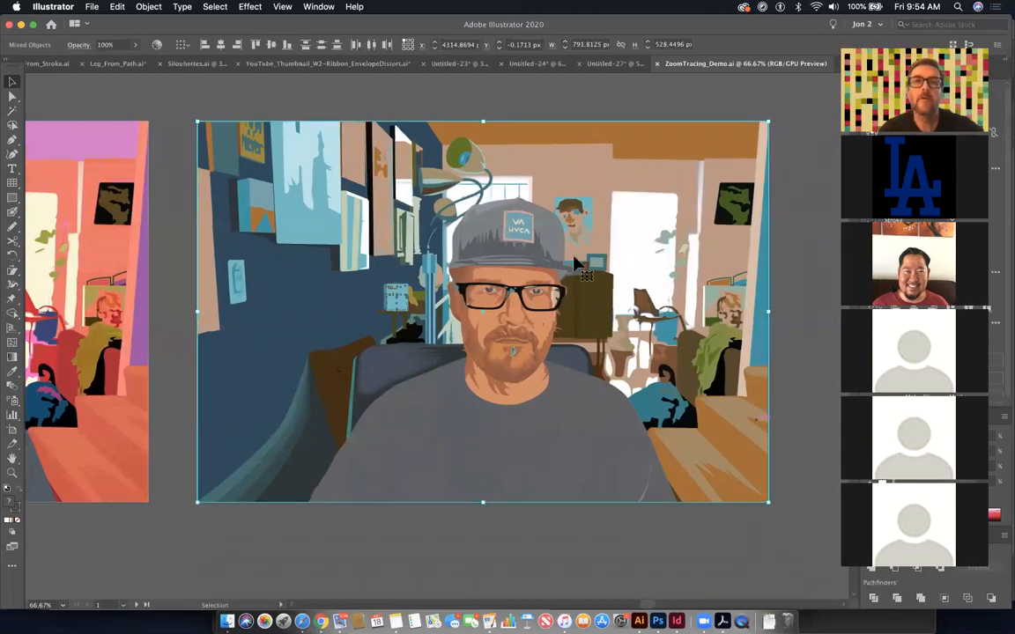
click(157, 44)
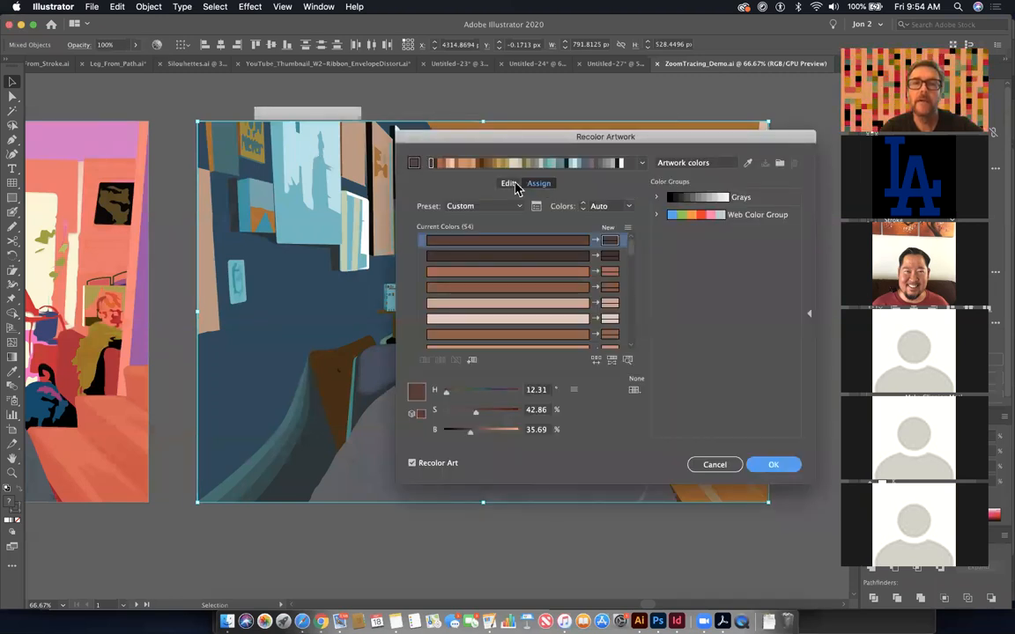
click(509, 184)
drag(546, 143, 615, 100)
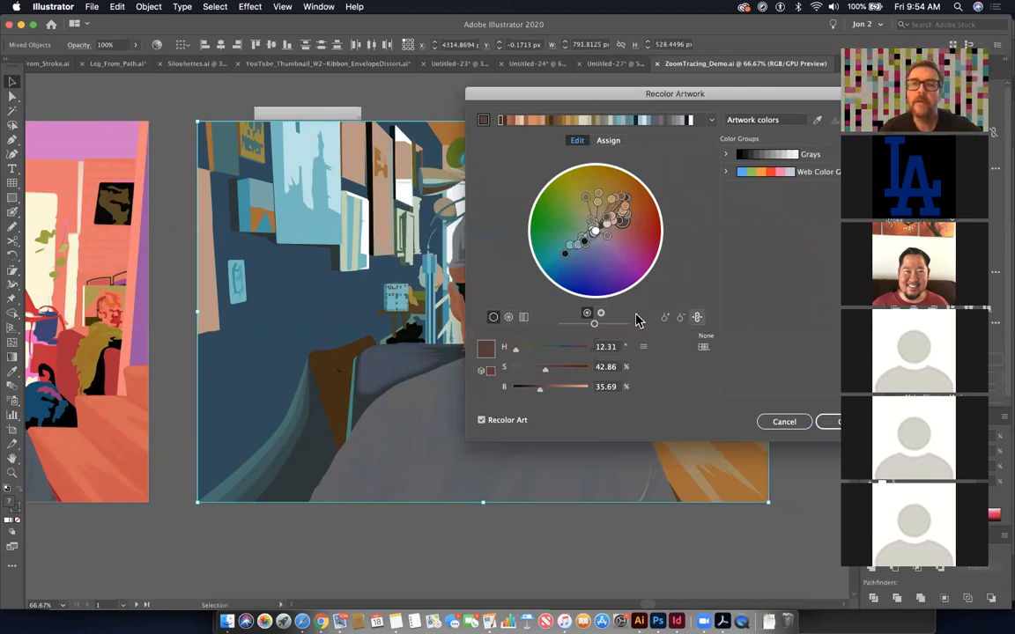
mouse_move(528, 352)
mouse_down()
mouse_move(573, 351)
mouse_move(512, 355)
mouse_up()
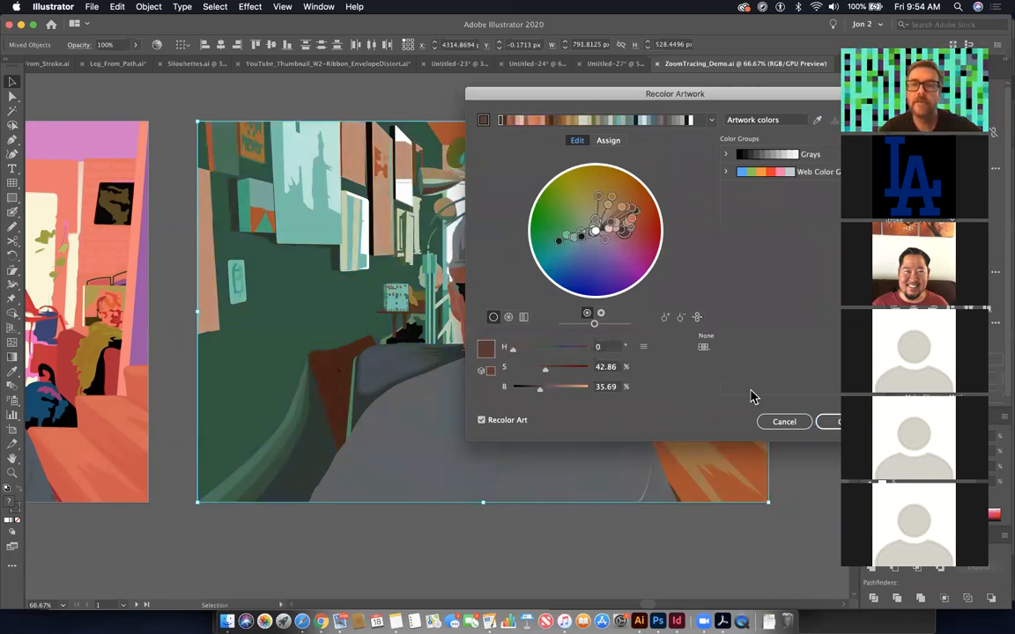
click(774, 422)
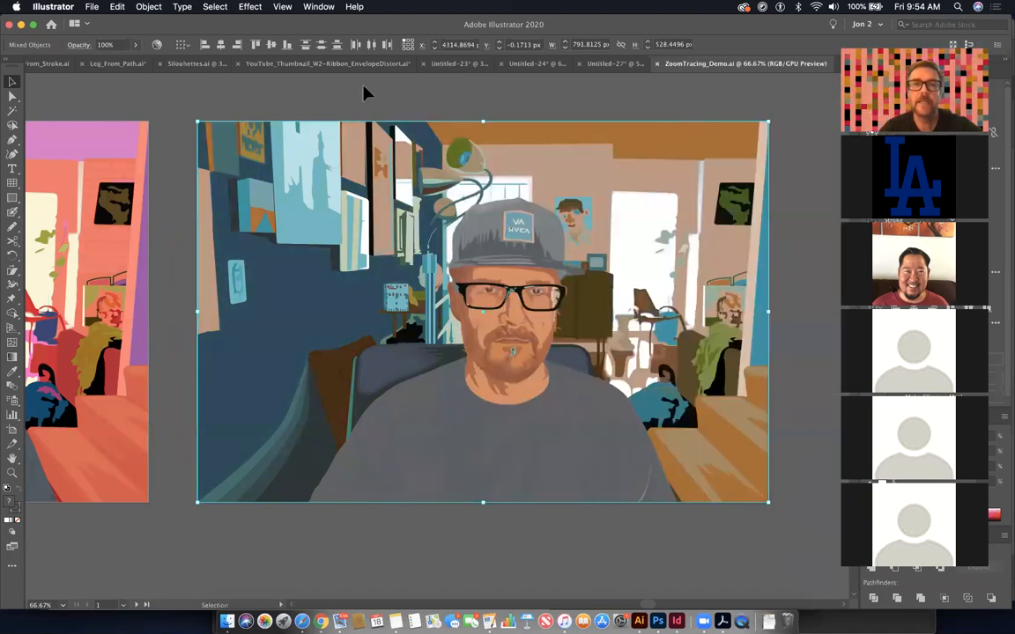
click(196, 109)
- Copy the original webcam photo on the artboard before the traced versions
key(space)
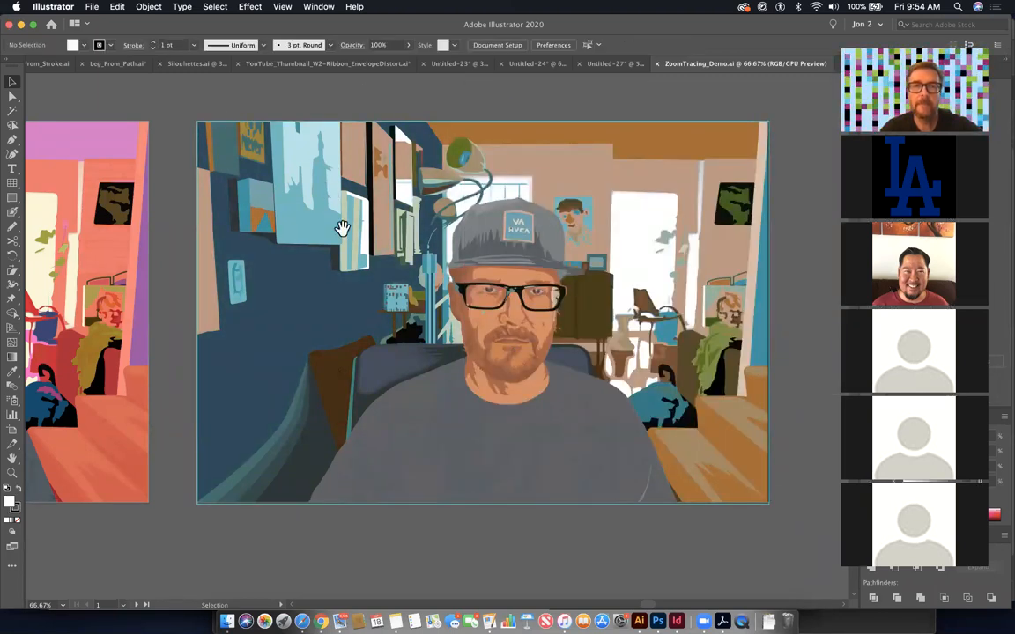
drag(97, 308, 631, 286)
drag(92, 339, 696, 334)
drag(534, 336, 1003, 340)
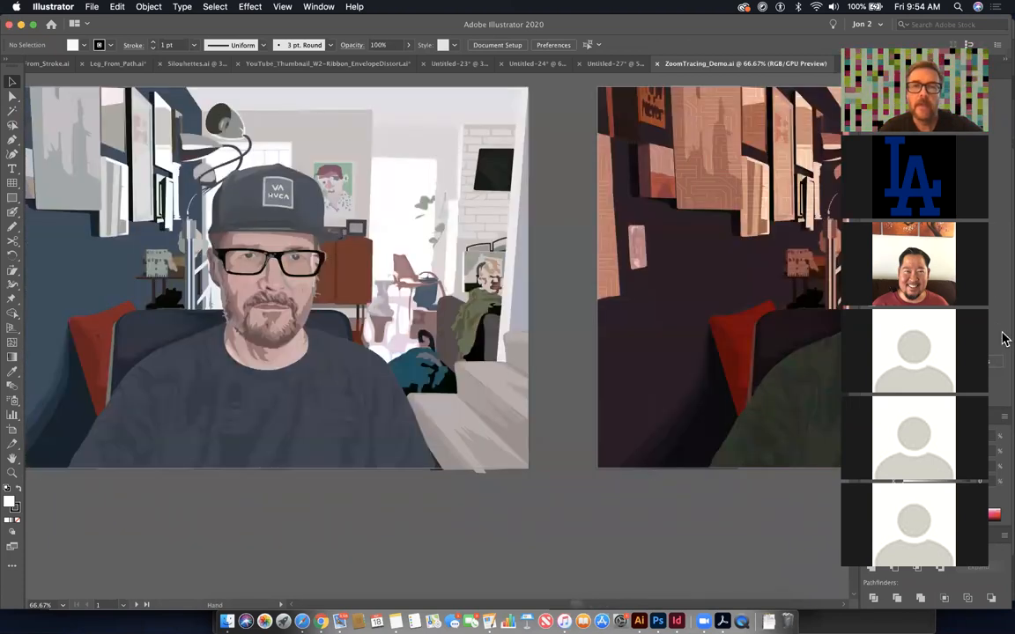
drag(31, 333, 422, 329)
drag(91, 317, 496, 313)
drag(566, 317, 969, 317)
drag(503, 345, 773, 348)
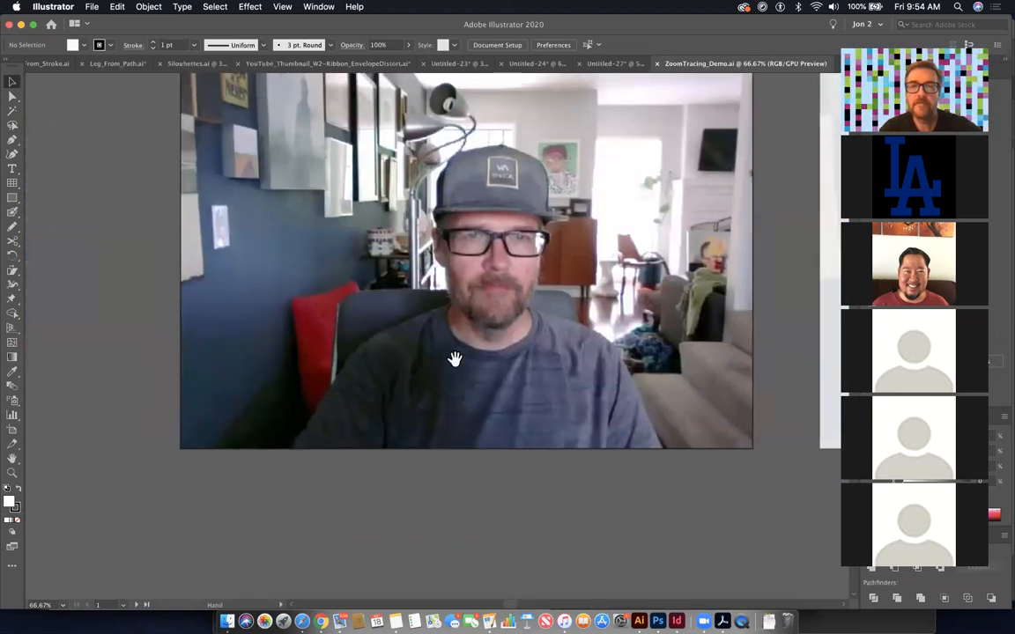
click(511, 355)
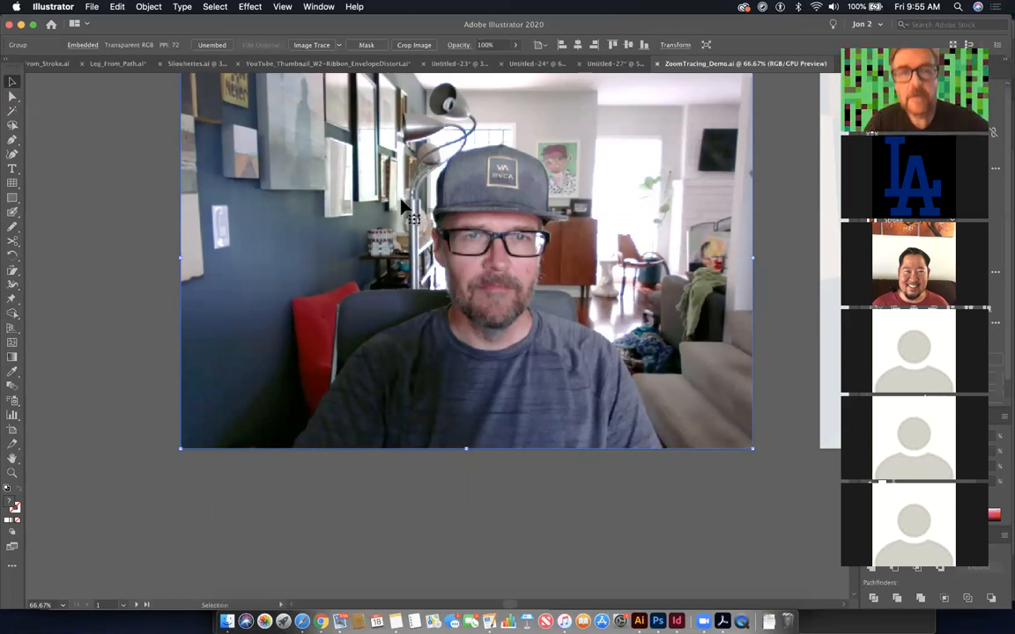
- Create a new landscape Tabloid document, 17 x 11 in, with three artboards in CMYK color mode
click(91, 7)
click(99, 22)
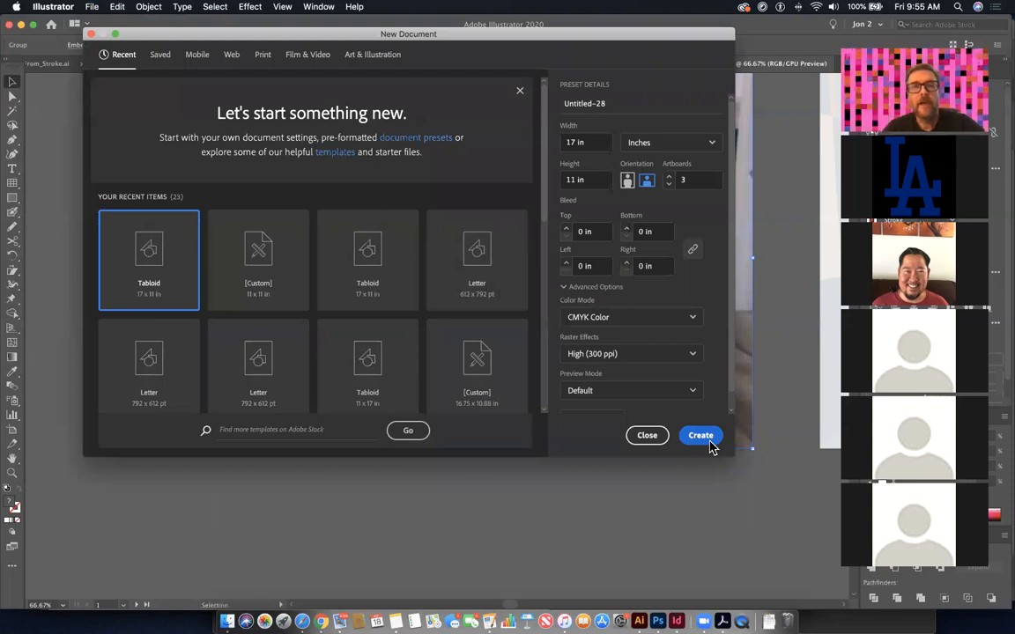
click(700, 435)
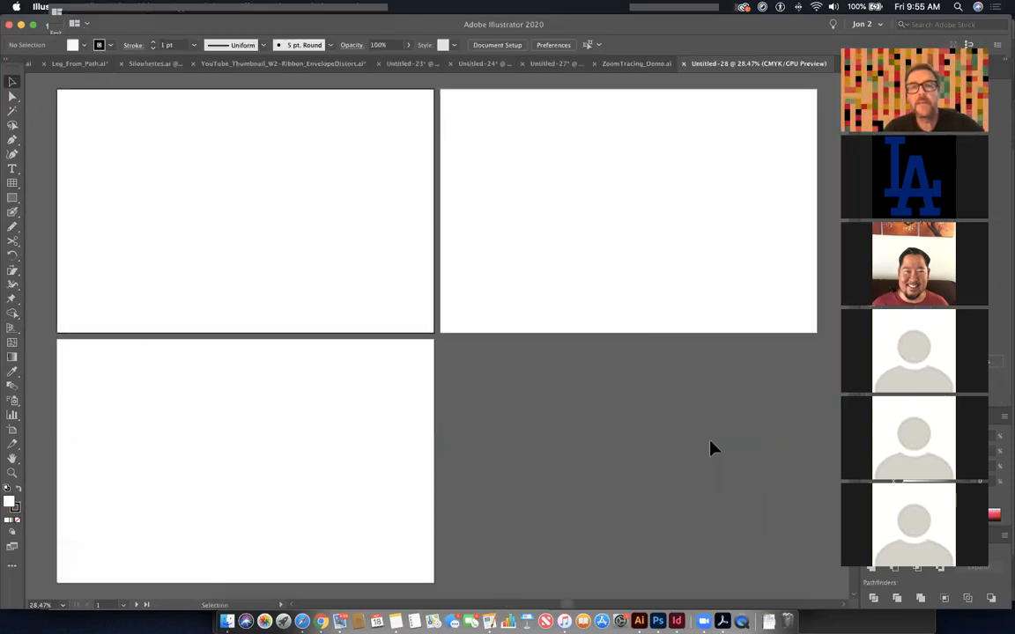
- Delete the third and second artboards of the new document, keeping only Artboard 1
click(12, 430)
click(229, 466)
key(Delete)
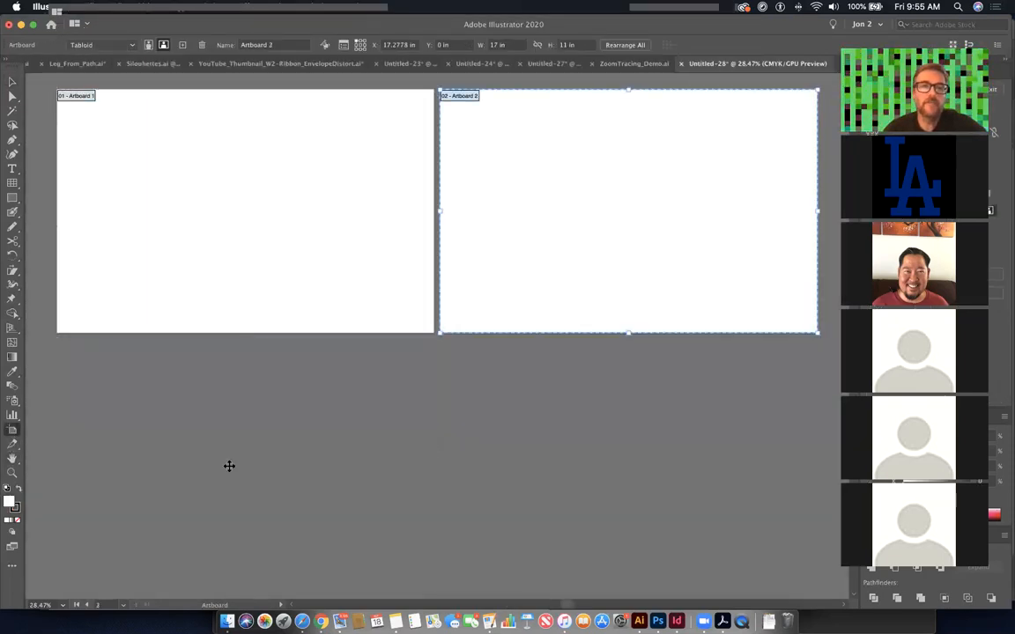
key(Delete)
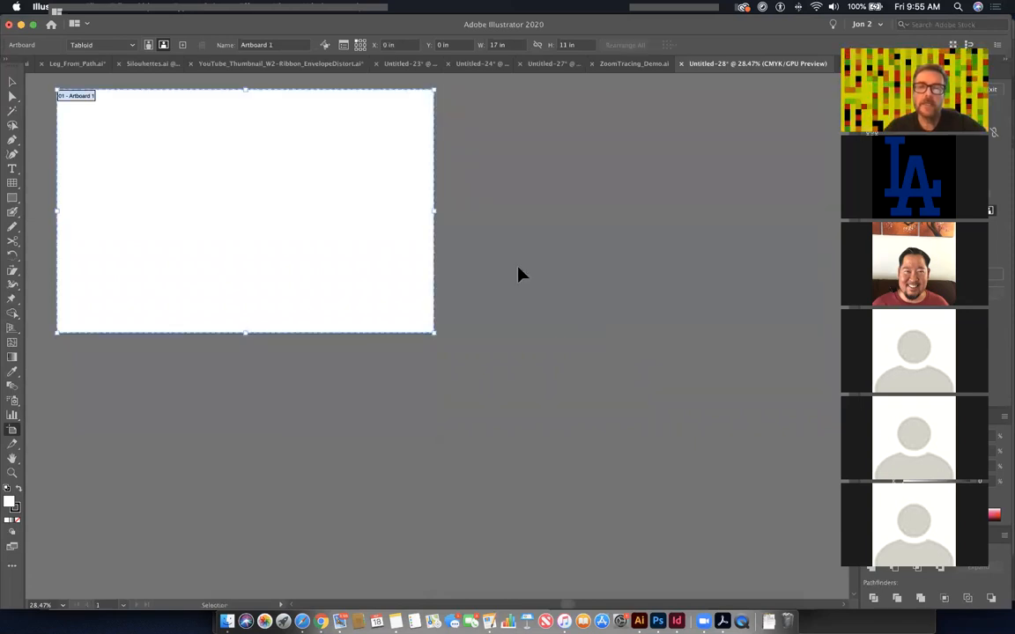
key(super+0)
key(super+minus)
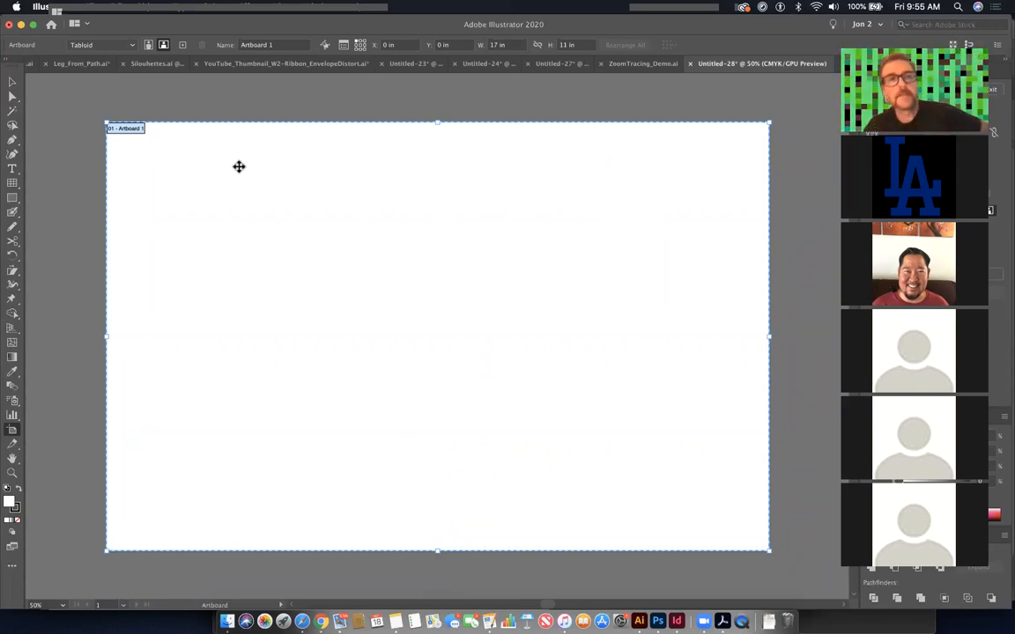
click(11, 83)
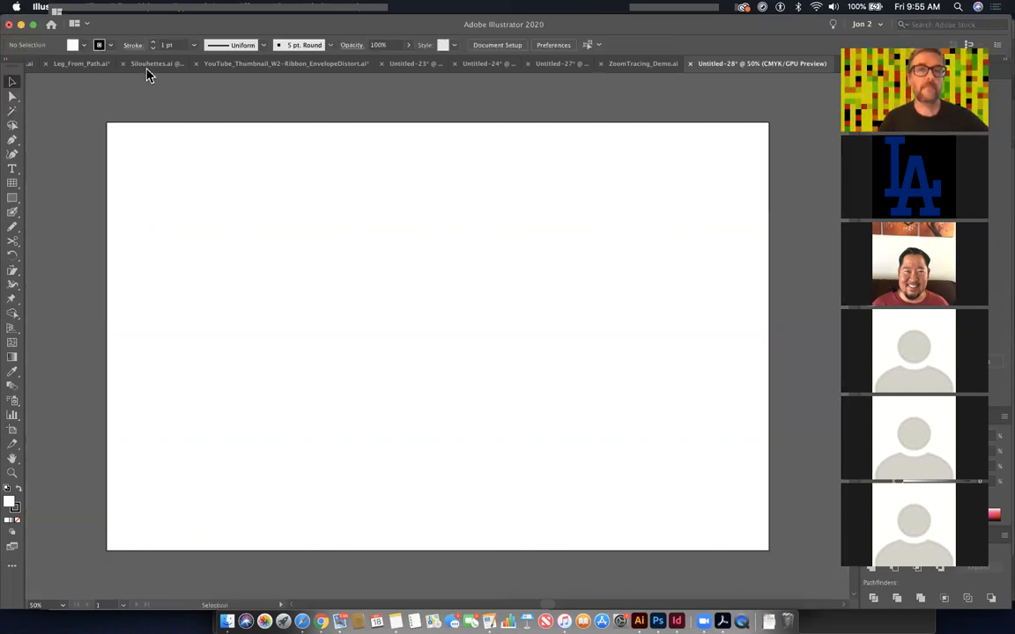
- Paste the webcam photo onto Artboard 1 and fit the artboard to the selected art
key(super+v)
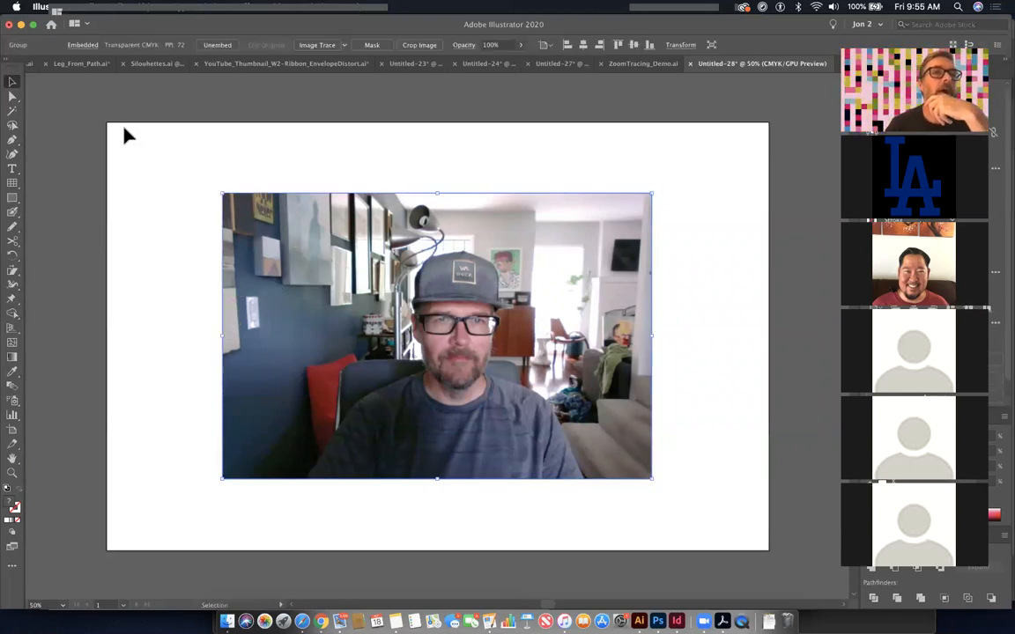
click(11, 431)
click(125, 44)
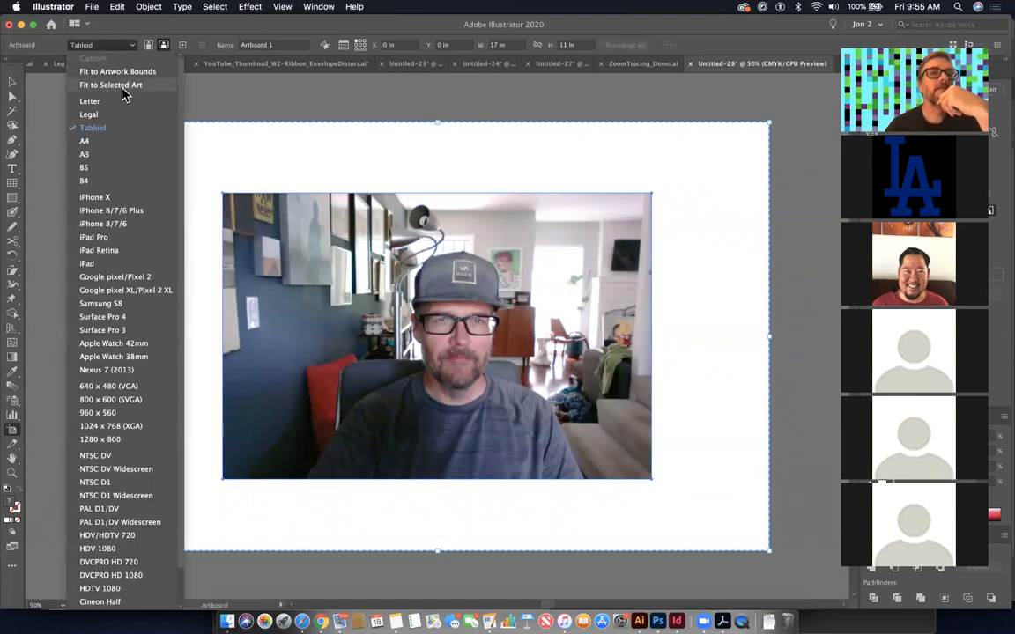
click(123, 86)
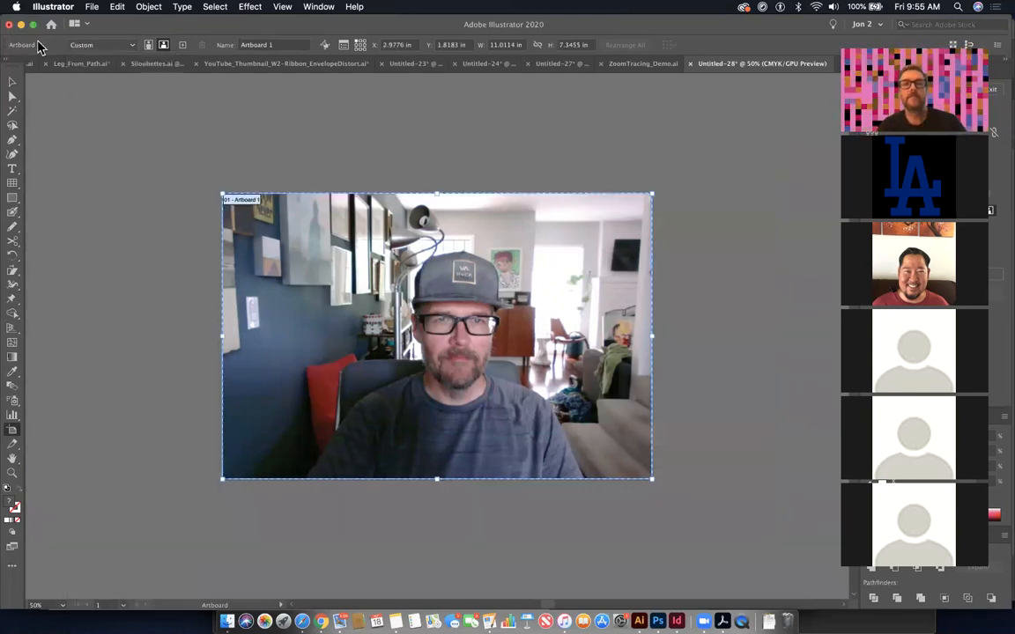
click(11, 82)
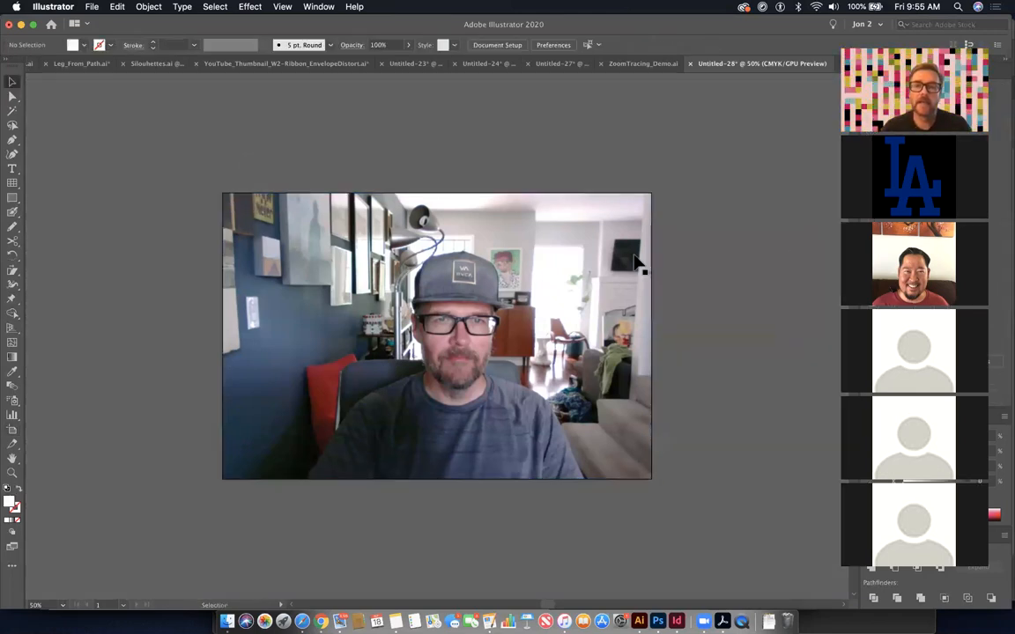
- Show the Layers panel and float it on the canvas beside the photo
scroll(634, 265, down, 2)
scroll(635, 264, right, 2)
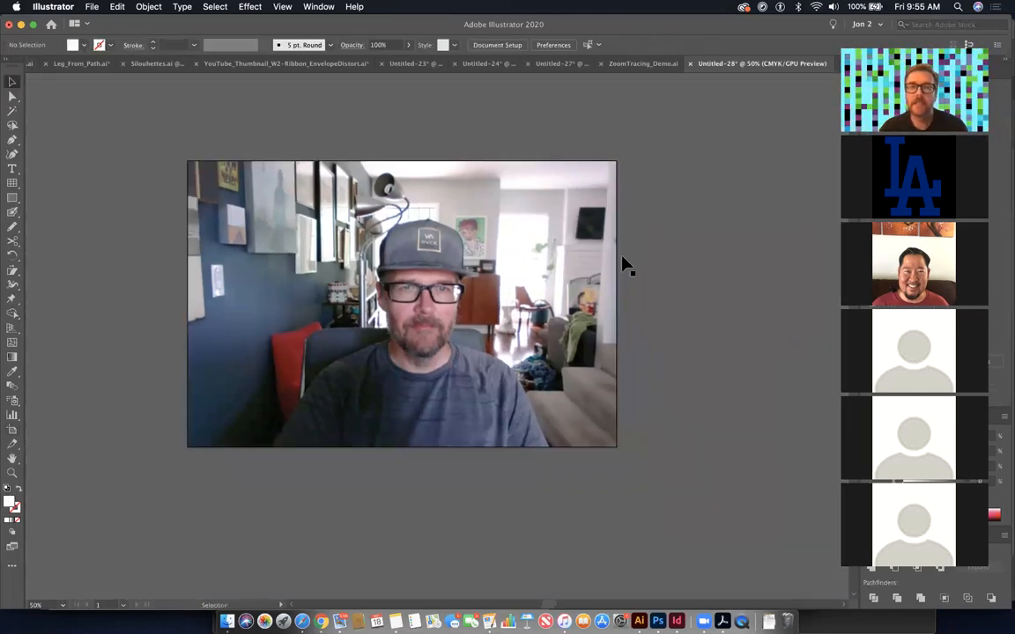
click(321, 7)
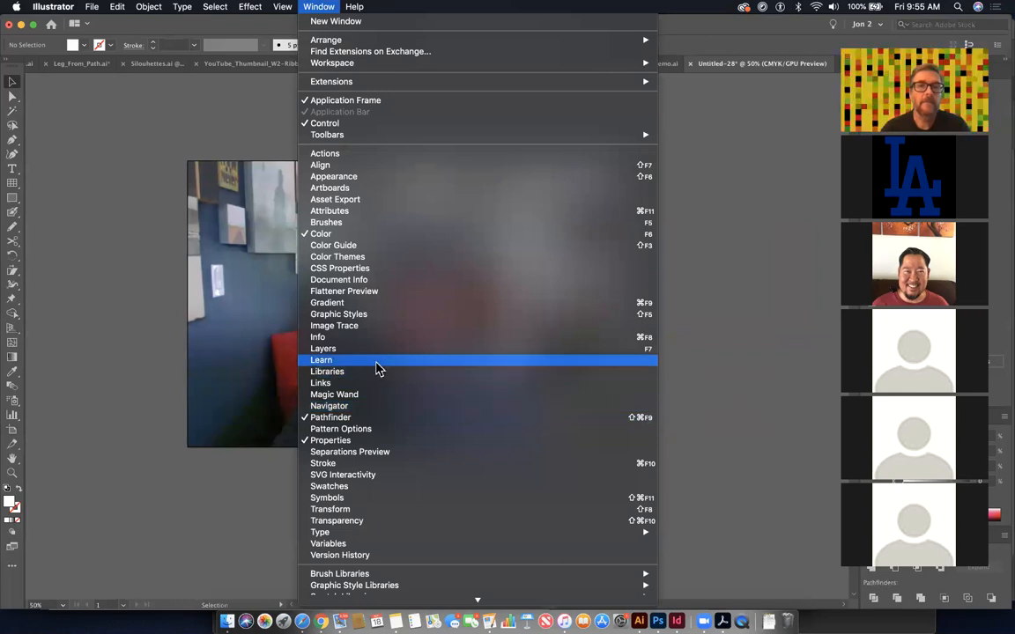
click(372, 350)
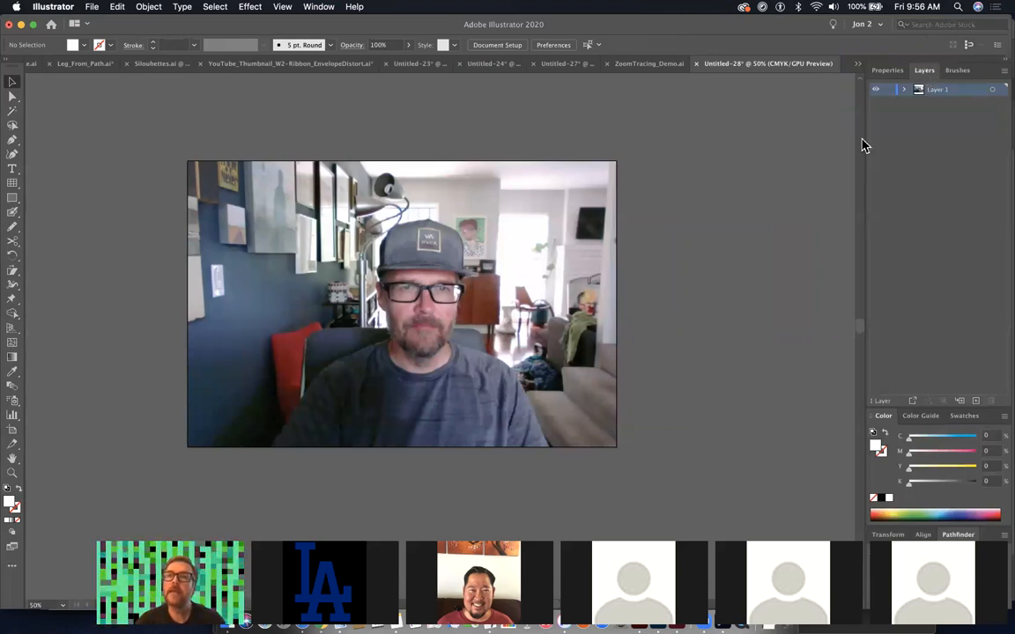
mouse_move(924, 70)
mouse_down()
mouse_move(866, 110)
mouse_move(734, 152)
mouse_move(662, 132)
mouse_up()
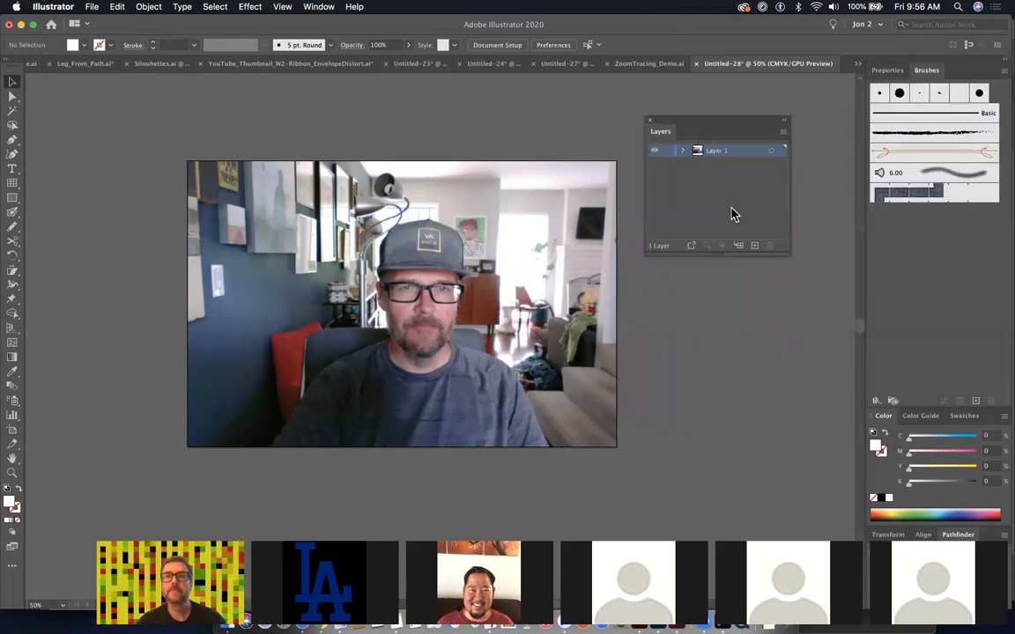
- Turn Layer 1 with the photo into a template layer
double_click(754, 149)
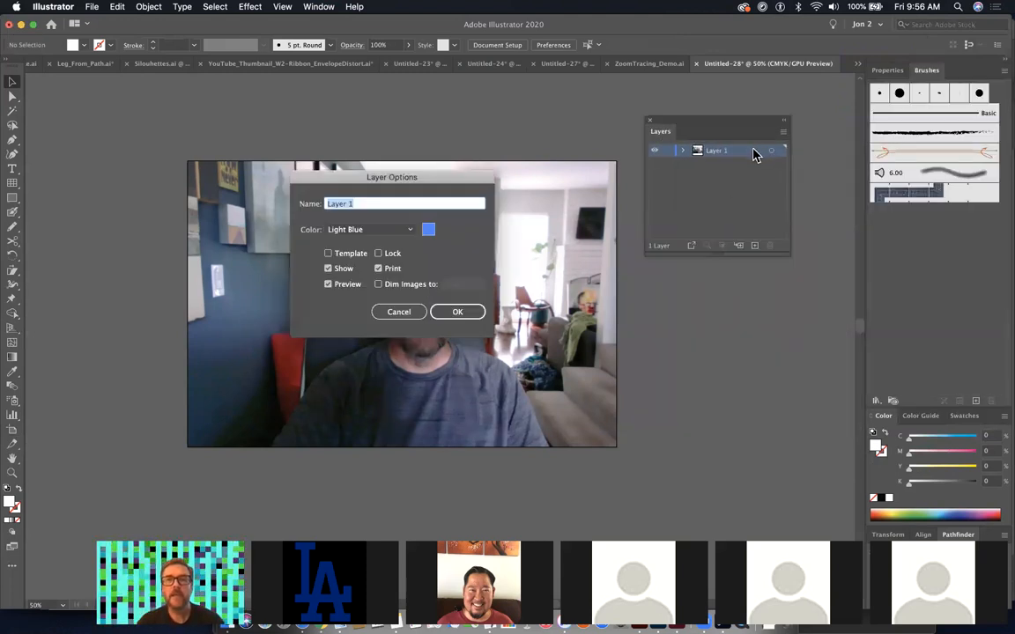
click(333, 257)
click(462, 312)
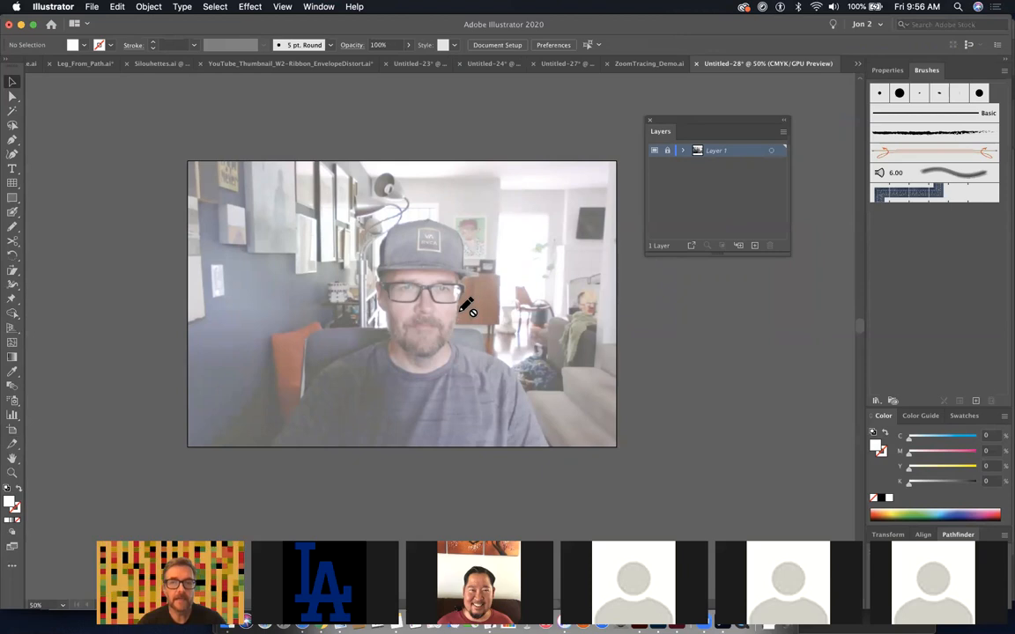
- Set the Dim Images value of the Layer 1 template to 60%
click(742, 157)
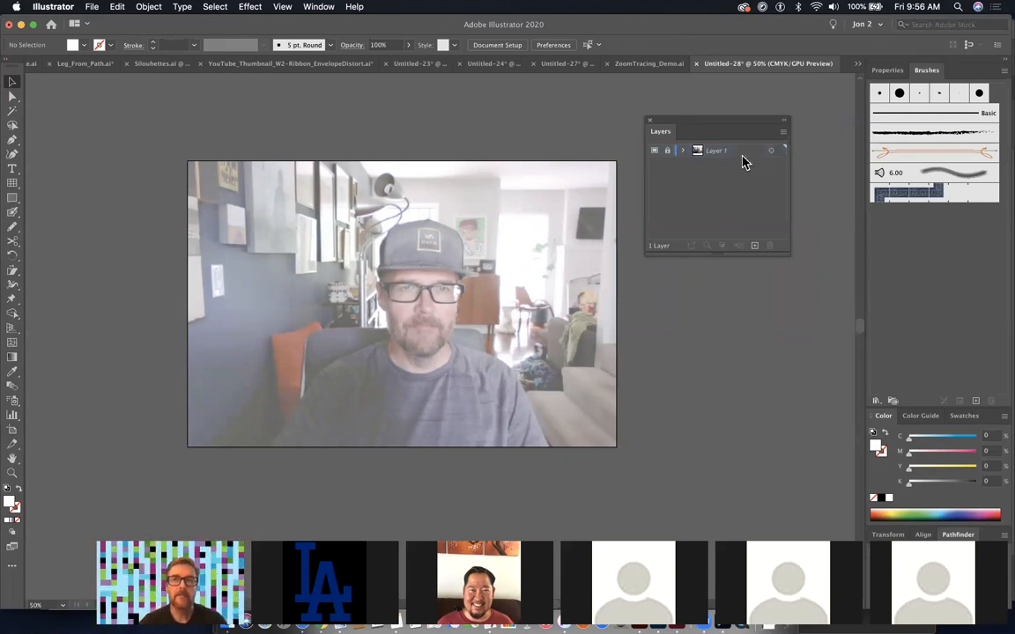
double_click(745, 157)
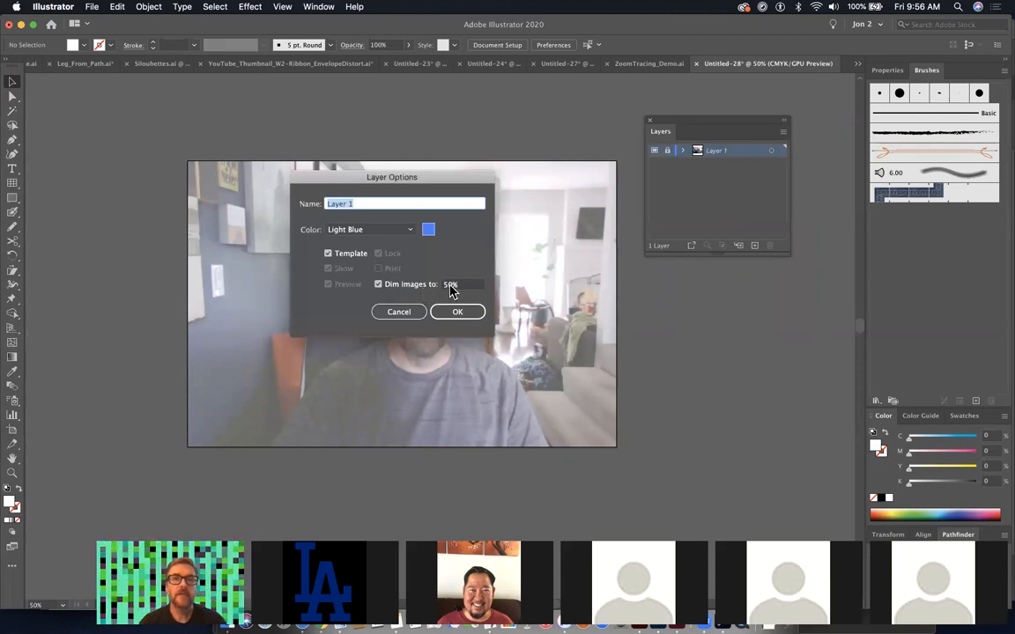
click(446, 287)
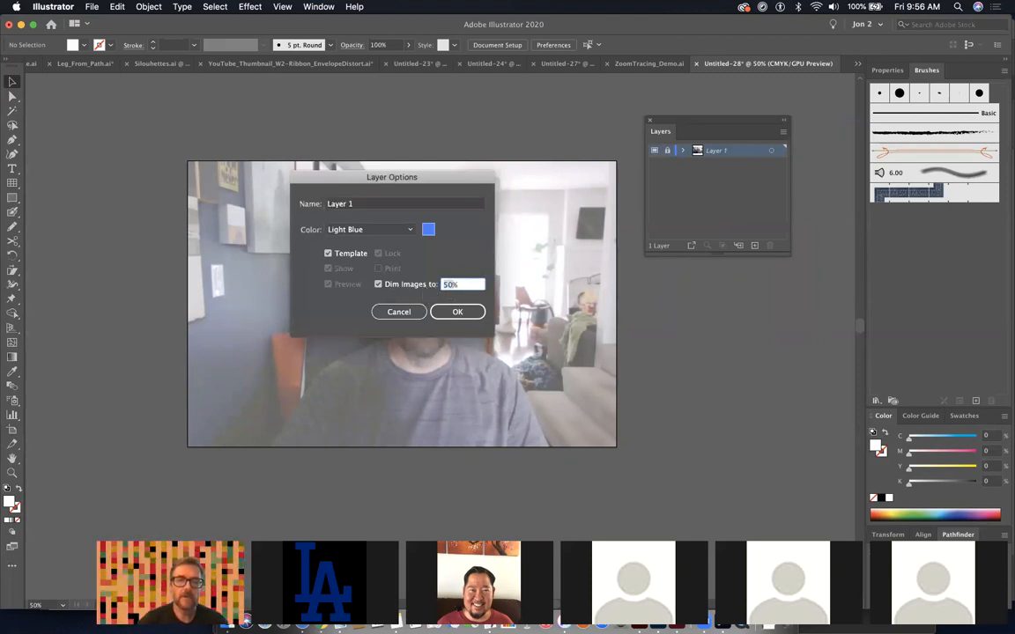
text(60)
key(Return)
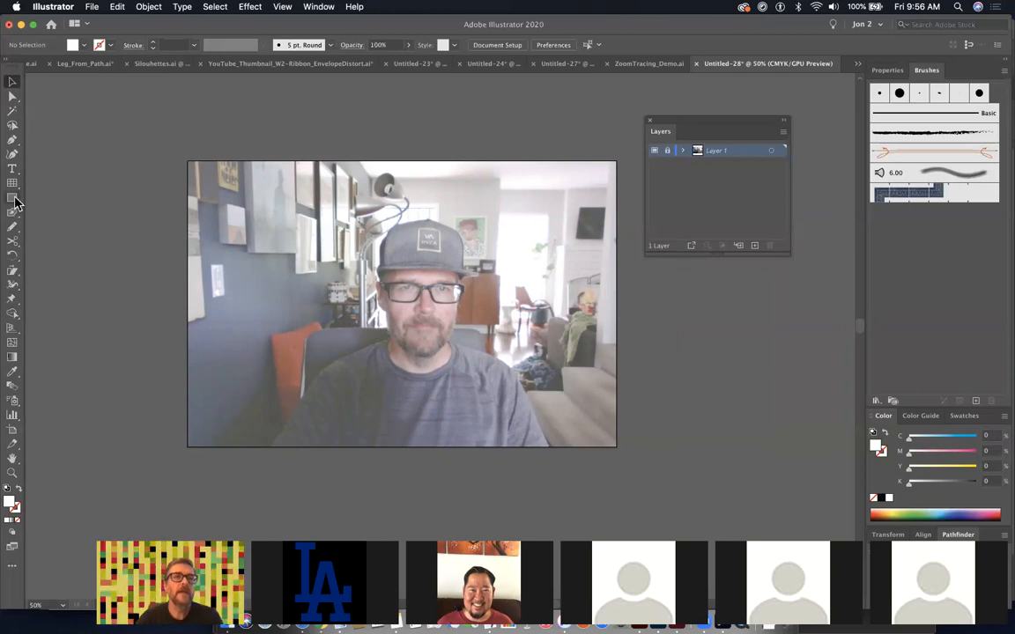
- Add a new layer above the template photo layer for tracing the face with the Pen tool
drag(349, 259, 564, 388)
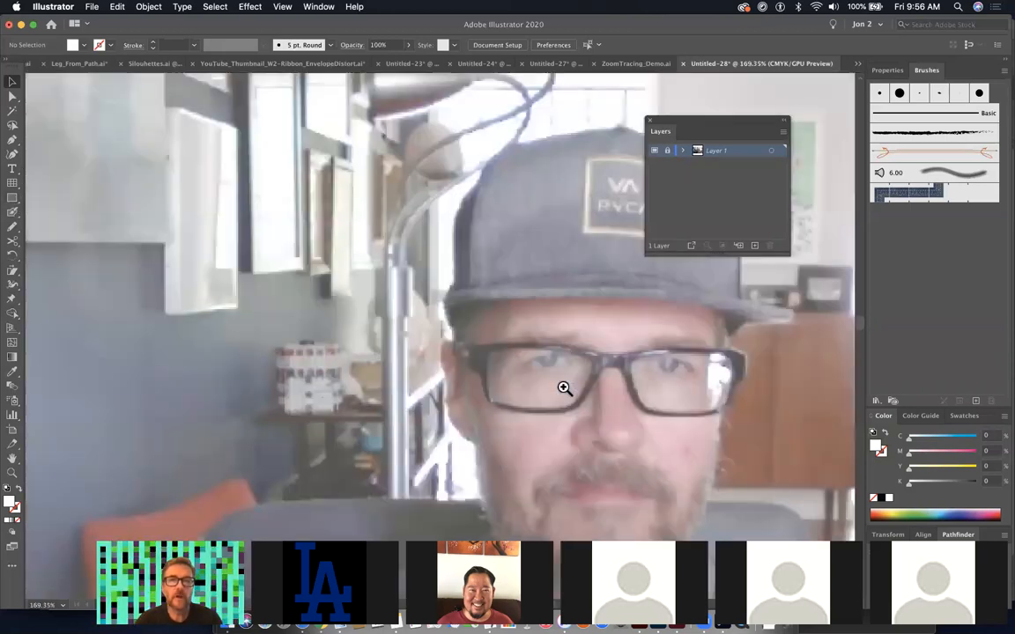
drag(623, 405, 345, 198)
click(13, 136)
click(754, 238)
click(754, 246)
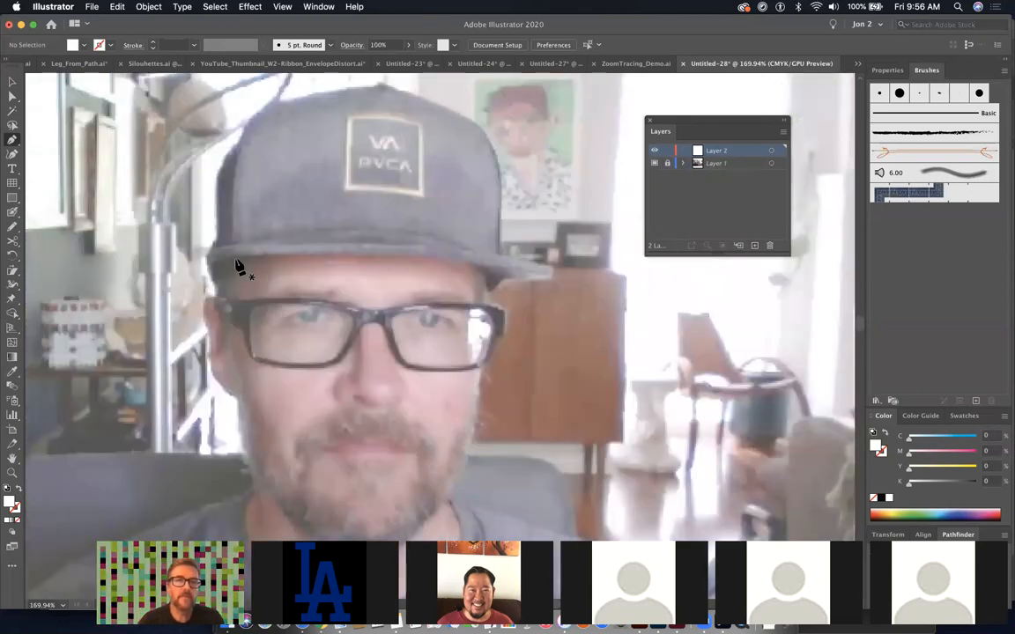
- Trace the face outline from the cap brim down around the ear and jaw, then along the shirt collar to the opposite side of the neck
click(237, 250)
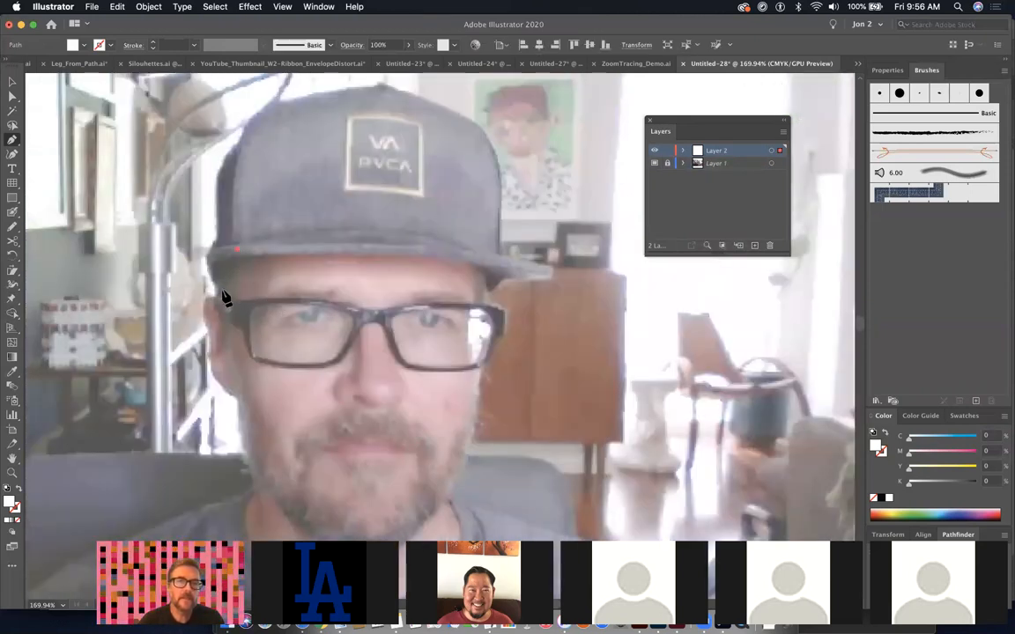
drag(222, 301, 209, 304)
drag(215, 344, 270, 498)
key(space)
drag(336, 411, 394, 255)
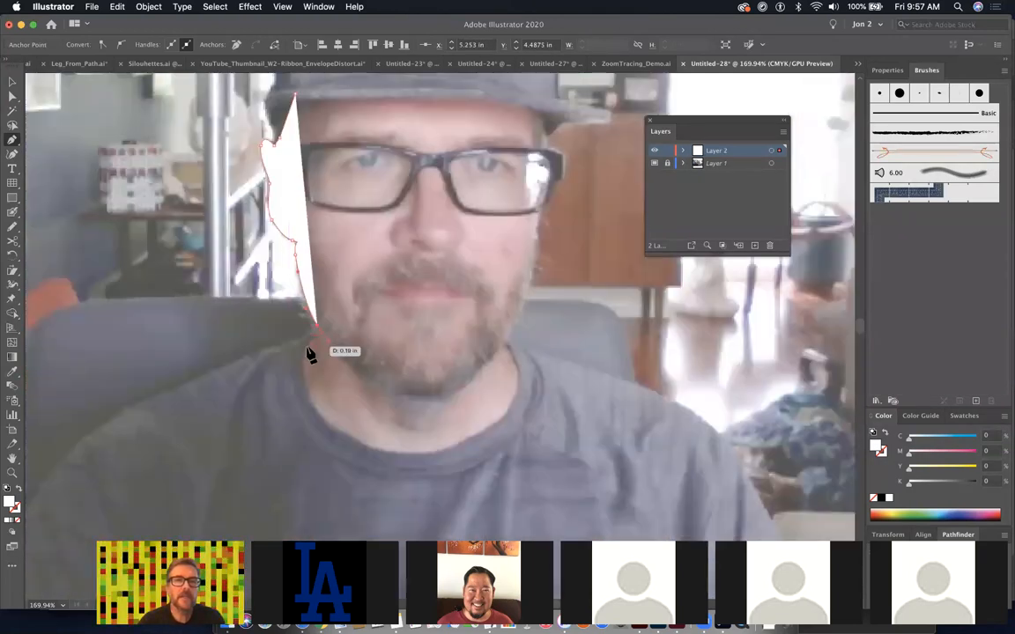
drag(320, 329, 503, 339)
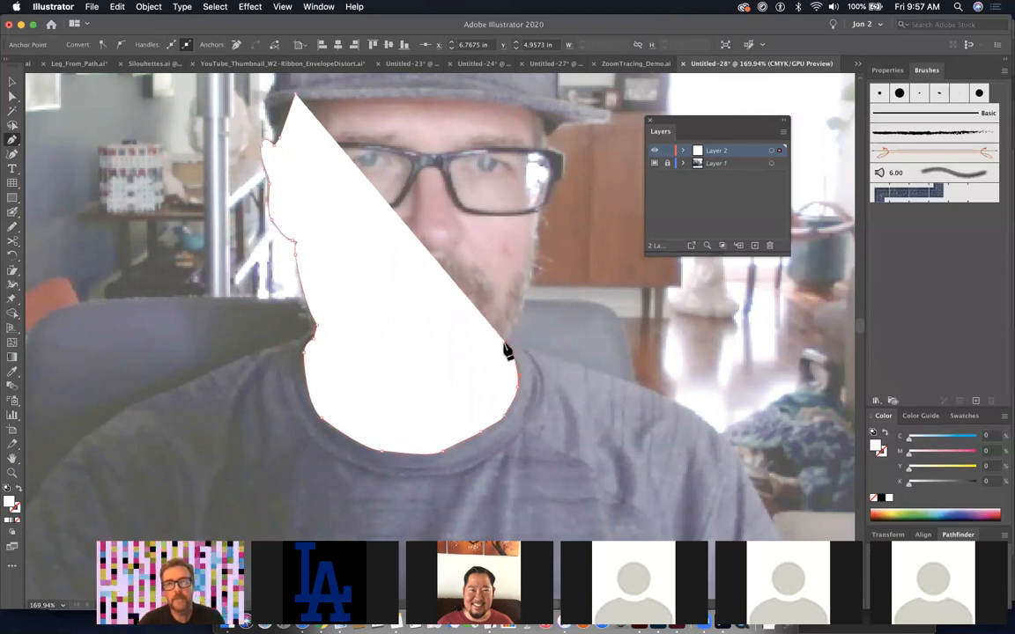
- Continue the outline up the opposite cheek and across the cap above the brim, closing the face shape at its starting point
drag(528, 286, 528, 262)
drag(536, 204, 536, 107)
click(527, 78)
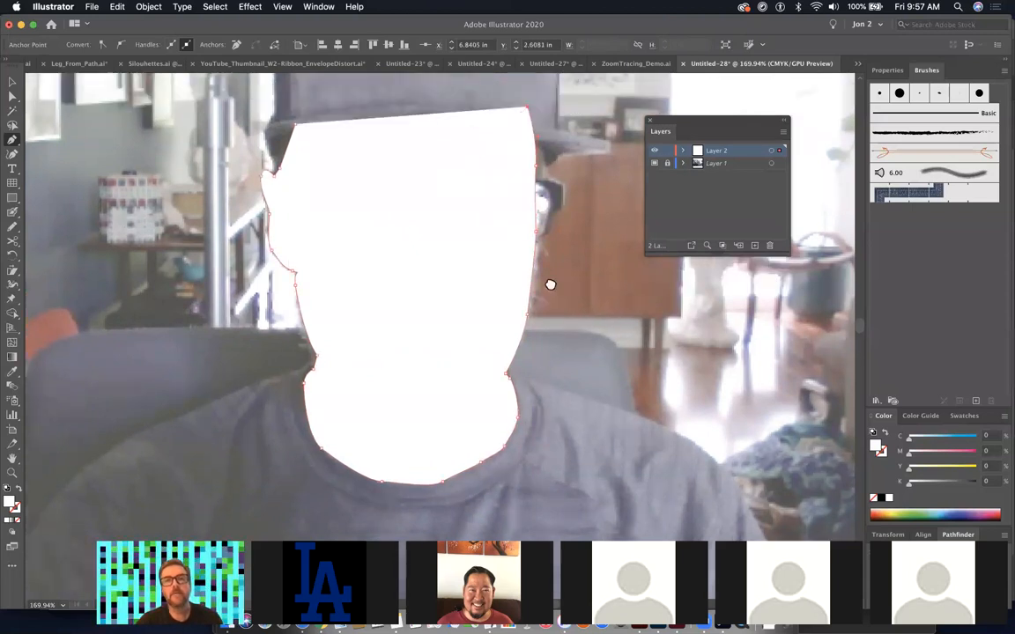
drag(551, 285, 664, 385)
click(470, 187)
click(408, 224)
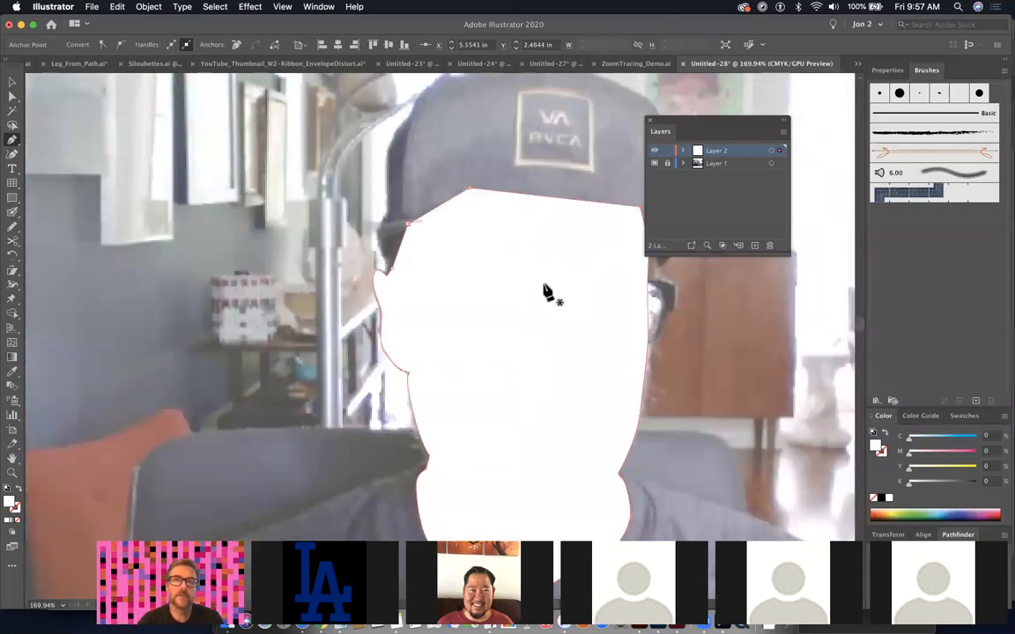
- Fill the face shape with the skin color sampled from the photo's forehead in outline view, return to preview and deselect the shape
click(12, 372)
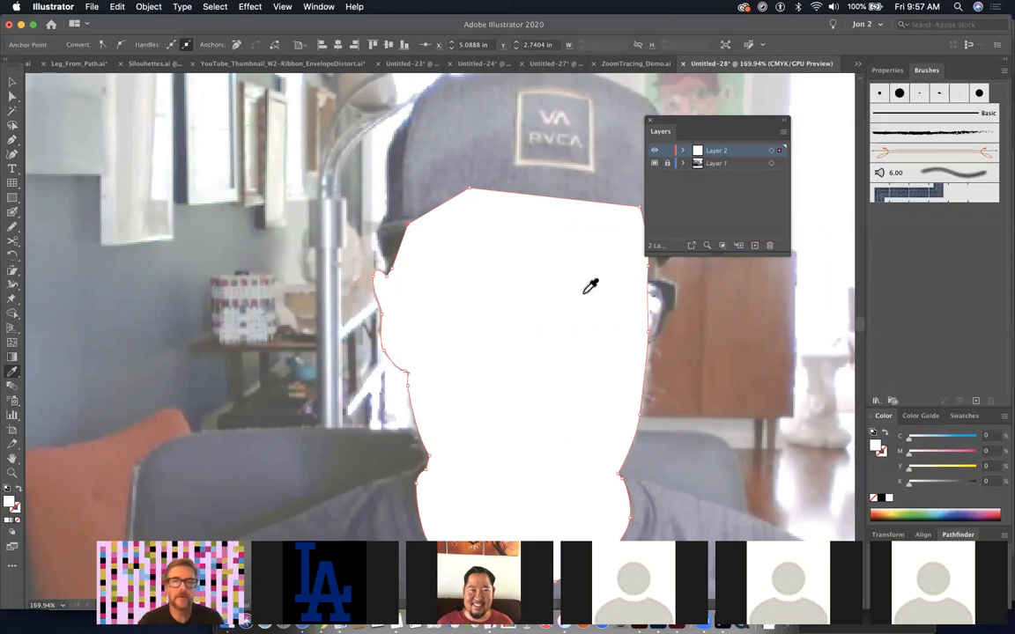
key(ctrl+y)
click(572, 259)
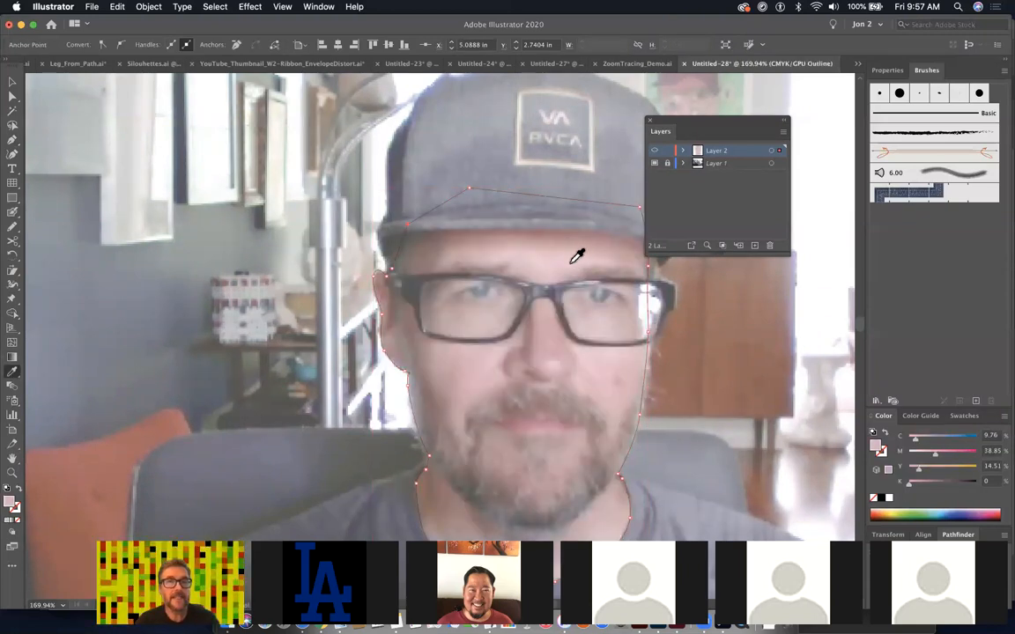
key(super+minus)
key(super+minus)
key(super+minus)
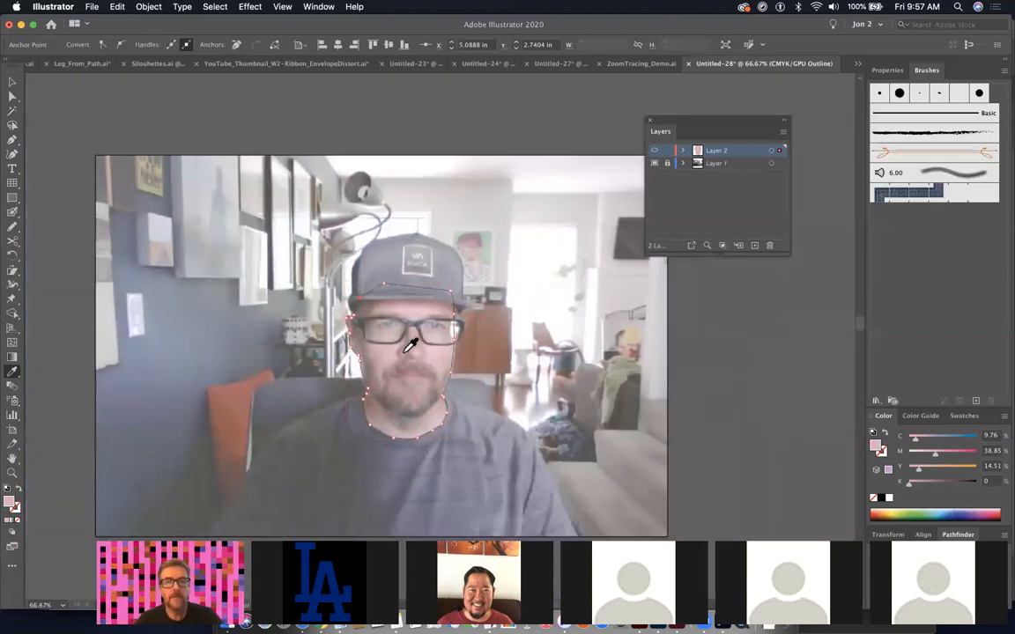
key(super+y)
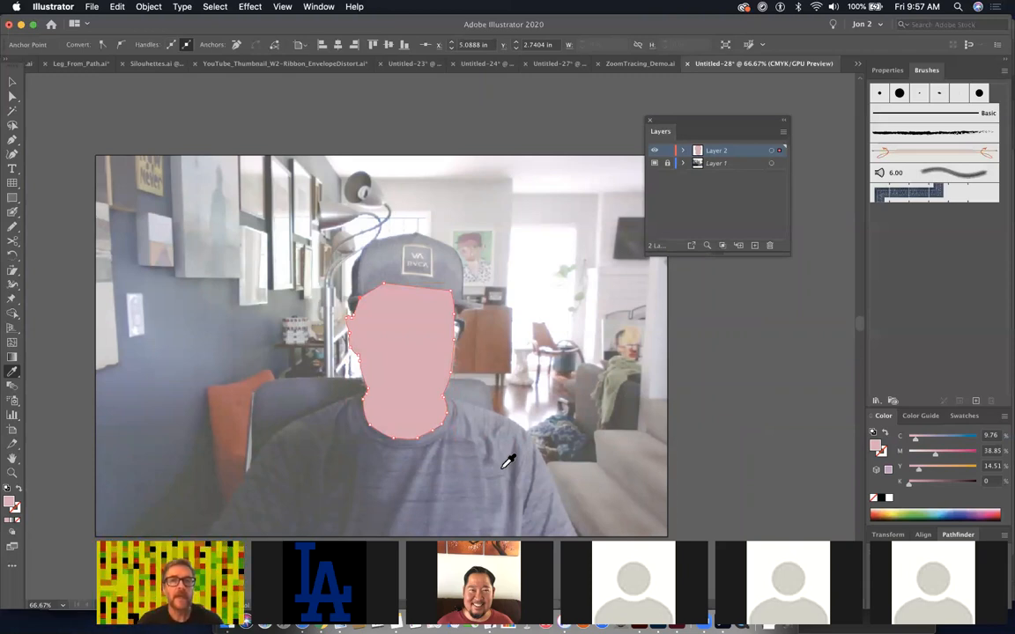
drag(12, 98, 97, 111)
click(631, 188)
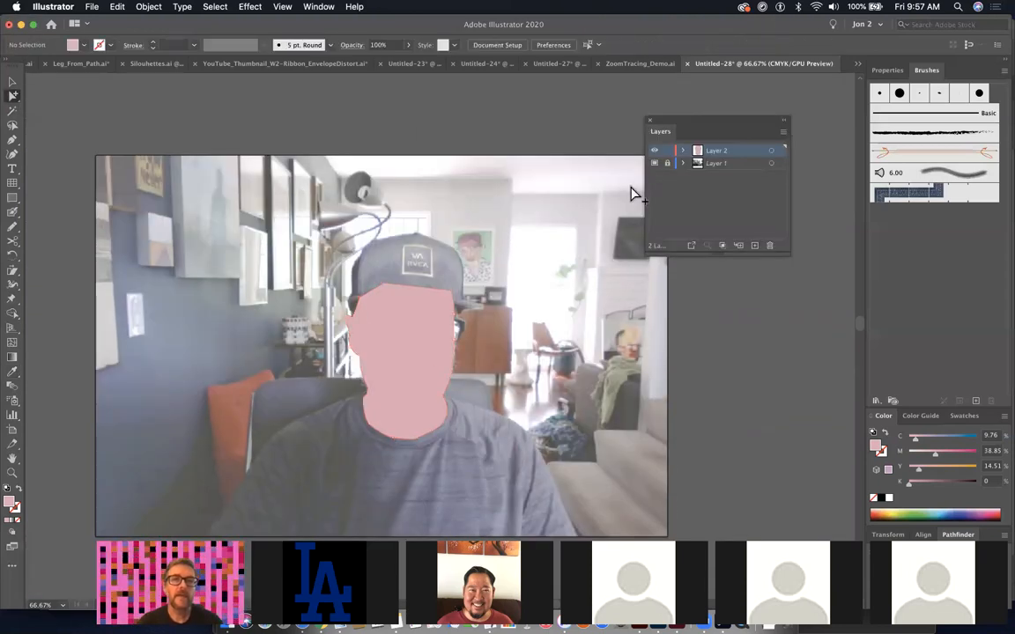
- Turn off the Template option of Layer 1 to make it a regular layer
click(735, 165)
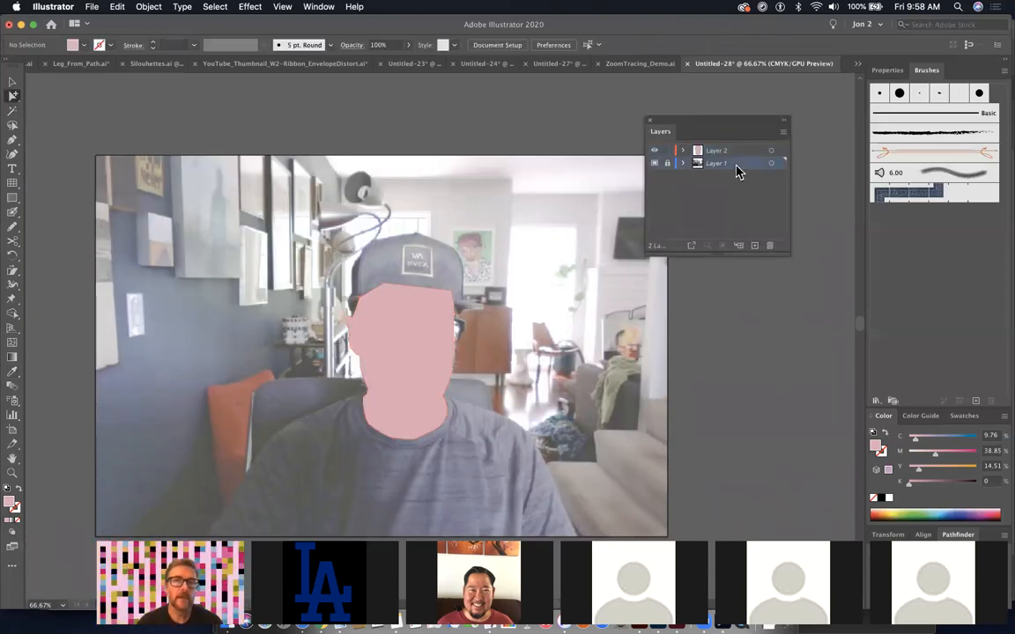
double_click(737, 171)
click(328, 253)
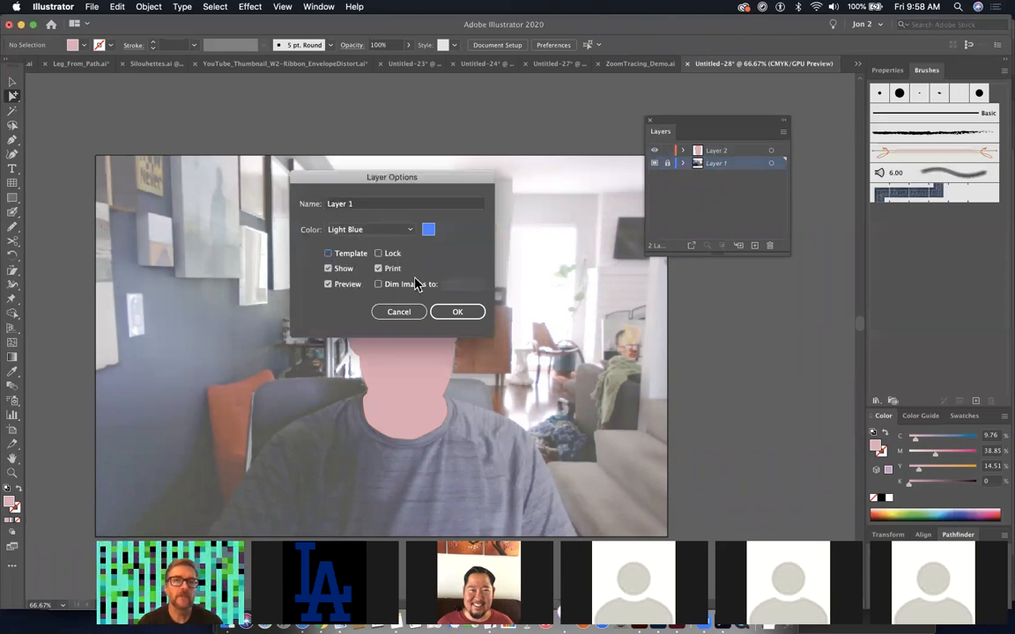
click(475, 319)
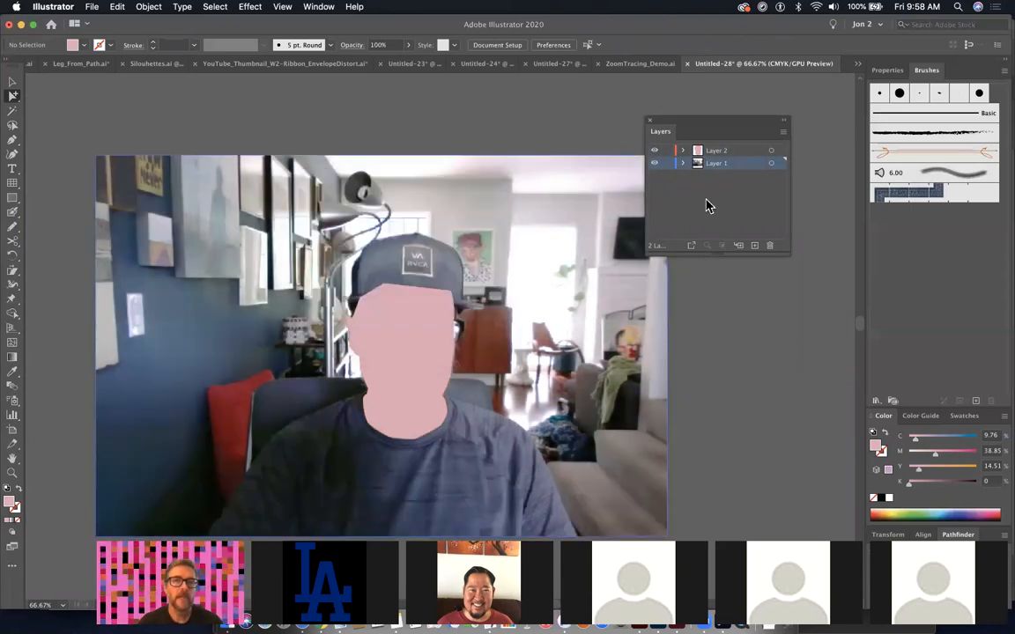
- Lower the opacity of the webcam photo and lock Layer 1
click(606, 275)
click(521, 47)
click(502, 62)
click(508, 107)
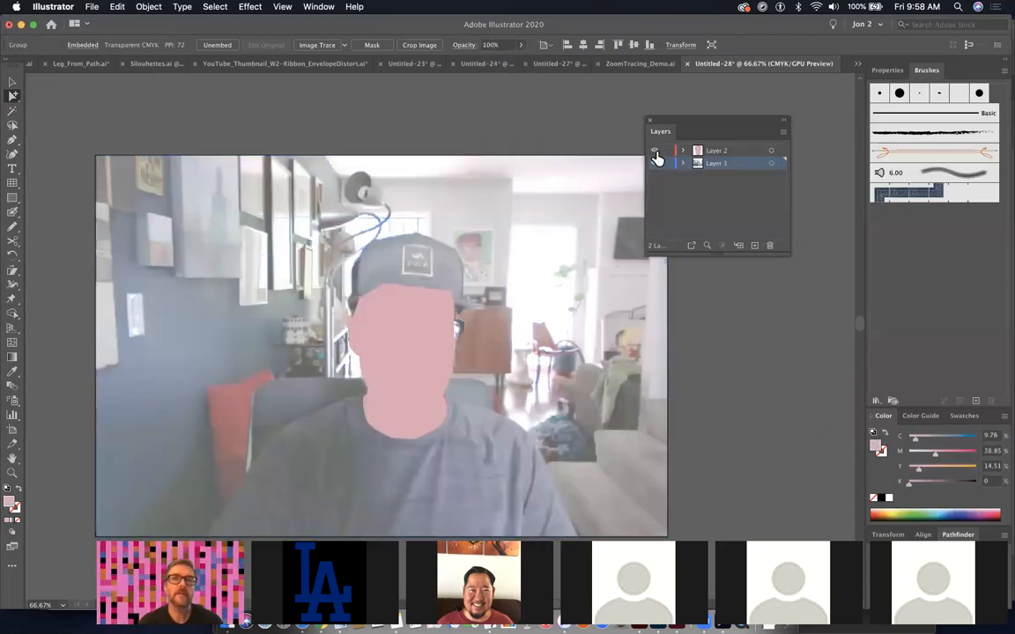
click(666, 163)
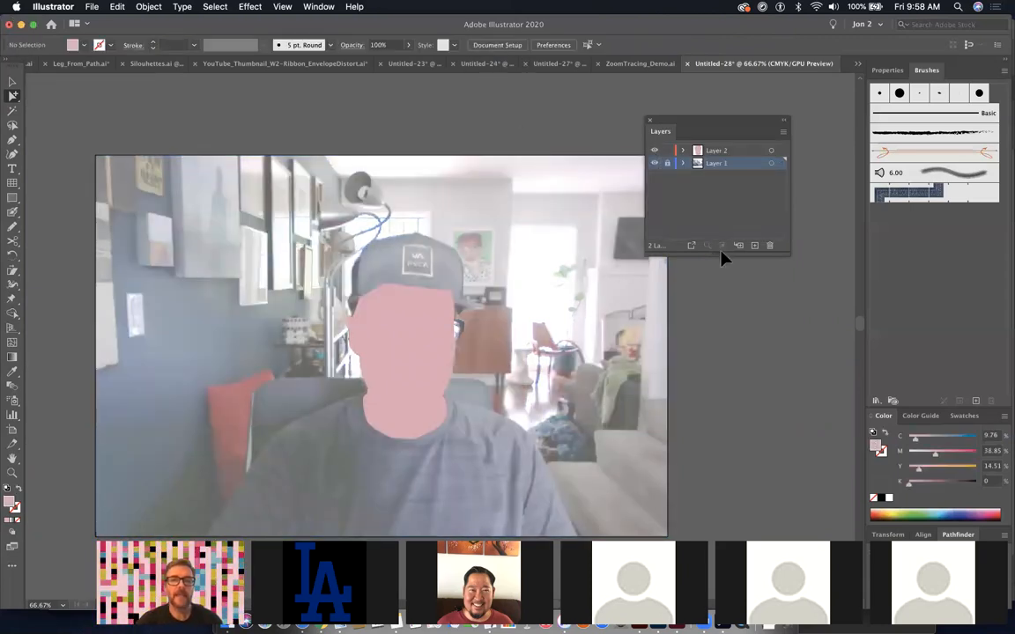
- Check the artwork in outline view, return to preview and lock Layer 1 with the photo
key(super+y)
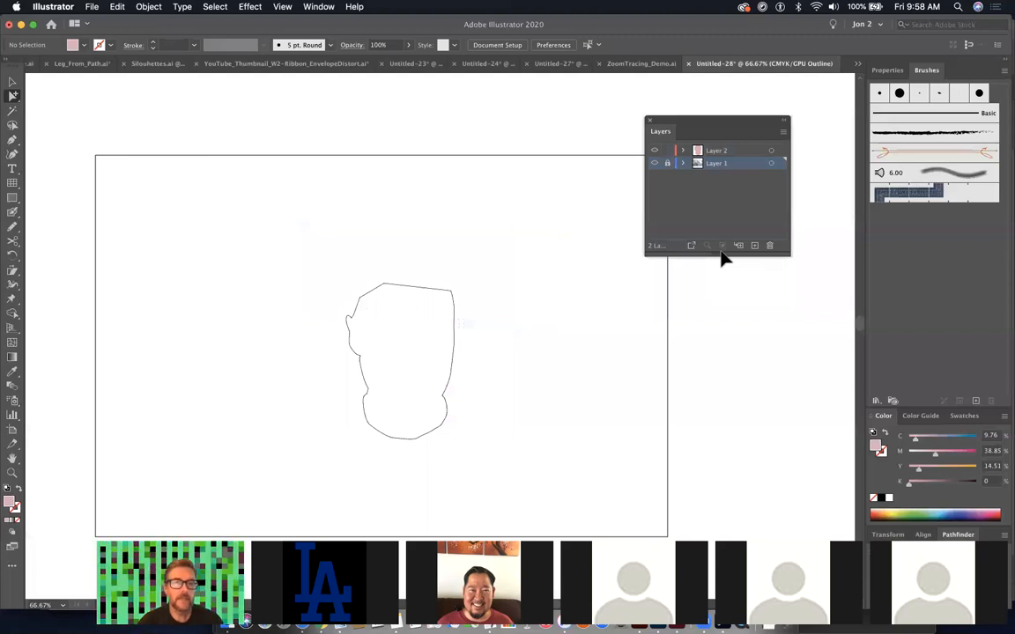
key(super+y)
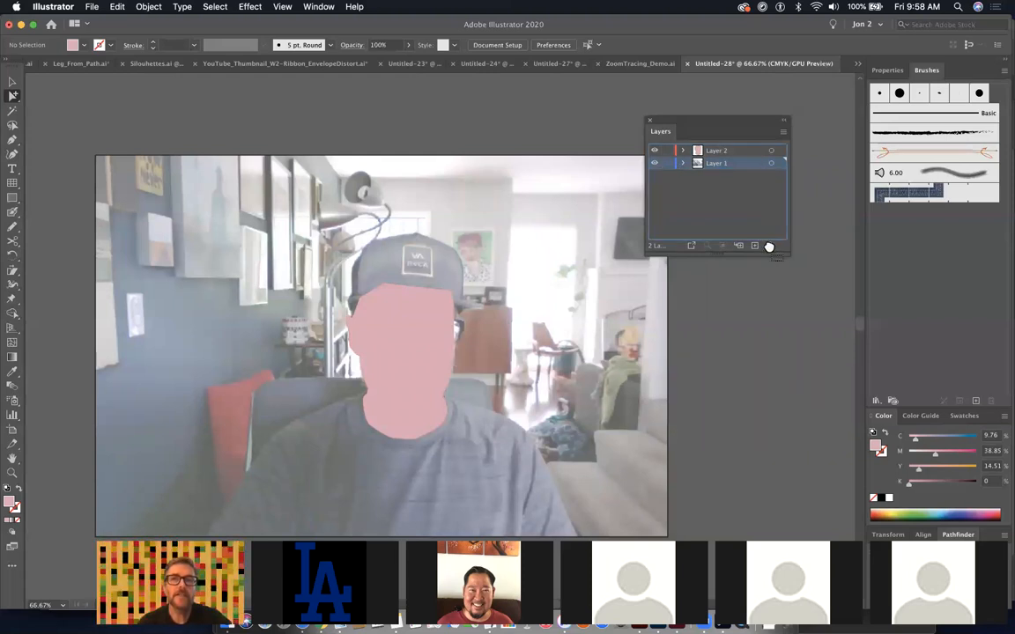
click(666, 164)
- Add a new empty layer between Layer 1 and Layer 2
click(91, 6)
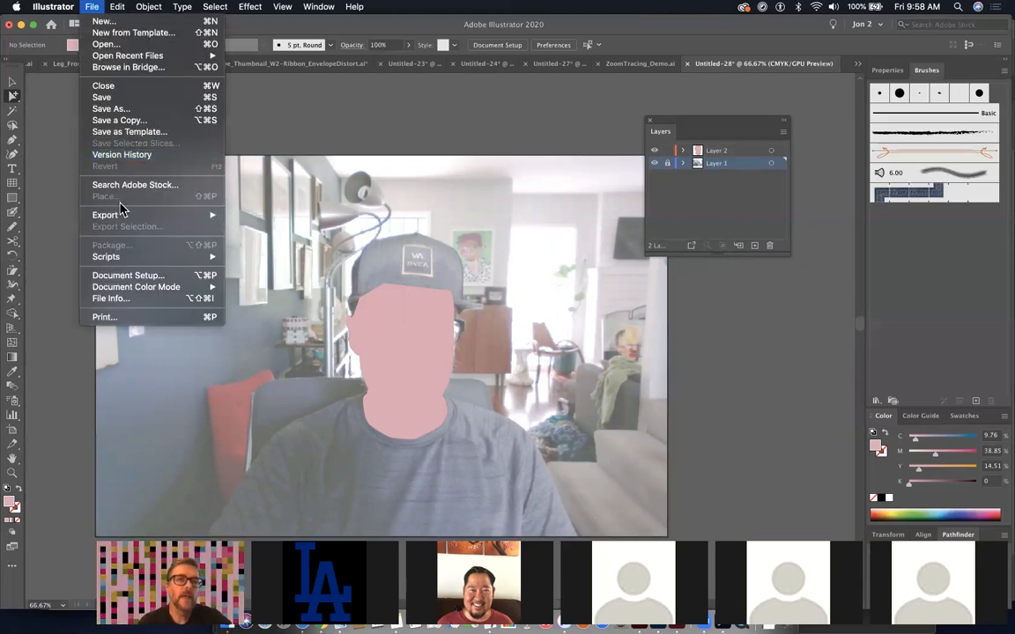
click(730, 108)
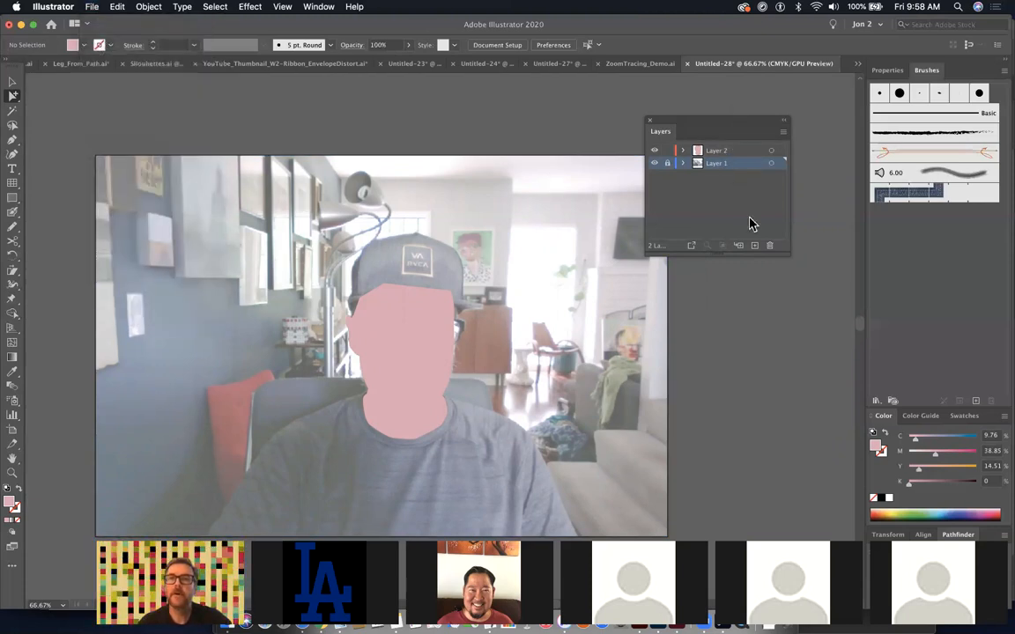
click(755, 247)
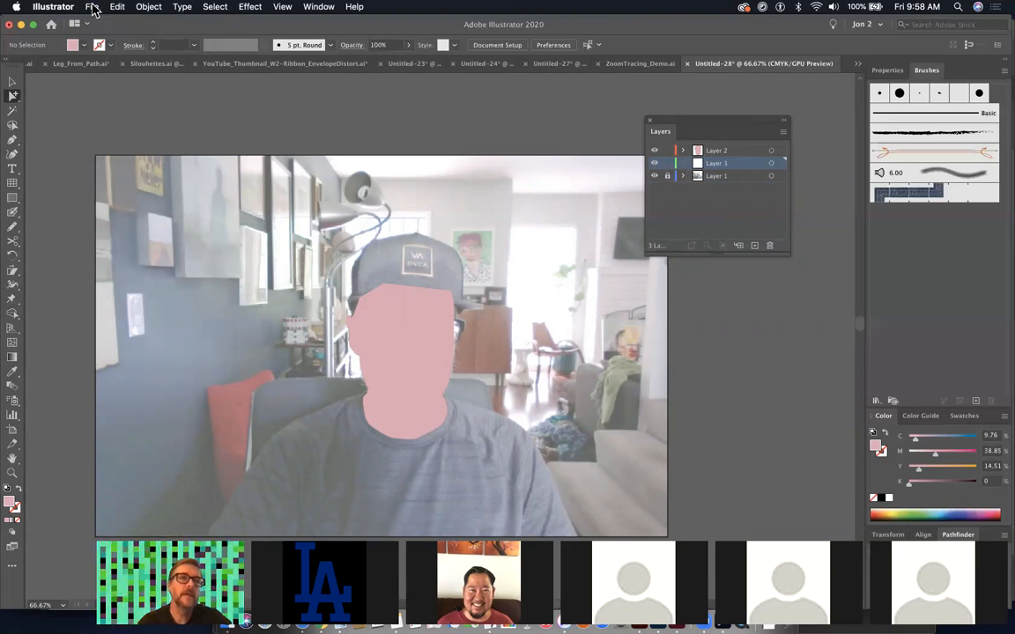
- Choose Agnes.psd in the Sketches folder for placing with Link off and Template on, and cancel the placement
click(92, 6)
click(127, 195)
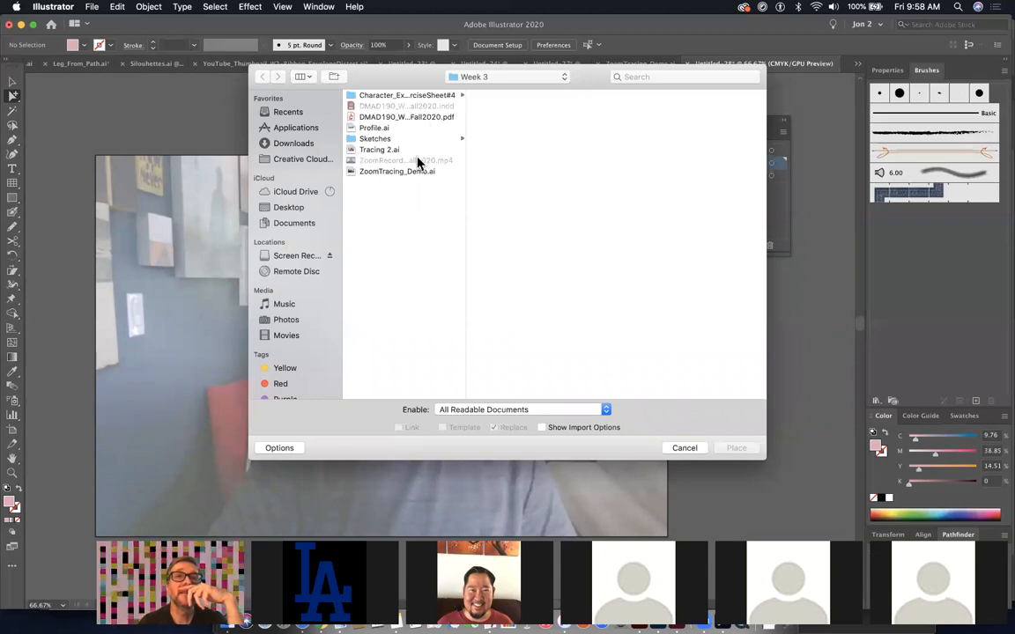
click(411, 130)
click(430, 140)
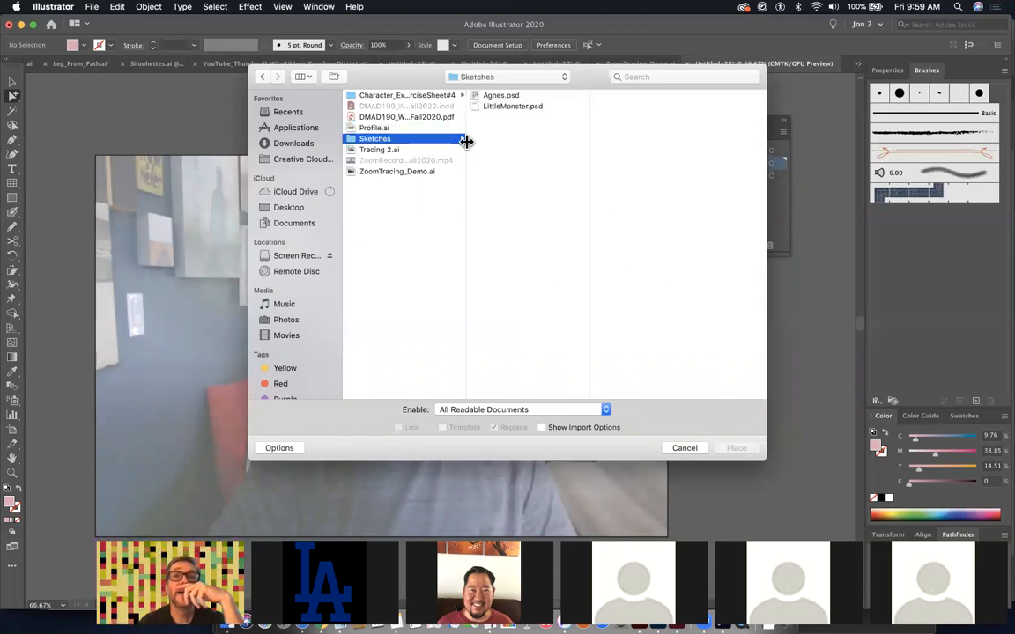
click(428, 96)
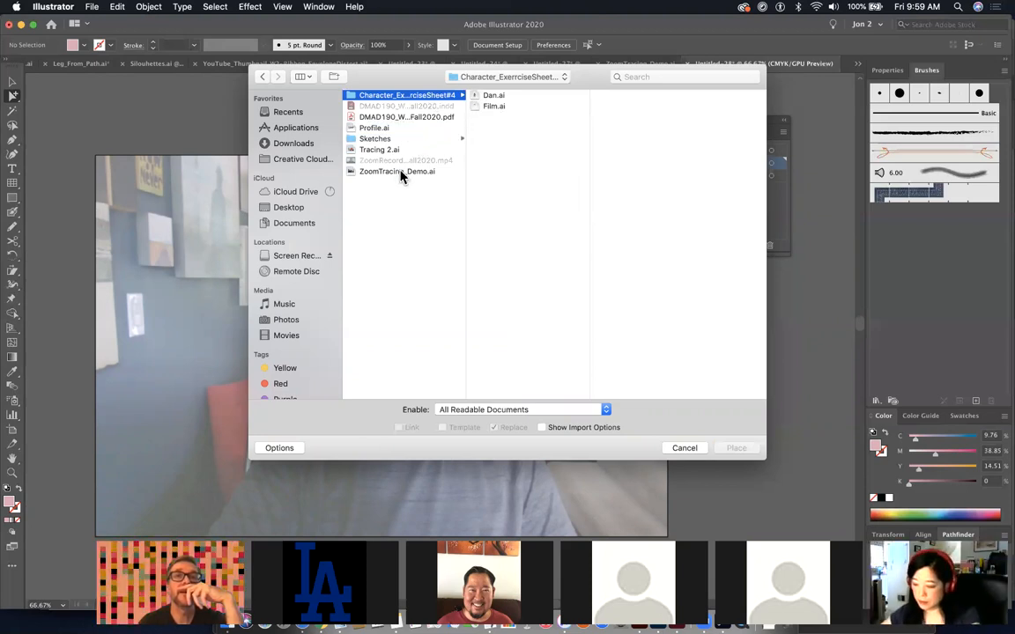
click(355, 139)
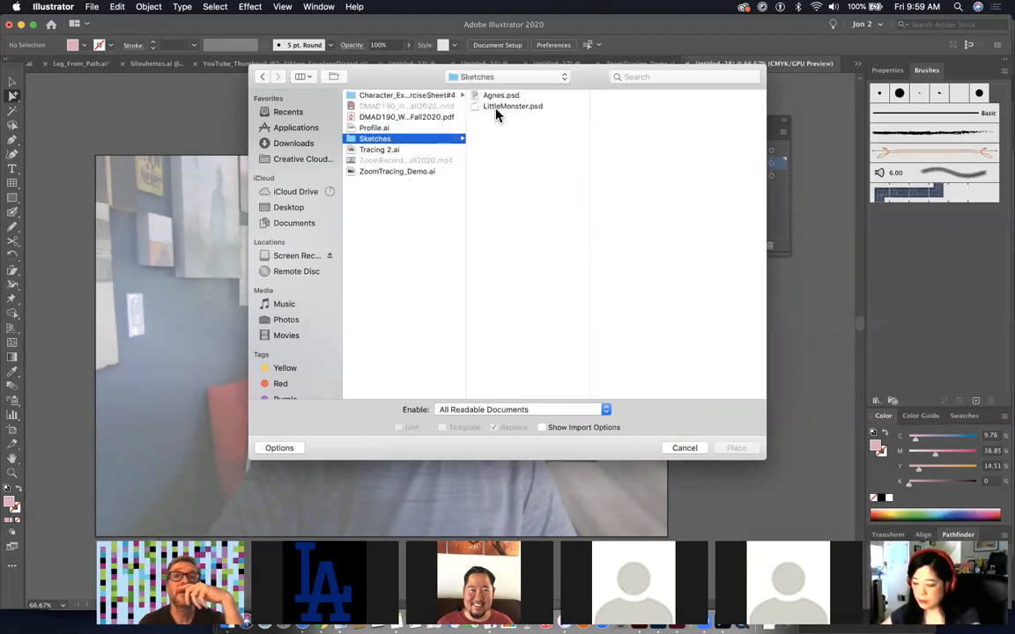
click(496, 96)
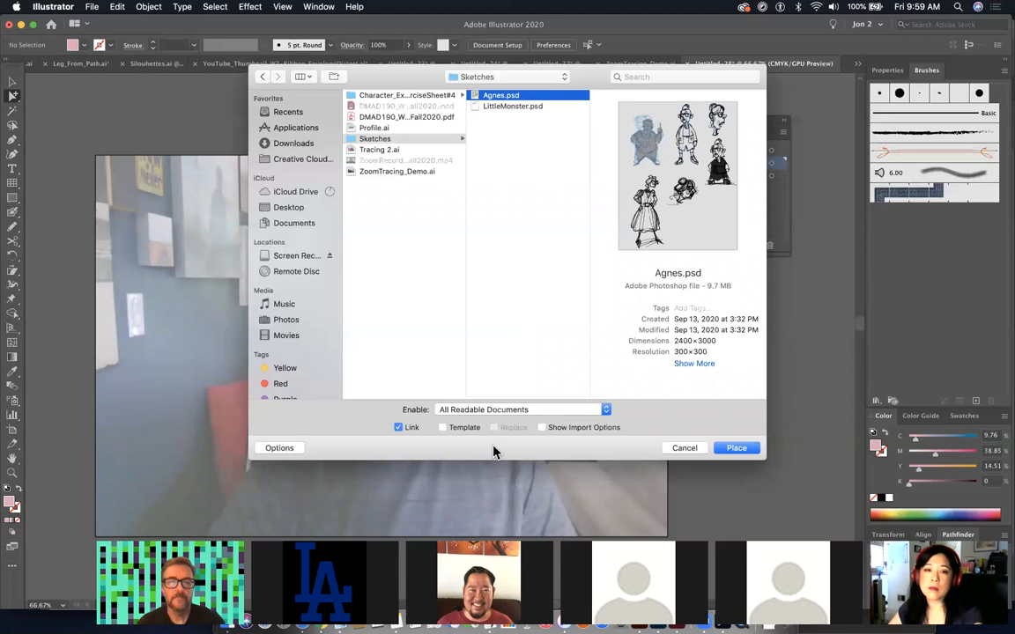
click(397, 428)
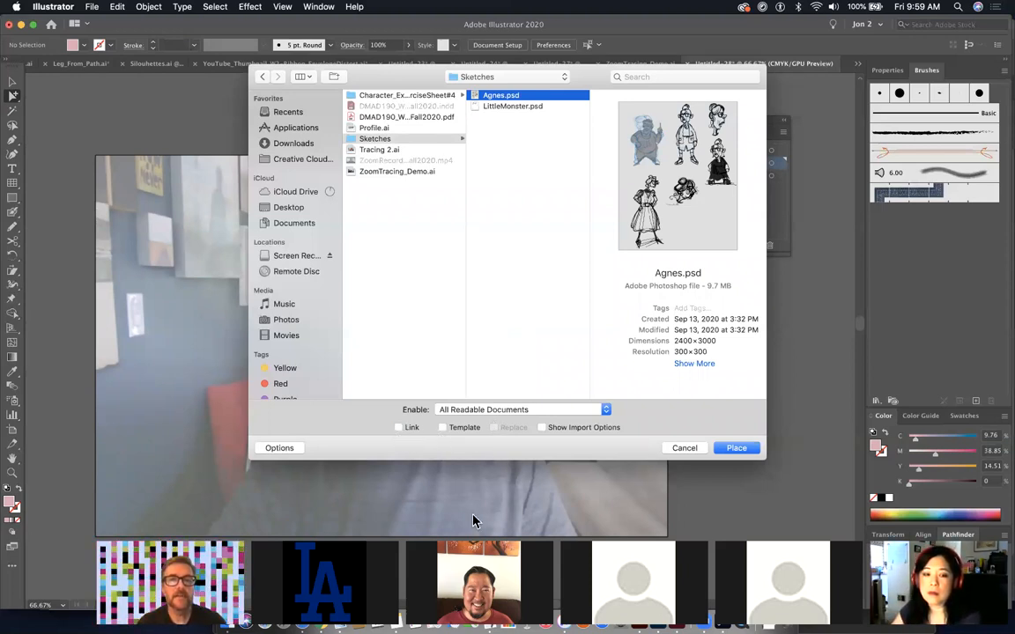
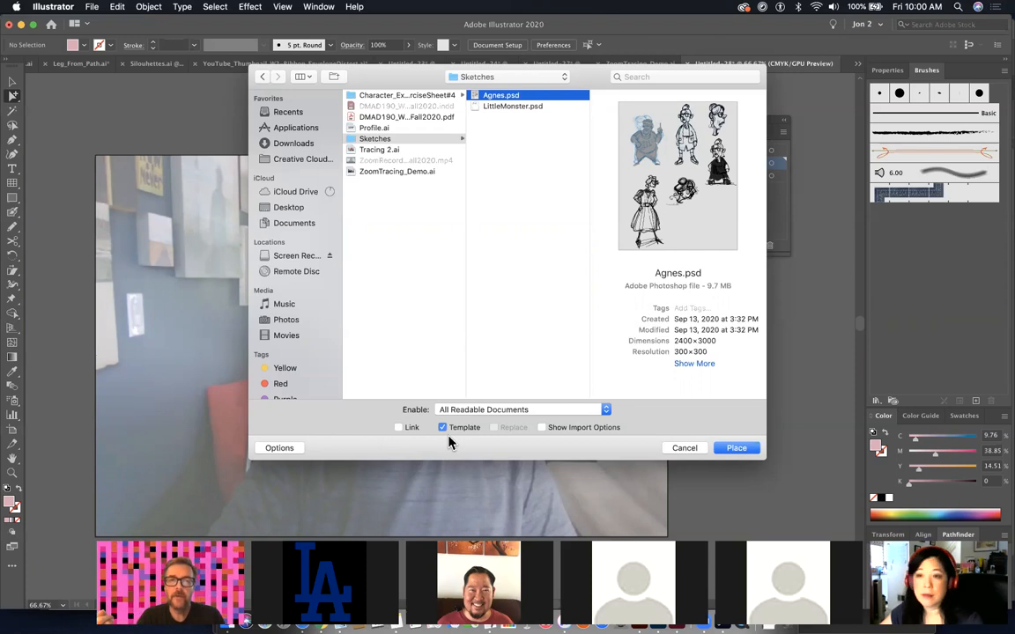
click(683, 448)
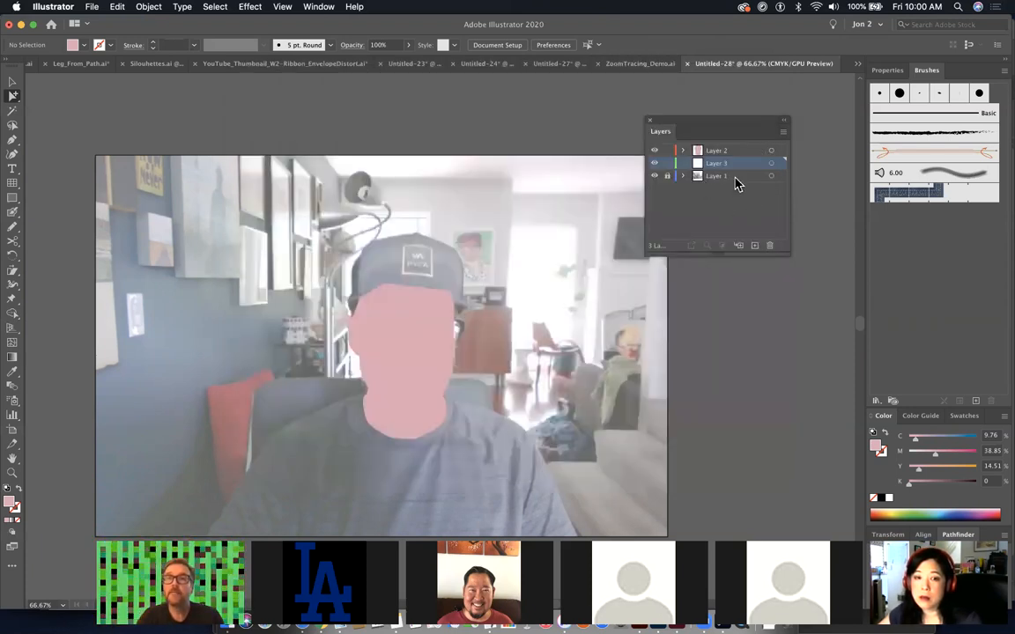
- Delete Layer 2 with the traced face shape and undo the deletion
click(713, 151)
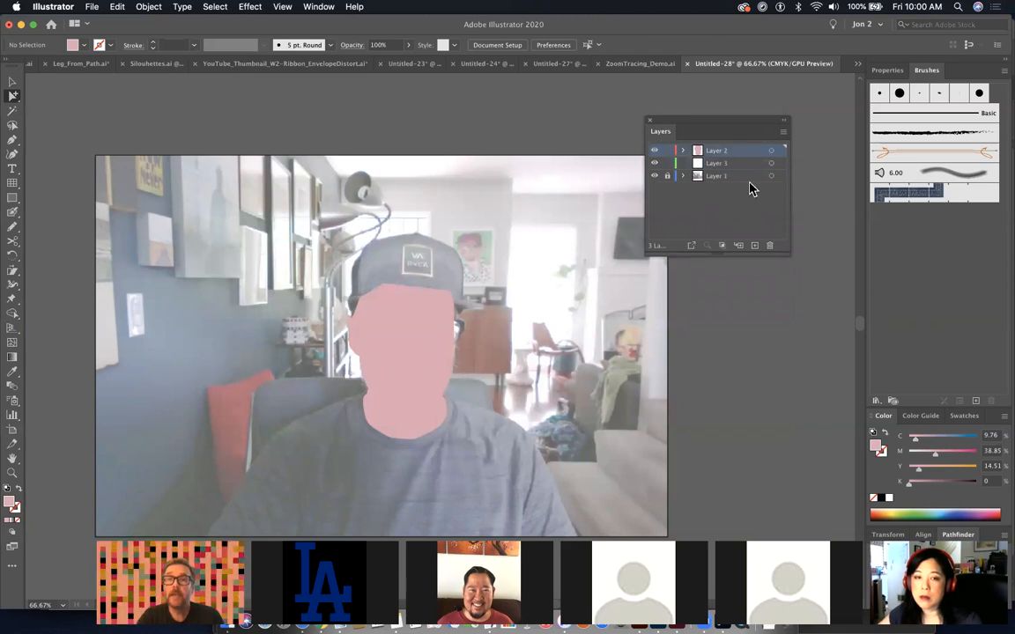
click(769, 245)
click(545, 301)
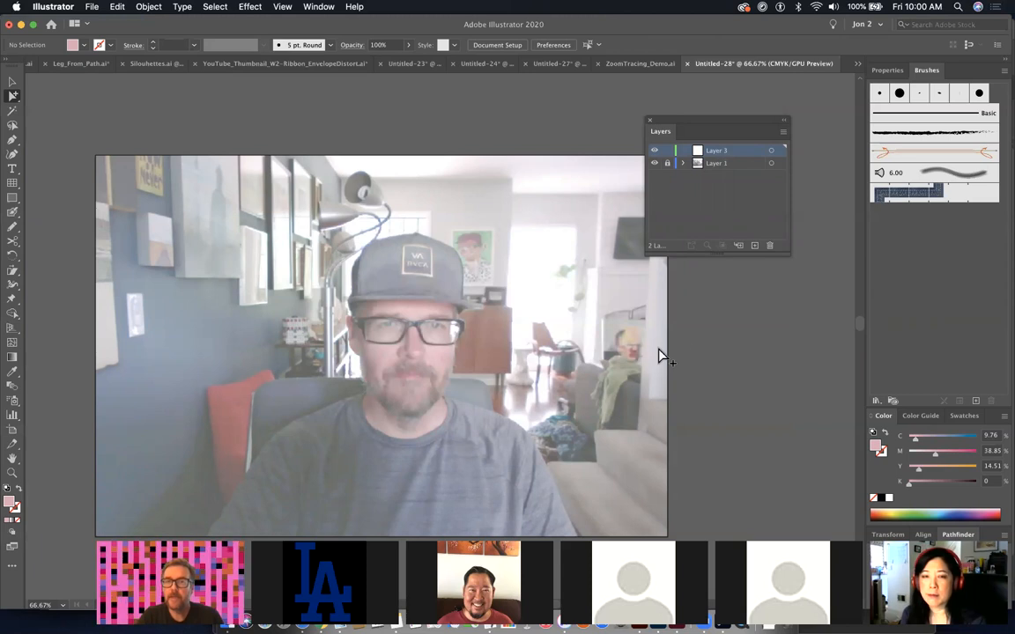
key(super+z)
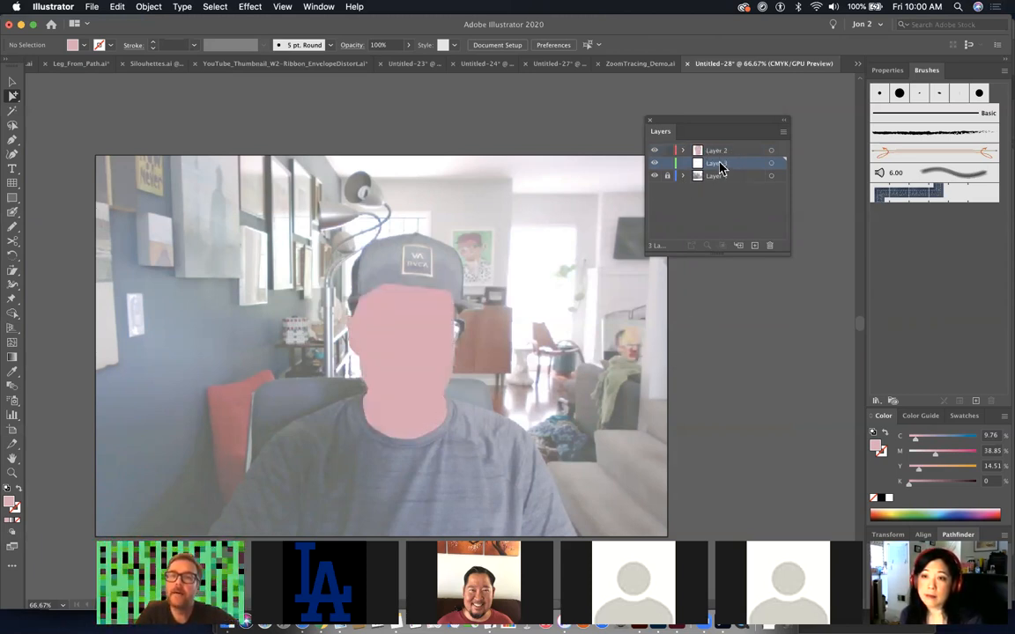
- Rename Layer 3 as Background
double_click(720, 167)
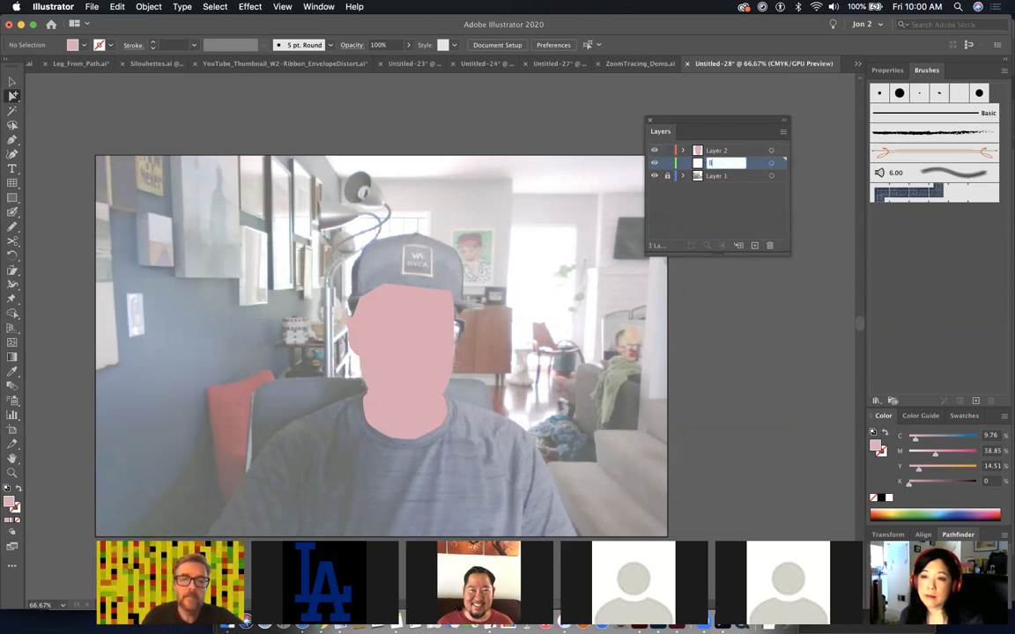
text(Background)
key(Return)
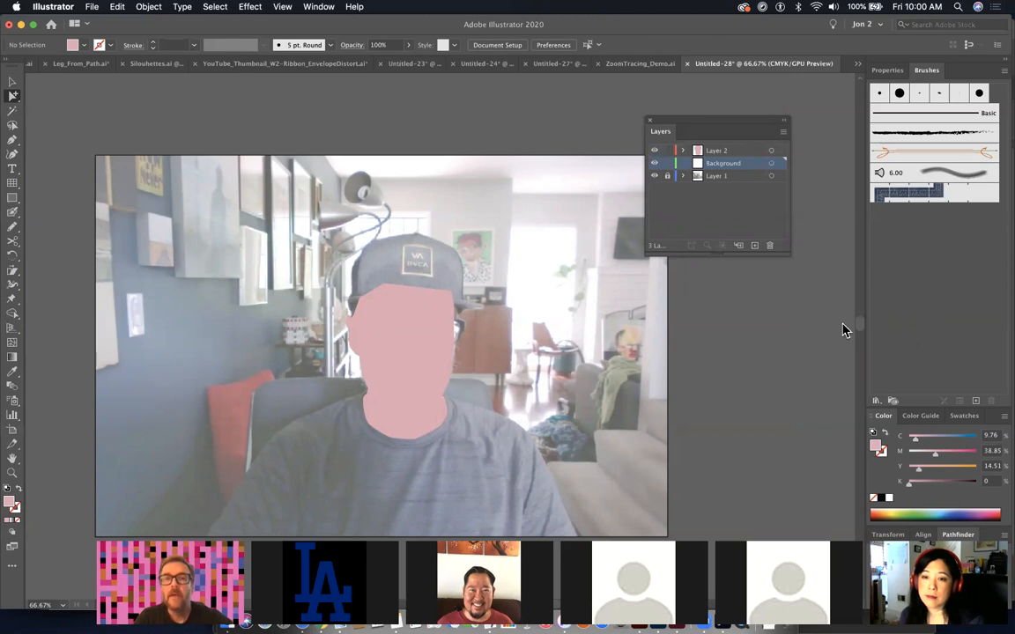
- Draw a rectangle covering the whole artboard on the Background layer
click(12, 198)
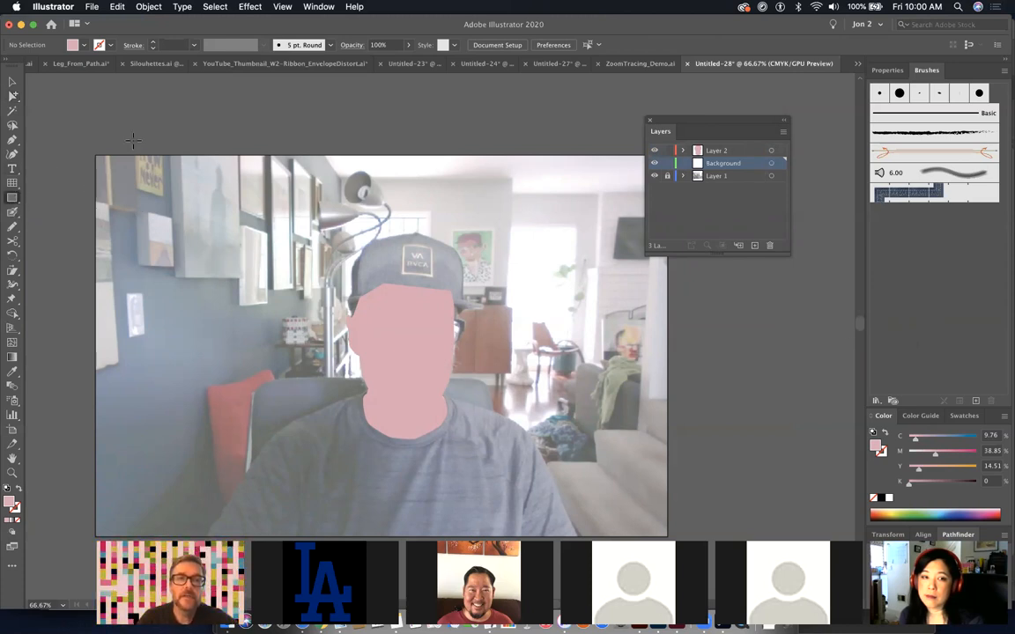
drag(93, 154, 667, 535)
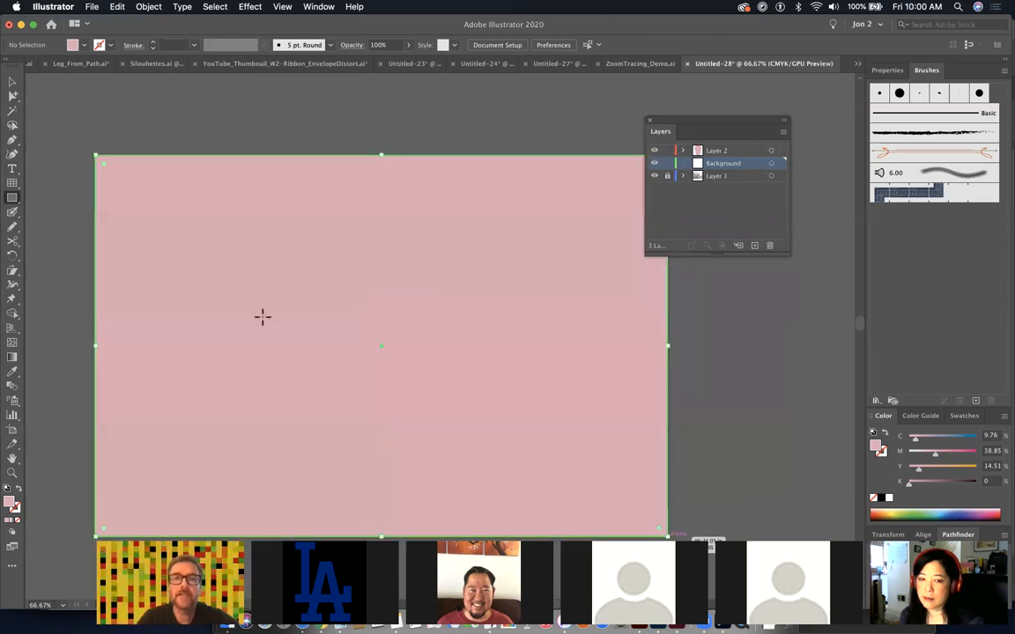
- Display the artwork as outlines and turn Layer 1 with the photo into a dimmed template layer
click(15, 374)
key(super+y)
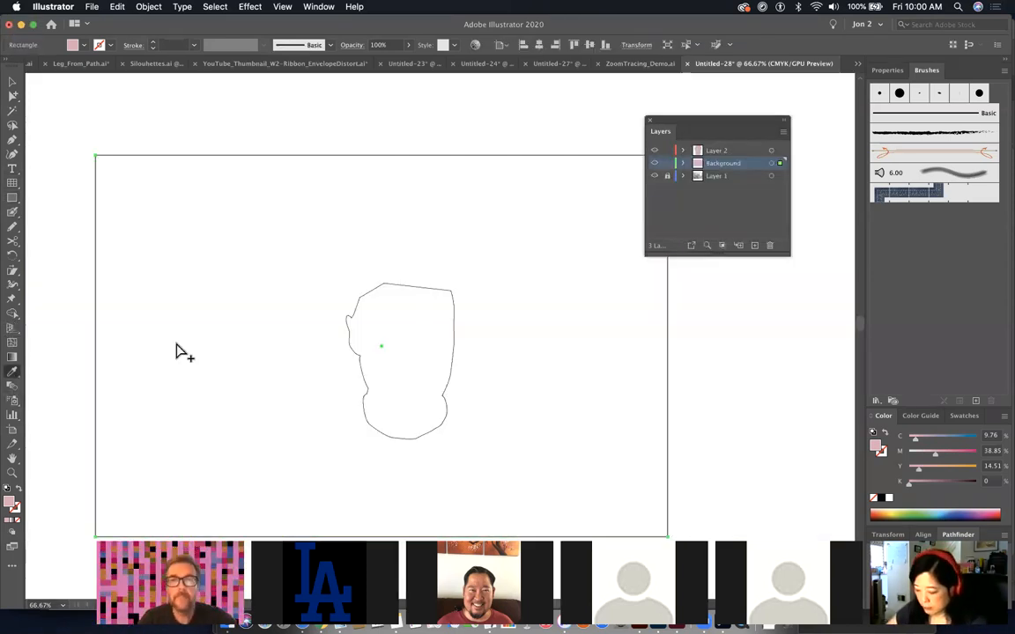
double_click(736, 176)
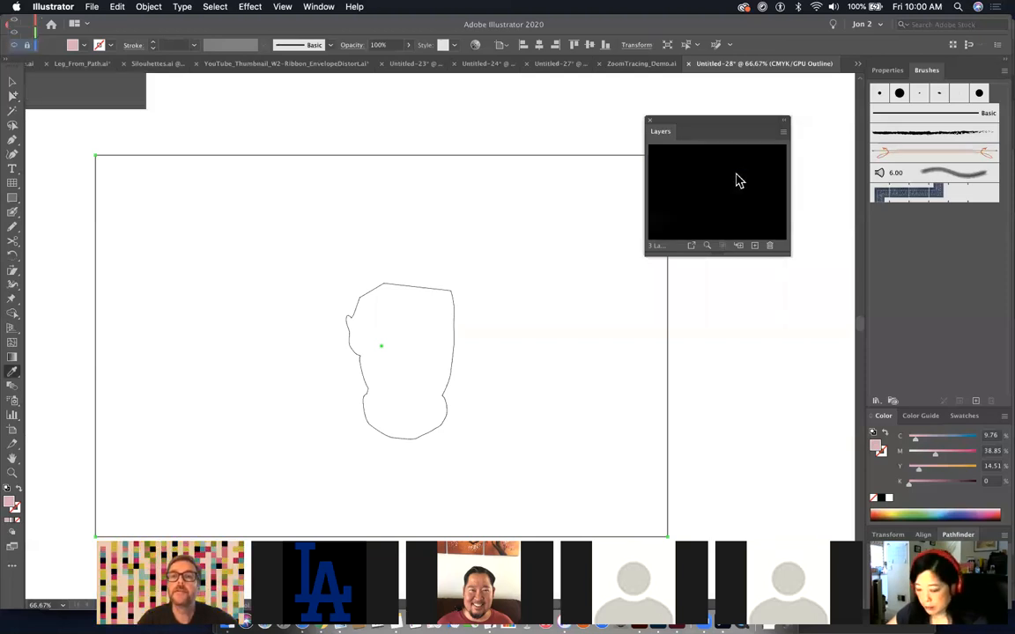
click(329, 254)
click(457, 312)
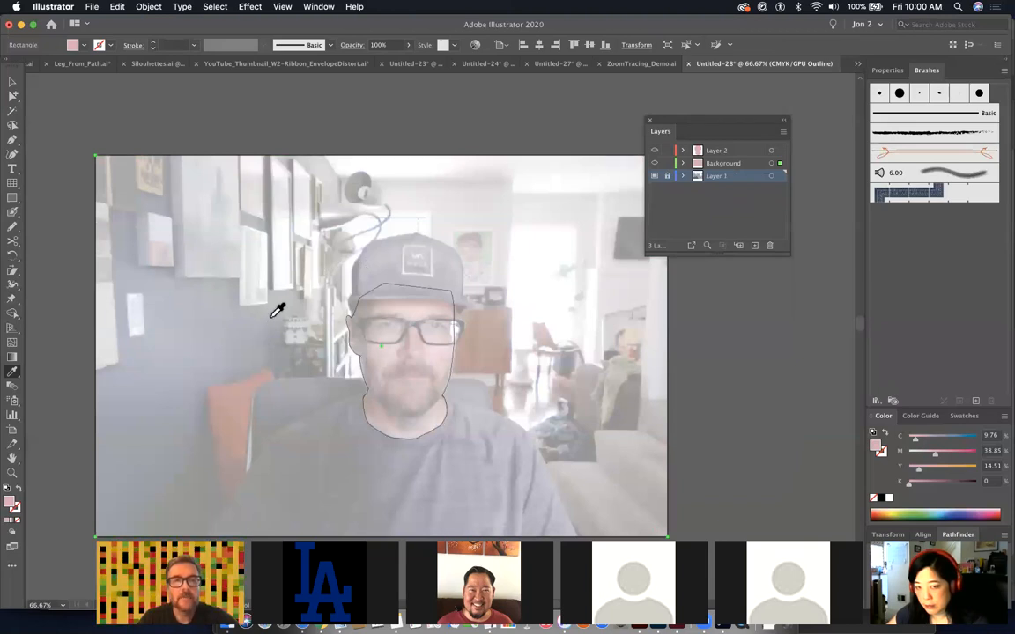
- Fill the background rectangle with a dark grey-teal sampled by Eyedropper, check it in Preview, and return to outline view
click(511, 406)
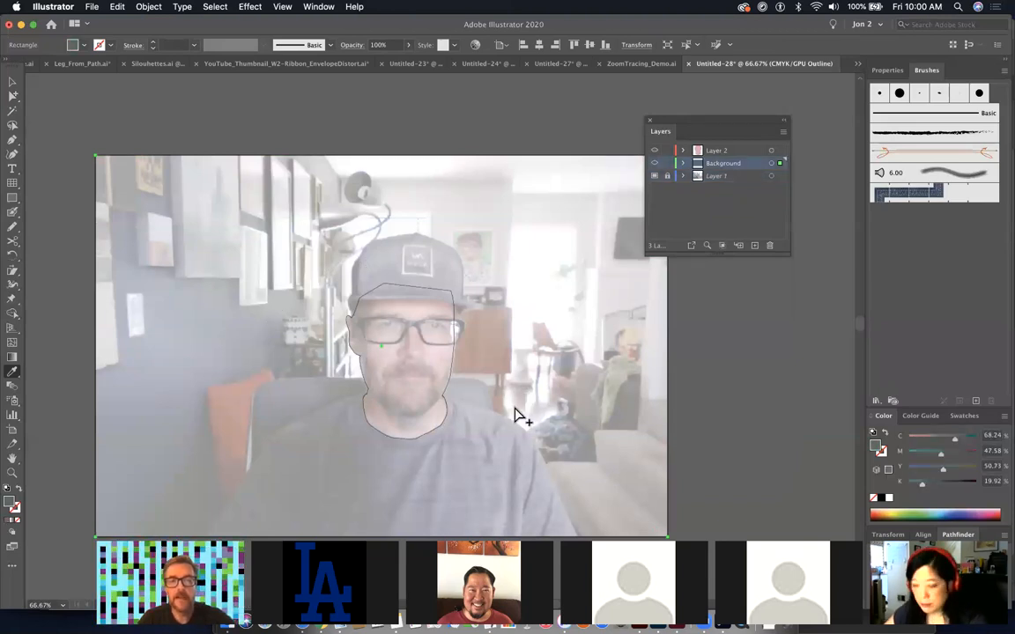
key(ctrl+y)
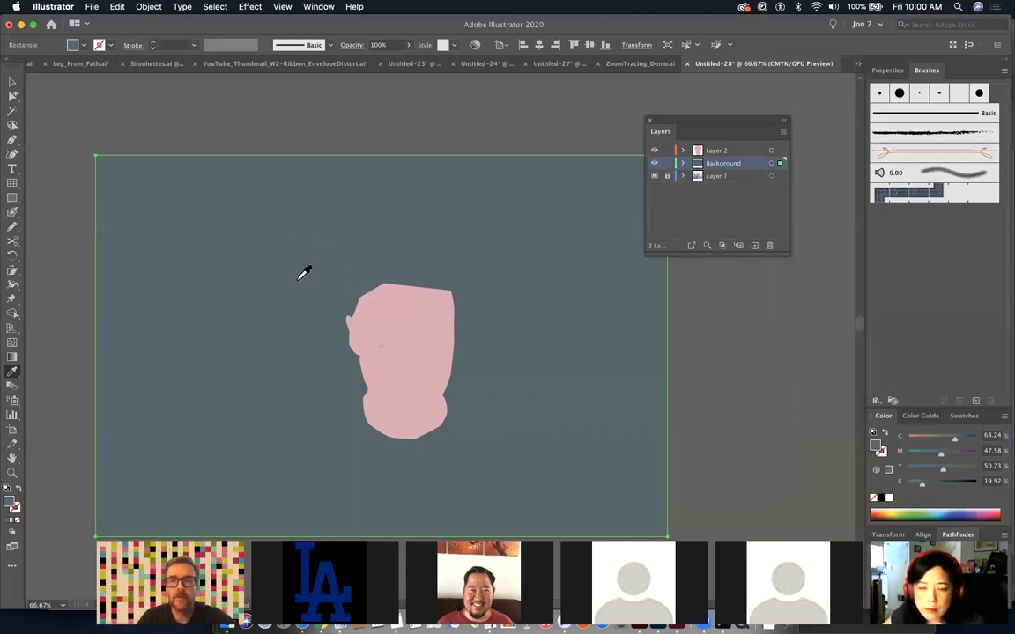
key(ctrl+y)
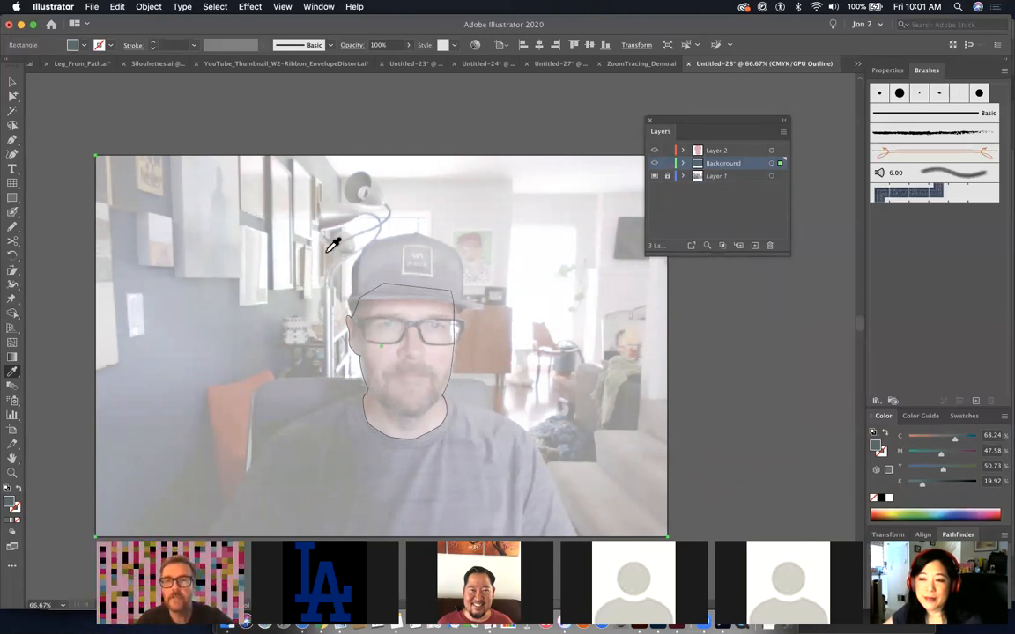
- Make Layer 2 the active layer, lock the Background layer, and show the artwork in Preview
click(732, 151)
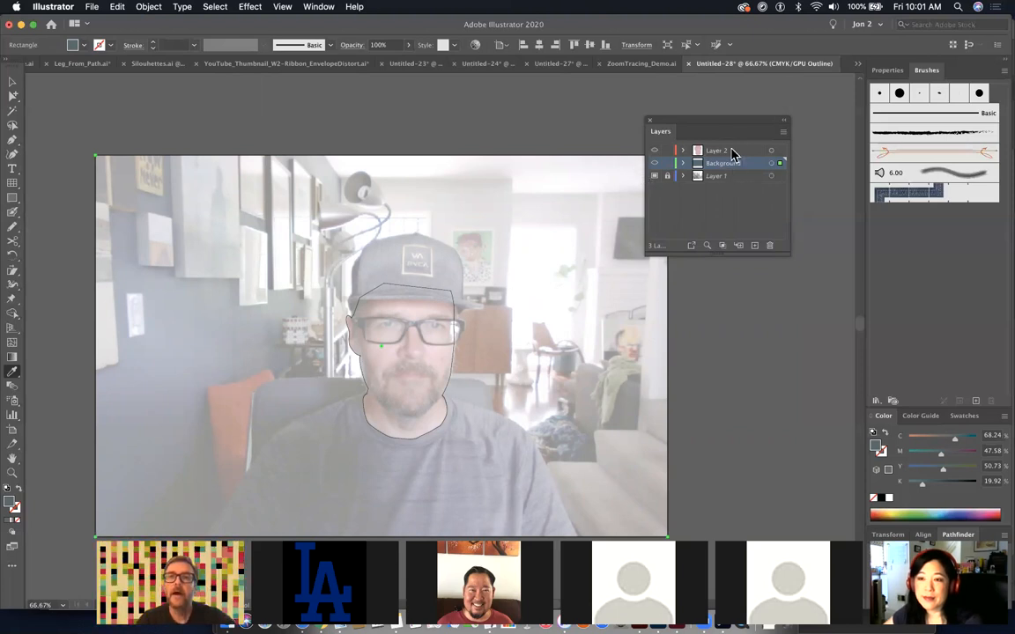
click(667, 163)
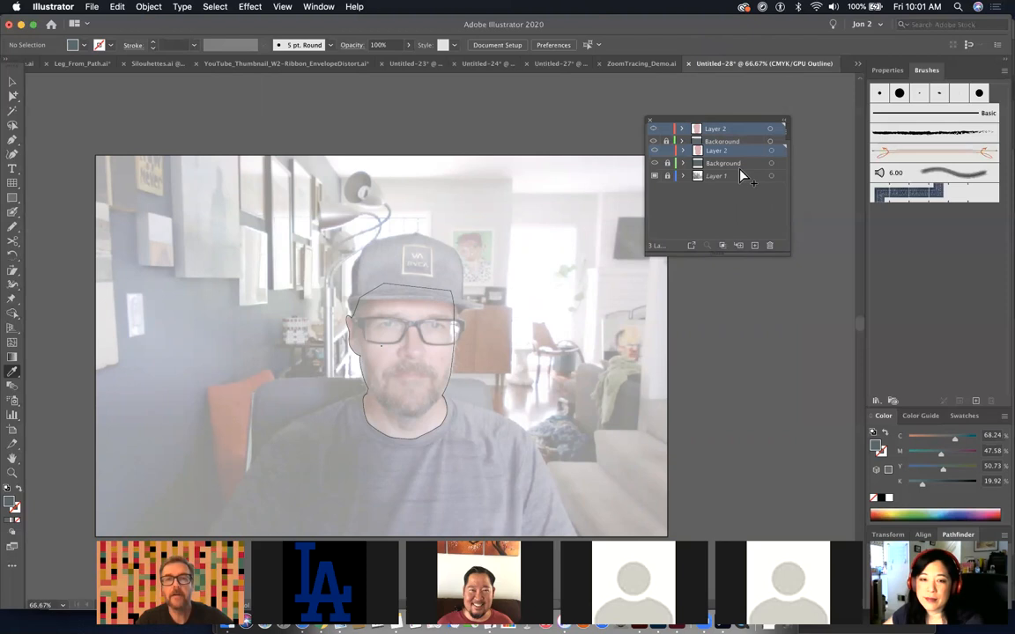
key(super+y)
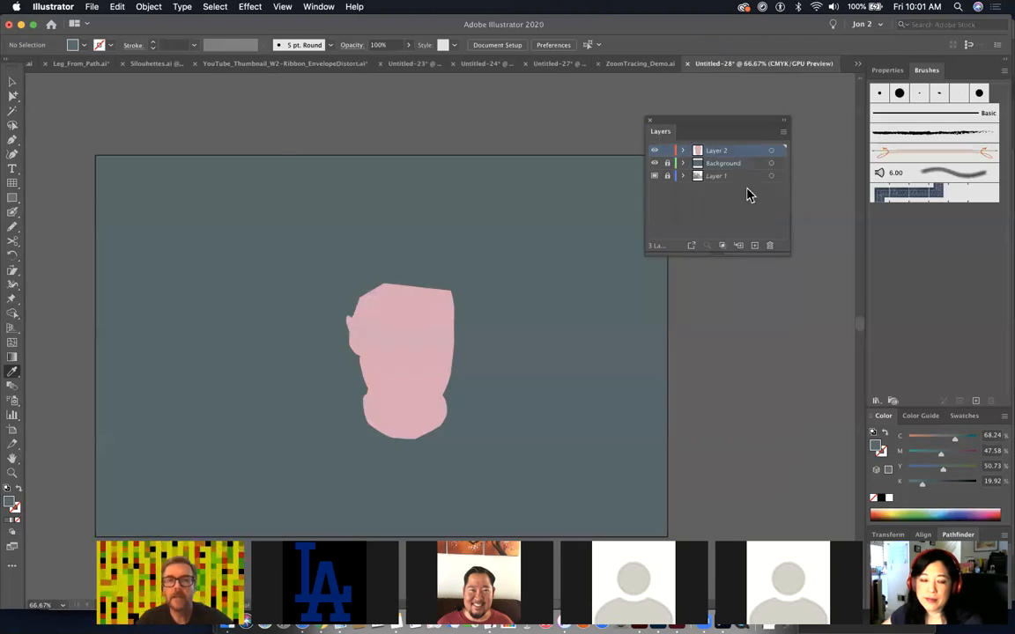
- Rename Layer 2 as Face
double_click(716, 150)
text(Fac)
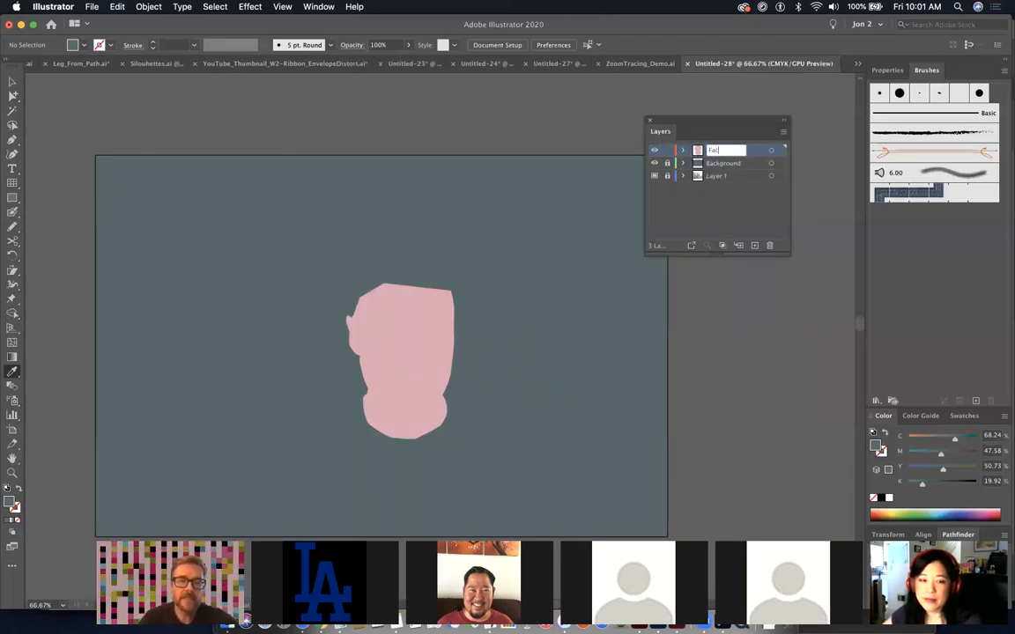
text(e)
key(Return)
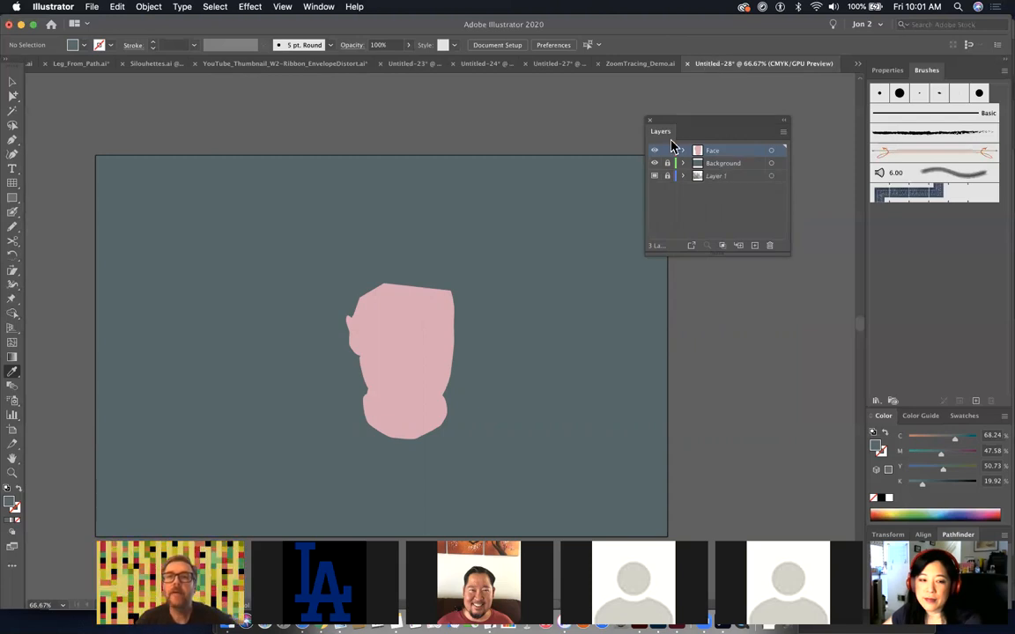
- Lock the Face layer and add a new layer named Shirt above it
click(754, 246)
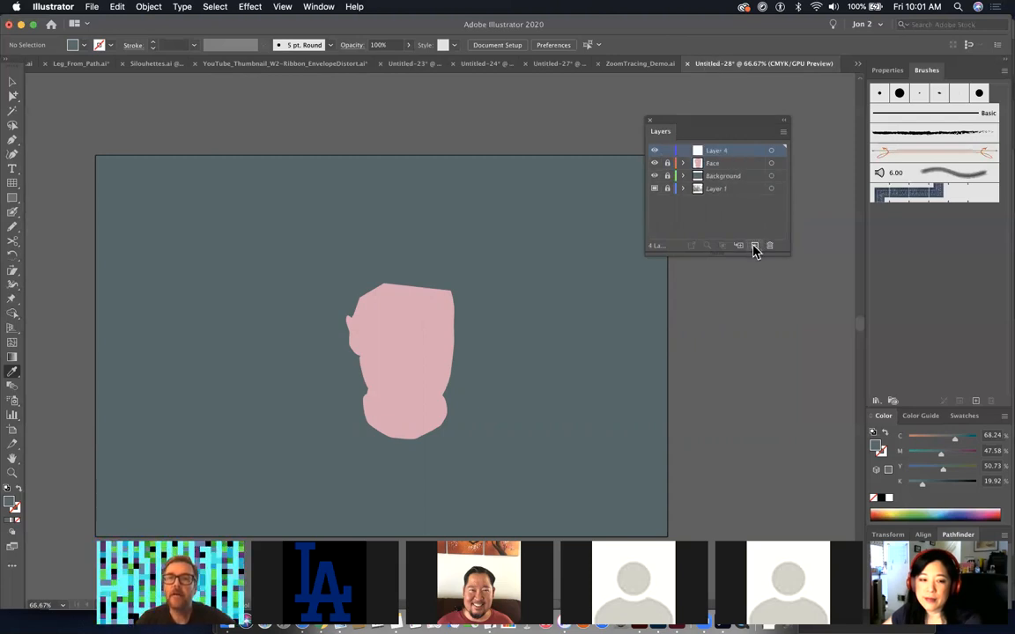
double_click(721, 150)
text(Shirt)
key(Return)
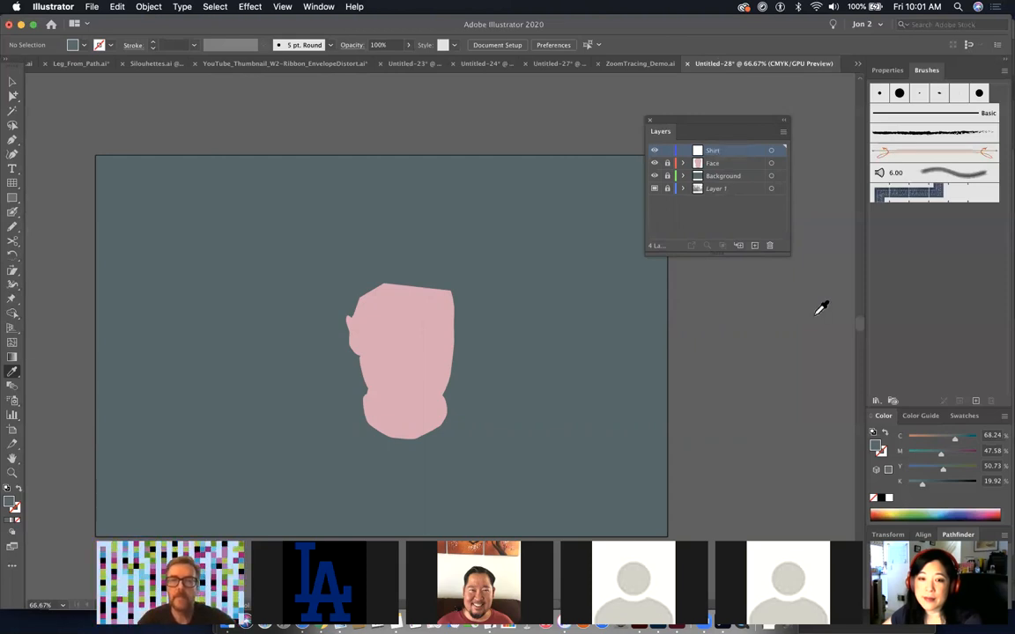
- In outline view, start a Pen path at the artboard's lower edge and trace the shirt's left sleeve up toward the shoulder
key(ctrl+y)
drag(235, 425, 452, 231)
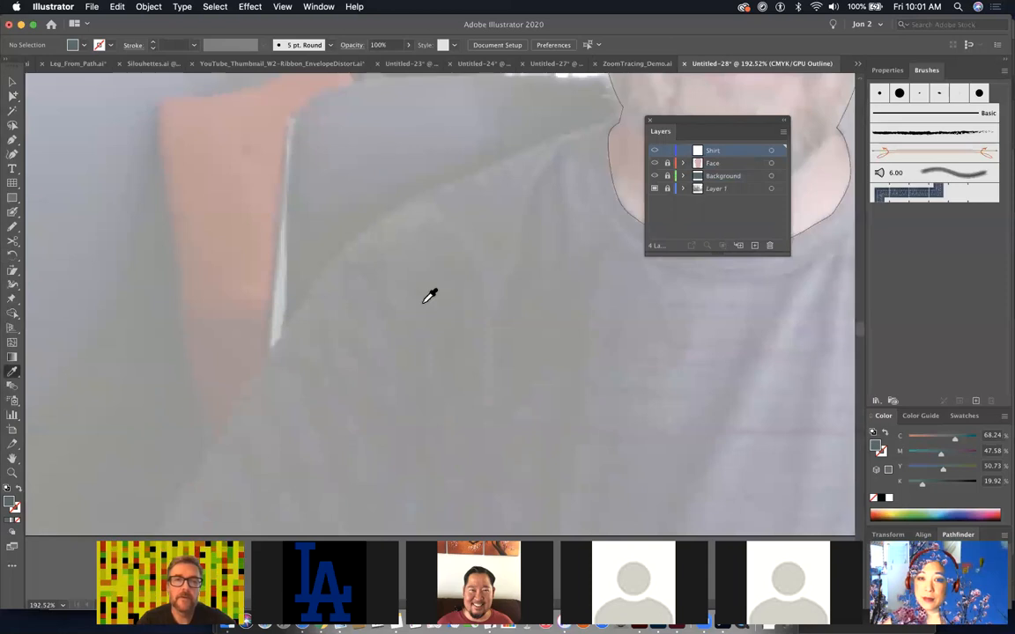
click(12, 141)
drag(253, 380, 261, 261)
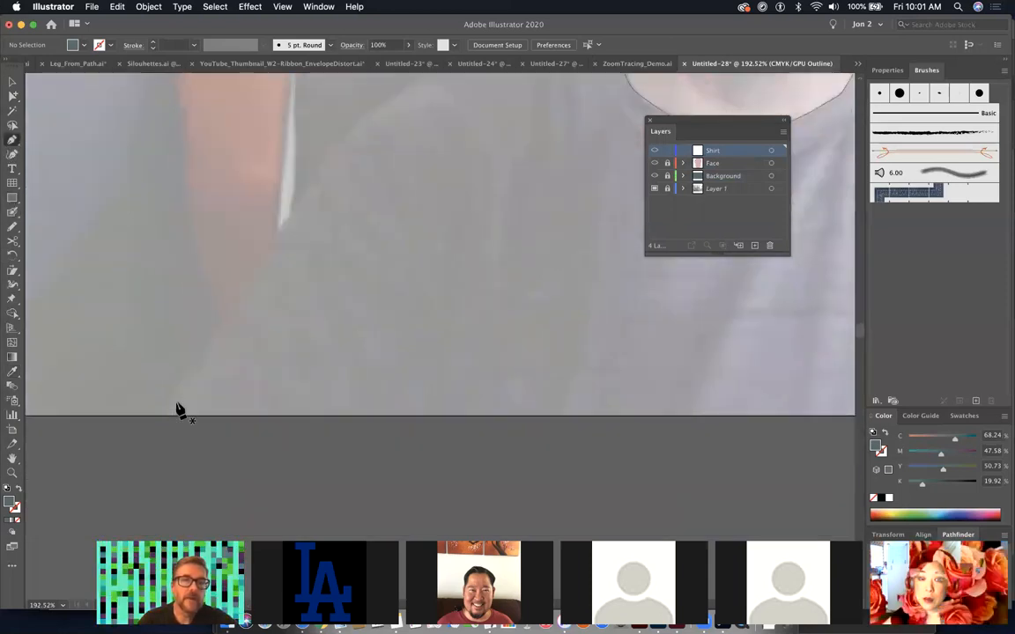
click(169, 417)
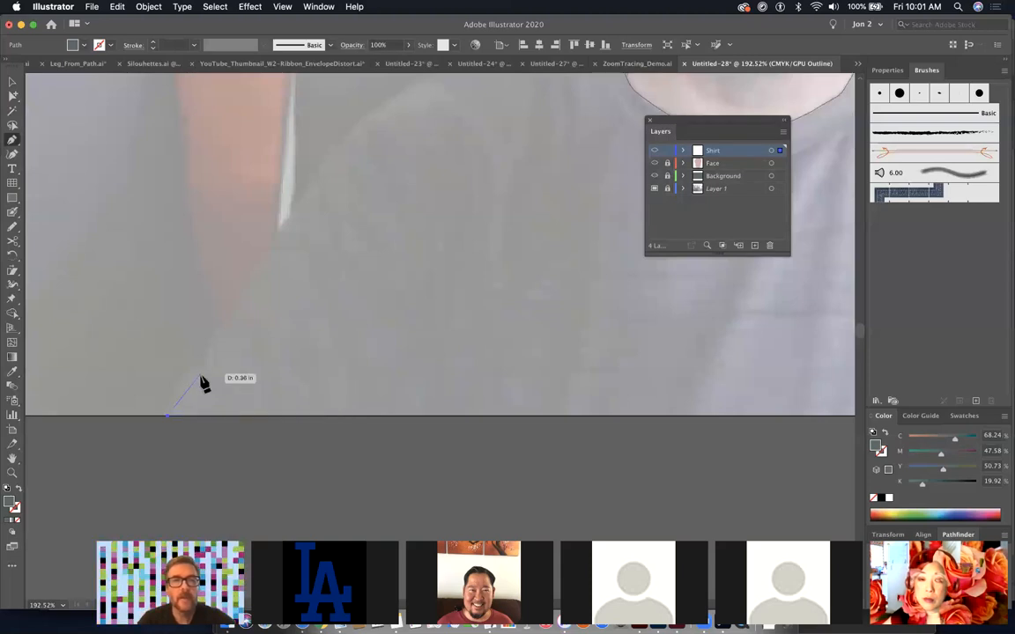
click(177, 389)
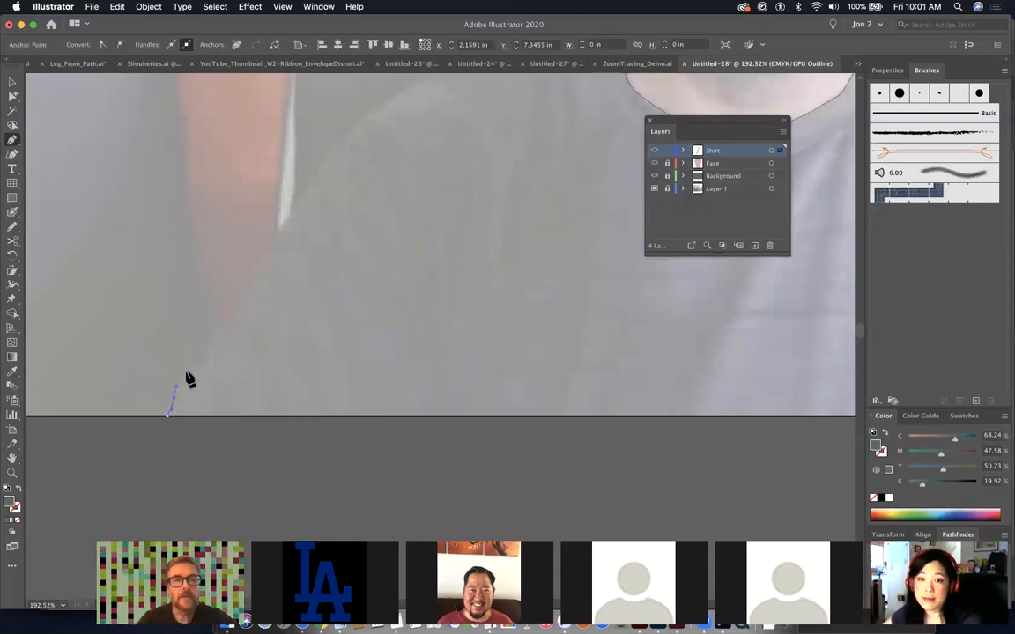
drag(198, 371, 400, 92)
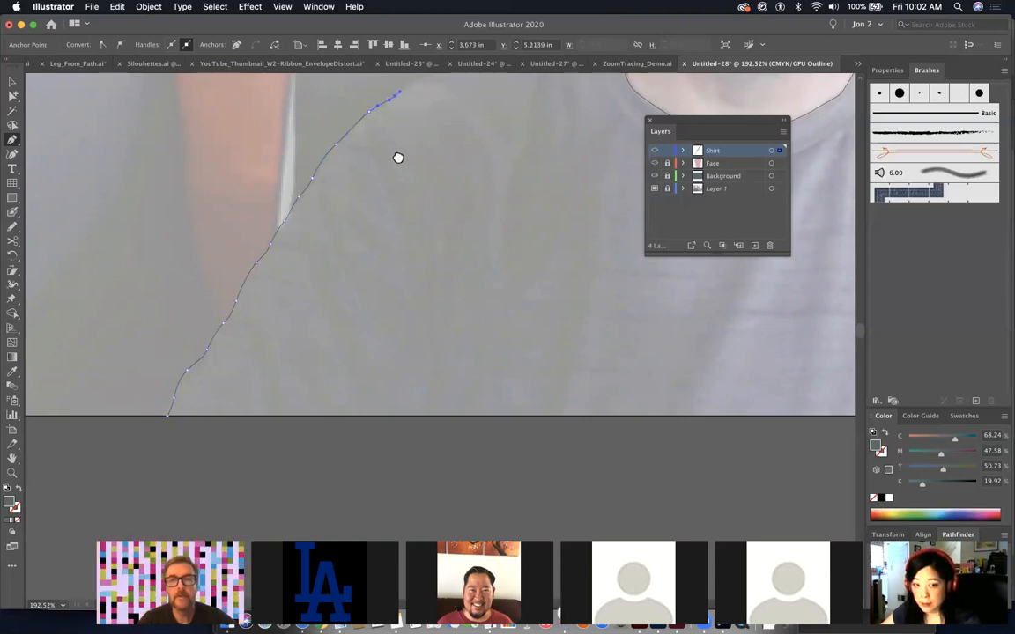
- Continue the shirt path along the left shoulder to the neck and make its last anchor a corner by removing the outgoing handle
drag(399, 157, 385, 252)
drag(360, 172, 473, 261)
drag(441, 223, 349, 378)
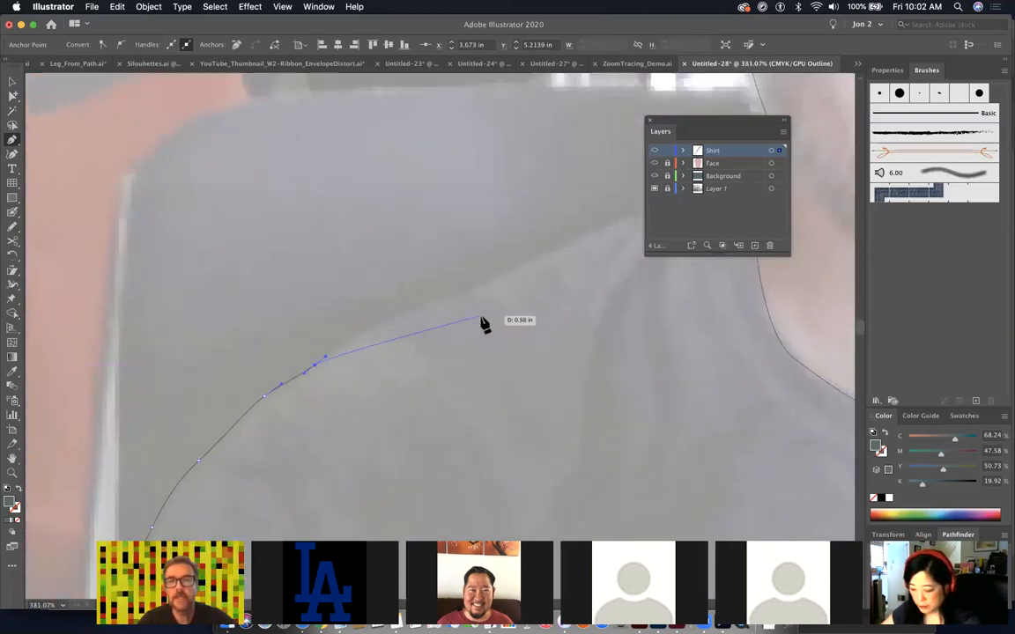
drag(383, 319, 402, 312)
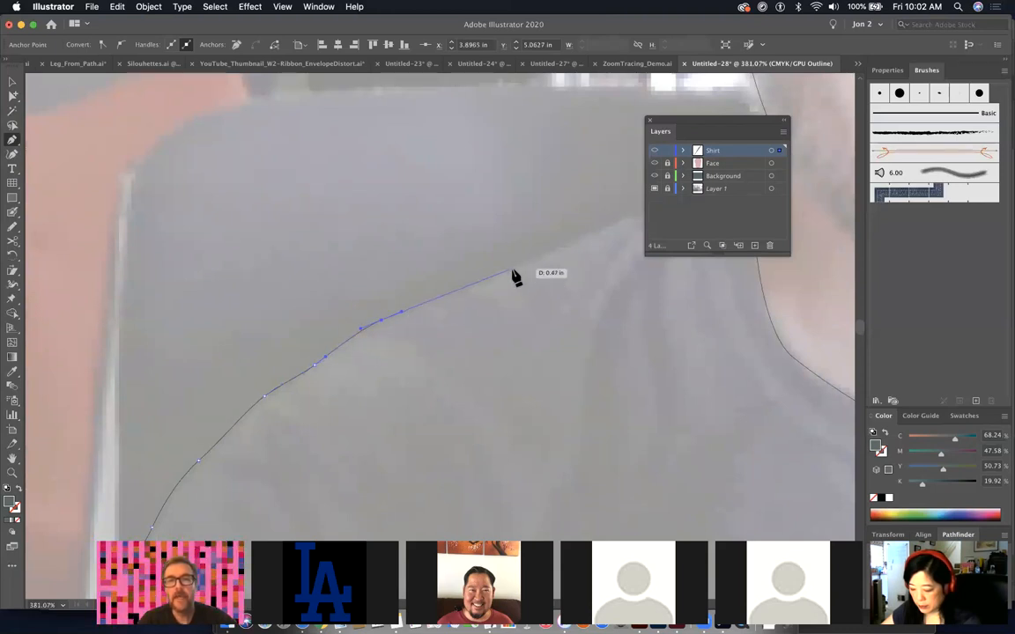
drag(494, 294, 345, 396)
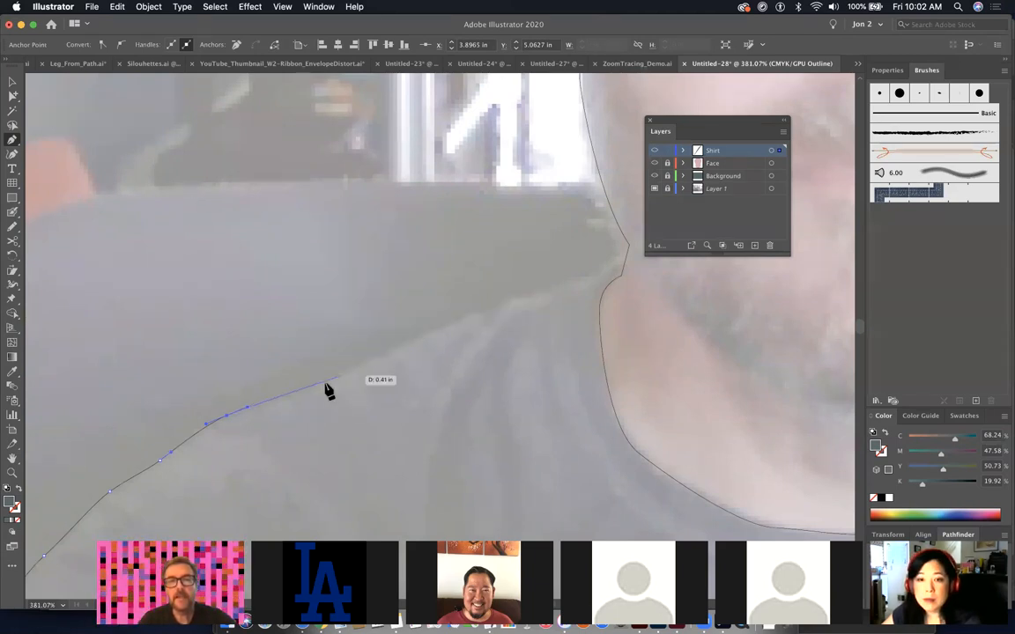
drag(348, 374, 408, 342)
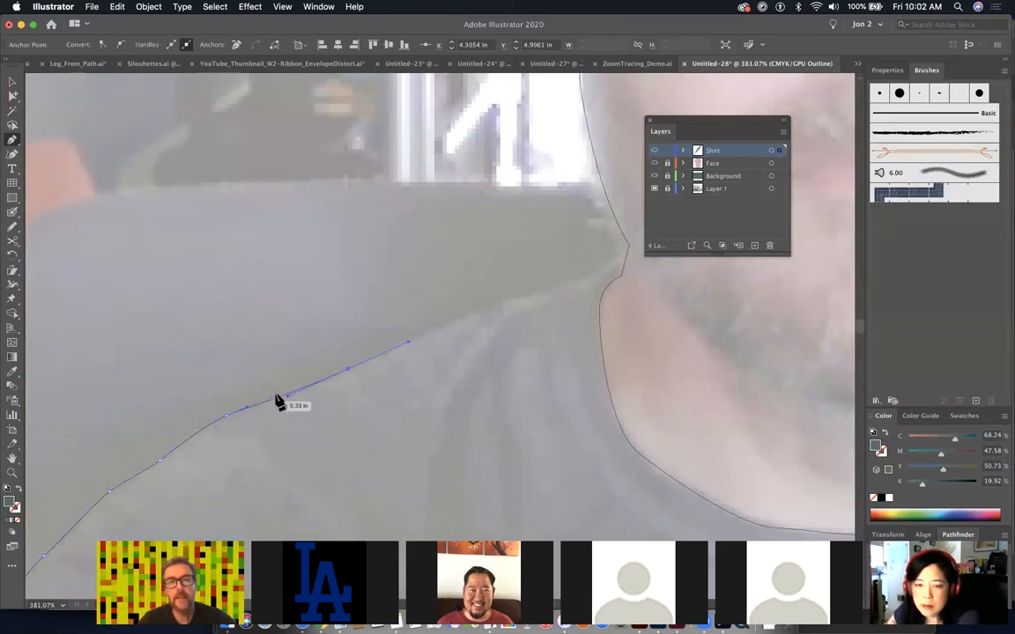
click(502, 307)
click(527, 295)
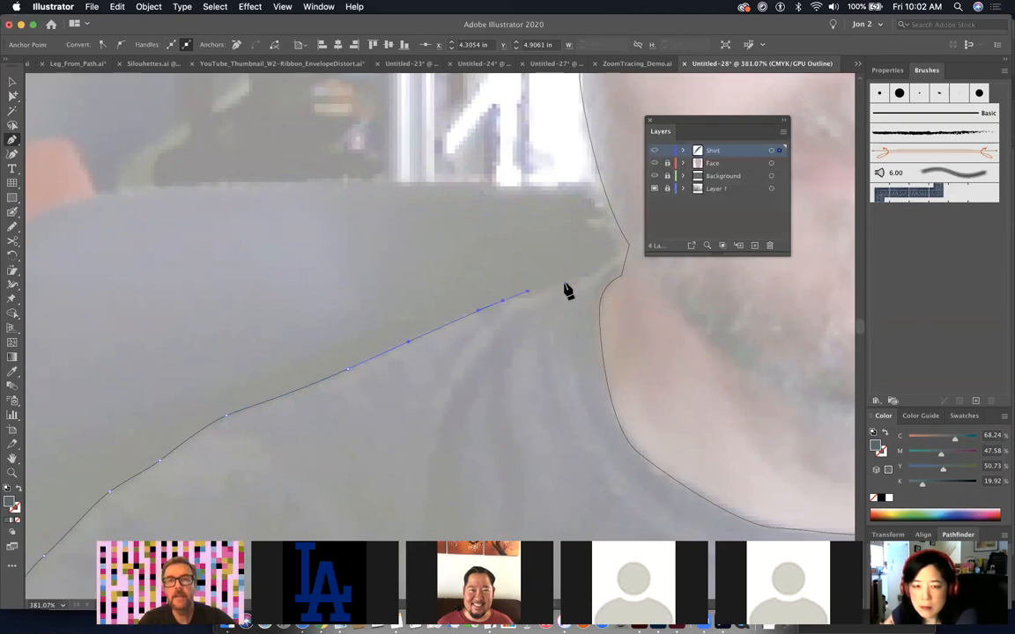
drag(609, 282, 610, 283)
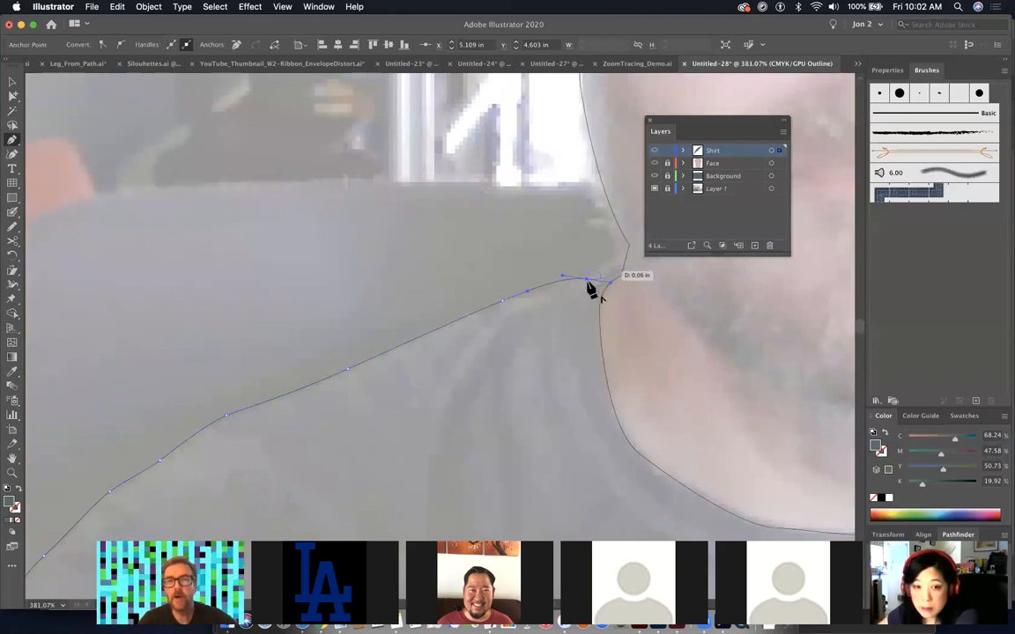
click(586, 279)
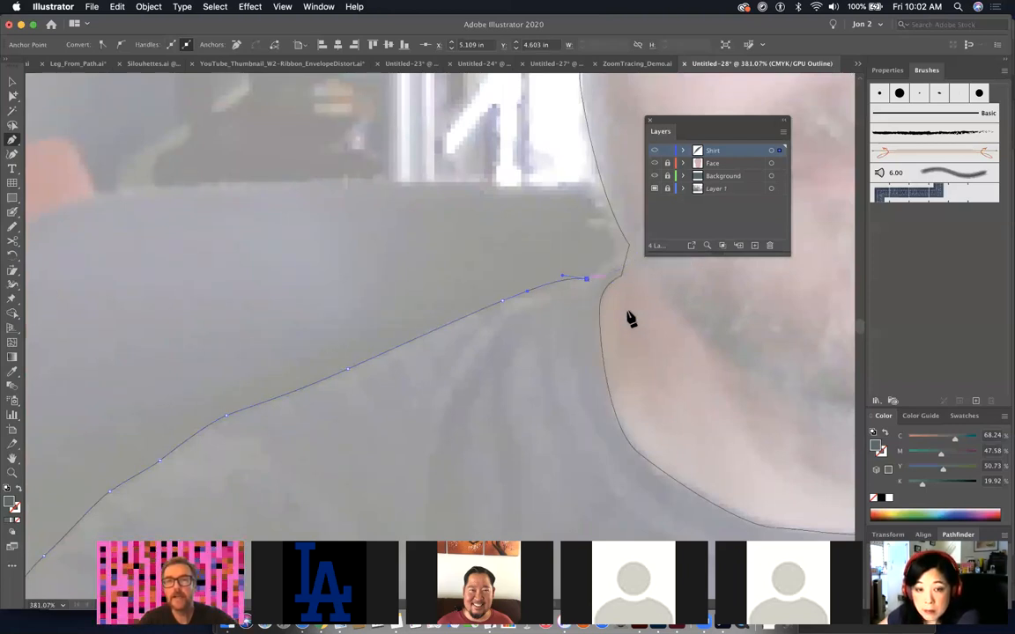
- Extend the shirt path across the lower face to the point where the jaw meets the neck on the right side
drag(603, 324, 457, 393)
drag(437, 341, 483, 337)
drag(476, 315, 508, 308)
drag(596, 362, 410, 347)
key(super+minus)
key(super+minus)
key(super+minus)
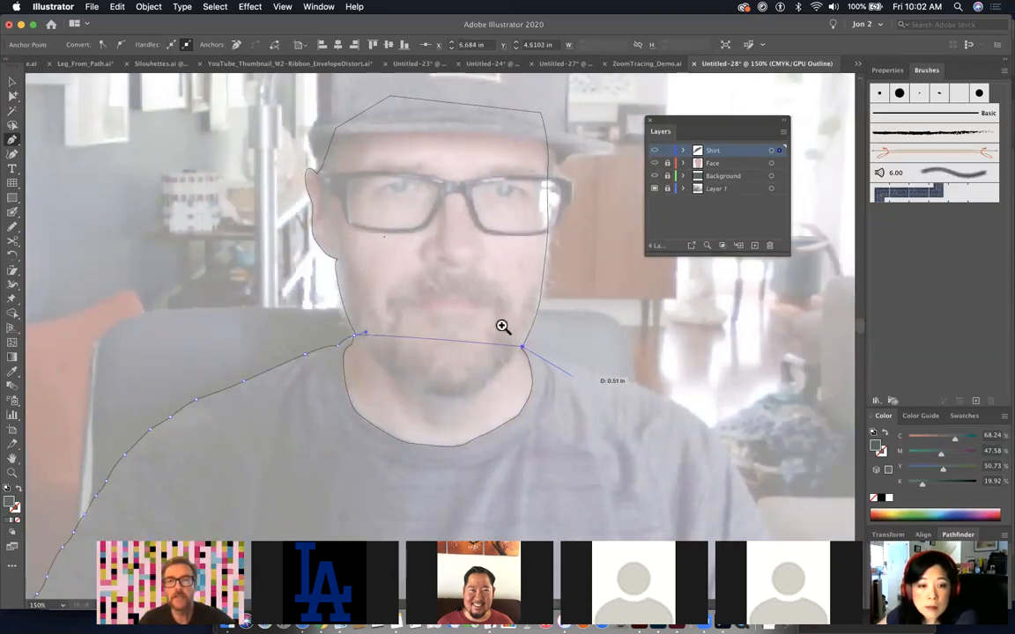
drag(498, 321, 640, 420)
drag(564, 361, 480, 267)
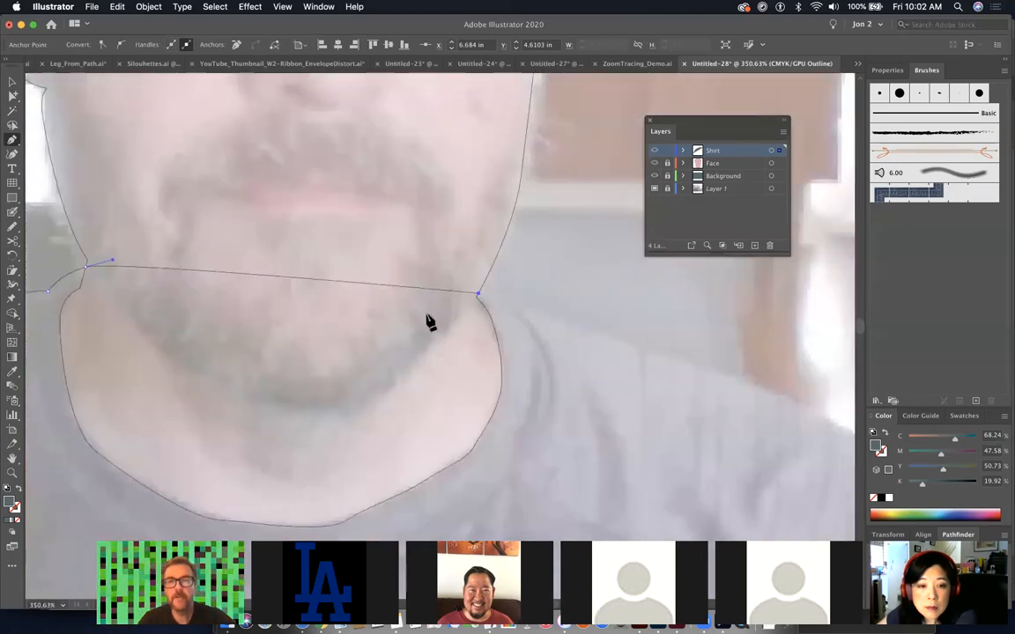
- Examine the partly traced shirt's fill over the face in Preview, and return to outline view
key(super+y)
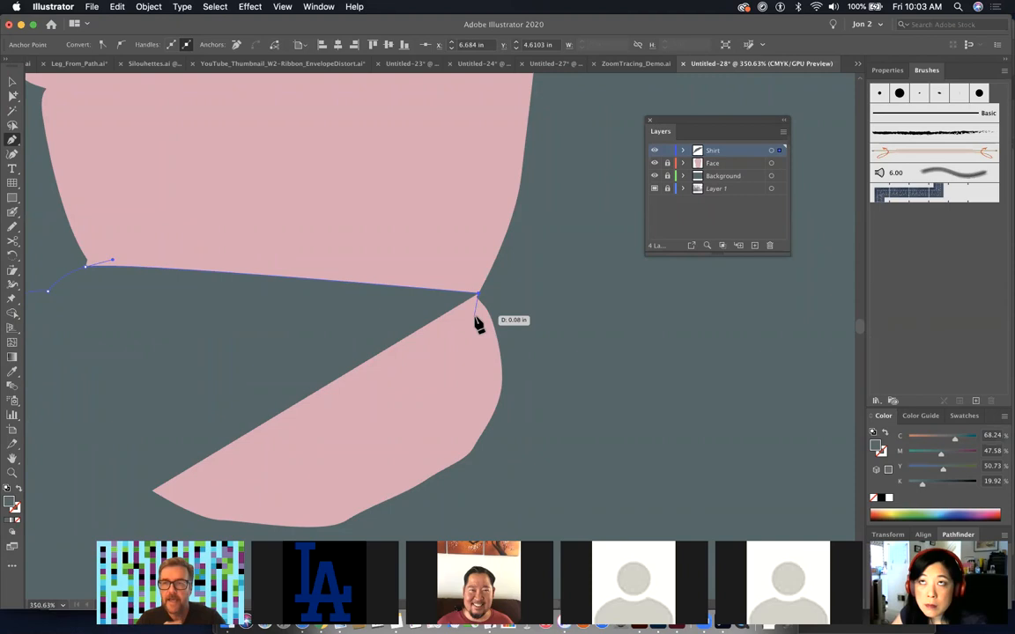
drag(475, 319, 427, 386)
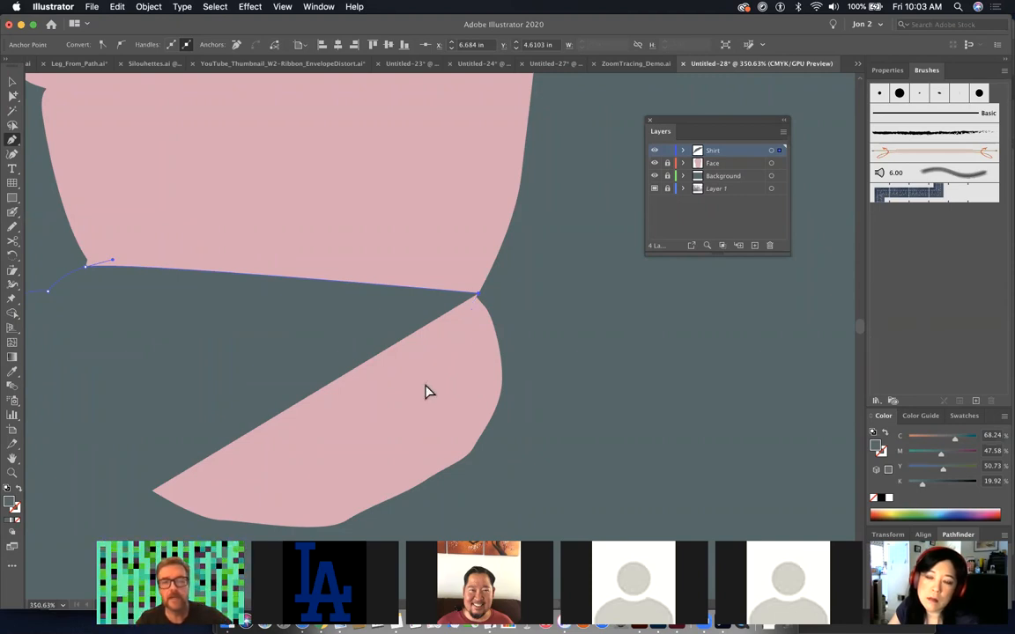
key(super+y)
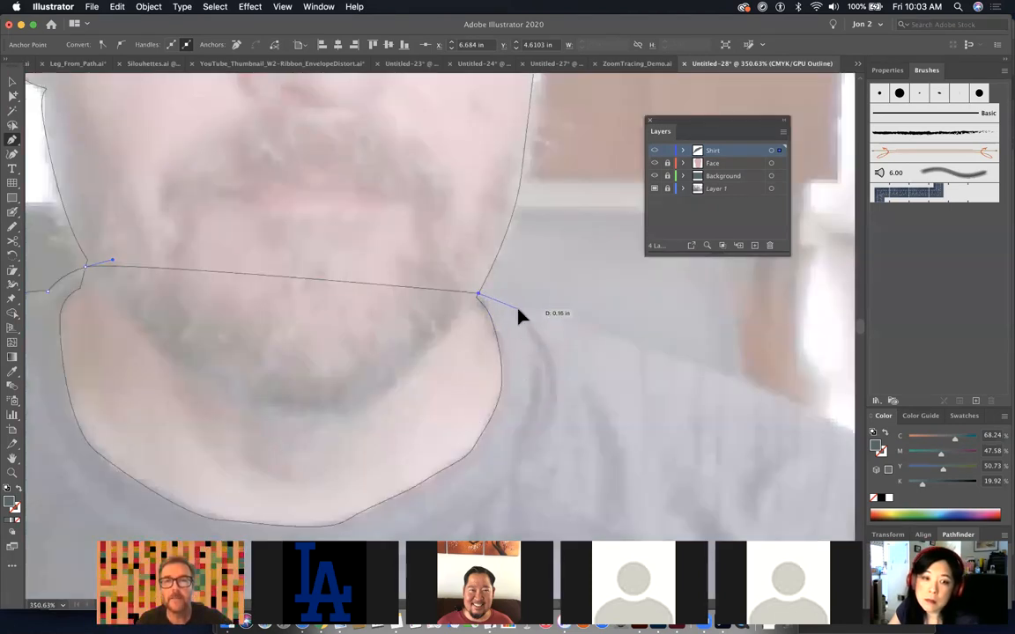
- Extend the shirt path with the Pen tool along the right shoulder and around its curve to a corner anchor at the sleeve's upper edge
scroll(437, 308, right, 5)
scroll(437, 308, down, 2)
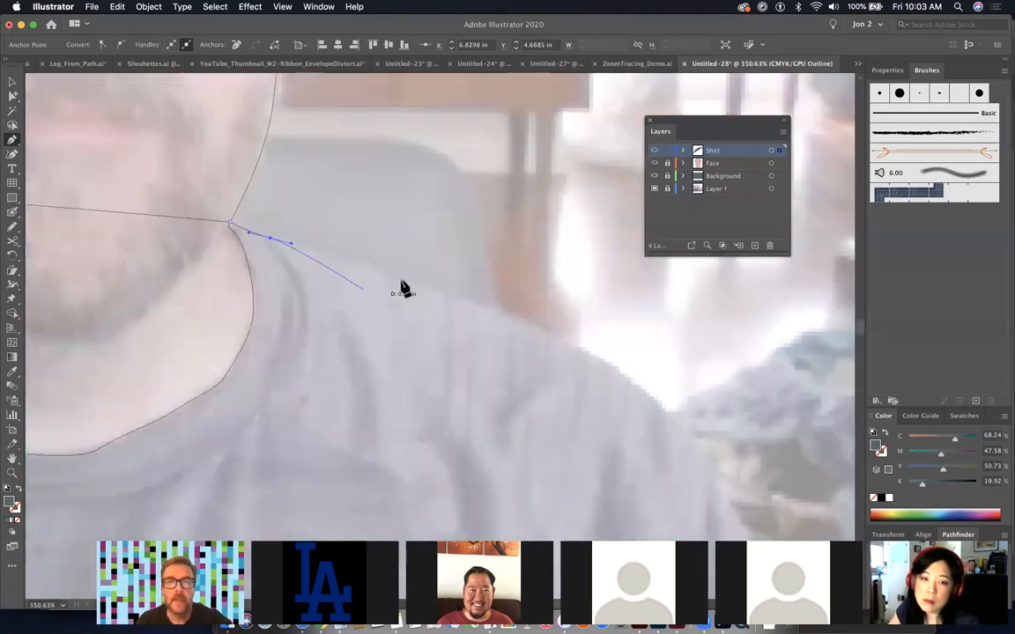
drag(443, 293, 502, 314)
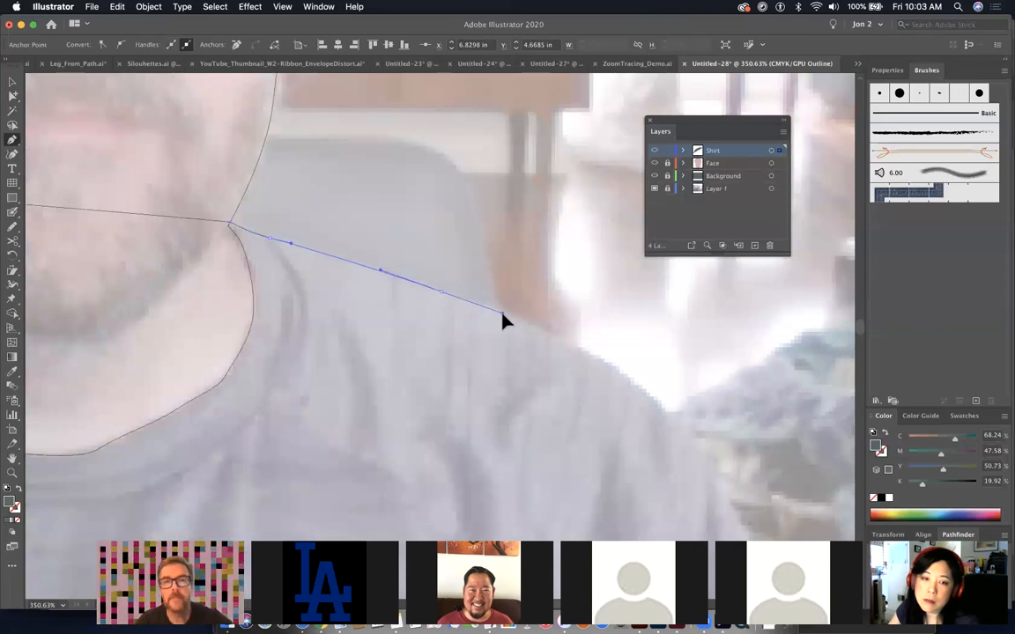
scroll(585, 375, right, 7)
scroll(585, 375, down, 4)
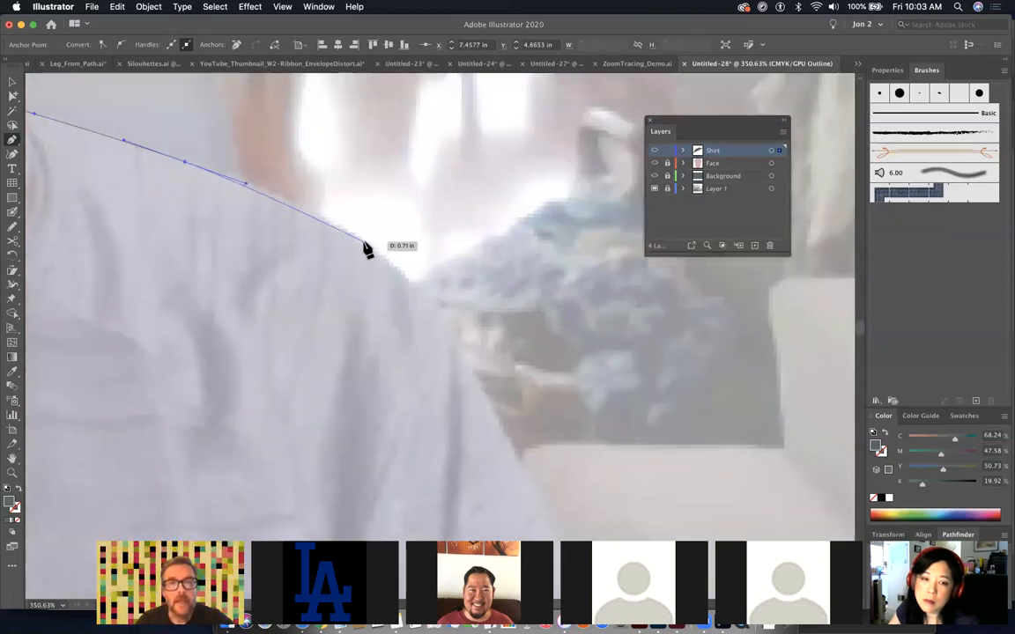
drag(363, 242, 406, 272)
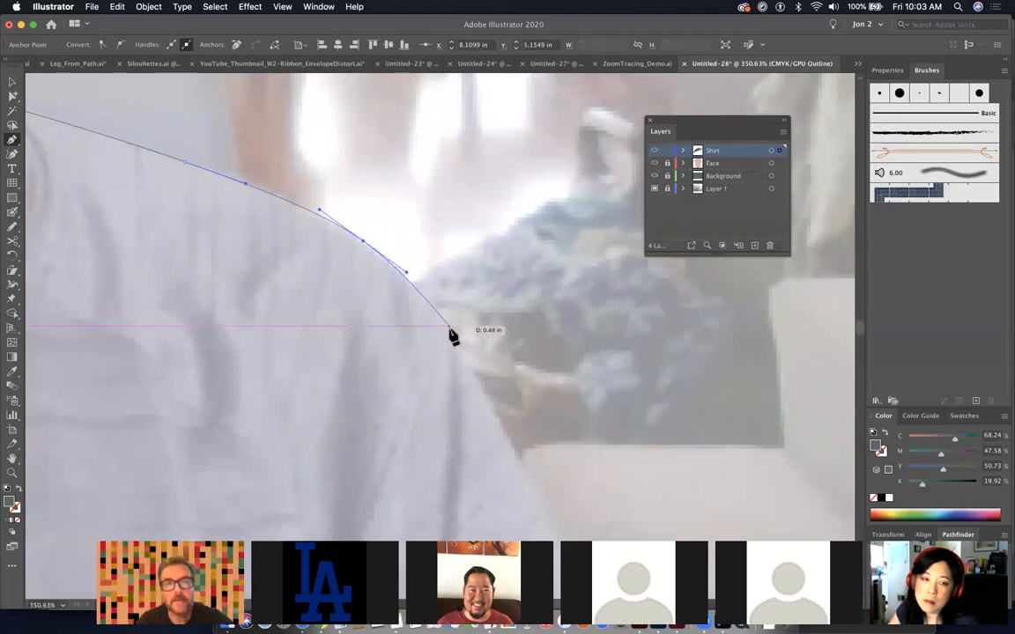
drag(449, 327, 477, 404)
click(472, 364)
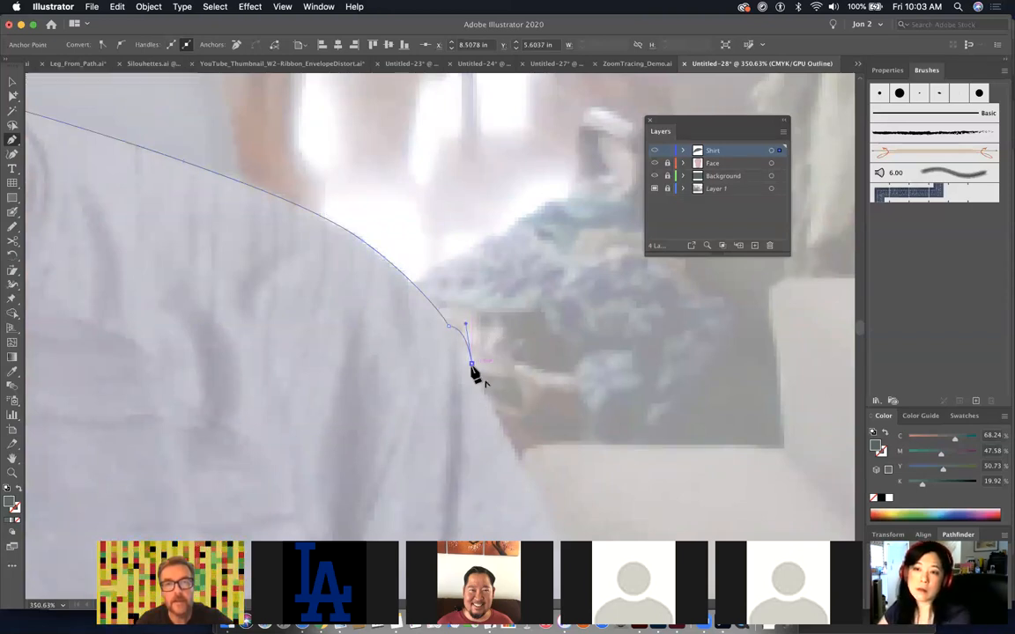
- Continue the shirt path down the right sleeve's outer edge, adjusting the anchors to follow the photo
scroll(440, 346, down, 3)
scroll(440, 346, right, 2)
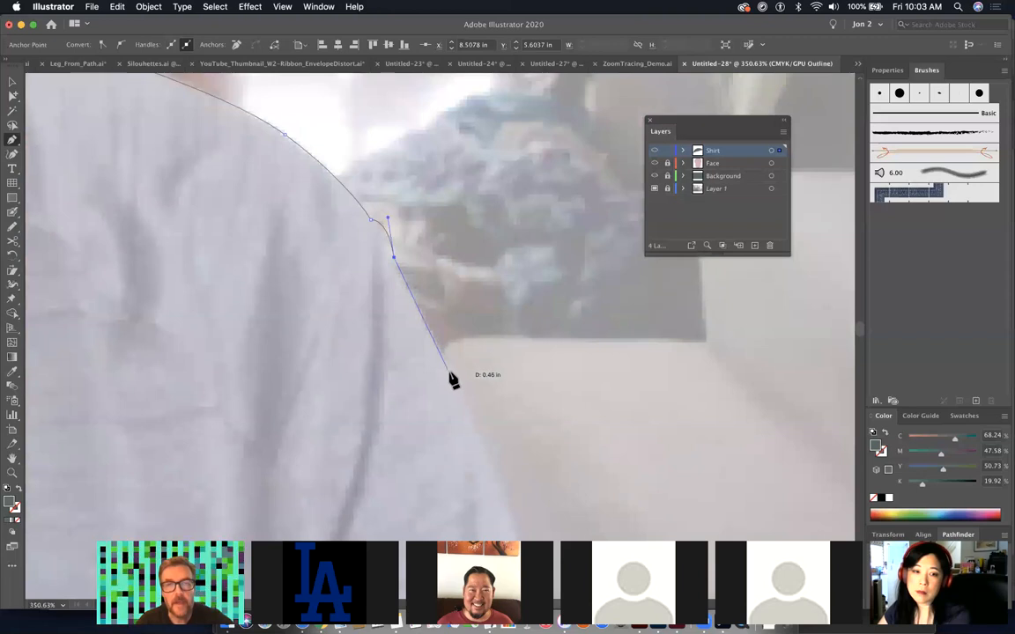
click(473, 412)
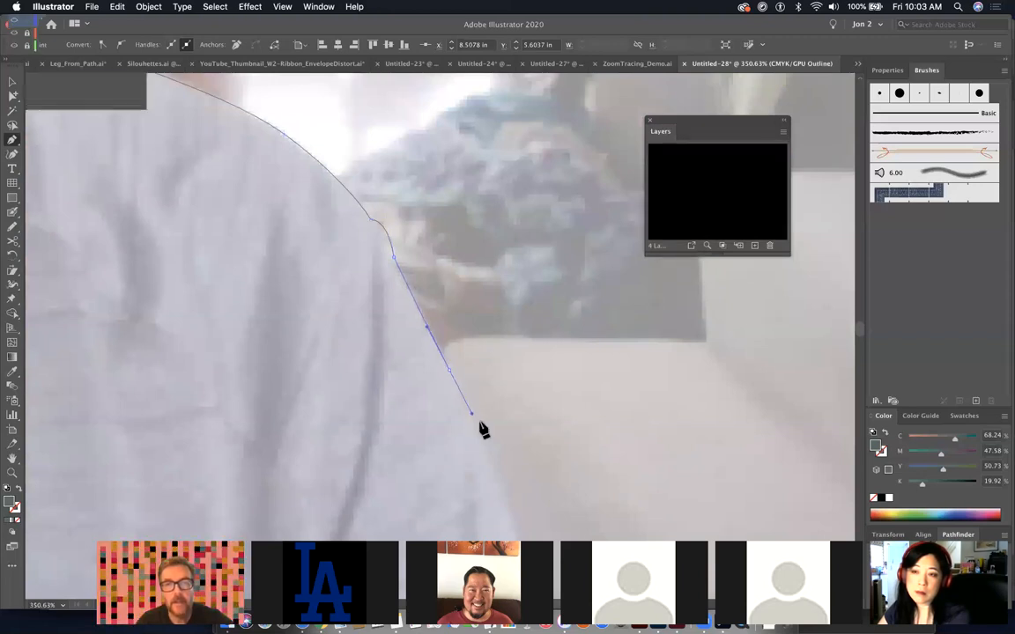
drag(523, 487, 487, 233)
click(496, 324)
click(520, 385)
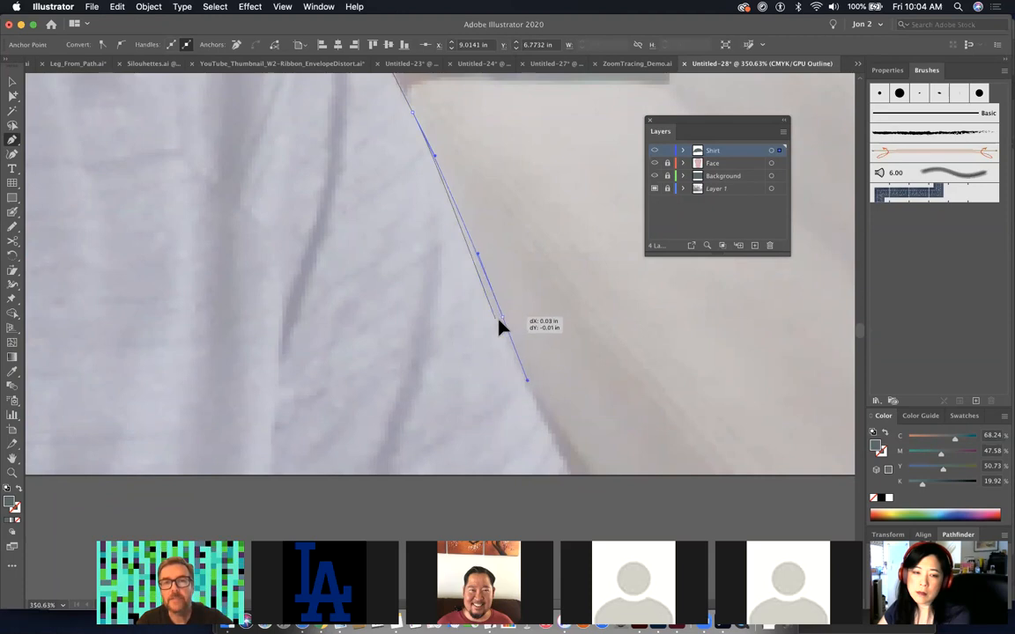
drag(526, 407, 591, 546)
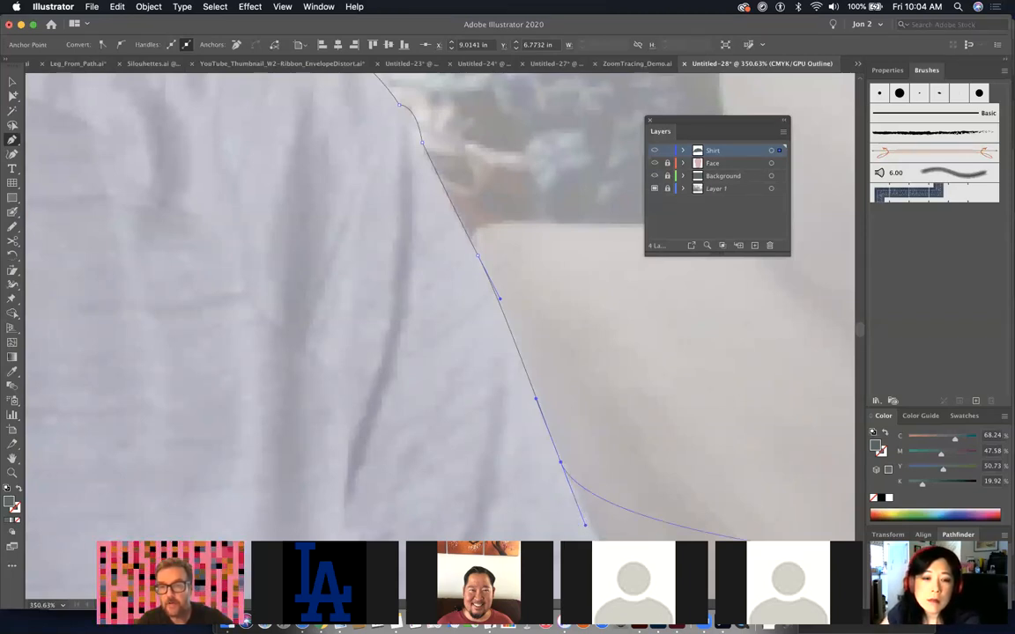
- Carry the right sleeve's path down to the artboard's lower edge and adjust the preceding anchor and handle to the sleeve edge
key(space)
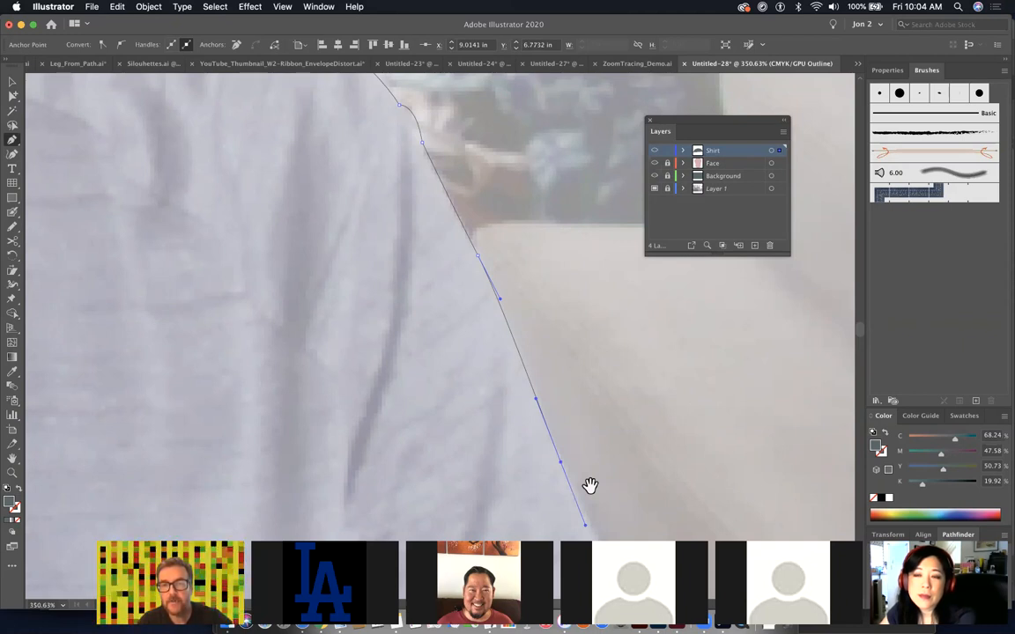
drag(580, 483, 476, 237)
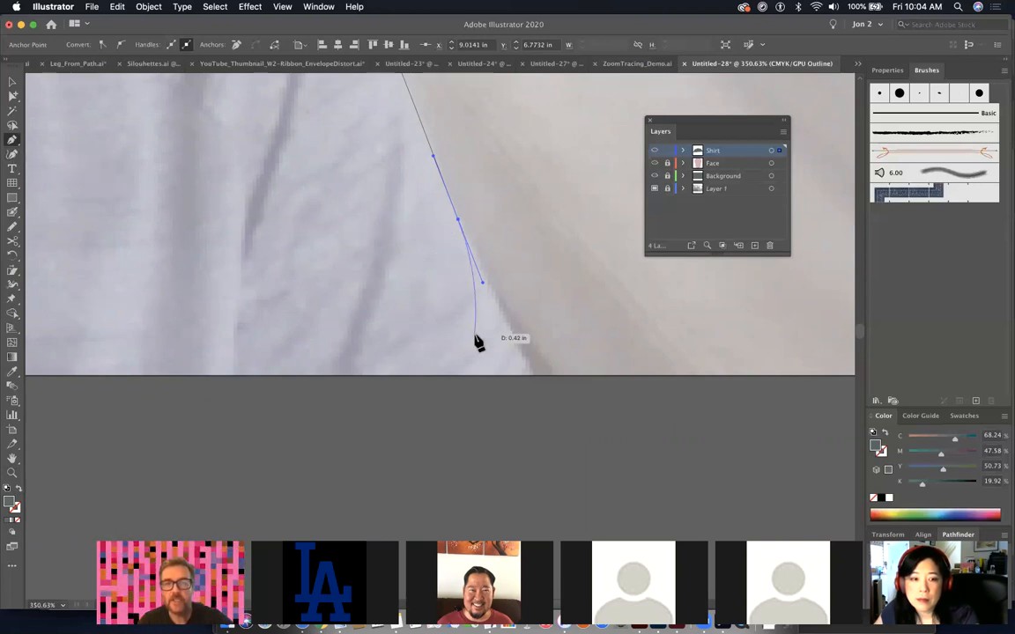
key(space)
drag(498, 325, 517, 388)
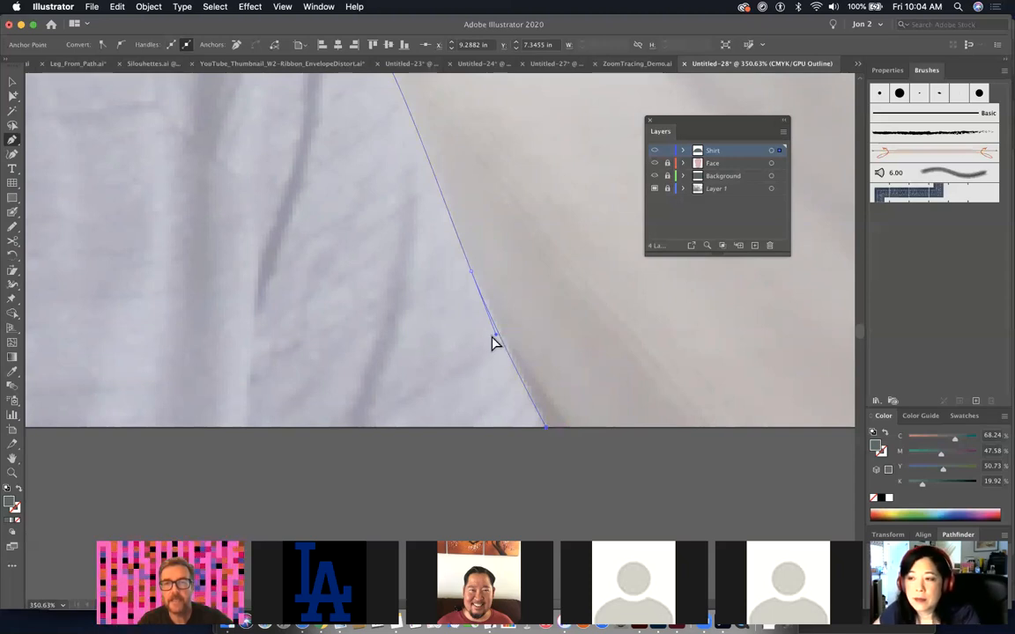
drag(504, 333, 500, 337)
drag(473, 278, 478, 274)
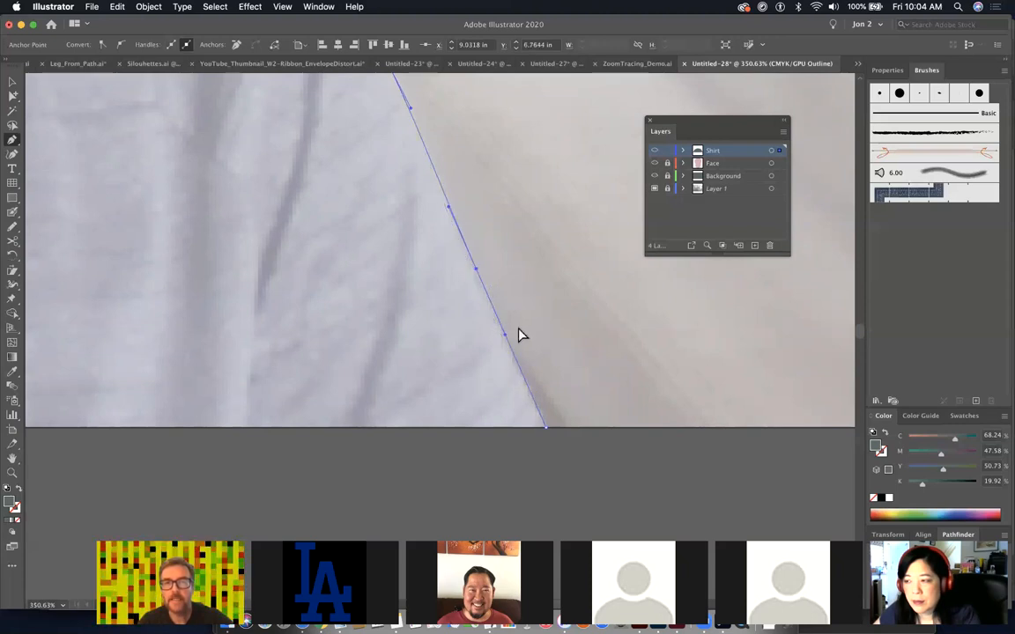
click(545, 428)
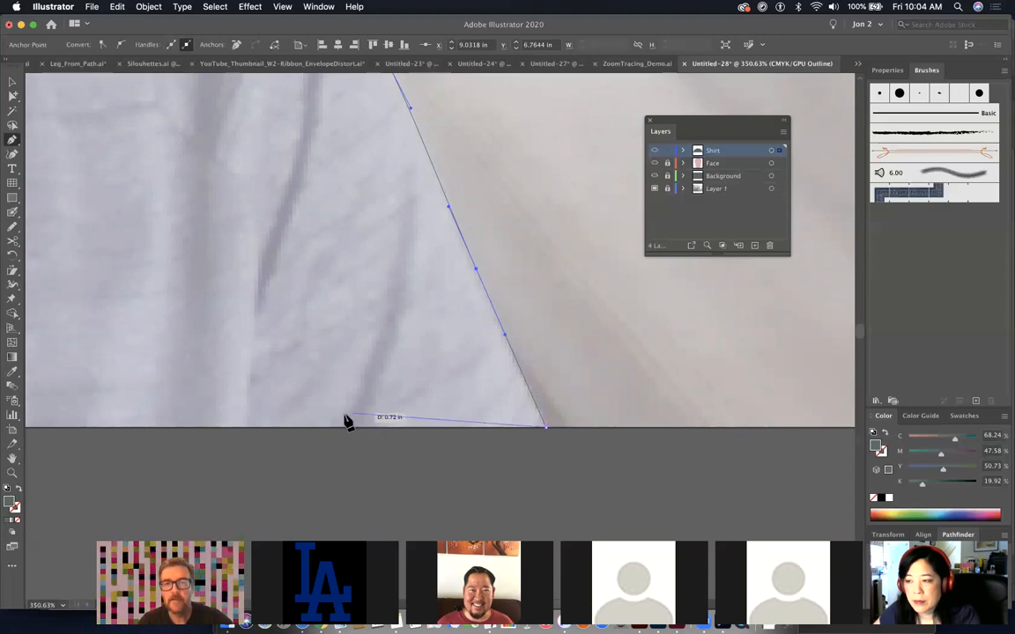
- Refine the anchor above the right sleeve's lower end with the Direct Selection tool, and resume the Pen path from its endpoint
click(12, 99)
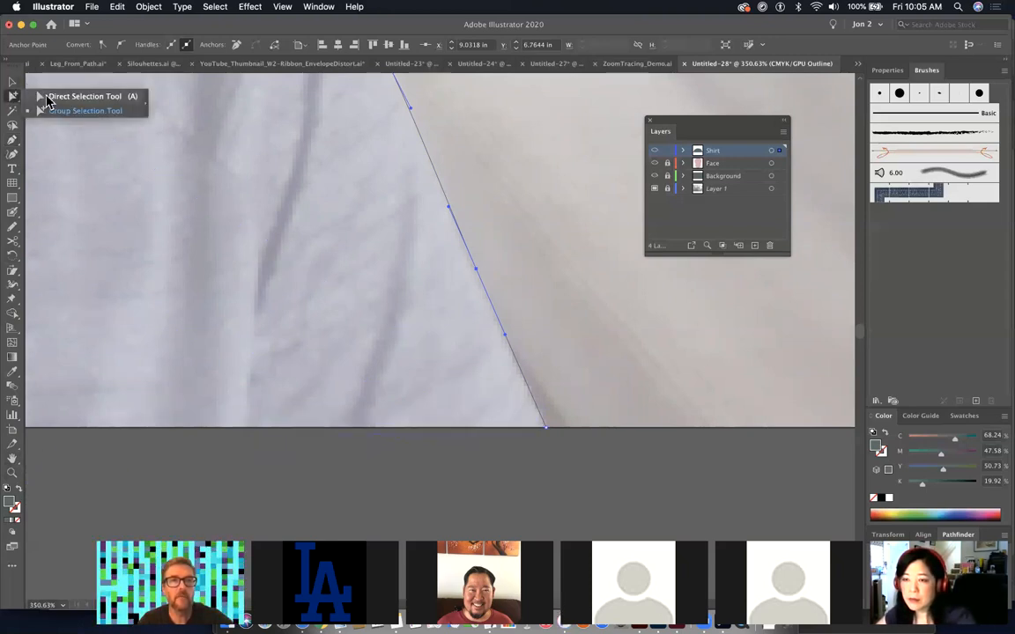
click(48, 97)
drag(479, 288, 476, 279)
click(12, 141)
mouse_move(545, 429)
mouse_down()
mouse_move(526, 430)
mouse_move(531, 437)
mouse_up()
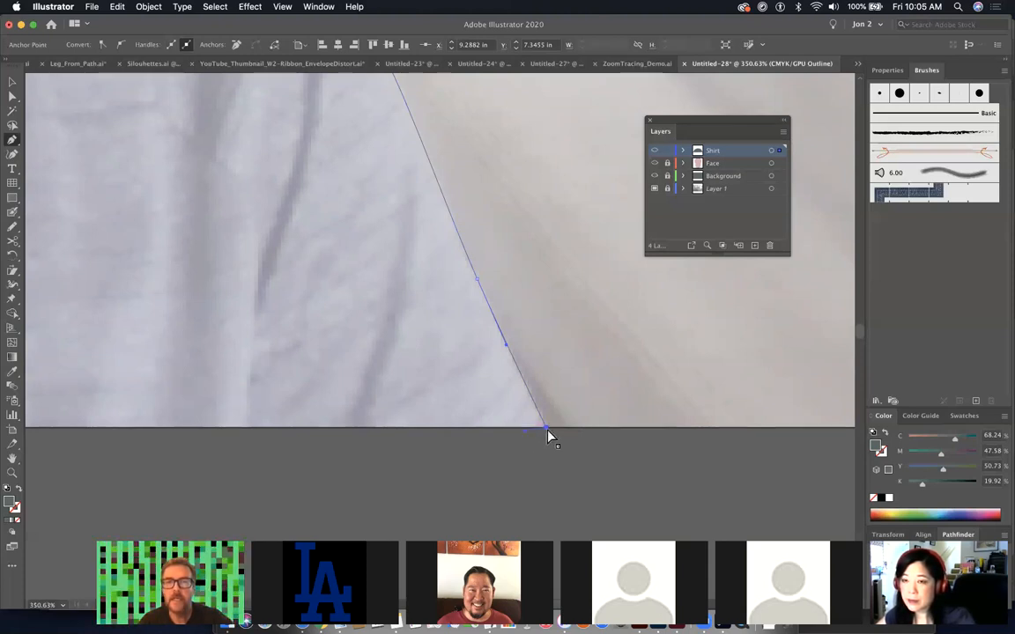
mouse_move(478, 281)
mouse_down()
mouse_move(493, 261)
mouse_move(476, 272)
mouse_up()
- Close the shirt path along the artboard's lower edge at its starting anchor on the left sleeve
key(space)
drag(309, 408, 656, 378)
drag(114, 410, 655, 431)
drag(374, 458, 606, 442)
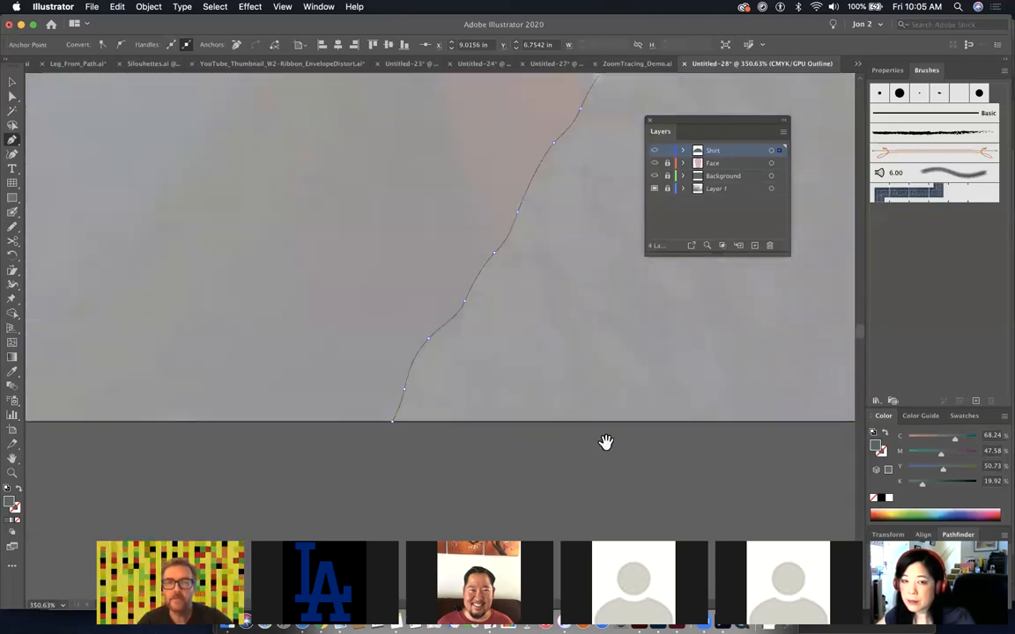
click(392, 422)
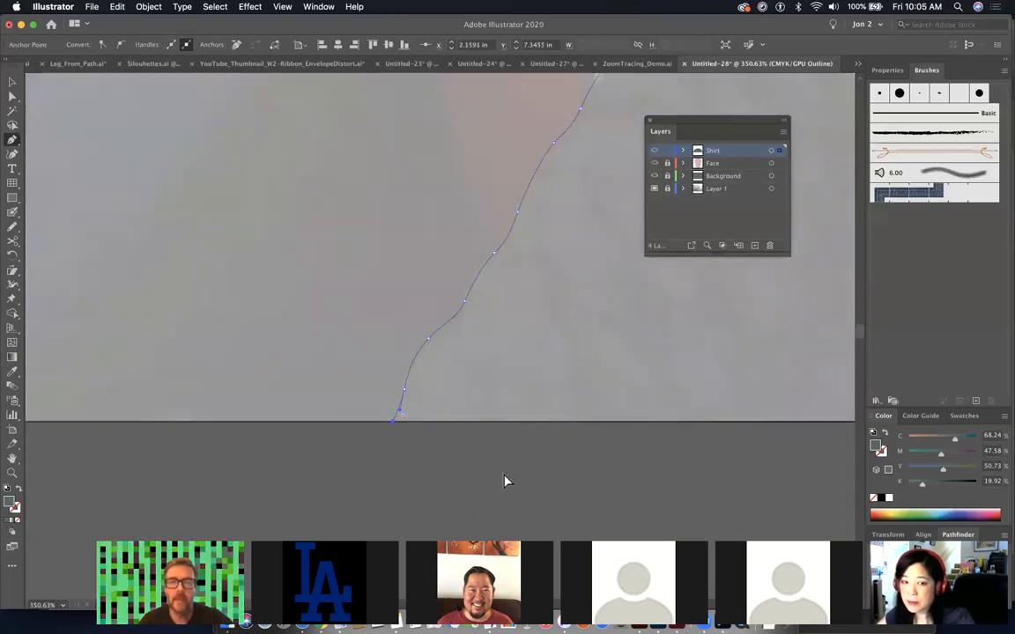
- Fill the closed shirt shape with a near-black colour sampled by Eyedropper from the photo in outline view, and return to Preview
key(super+y)
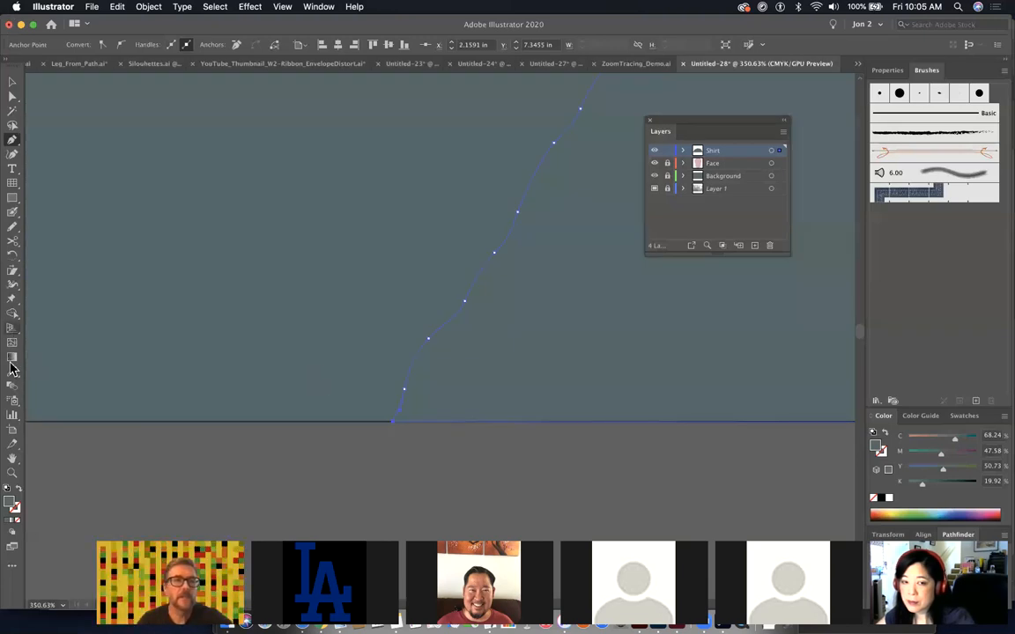
key(super+y)
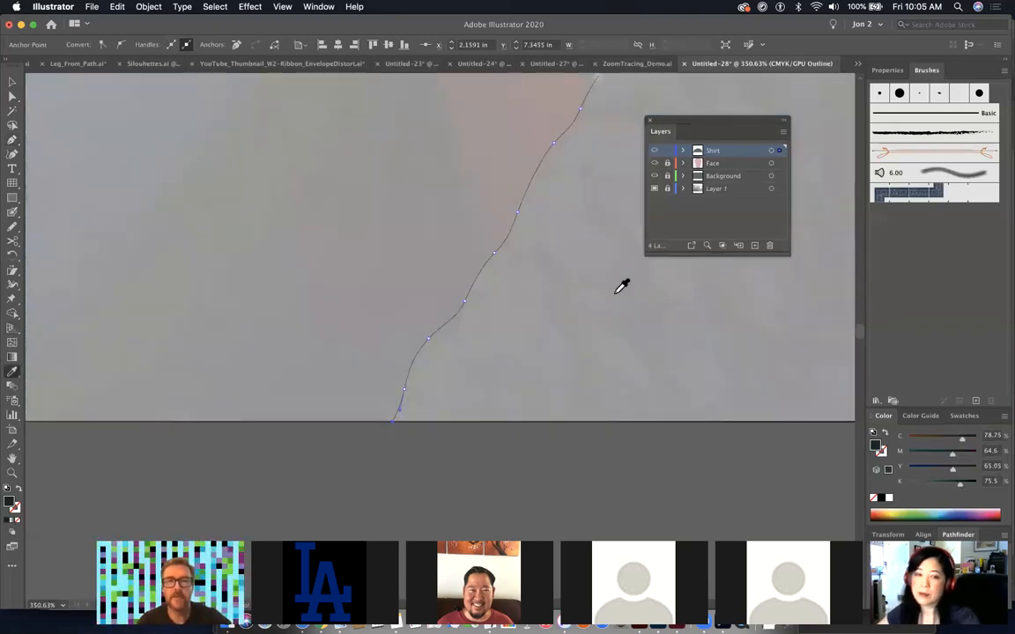
key(super+y)
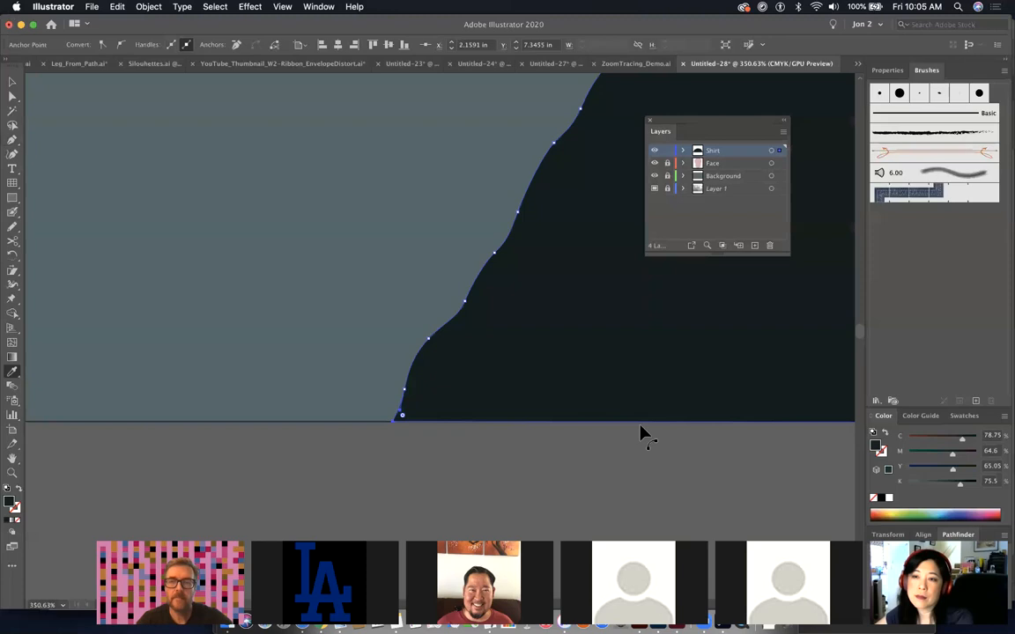
- Deselect the shirt and examine its shape against the face and background across the whole artboard
key(super+minus)
key(super+minus)
key(super+minus)
key(super+minus)
key(super+minus)
key(super+minus)
key(super+minus)
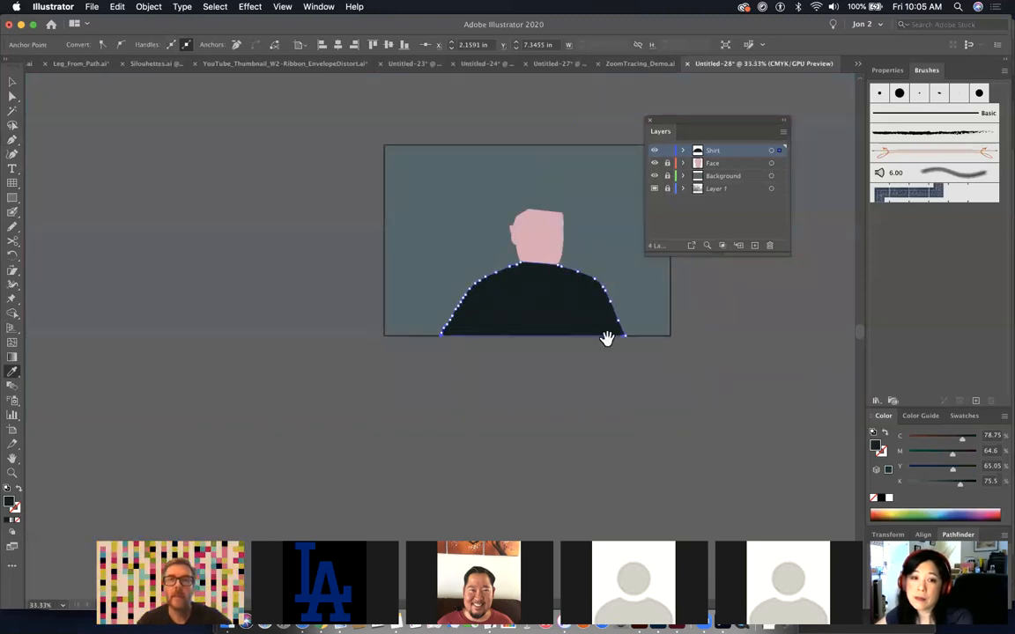
drag(605, 336, 460, 358)
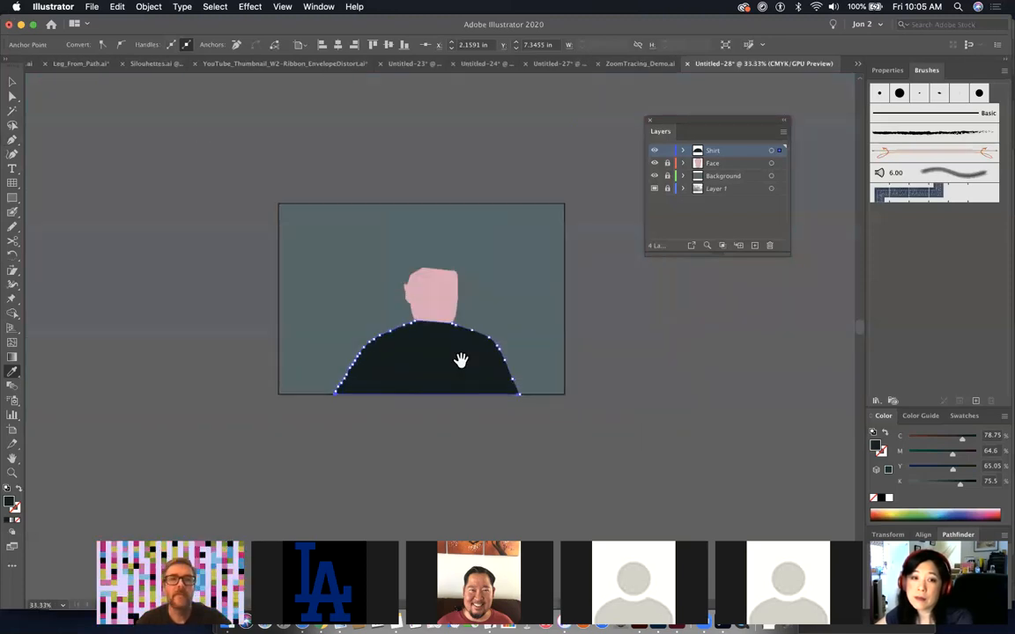
click(12, 95)
click(648, 371)
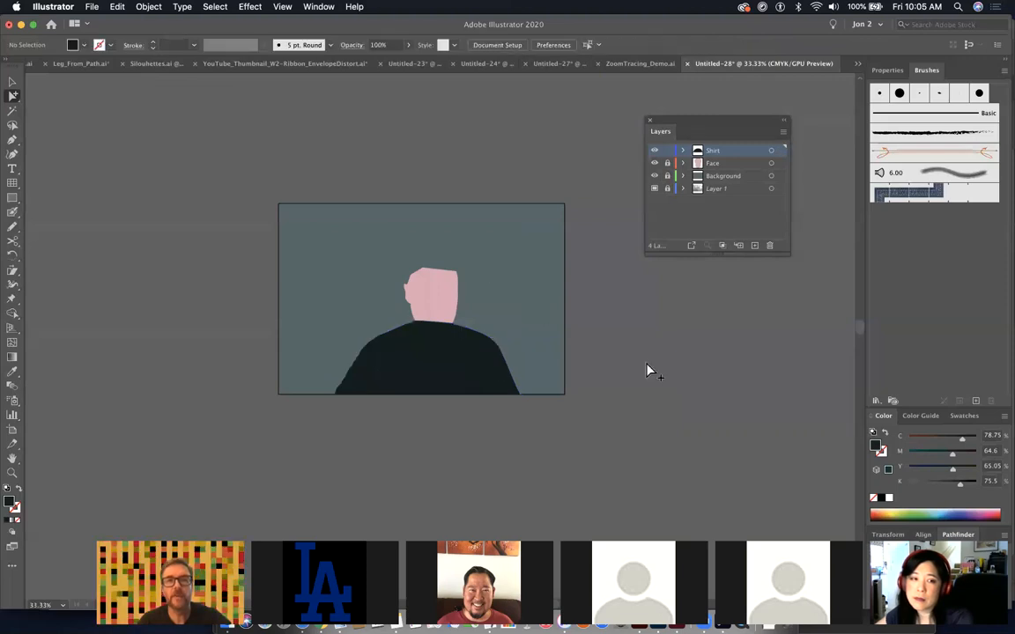
drag(346, 211, 515, 187)
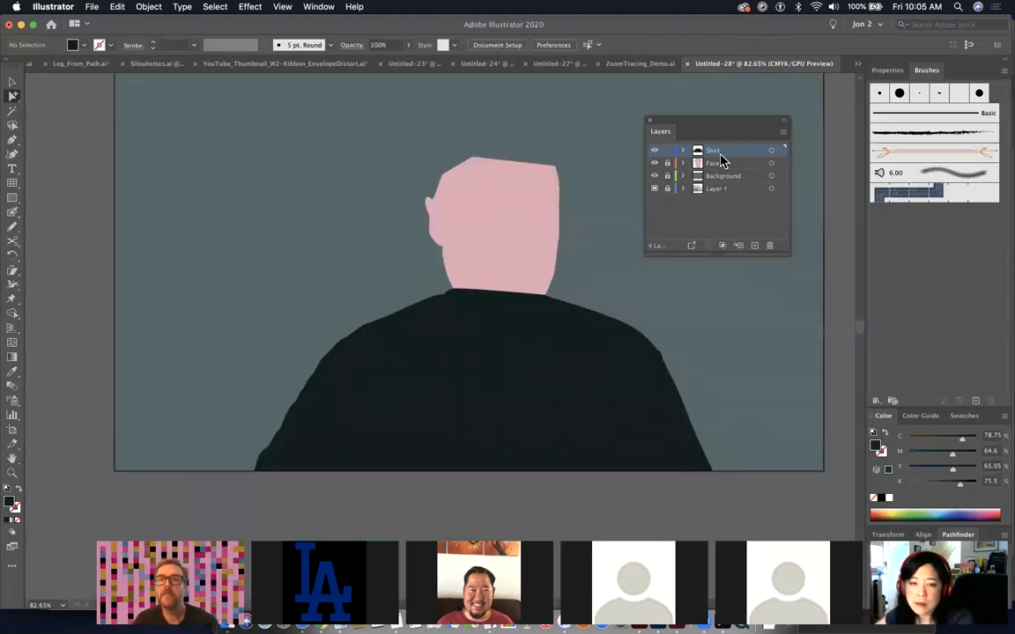
- Set the Layers panel's row size to Large and make the panel taller
click(784, 132)
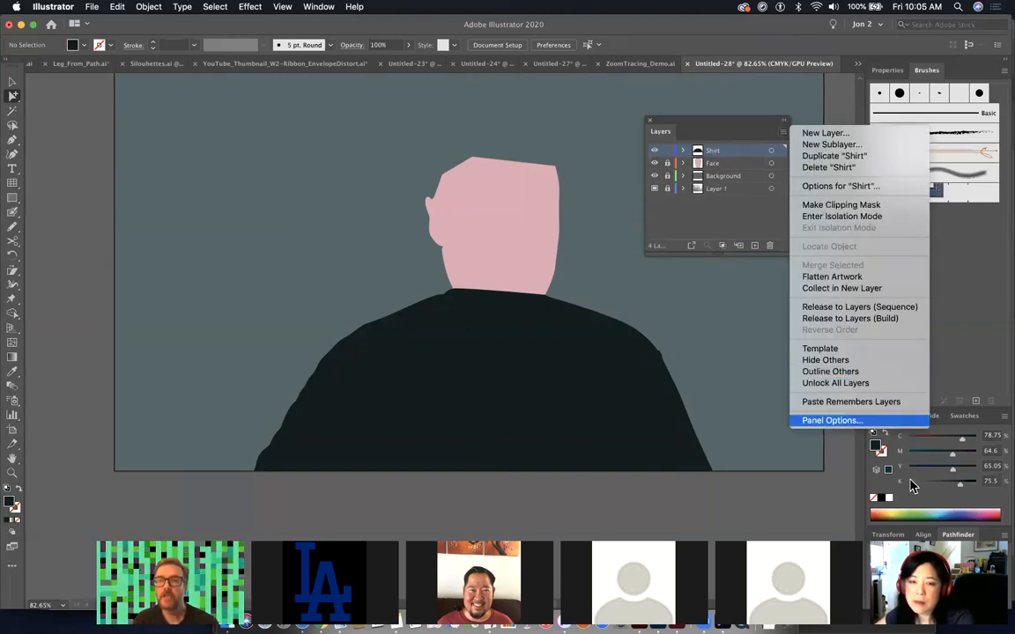
click(859, 424)
click(440, 304)
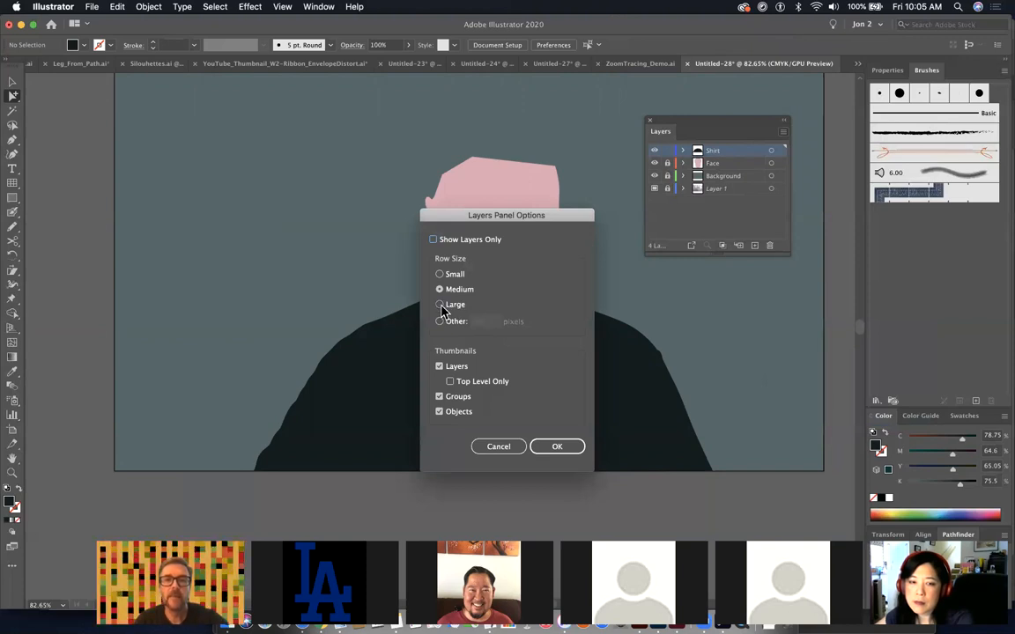
click(557, 446)
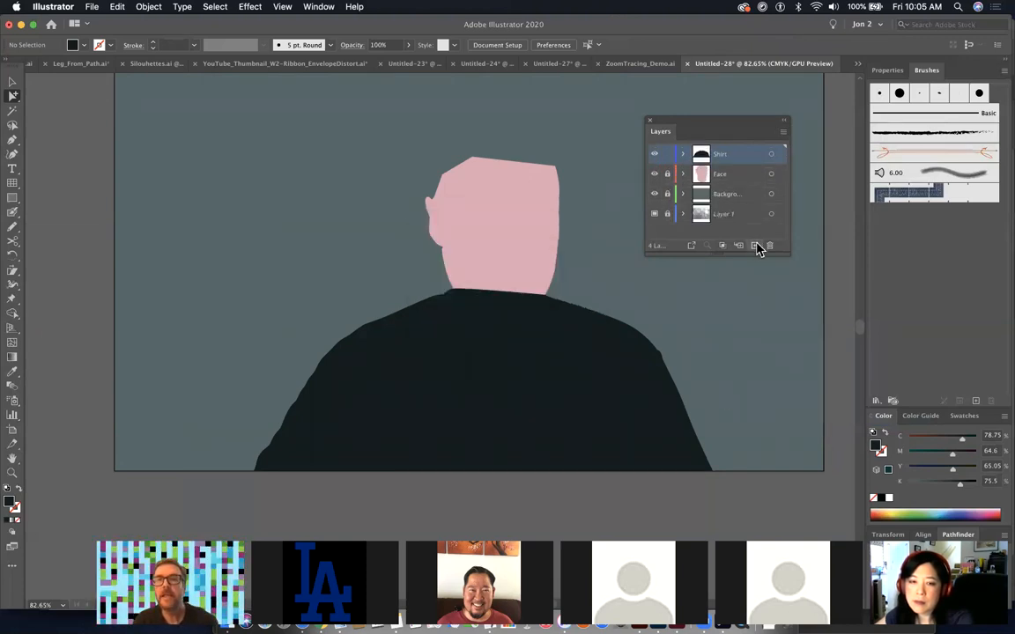
drag(747, 254, 775, 334)
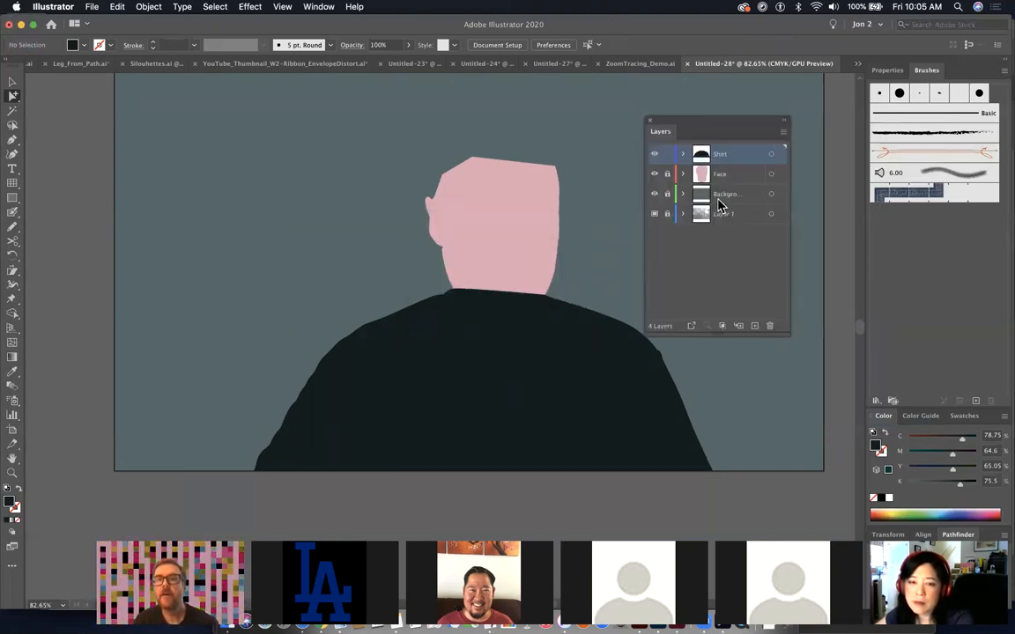
- Place the Shirt layer directly below Face, lock Shirt, and leave Face unlocked as the active layer
click(719, 199)
click(726, 174)
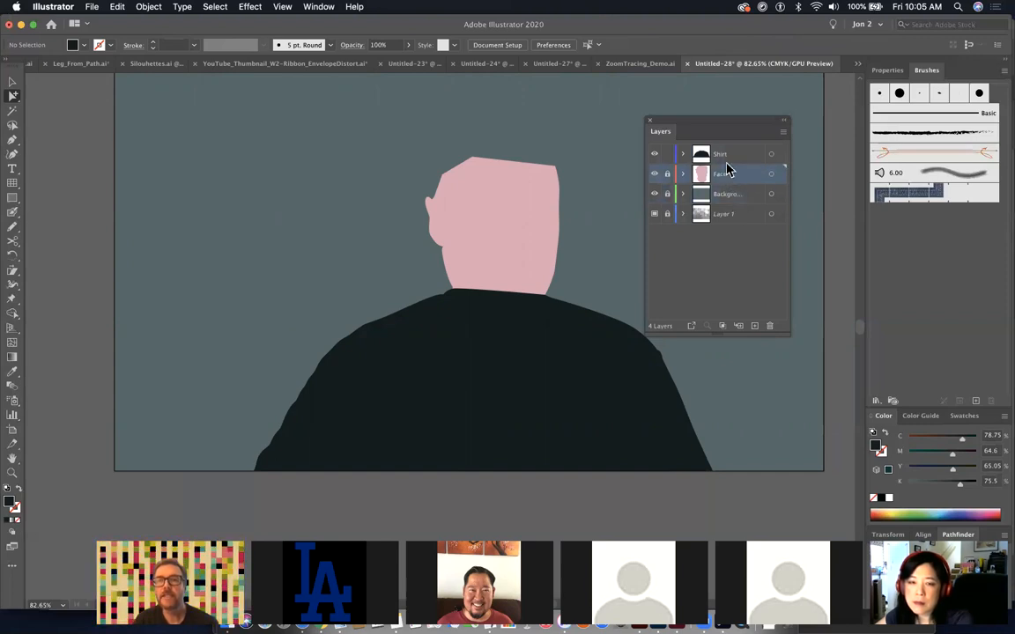
click(727, 156)
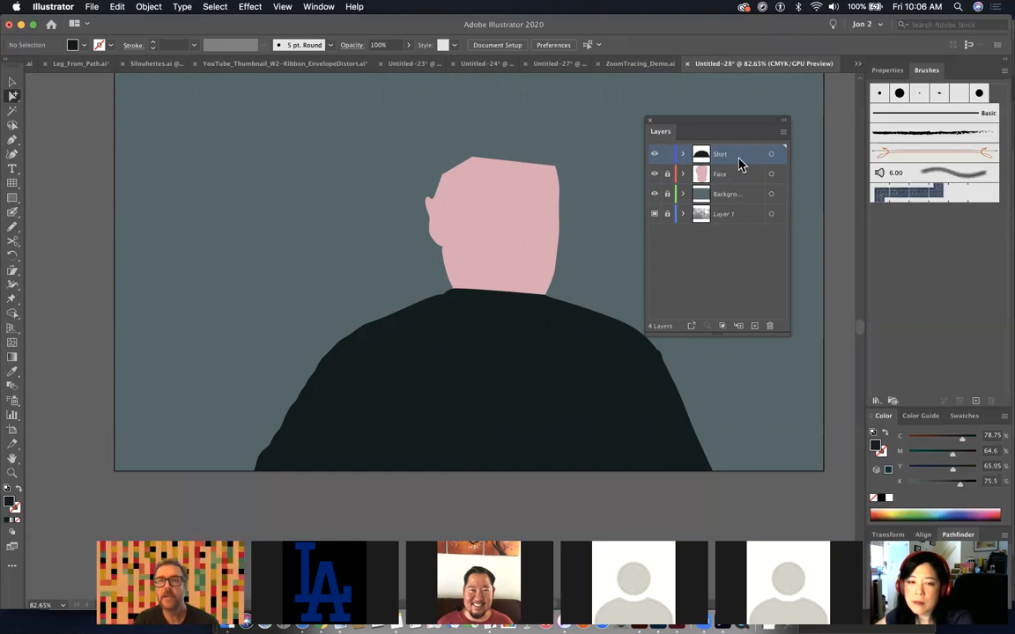
drag(749, 161, 743, 186)
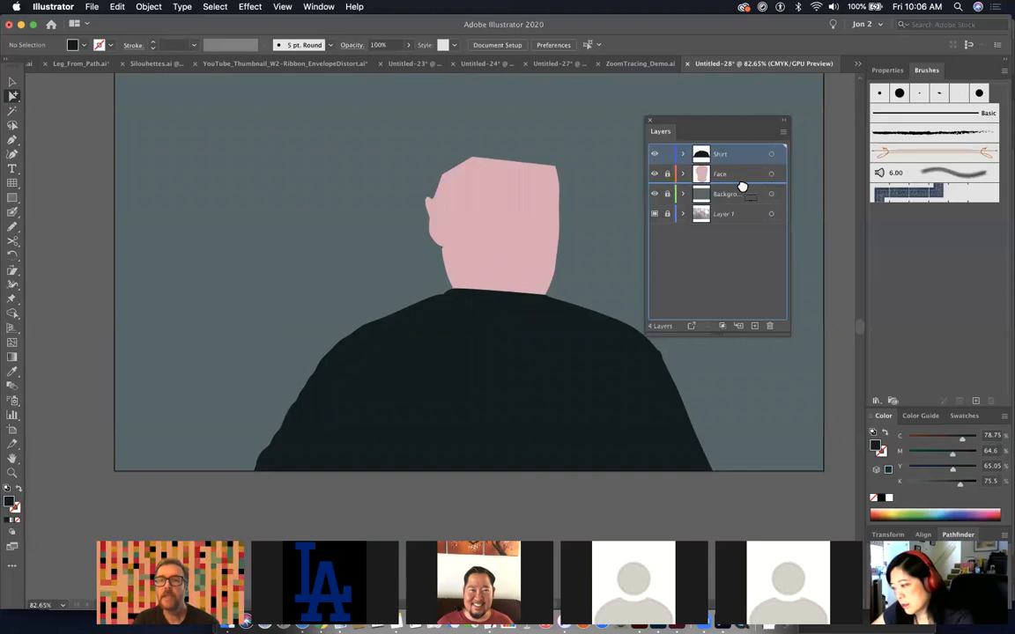
mouse_move(742, 186)
mouse_down()
mouse_move(741, 150)
mouse_move(740, 176)
mouse_up()
click(668, 175)
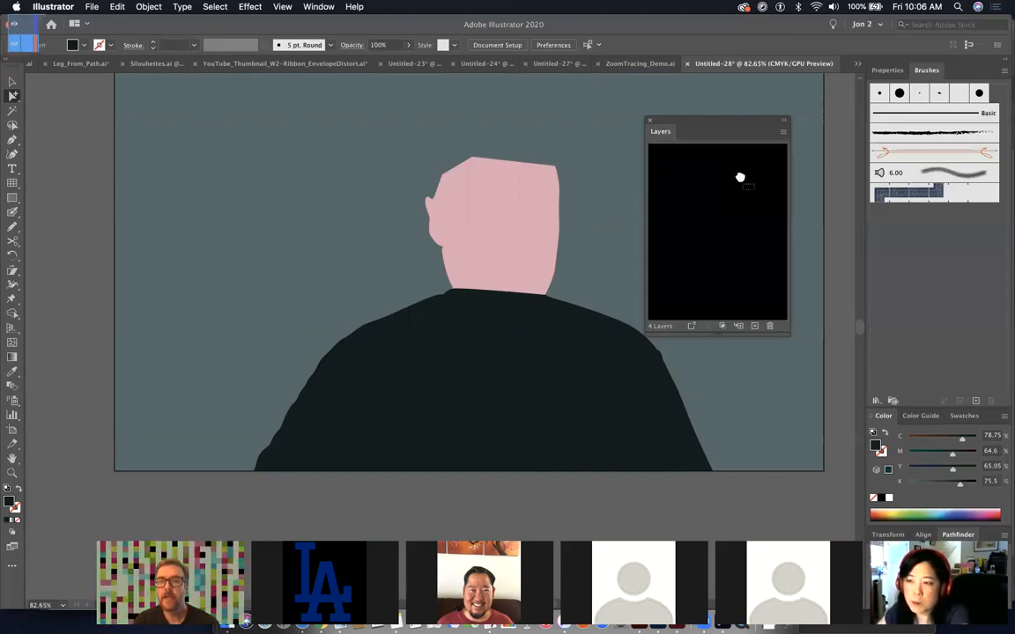
drag(740, 176, 742, 188)
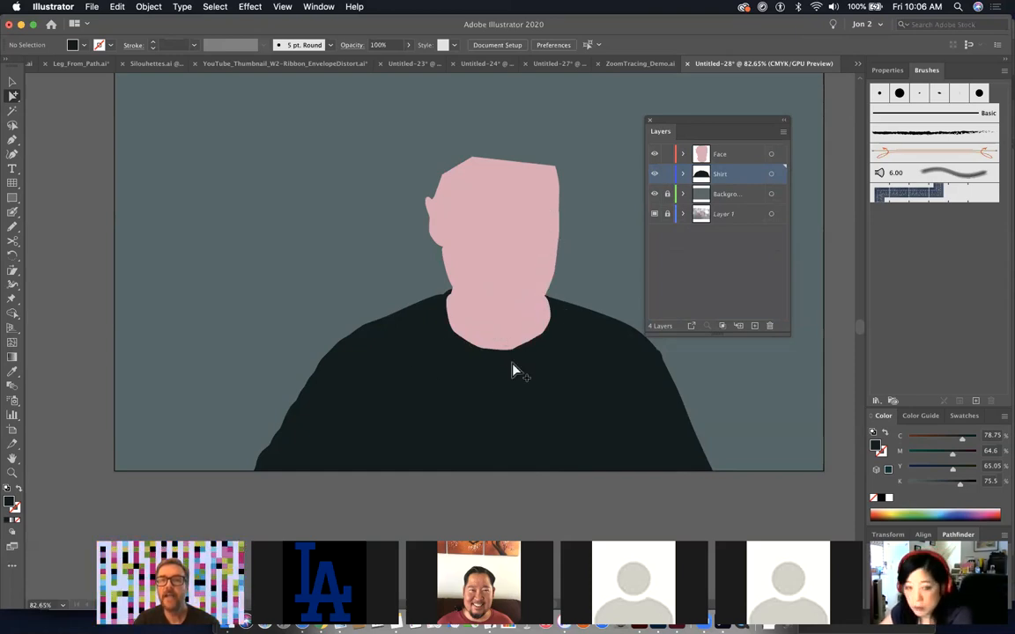
click(718, 159)
click(666, 174)
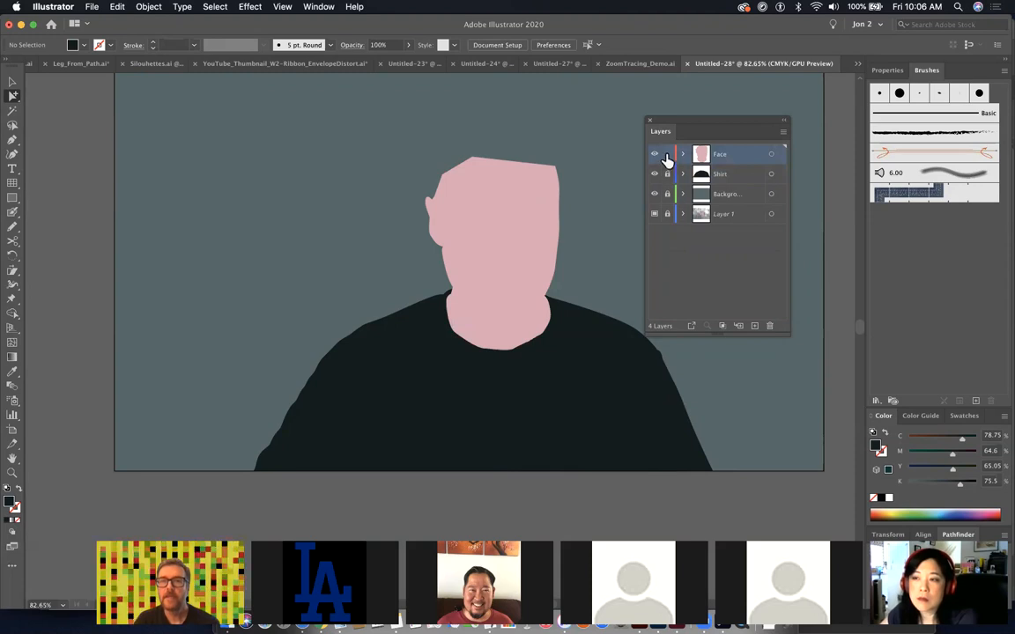
- Lock the Face layer and switch to outline view with the hat in the photo close up
click(666, 155)
key(super+y)
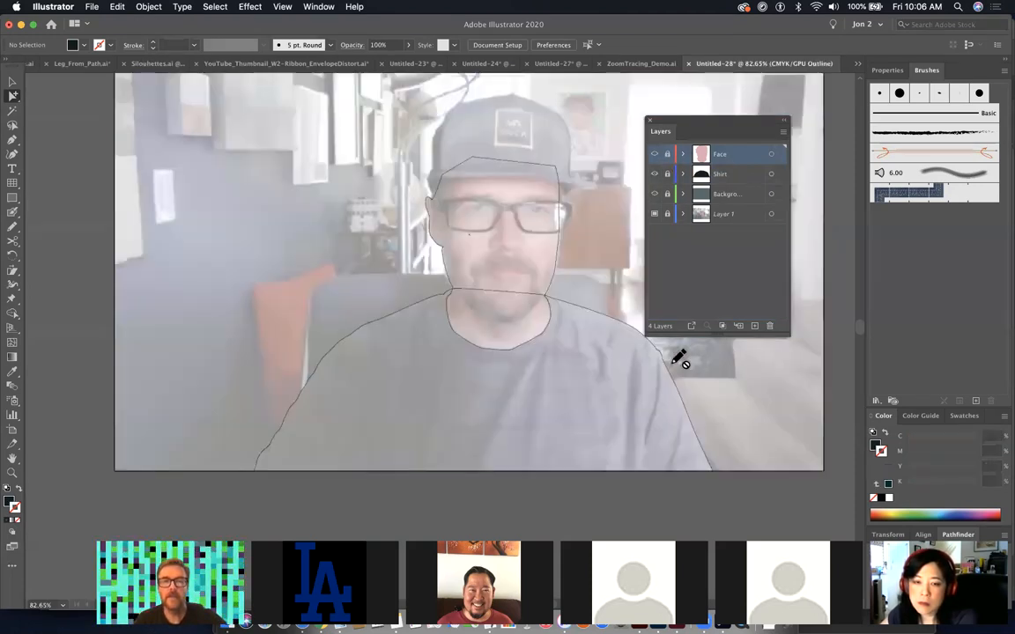
drag(460, 266, 373, 367)
mouse_move(328, 200)
mouse_down()
mouse_move(542, 342)
mouse_move(420, 297)
mouse_move(452, 317)
mouse_up()
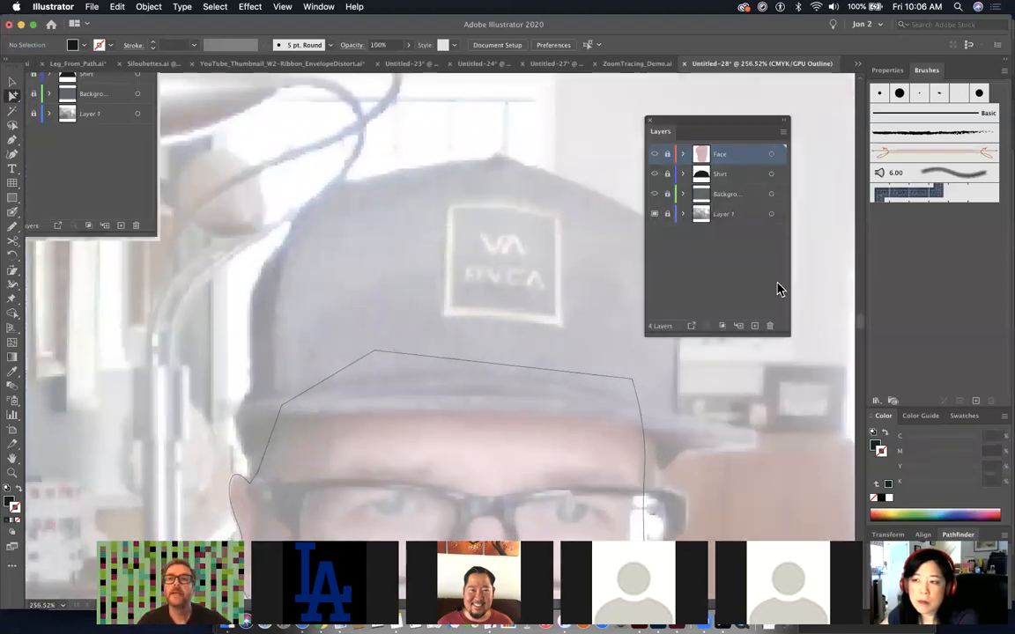
- Add a new layer named Hat above the Face layer
click(755, 326)
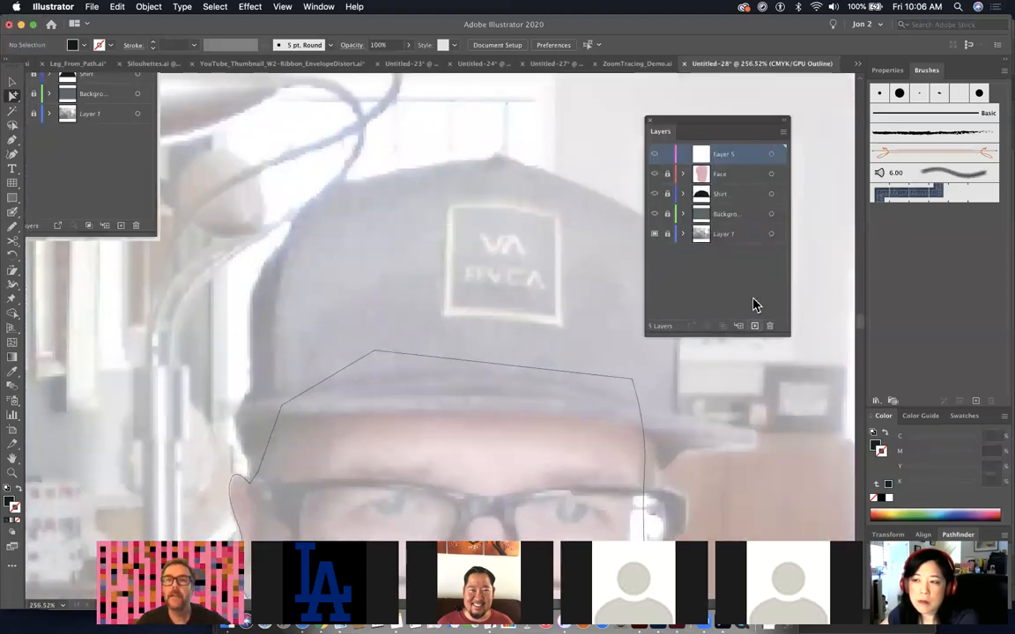
double_click(721, 156)
text(Hat)
key(Return)
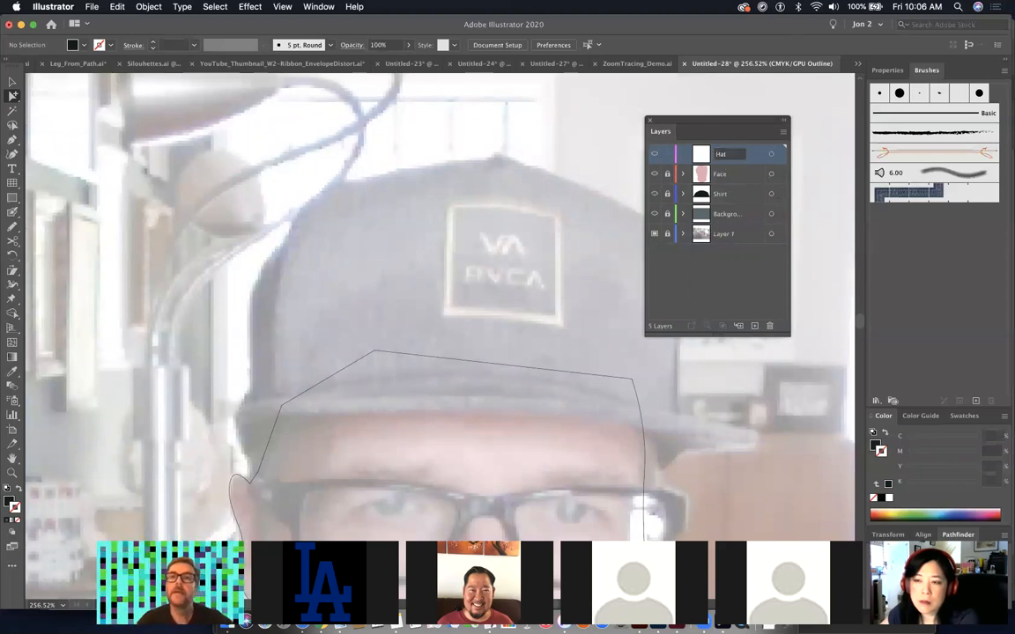
- Trace the hat's left edge with the Pen tool, from the brim's left end up to the crown's upper-left curve, refining an anchor point
click(11, 138)
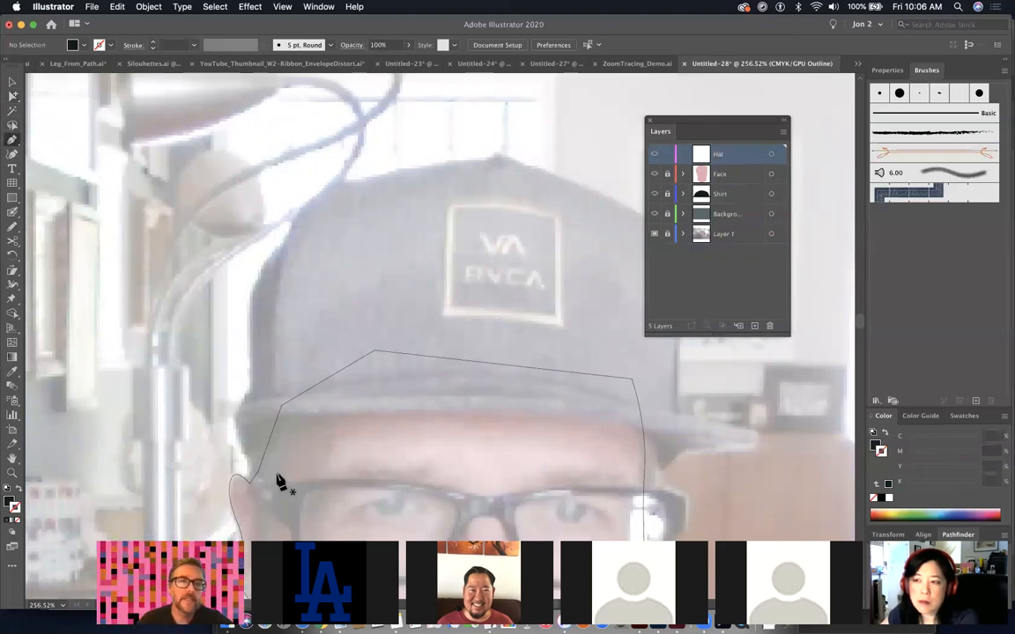
click(237, 432)
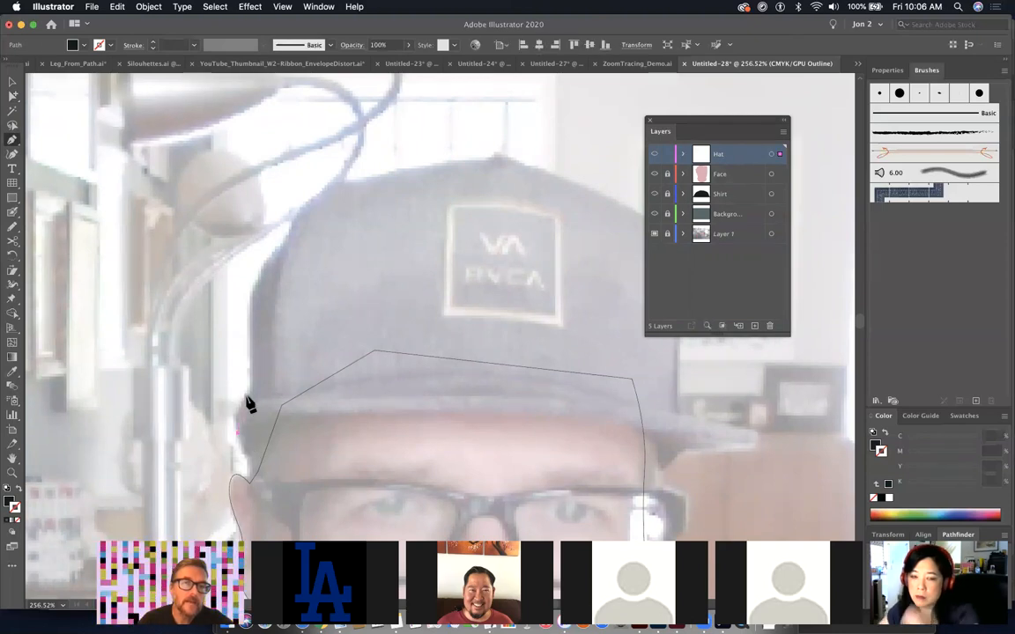
click(247, 399)
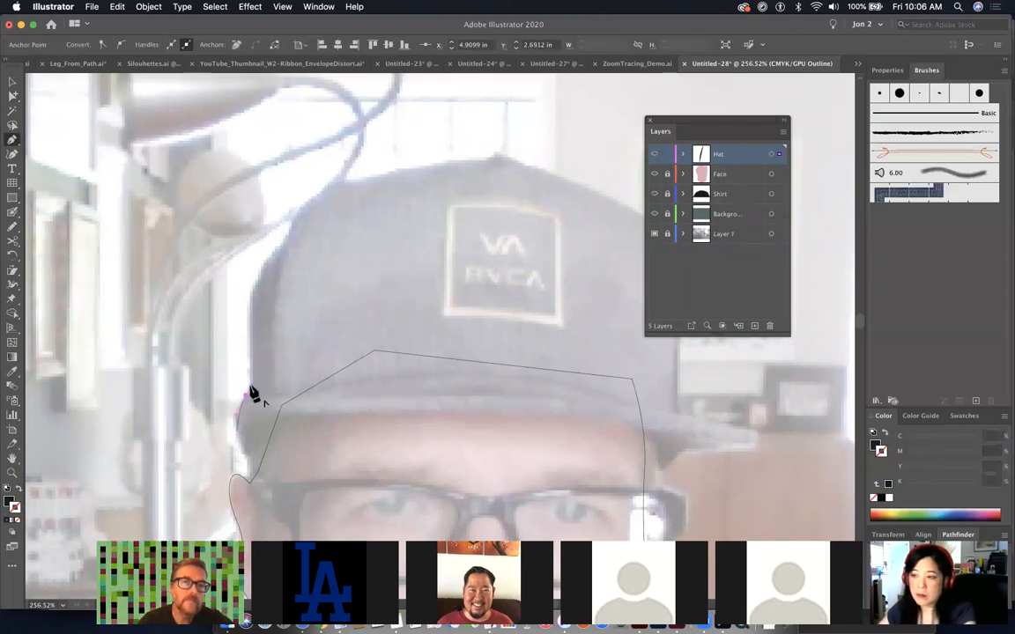
click(257, 298)
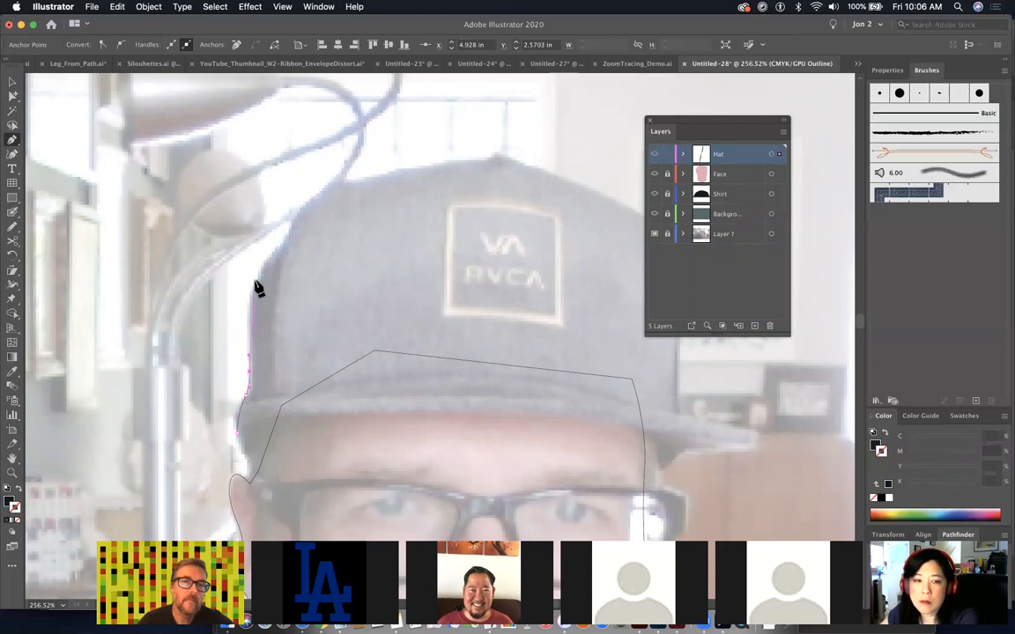
drag(258, 269, 287, 236)
drag(204, 243, 343, 238)
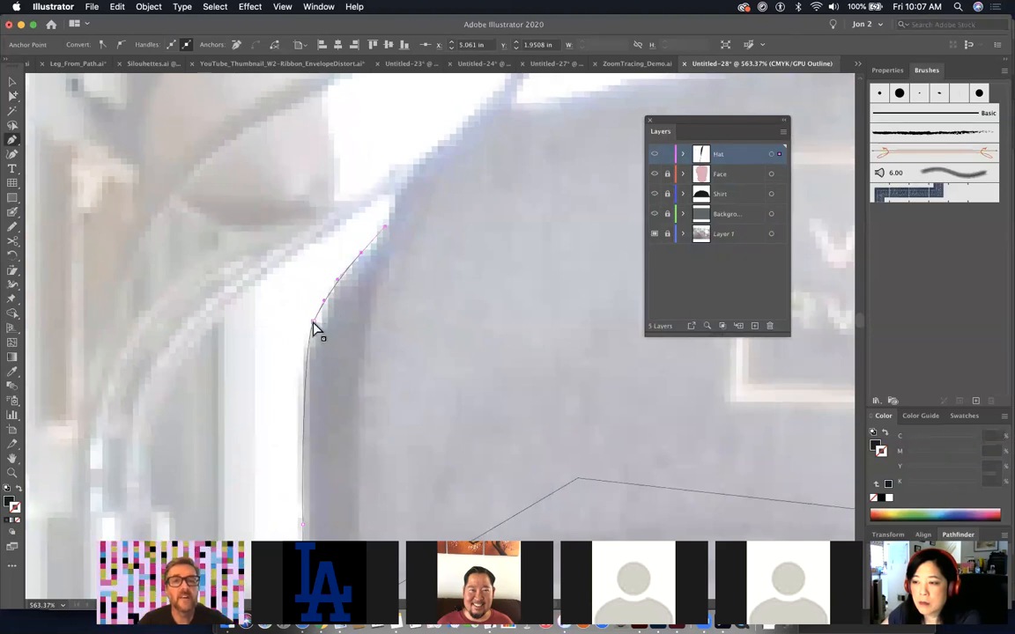
drag(313, 323, 317, 329)
drag(398, 199, 411, 165)
drag(501, 115, 528, 114)
- Continue the Pen path across the top of the crown, following the button bump and the start of the right-hand slope
drag(429, 334, 255, 544)
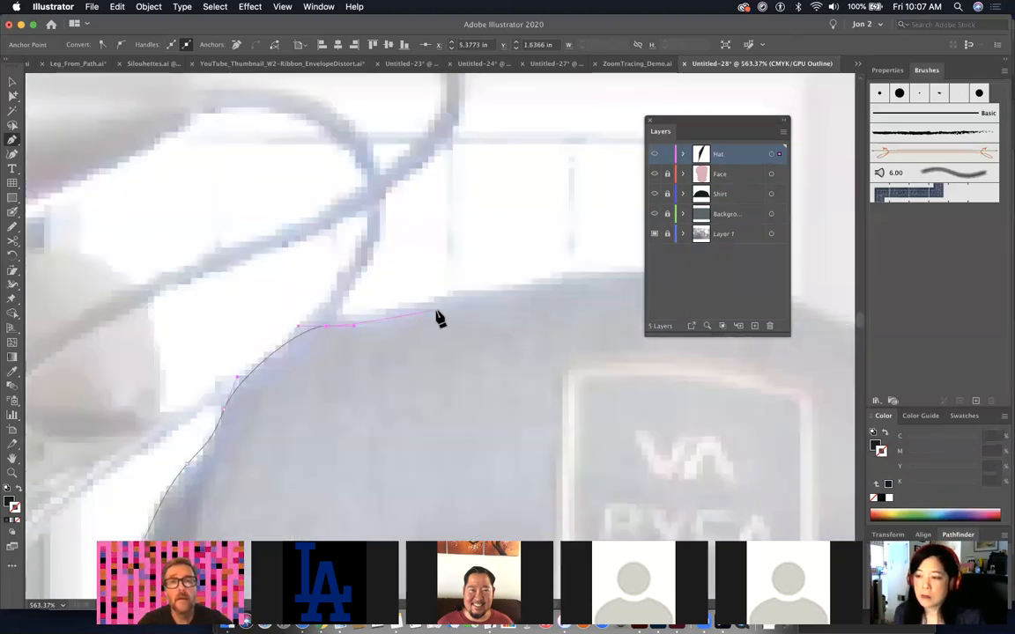
drag(436, 310, 475, 294)
drag(550, 326, 166, 299)
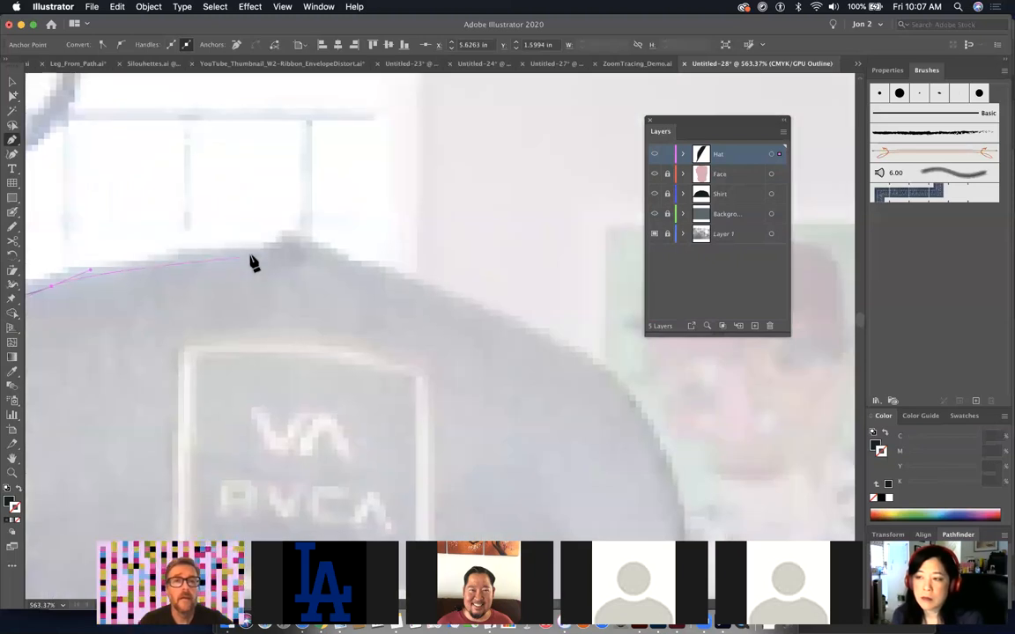
drag(236, 250, 312, 239)
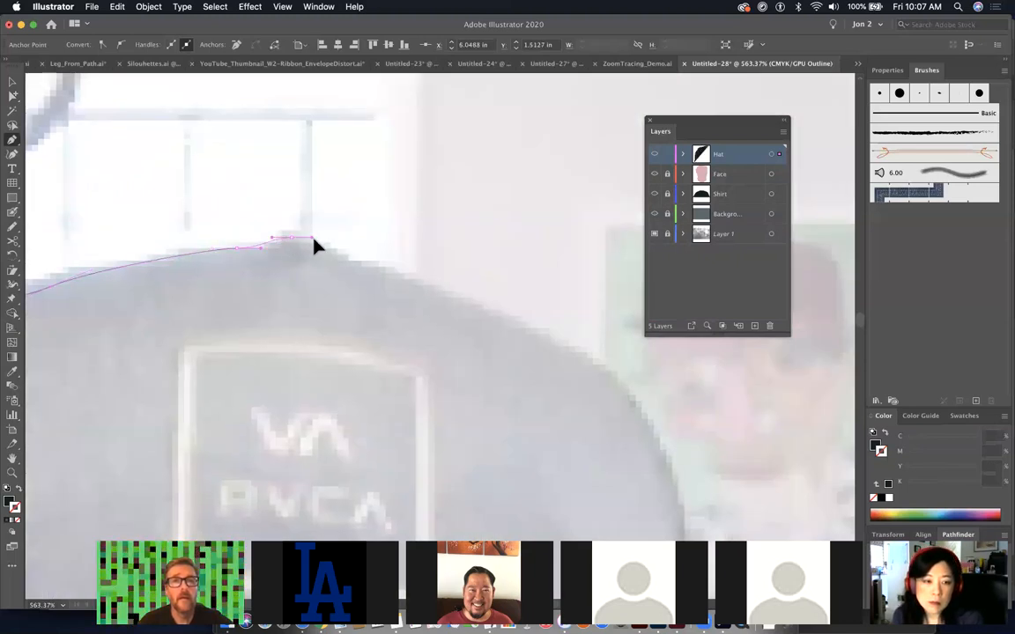
click(384, 271)
drag(412, 276, 428, 284)
- Extend the hat path around the crown's right curve and down its right side to the brim
drag(518, 326, 269, 130)
drag(369, 187, 403, 221)
drag(458, 354, 440, 150)
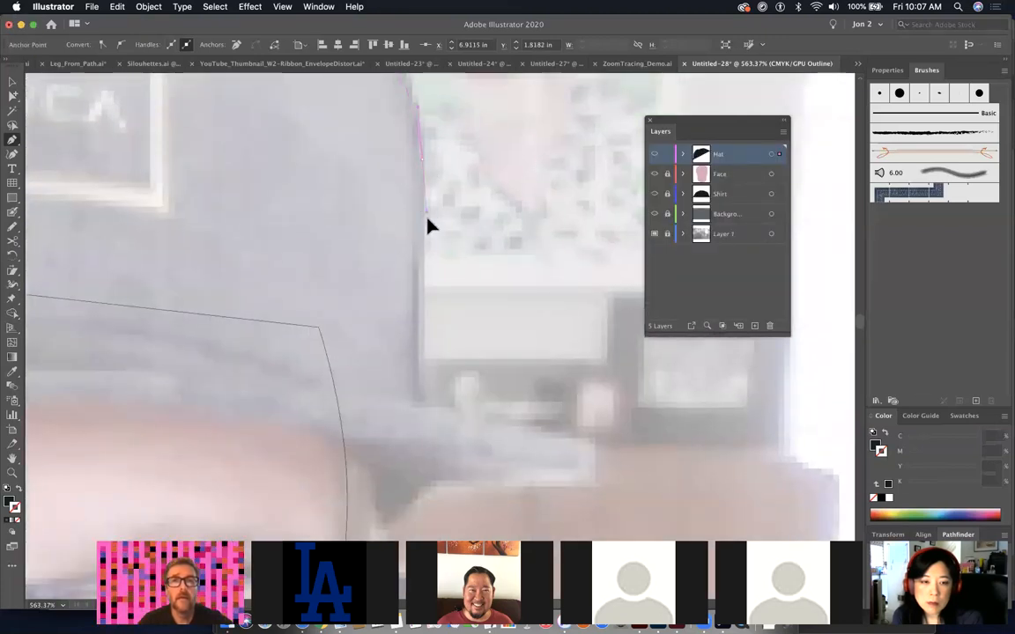
drag(421, 402, 430, 431)
- Make the last anchor a corner and trace around the brim's protruding right tip, returning along its lower edge
mouse_move(505, 422)
mouse_down()
mouse_move(308, 265)
mouse_move(278, 278)
mouse_move(352, 261)
mouse_move(294, 285)
mouse_move(344, 273)
mouse_move(341, 258)
mouse_up()
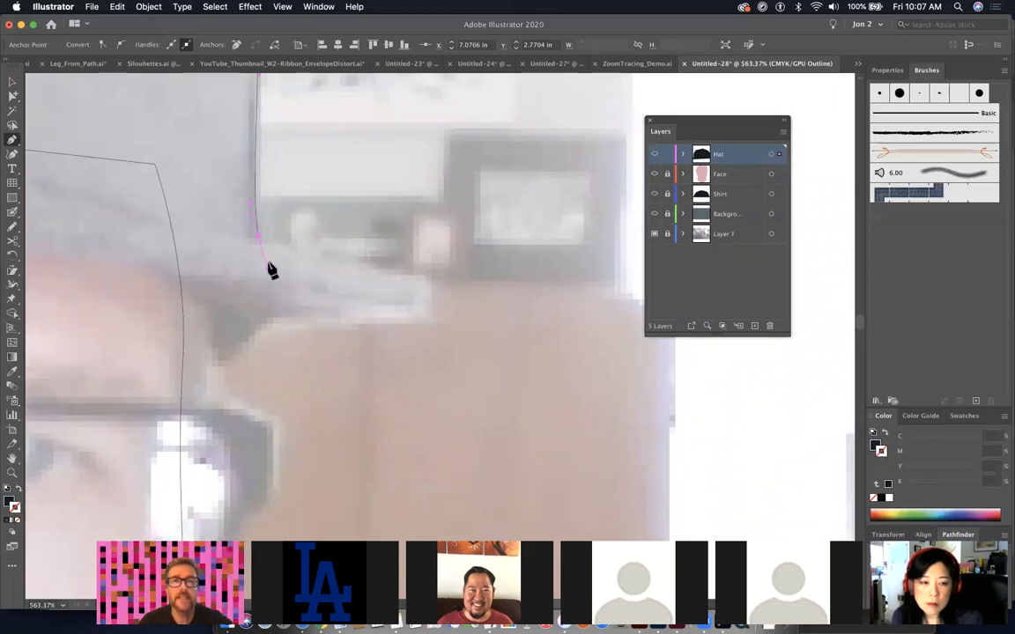
click(259, 236)
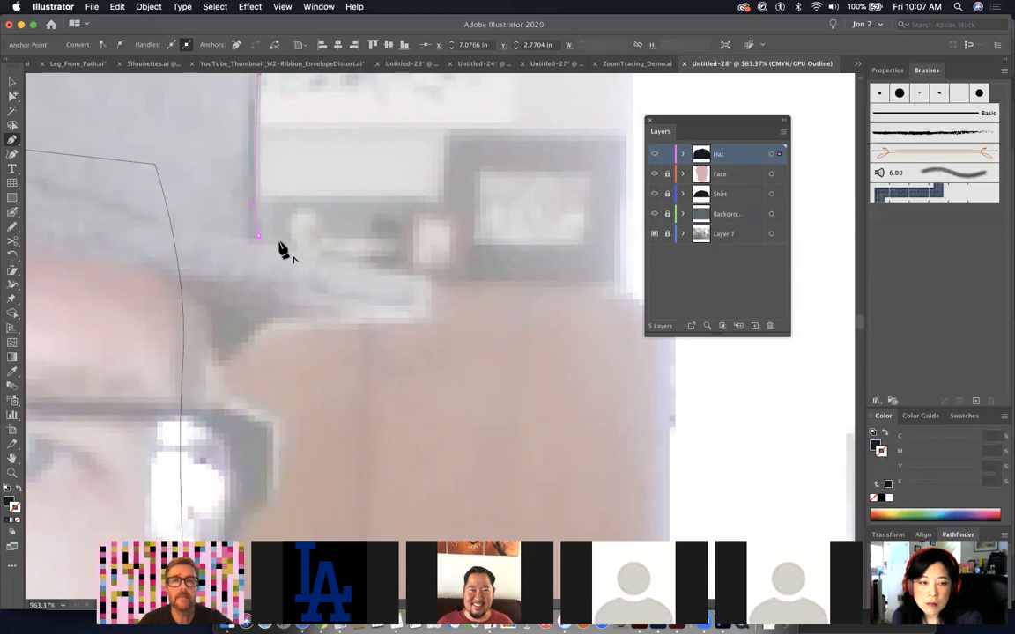
drag(321, 256, 352, 265)
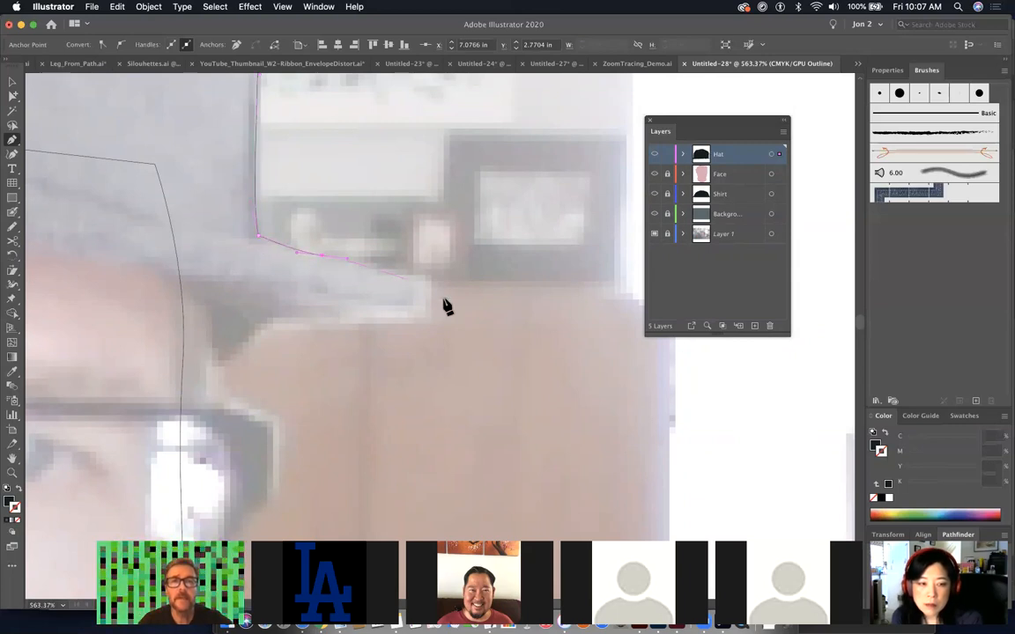
drag(431, 297, 303, 327)
click(253, 331)
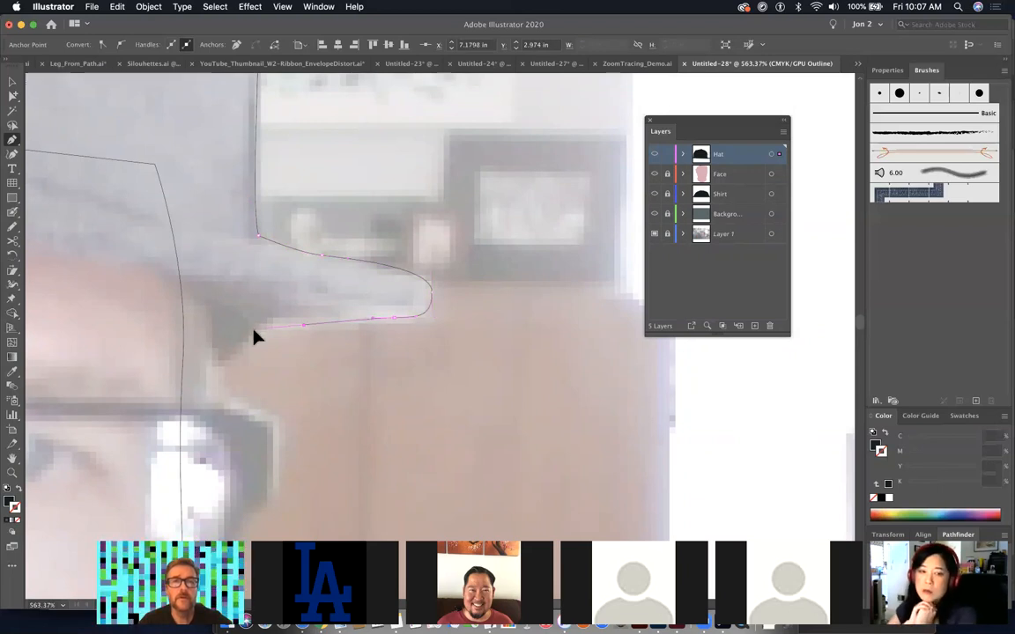
- Nudge the anchor points on the lower edge of the brim's tip to match the photo
drag(234, 286, 490, 343)
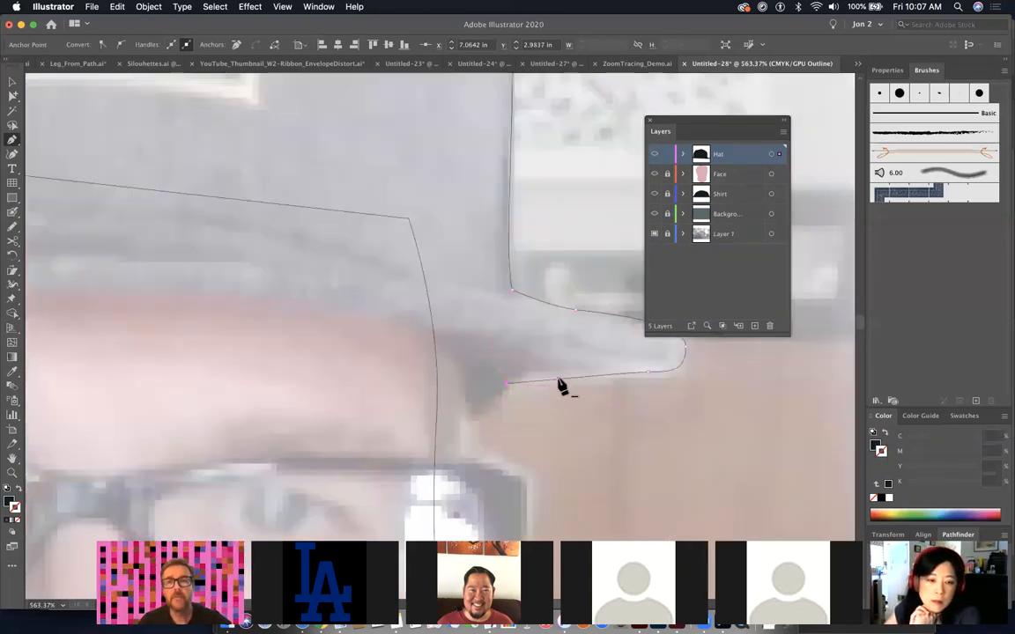
drag(649, 373, 649, 377)
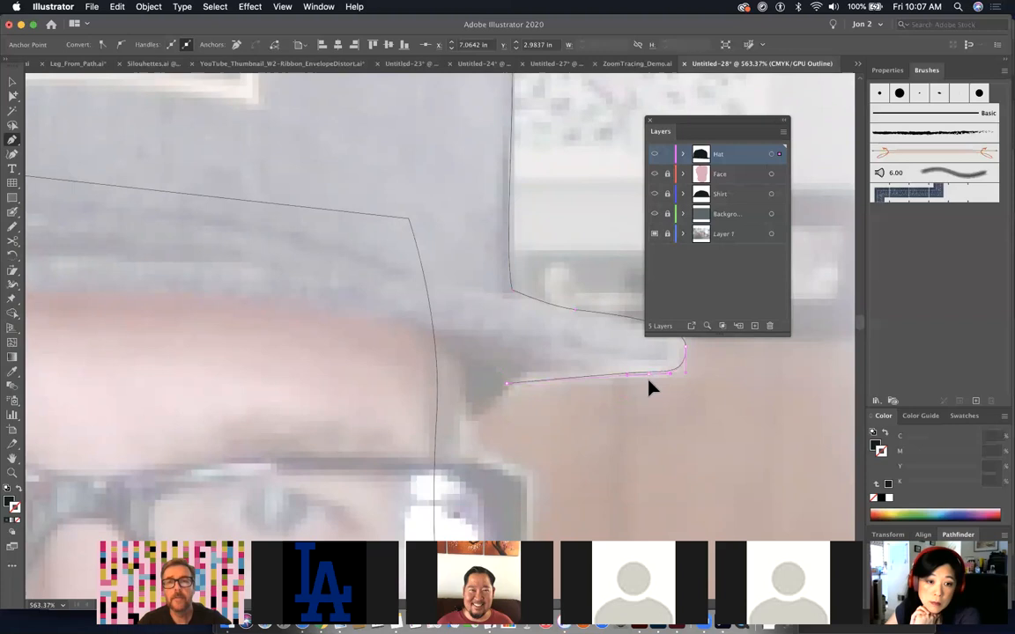
drag(510, 392, 509, 388)
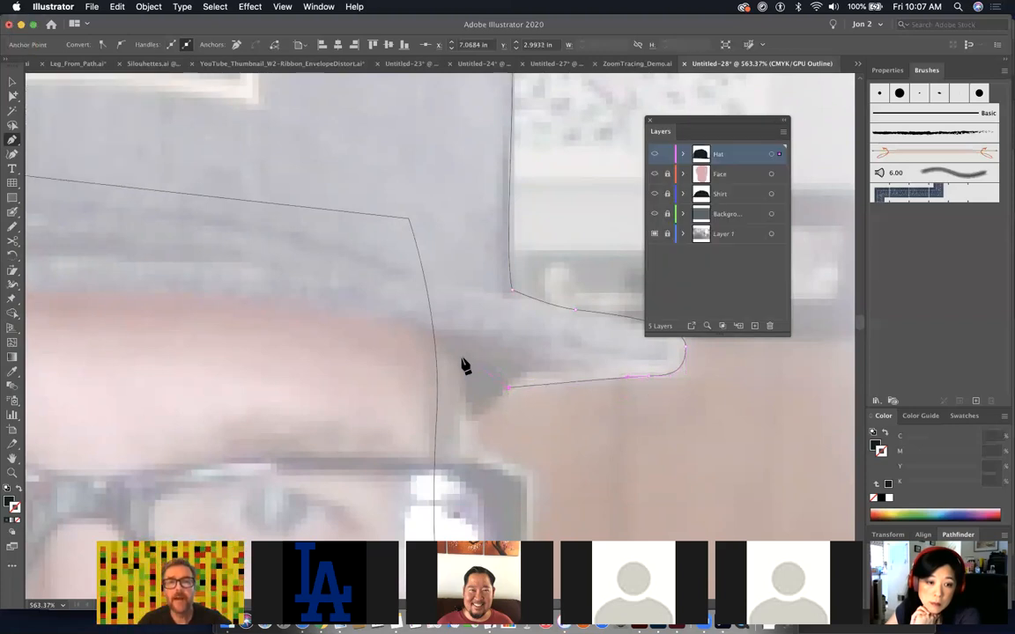
- Trace the underside of the brim across the forehead to its left end and close the hat path
drag(440, 351, 411, 332)
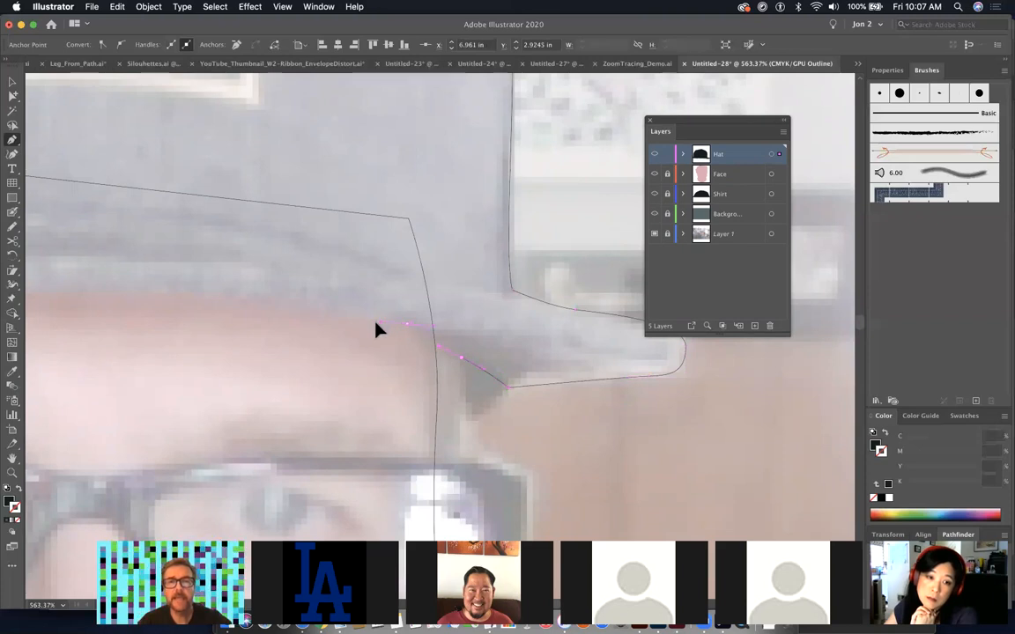
drag(346, 372, 634, 450)
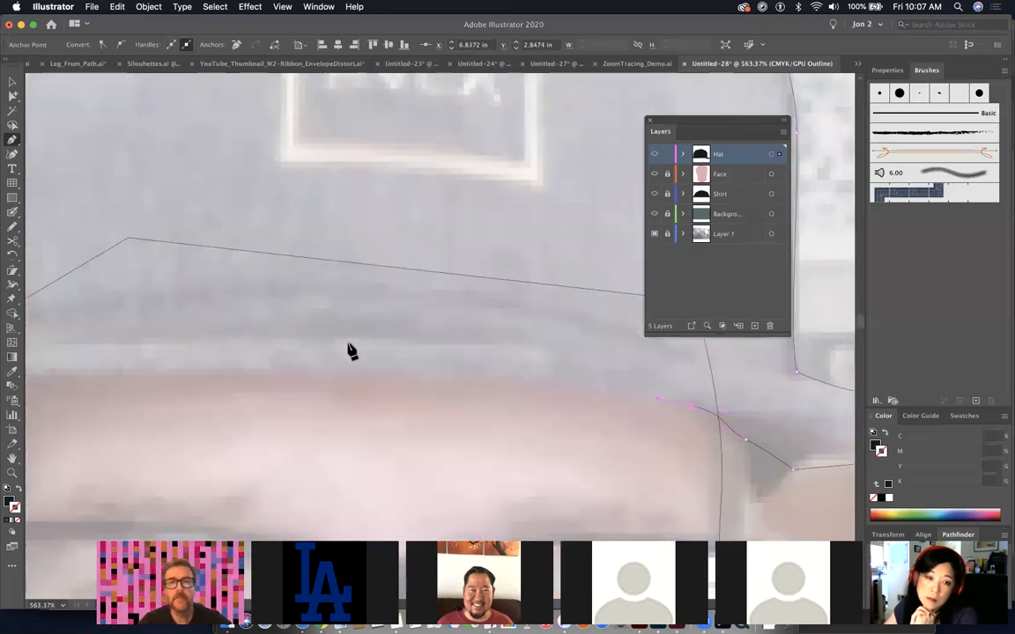
drag(402, 317, 396, 319)
key(super+minus)
key(super+minus)
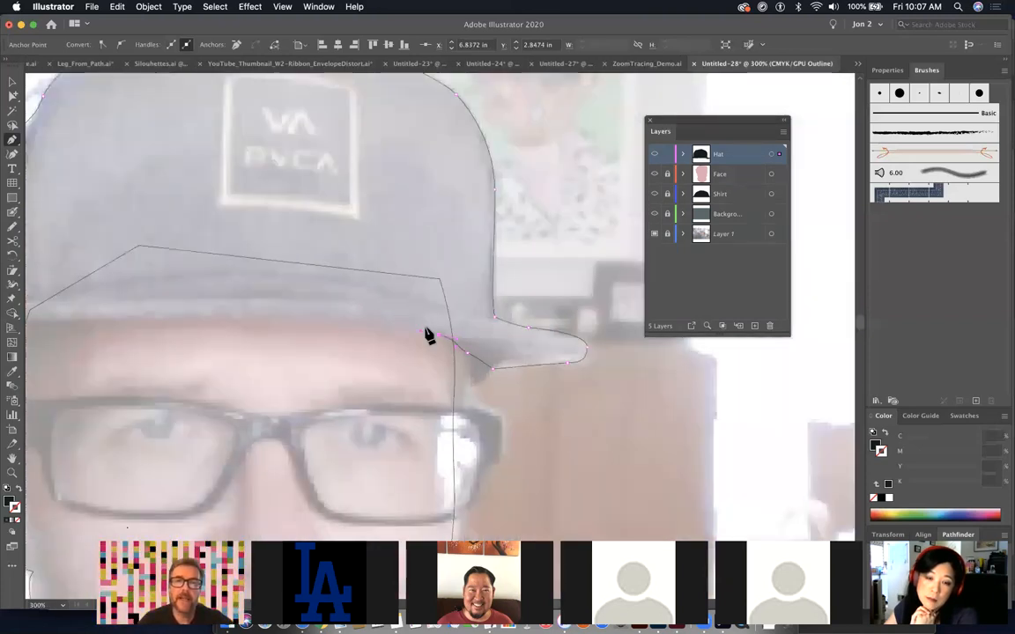
drag(459, 361, 607, 372)
drag(384, 332, 381, 331)
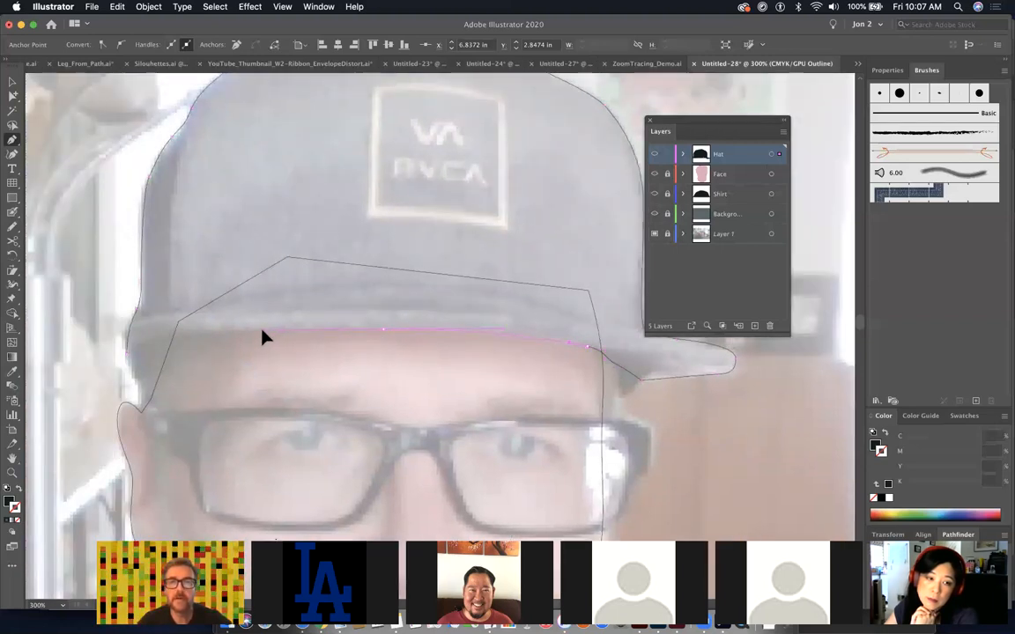
drag(226, 337, 195, 363)
drag(421, 315, 225, 373)
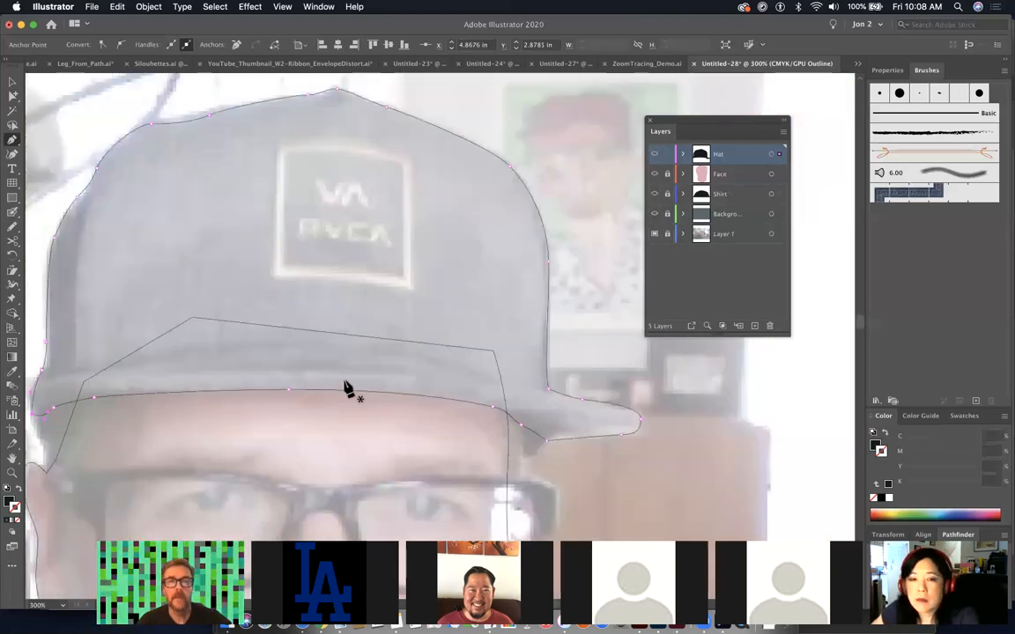
- Fill the hat shape with a blue-grey sampled by Eyedropper from the hat in the photo, and return to Preview
click(14, 371)
click(209, 297)
click(210, 237)
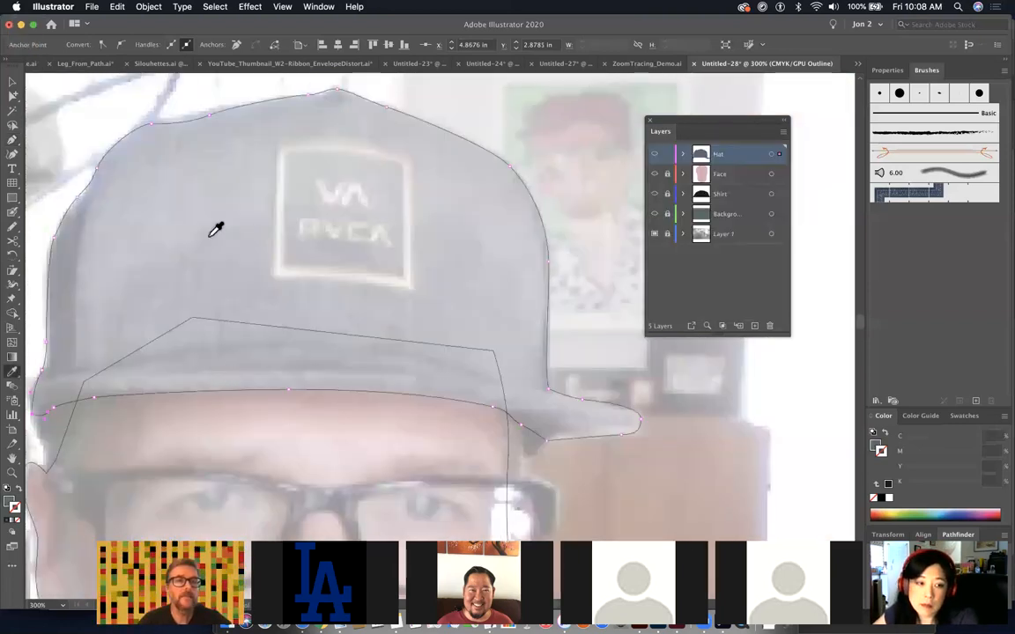
key(super+y)
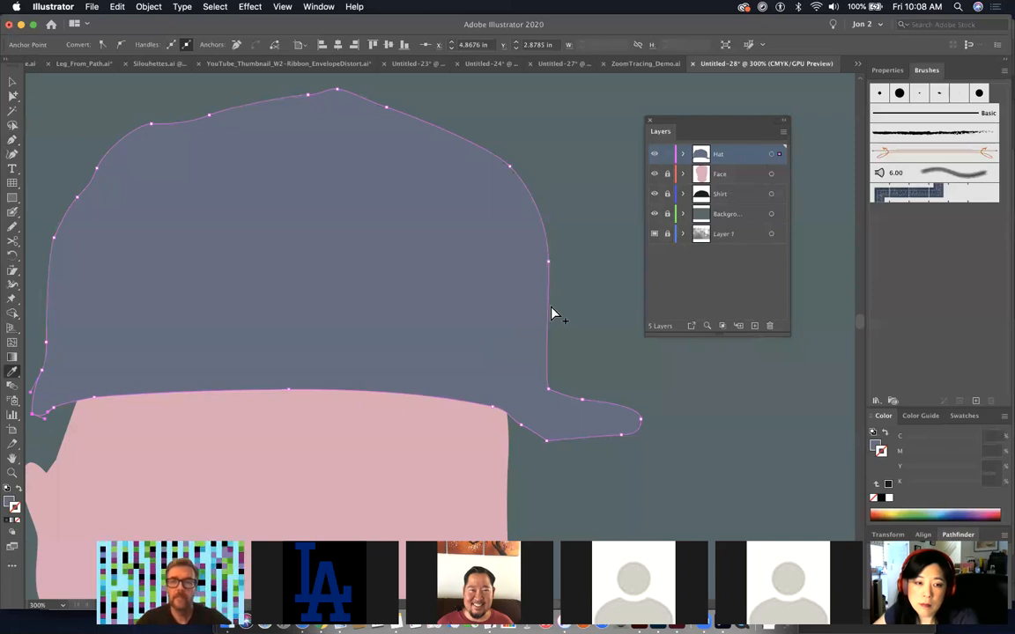
- Deselect the hat and examine it with the face, shirt and background across the whole artboard
key(super+minus)
key(super+minus)
key(super+minus)
key(super+minus)
key(super+minus)
drag(605, 345, 479, 324)
key(super+shift+a)
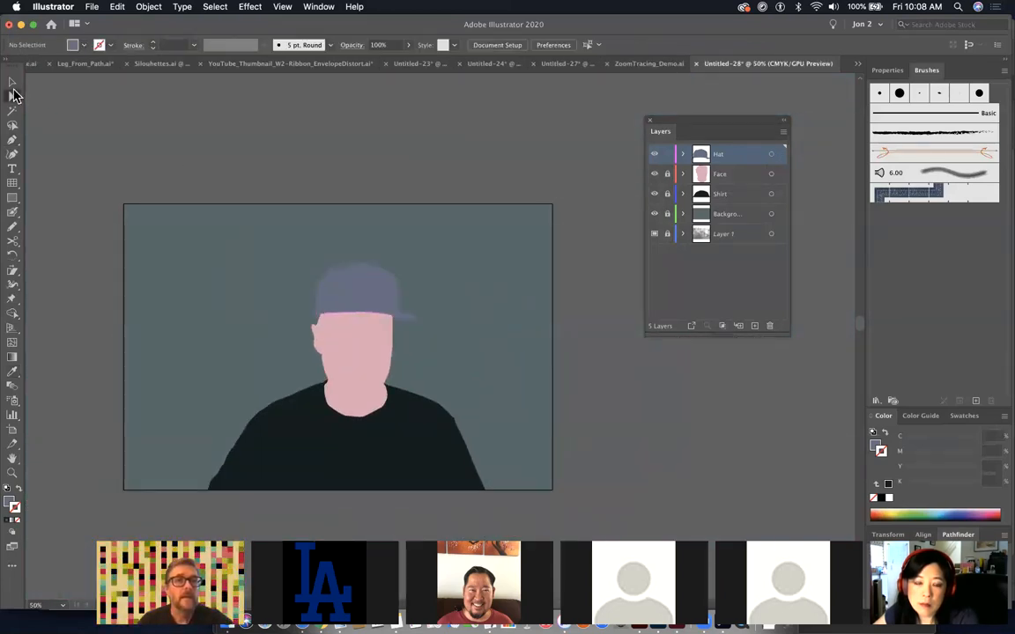
click(13, 93)
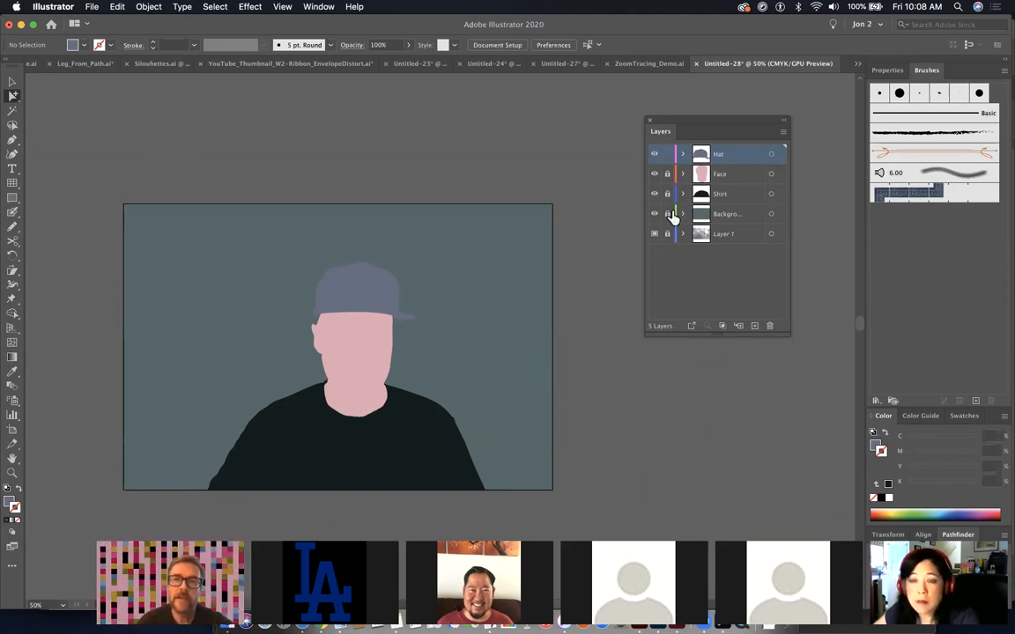
- Compare the traced outlines with the template photo in outline view, and make the Background layer active
key(super+y)
drag(261, 295, 477, 336)
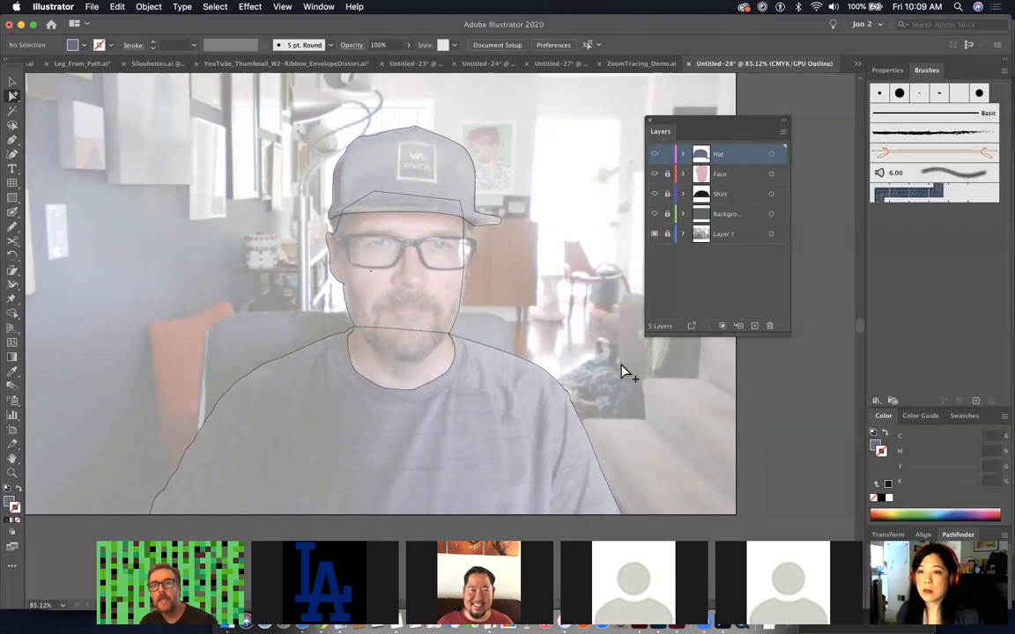
click(738, 234)
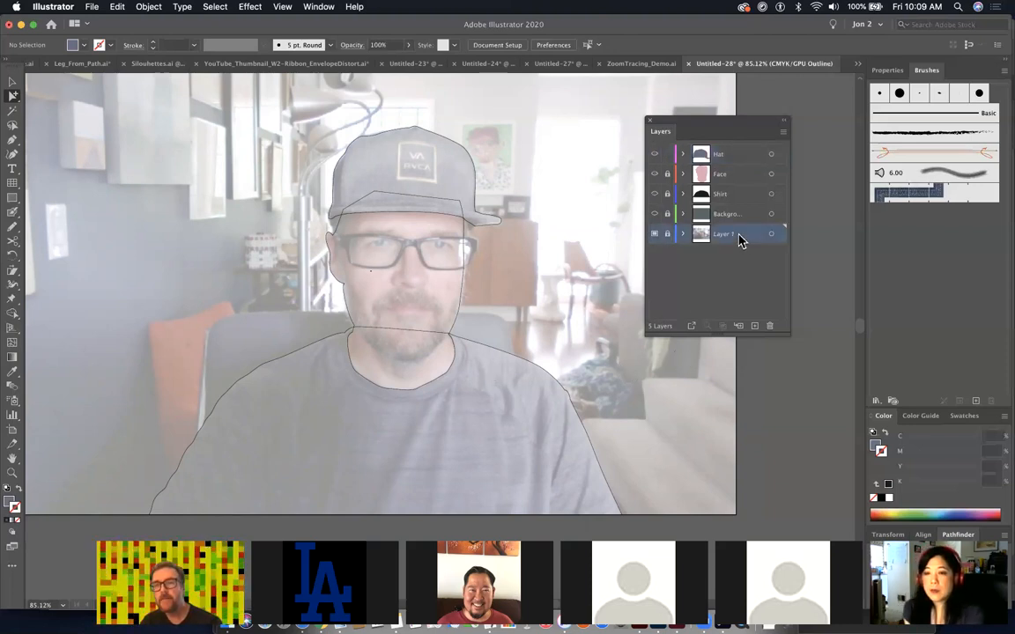
click(738, 218)
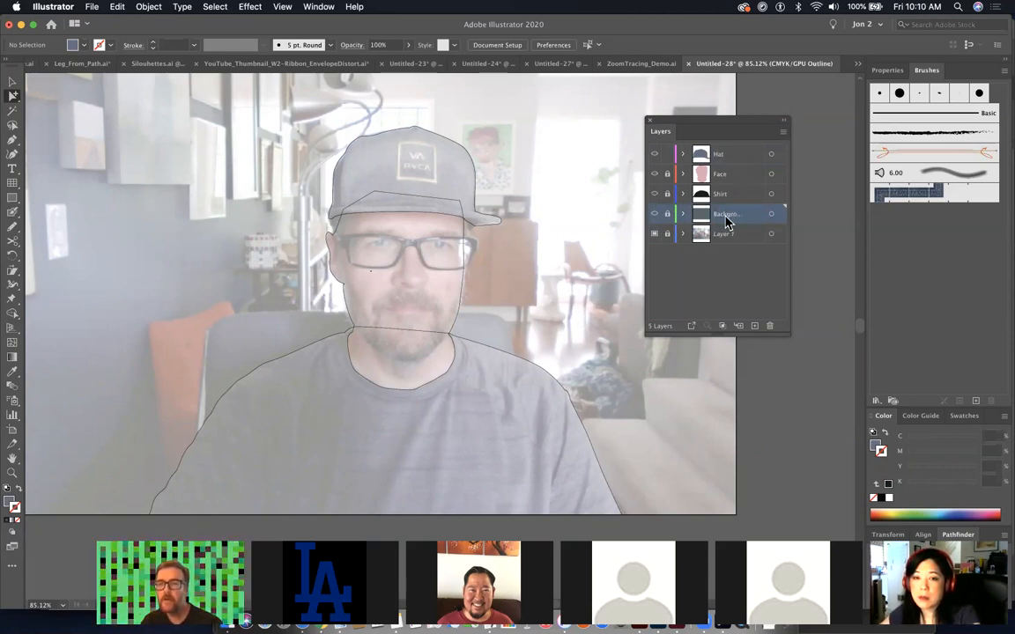
- Hide the Background layer to view the filled shapes over the photo in Preview, and show the layer again
click(654, 221)
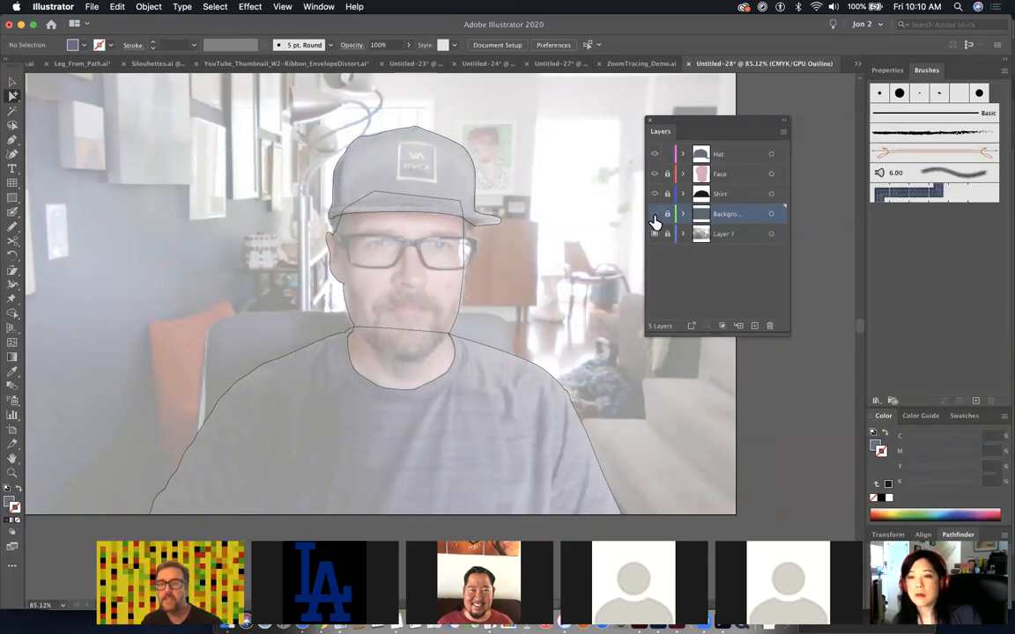
key(super+y)
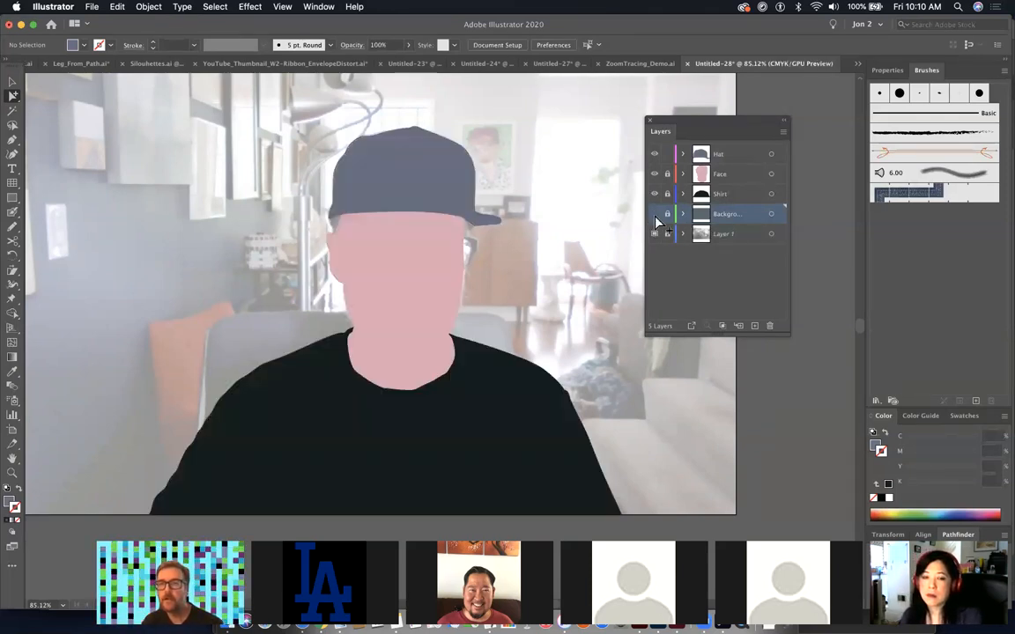
click(654, 233)
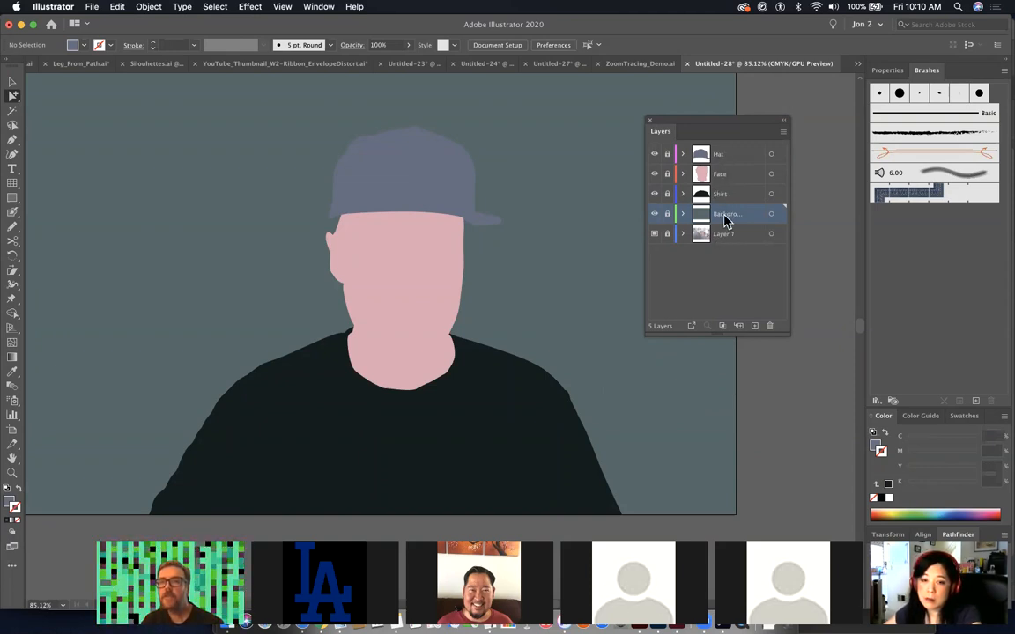
- Unlock the Hat layer, create a sublayer inside it, and widen the layer list to show full names
click(721, 155)
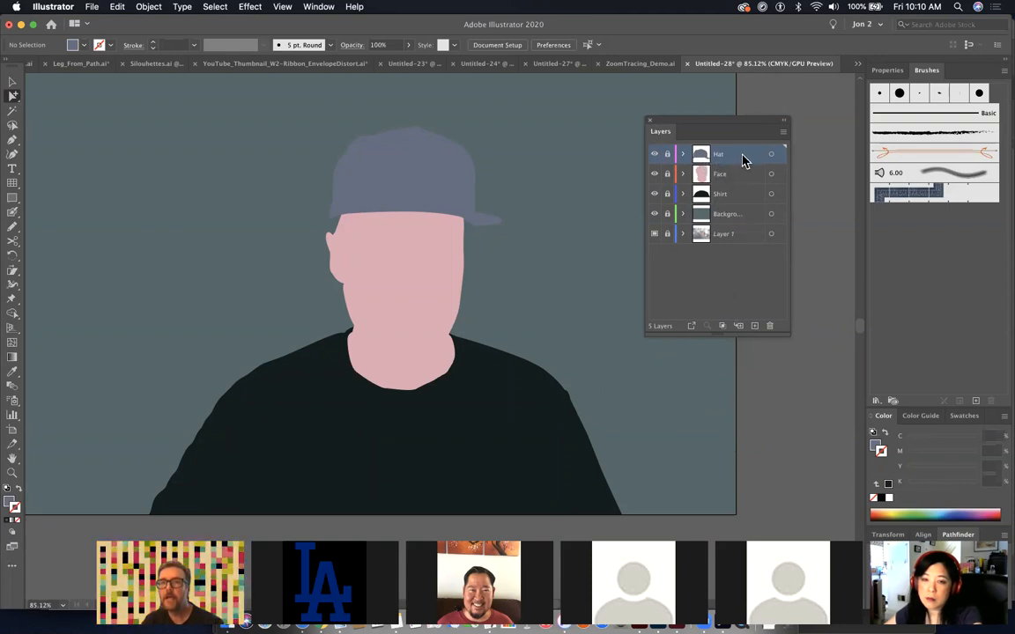
click(739, 326)
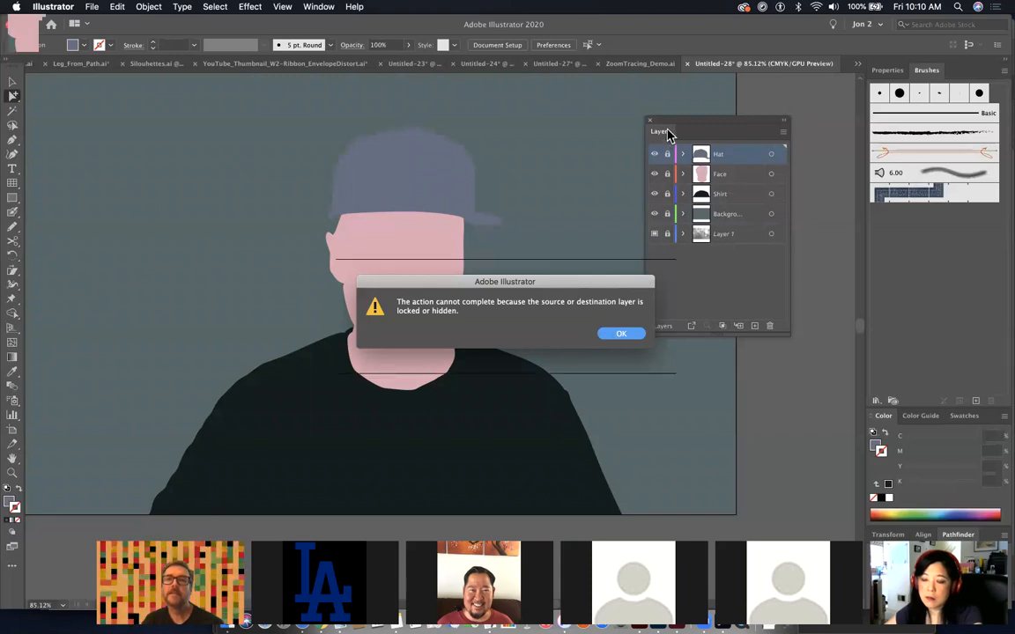
key(Return)
click(667, 154)
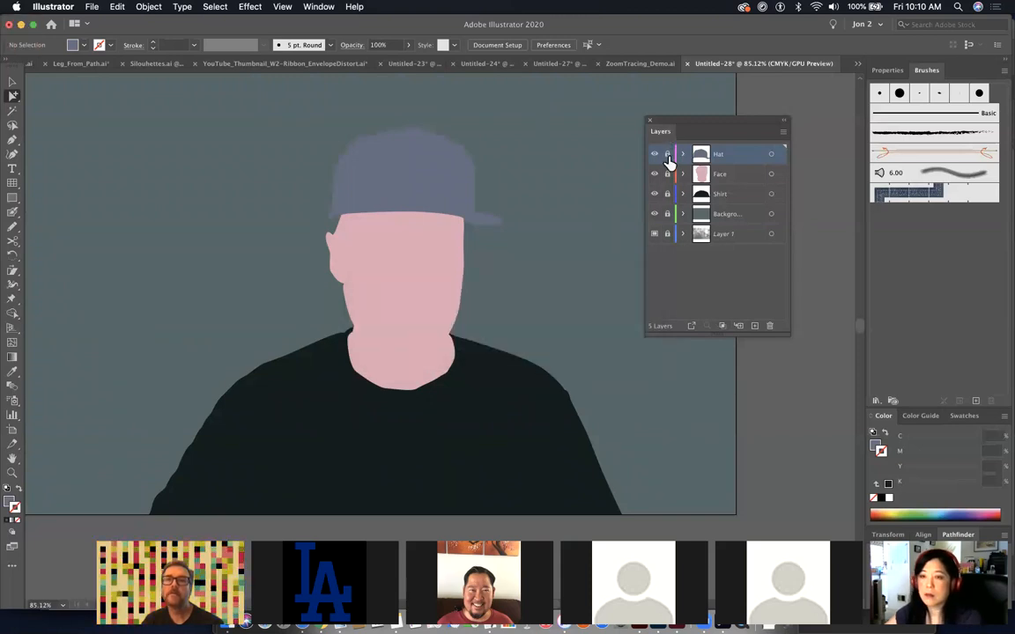
click(739, 326)
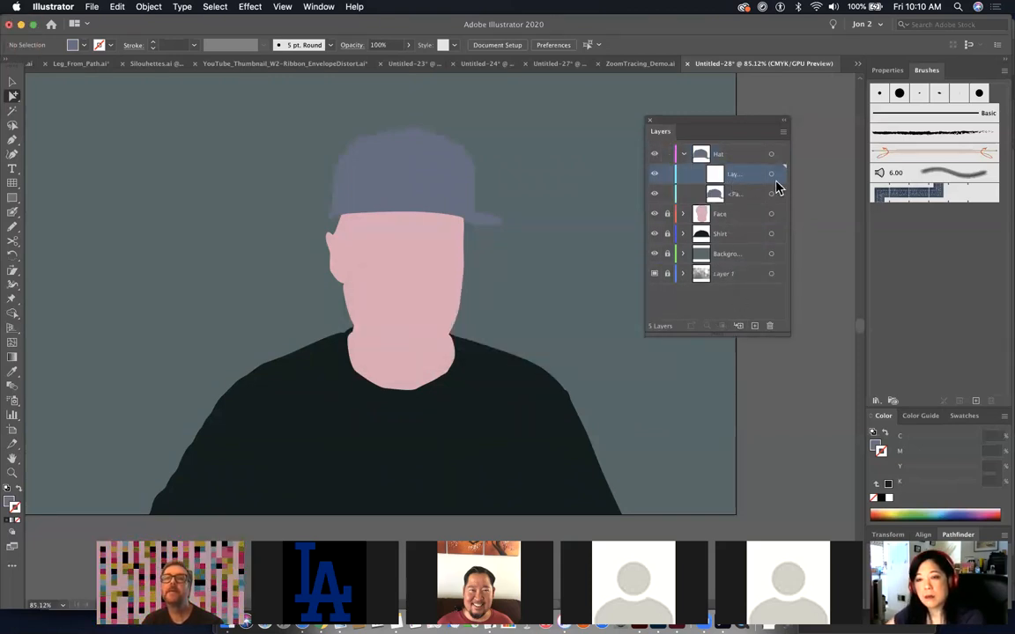
drag(790, 334, 885, 339)
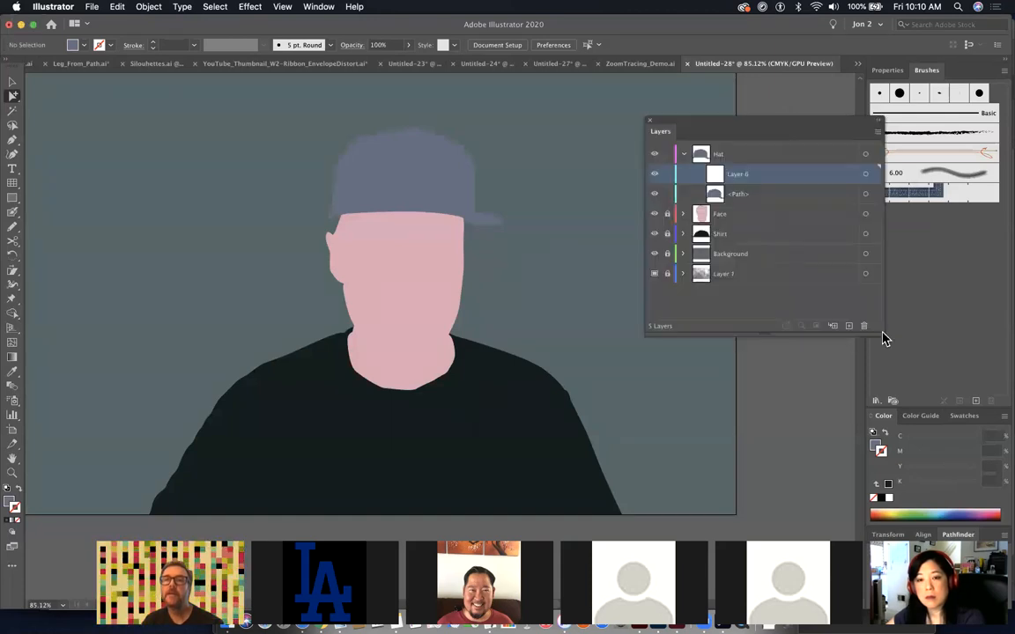
- Rename the new sublayer inside the Hat layer as Hat Detail
double_click(740, 174)
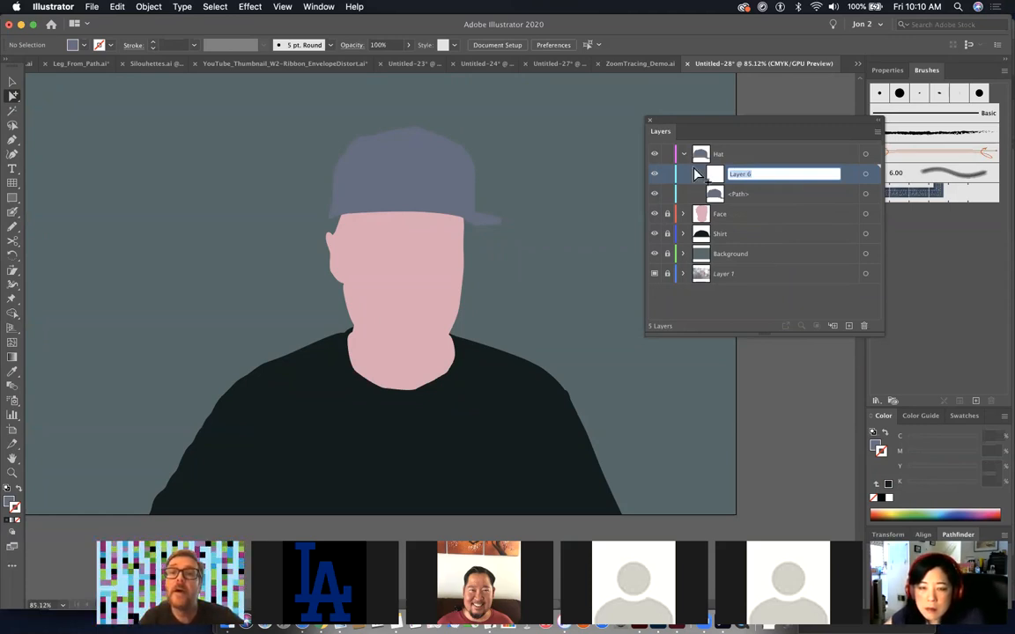
text(Hat De)
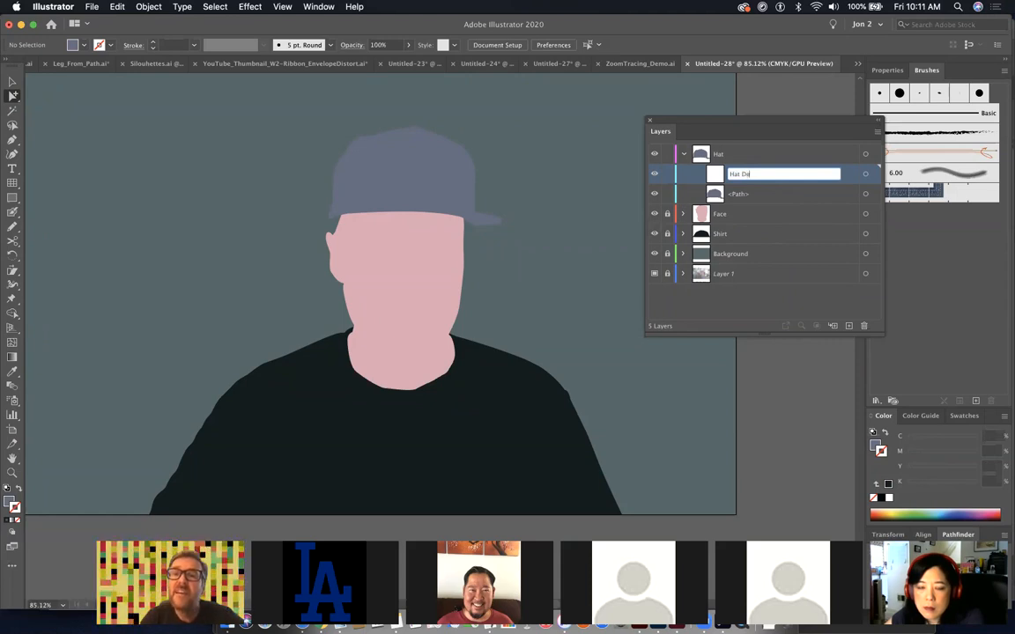
text(tail)
key(Return)
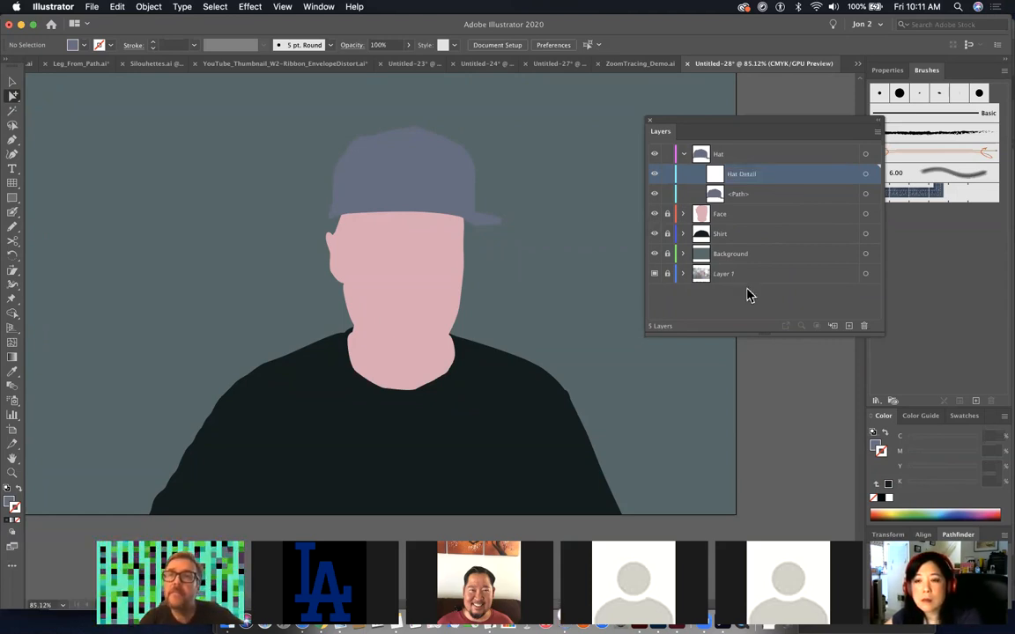
- Examine how Hat Detail and the hat path are nested in the Hat layer, and leave the layer collapsed
click(683, 158)
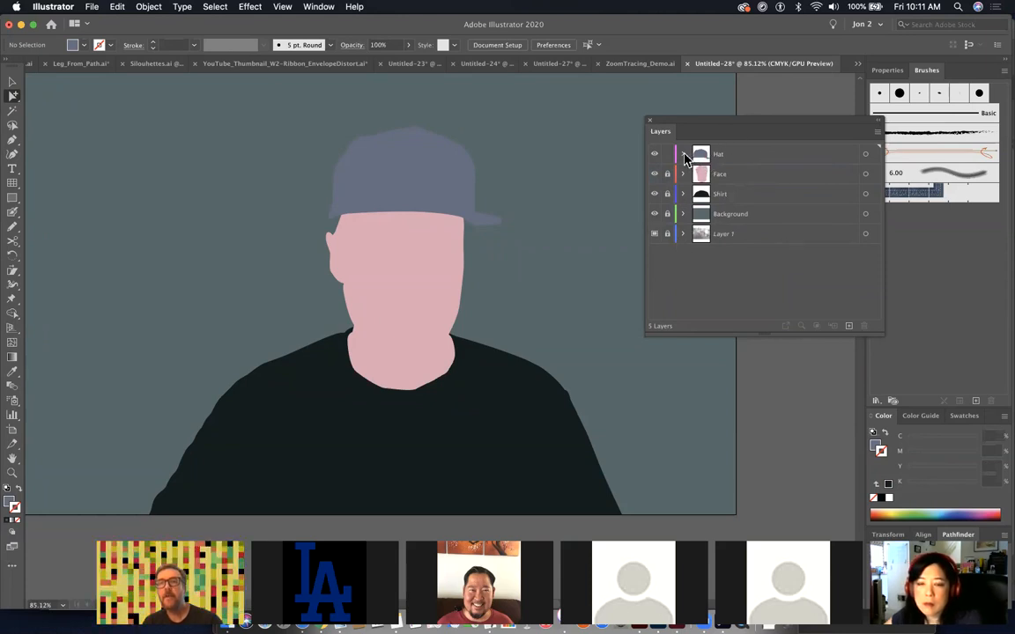
click(716, 158)
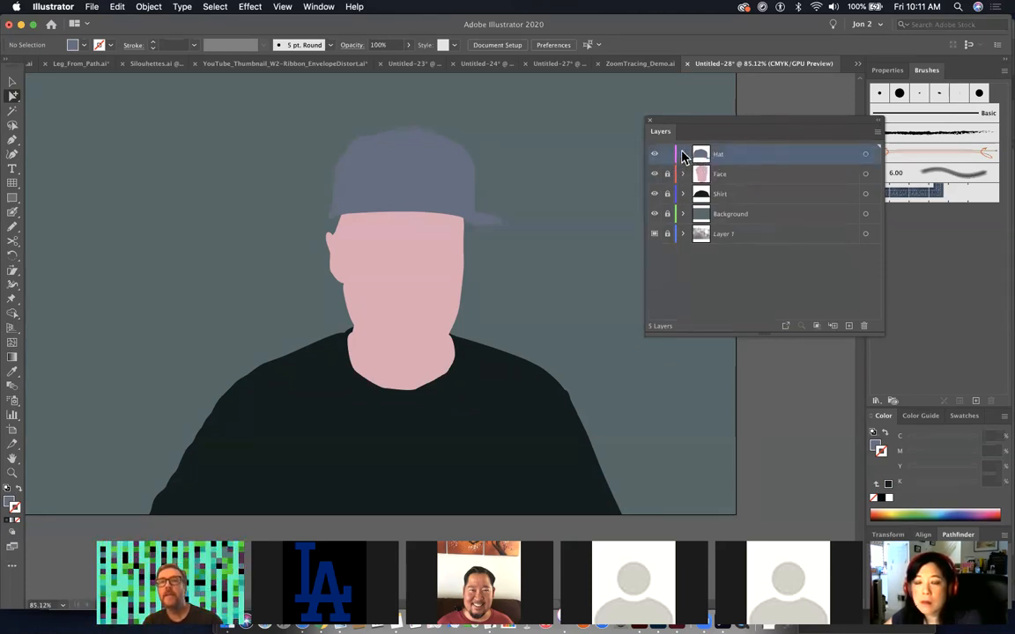
click(684, 156)
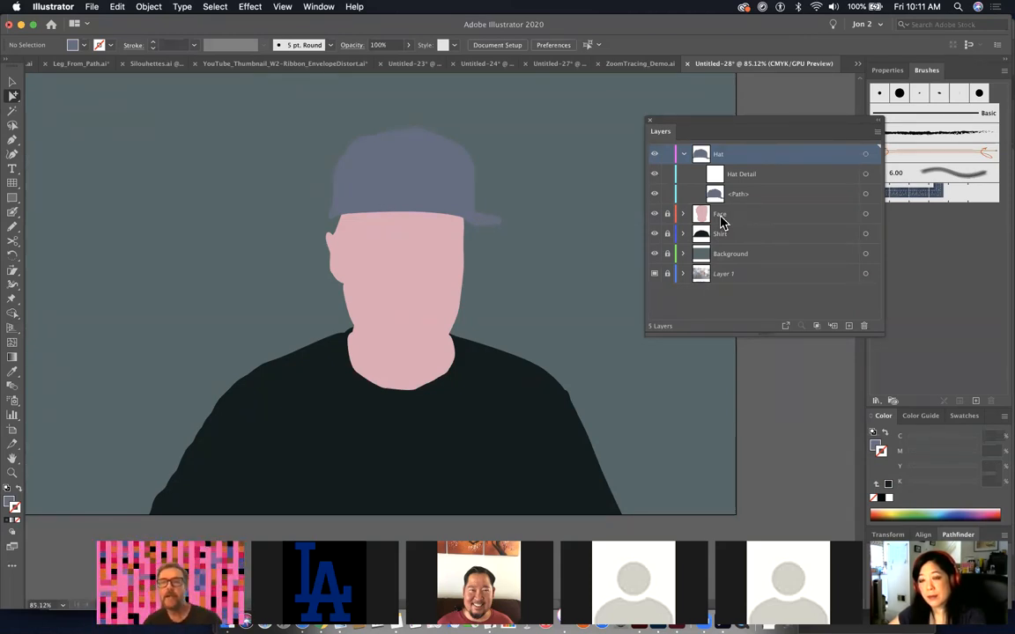
click(683, 155)
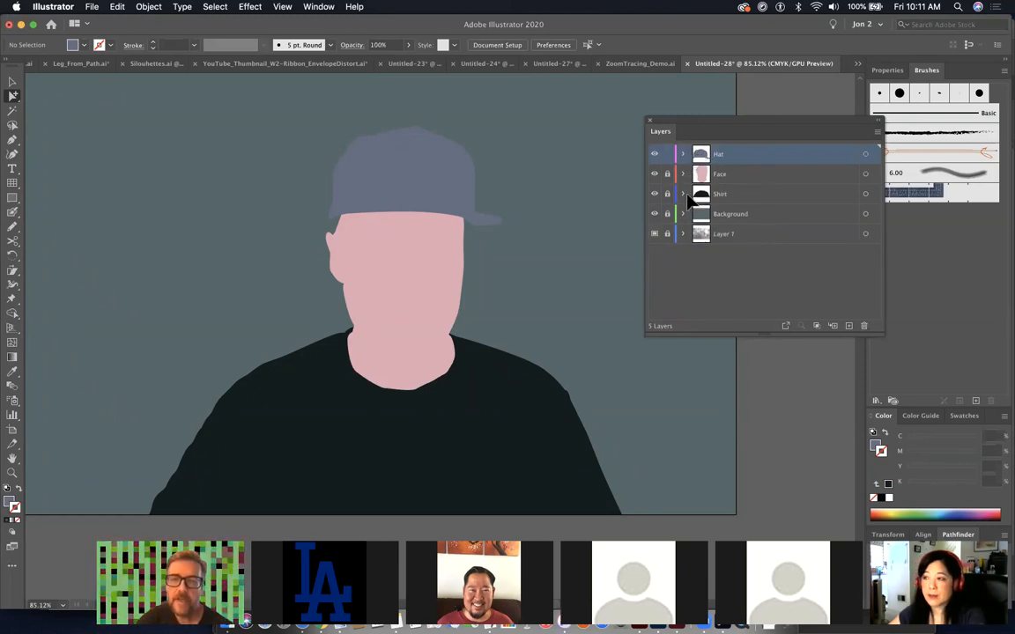
- Show the artwork in outline view over the template photo and make the Hat Detail sublayer active
key(super+y)
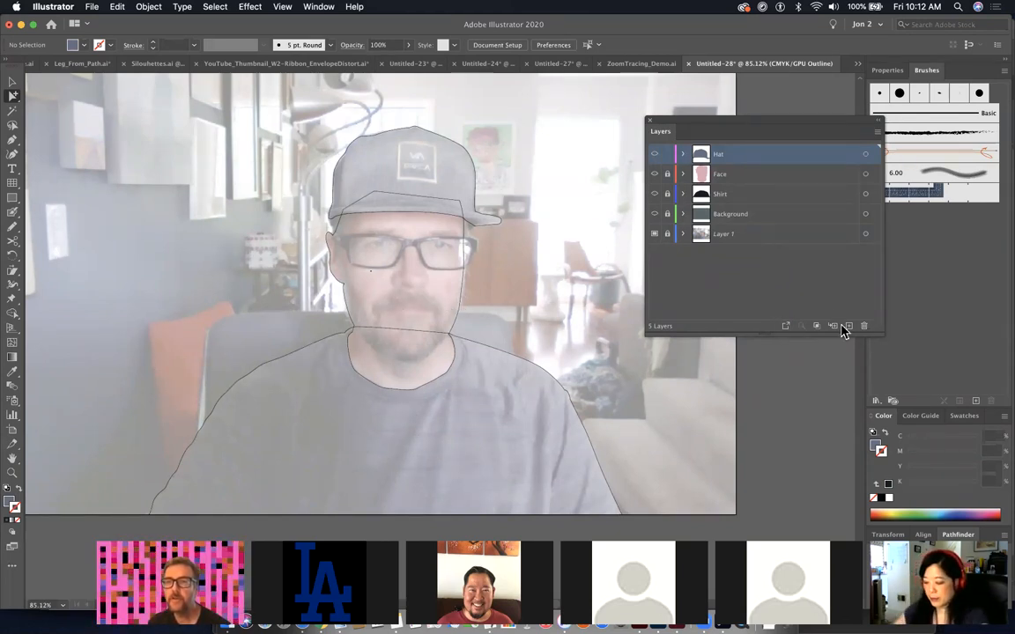
click(683, 155)
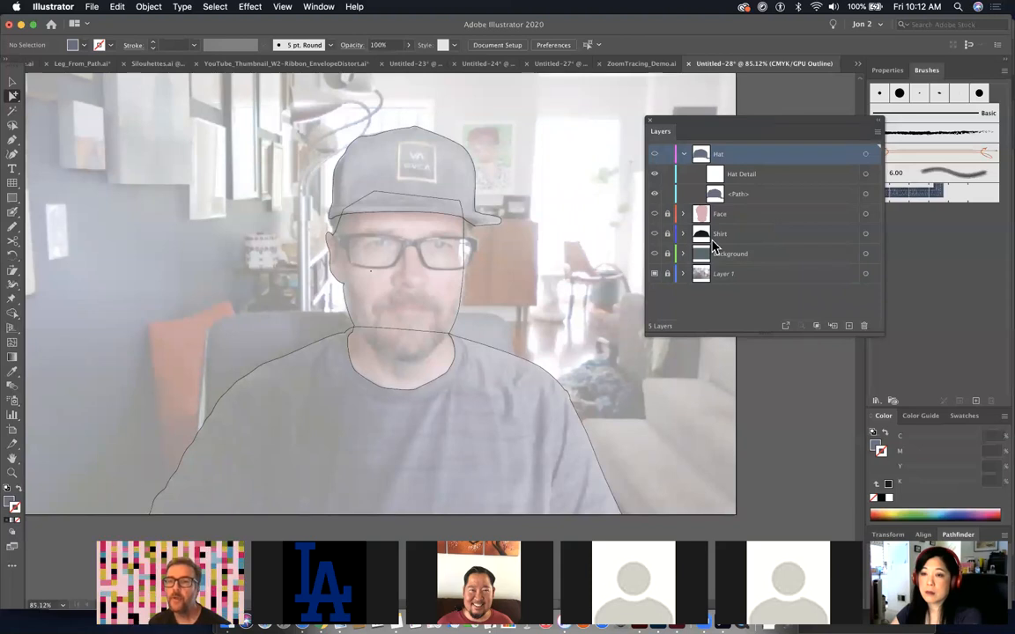
click(745, 179)
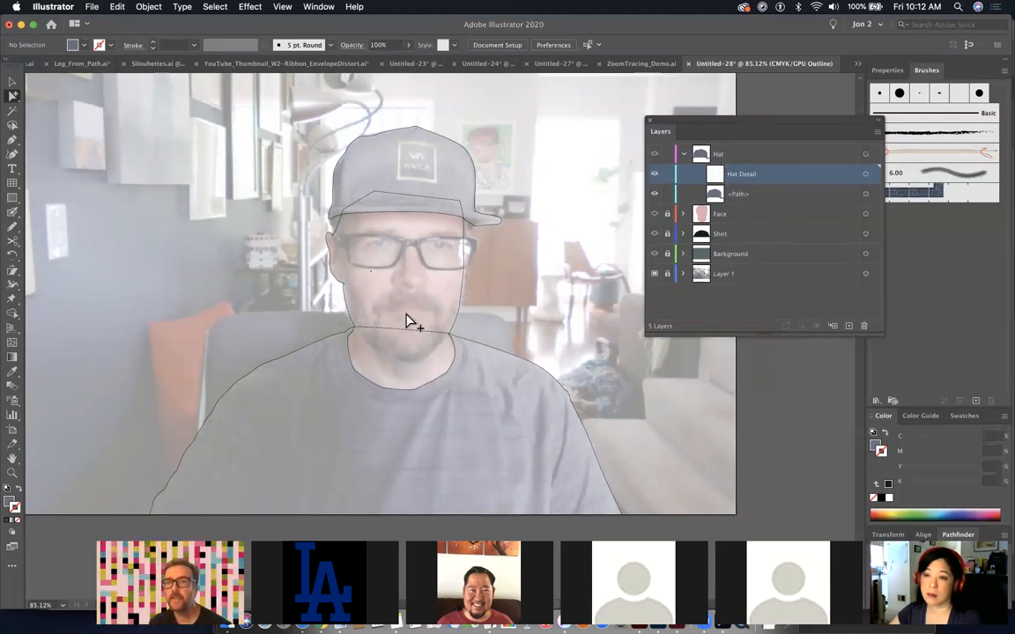
- Unlock the Face layer and create a sublayer named Eyes inside it
click(774, 216)
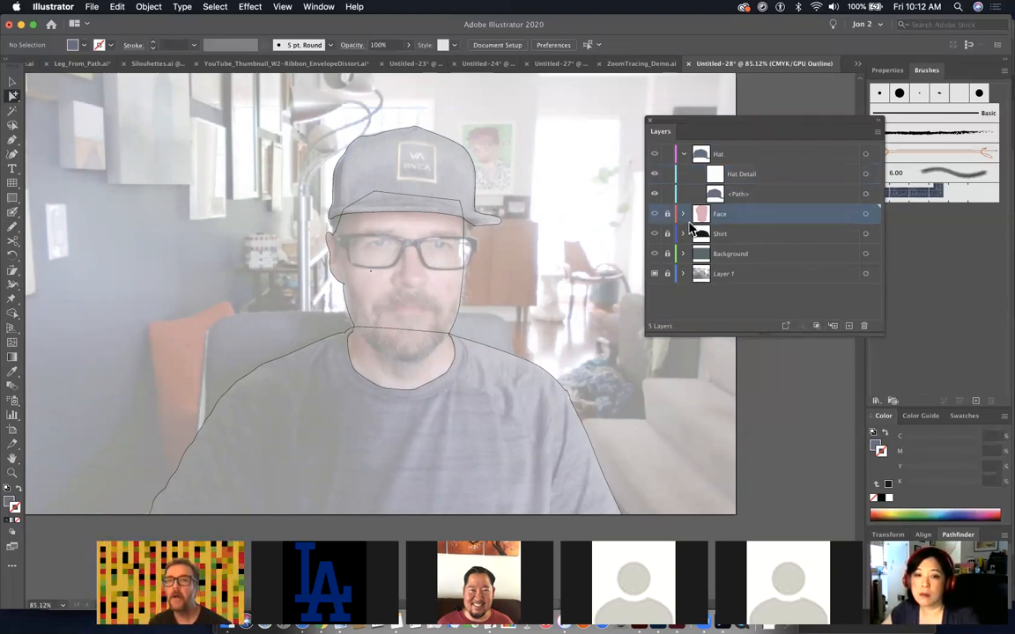
click(834, 327)
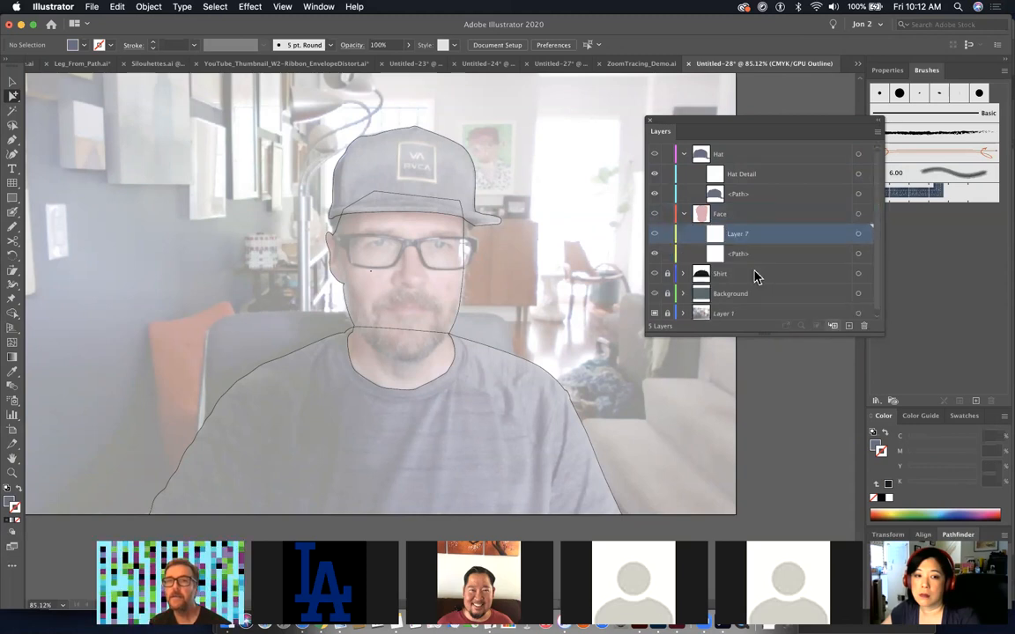
double_click(736, 234)
text(Eyes)
key(Return)
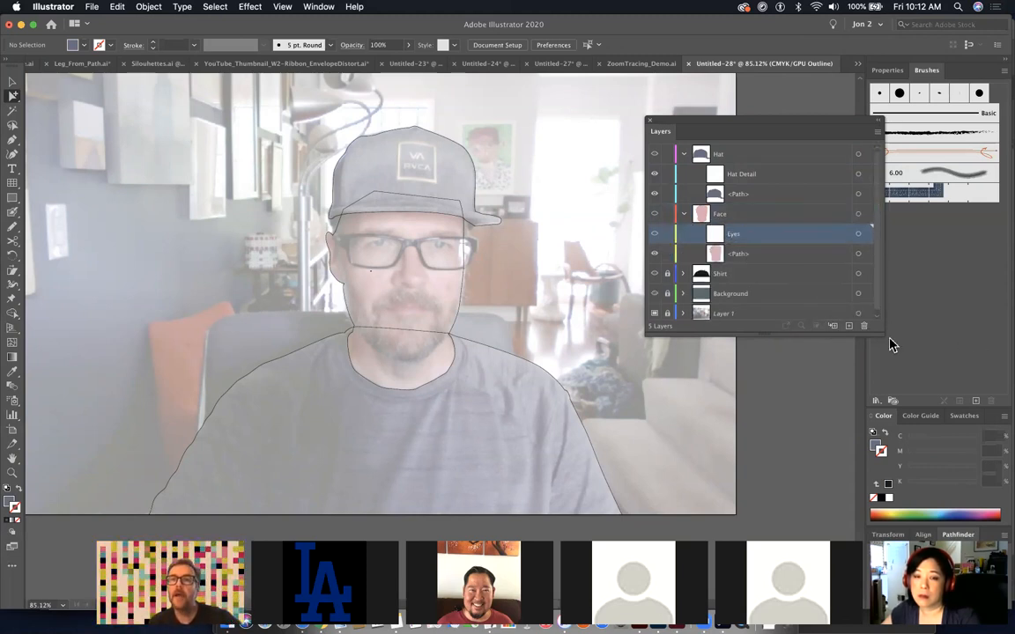
- Add another sublayer named Beard above Eyes in the Face layer
click(834, 327)
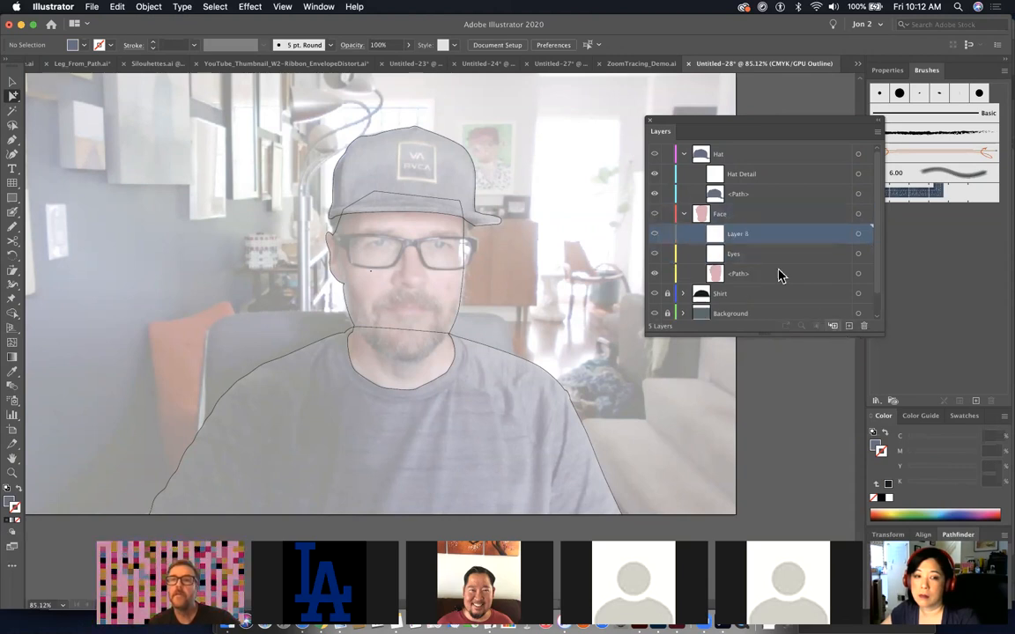
double_click(737, 234)
text(Beard)
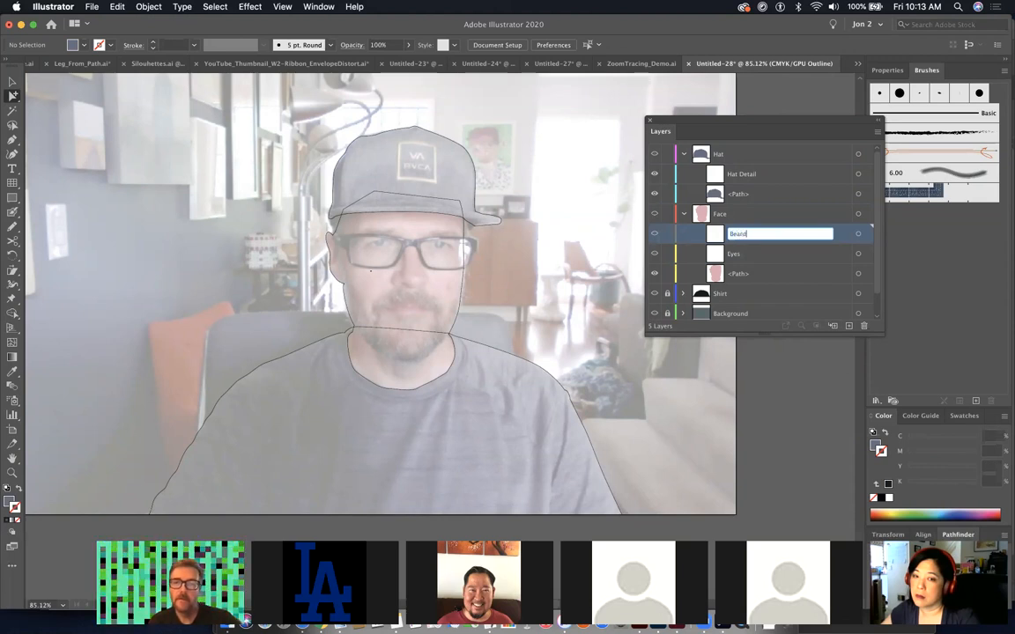
key(Return)
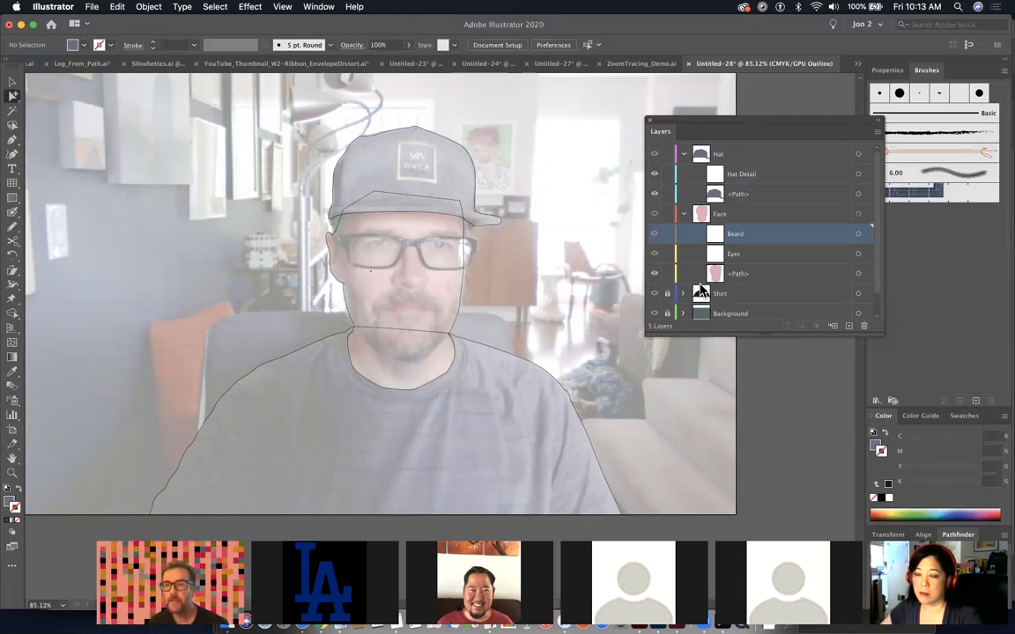
- Collapse the Hat and Face layers, and add a new layer named Facial Features above Hat
click(683, 154)
click(683, 175)
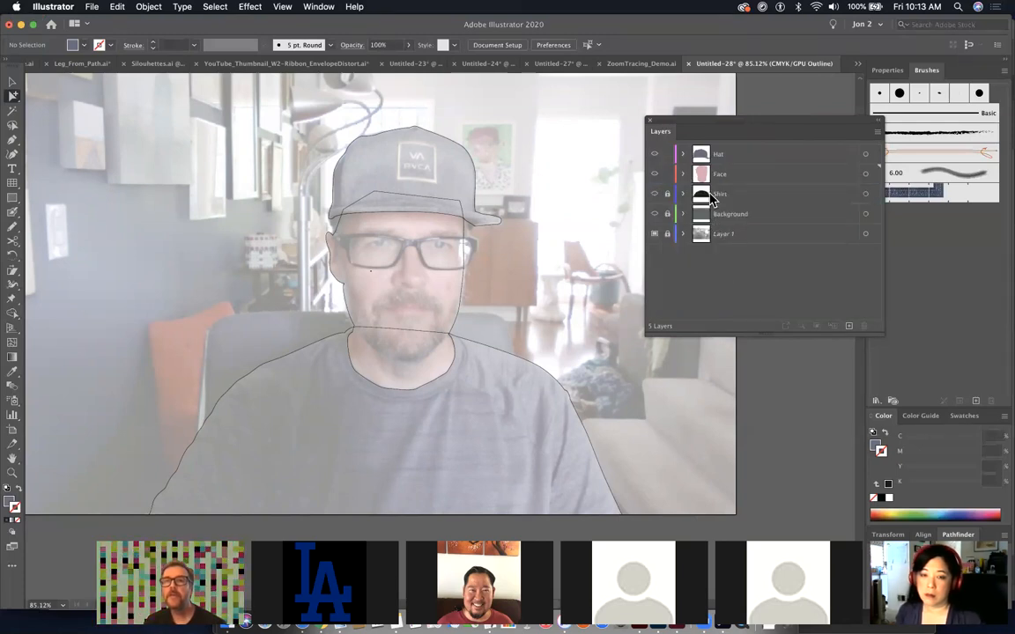
click(749, 155)
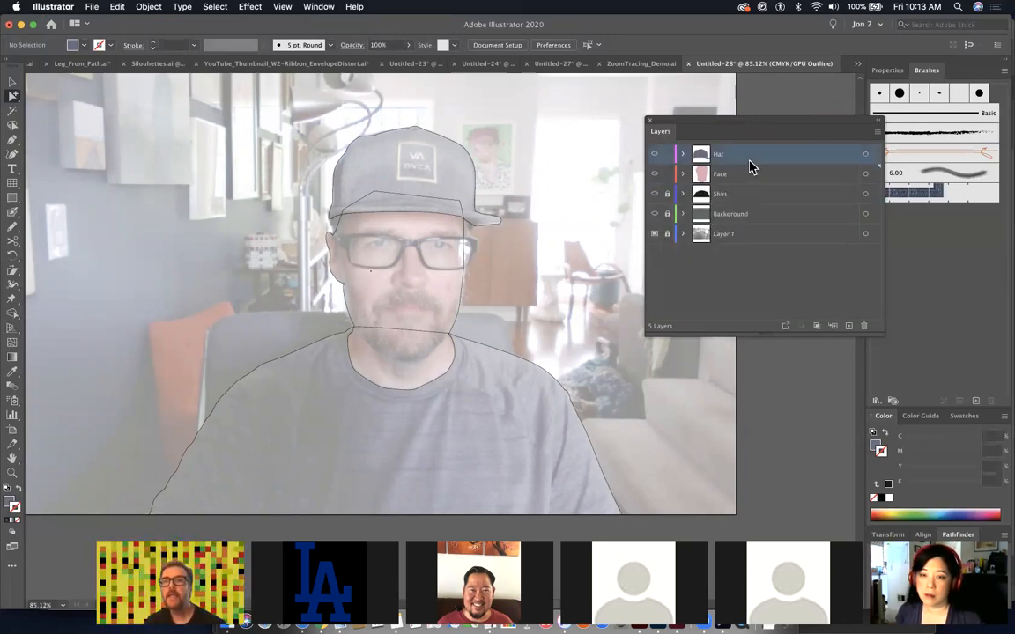
click(848, 326)
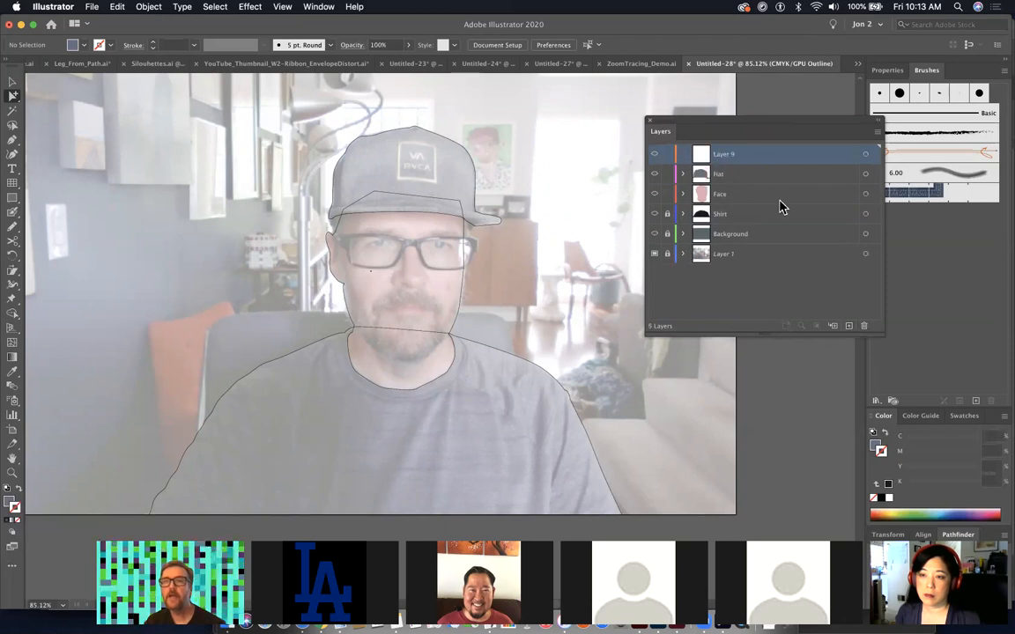
double_click(722, 156)
text(F)
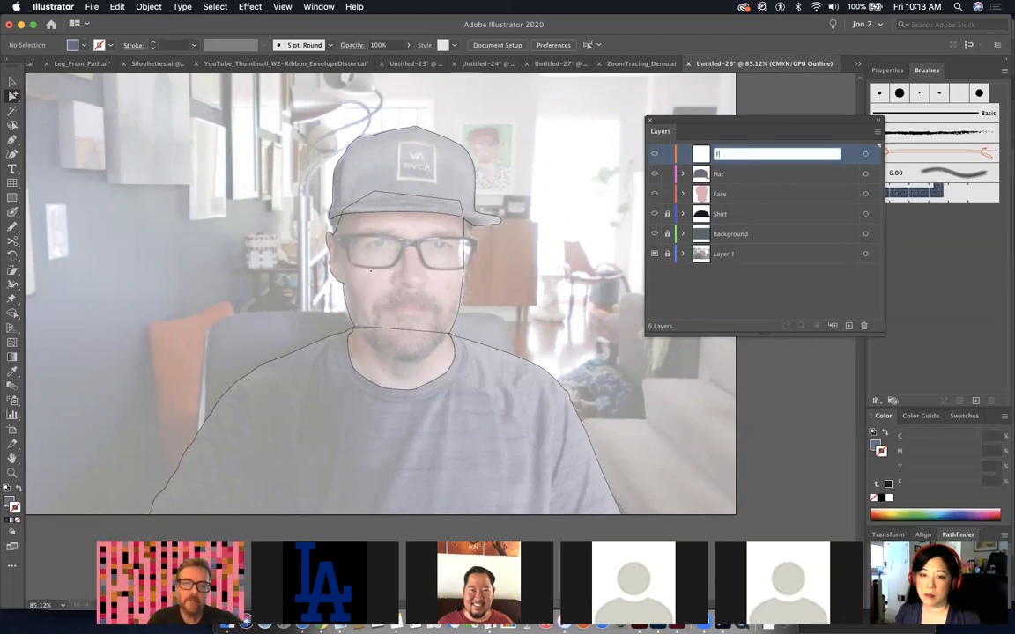
text(acial Features)
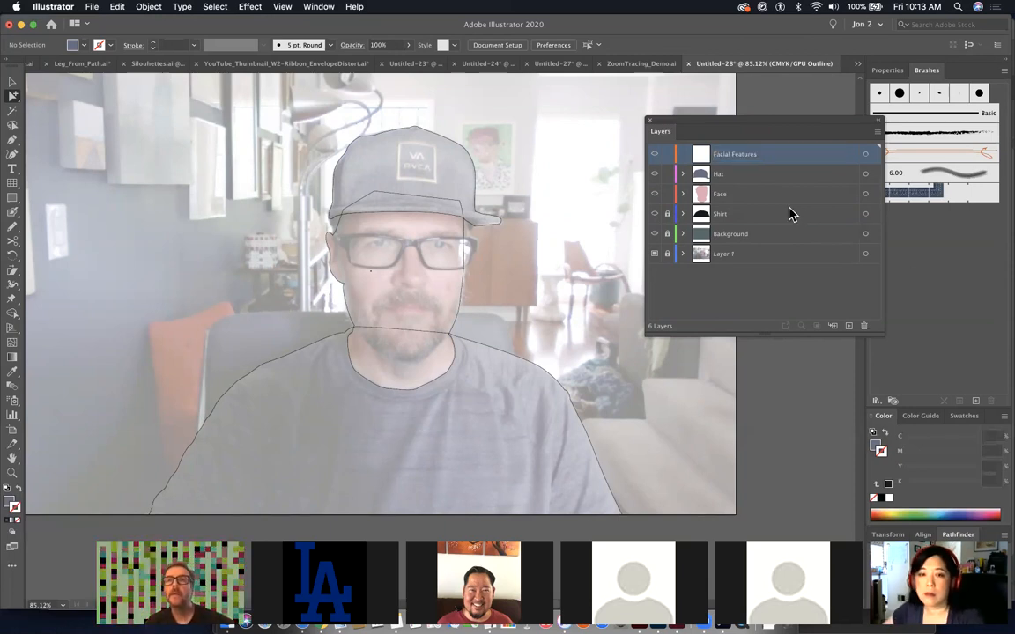
- Delete the Beard and Eyes sublayers from the Face layer
click(754, 195)
click(685, 194)
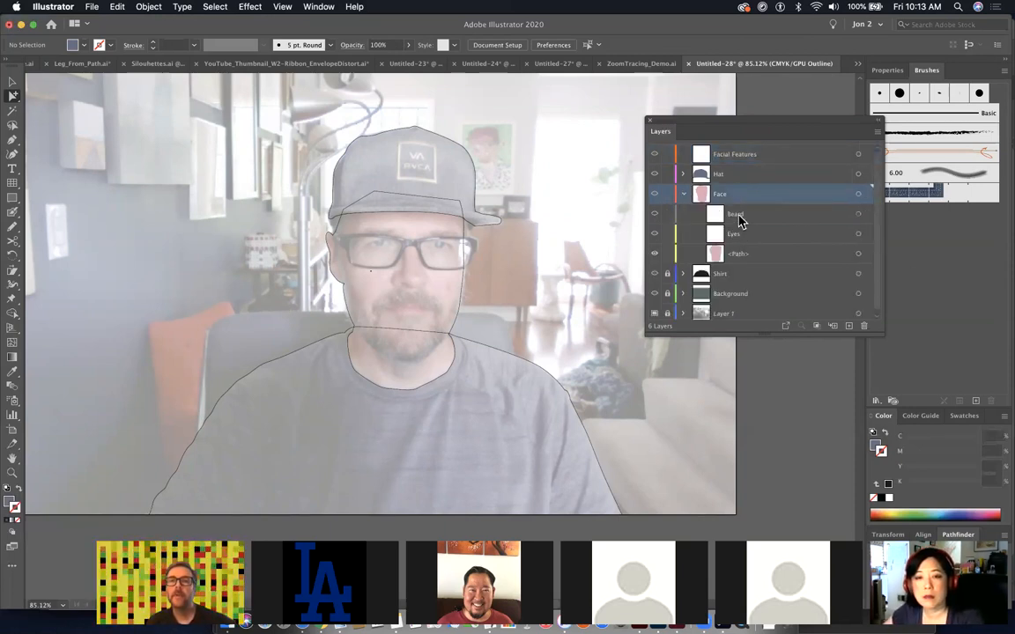
click(738, 217)
shift+click(739, 236)
click(863, 327)
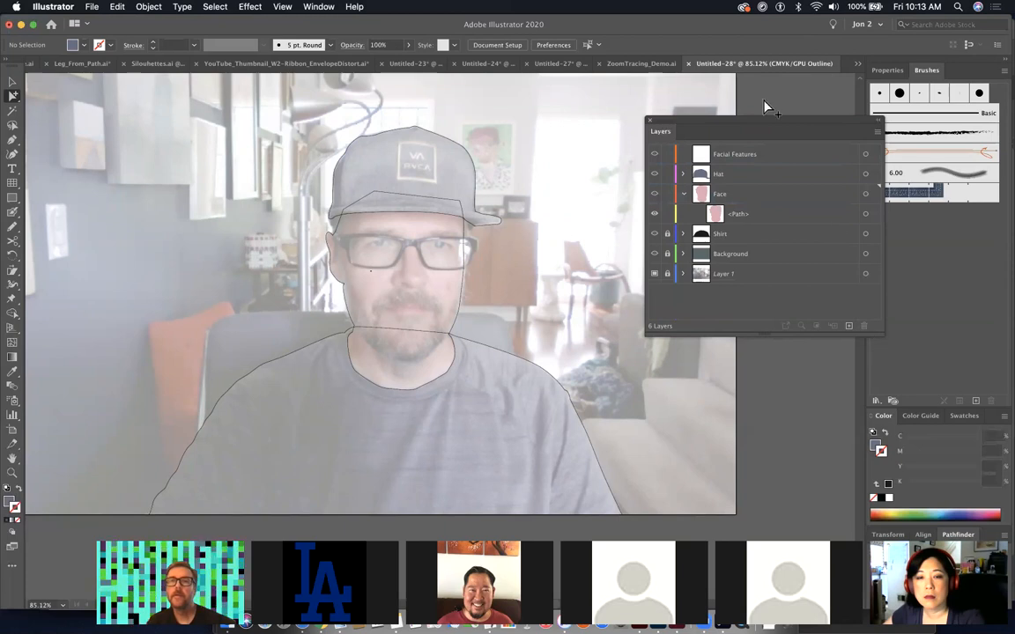
- Move the Facial Features layer into the Face layer as a sublayer above the face path
click(715, 151)
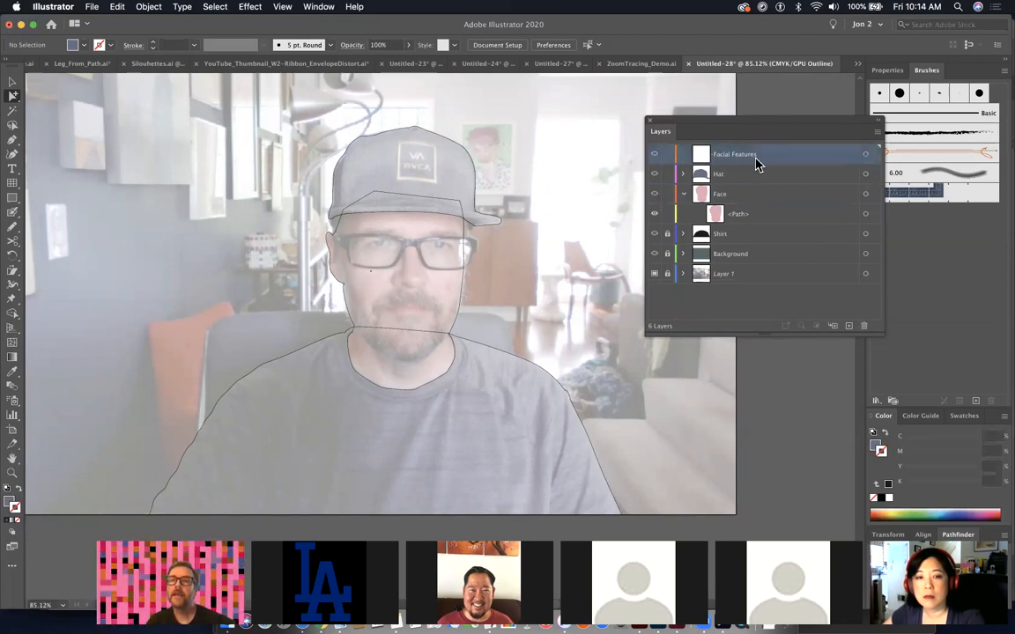
drag(764, 164, 786, 196)
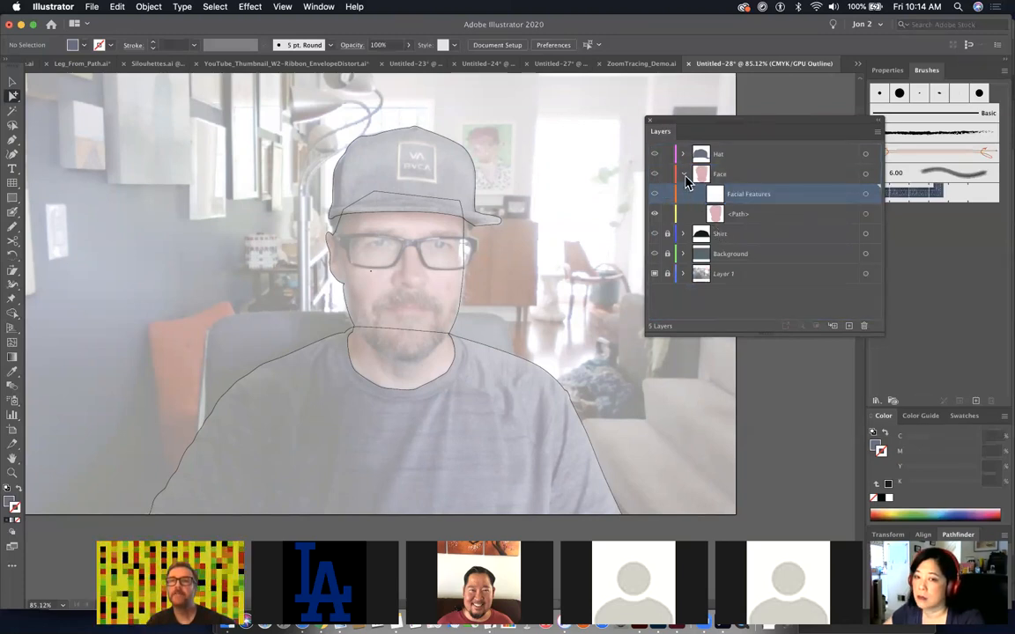
click(684, 175)
click(684, 175)
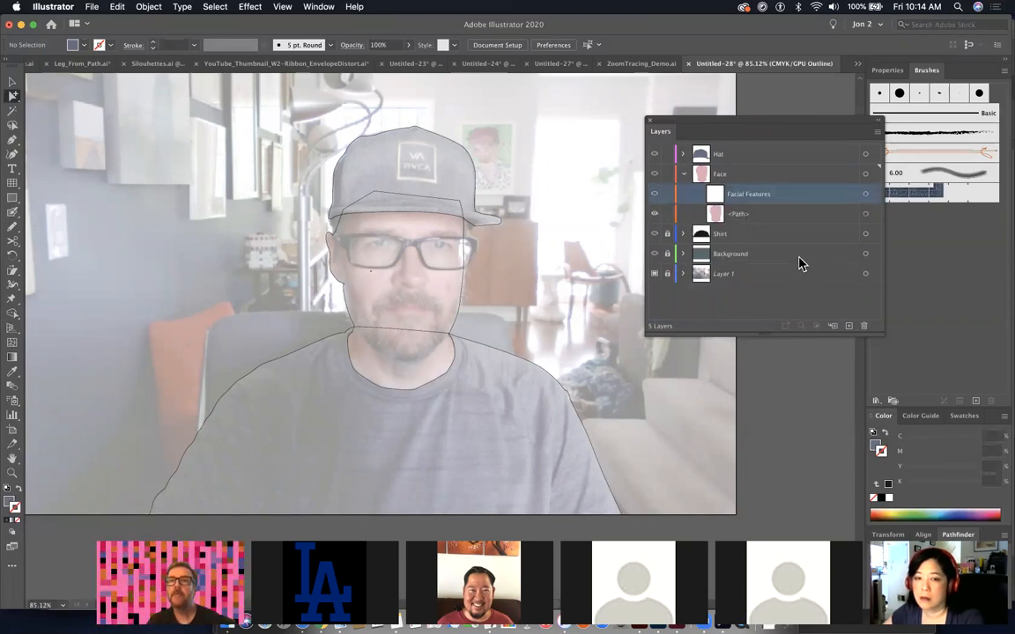
- Try tracing the upper edge of the eye inside the glasses' left lens with the Pen tool, and delete the trial curve
drag(343, 221, 793, 489)
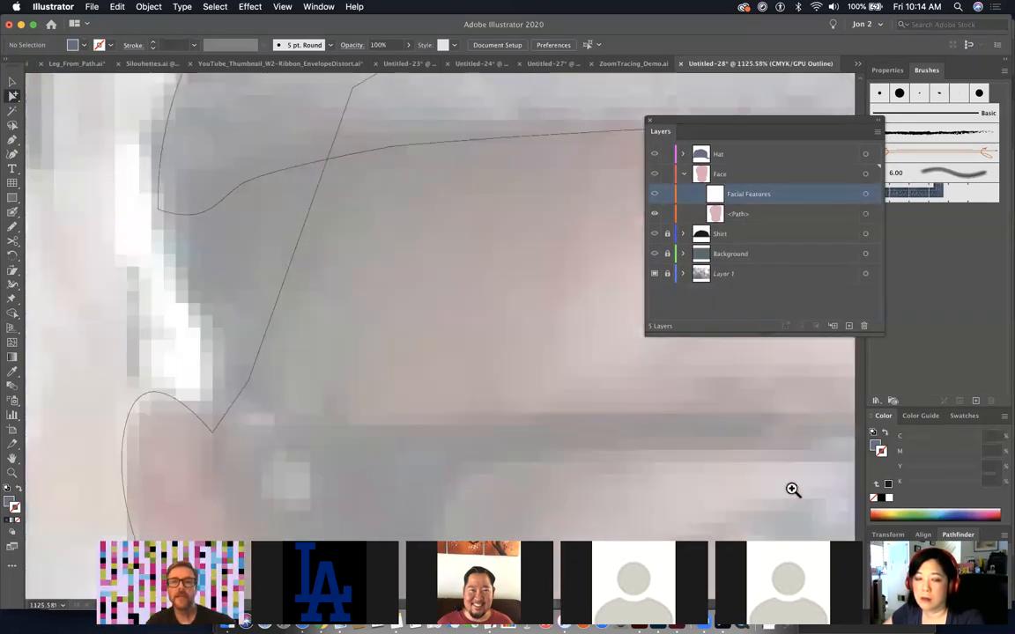
drag(619, 410, 253, 101)
key(p)
click(292, 193)
drag(407, 159, 459, 159)
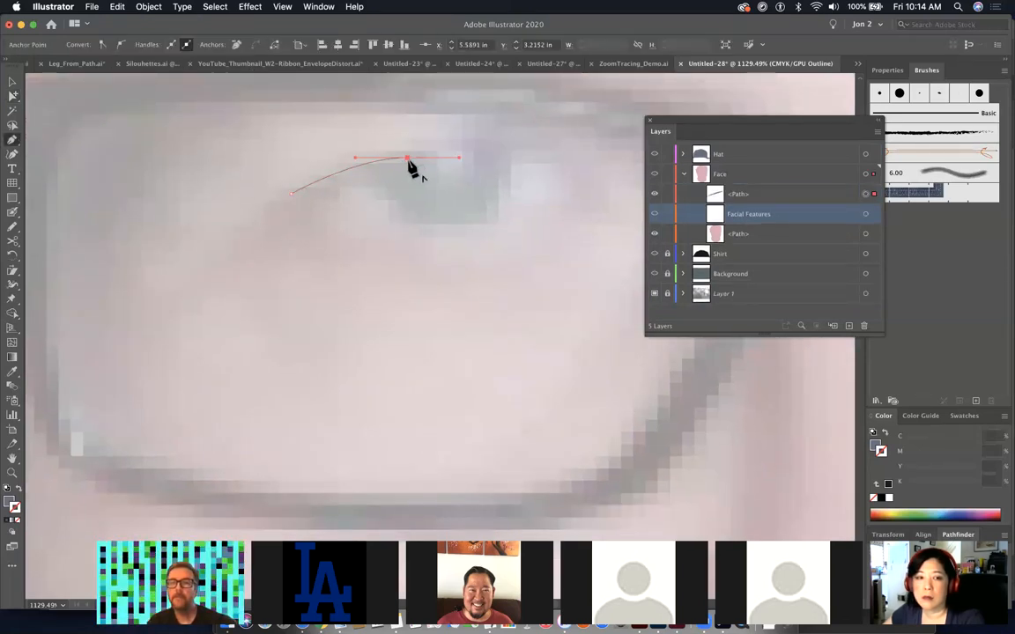
key(BackSpace)
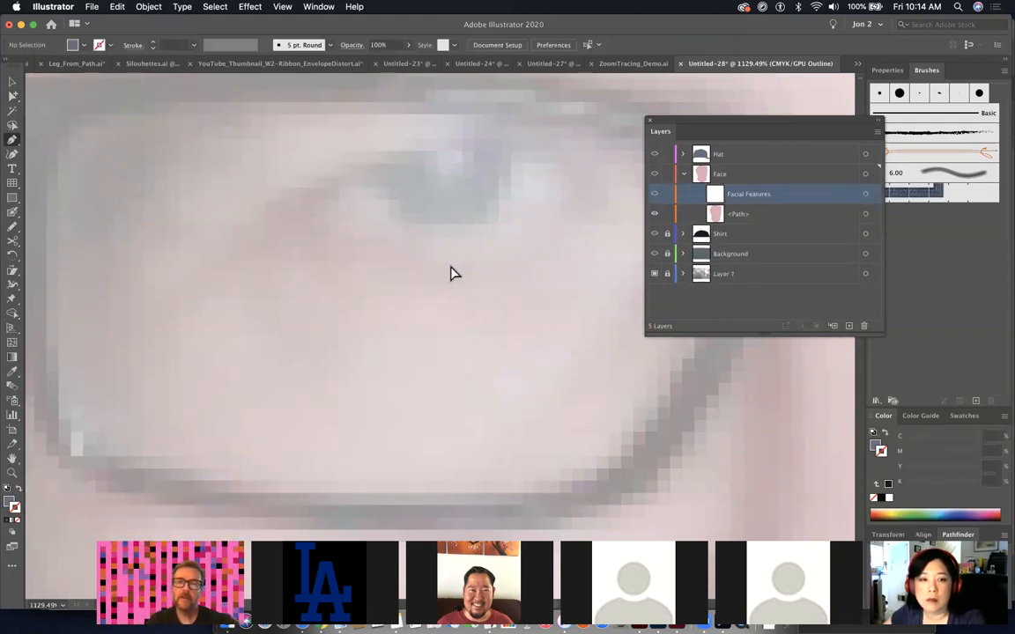
key(super+minus)
key(super+minus)
key(super+minus)
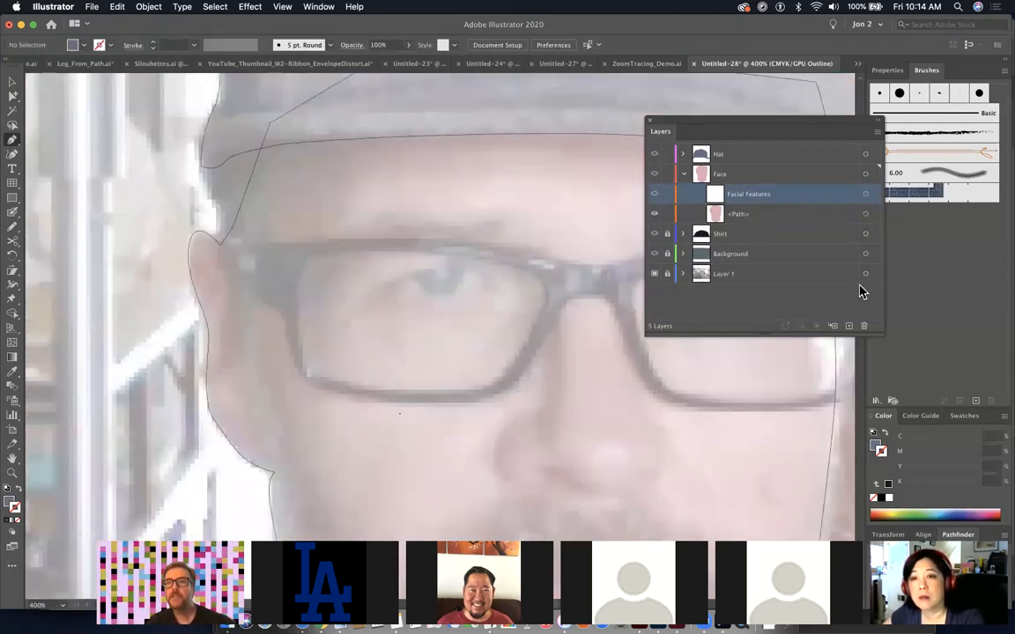
- Delete the Facial Features sublayer from the Face layer
click(864, 326)
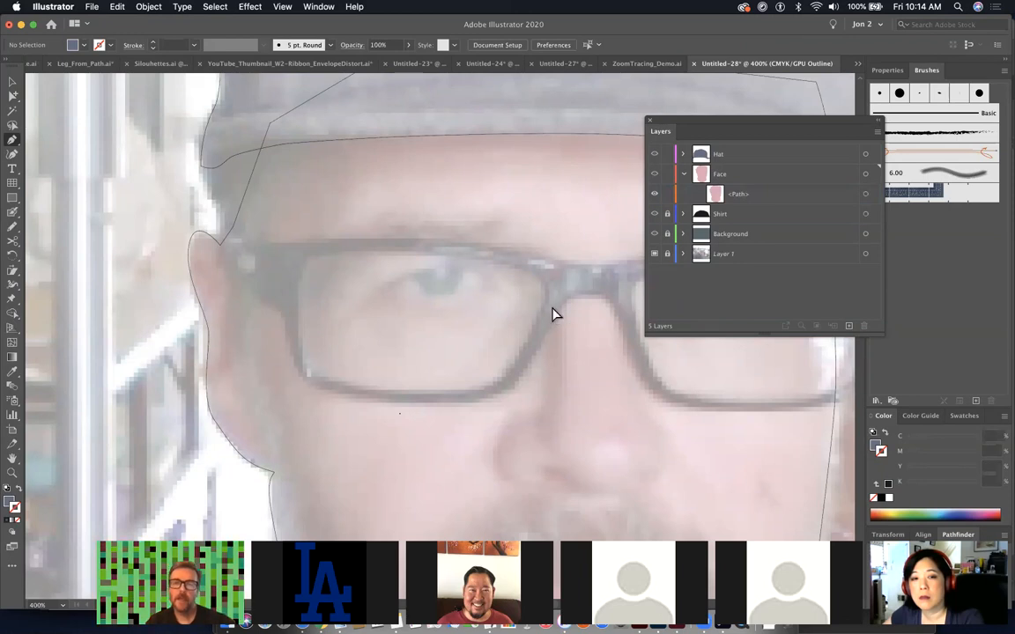
key(super+minus)
key(super+minus)
drag(603, 395, 462, 232)
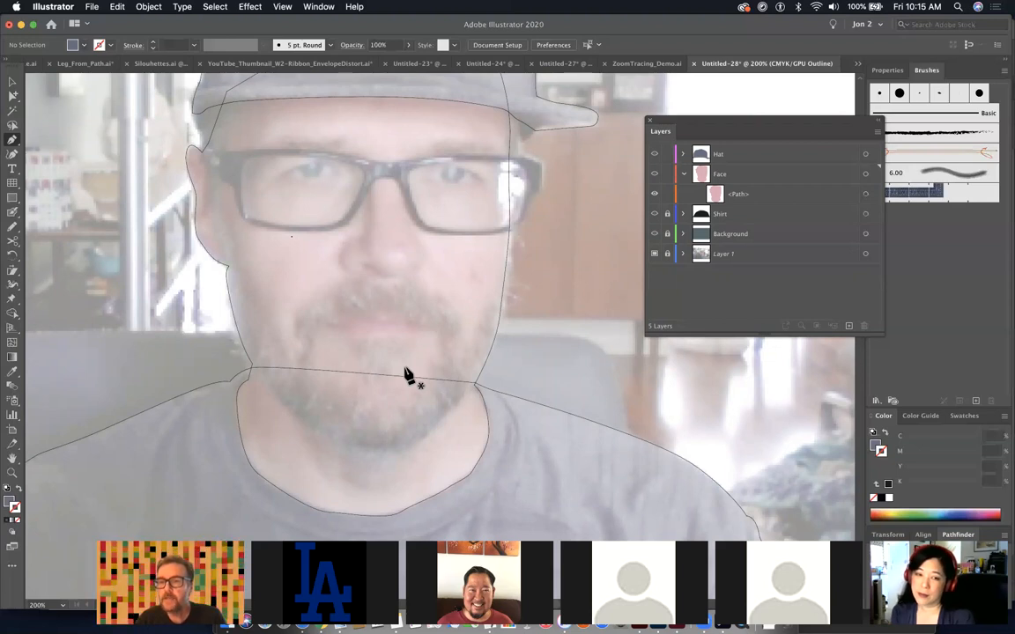
scroll(408, 375, down, 5)
scroll(408, 374, left, 3)
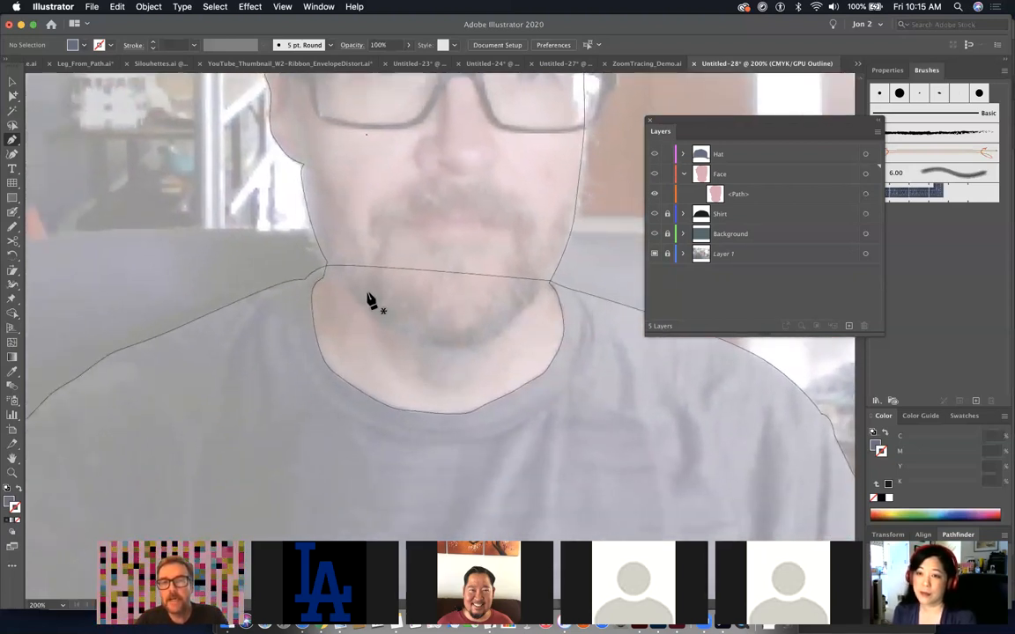
scroll(372, 302, up, 5)
scroll(372, 302, left, 2)
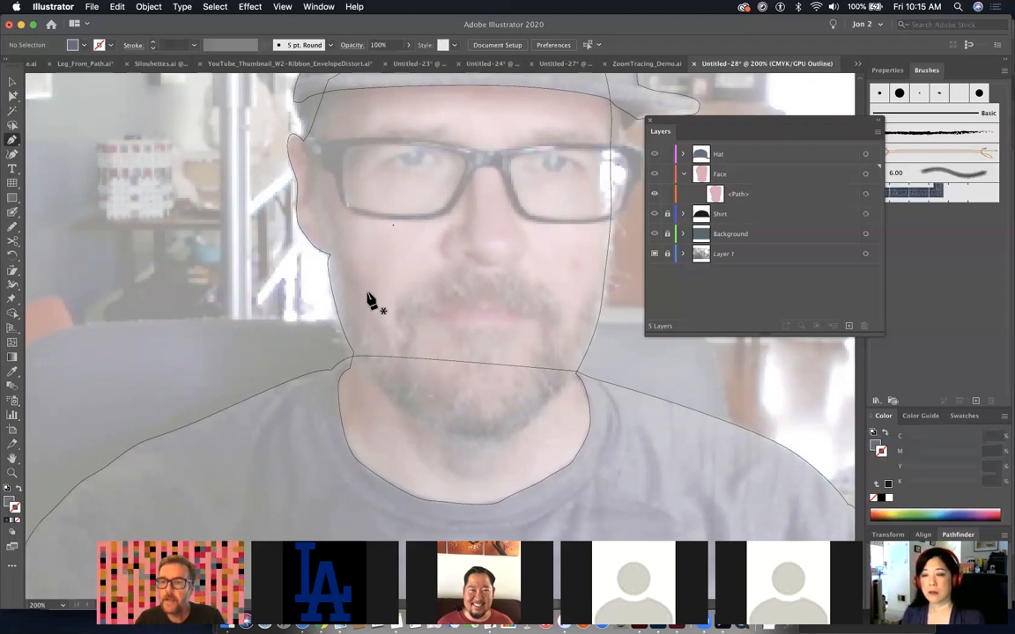
click(423, 292)
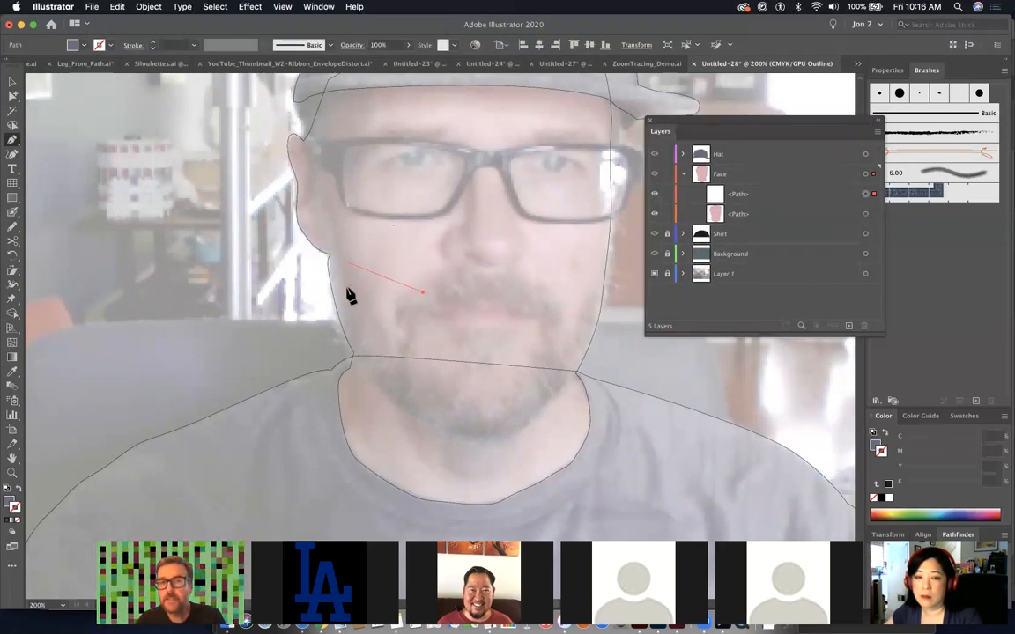
key(super+z)
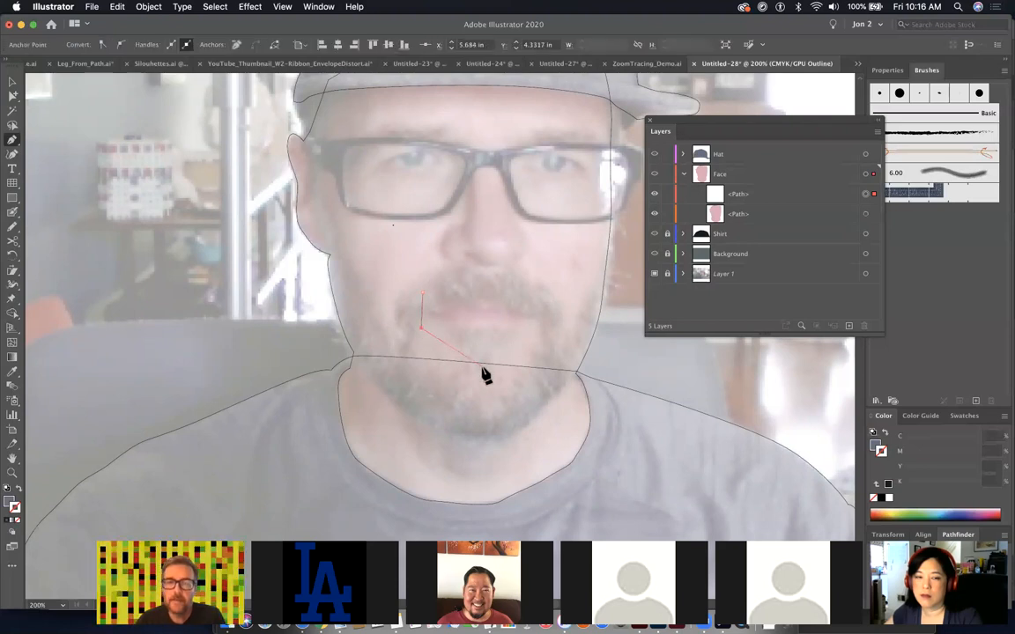
key(super+shift+a)
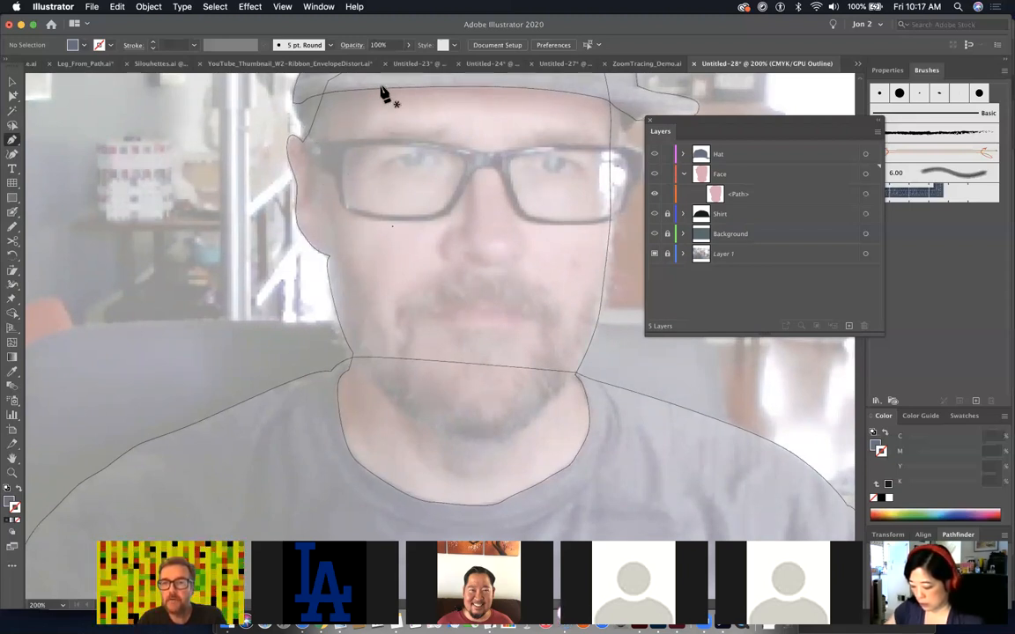
- Start a Pen path on the front of the hat and curve it down the forehead into the glasses' left lens
scroll(385, 95, up, 3)
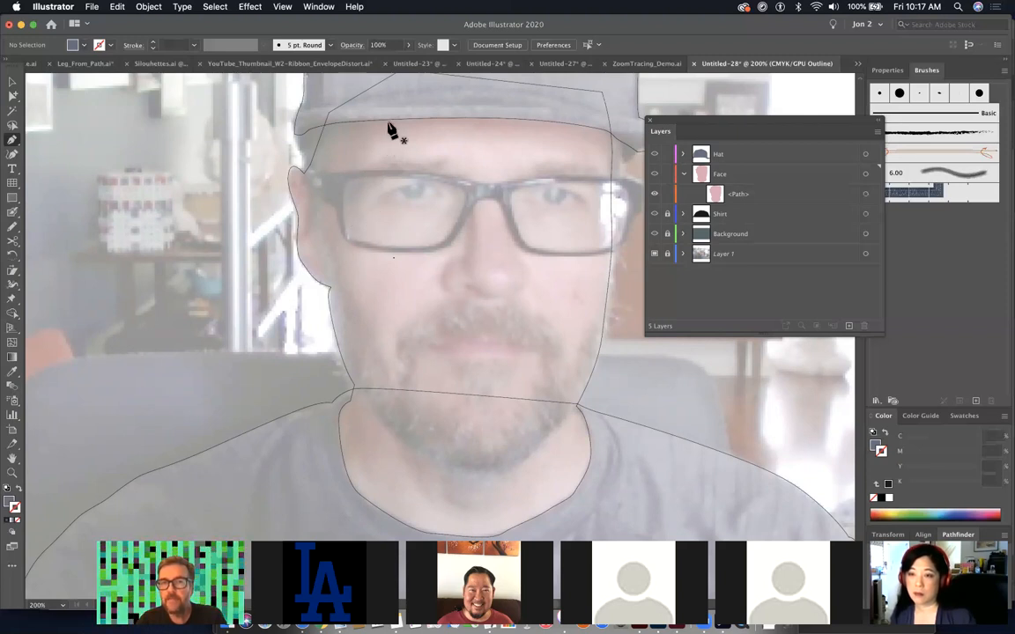
scroll(346, 84, up, 2)
click(343, 106)
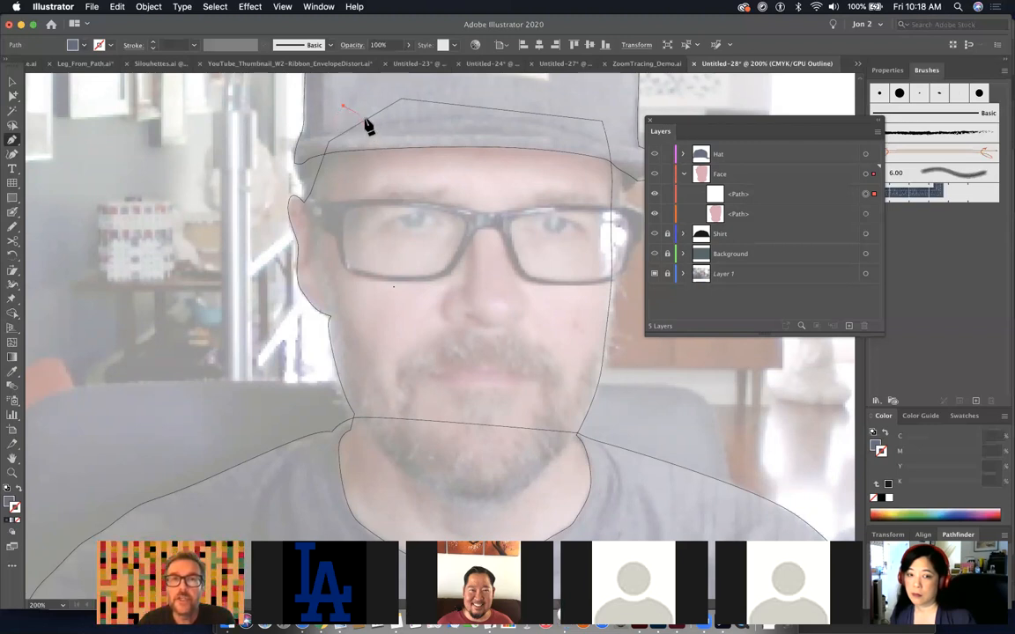
click(363, 118)
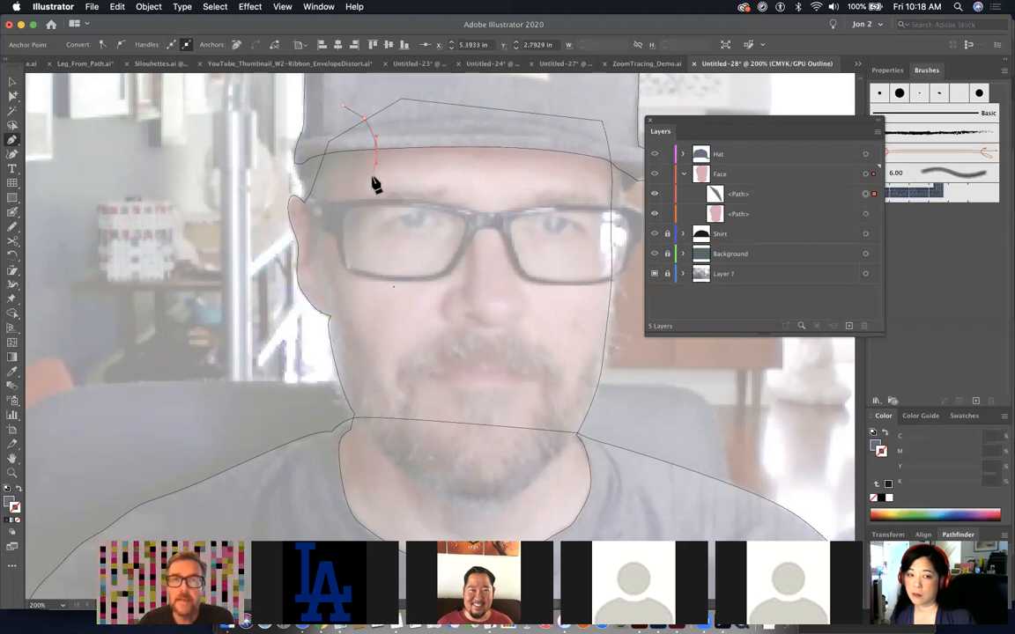
drag(370, 176, 361, 232)
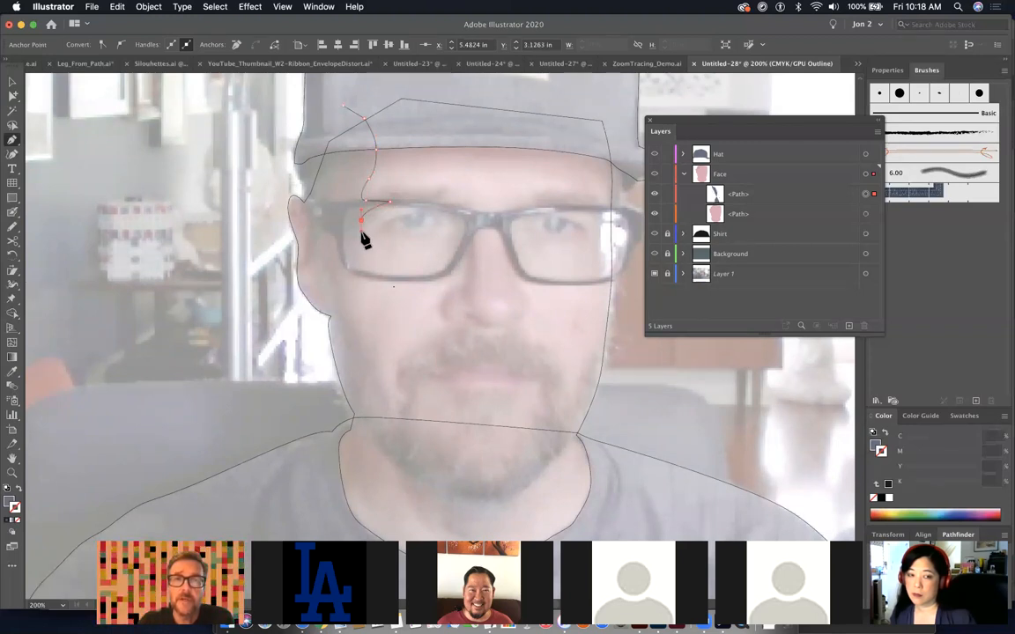
- Continue the path with jagged shadow points beside the eye inside the left lens, and undo the last two anchor points
click(372, 230)
drag(394, 219, 391, 251)
click(390, 245)
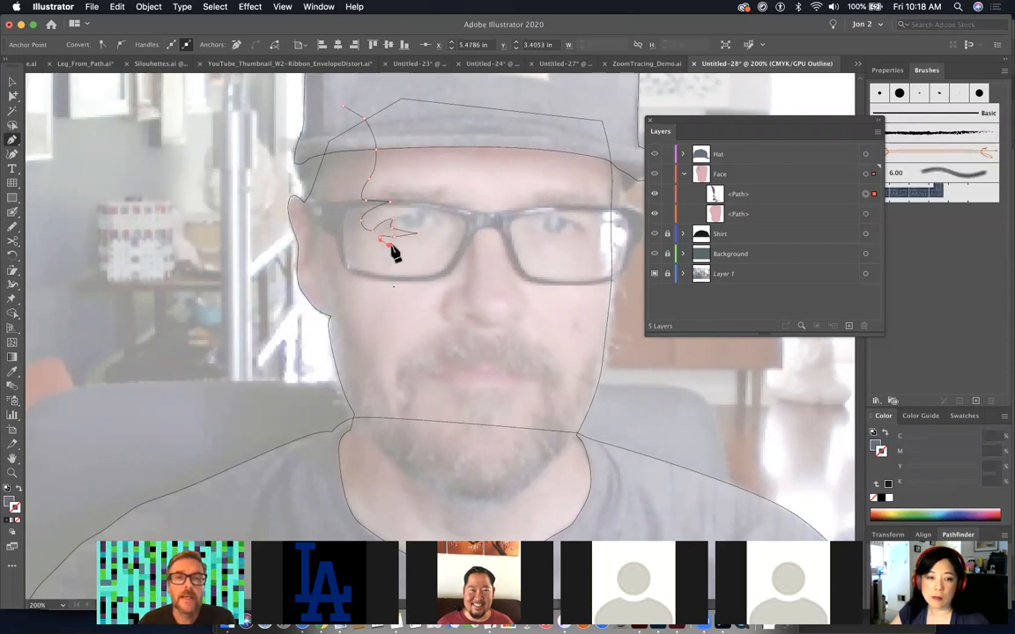
drag(369, 243, 370, 243)
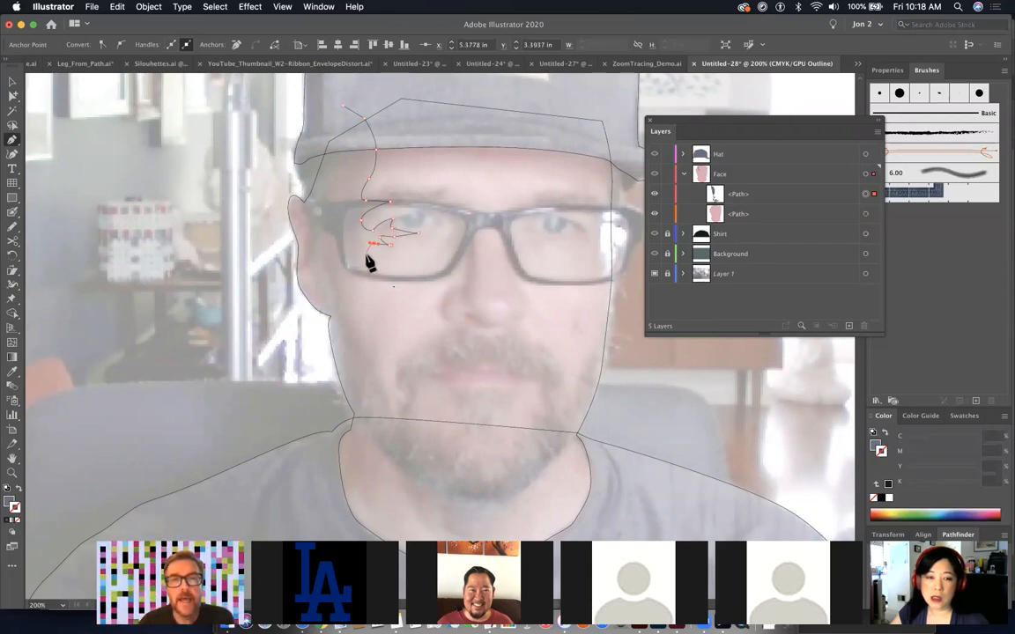
drag(368, 269, 368, 271)
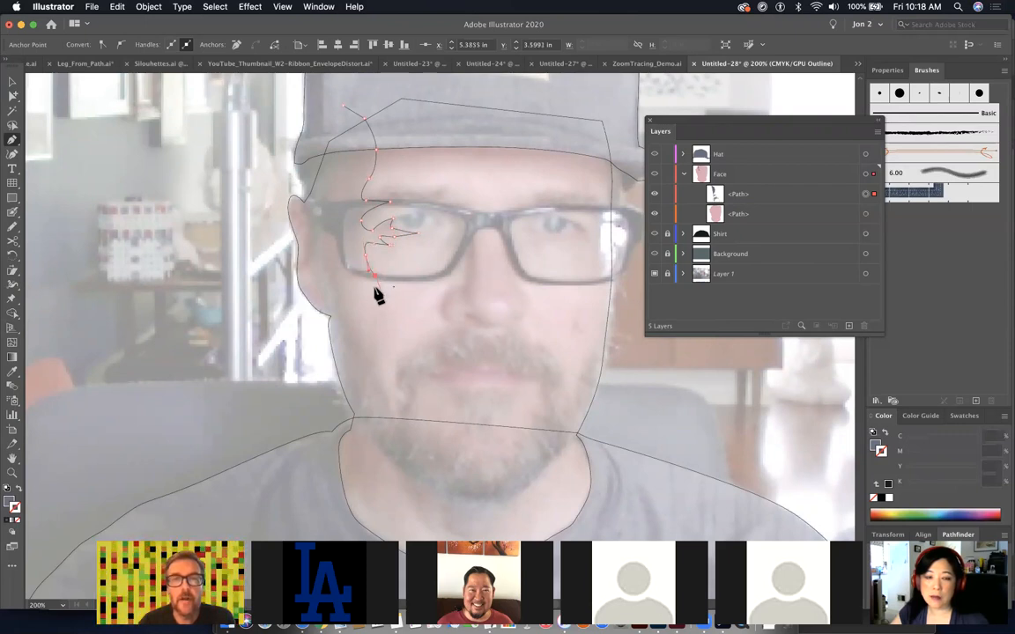
key(super+z)
key(super+z)
- Continue the path across the left lens' lower rim and down the outer cheek to above the jaw
click(357, 273)
click(352, 298)
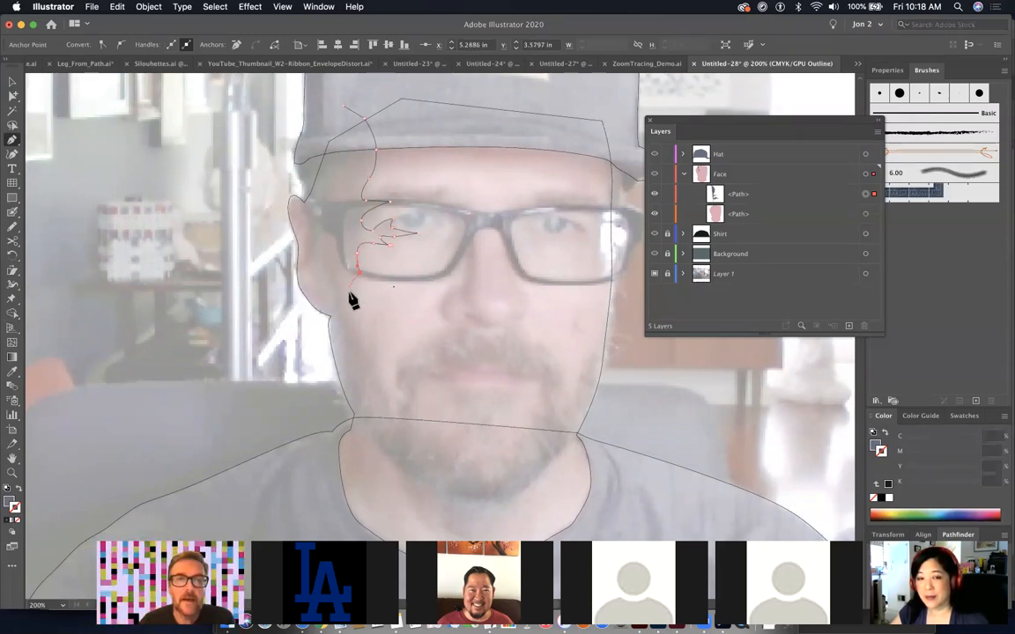
click(353, 332)
click(361, 350)
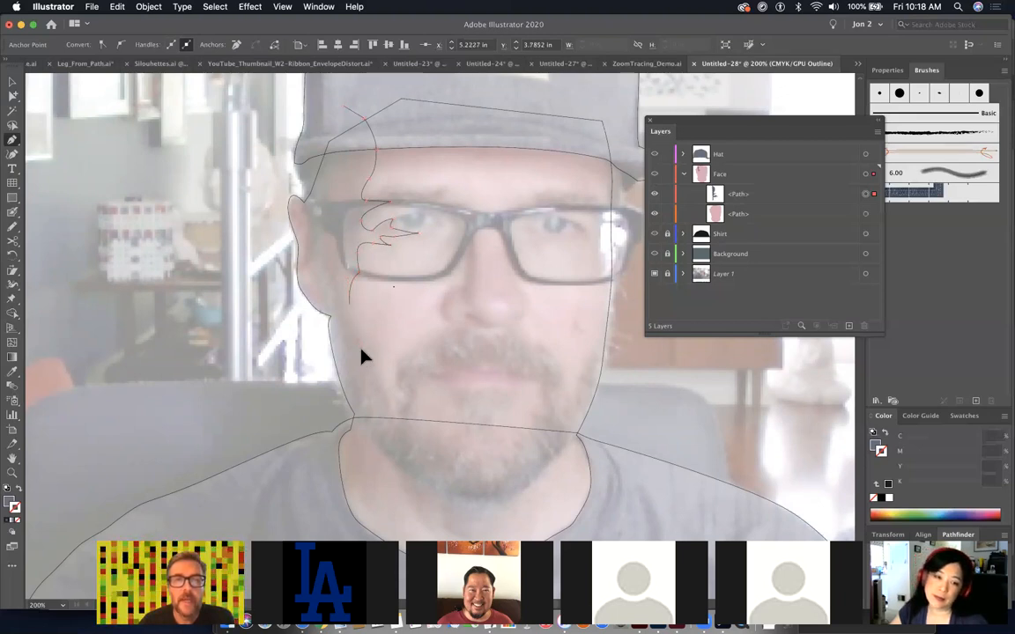
click(362, 356)
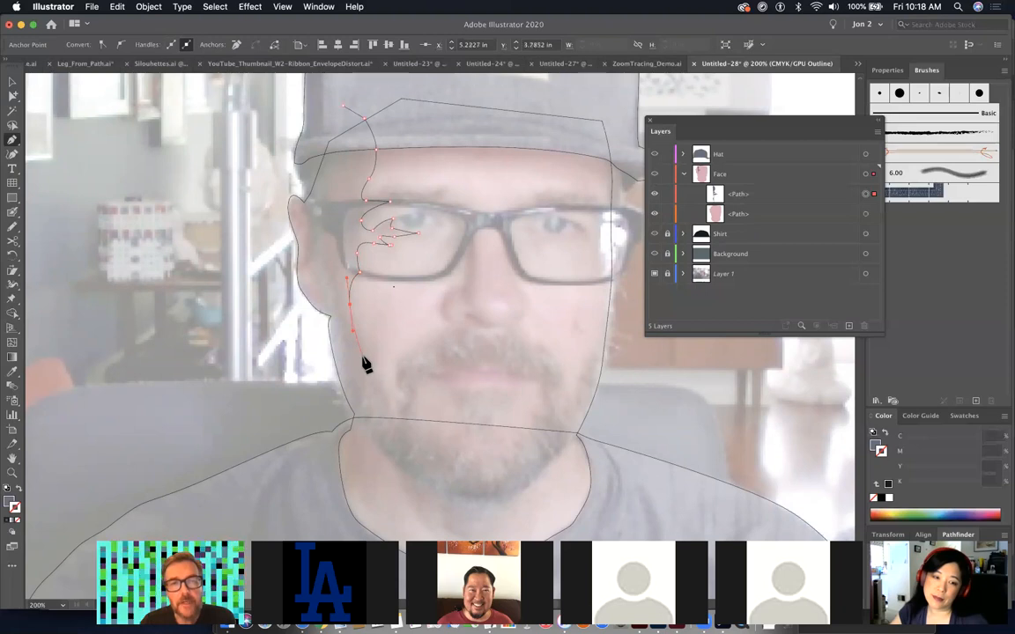
click(367, 367)
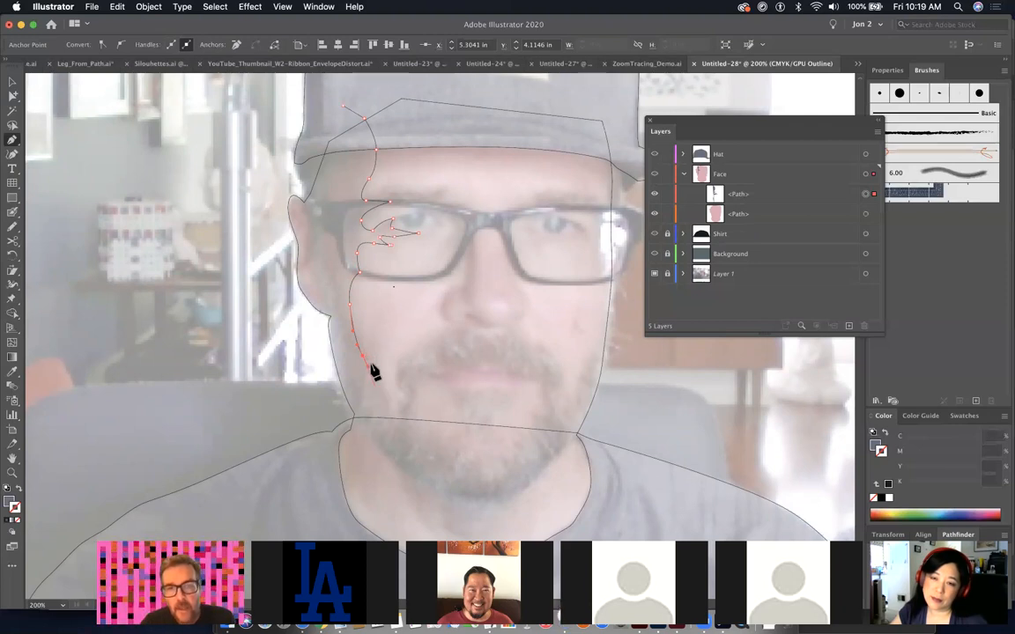
- Add a sharp upward spike on the cheek, bring the path back down to the beard, and adjust the spike's anchor points
drag(379, 326, 391, 308)
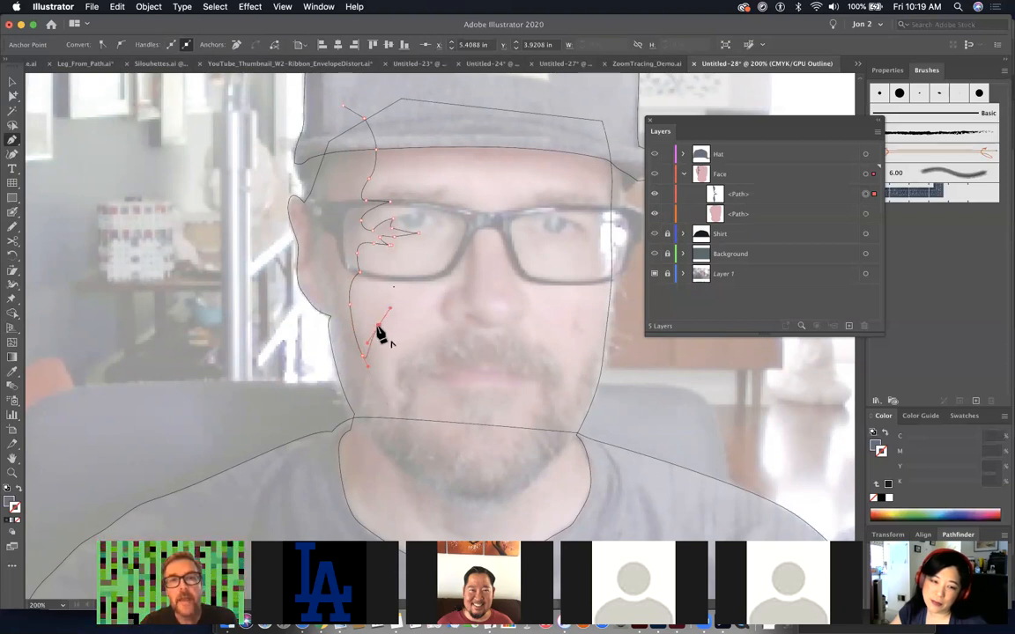
click(379, 327)
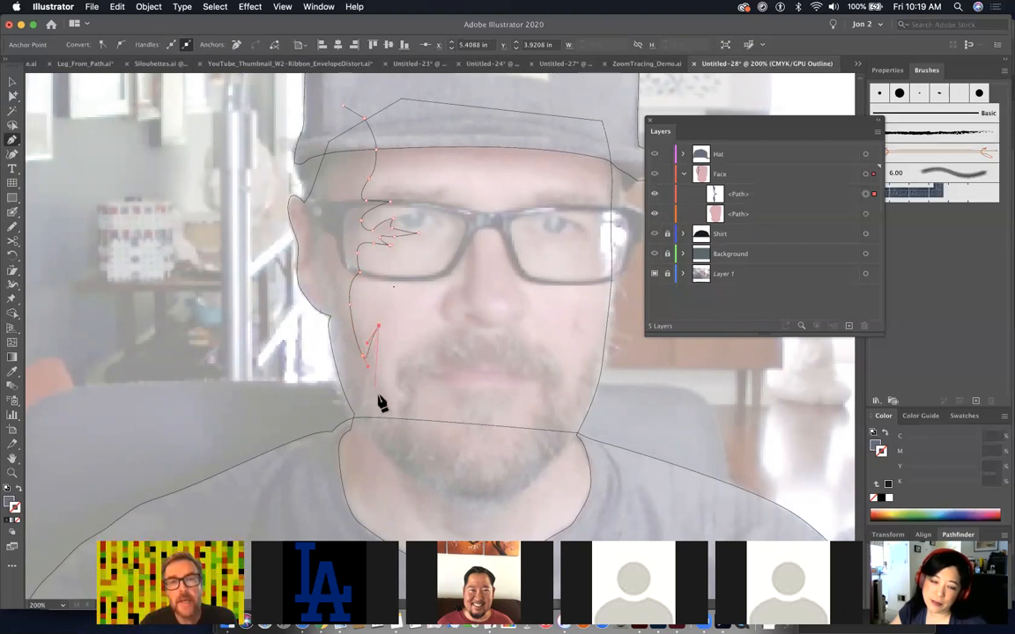
drag(390, 414, 402, 430)
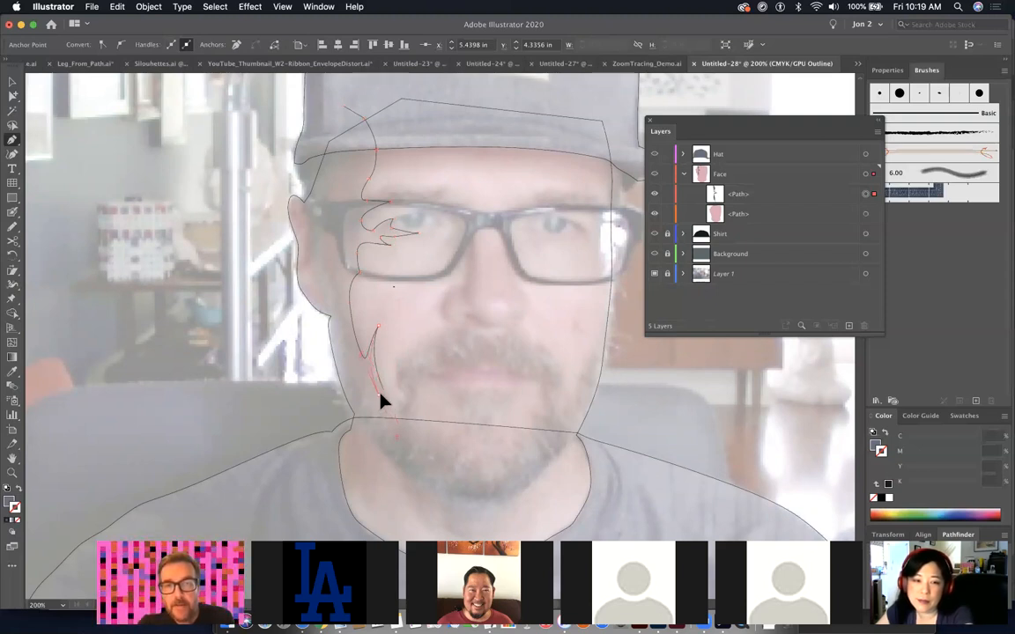
click(379, 327)
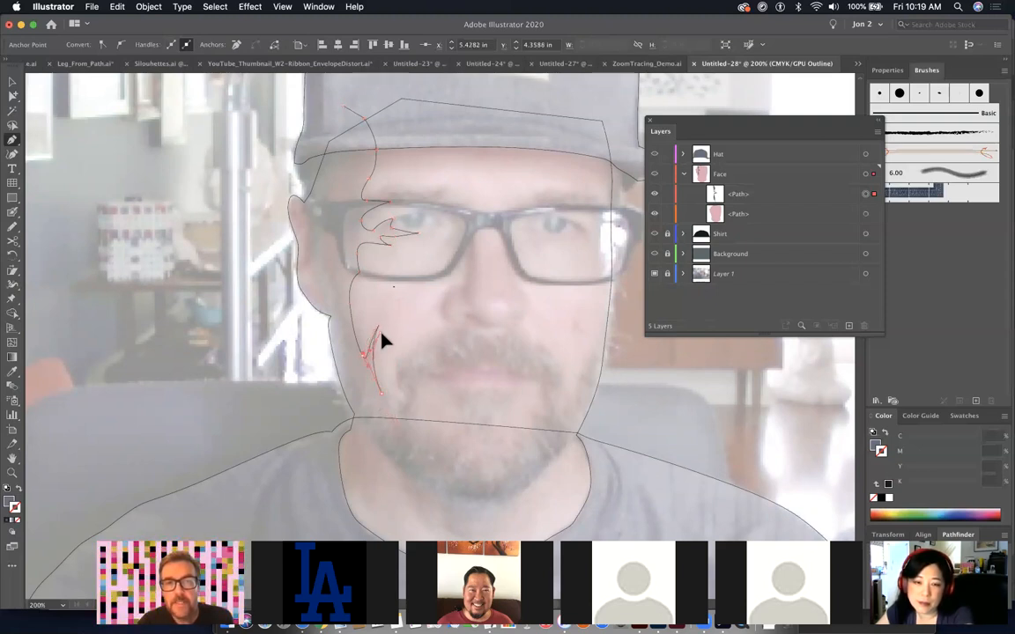
drag(380, 326, 364, 354)
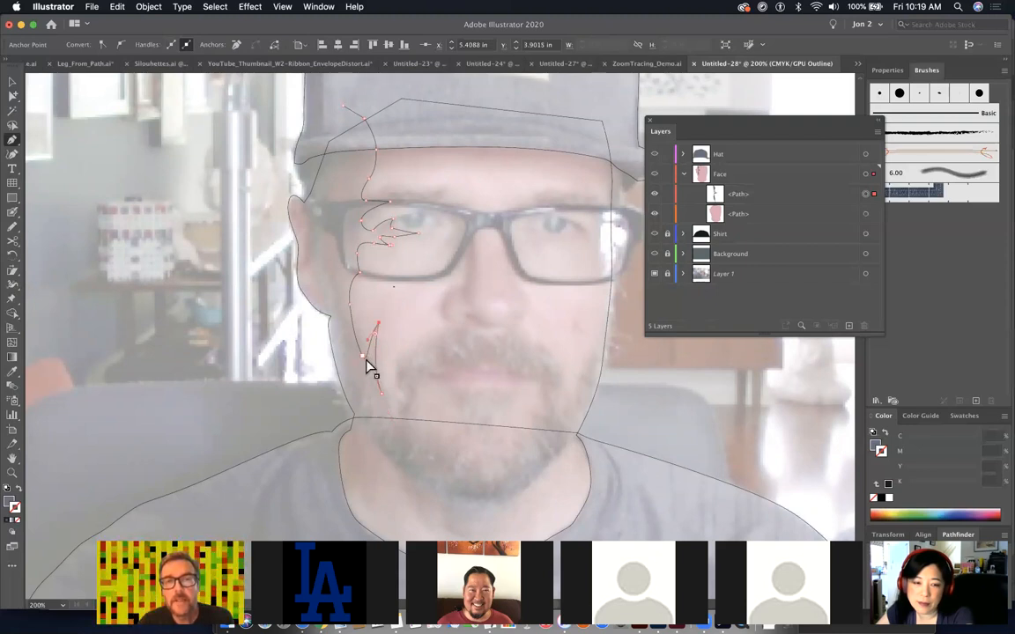
drag(362, 356, 402, 417)
click(381, 394)
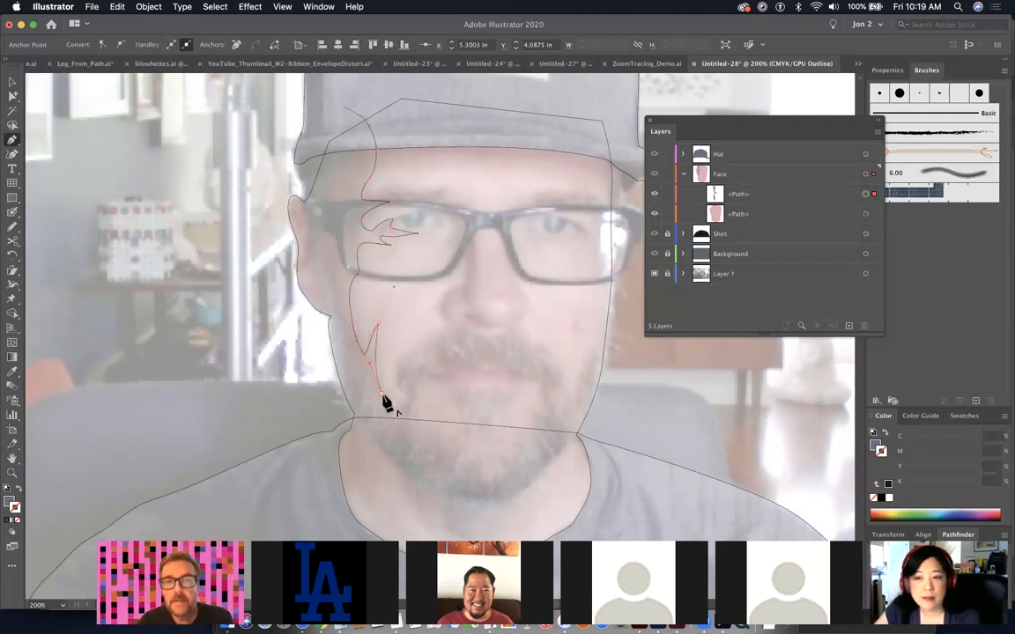
- Hook the path around the lower cheek and bring it back up along the beard's edge beside the mouth
click(392, 408)
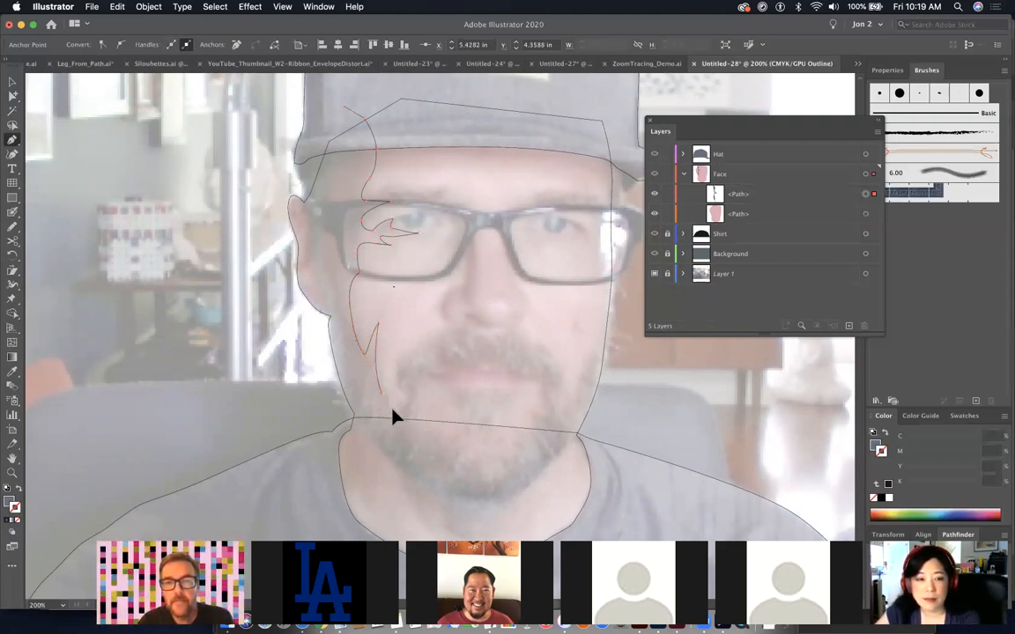
click(394, 406)
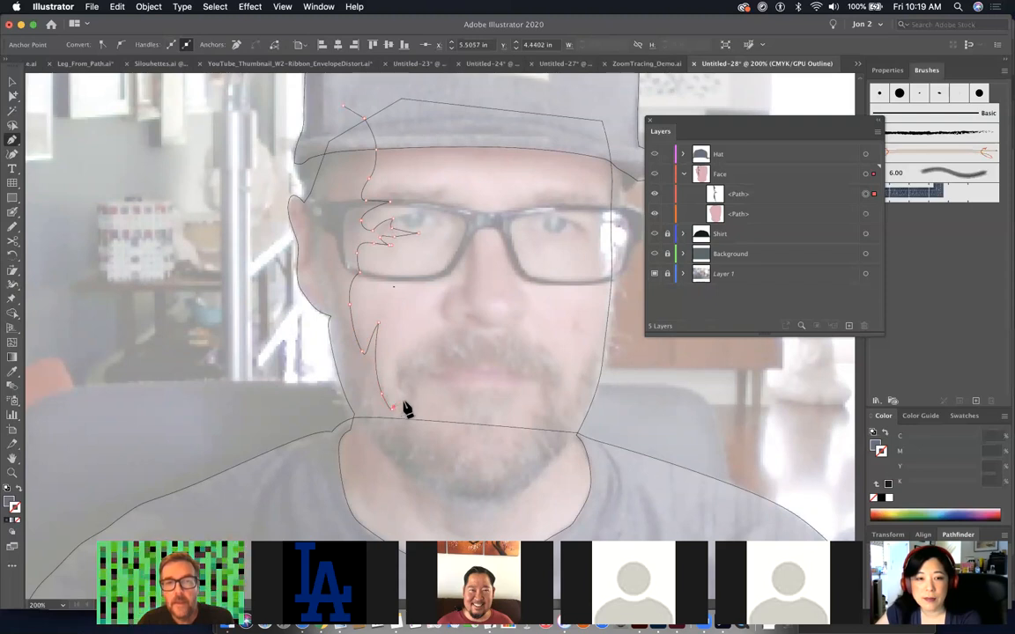
drag(403, 401, 406, 393)
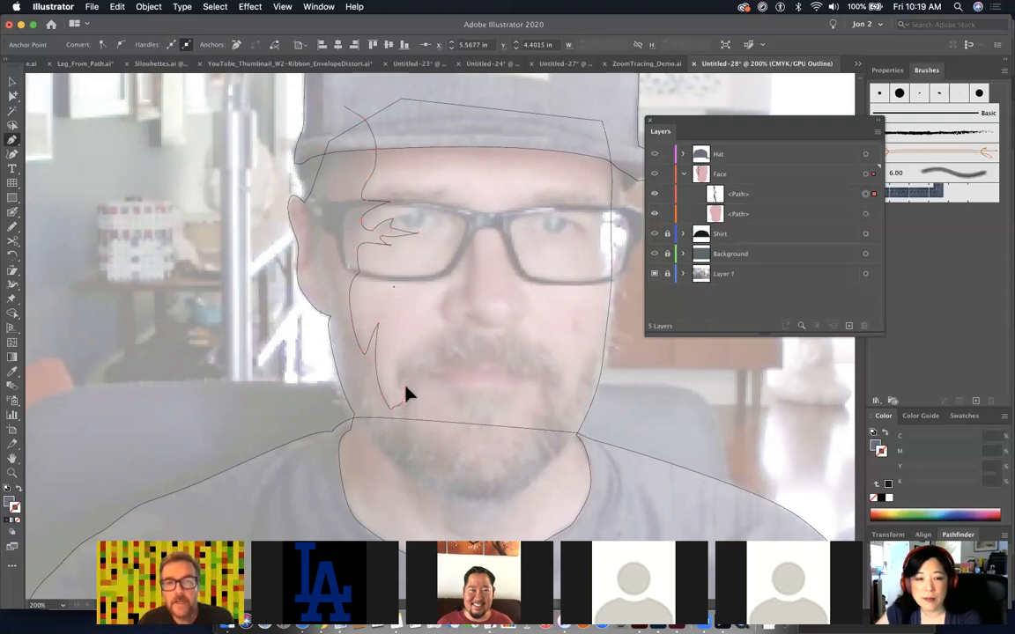
click(403, 388)
drag(401, 389, 410, 367)
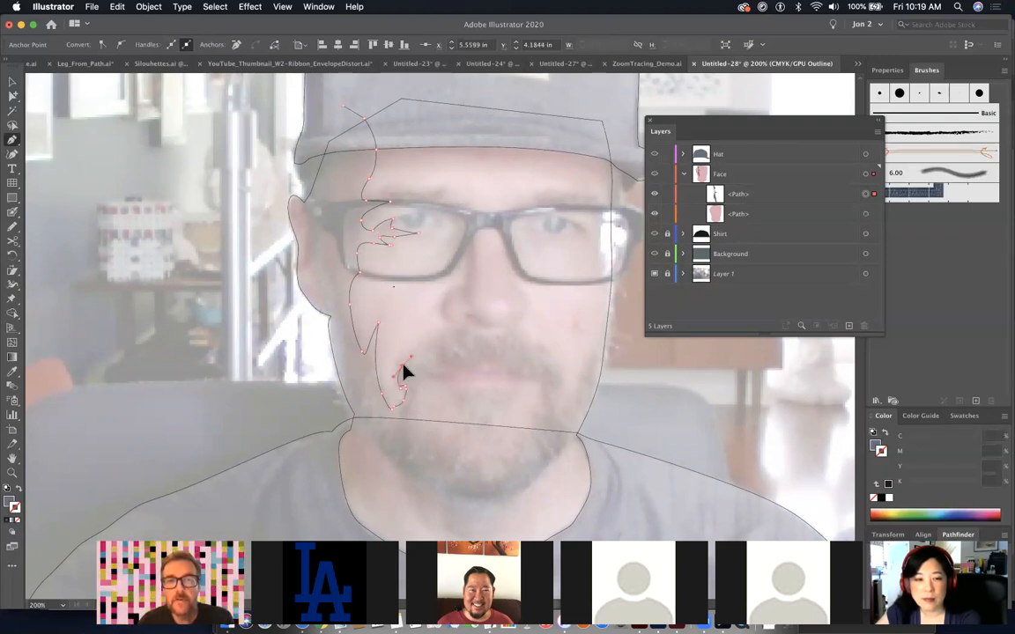
- Trace small jagged hair tufts from the beard's edge toward the mouth corner, and undo the last path adjustment
drag(388, 356, 557, 481)
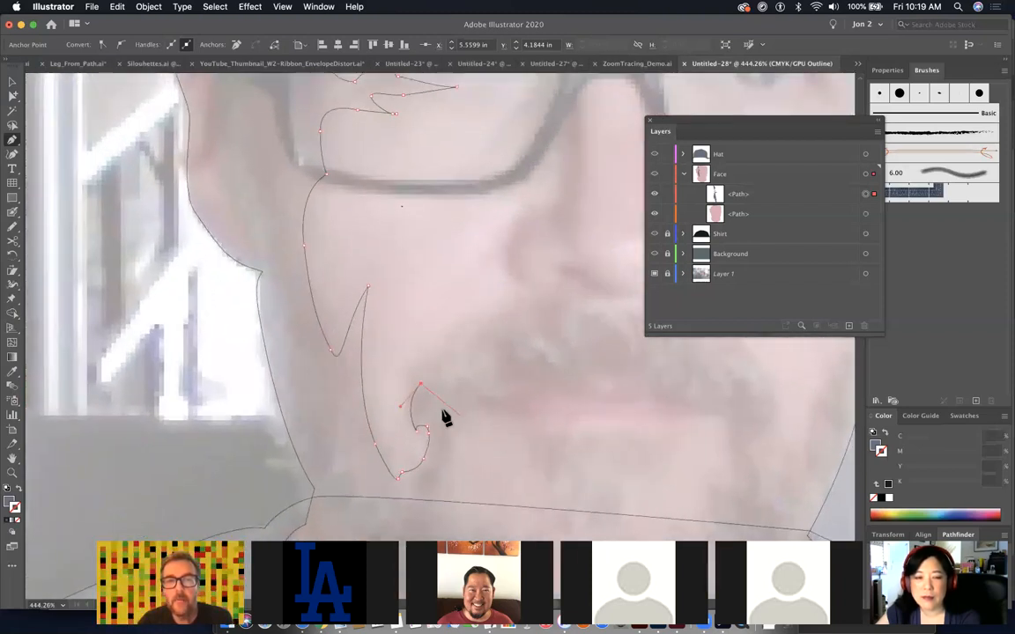
drag(426, 398, 467, 385)
click(441, 364)
click(441, 385)
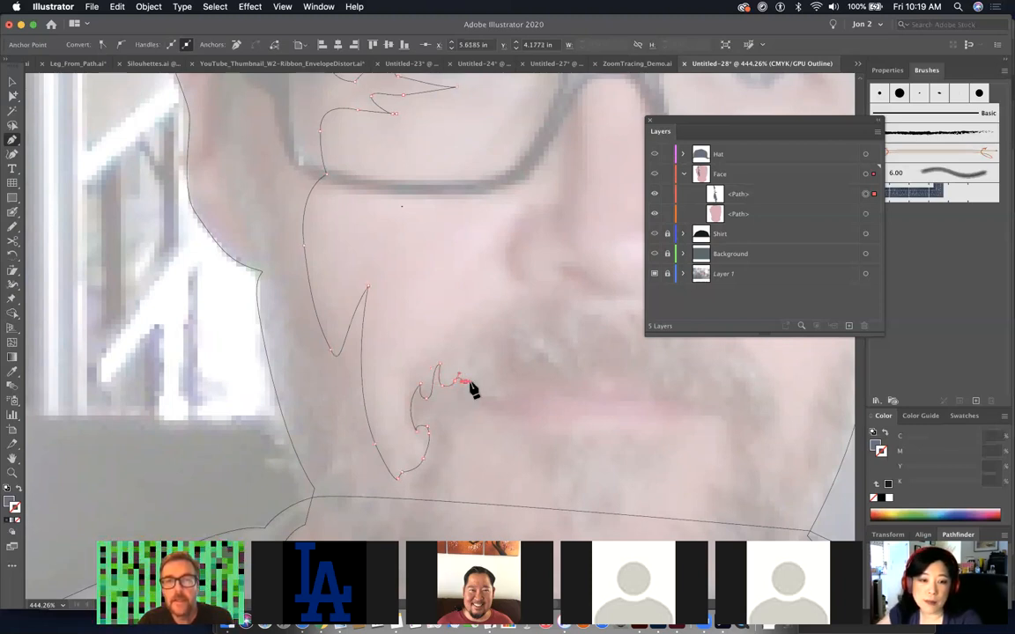
drag(487, 401, 451, 424)
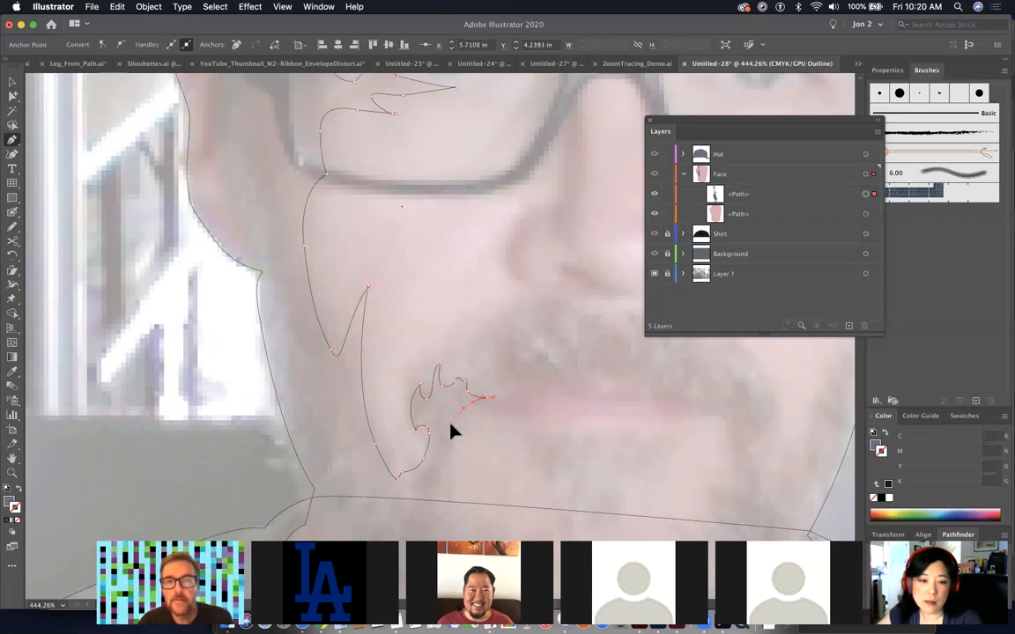
key(super+z)
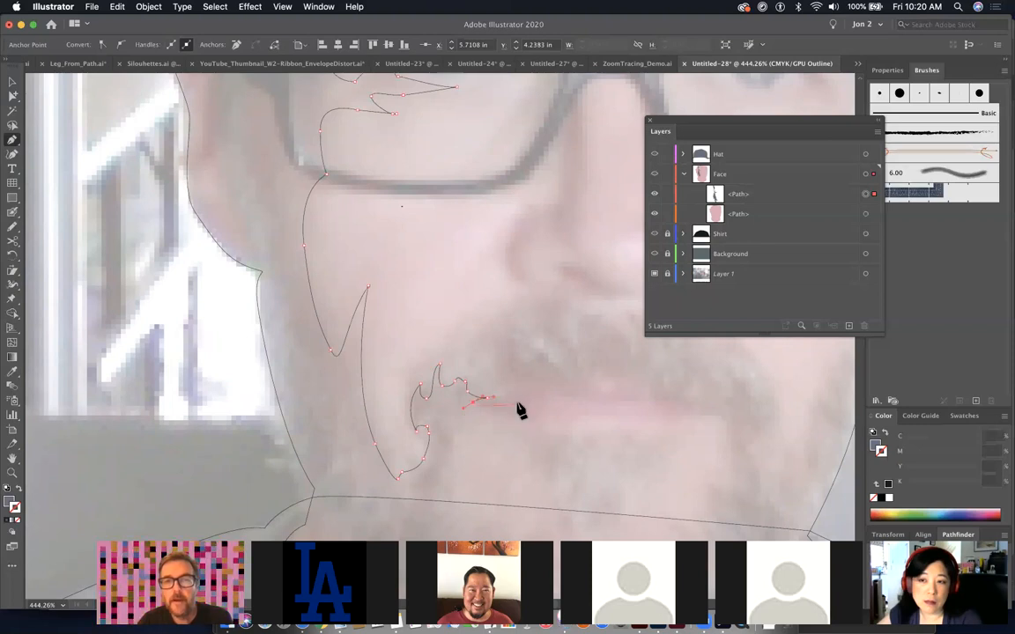
- Trace two pointed hair tufts at the mouth corner and a larger wedge-shaped tuft below the lower lip
click(526, 399)
click(535, 400)
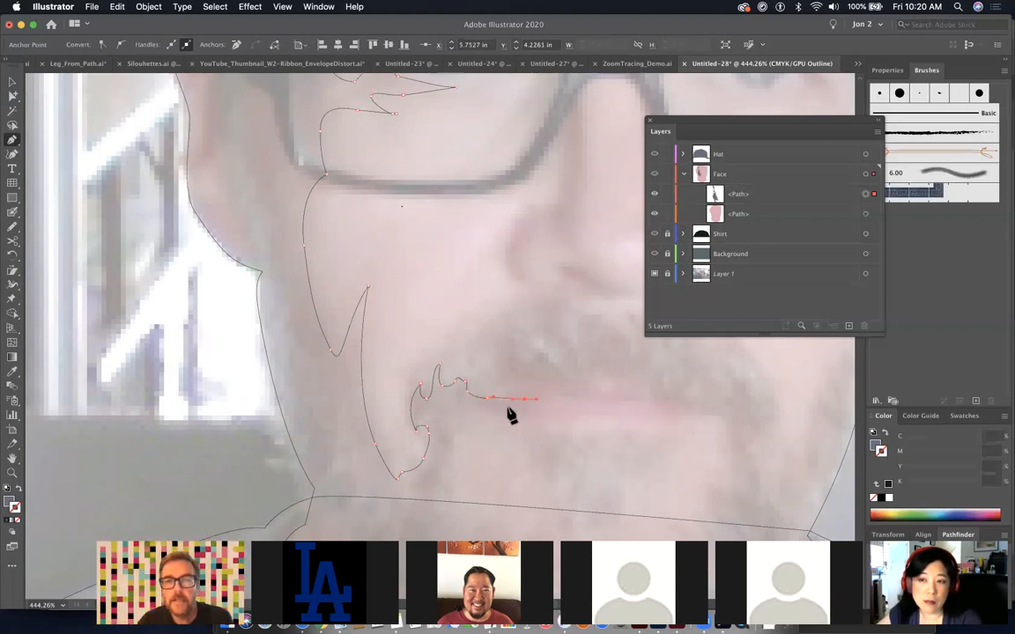
click(546, 416)
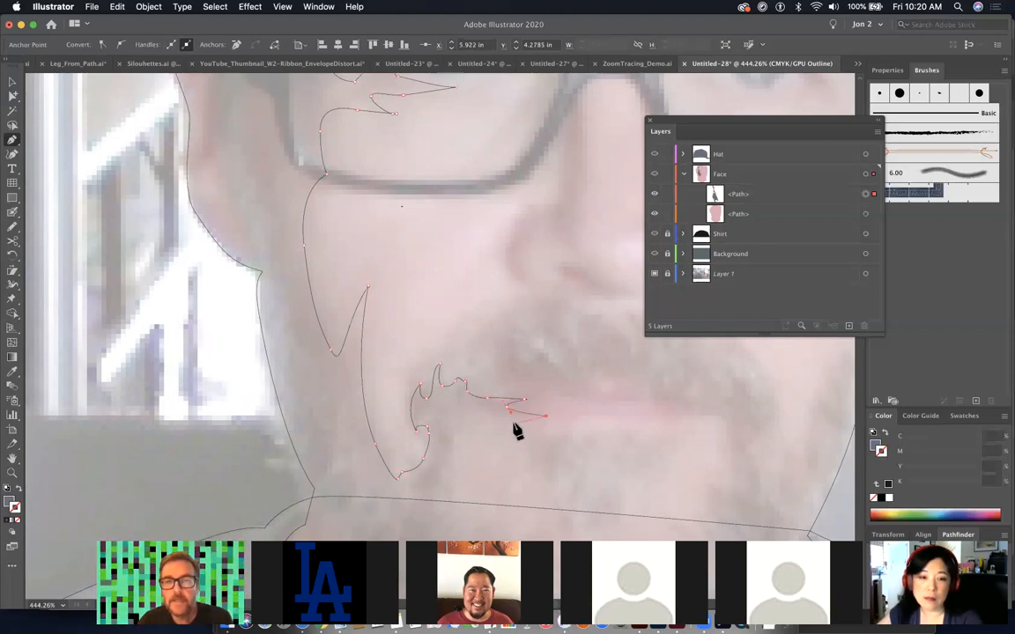
drag(504, 425, 576, 439)
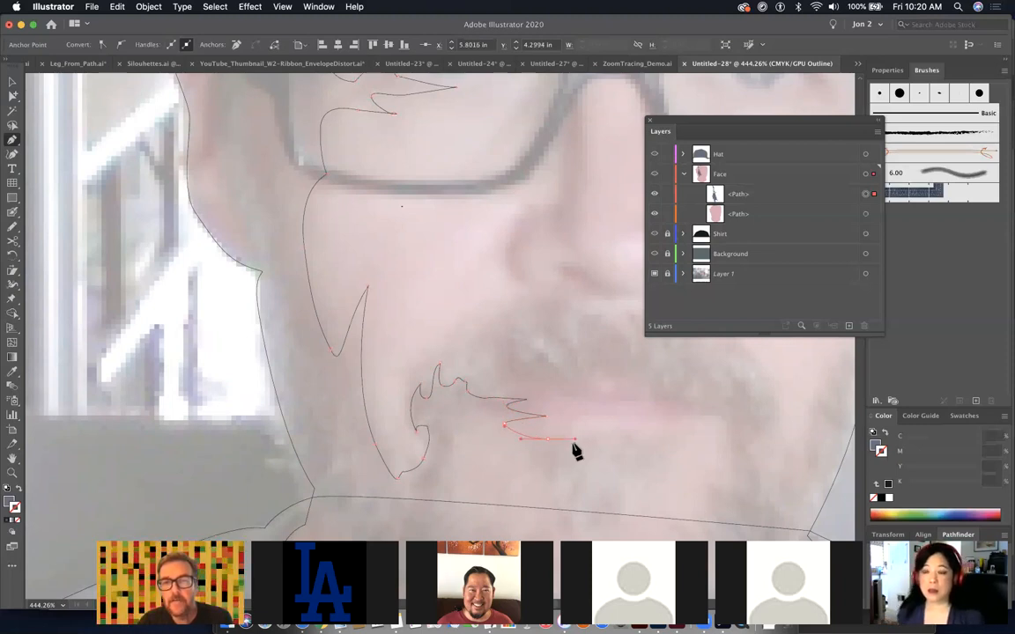
click(560, 486)
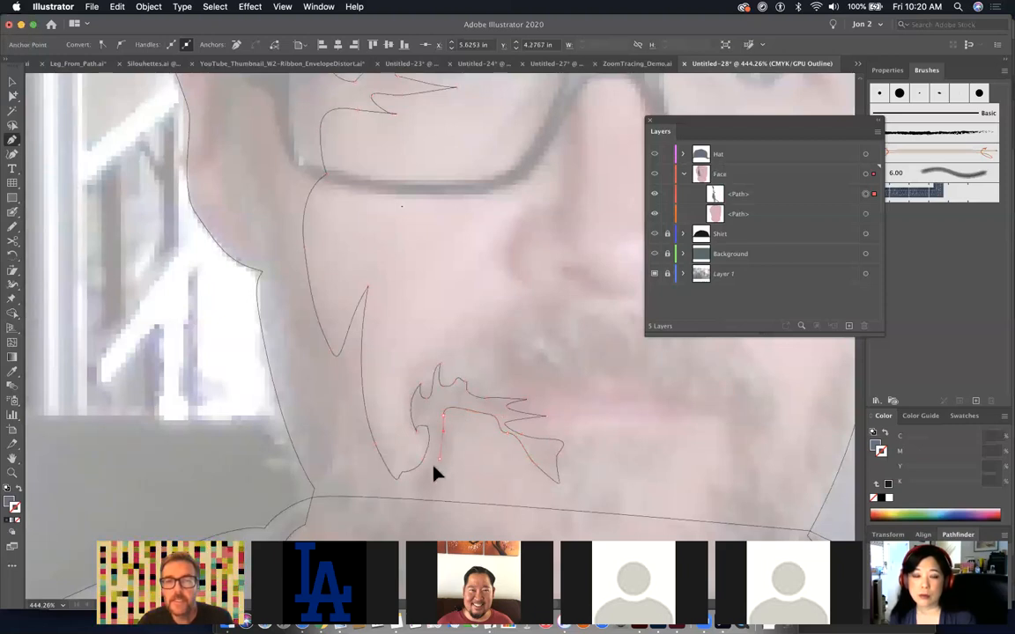
- Bring the path back beside the mouth and down the beard's inner edge, curving it in toward the chin
scroll(458, 450, down, 5)
click(419, 395)
drag(411, 410, 421, 444)
click(418, 434)
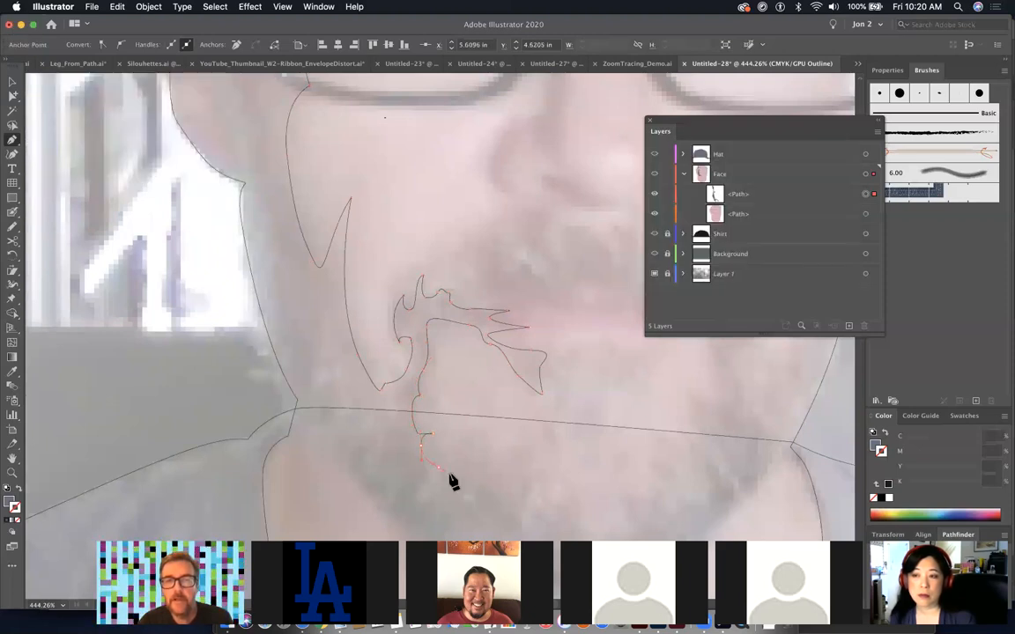
drag(498, 476, 442, 460)
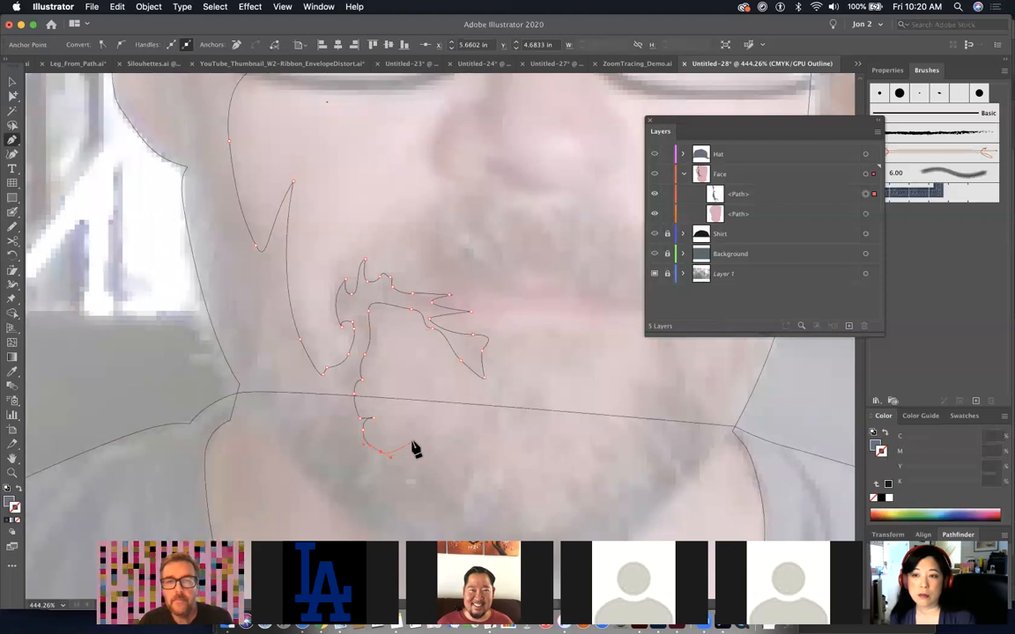
- Add two sharp upward hair spikes to the path along the beard's edge toward the chin
drag(415, 423, 415, 422)
click(412, 440)
click(410, 472)
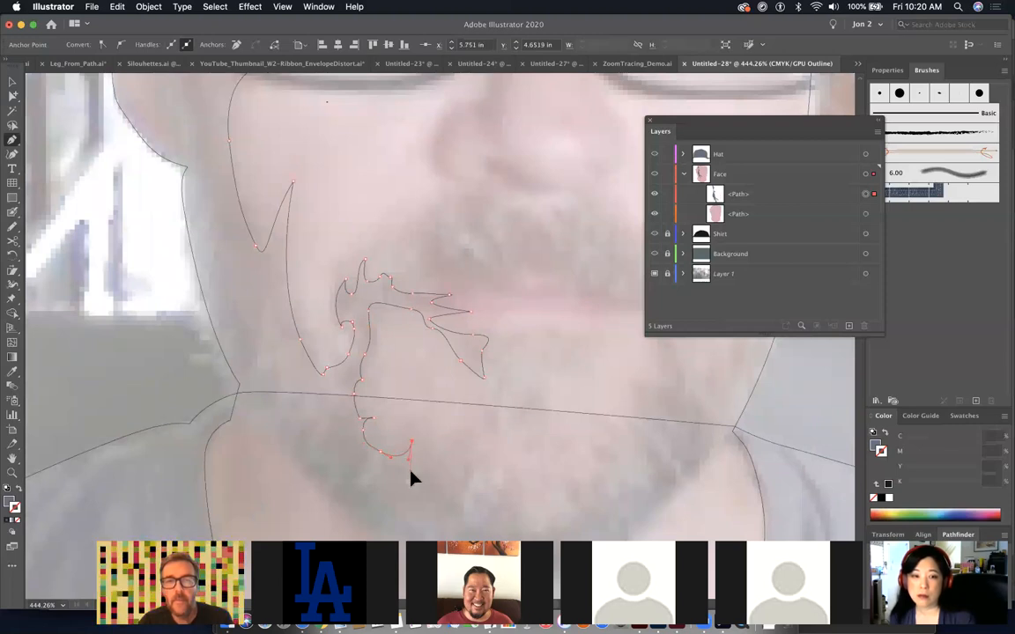
drag(479, 489, 471, 342)
click(463, 376)
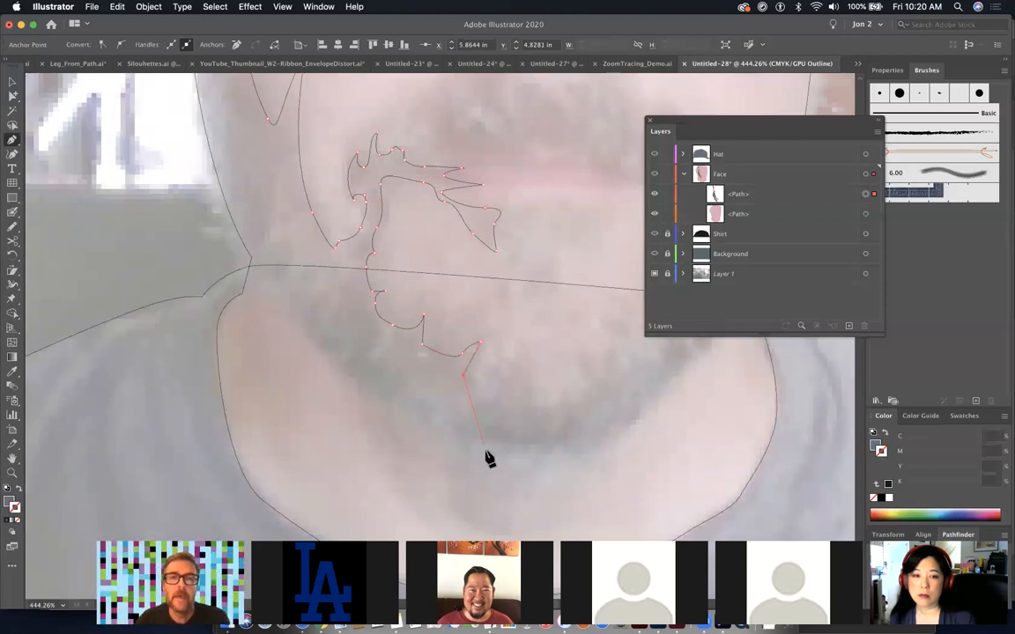
click(484, 449)
drag(439, 429, 416, 429)
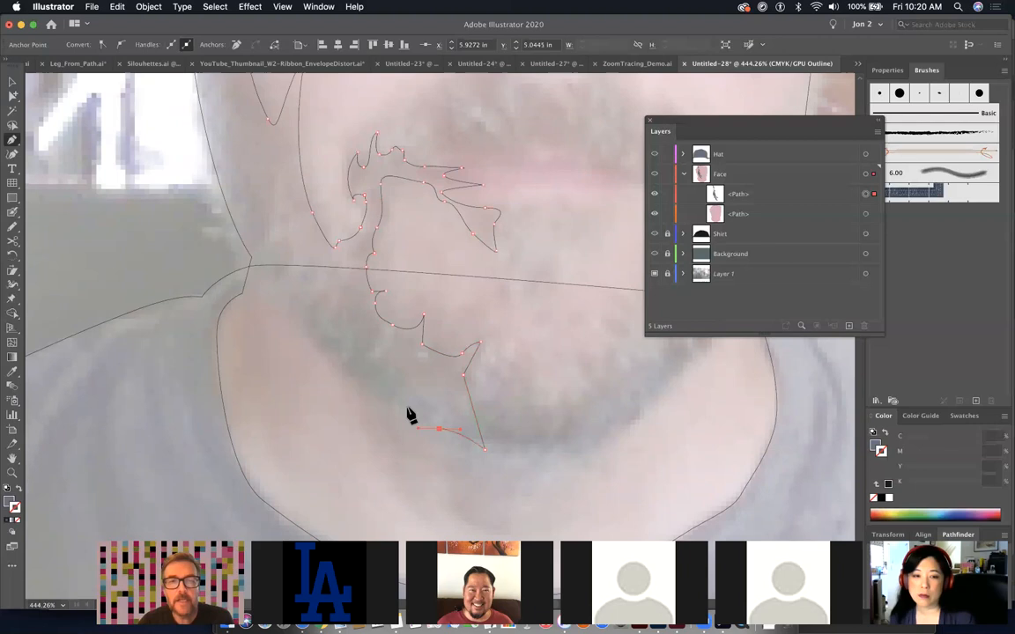
click(369, 389)
key(super+z)
key(super+z)
key(super+z)
key(super+z)
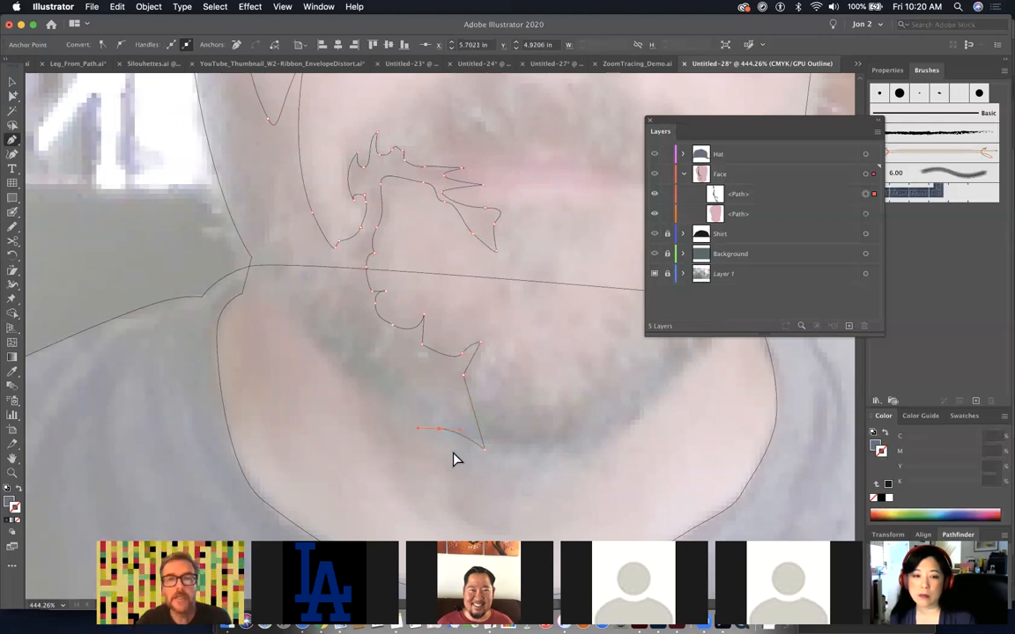
click(443, 427)
click(468, 442)
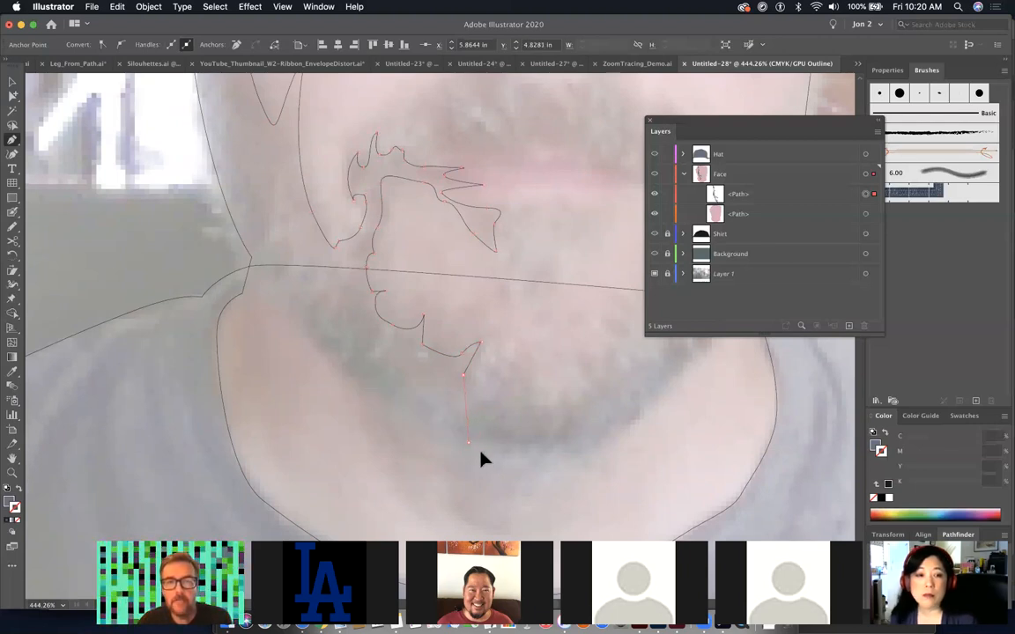
click(493, 458)
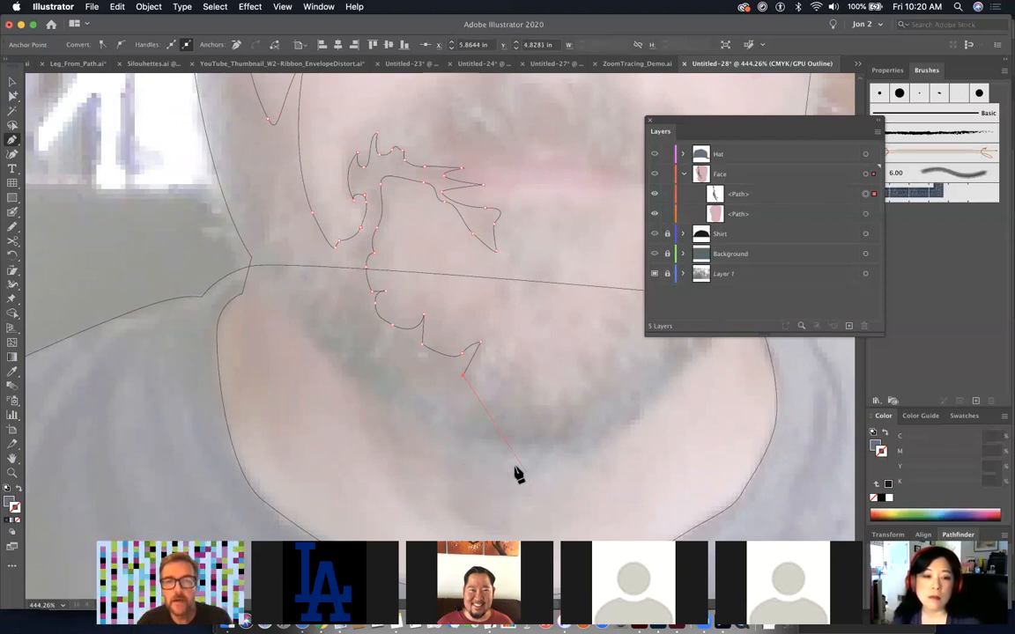
click(492, 399)
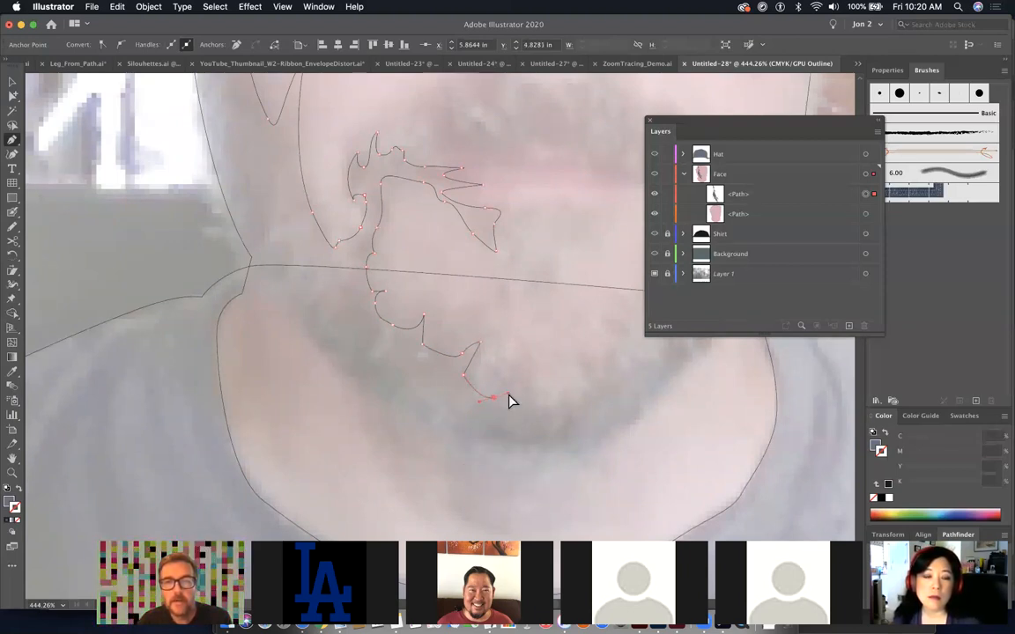
- Continue the path across the front of the chin with small jagged beard tufts pointing up and down
click(509, 379)
click(504, 357)
click(522, 344)
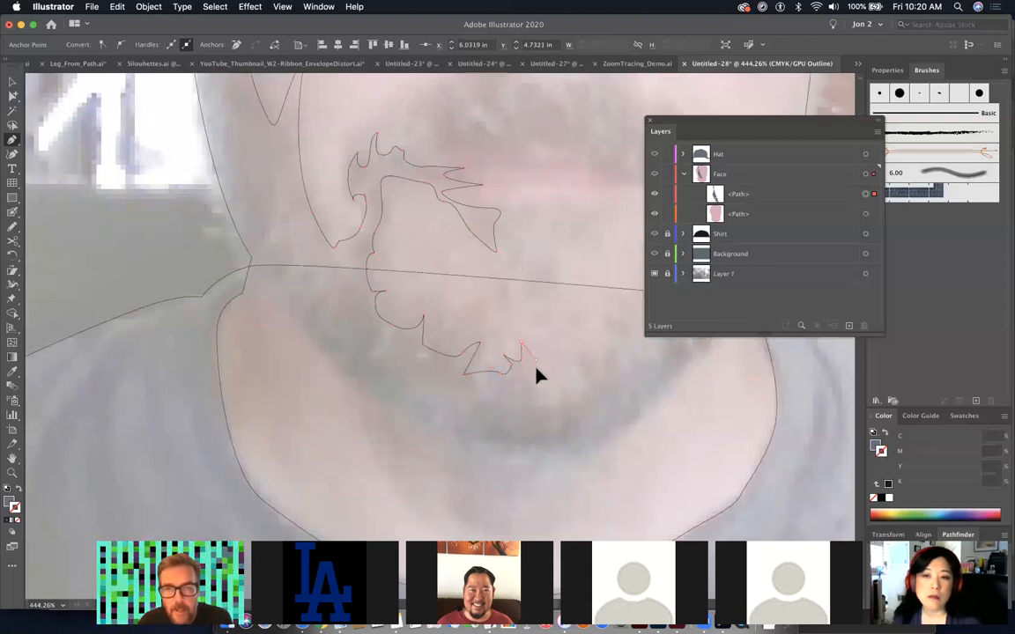
click(529, 376)
click(533, 403)
click(547, 399)
click(562, 395)
click(582, 400)
drag(590, 386, 581, 375)
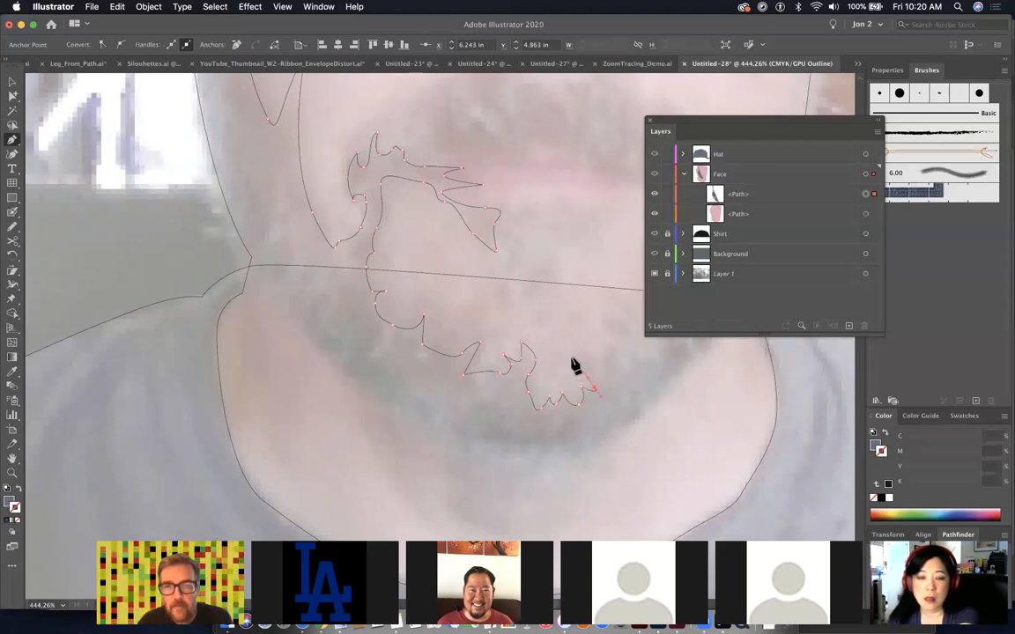
- Carry the path around the chin's far side and back beneath it along a small jagged edge
click(603, 355)
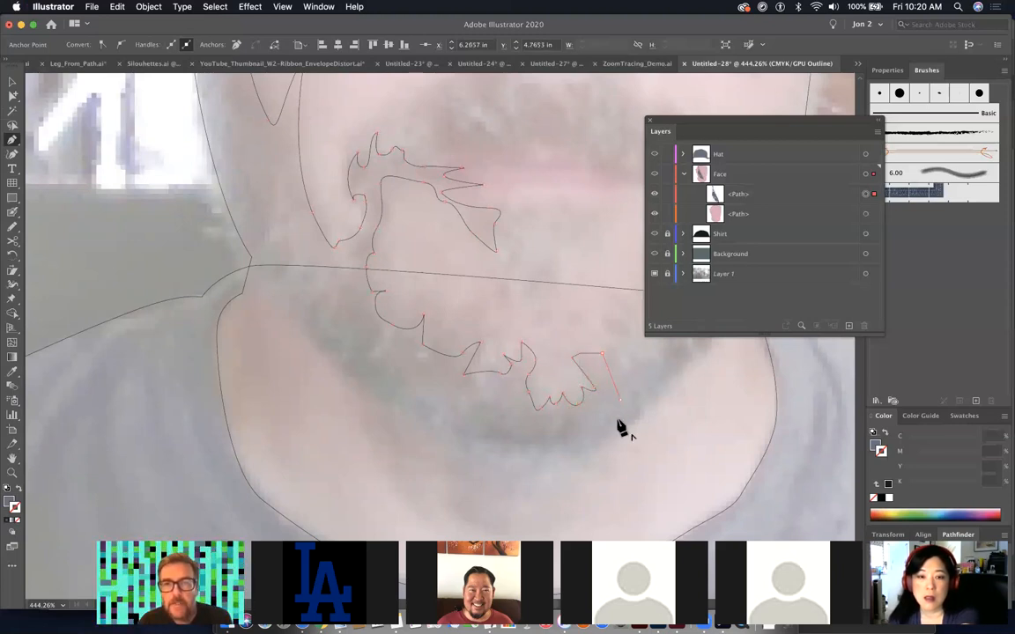
click(620, 401)
click(609, 443)
drag(585, 455, 496, 453)
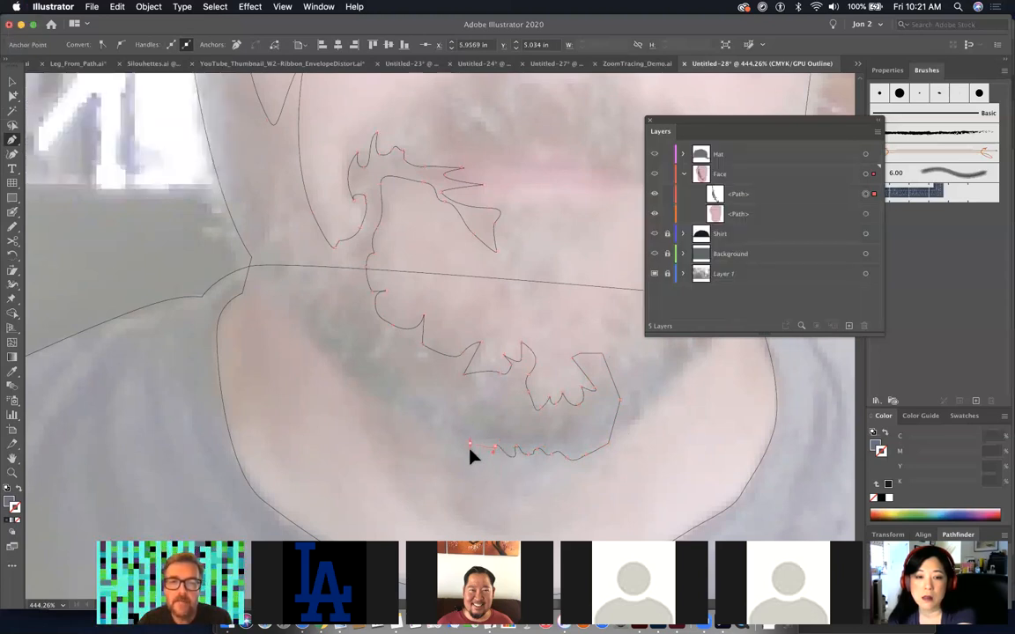
- Trace the neck shadow below the chin as a zigzag of pointed spikes running down the neck
click(474, 457)
click(462, 460)
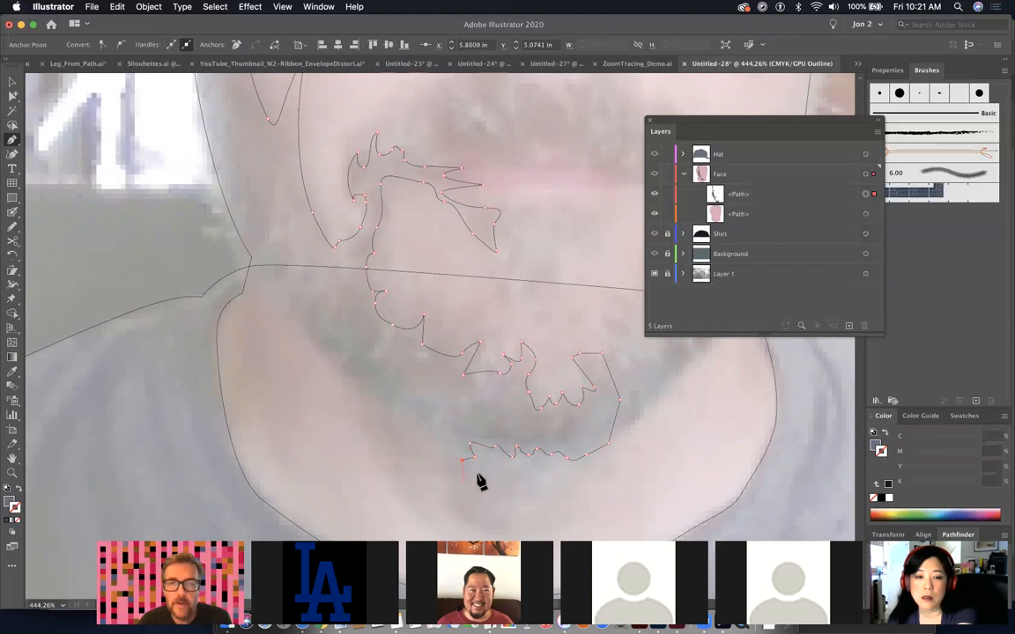
click(504, 491)
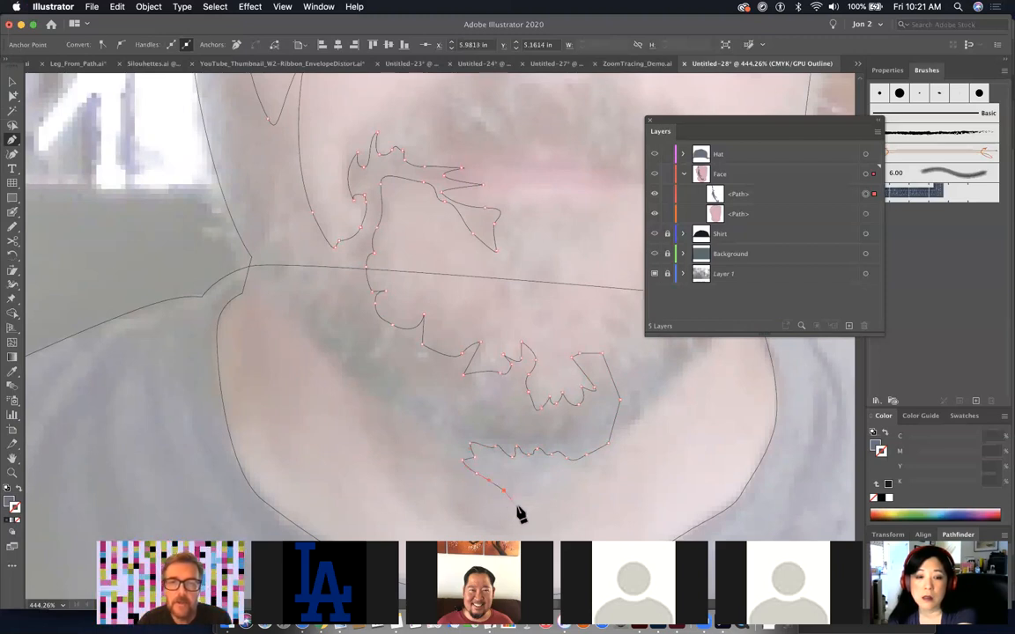
drag(536, 509, 538, 510)
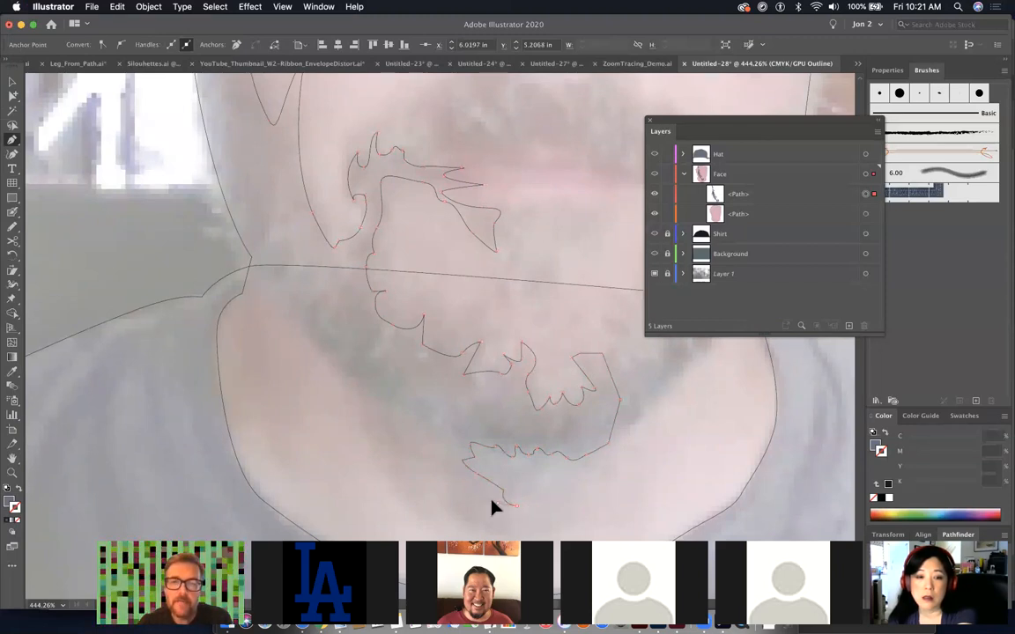
click(498, 503)
drag(513, 520, 456, 514)
click(513, 520)
click(469, 512)
click(503, 536)
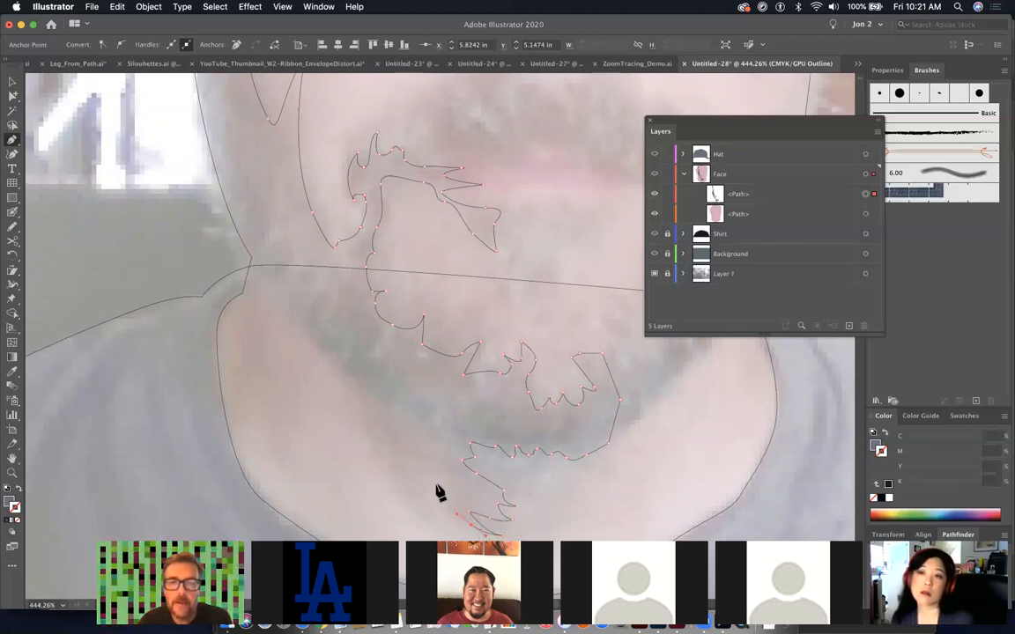
- Run the path back up the neck with a notch and a pointed tip, and turn it down again in jagged segments
drag(433, 476, 460, 502)
click(457, 492)
drag(438, 460, 408, 457)
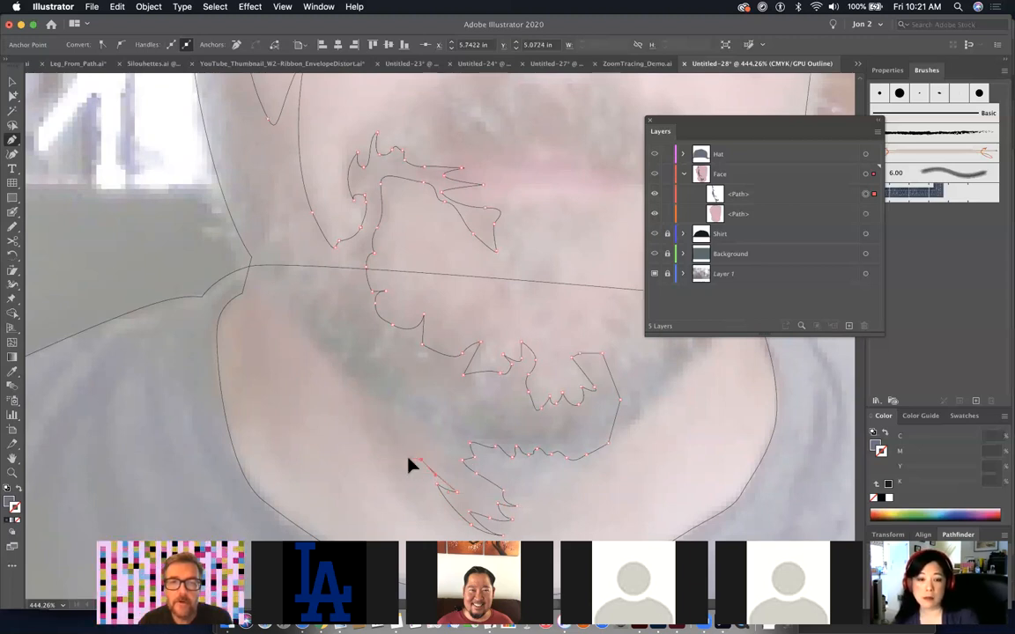
click(428, 484)
click(415, 488)
drag(439, 525, 441, 529)
click(428, 517)
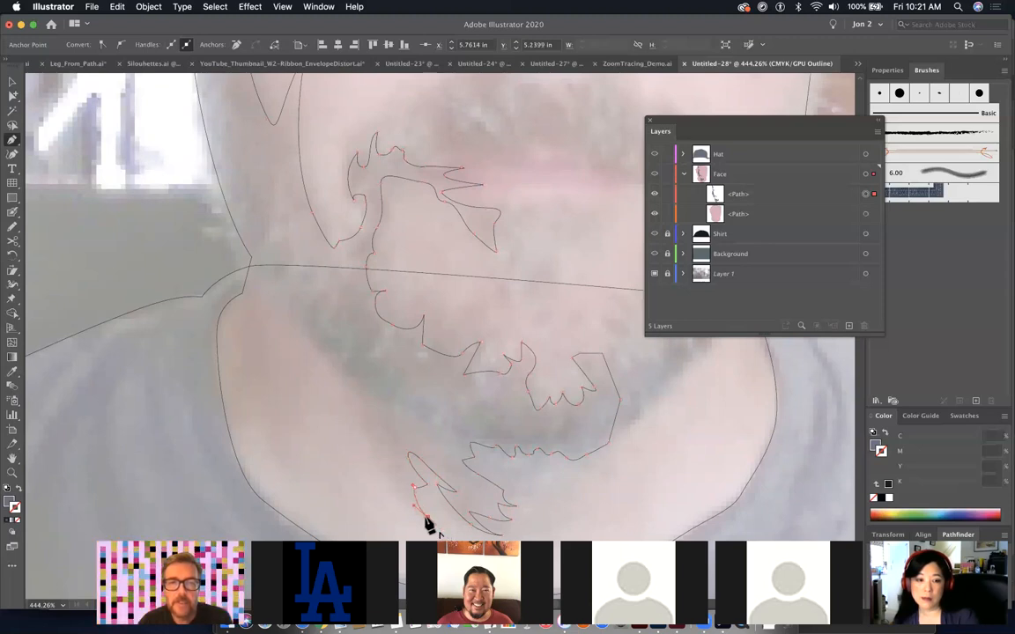
- Continue the facial shadow path with the Pen tool along the neck, under the jaw and back to the face's outer edge
click(402, 478)
drag(378, 425, 378, 420)
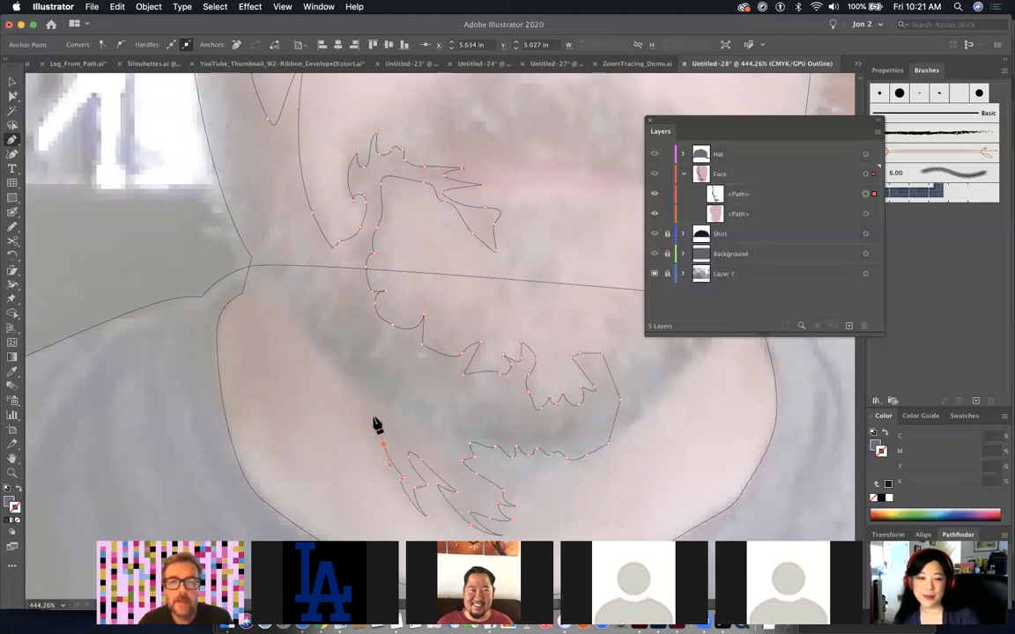
drag(358, 380, 300, 316)
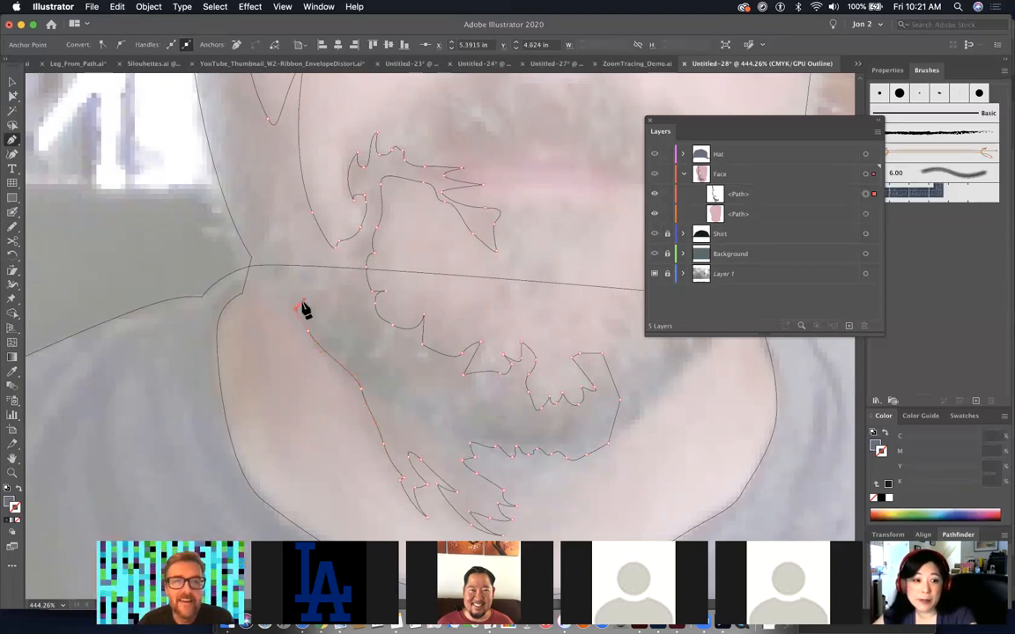
click(324, 297)
drag(320, 332, 321, 332)
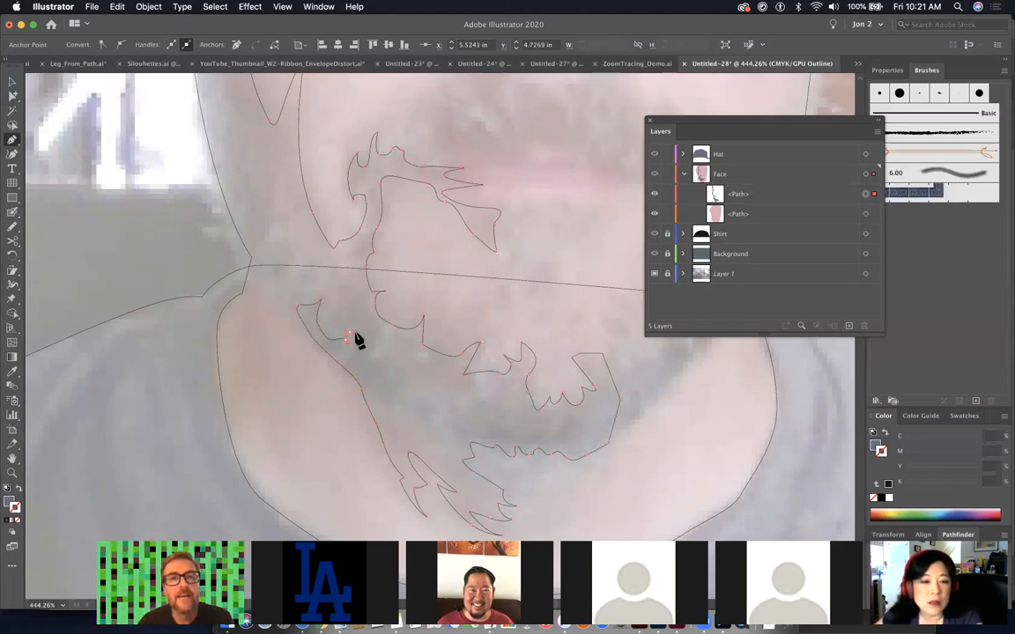
drag(302, 292, 220, 266)
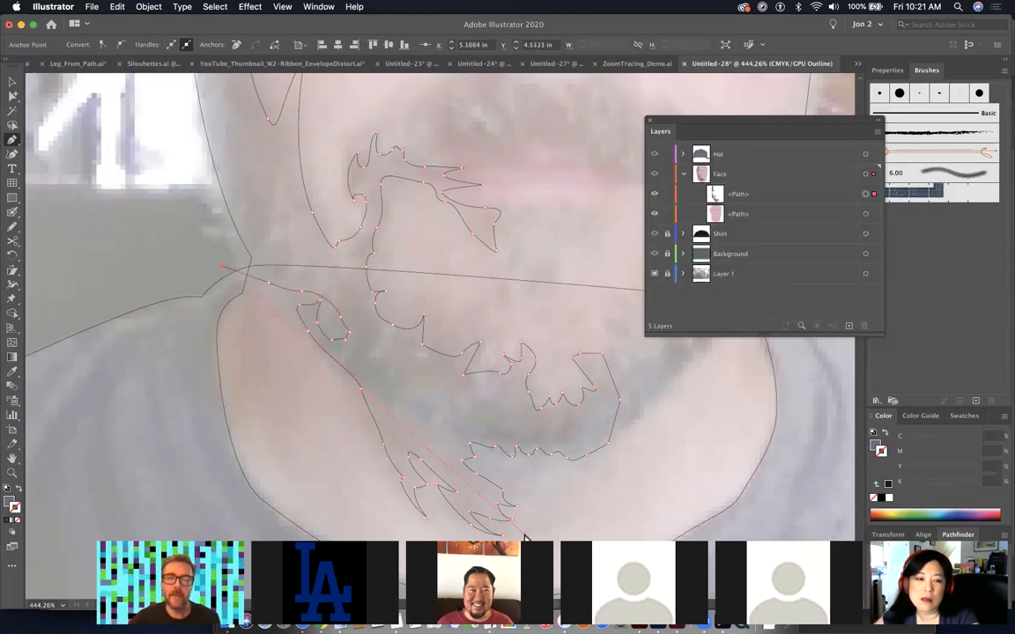
- Close the shadow path with straight segments running outside the face from the jaw up to its starting point, and preview the artwork
key(super+minus)
key(super+minus)
key(super+minus)
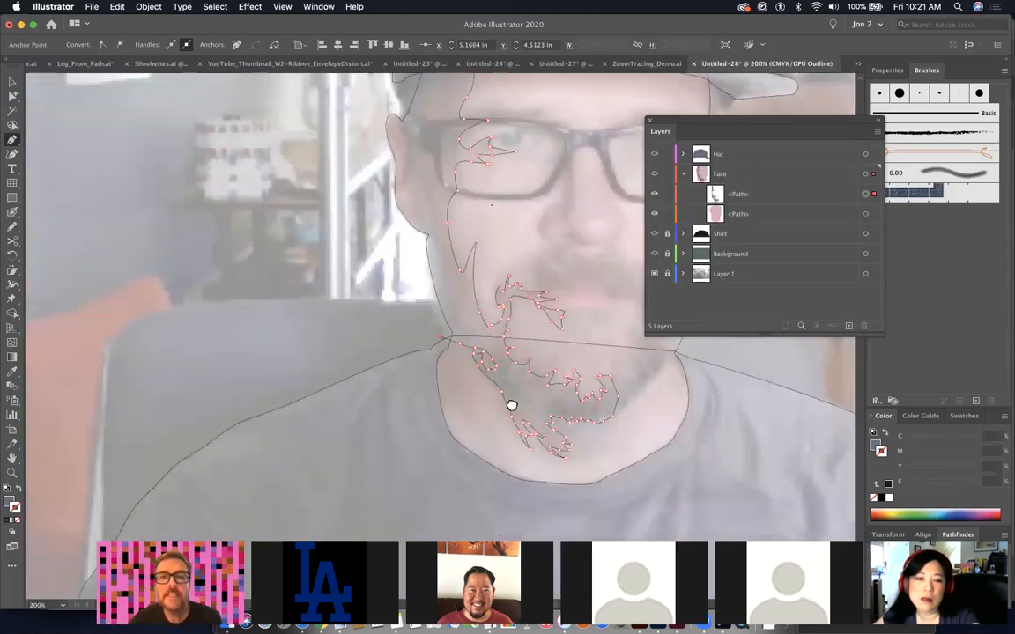
scroll(512, 406, up, 5)
key(super+y)
key(v)
scroll(352, 441, right, 5)
key(super+y)
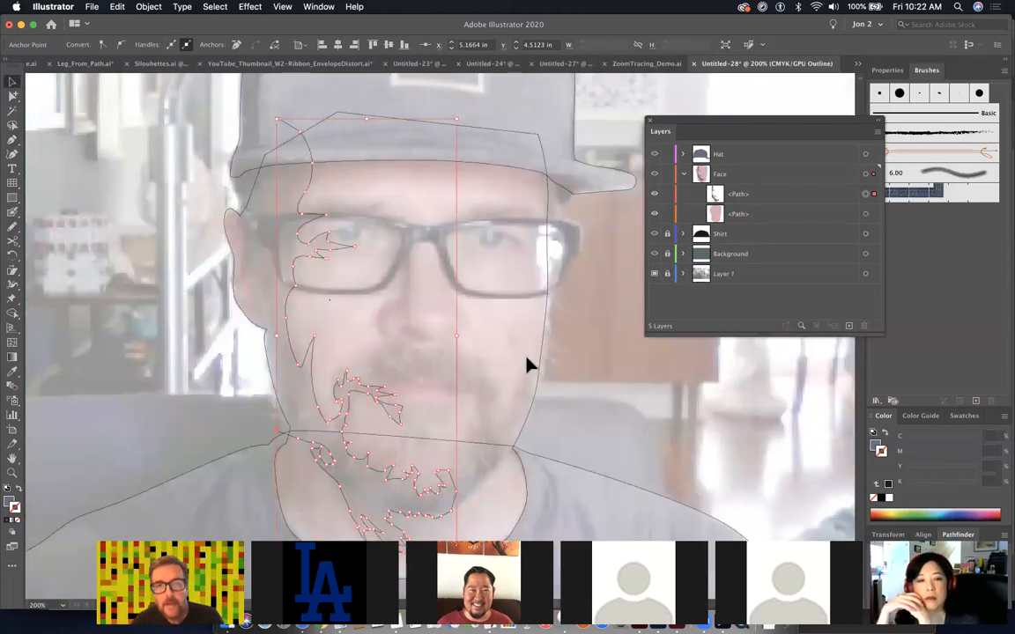
click(12, 139)
click(277, 432)
click(189, 385)
click(189, 287)
click(200, 175)
click(279, 118)
click(12, 95)
key(ctrl+y)
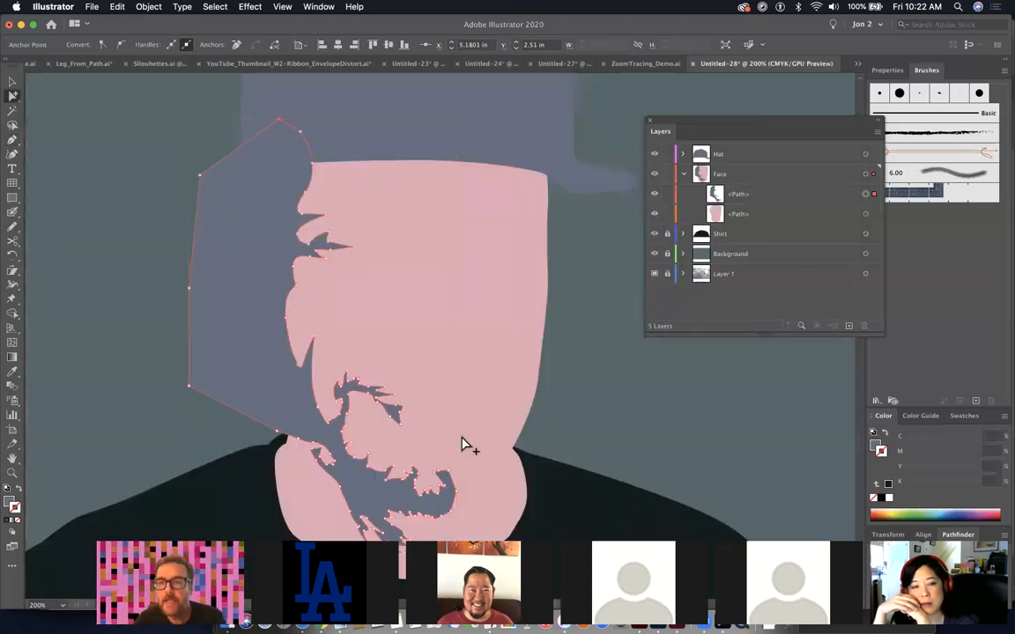
- Fill the shadow shape with the pink sampled from the face using the Eyedropper
click(12, 385)
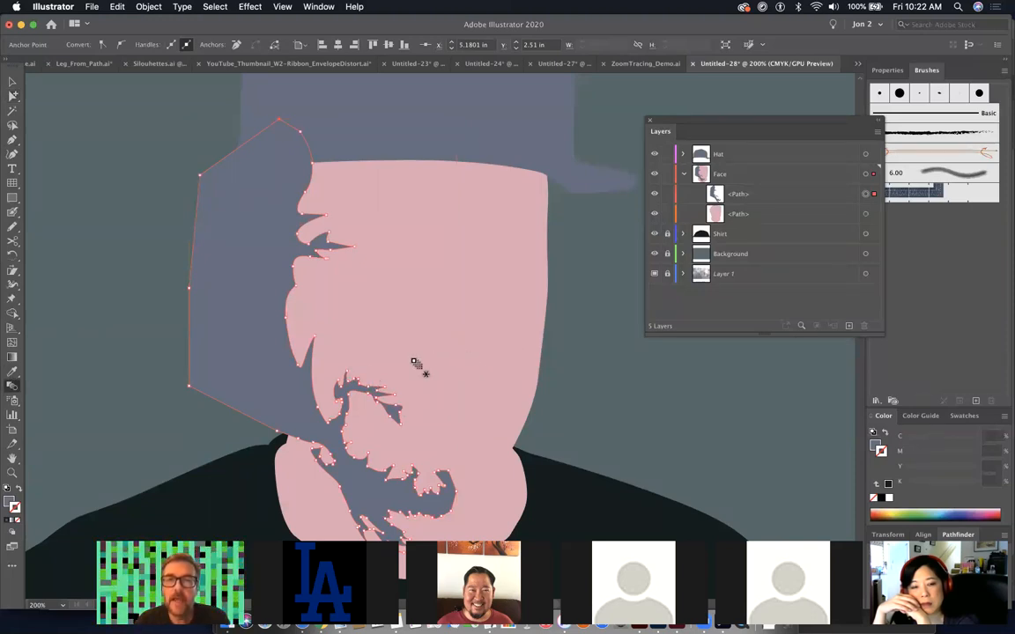
click(12, 372)
click(499, 260)
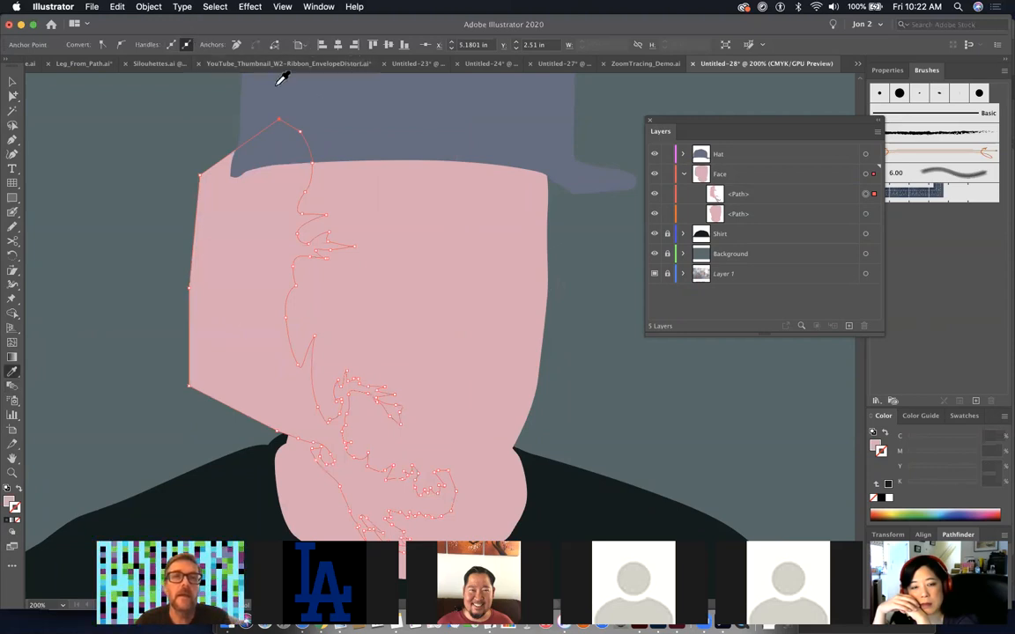
- Set the shadow shape's blending mode to Multiply
click(12, 97)
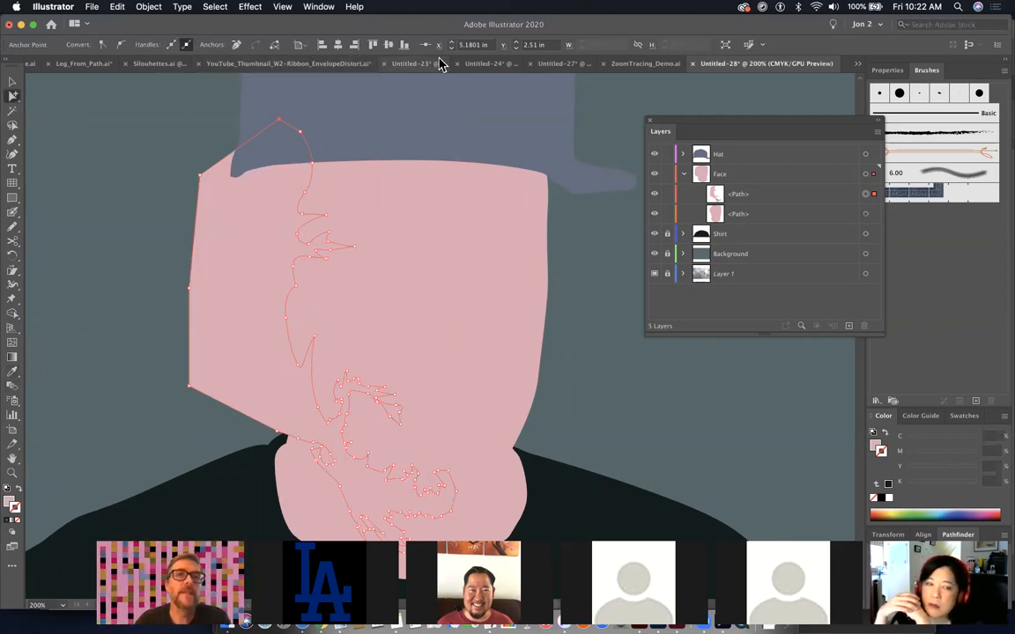
click(282, 238)
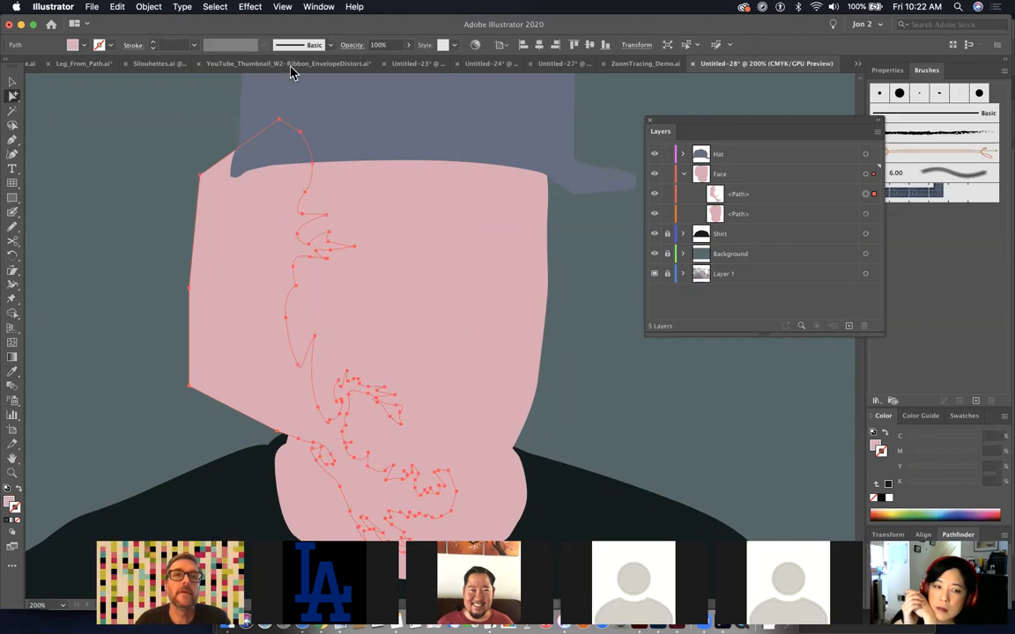
click(351, 44)
click(255, 65)
click(245, 104)
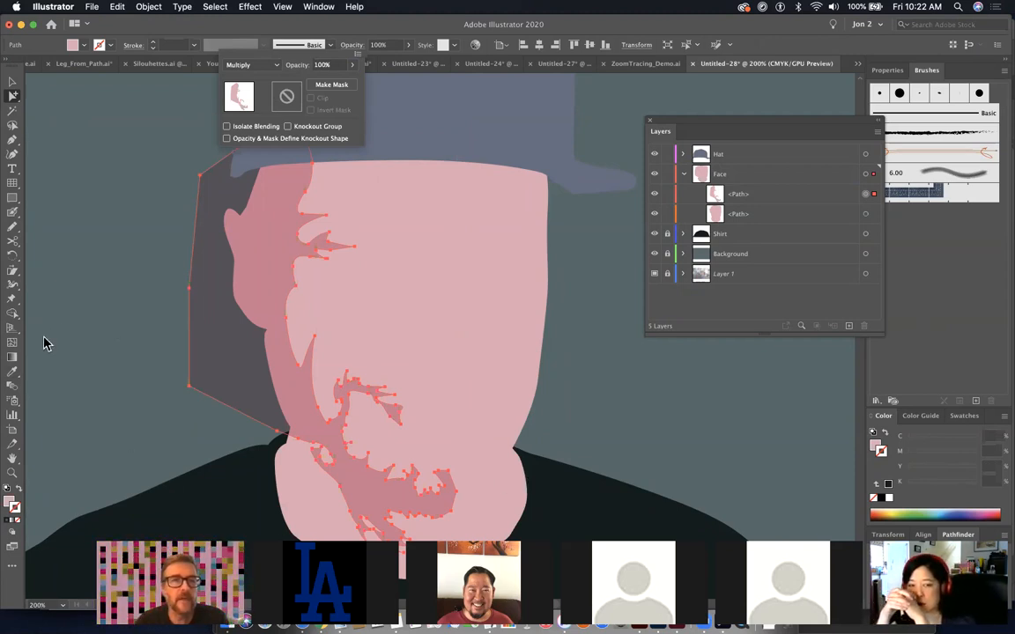
- Trim the part of the shadow shape that extends outside the face with the Shape Builder tool
click(15, 315)
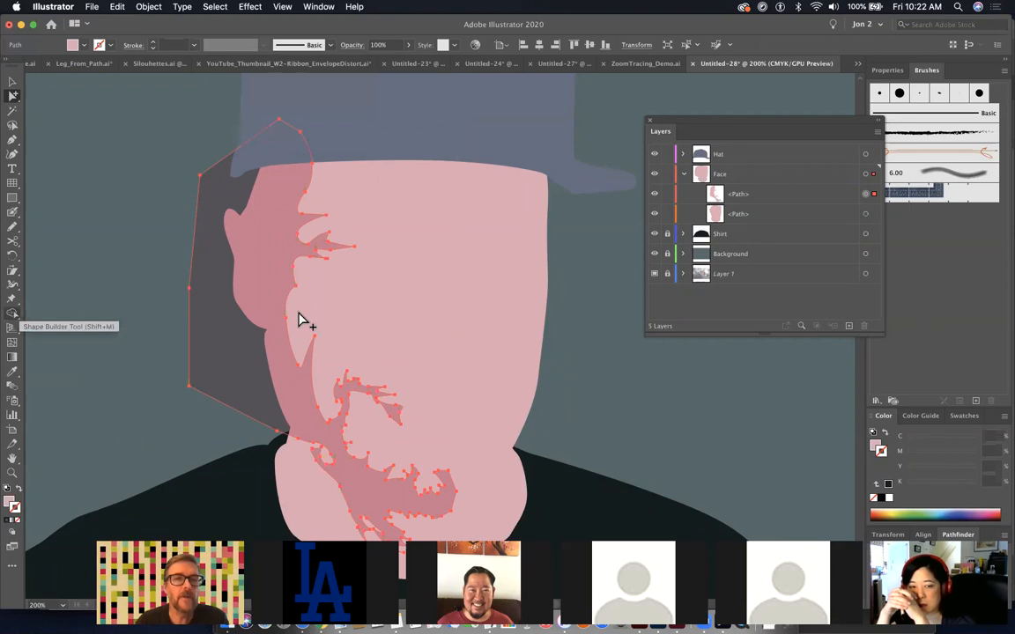
key(v)
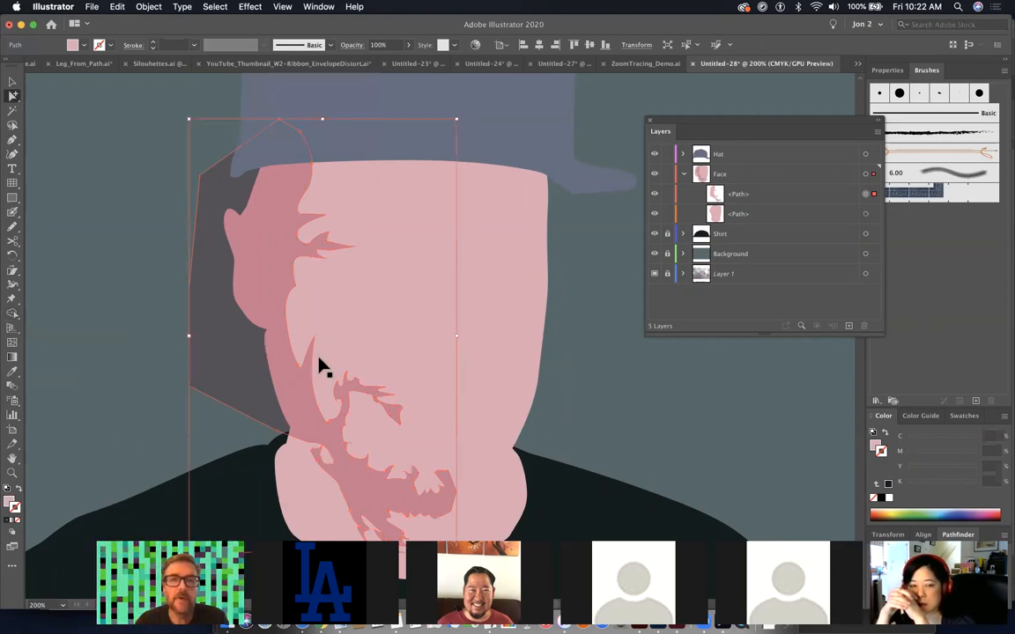
shift+click(517, 388)
key(shift+m)
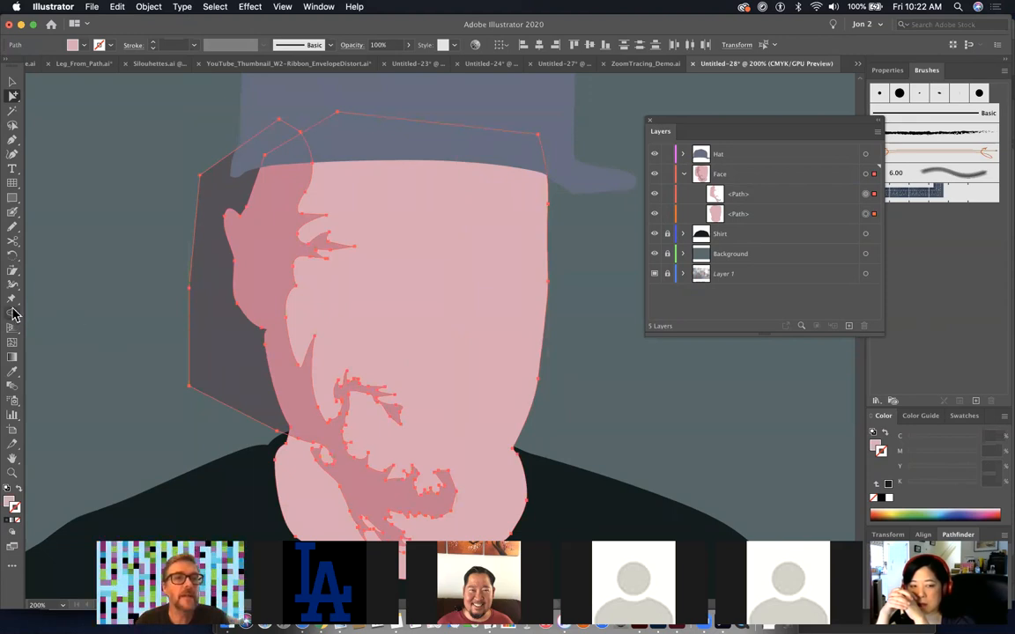
alt+click(234, 350)
super+click(648, 432)
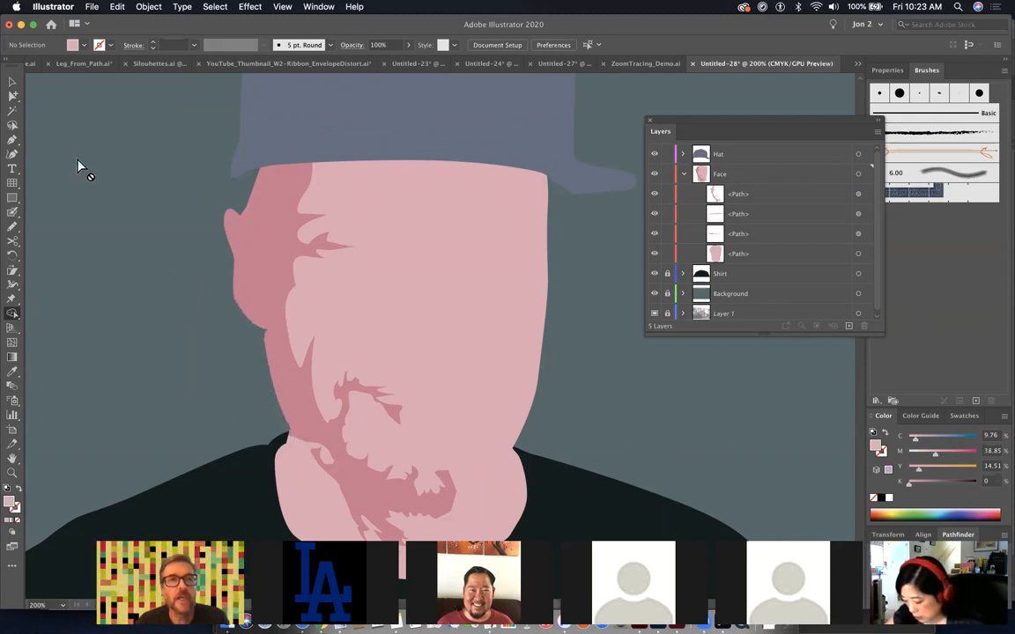
- Move the trimmed shadow shape off the face and put it back in place
click(13, 94)
drag(231, 278, 161, 292)
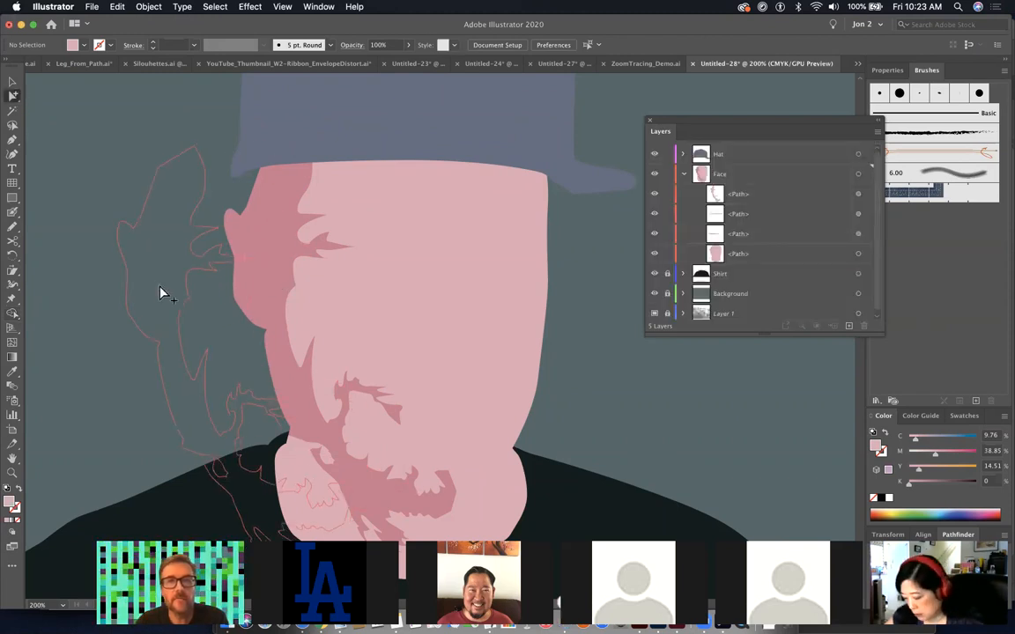
drag(188, 332, 294, 321)
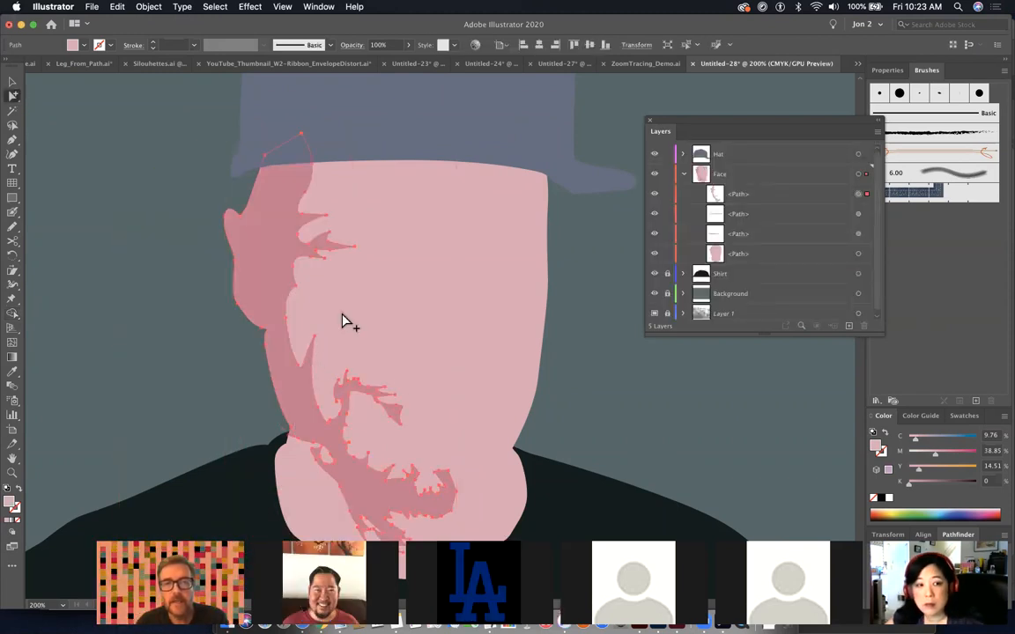
- Set the shadow shape's blending mode to Normal and fill it with a dark brown sampled from the photo's beard area
click(358, 44)
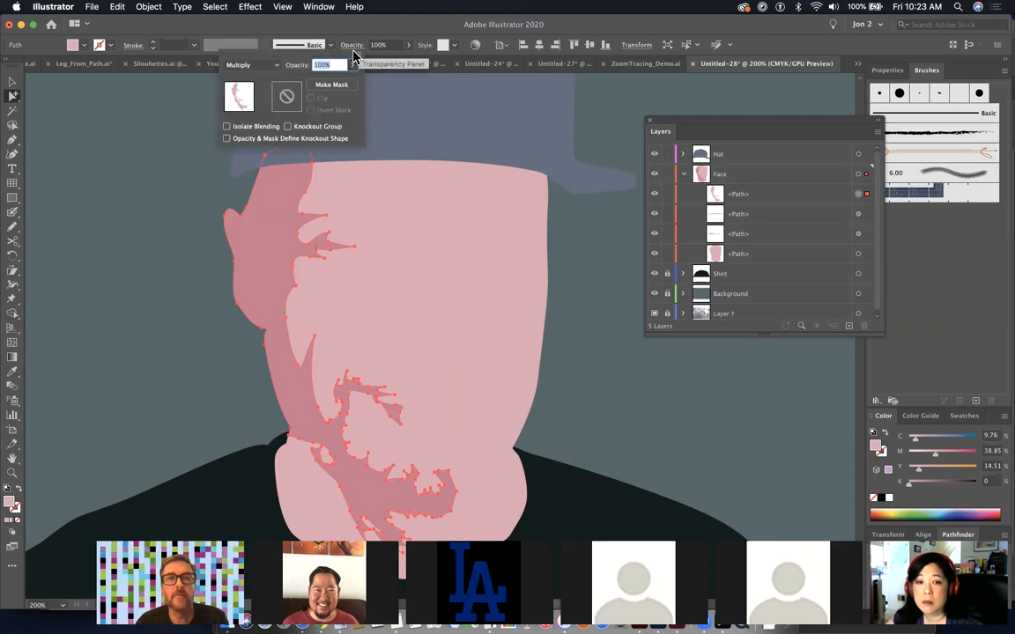
click(265, 67)
click(248, 79)
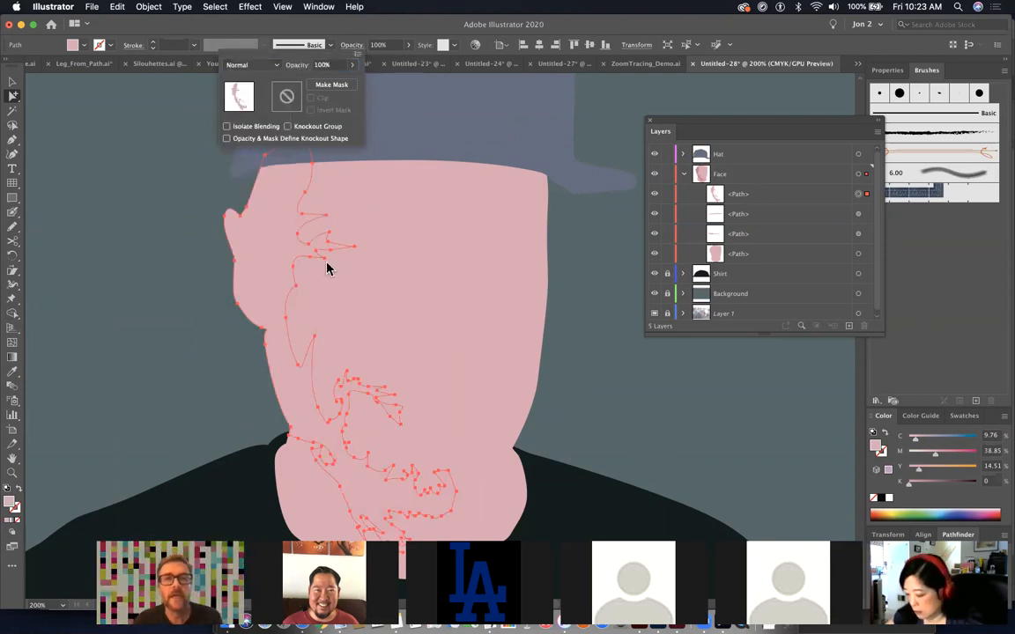
click(65, 402)
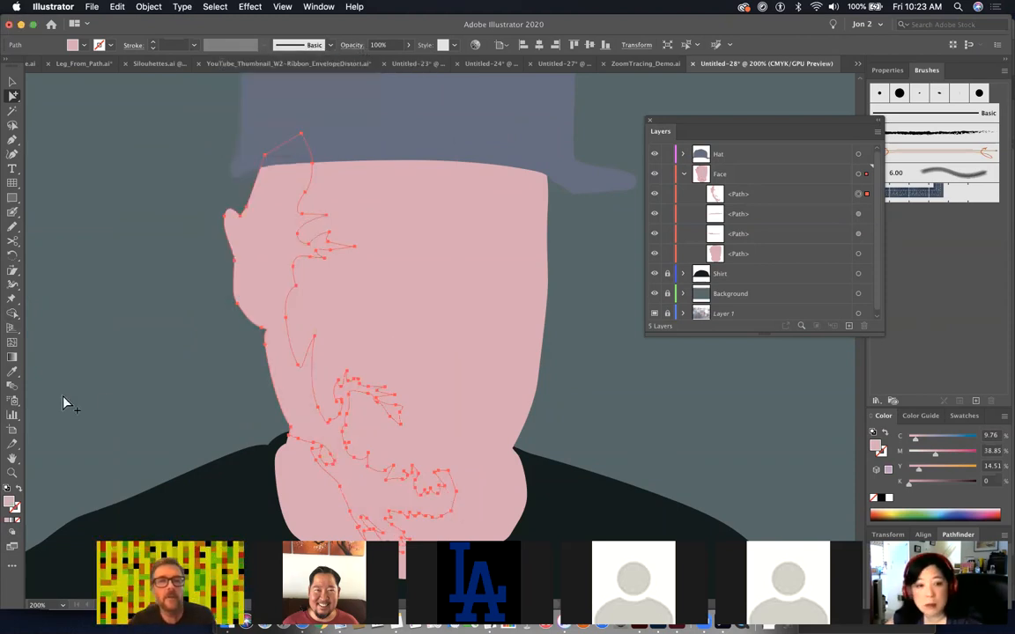
click(12, 372)
key(super+y)
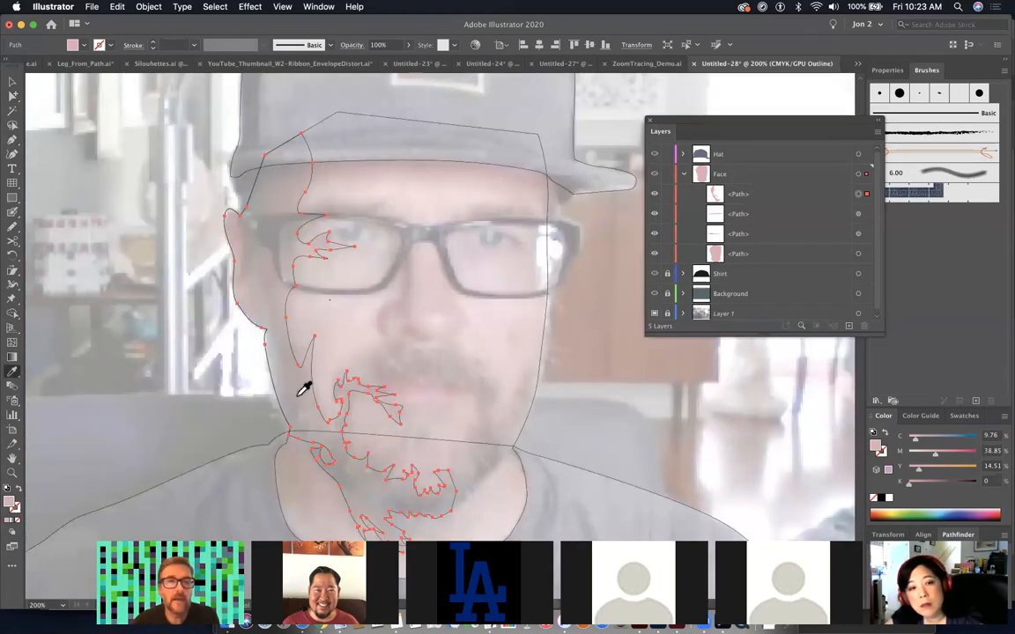
click(343, 426)
key(super+y)
key(super+shift+a)
key(super+minus)
key(super+minus)
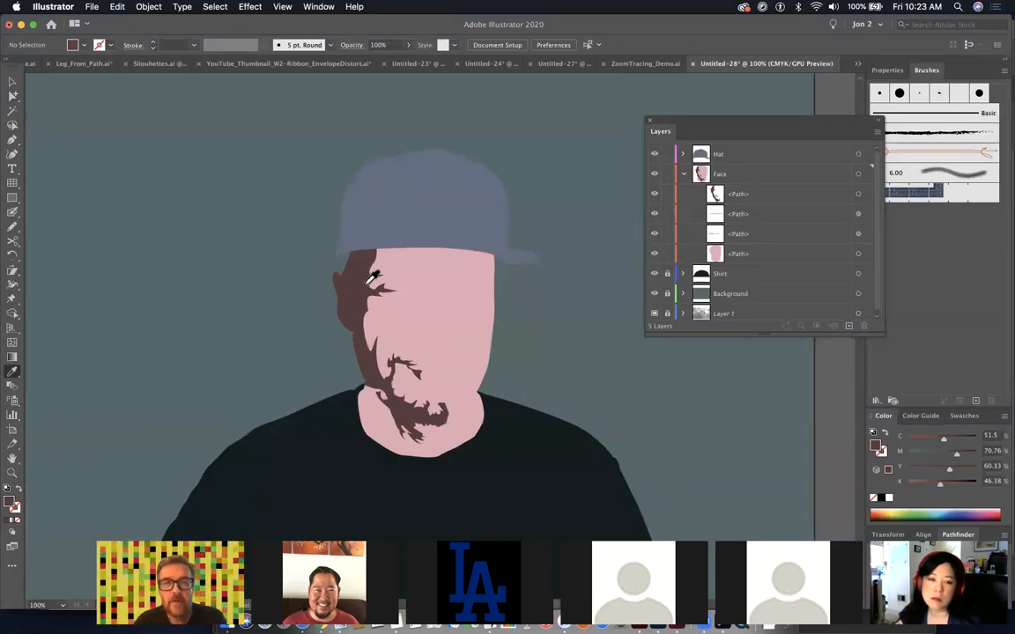
- Trace a second shadow shape in outline view around the eye inside the glasses lens, reaching the nose bridge
key(super+y)
drag(333, 241, 487, 362)
drag(432, 299, 377, 230)
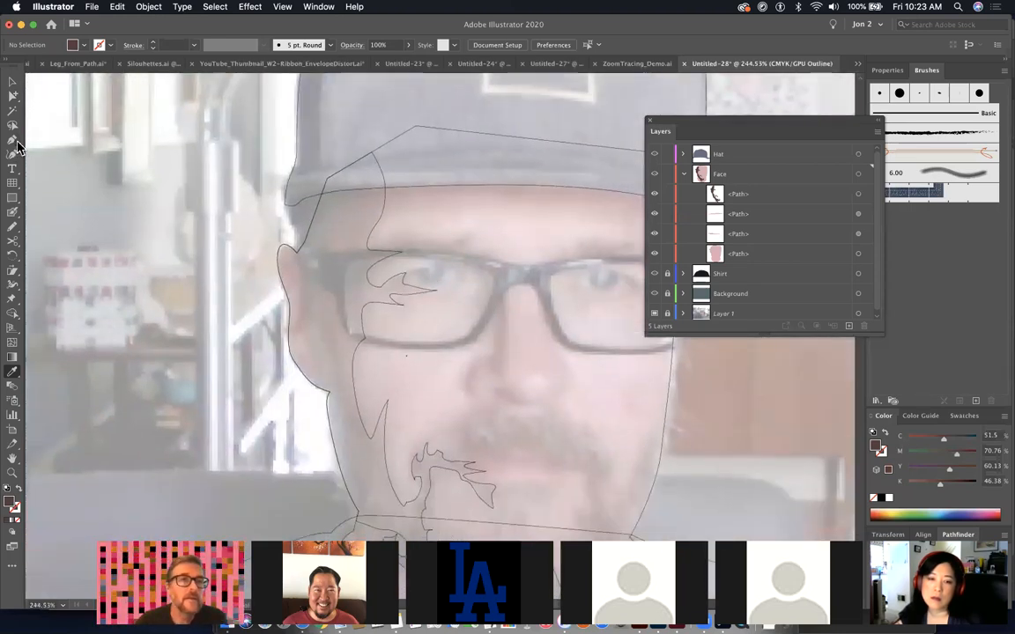
drag(454, 197, 465, 149)
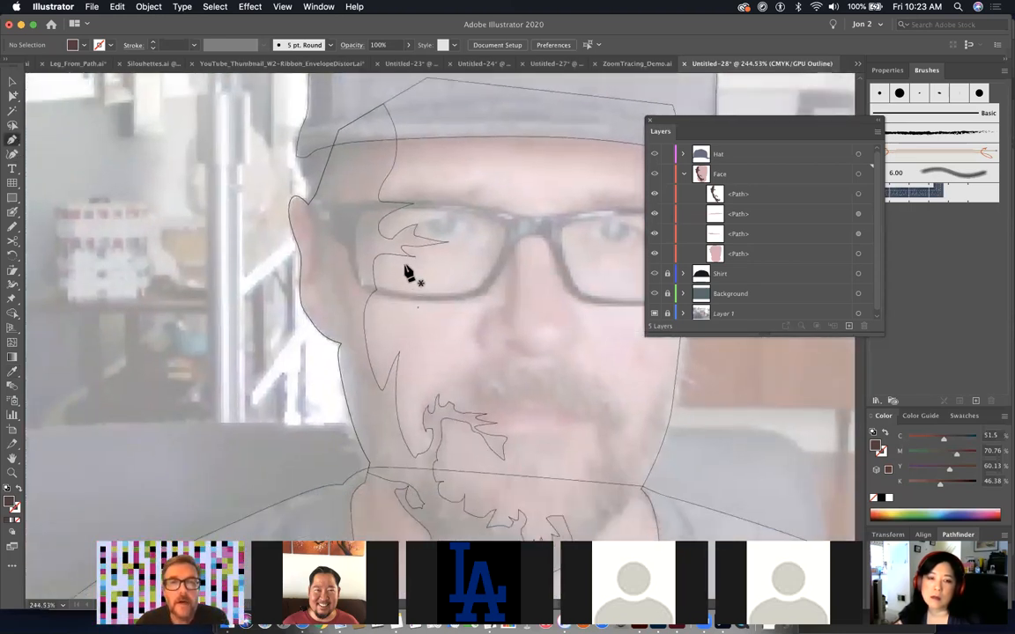
click(443, 240)
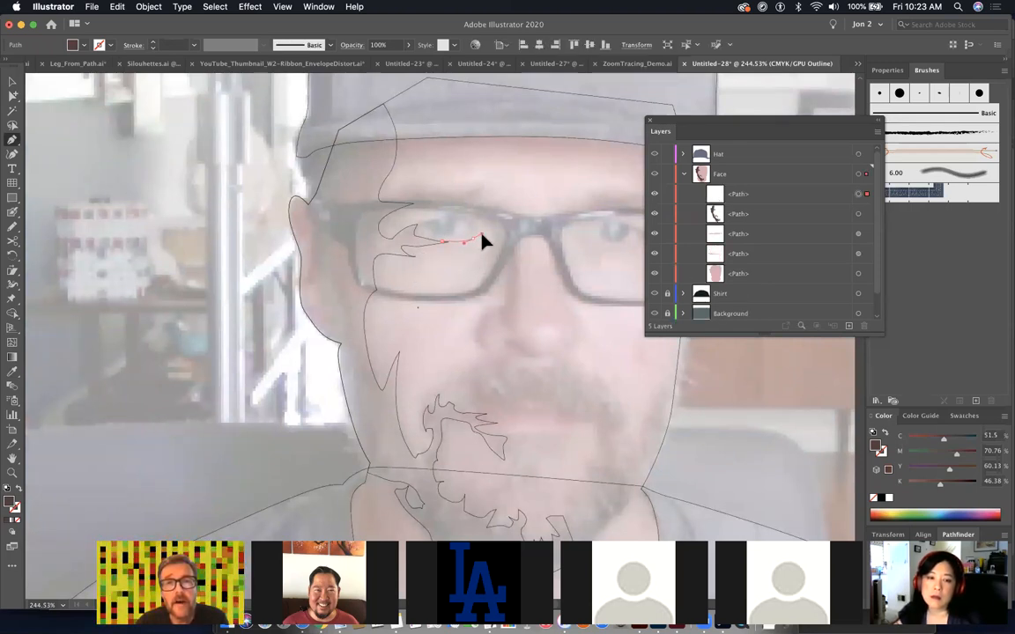
click(473, 239)
drag(456, 252, 489, 247)
click(411, 248)
click(506, 247)
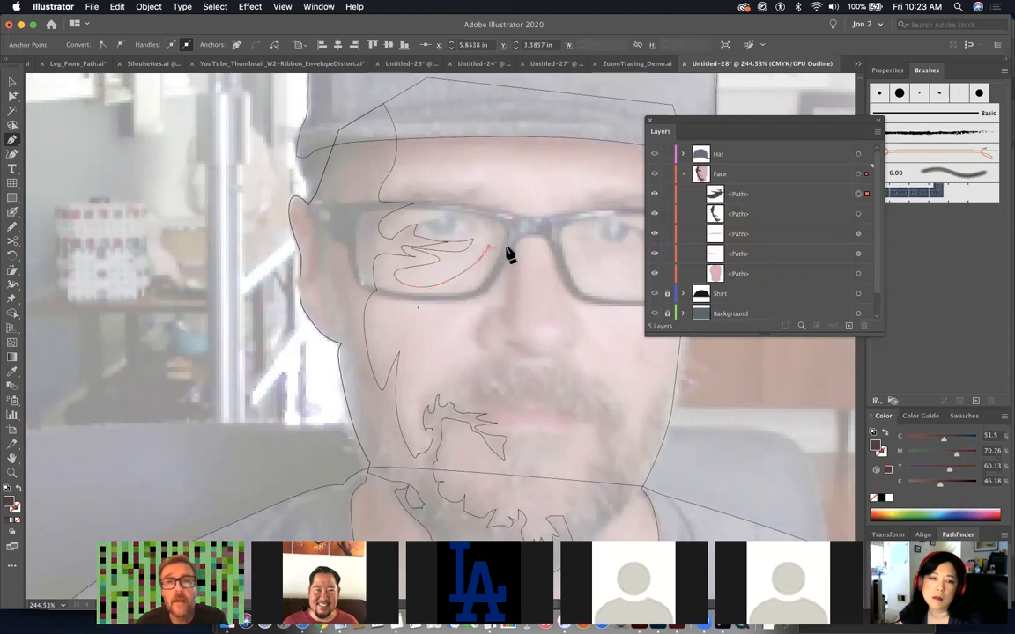
- Continue the second shadow path along the lower rim of the glasses and down the cheek to the moustache
drag(467, 301, 466, 298)
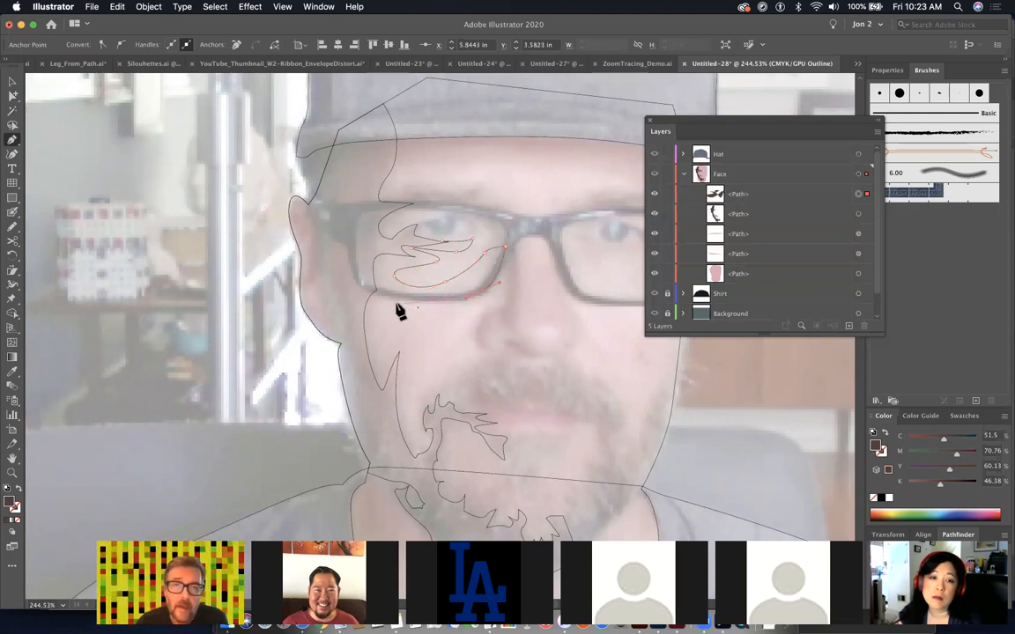
drag(384, 298, 410, 350)
drag(418, 399, 449, 377)
click(481, 371)
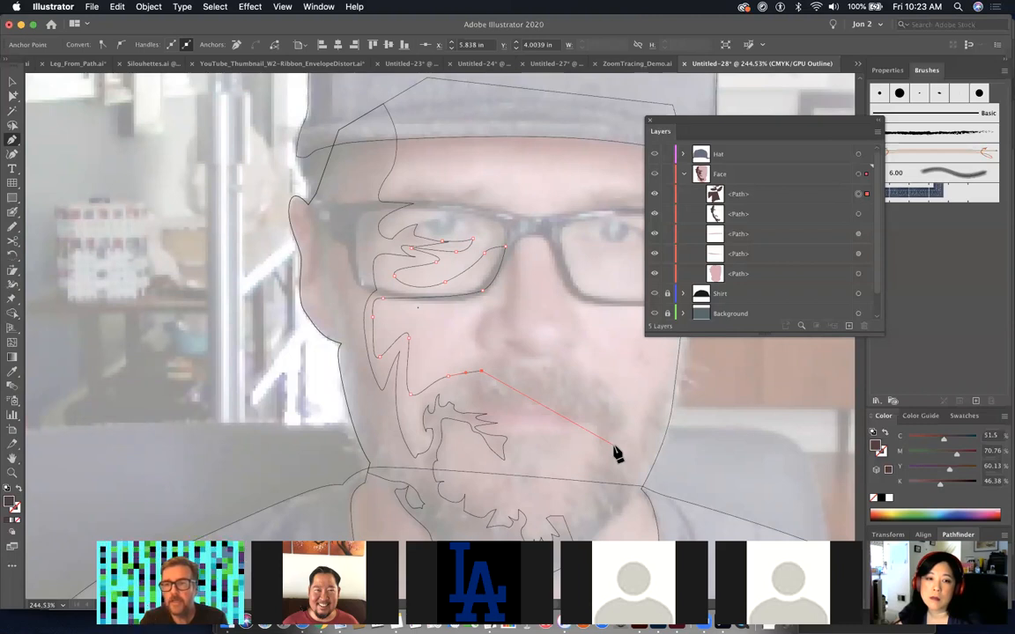
- Delete the unfinished second shadow path
super+click(553, 417)
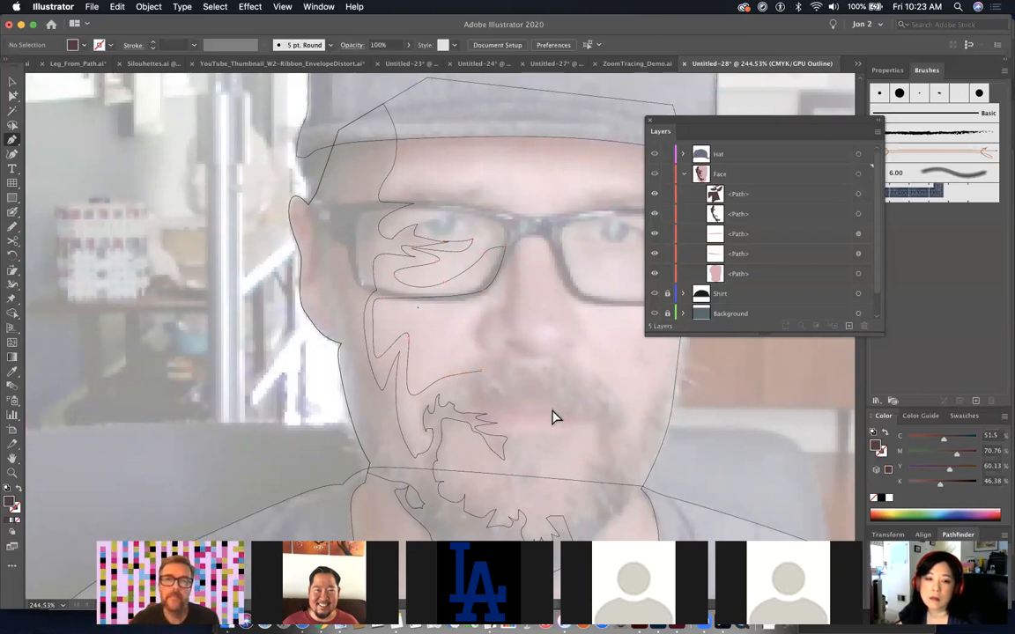
super+click(453, 373)
key(Delete)
key(Delete)
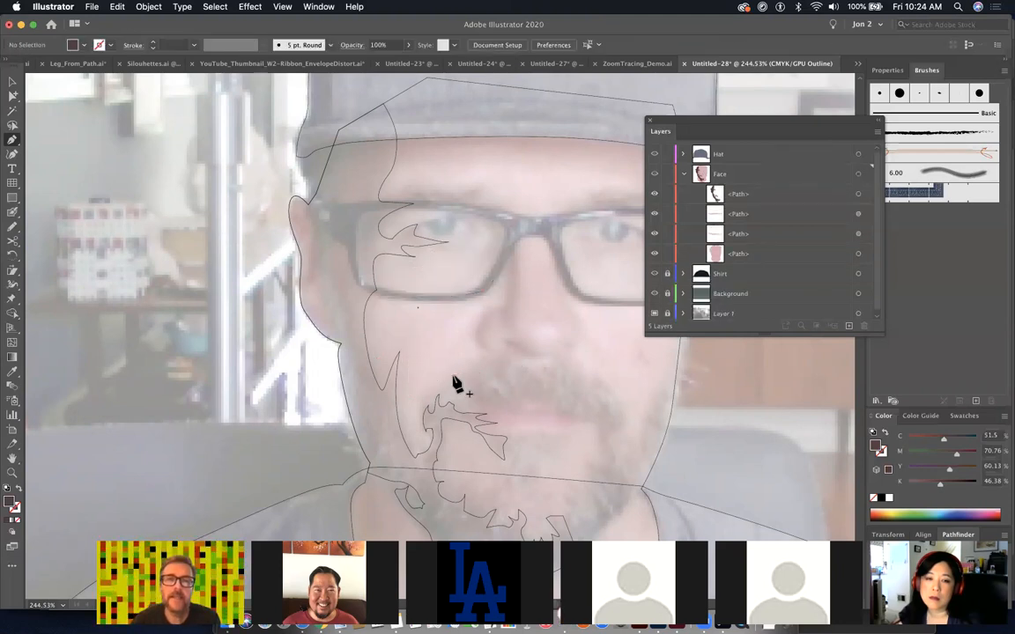
- Examine the eyes, glasses and nose in the template photo up close
drag(393, 193, 494, 263)
drag(401, 297, 215, 275)
right_click(368, 285)
click(317, 305)
drag(364, 252, 301, 233)
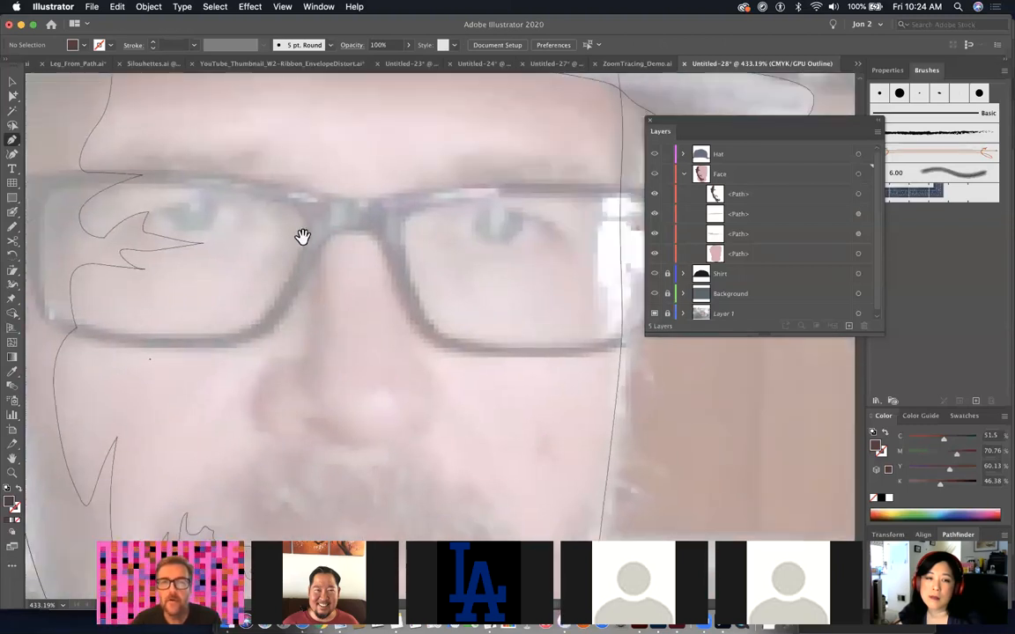
drag(376, 297, 380, 324)
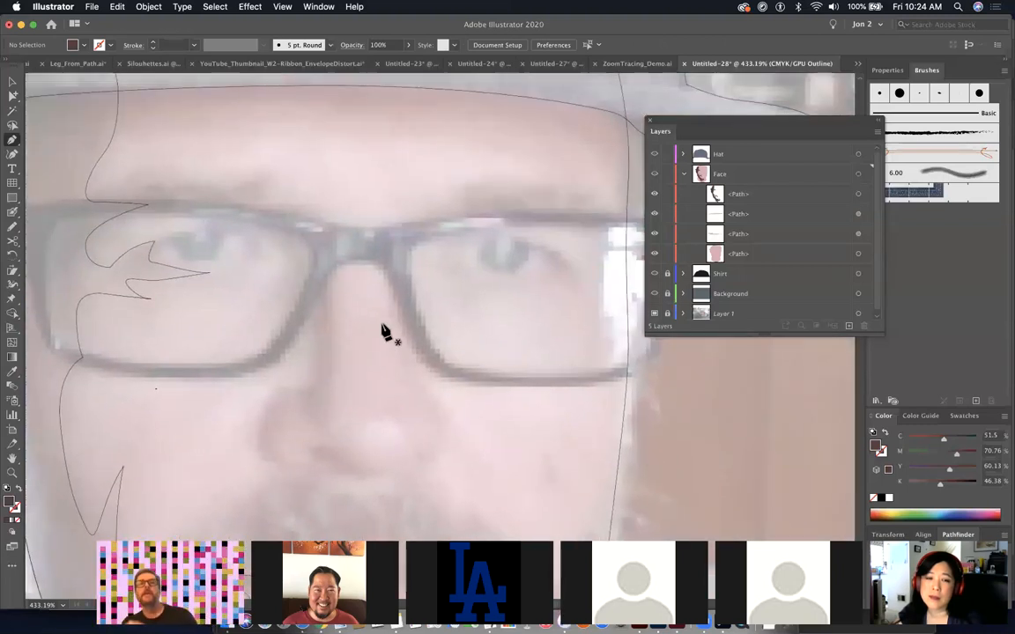
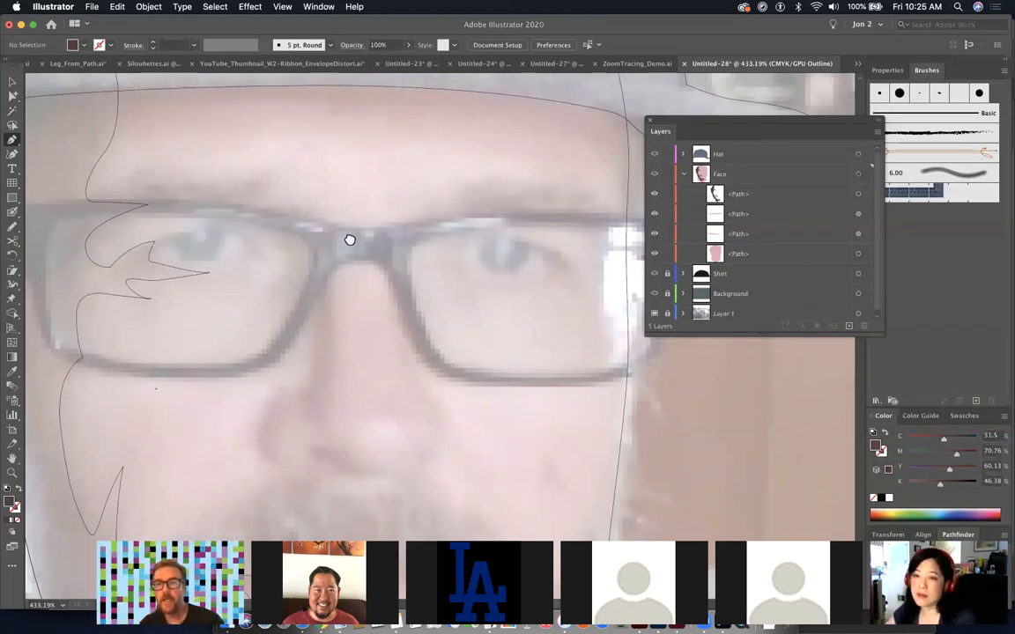
drag(349, 240, 516, 234)
key(super+minus)
key(super+minus)
key(super+minus)
key(super+minus)
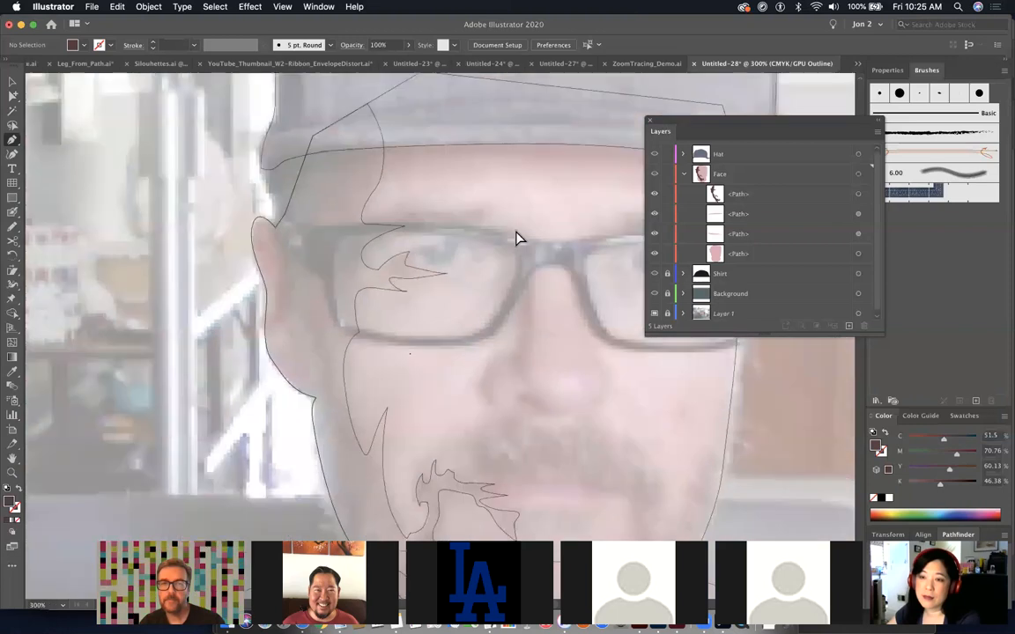
- Trace an almond-shaped eye outline around the eye near the hat brim's side of the face, inside the glasses lens
drag(407, 274, 521, 367)
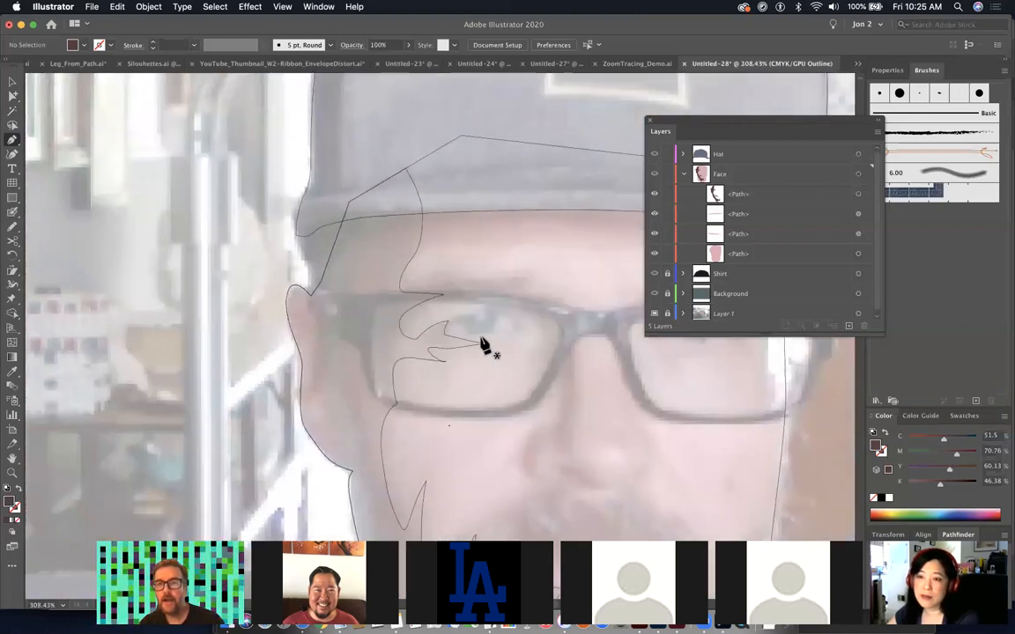
drag(426, 365, 201, 343)
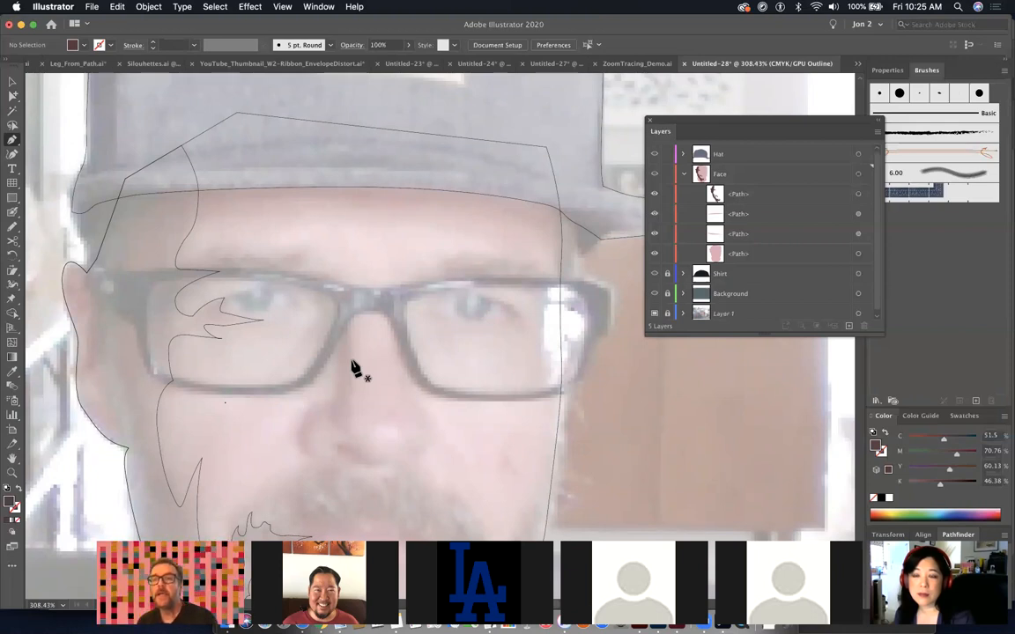
click(427, 314)
drag(475, 294, 508, 296)
click(513, 313)
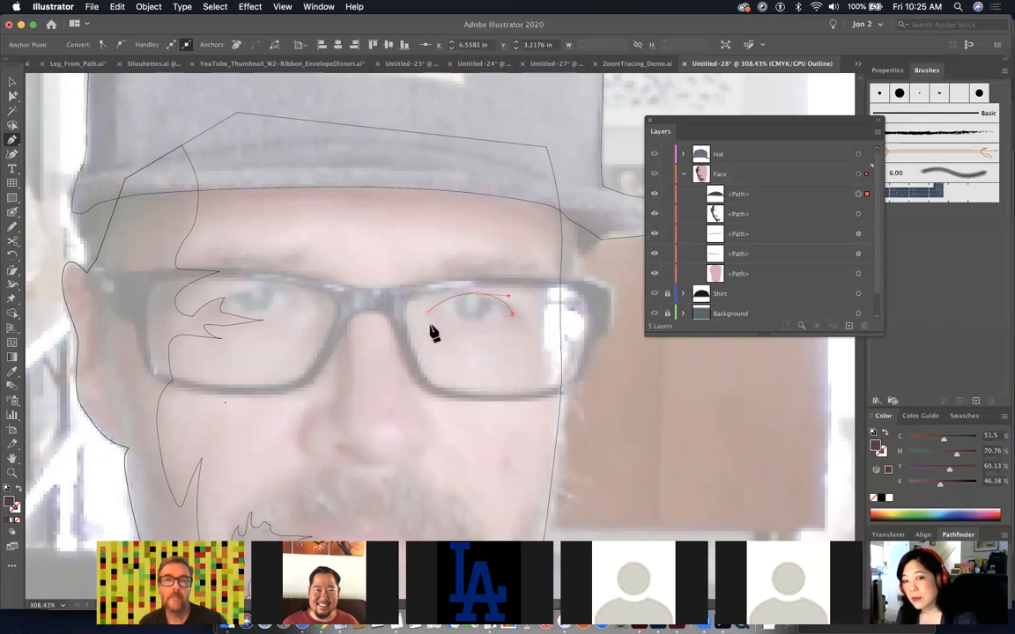
drag(394, 305, 374, 288)
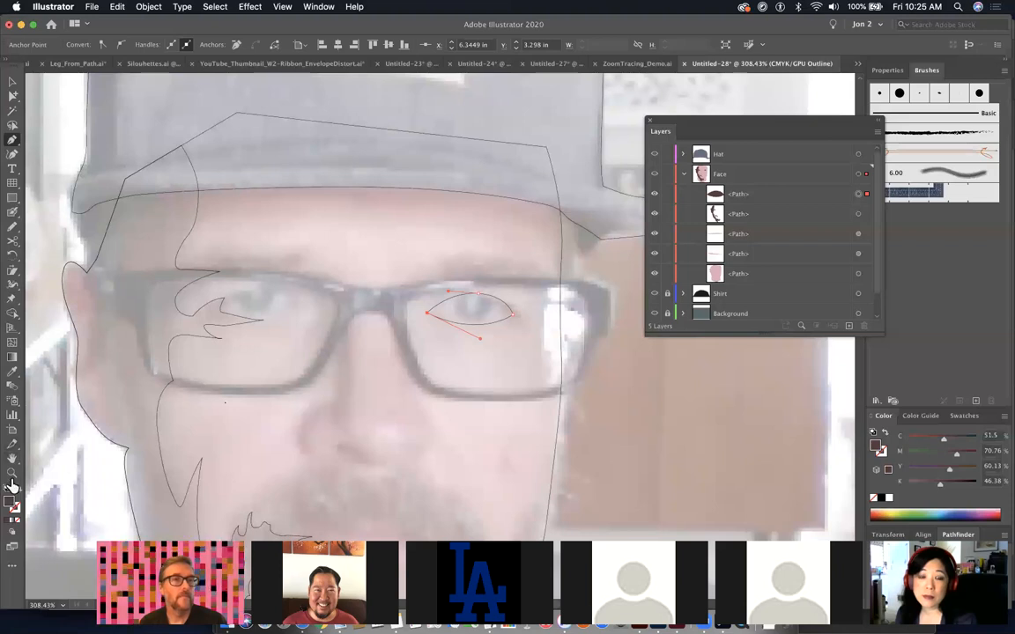
- Give the eye outline the default white fill and black stroke, and draw a circular iris inside it
key(d)
drag(12, 201, 51, 220)
drag(453, 294, 492, 322)
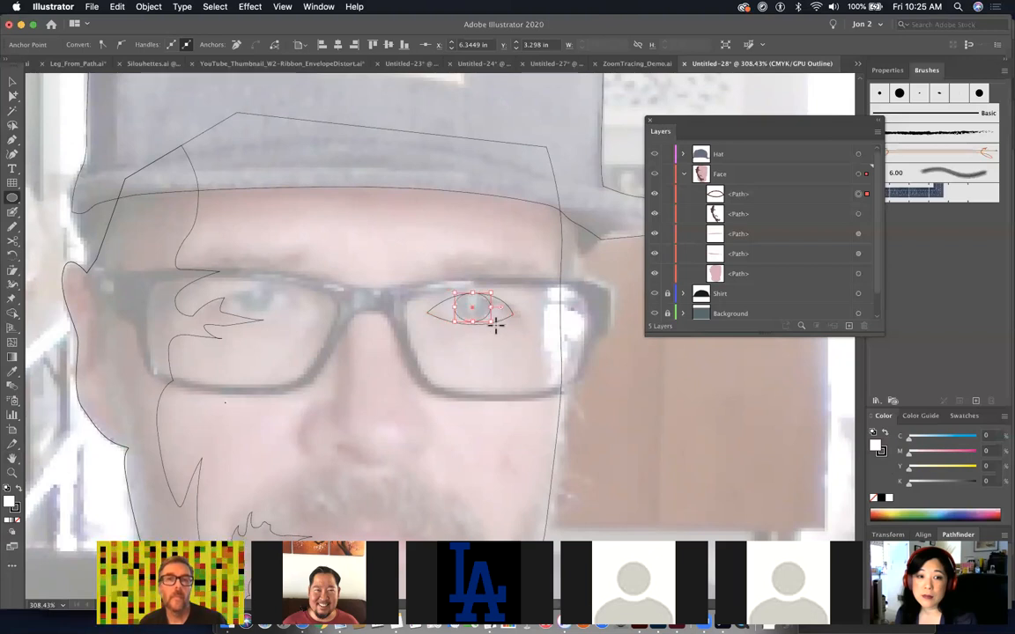
click(14, 97)
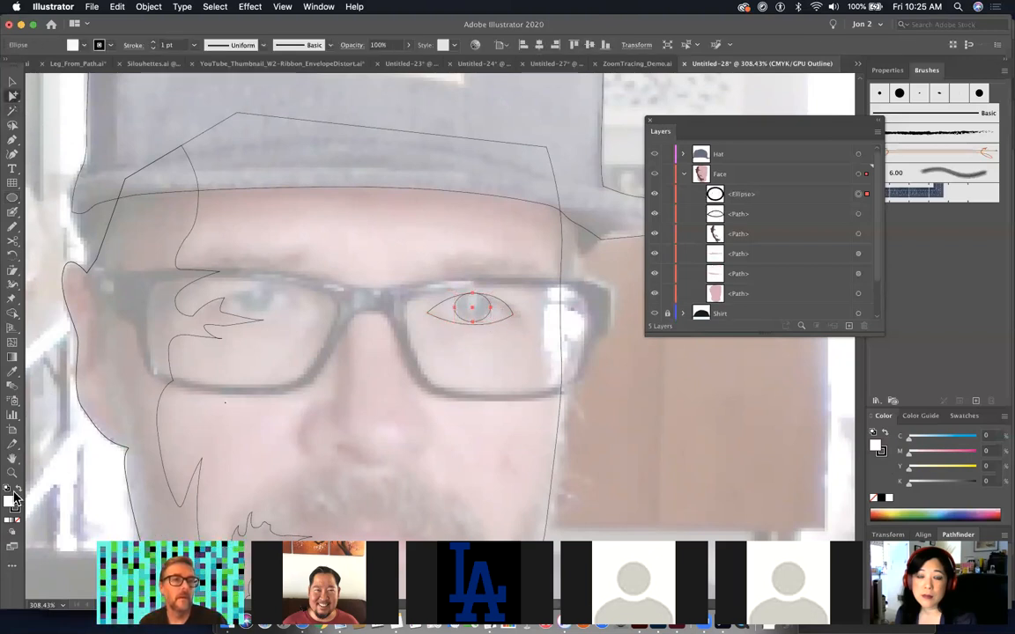
click(493, 347)
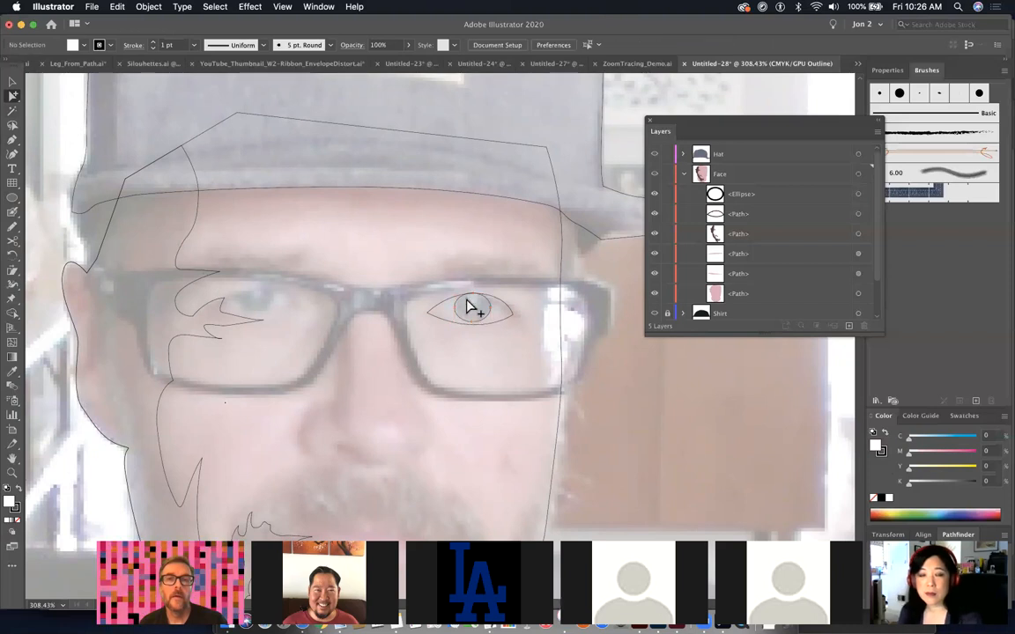
- Draw a pupil circle about 0.055 in wide centred on the iris, with a black fill and no stroke
click(13, 199)
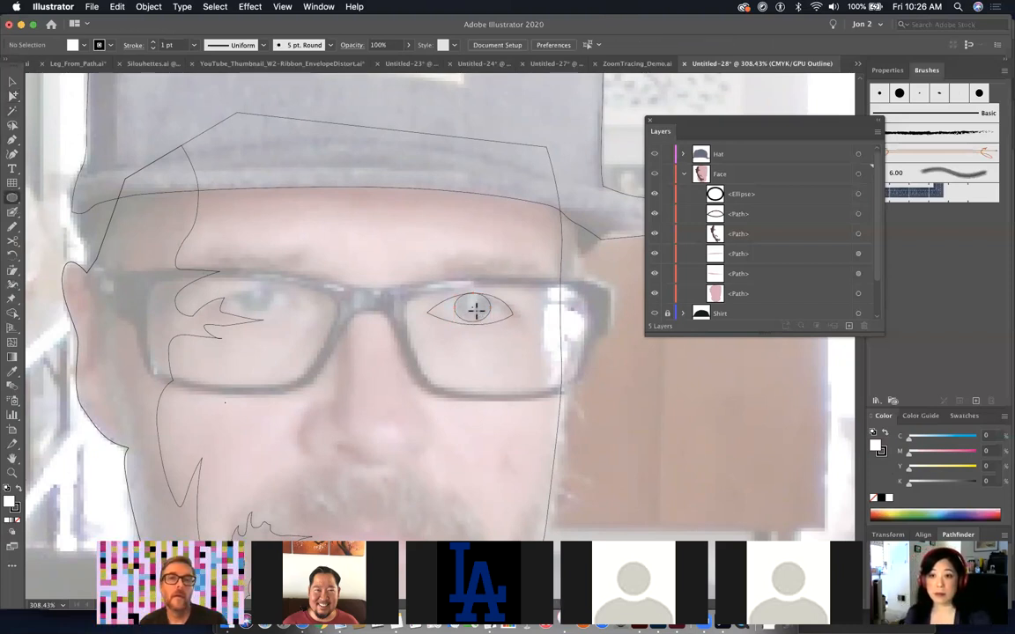
drag(465, 299, 481, 316)
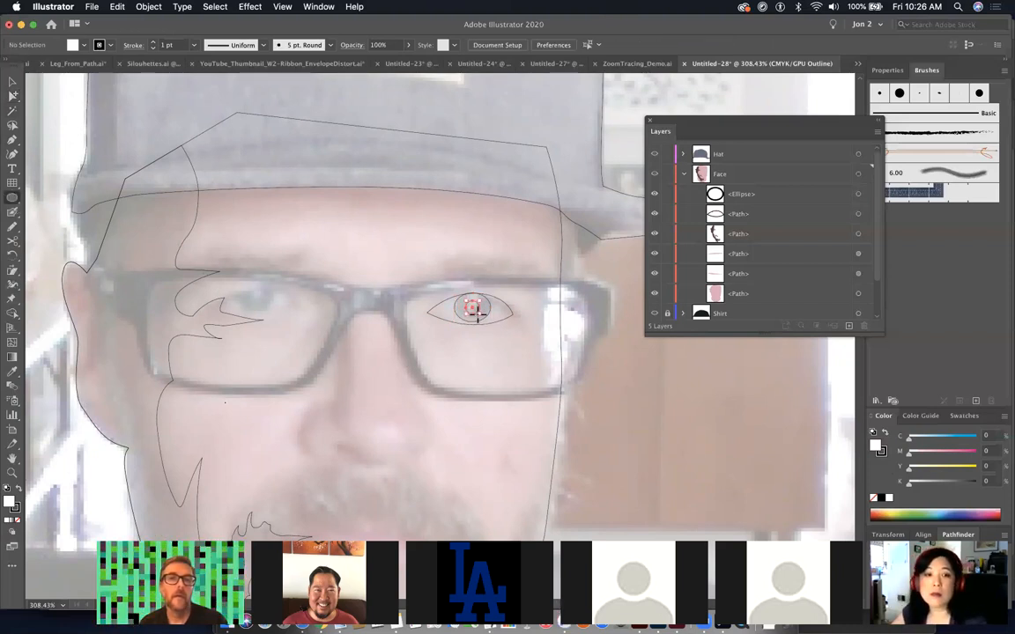
click(18, 487)
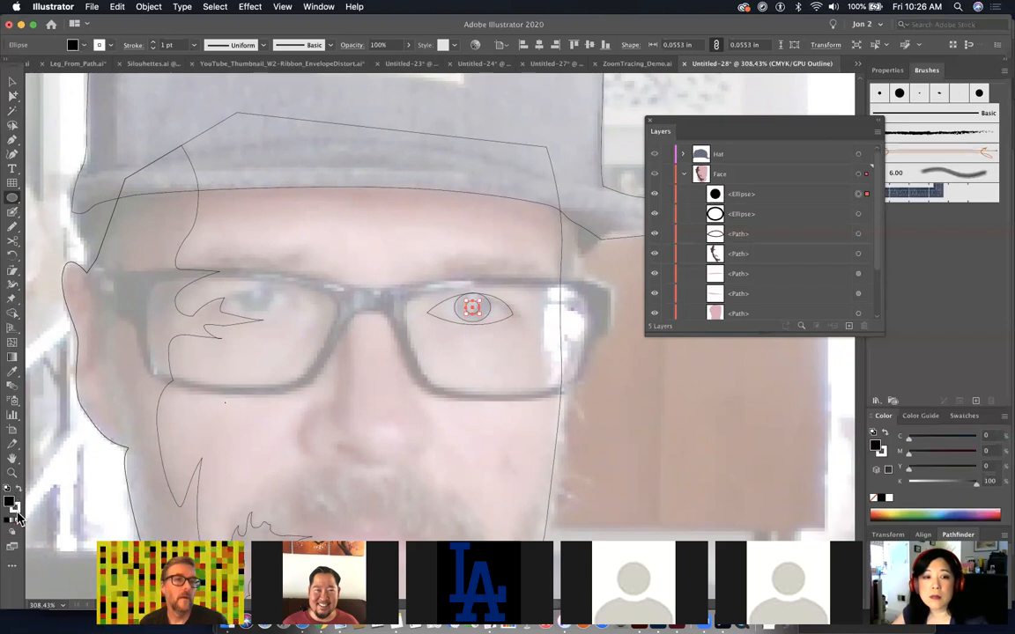
click(19, 520)
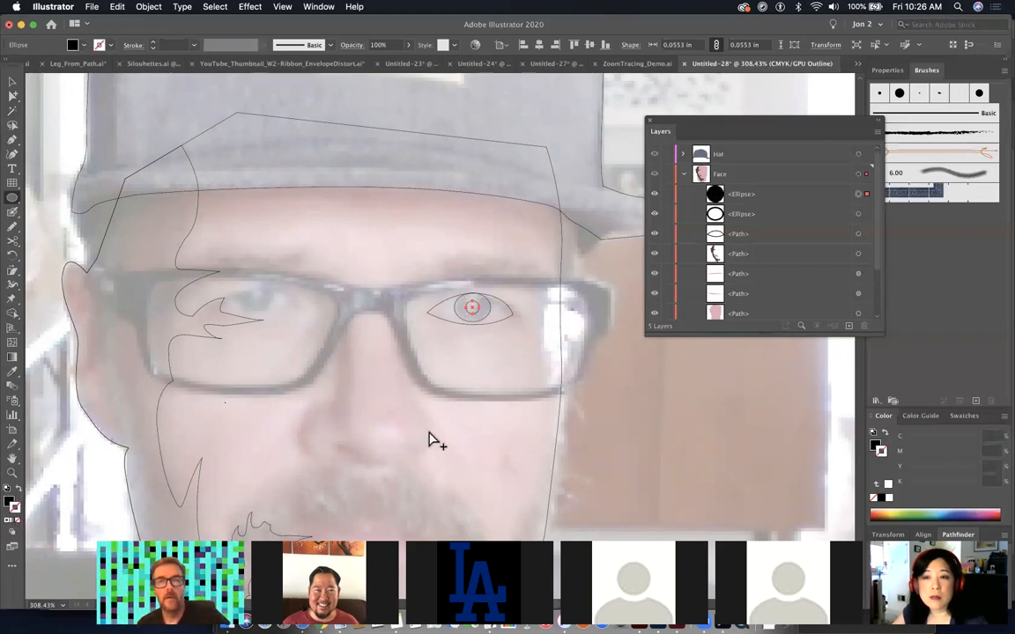
- Preview the constructed eye in colour and delete its outline, iris and pupil in outline view
key(super+y)
key(super+shift+a)
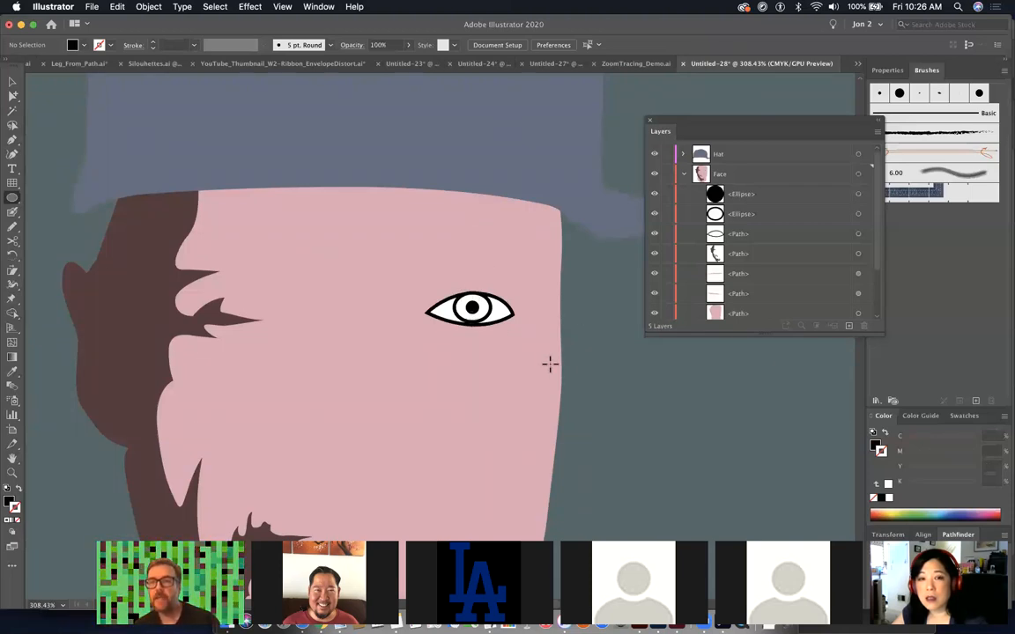
key(super+y)
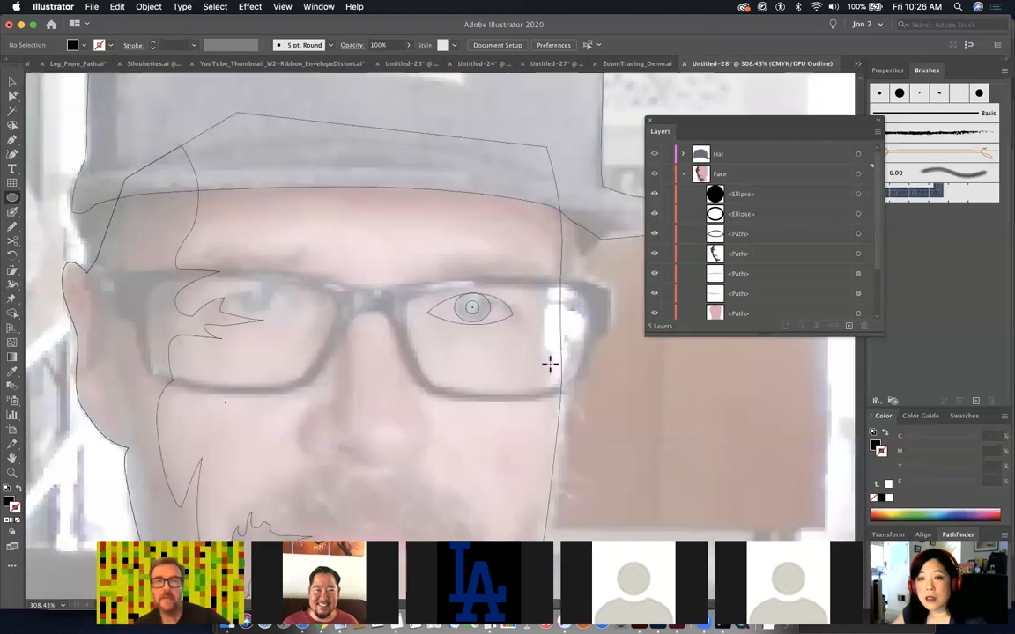
click(14, 96)
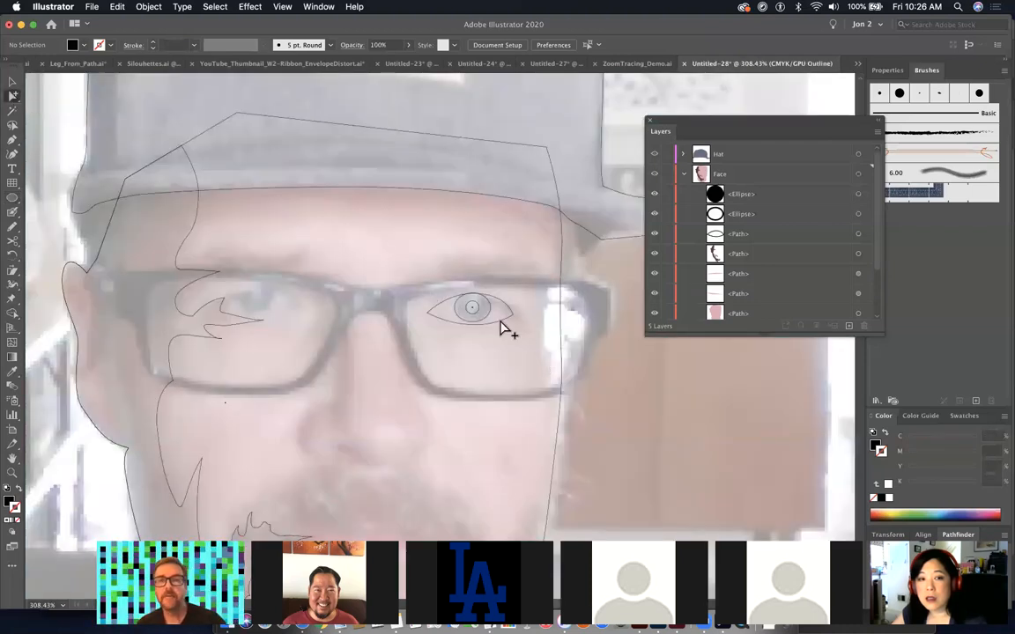
click(477, 319)
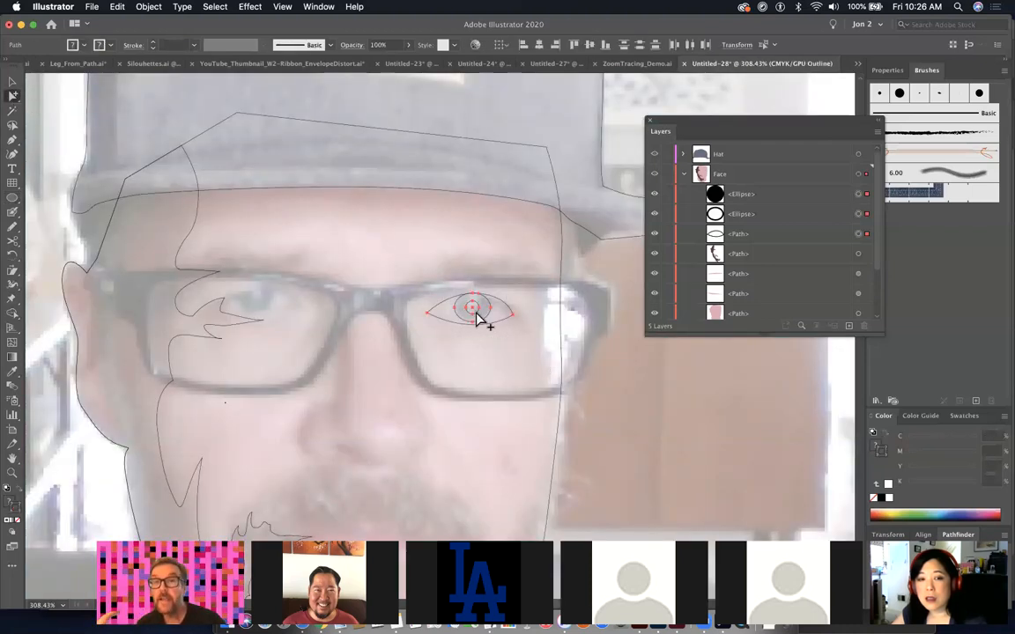
key(Delete)
- Start tracing a single eye shadow shape with the Pen tool, along the iris's lower edge and around the outer eye corner
key(z)
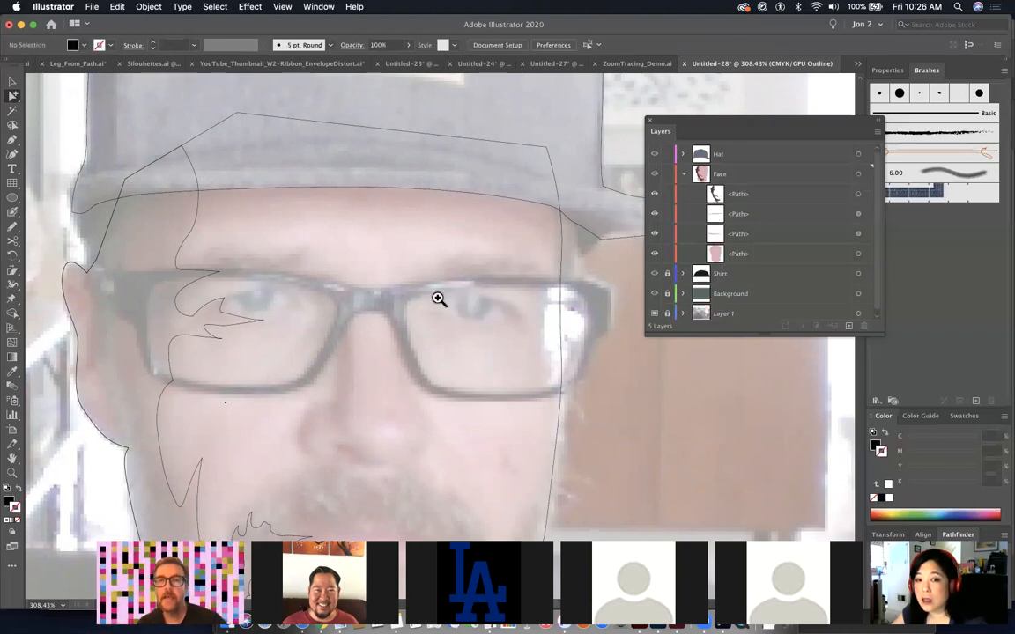
click(437, 299)
drag(532, 374, 547, 384)
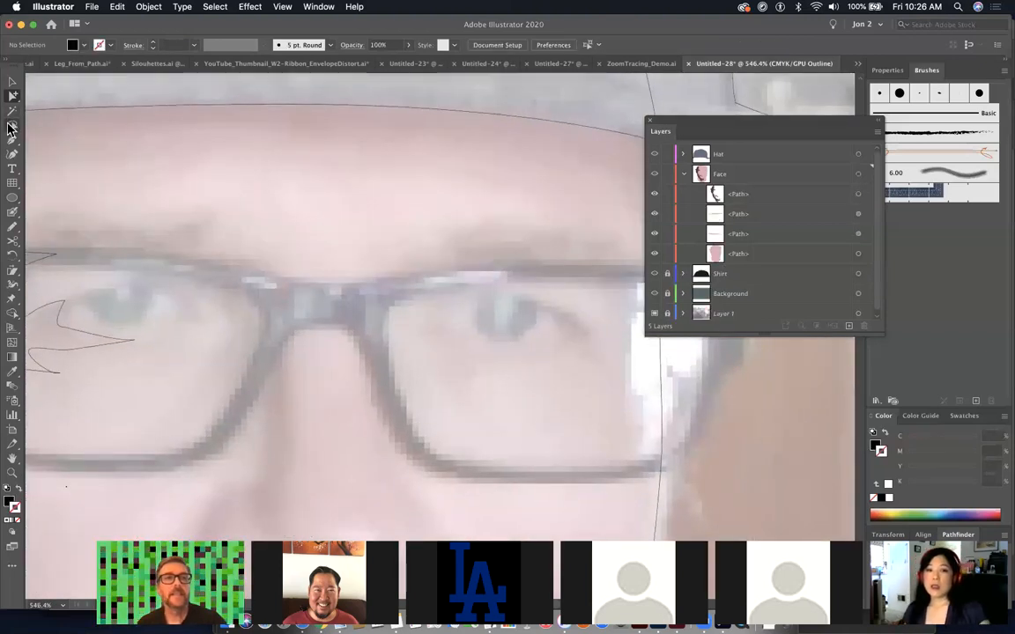
click(13, 140)
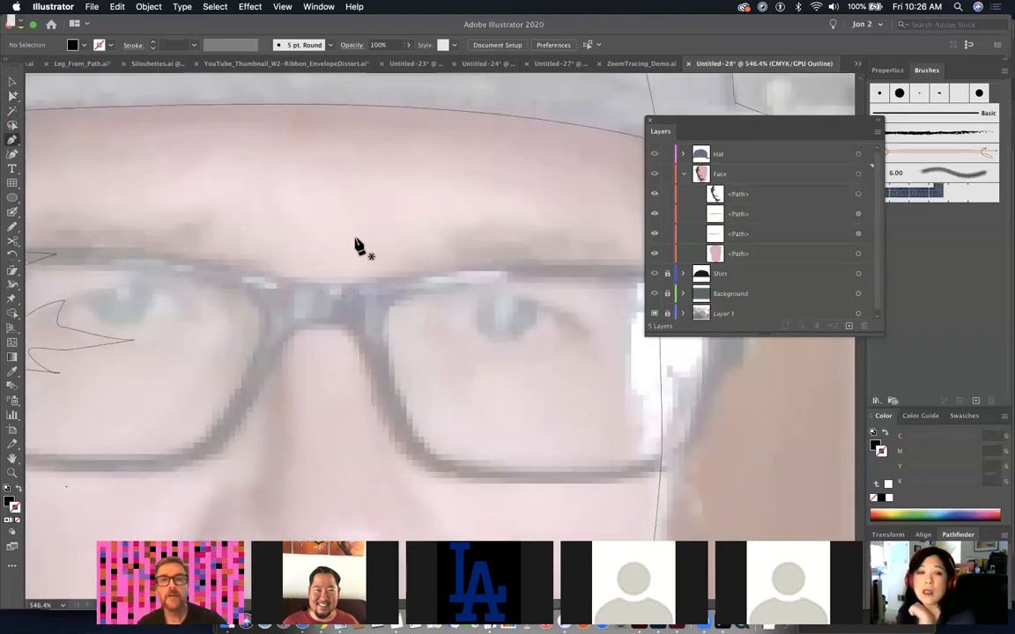
click(466, 322)
drag(502, 340, 592, 332)
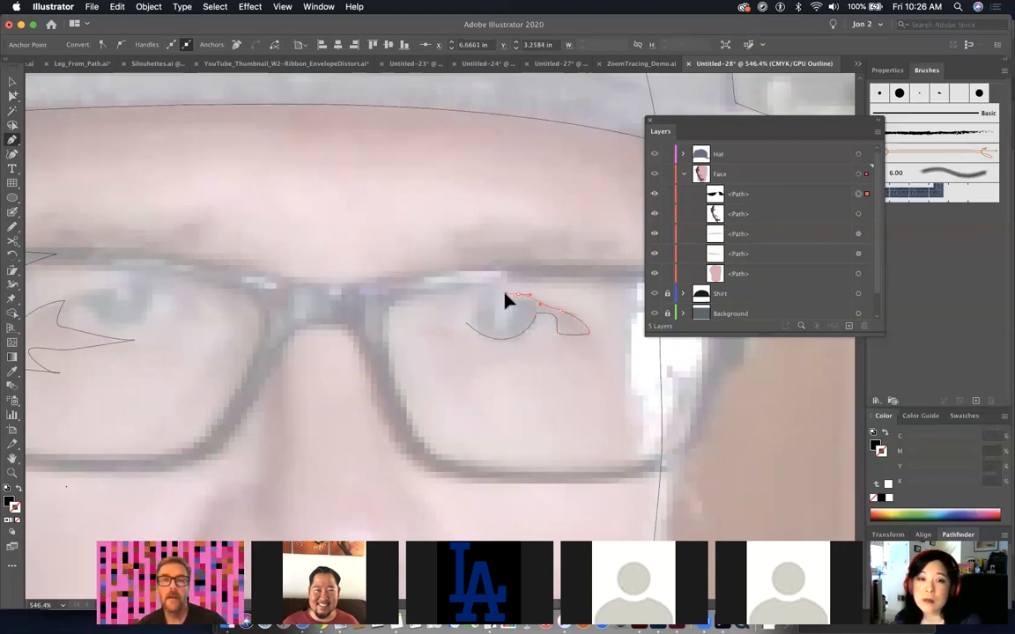
- Finish the eye shadow shape with a notch around the iris highlight, closing the path at the inner side of the iris
click(504, 294)
key(super+z)
click(515, 301)
drag(505, 321, 497, 324)
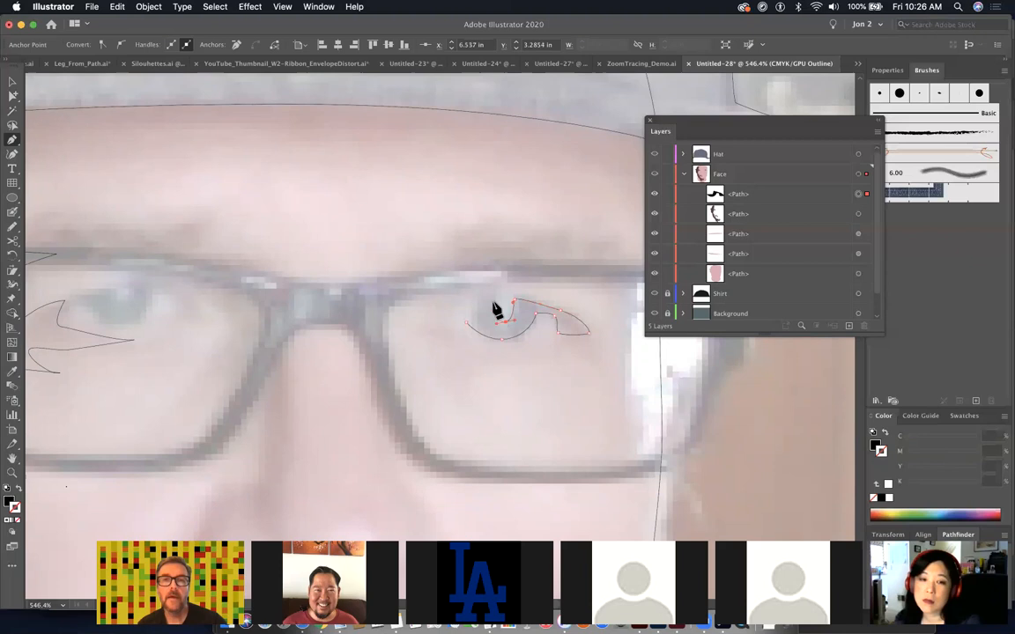
click(493, 295)
click(471, 316)
drag(467, 323, 472, 328)
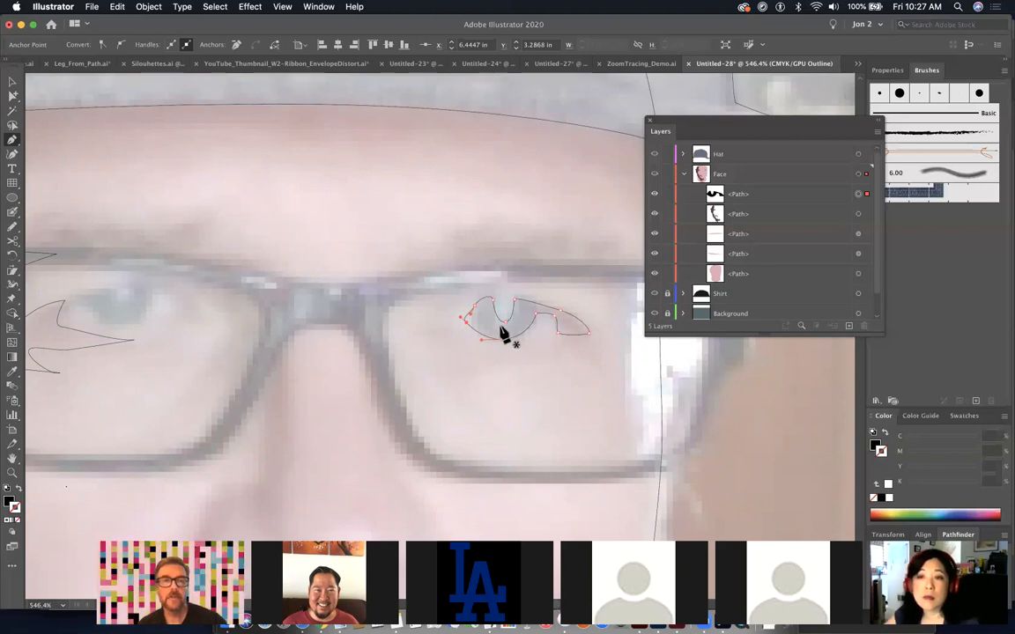
- Fill the eye shape with the dark brown sampled from the face shadow and check it on the whole portrait
click(12, 372)
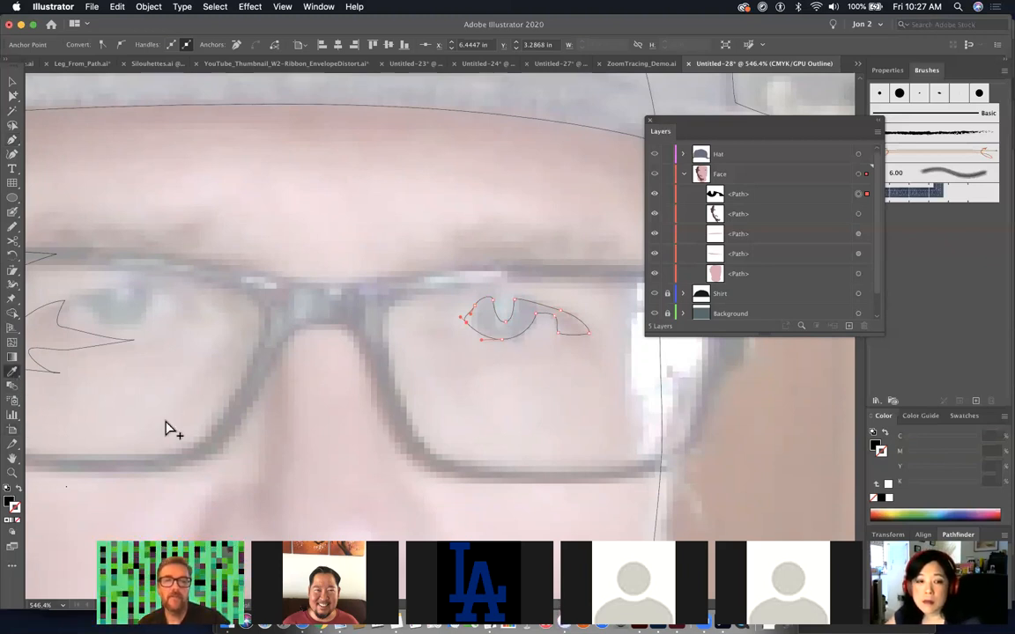
key(super+y)
click(80, 324)
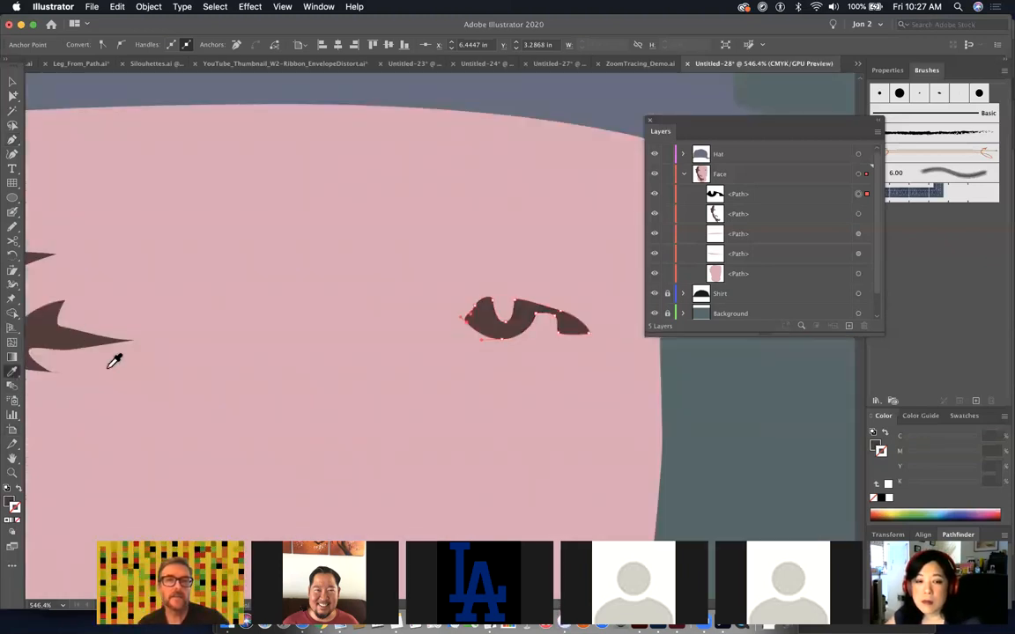
key(super+minus)
key(super+minus)
key(super+minus)
key(super+minus)
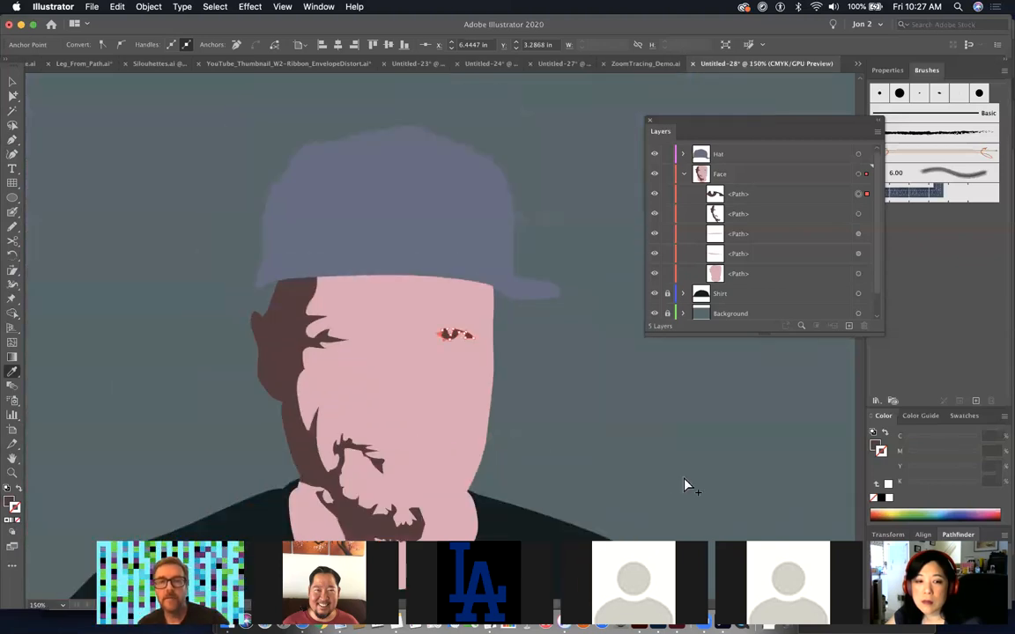
key(super+shift+a)
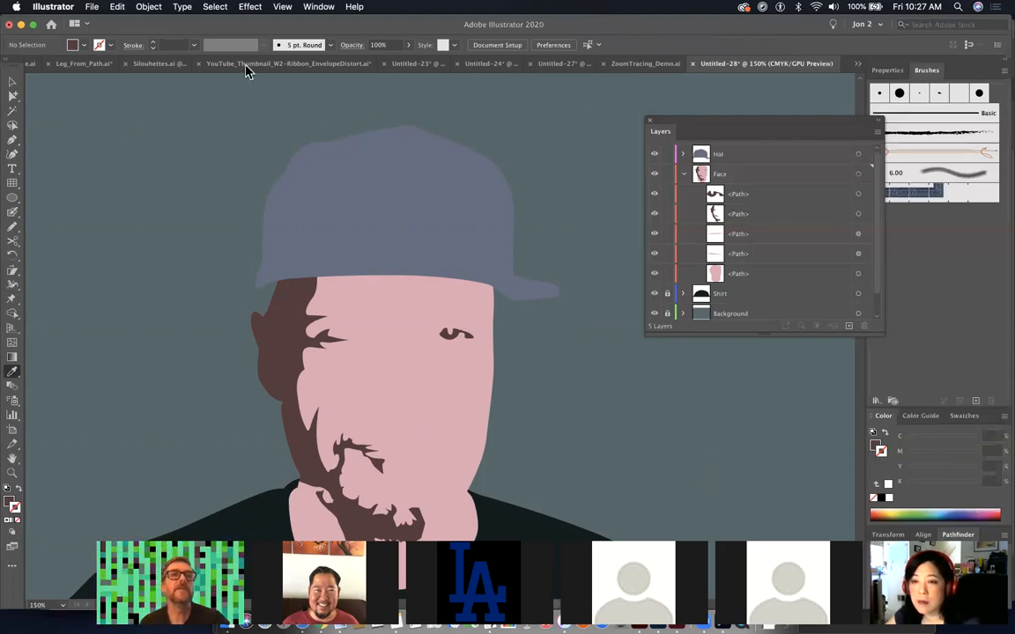
- Switch to the ZoomTracing_Demo.ai document and bring the finished vector portrait beside the photo into view
click(317, 7)
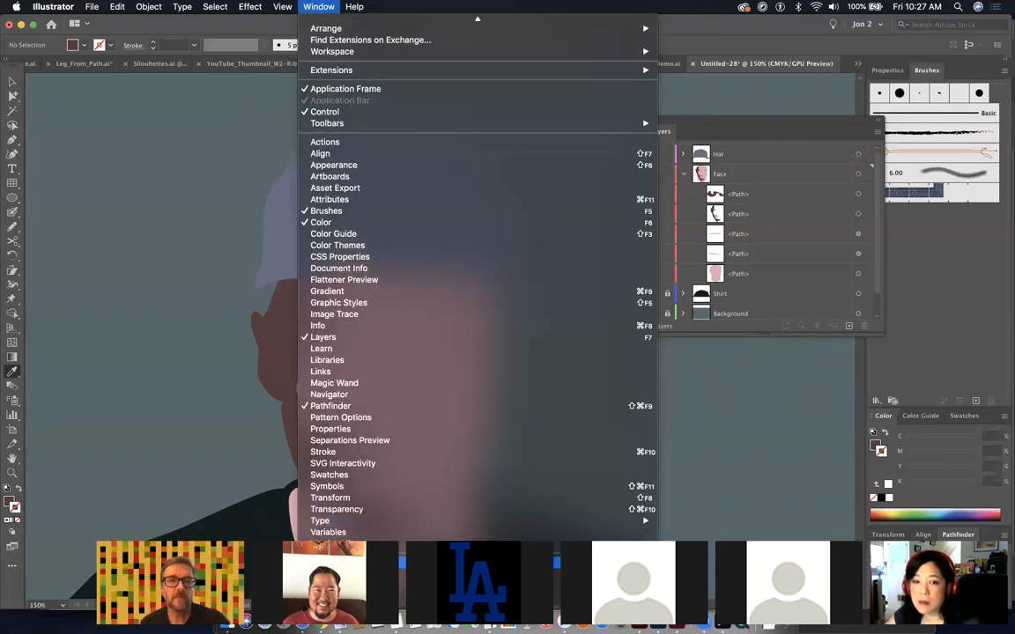
scroll(440, 309, down, 5)
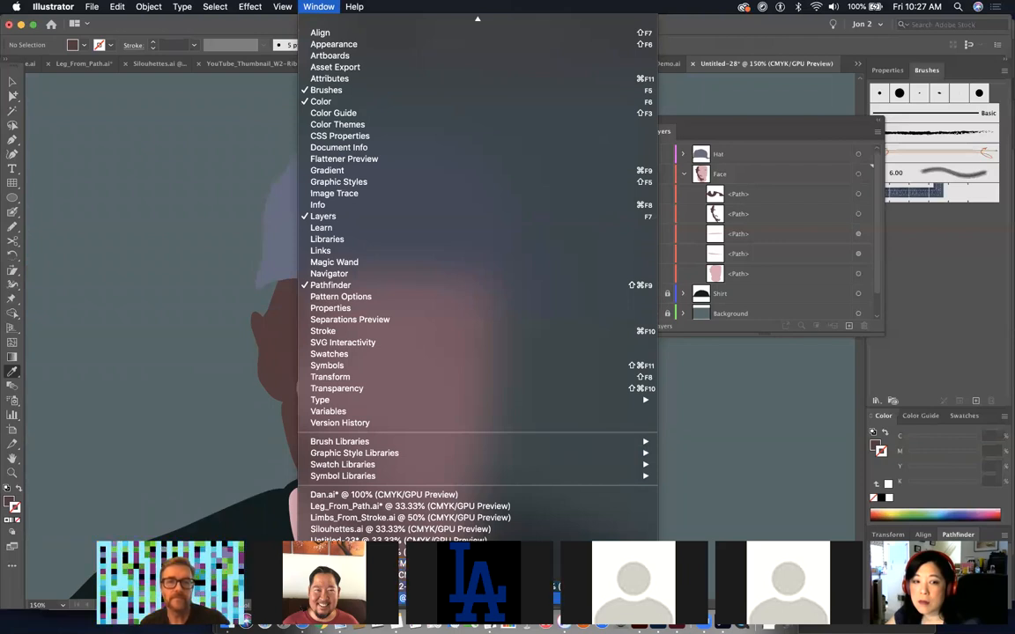
click(402, 576)
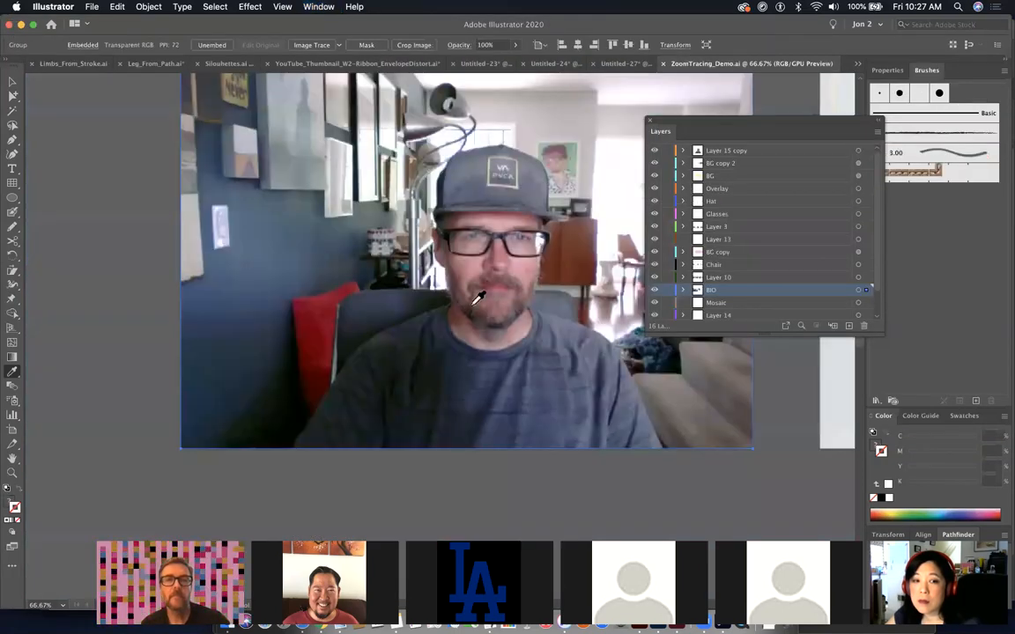
drag(483, 333, 170, 330)
mouse_move(527, 330)
mouse_down()
mouse_move(297, 282)
mouse_move(169, 282)
mouse_up()
drag(568, 308, 178, 305)
drag(450, 327, 118, 501)
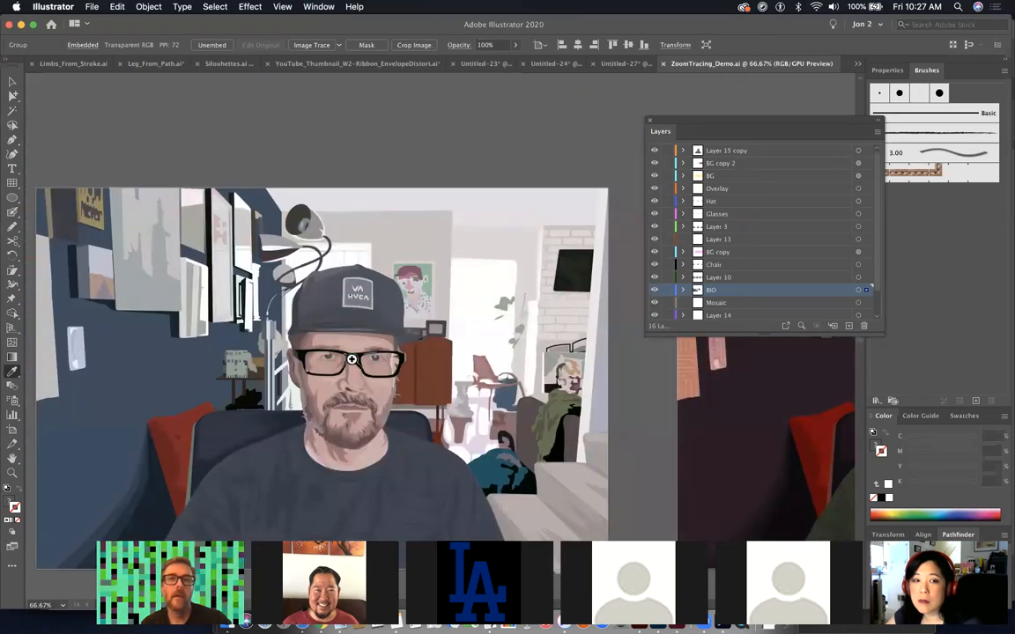
- Examine how the finished portrait's eye is built from layered shapes, in colour and in outline view
drag(310, 326, 337, 130)
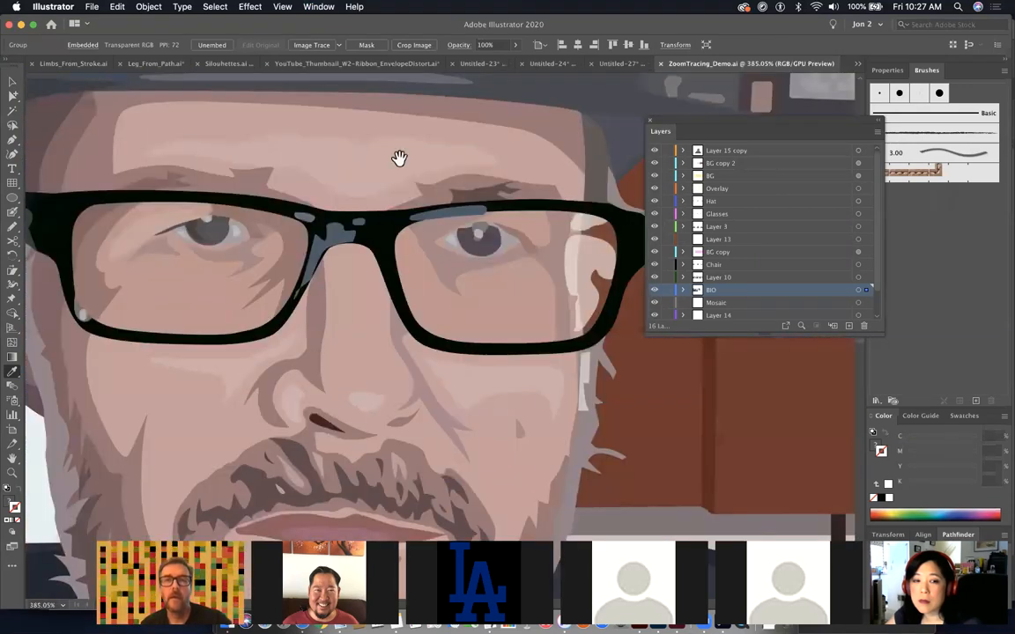
drag(618, 326, 324, 356)
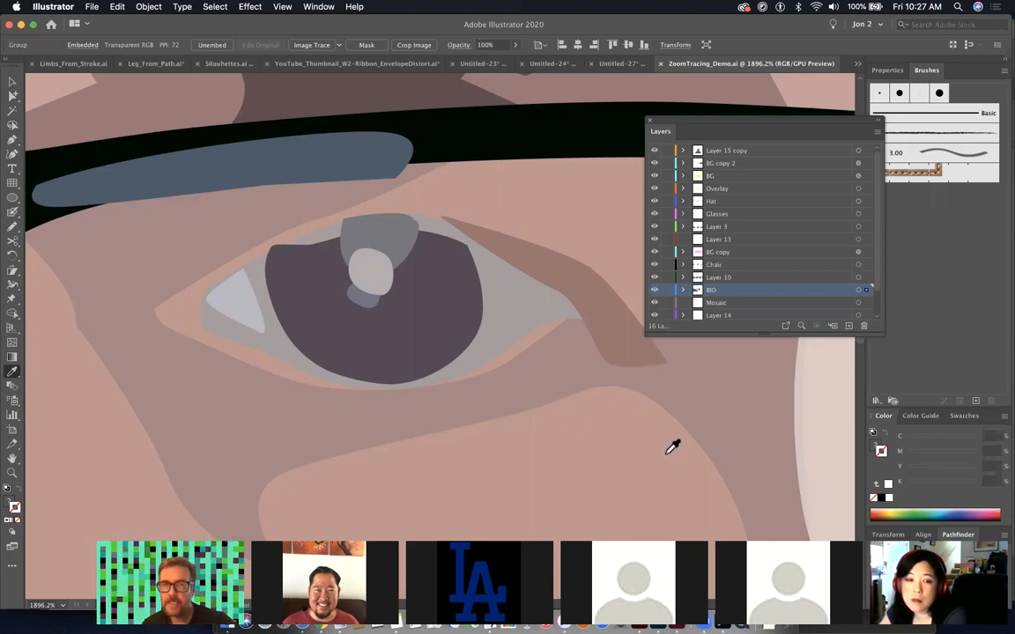
key(super+y)
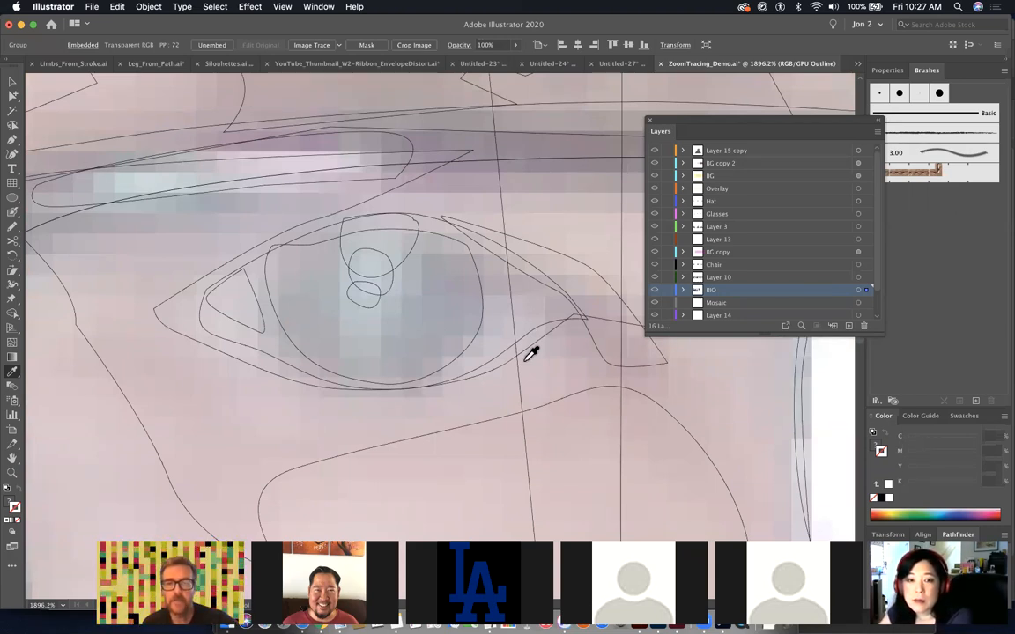
key(super+y)
- Examine the orange-toned flat portrait on the instructor bio artboard as a simplified example
key(super+minus)
key(super+minus)
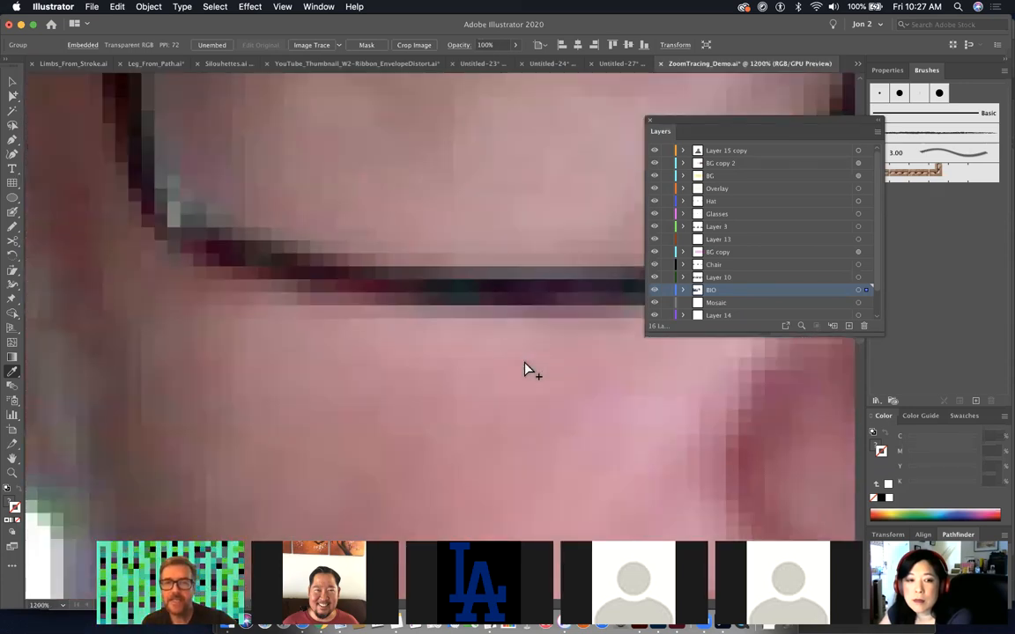
key(super+minus)
key(super+minus)
key(super+minus)
key(super+minus)
key(super+minus)
key(super+minus)
key(super+minus)
key(super+minus)
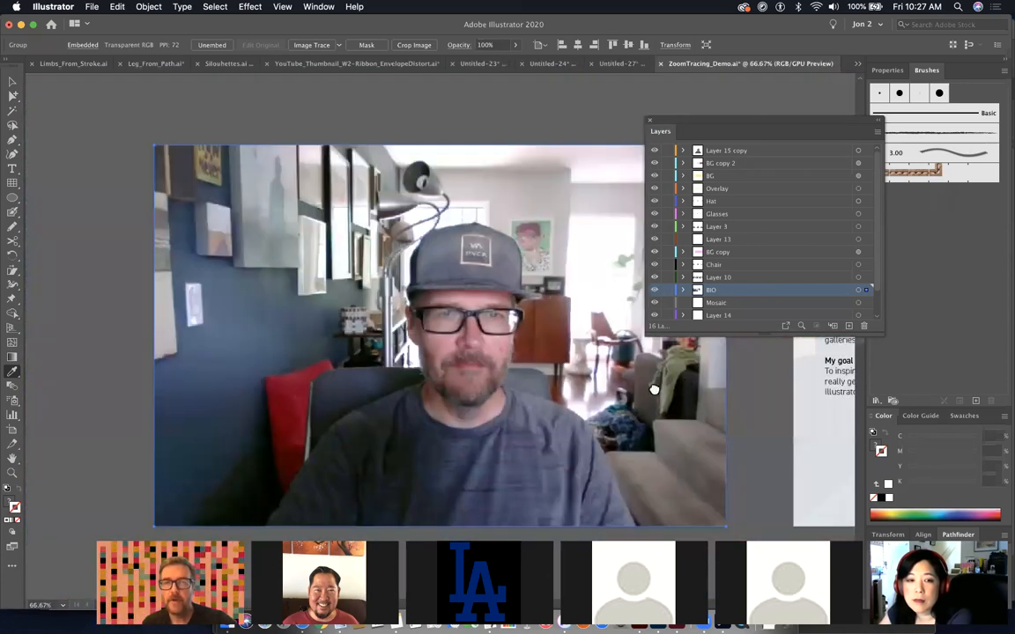
drag(654, 390, 321, 378)
drag(600, 402, 86, 385)
drag(670, 399, 293, 407)
drag(411, 406, 324, 400)
key(super+equal)
drag(597, 448, 171, 442)
drag(507, 418, 121, 383)
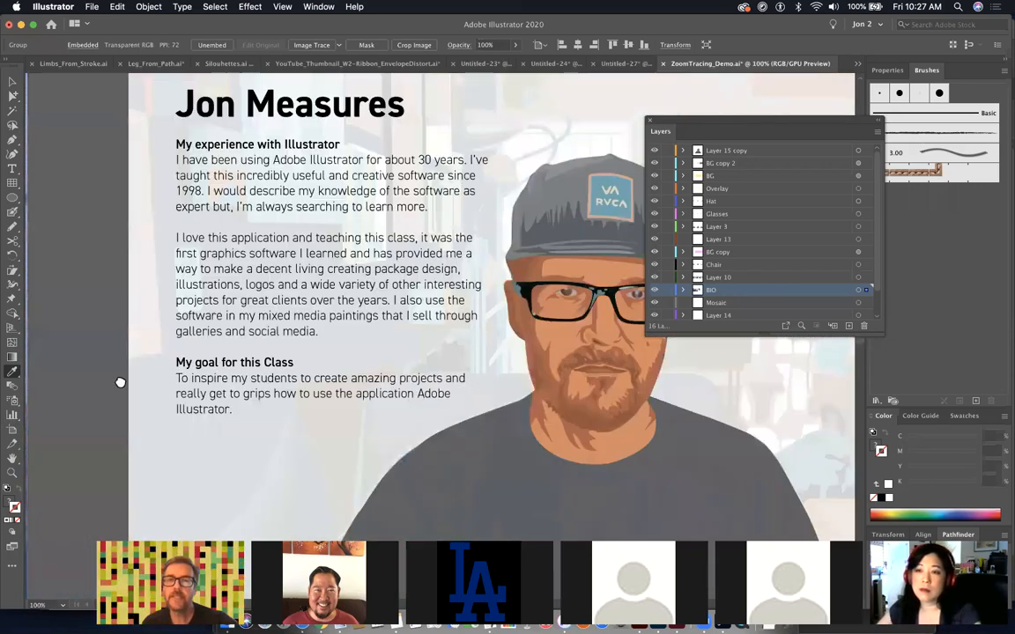
- Examine the finished natural-coloured portrait, from the background details to the tonal shapes on the shirt
drag(487, 382, 188, 362)
key(super+equal)
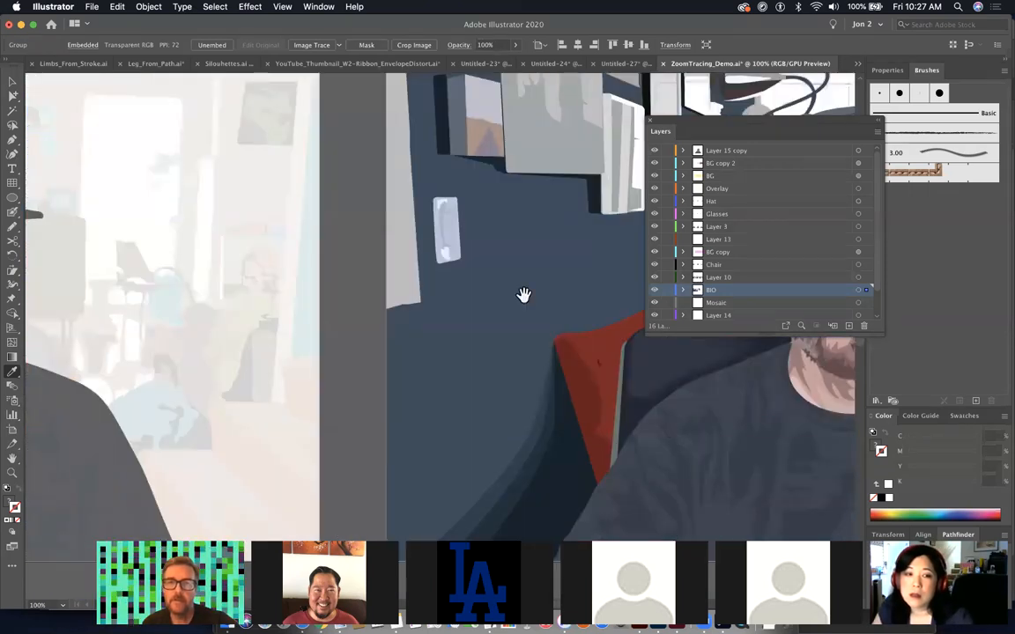
drag(524, 296, 202, 262)
drag(304, 303, 194, 321)
drag(277, 327, 305, 319)
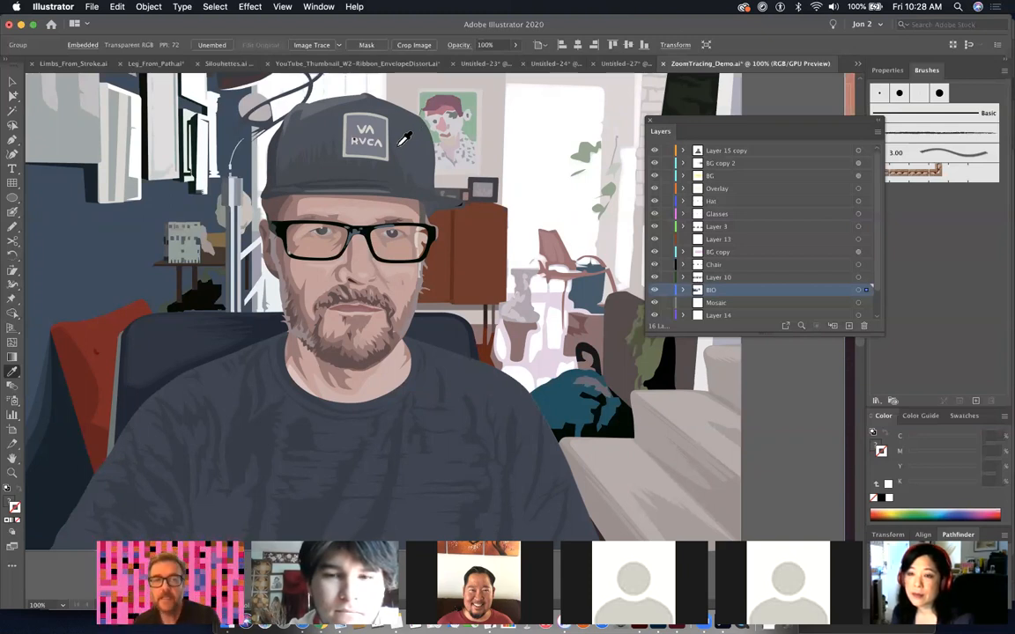
drag(364, 457, 399, 236)
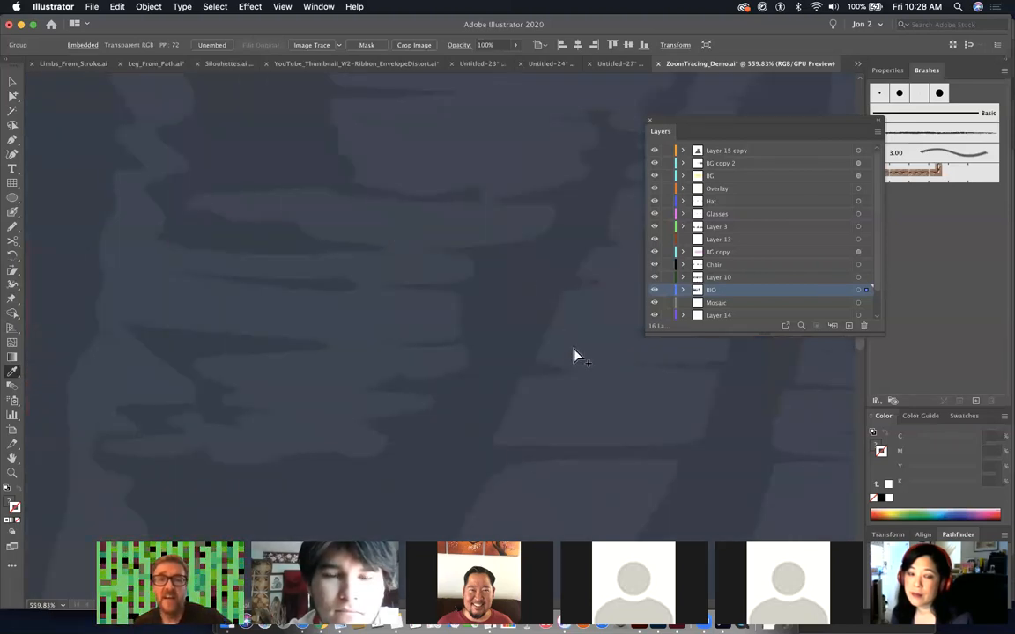
- Inspect the paths of the portrait's chair, face and shirt folds over the faded photo in outline view, and return to colour preview
key(super+y)
key(super+minus)
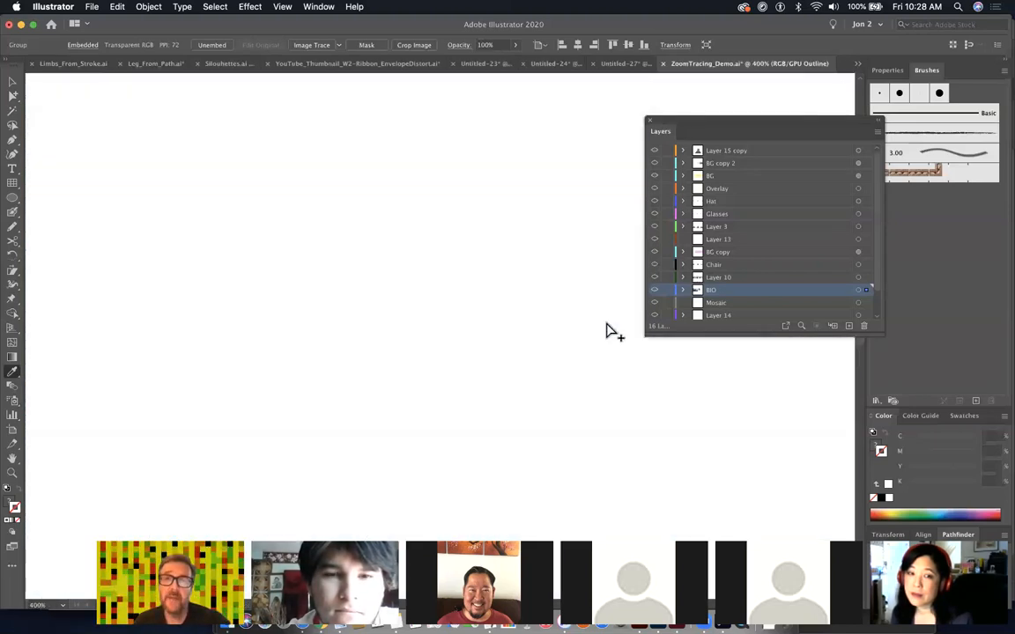
key(super+minus)
key(super+minus)
key(super+minus)
key(super+minus)
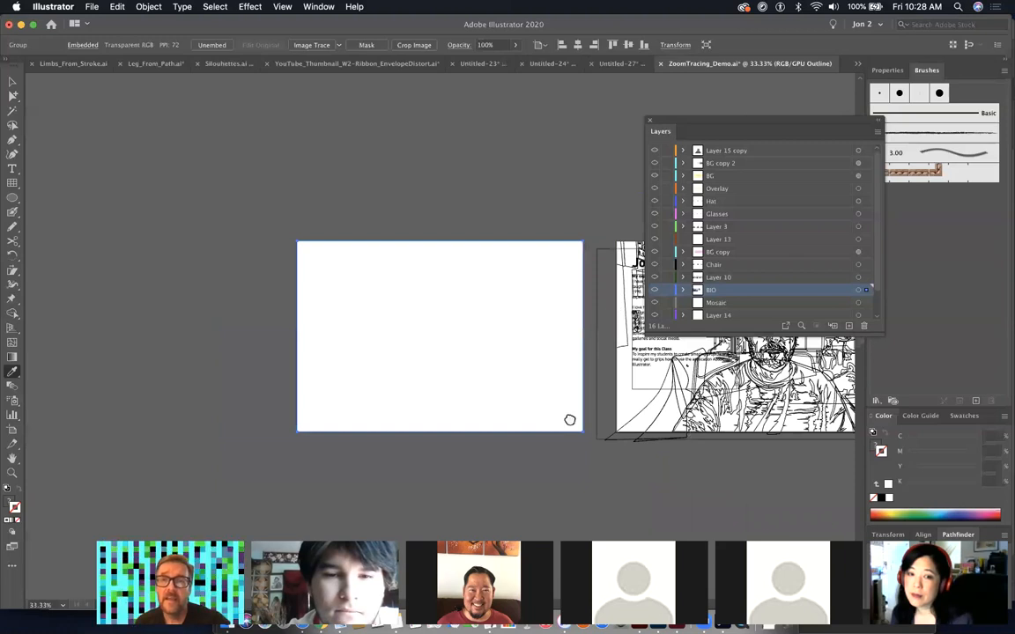
drag(569, 422, 418, 425)
drag(623, 471, 294, 421)
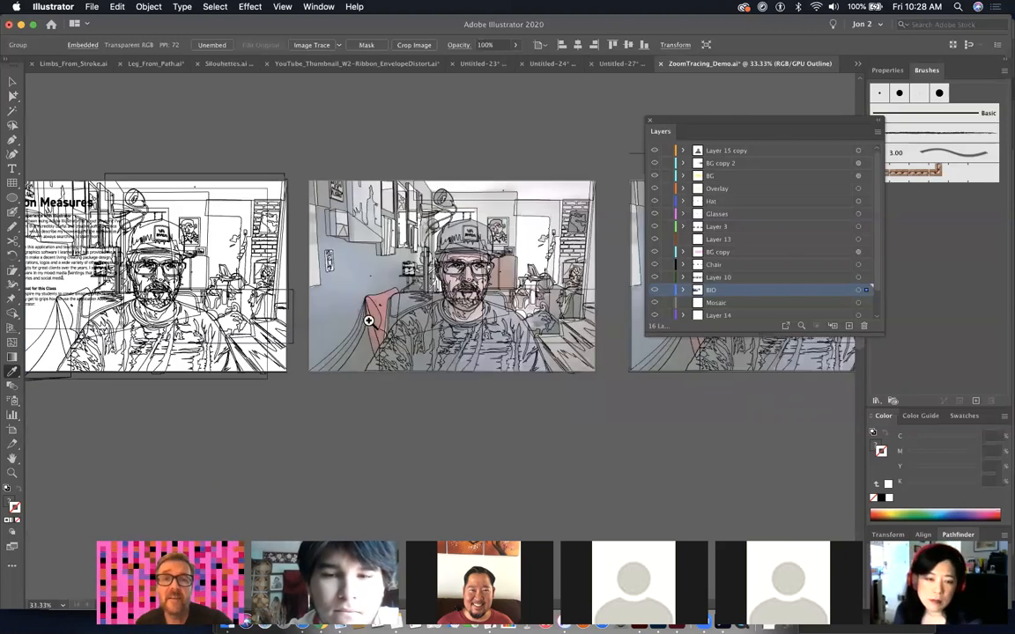
drag(500, 399, 631, 495)
drag(662, 447, 401, 344)
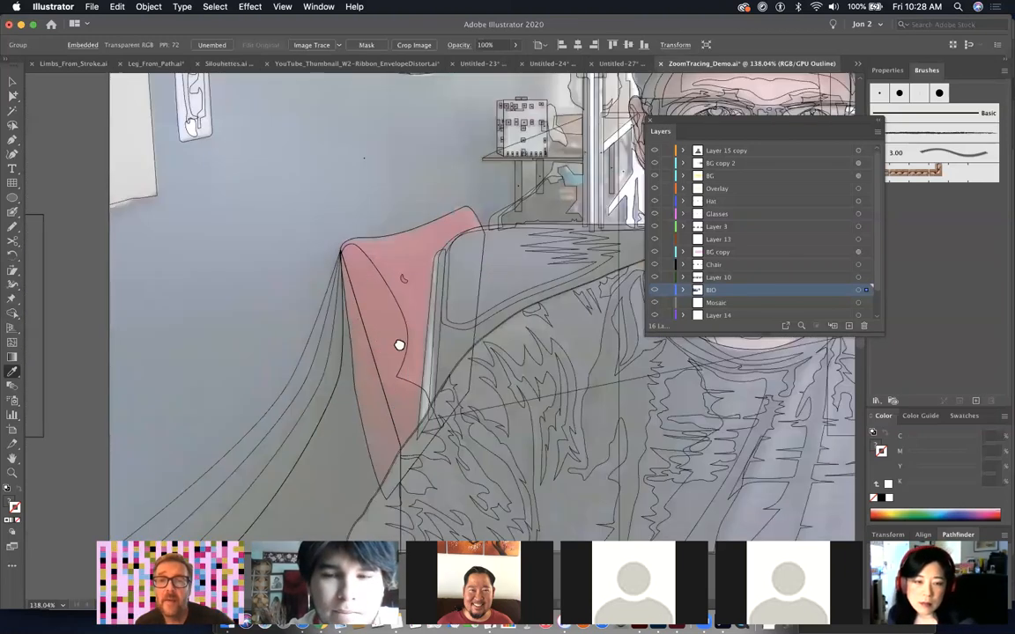
drag(578, 410, 442, 446)
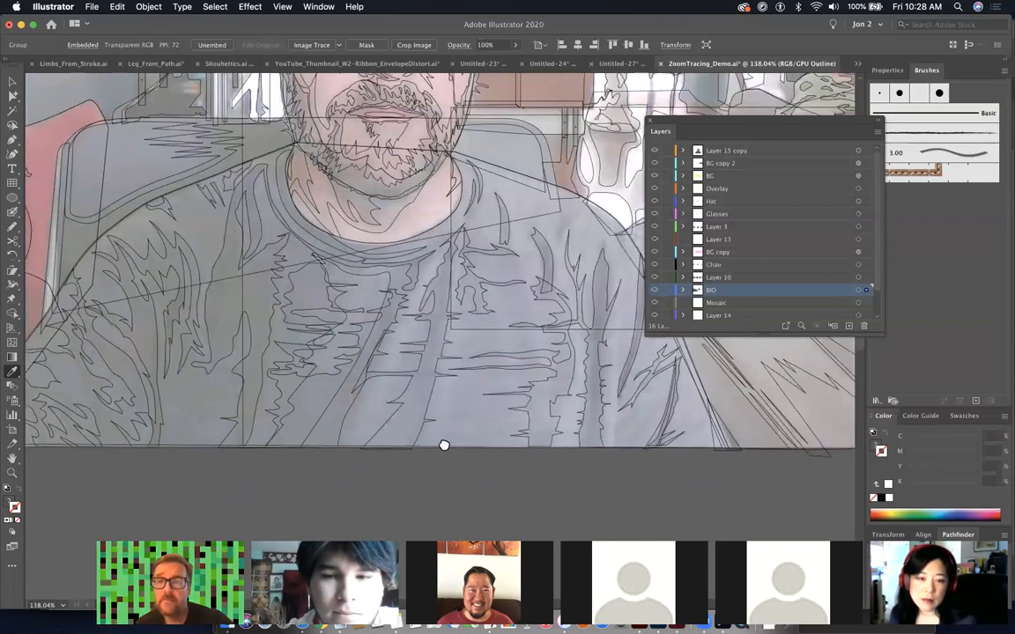
drag(520, 366, 483, 415)
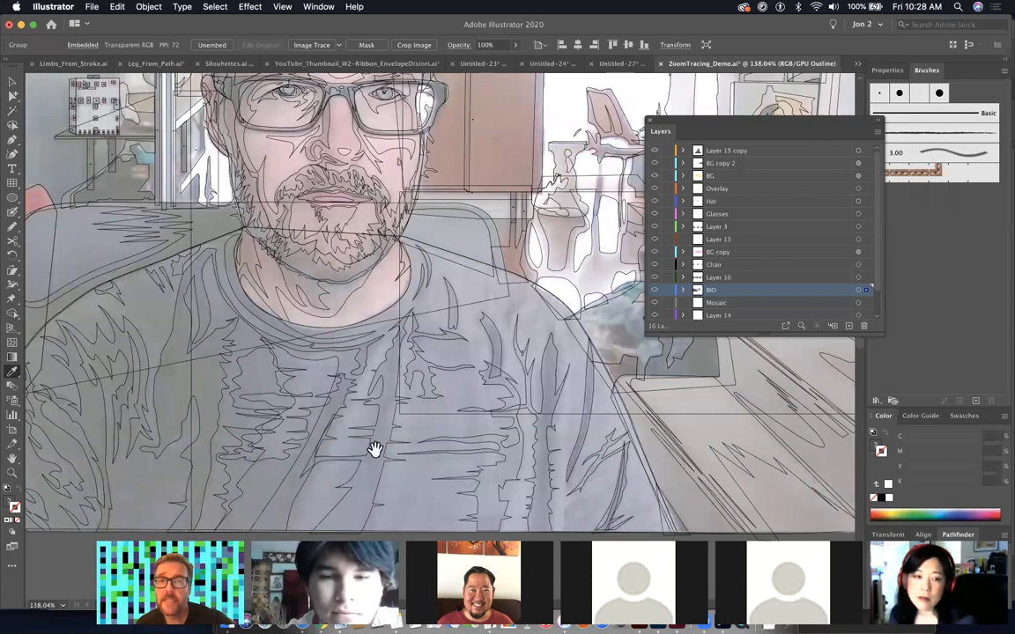
key(super+y)
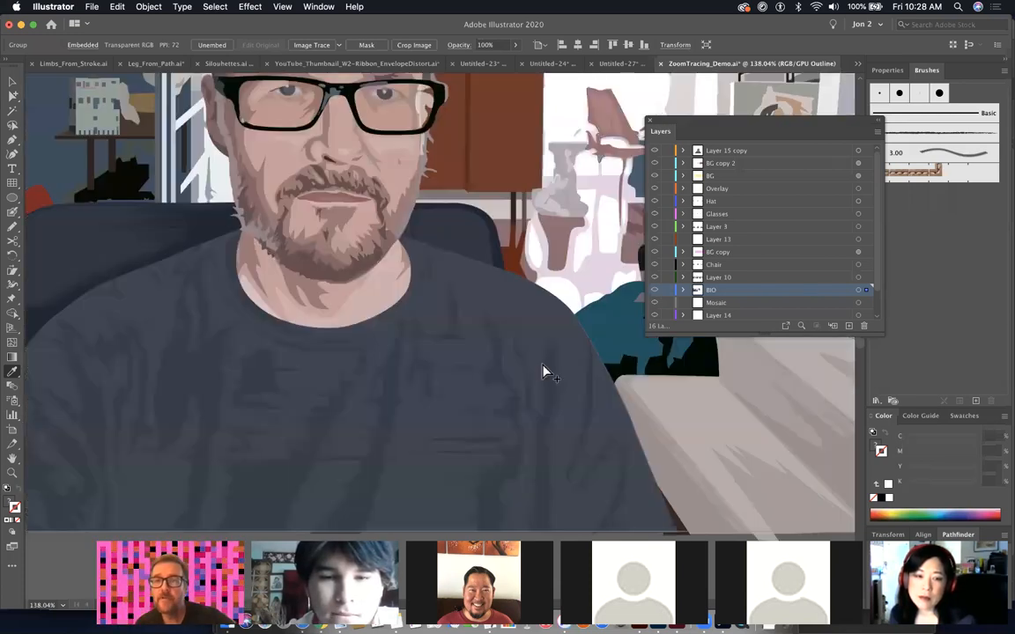
- Review the whole natural-coloured portrait and look through its recoloured variations on the neighbouring artboards
drag(507, 334, 571, 411)
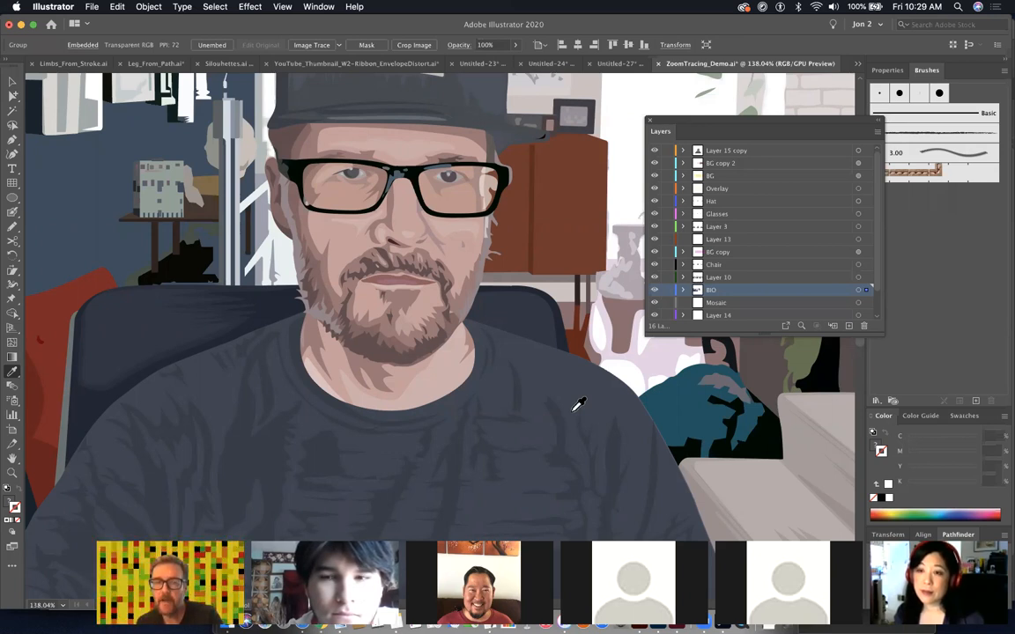
key(super+0)
key(super+minus)
key(super+minus)
key(super+minus)
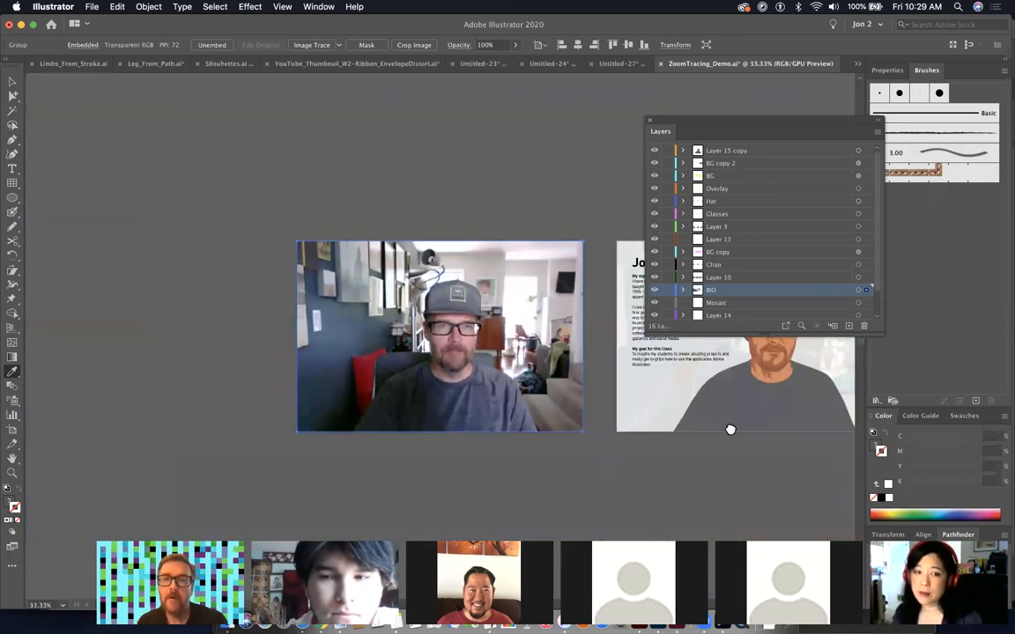
drag(730, 430, 209, 458)
drag(609, 460, 253, 446)
drag(435, 446, 197, 465)
drag(497, 451, 152, 460)
drag(580, 476, 431, 469)
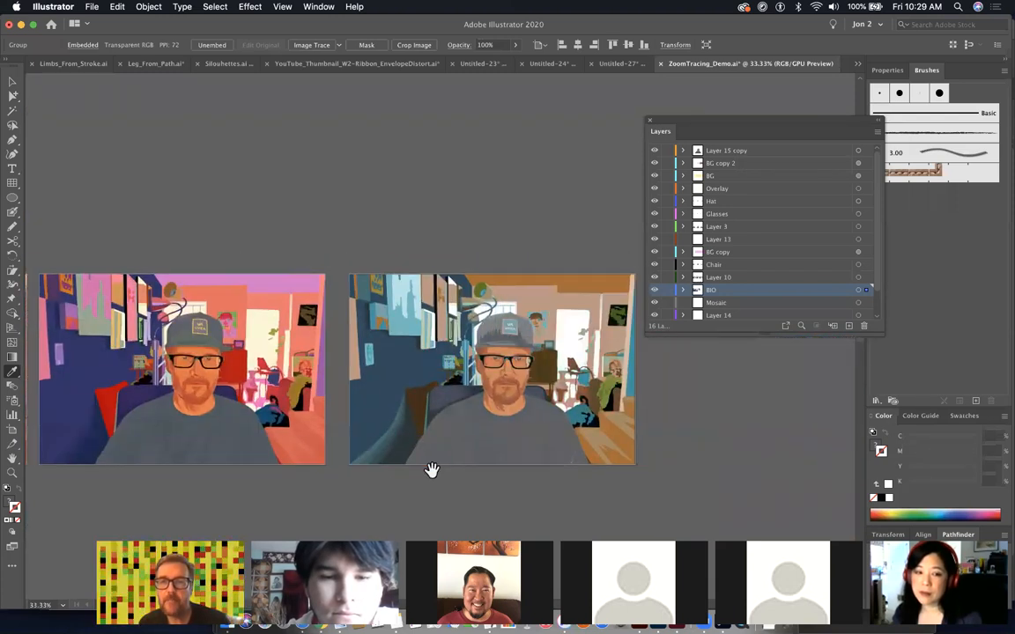
- Select the magenta overlay on the pink-and-purple portrait and move it partly off the artboard to reveal the colours underneath
drag(473, 407, 793, 381)
click(570, 298)
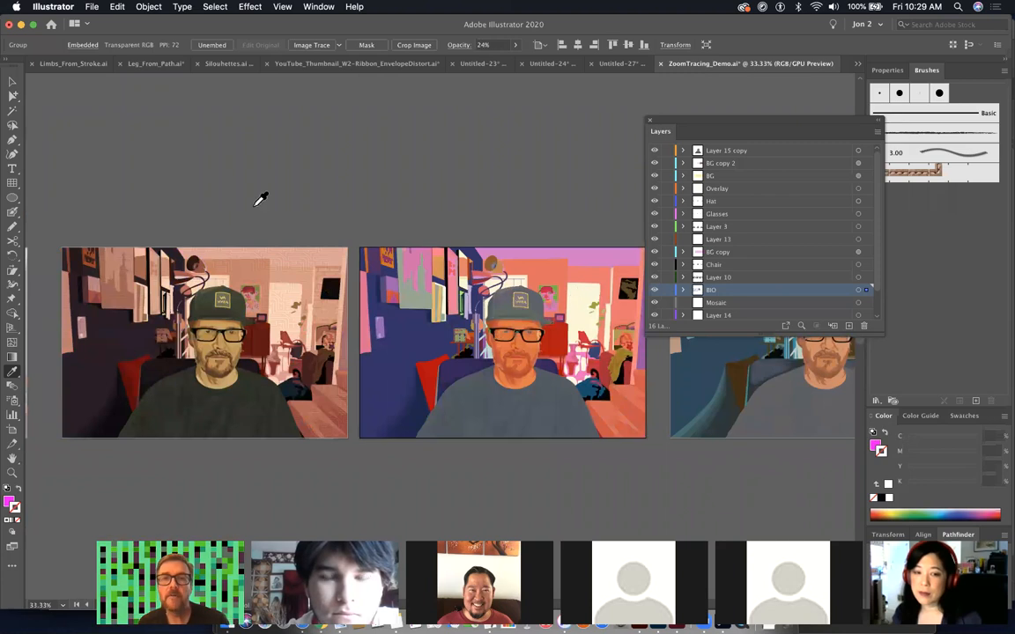
click(549, 312)
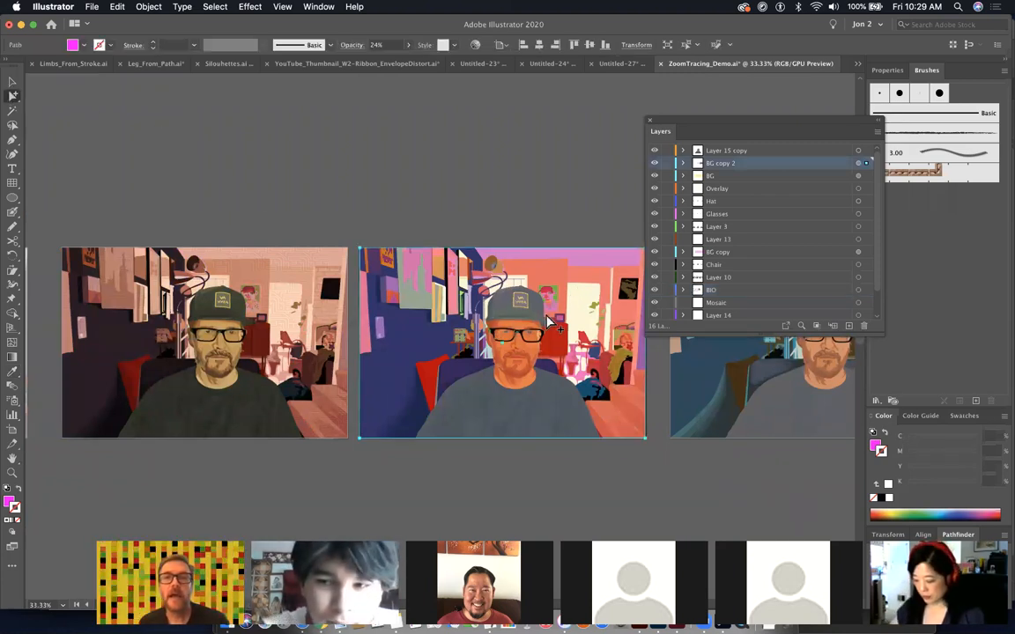
click(529, 183)
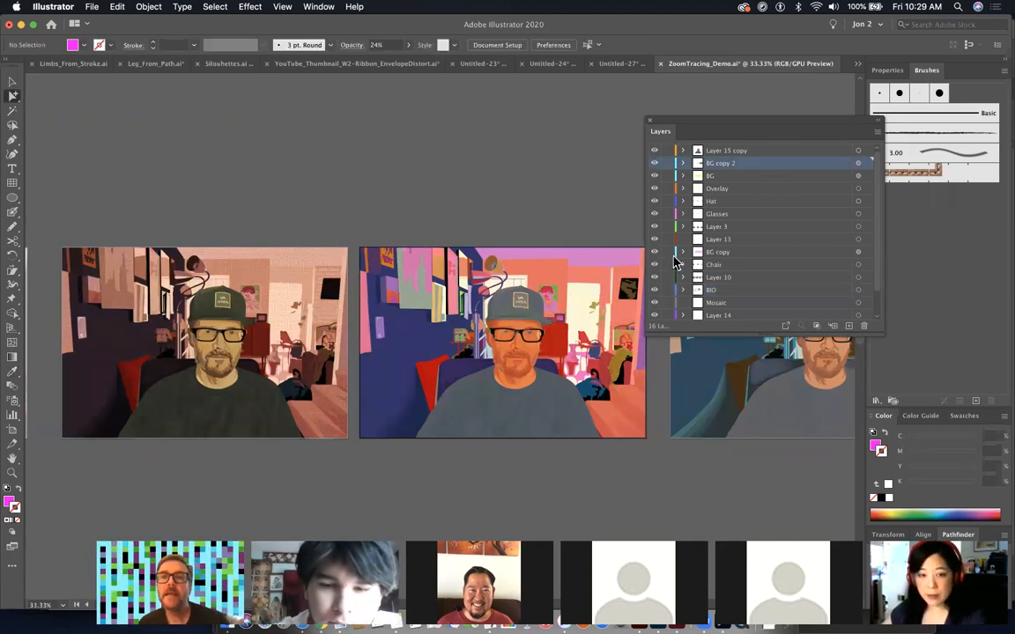
click(578, 337)
drag(577, 332, 446, 224)
key(space)
drag(526, 325, 426, 292)
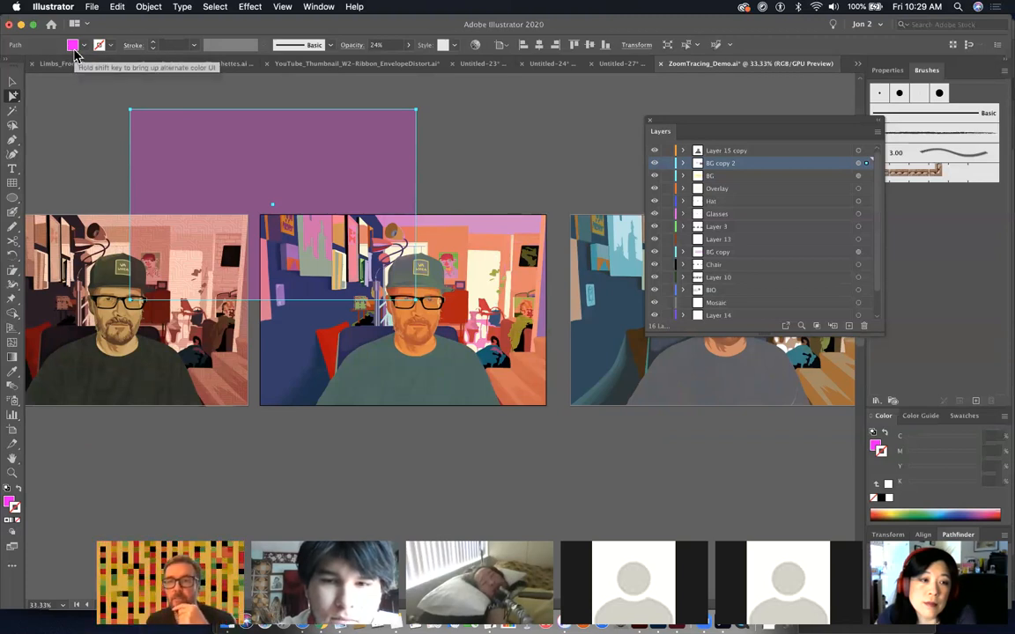
- Raise the displaced magenta overlay's opacity to 100% in its transparency settings and deselect it
click(349, 48)
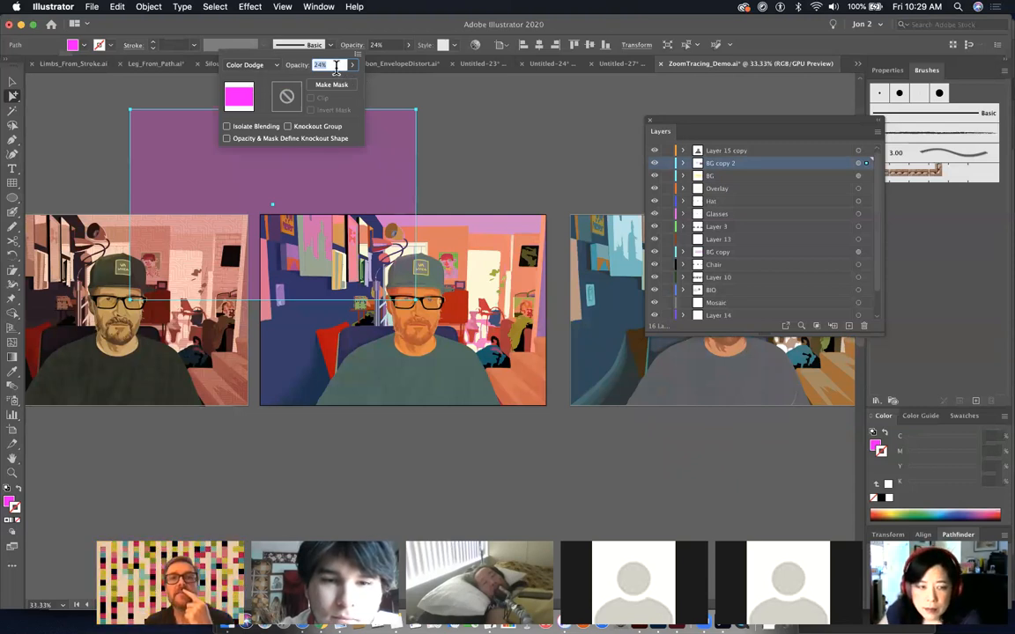
click(351, 67)
drag(343, 85, 443, 121)
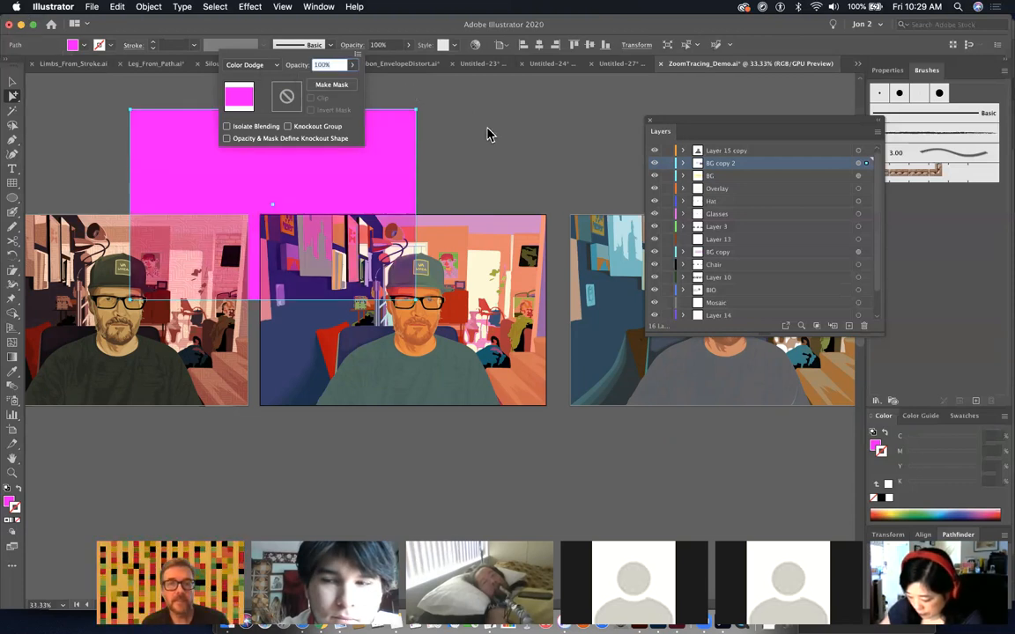
key(Escape)
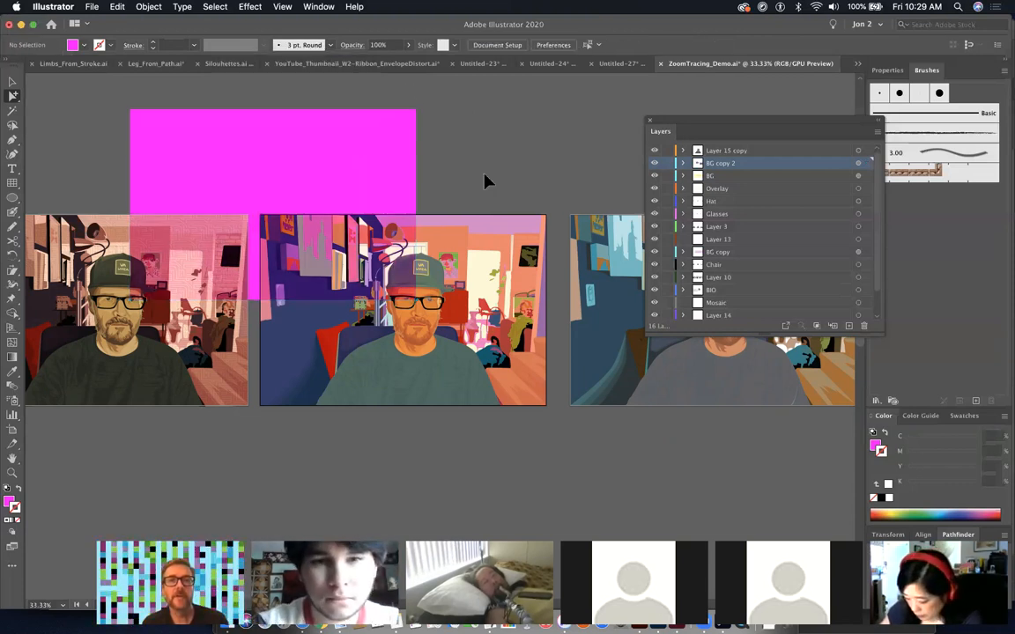
- Undo the magenta overlay's opacity change and move, and set its opacity to 100% in place over the portrait
key(cmd+z)
key(cmd+z)
click(408, 45)
drag(392, 62, 457, 70)
click(480, 168)
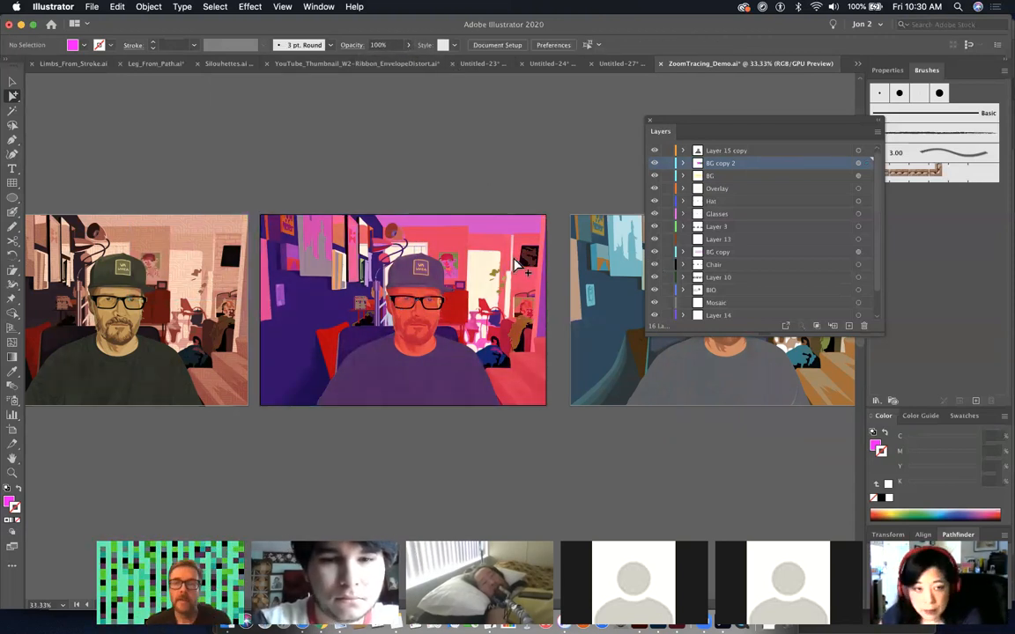
- Inspect the magenta-tinted portrait up close and move the Layers panel clear of the artwork
key(cmd+=)
key(cmd+=)
key(cmd+=)
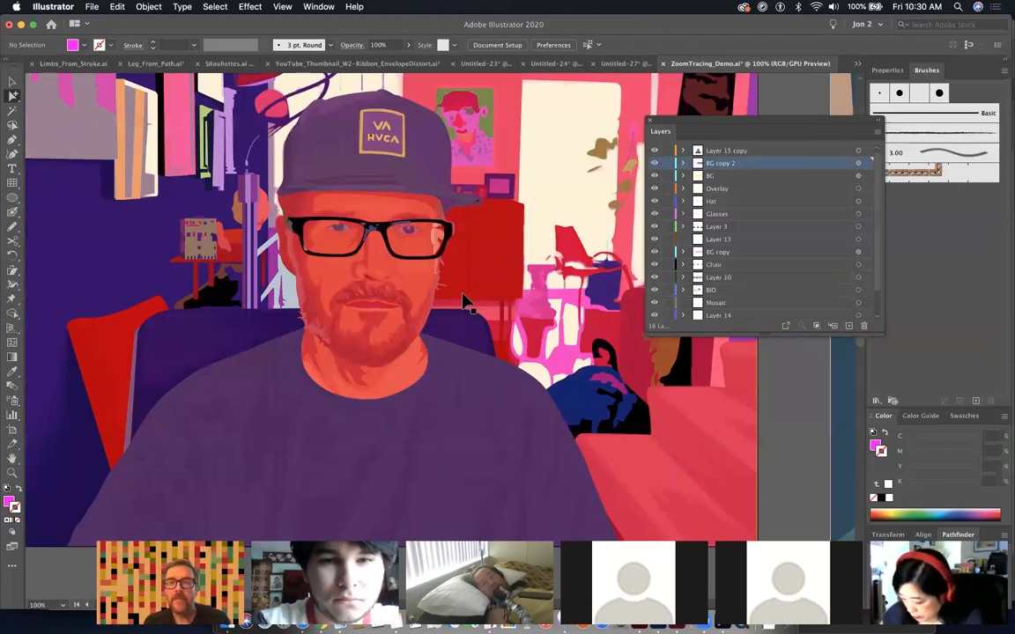
key(cmd+-)
drag(695, 126, 822, 229)
- Compare the natural-coloured portrait, in outline and in colour, with the brown, magenta and blue-orange variations
scroll(568, 302, left, 10)
scroll(568, 302, left, 15)
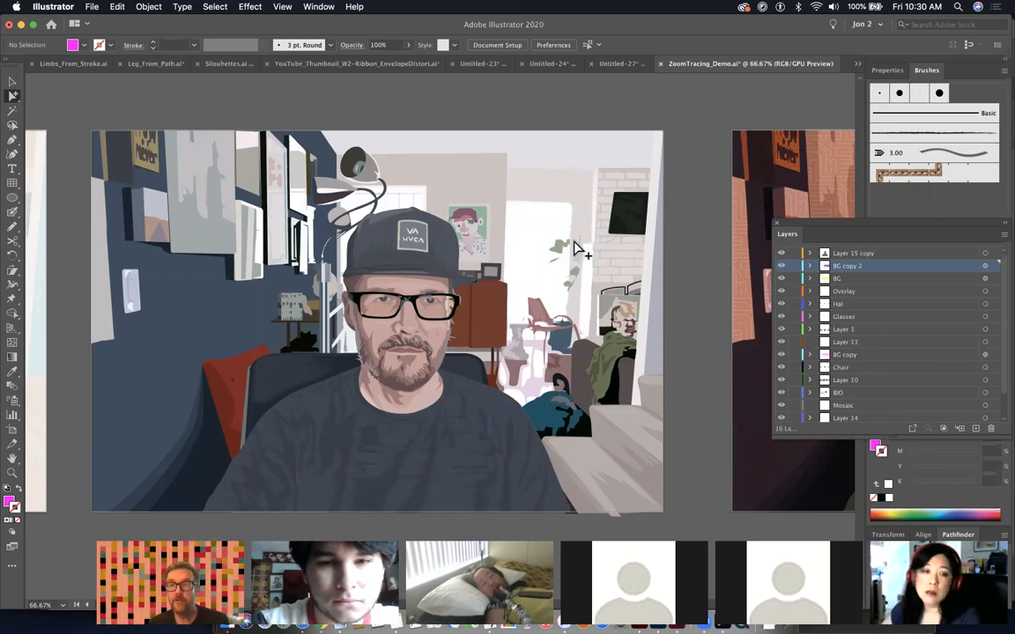
key(super+y)
key(super+y)
key(super+y)
scroll(661, 238, right, 10)
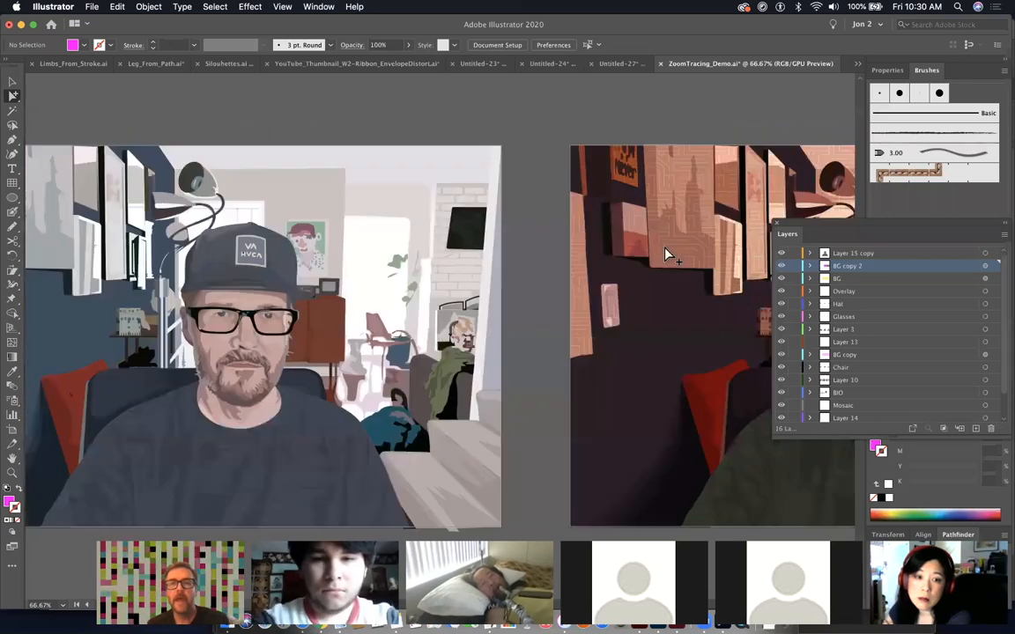
scroll(667, 256, right, 2)
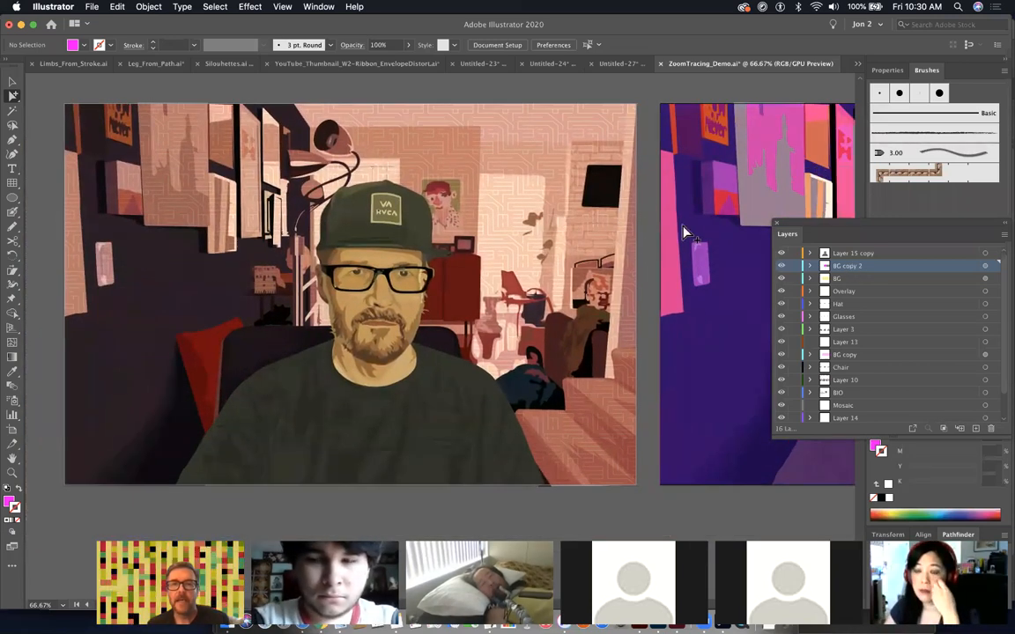
scroll(681, 233, right, 10)
scroll(679, 232, right, 15)
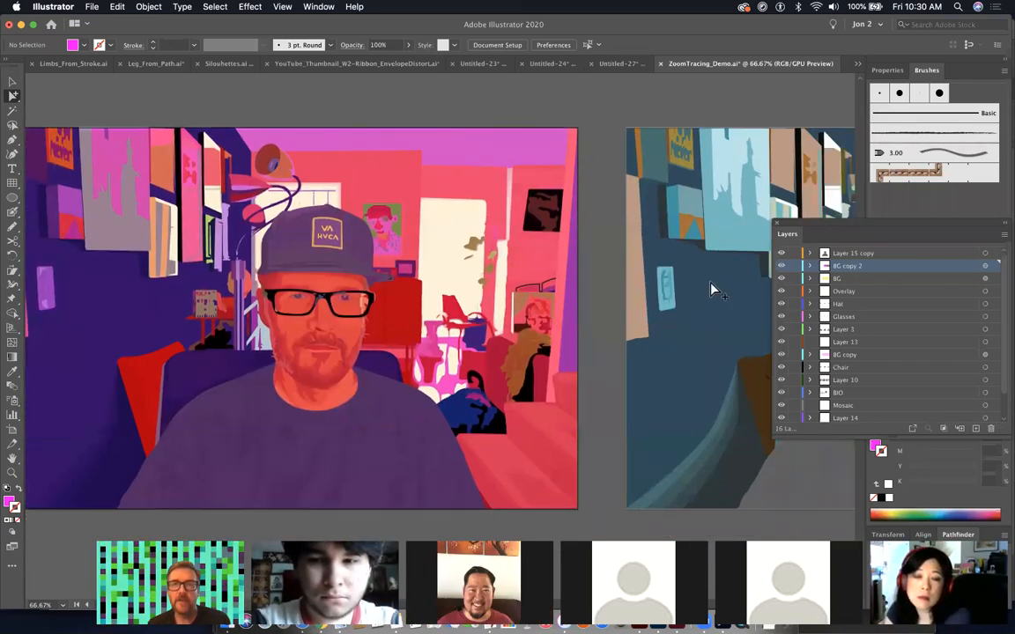
scroll(714, 289, right, 5)
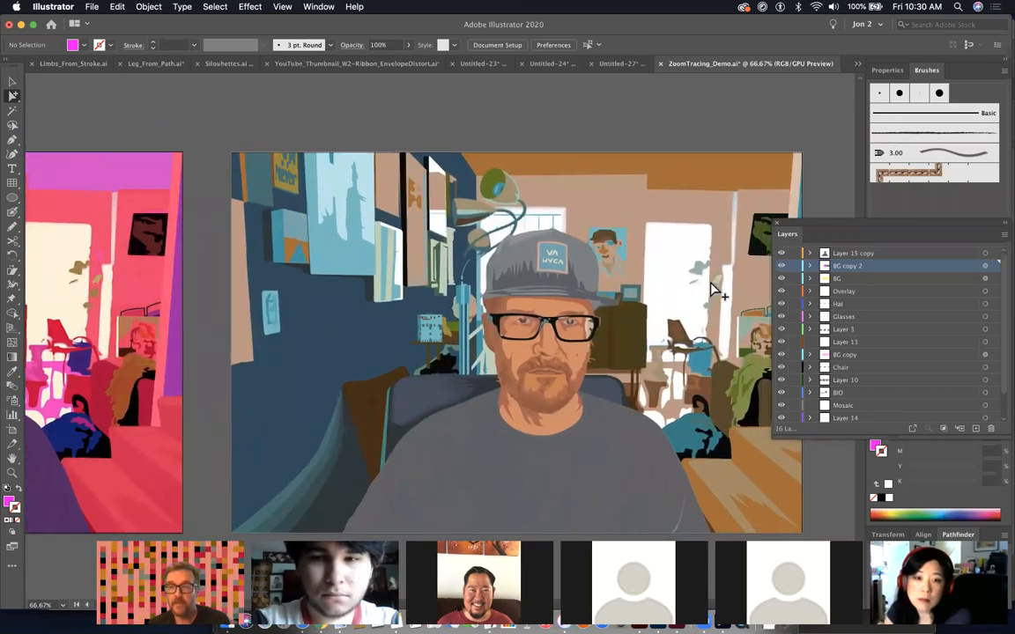
scroll(712, 286, right, 2)
scroll(712, 286, down, 1)
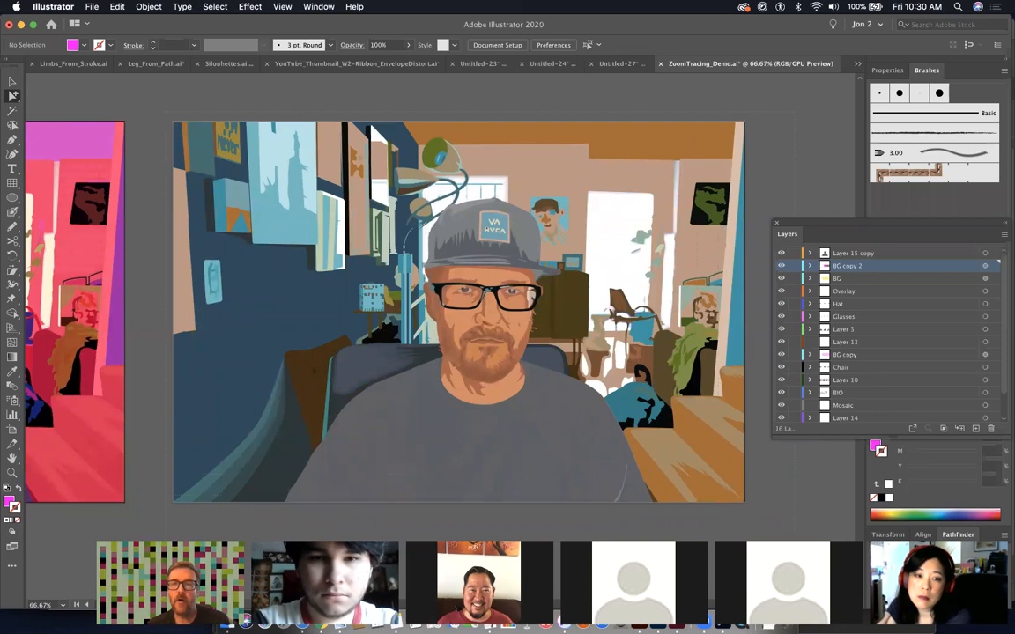
- Move the blue overlay off the blue-and-orange portrait, check its transparency settings, and undo the move
key(super+a)
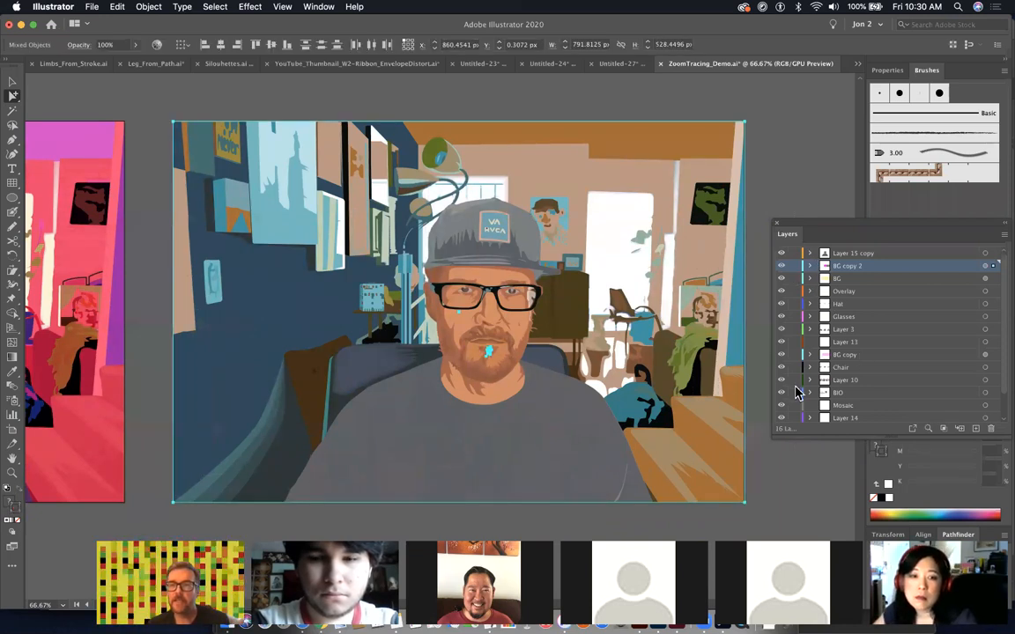
click(755, 392)
drag(692, 391, 525, 354)
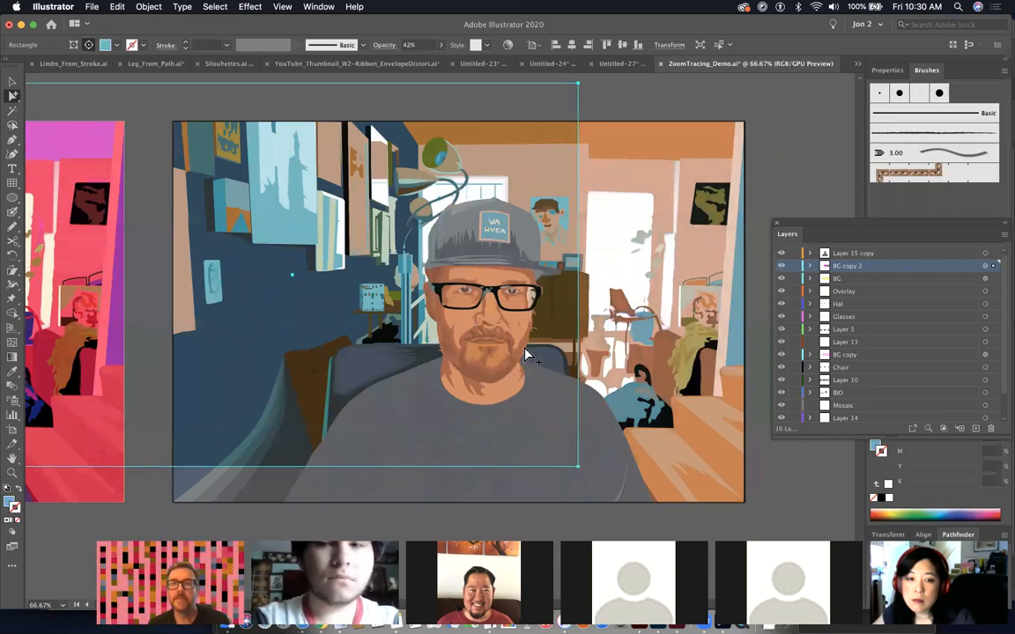
click(380, 45)
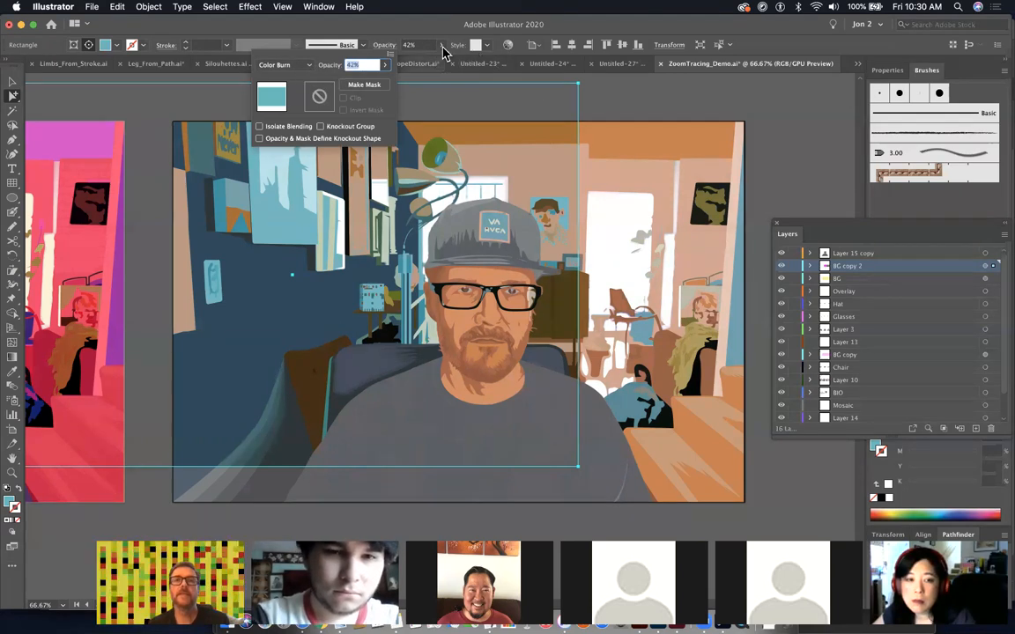
click(679, 109)
key(super+z)
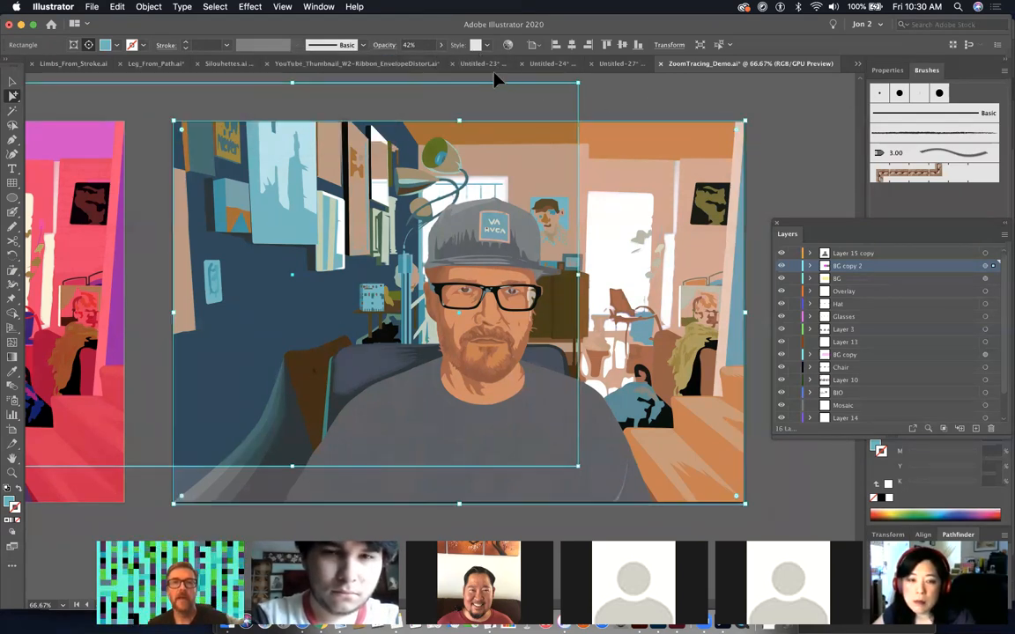
- Set the blue overlay's opacity to 100% and open its transparency settings
click(440, 47)
drag(437, 60, 480, 66)
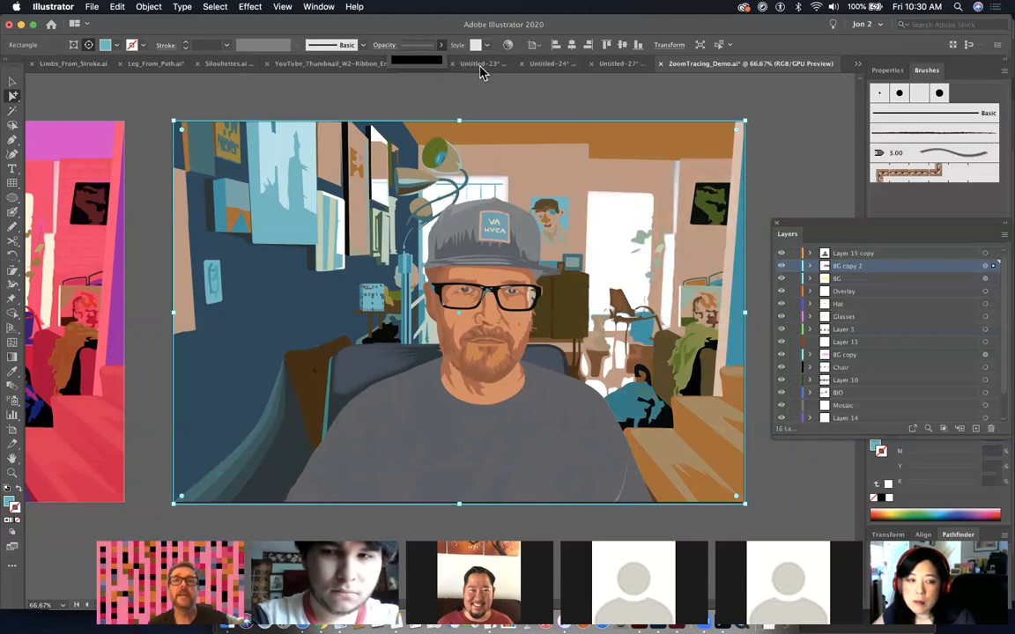
click(602, 106)
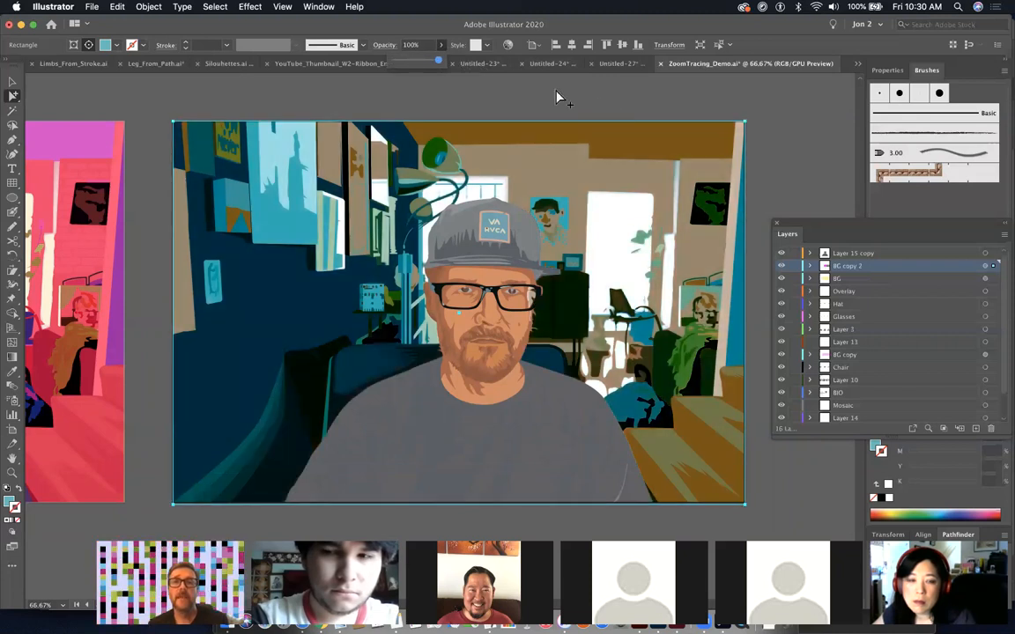
click(385, 45)
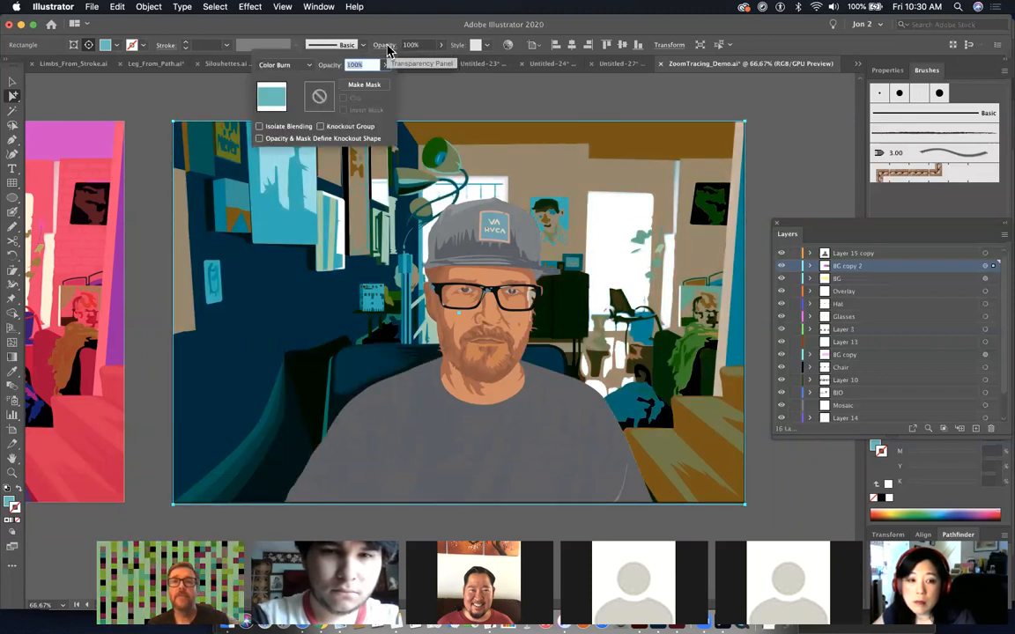
- Try the Darken and Multiply blending modes on the blue overlay, and return it to Color Burn
click(302, 66)
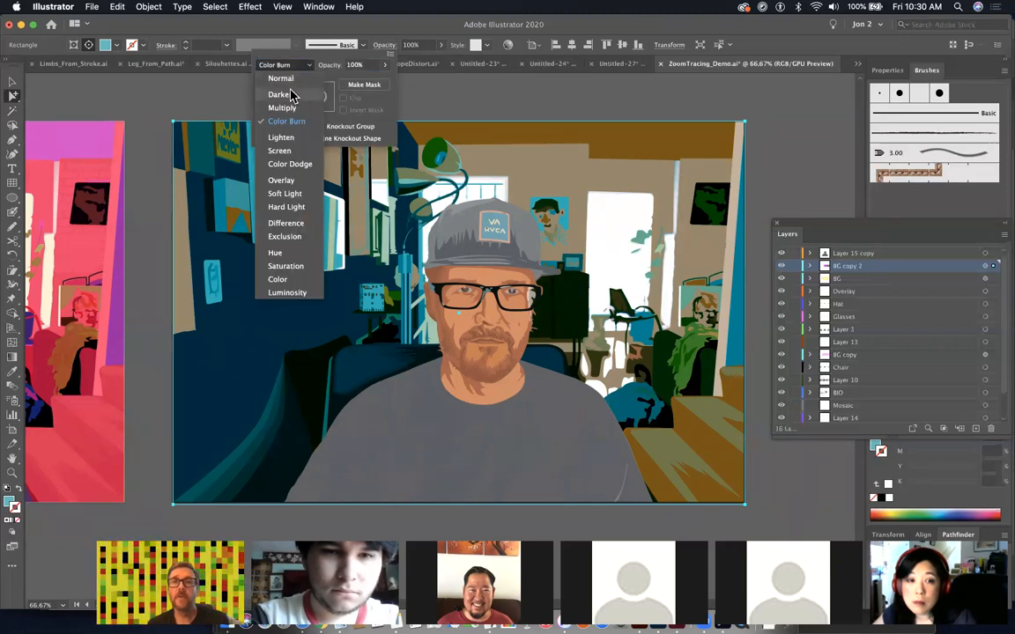
click(280, 95)
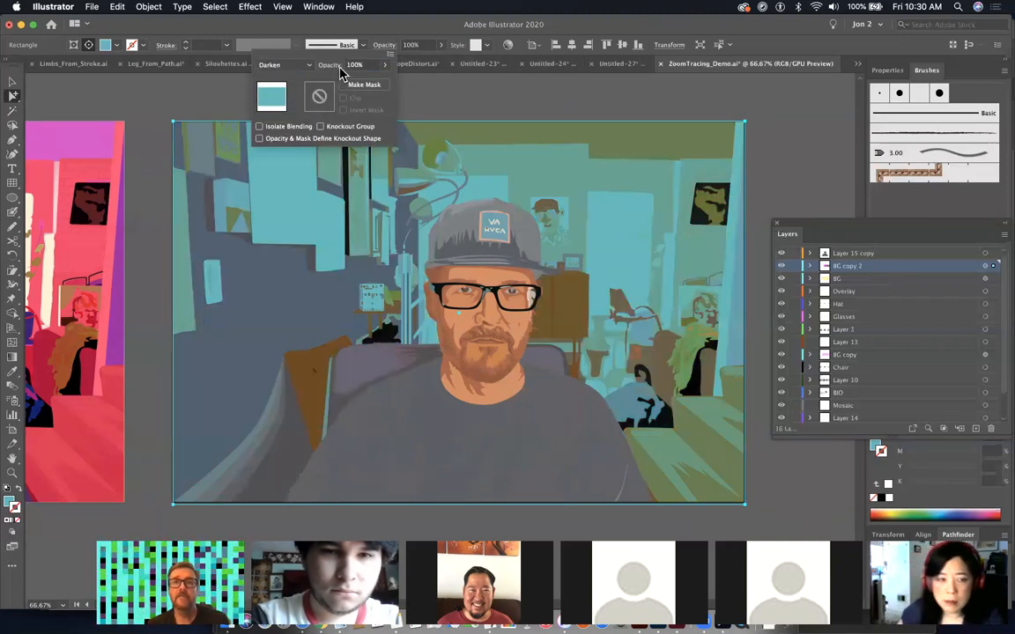
click(264, 64)
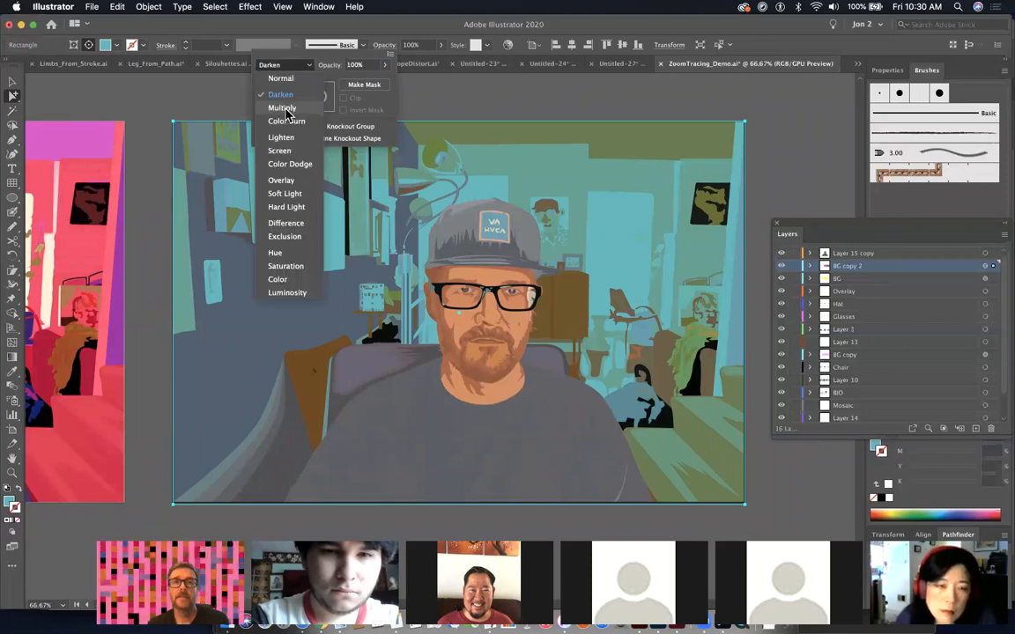
click(283, 107)
click(286, 65)
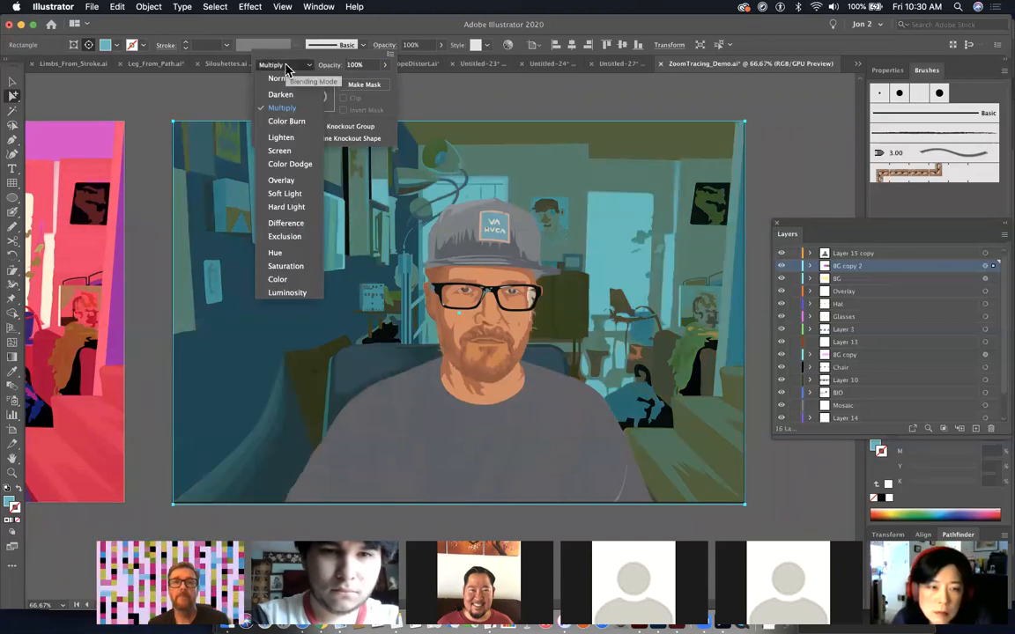
click(286, 122)
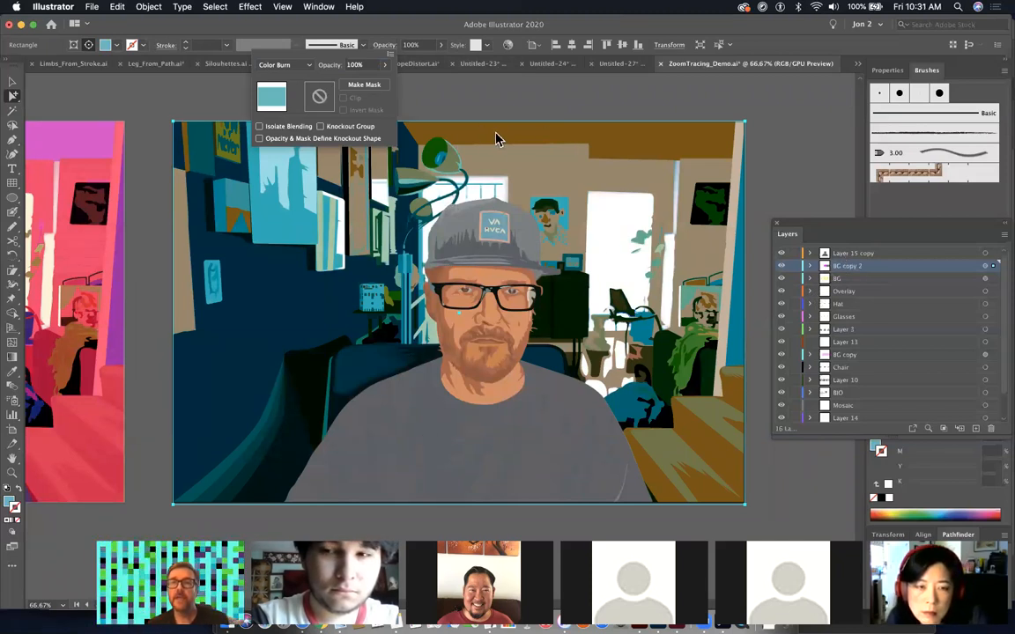
- Hide and restore all layers except Layer 15 copy, then try moving the clipped portrait and undo the move
alt+click(782, 254)
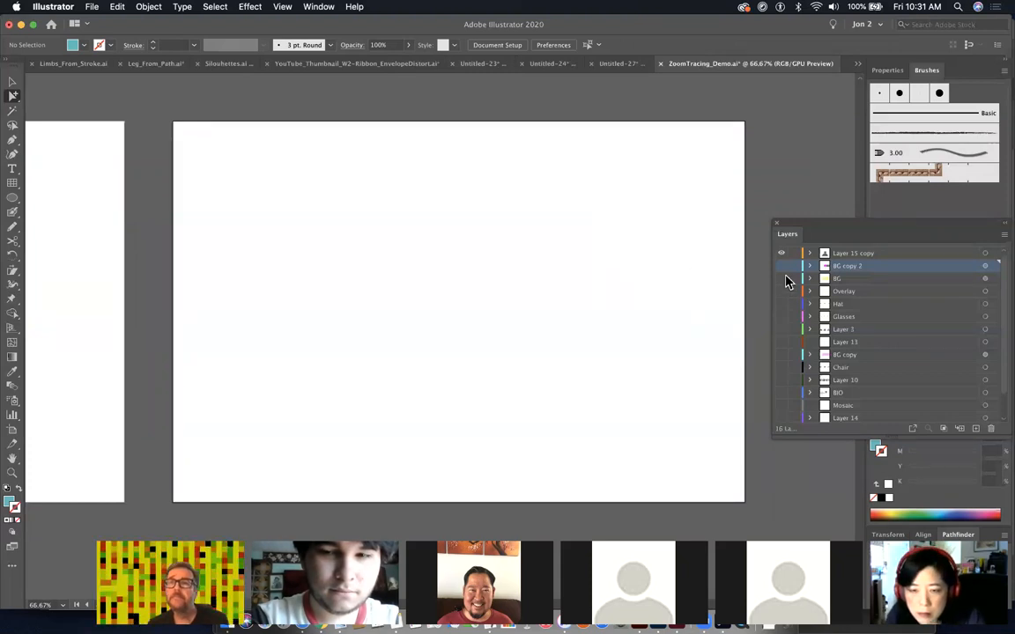
alt+click(780, 255)
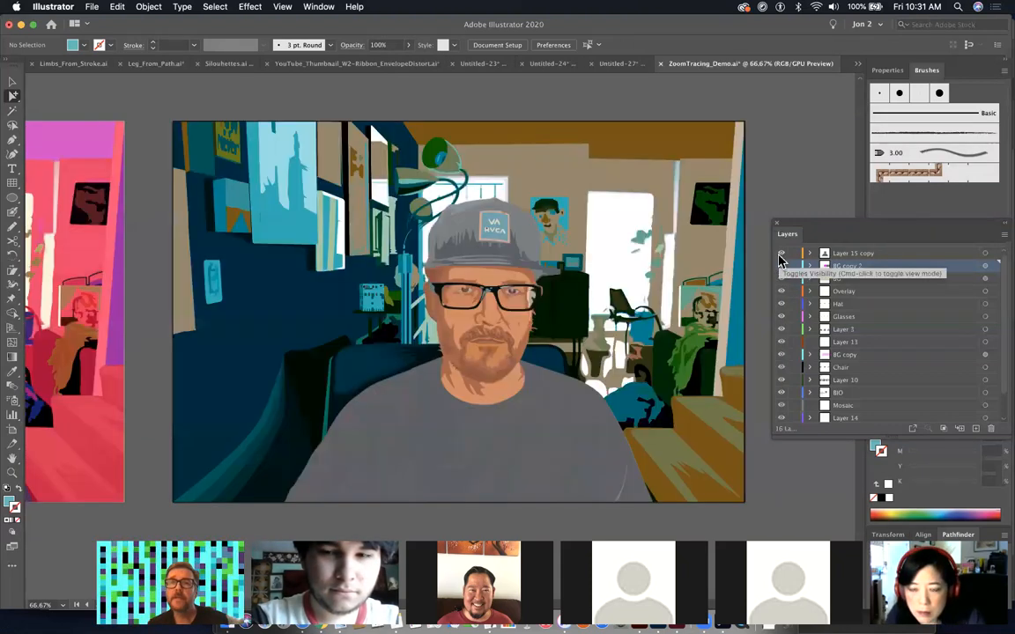
click(498, 333)
click(498, 333)
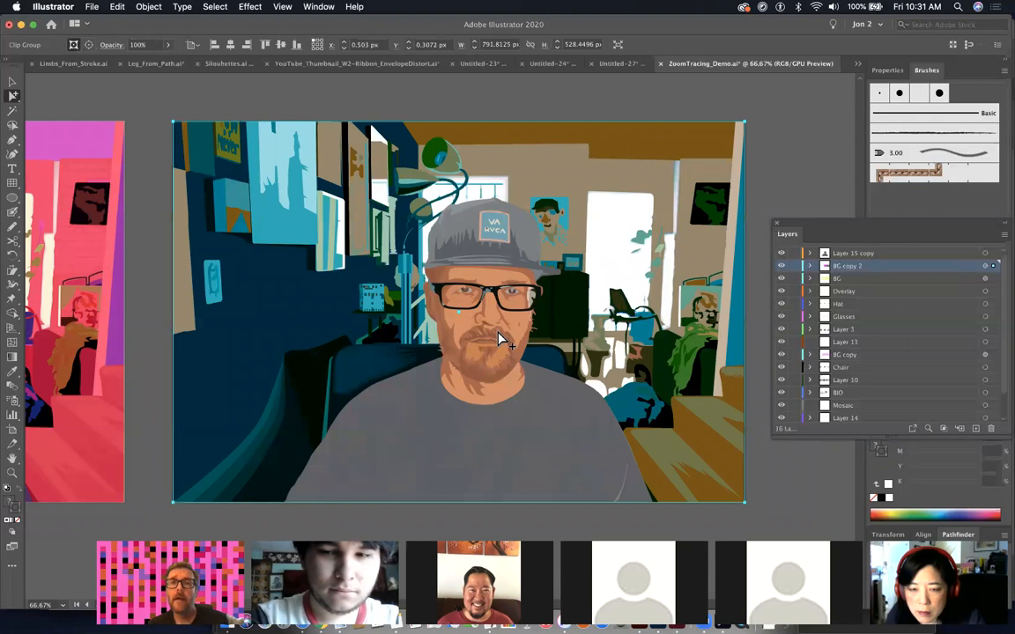
drag(592, 326, 657, 543)
key(super+z)
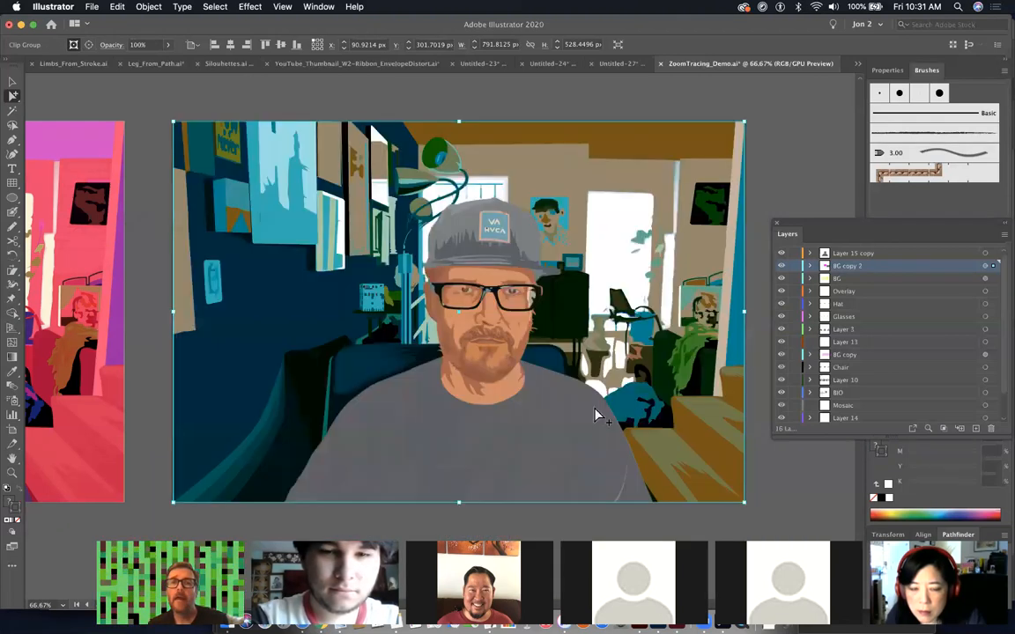
- Select the blue overlay rectangle covering the portrait and delete it
click(568, 260)
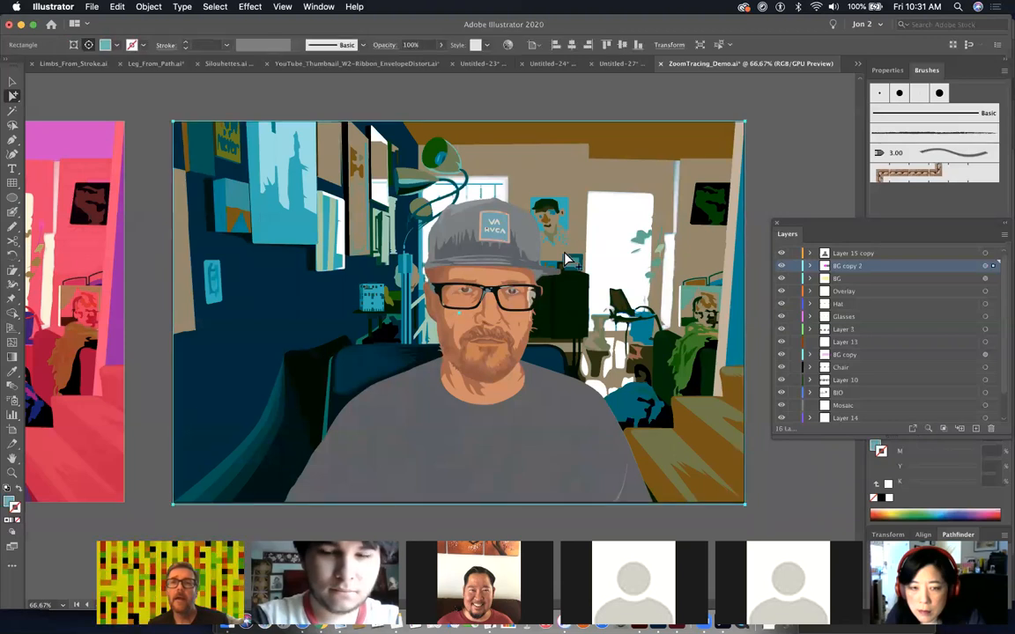
click(565, 259)
click(766, 189)
click(682, 252)
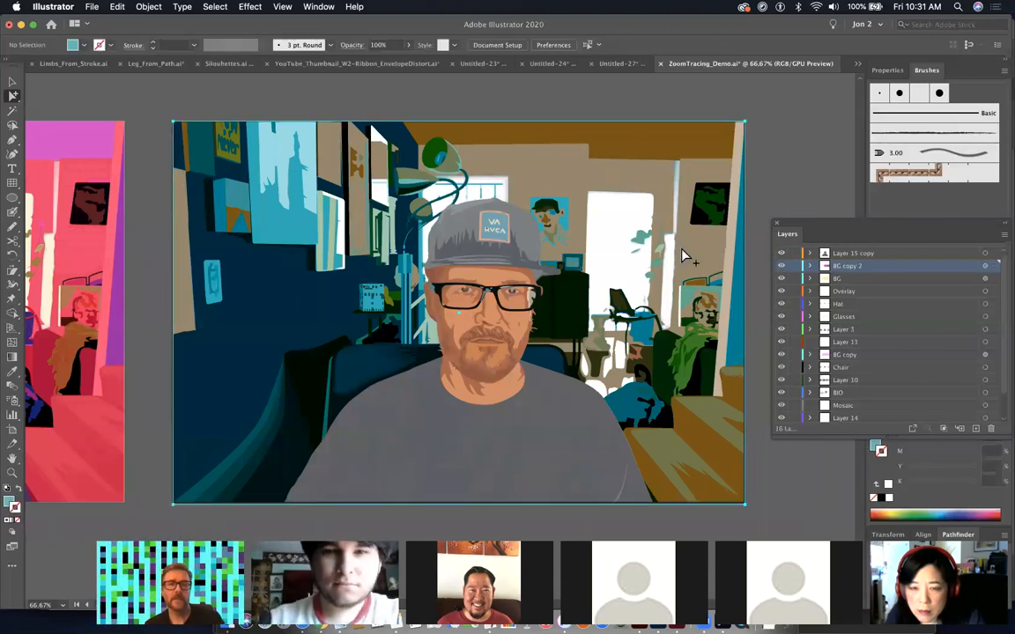
- Remove the clipping rectangle from the portrait's clip group so the shapes extend past the artboard
click(471, 325)
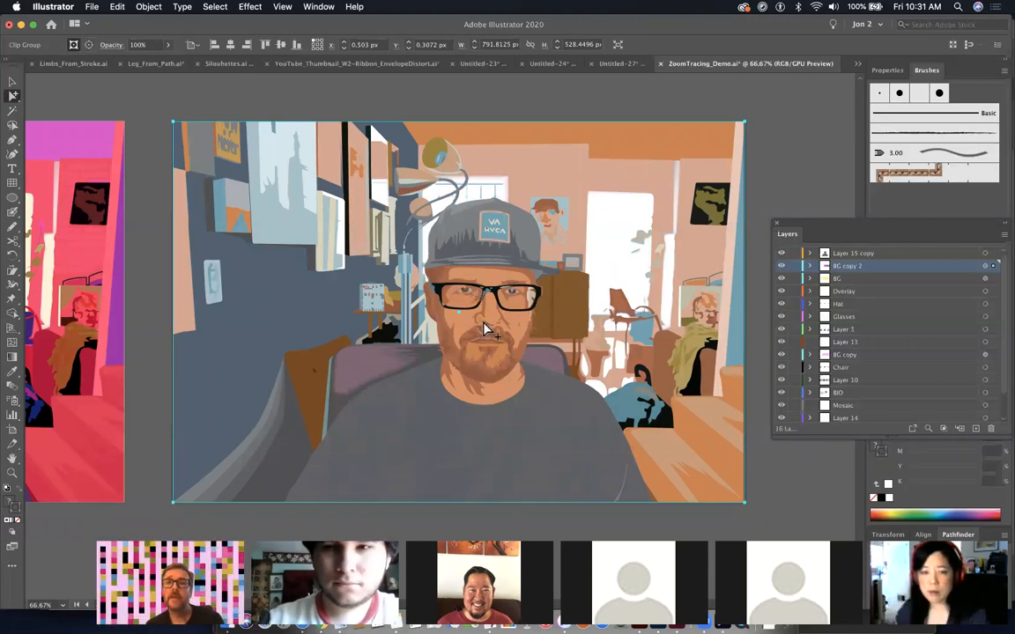
click(599, 169)
click(598, 122)
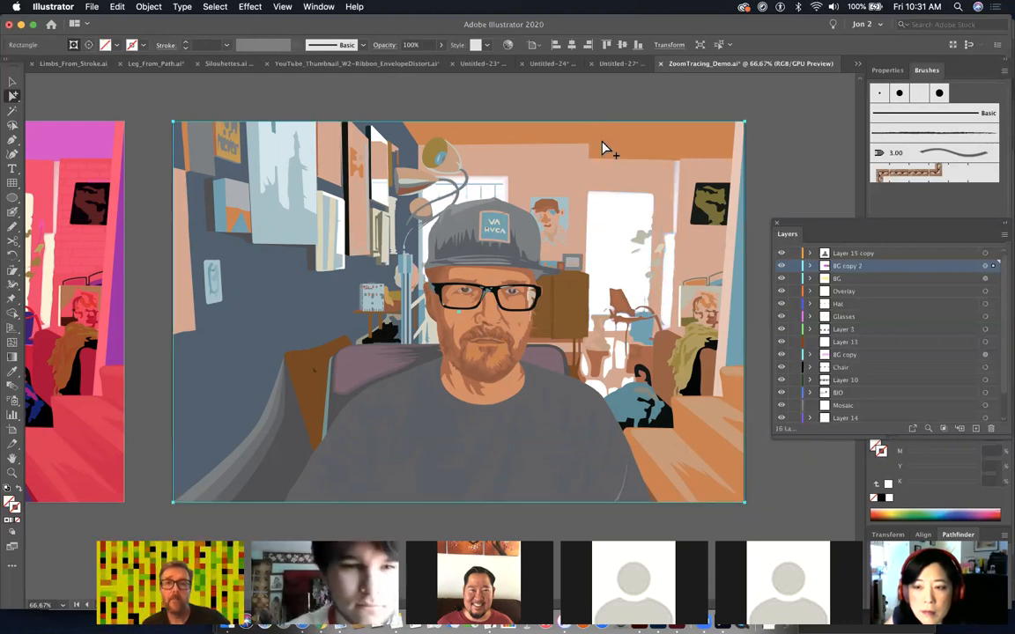
key(super+x)
- Test-move the unclipped portrait, put it back in place, and select all of its shapes
click(511, 251)
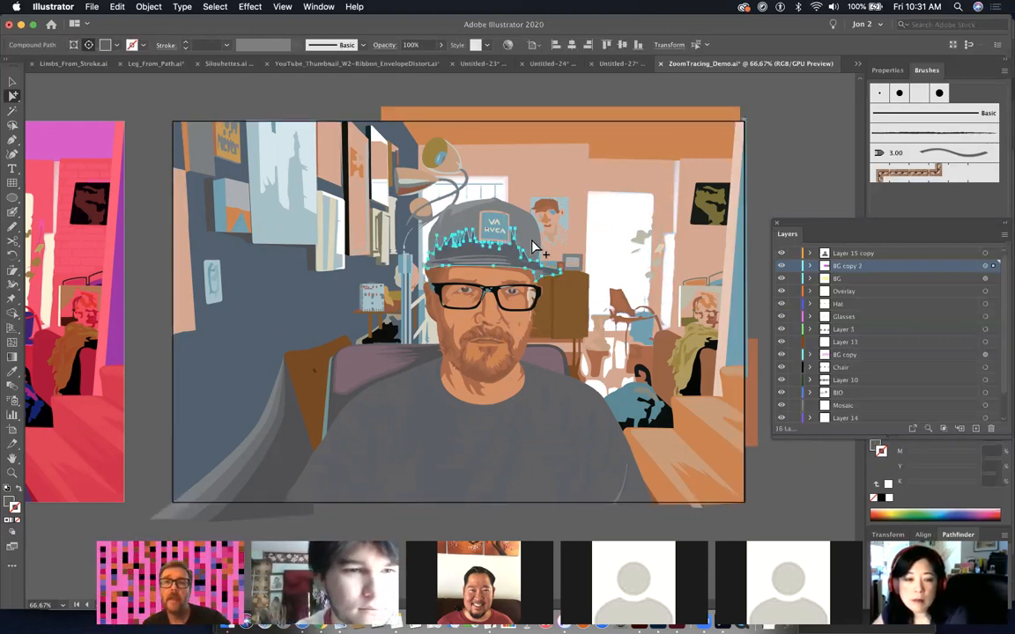
click(534, 239)
click(533, 241)
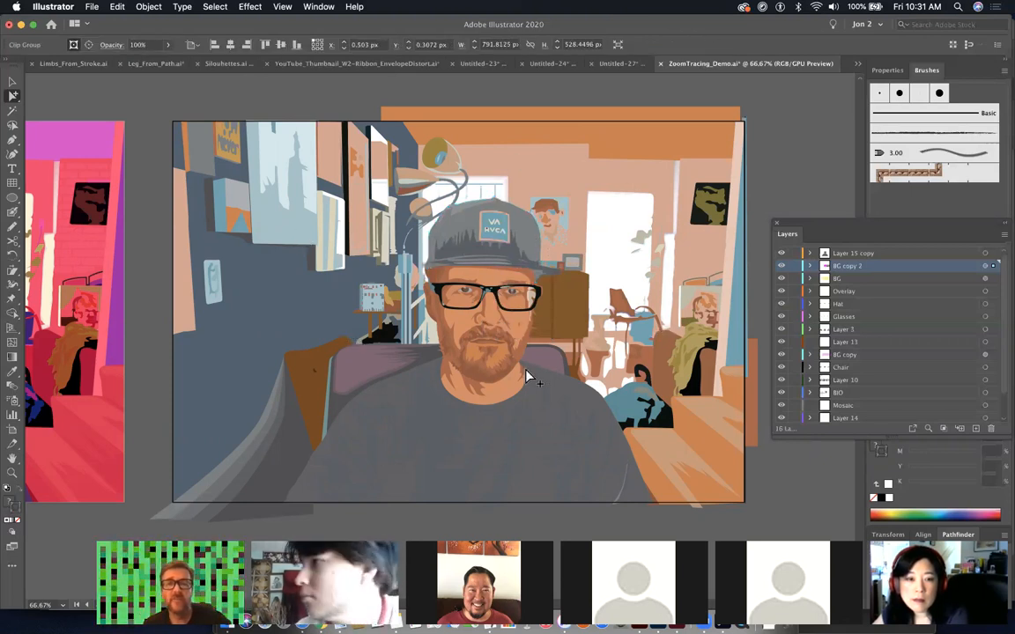
click(526, 407)
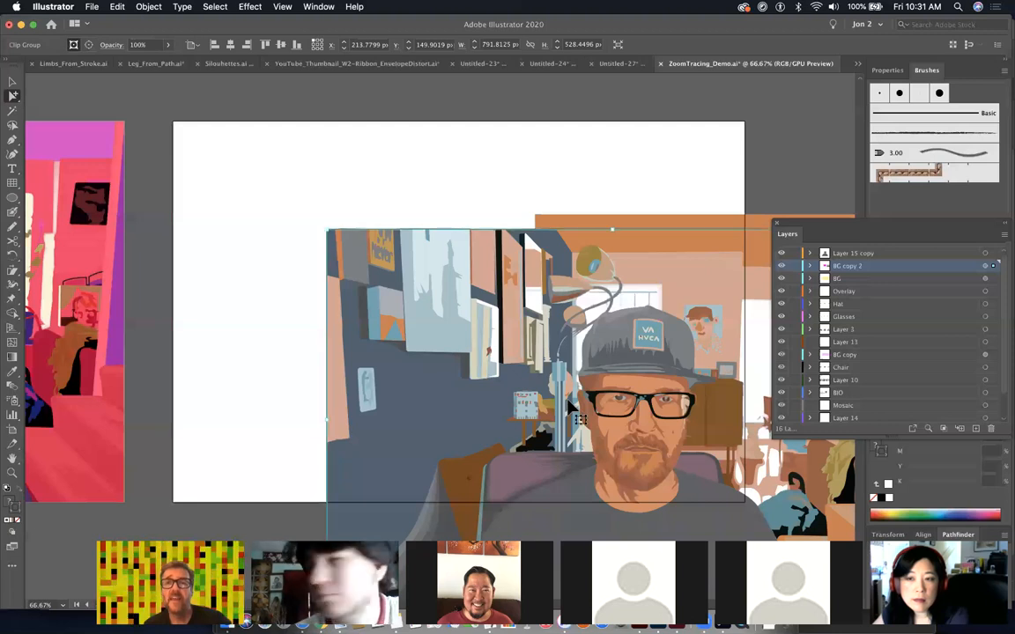
key(super+h)
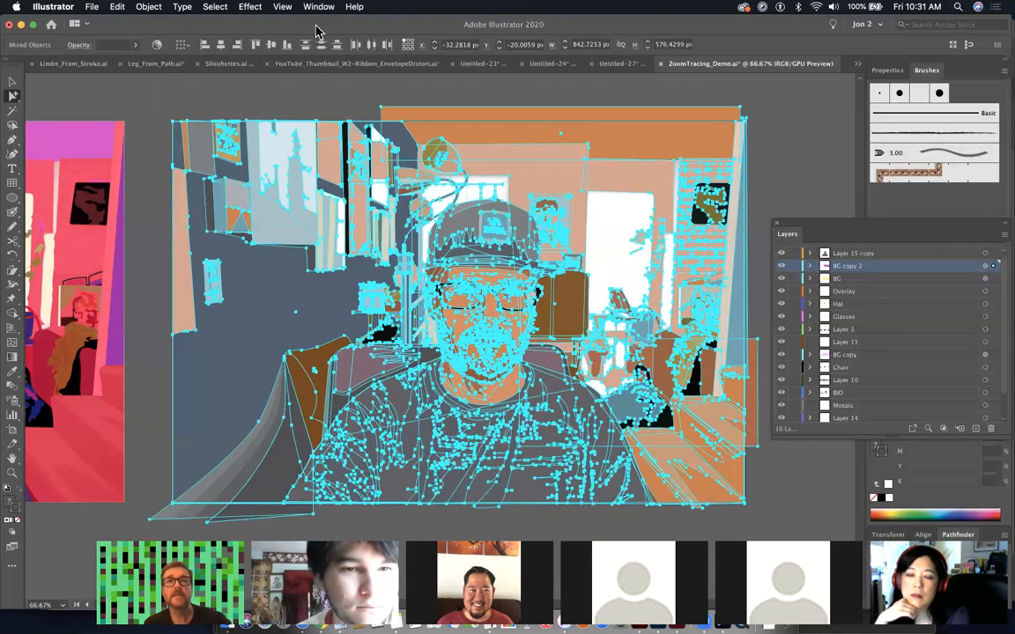
- Open Recolor Artwork for the selected shapes and try all colours at 0% and 100% saturation with the colour wheel shown
click(156, 46)
drag(565, 98, 762, 145)
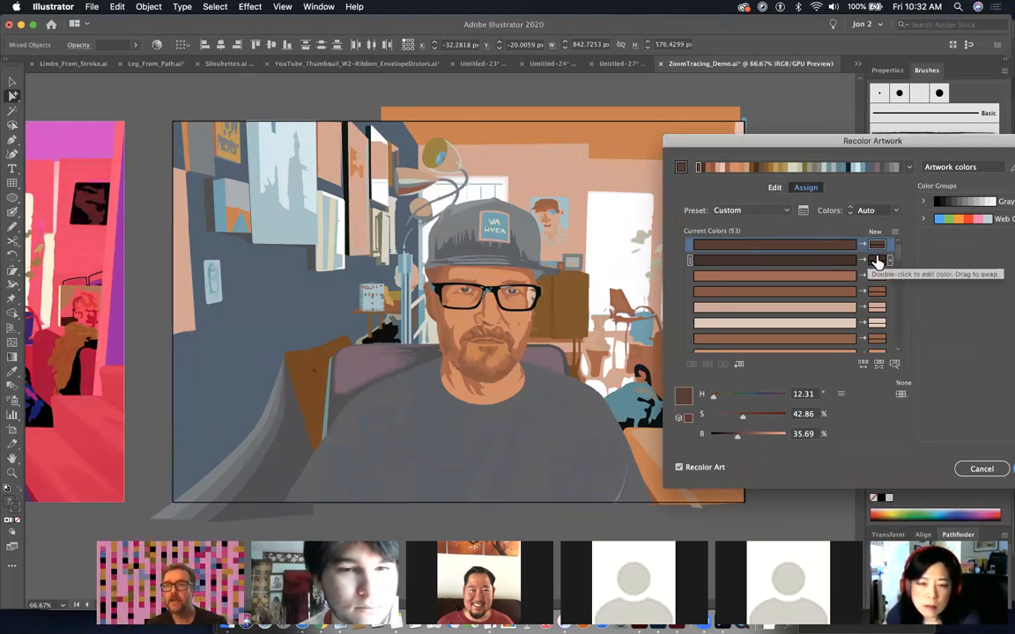
click(774, 188)
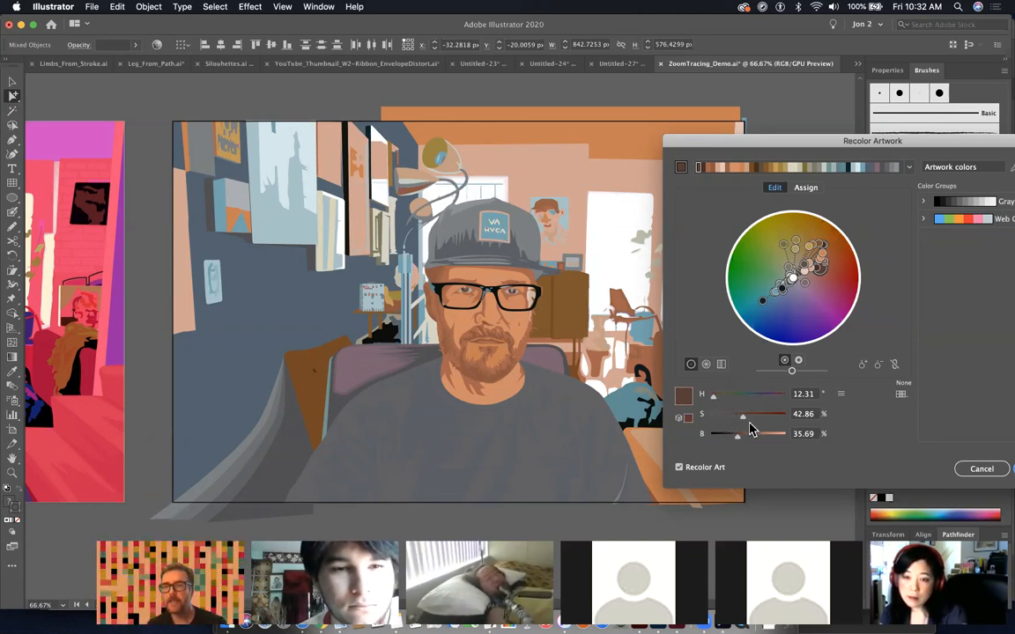
mouse_move(741, 418)
mouse_down()
mouse_move(711, 418)
mouse_move(746, 420)
mouse_up()
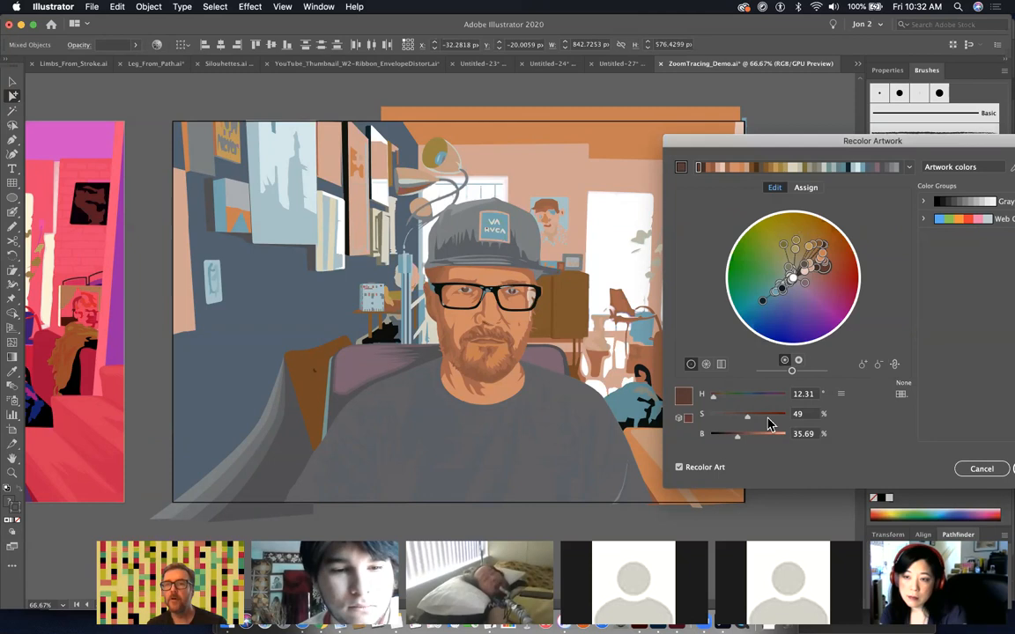
drag(748, 419, 704, 421)
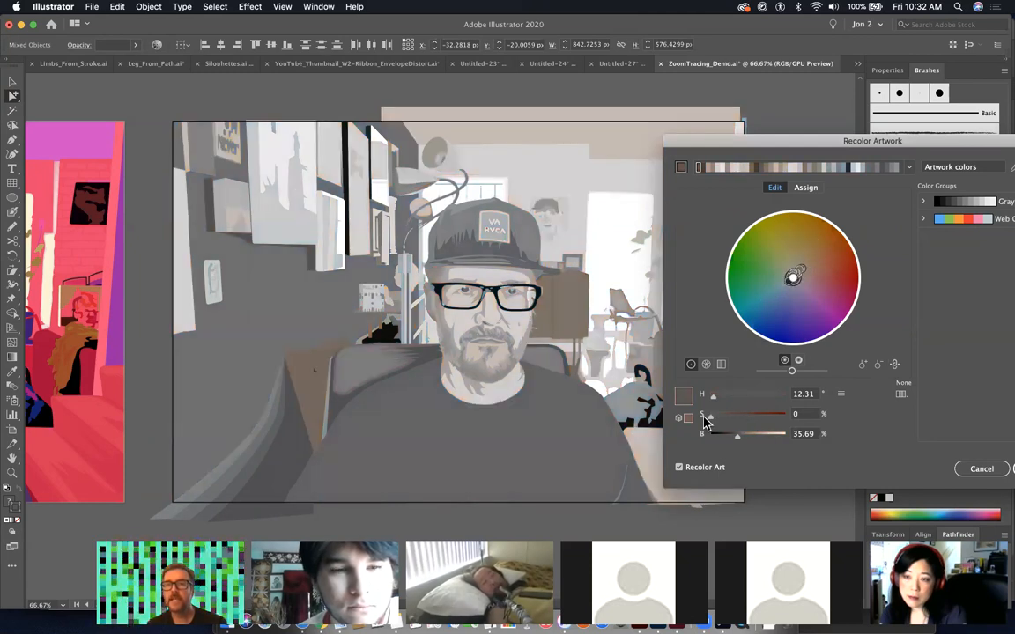
click(793, 416)
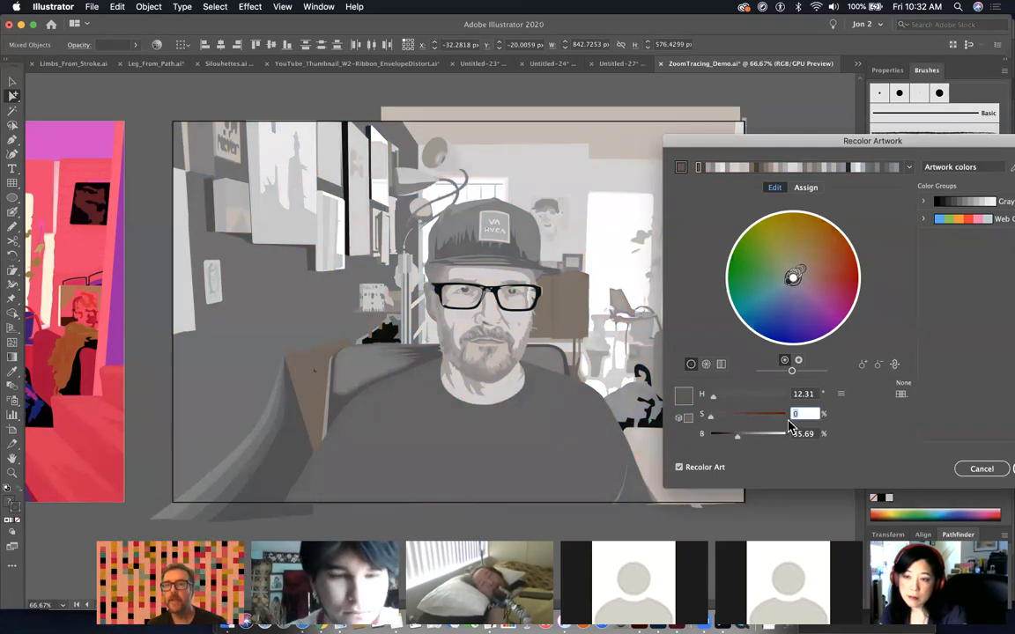
text(100)
key(Return)
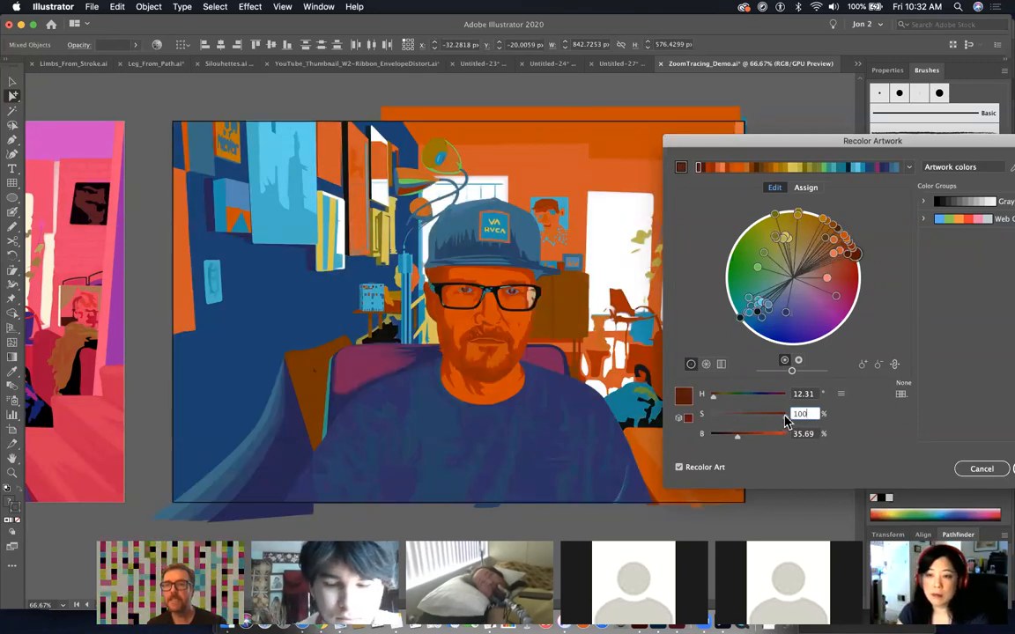
- Set the saturation to 54% and try the artwork's brightness at 7%, 100% and 58%
drag(787, 423, 716, 436)
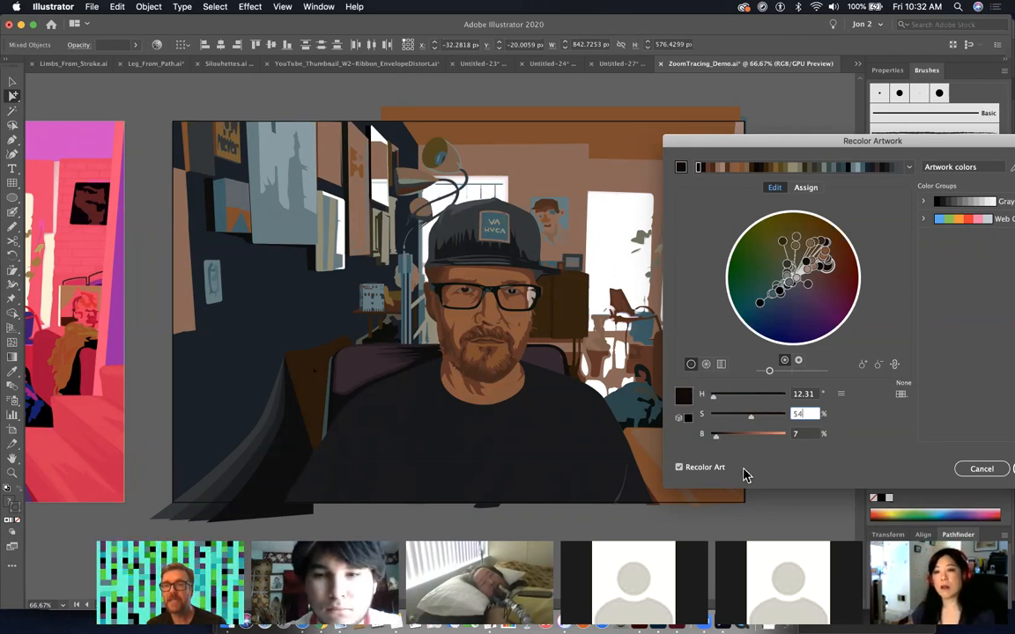
drag(717, 437, 836, 456)
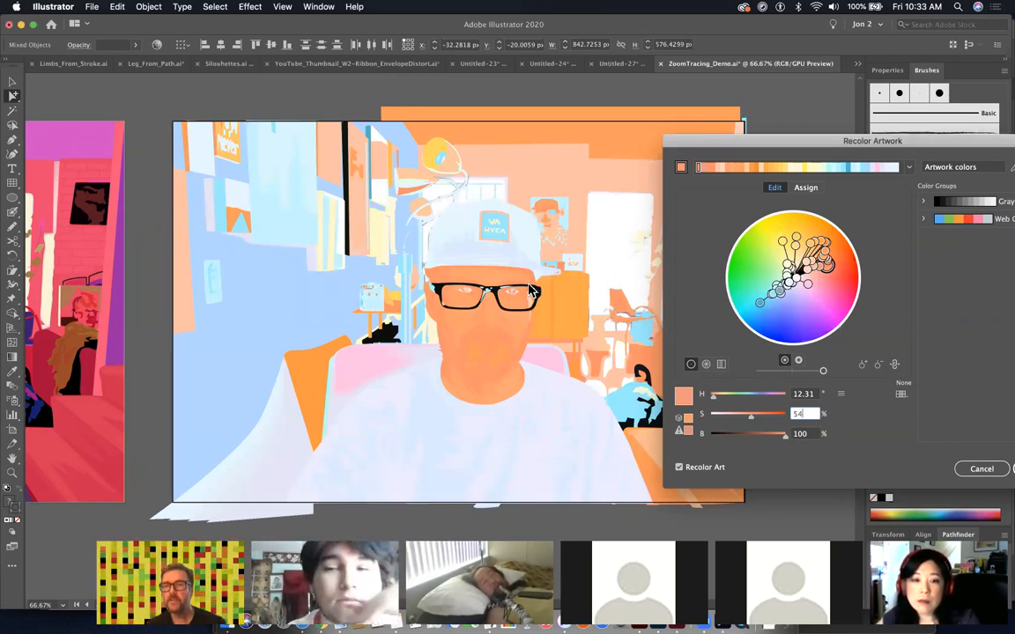
drag(779, 441, 754, 438)
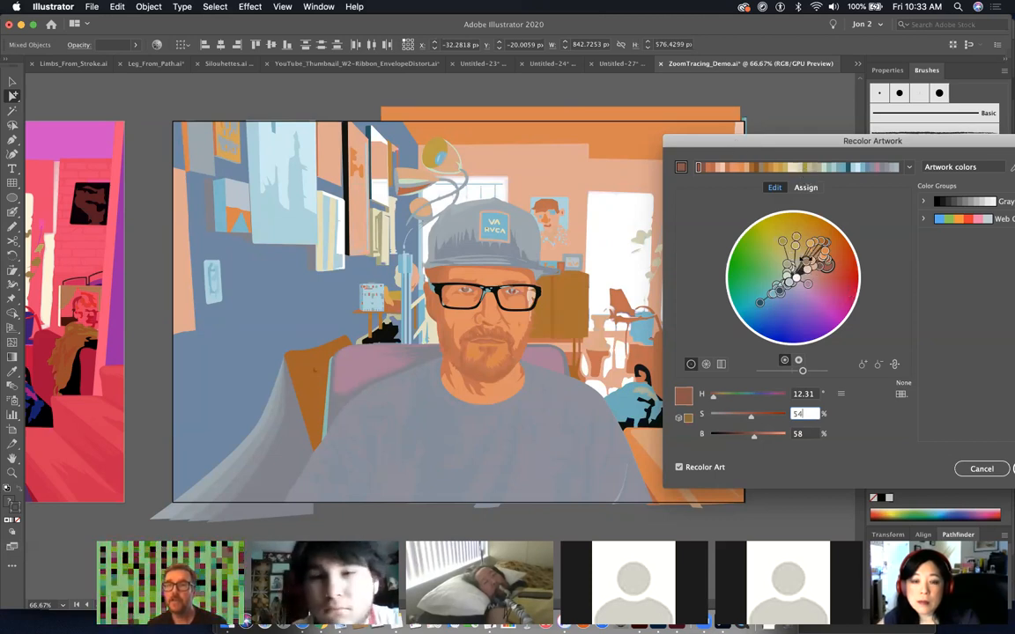
- Try shifting linked and individual colours around the colour wheel, and cancel the recolouring
mouse_move(841, 287)
mouse_down()
mouse_move(839, 296)
mouse_move(832, 269)
mouse_up()
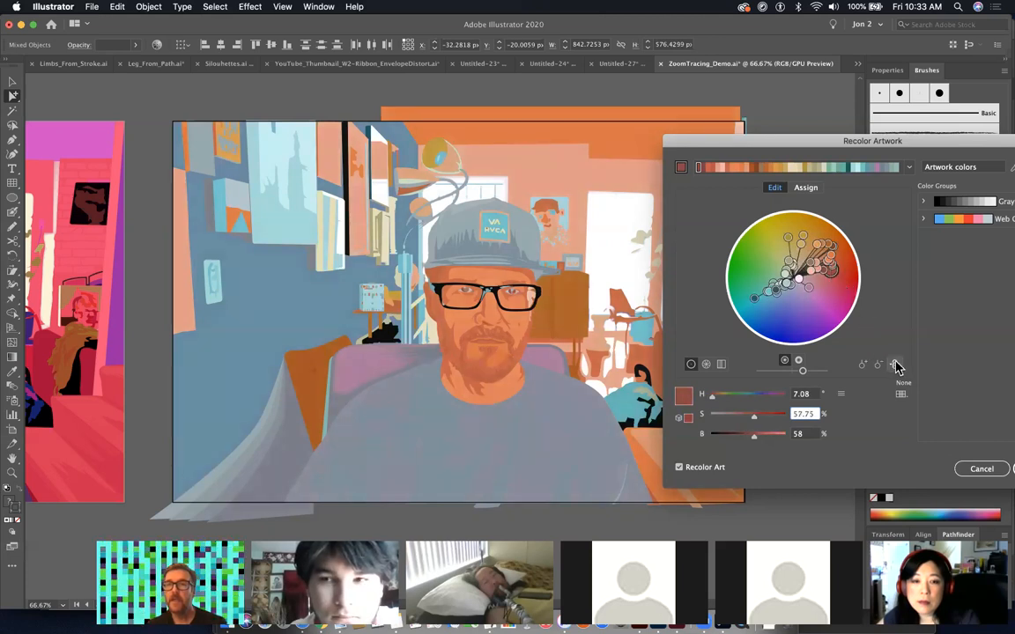
click(896, 364)
mouse_move(843, 289)
mouse_down()
mouse_move(841, 310)
mouse_move(852, 265)
mouse_move(848, 277)
mouse_up()
mouse_move(837, 237)
mouse_down()
mouse_move(813, 227)
mouse_move(816, 254)
mouse_up()
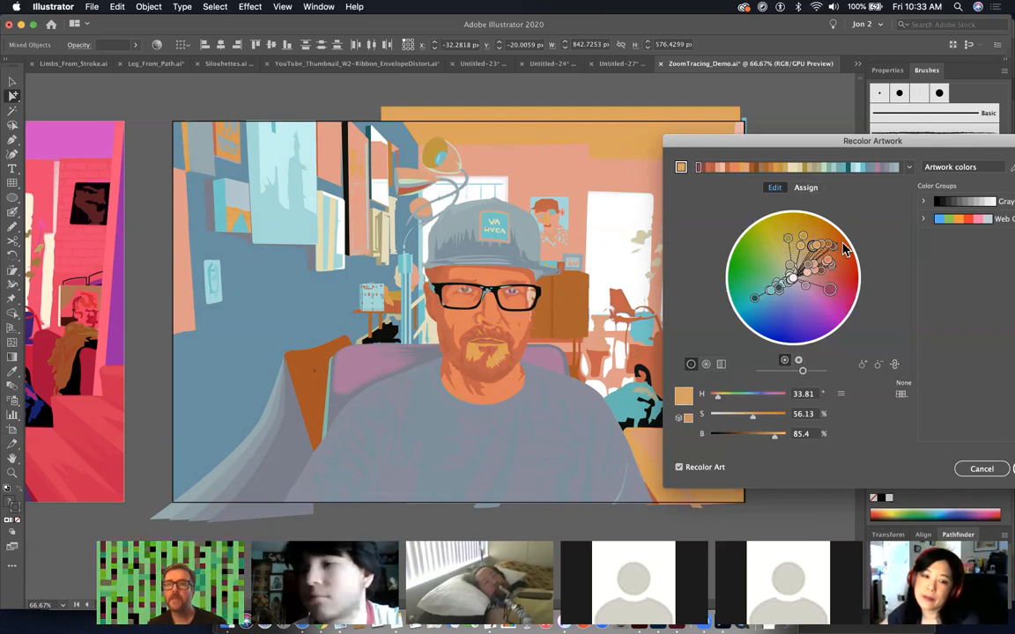
drag(833, 246, 789, 219)
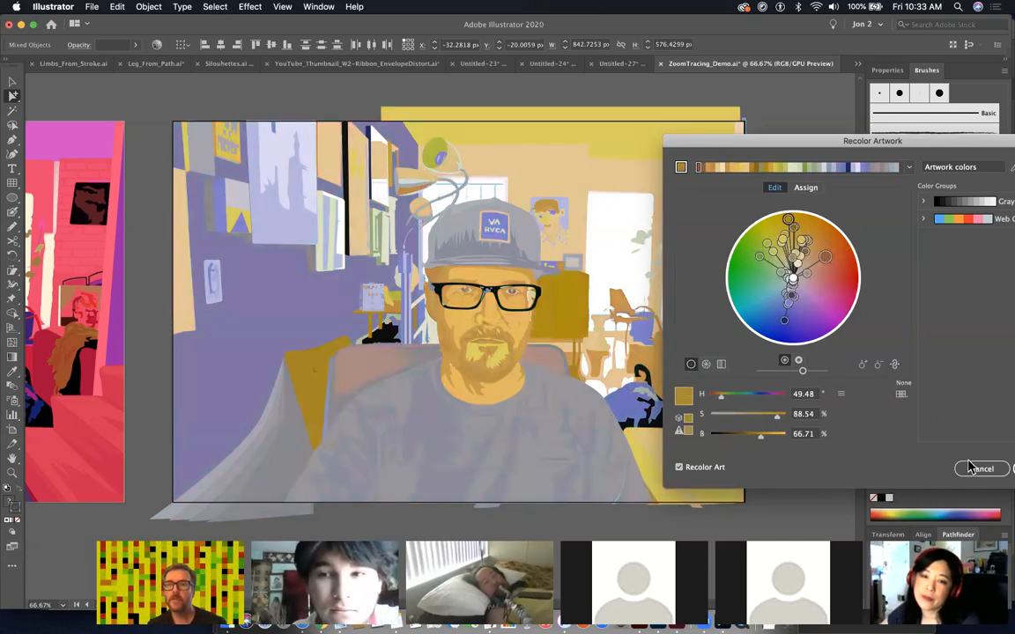
click(976, 472)
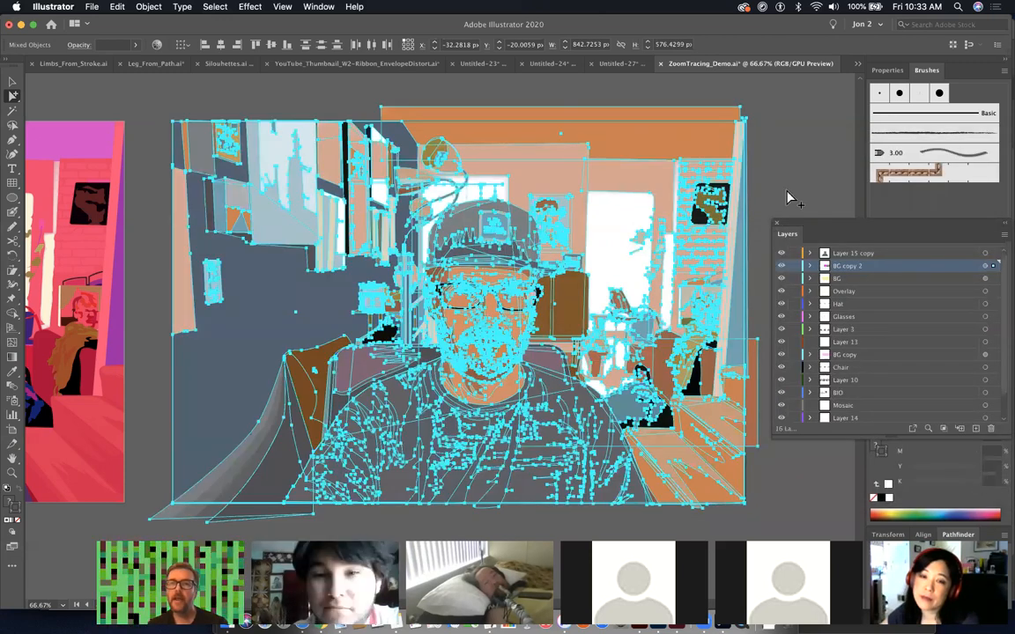
- Deselect the portrait shapes and turn on Trim View to hide everything outside the artboards
click(791, 199)
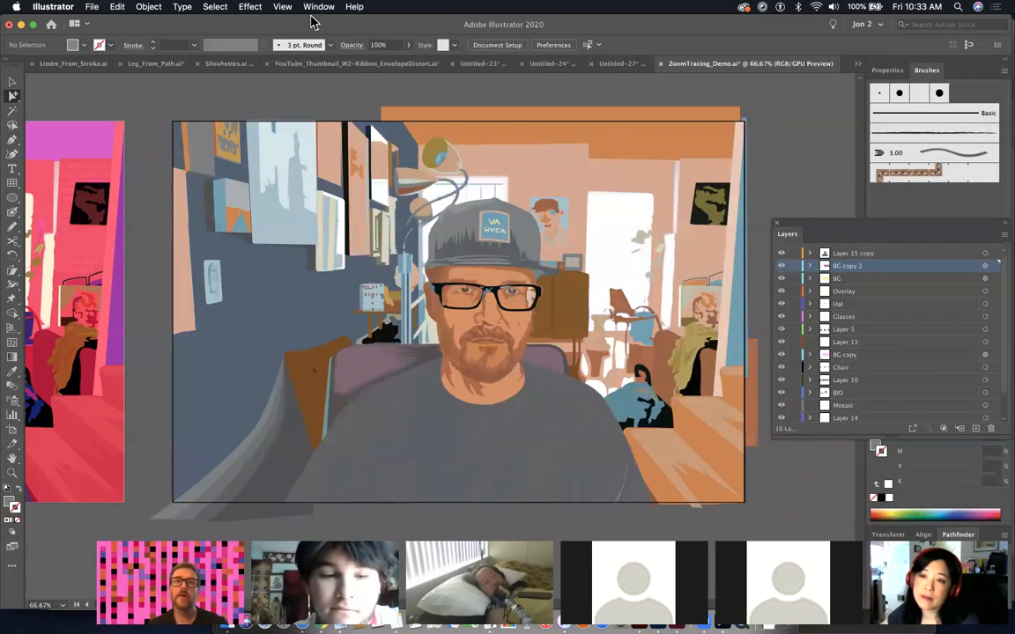
click(283, 8)
click(295, 76)
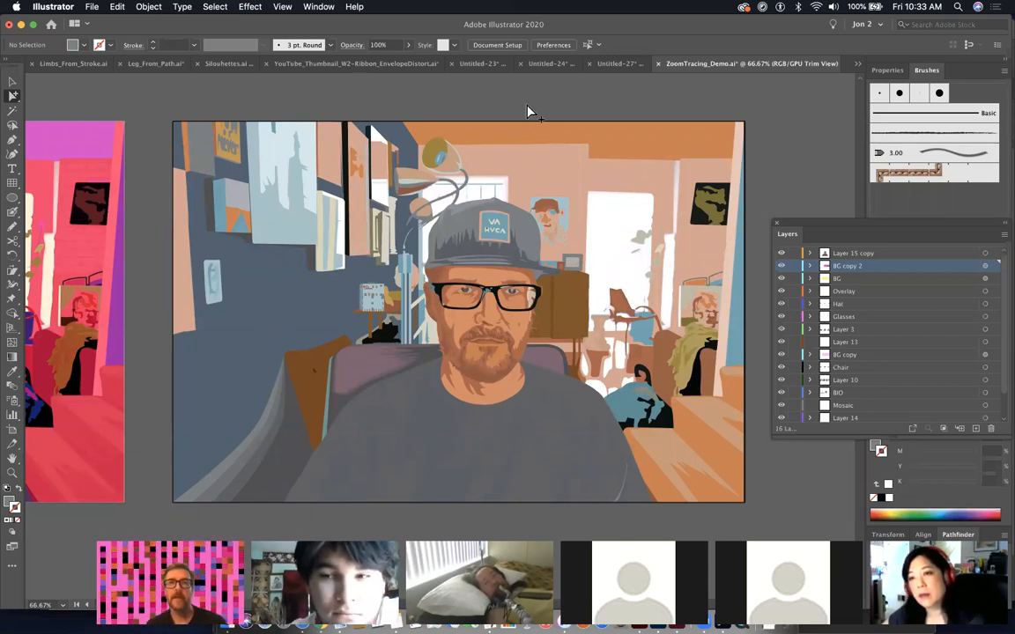
- Switch to Acrobat and read the demonstration, homework and links sections of the Week 3 class handout
key(super+Tab)
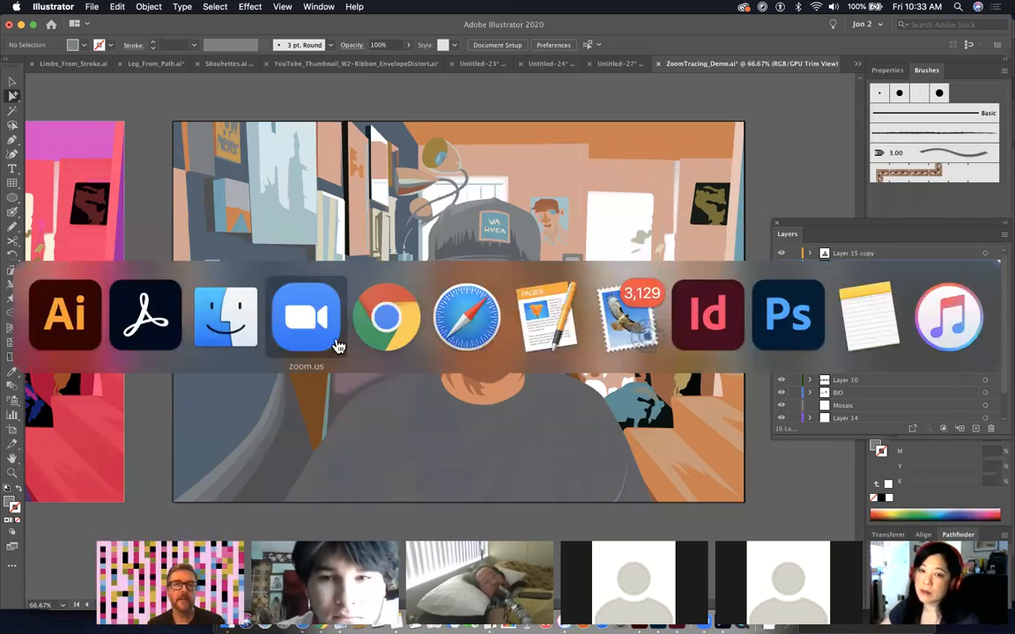
click(159, 335)
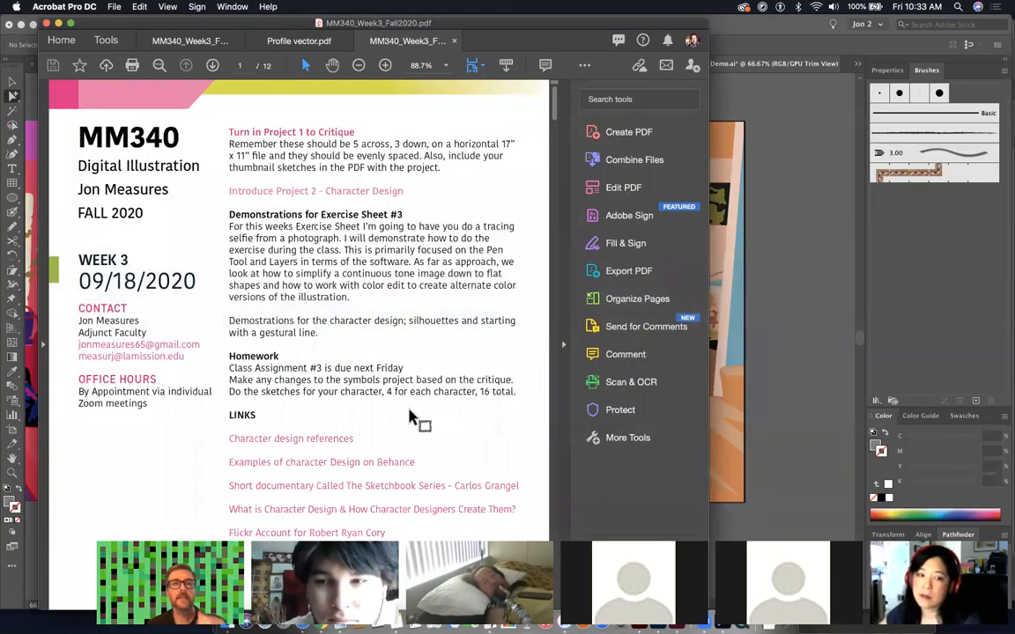
scroll(408, 414, down, 2)
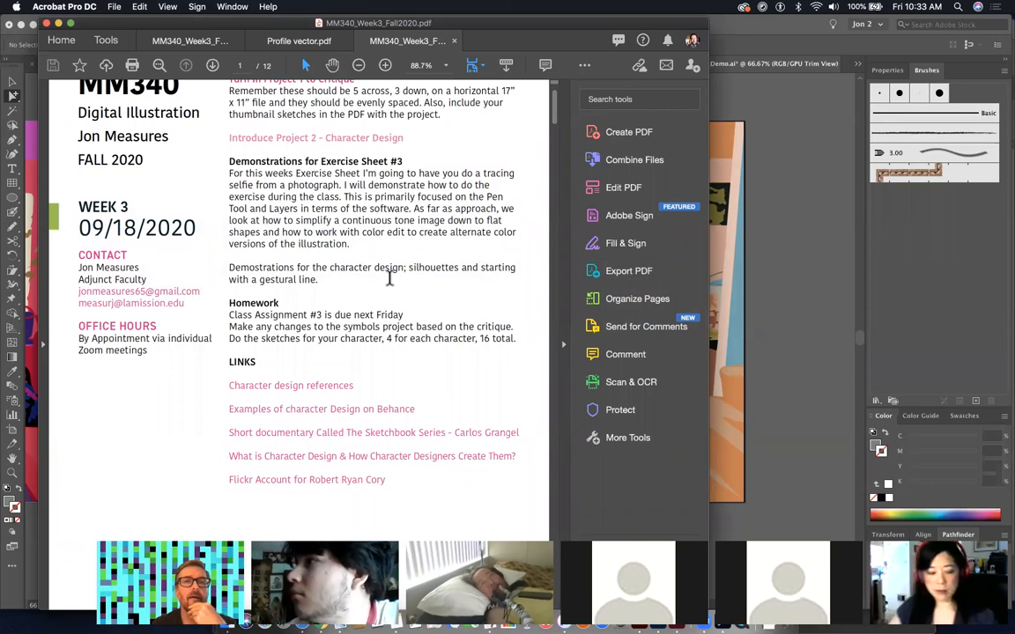
- Examine the Week 3 handout from the Project 1 critique notes to the silhouettes page and move the Acrobat window aside
scroll(389, 279, up, 2)
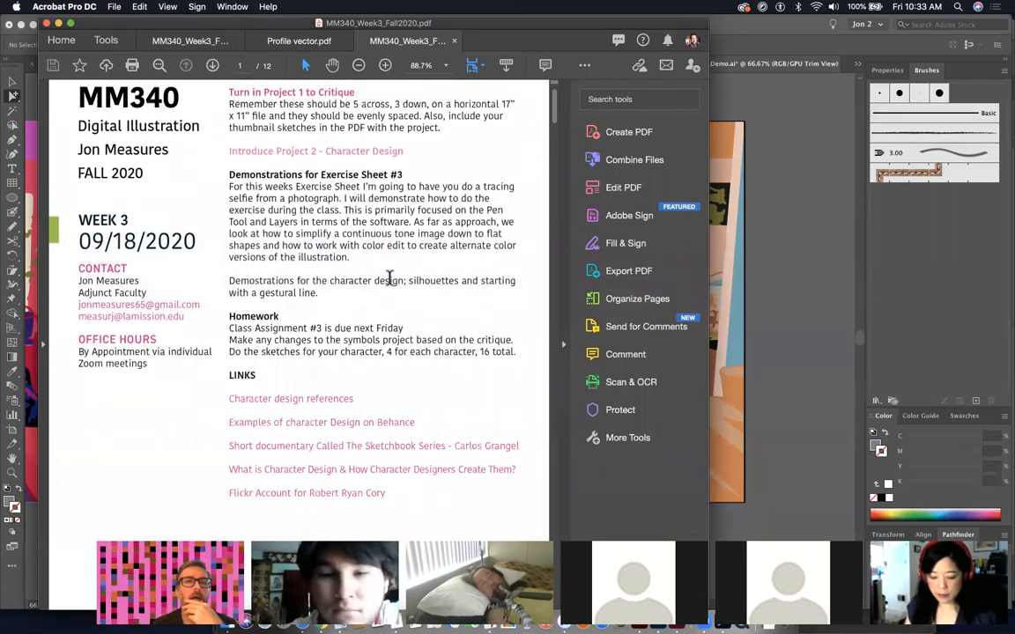
scroll(389, 279, up, 1)
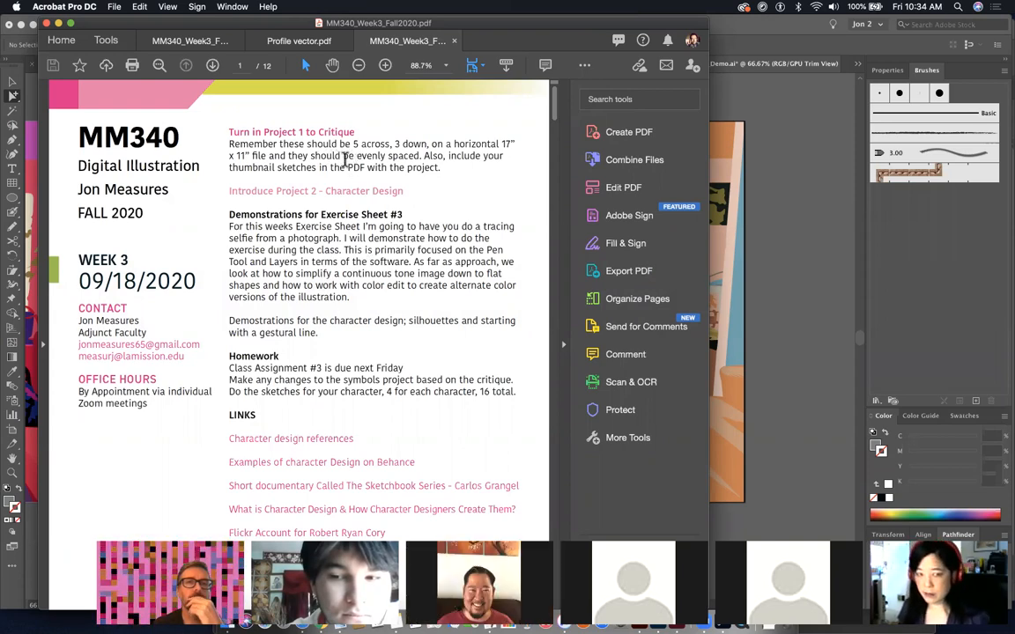
scroll(362, 415, down, 20)
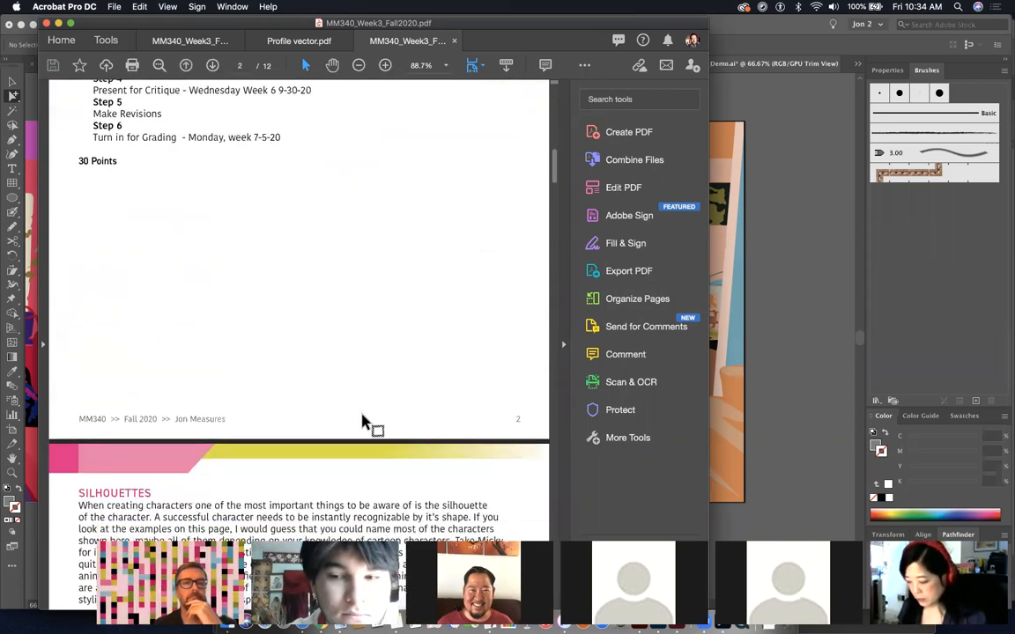
scroll(363, 415, down, 4)
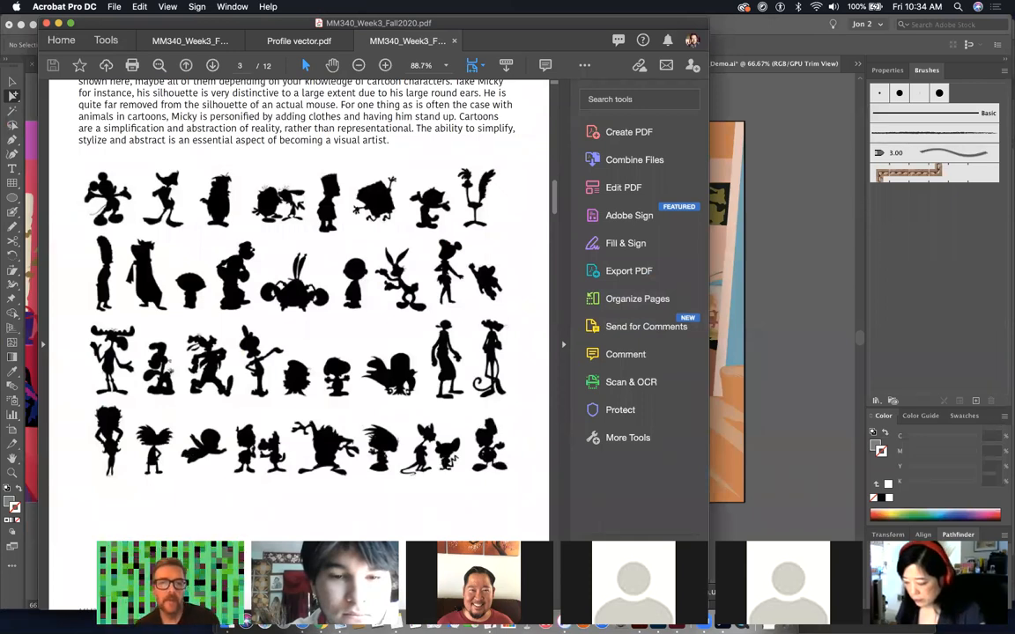
click(300, 460)
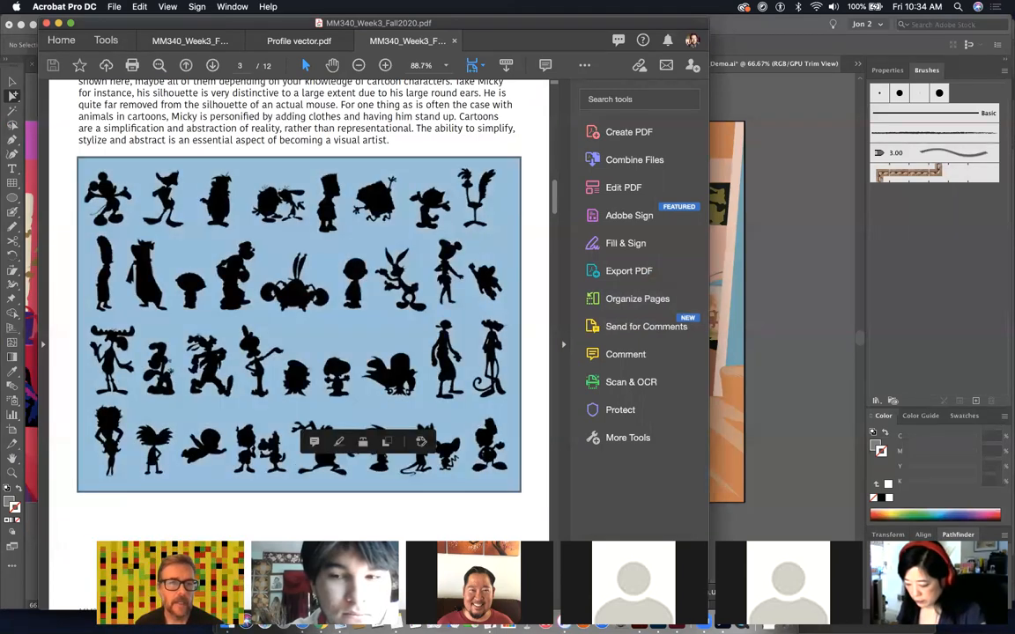
drag(164, 26, 487, 33)
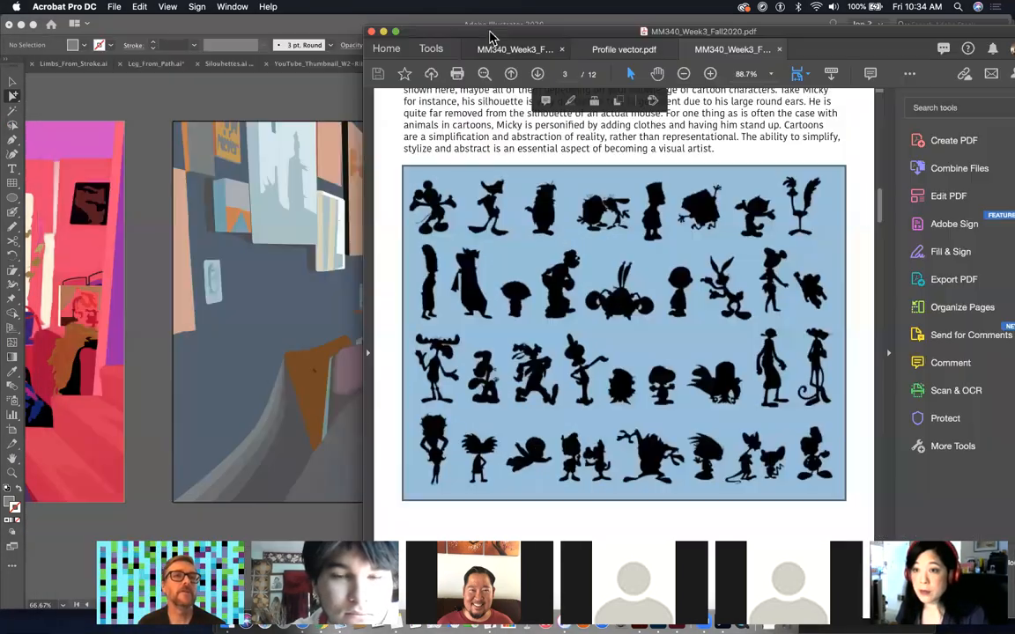
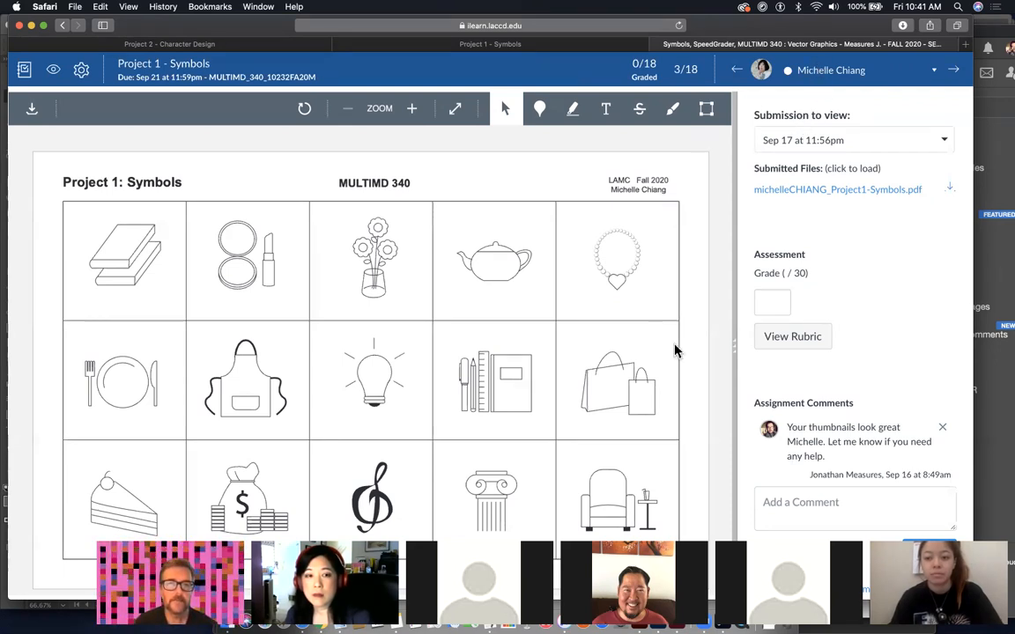
- Review the grid of symbols in the open Project 1 submission and stop the host's own meeting video
scroll(675, 351, down, 2)
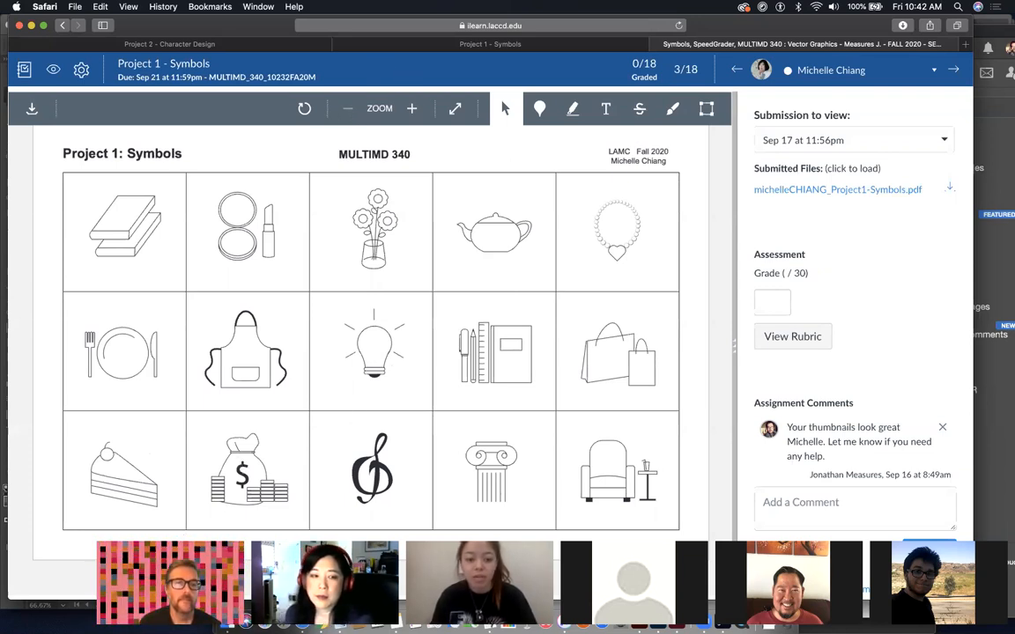
click(234, 552)
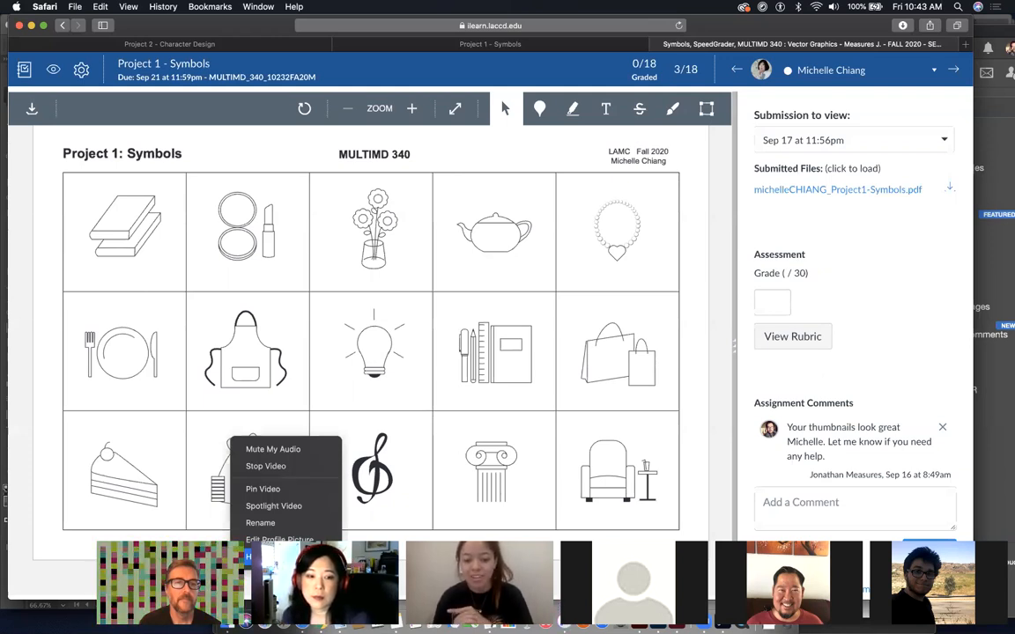
click(265, 466)
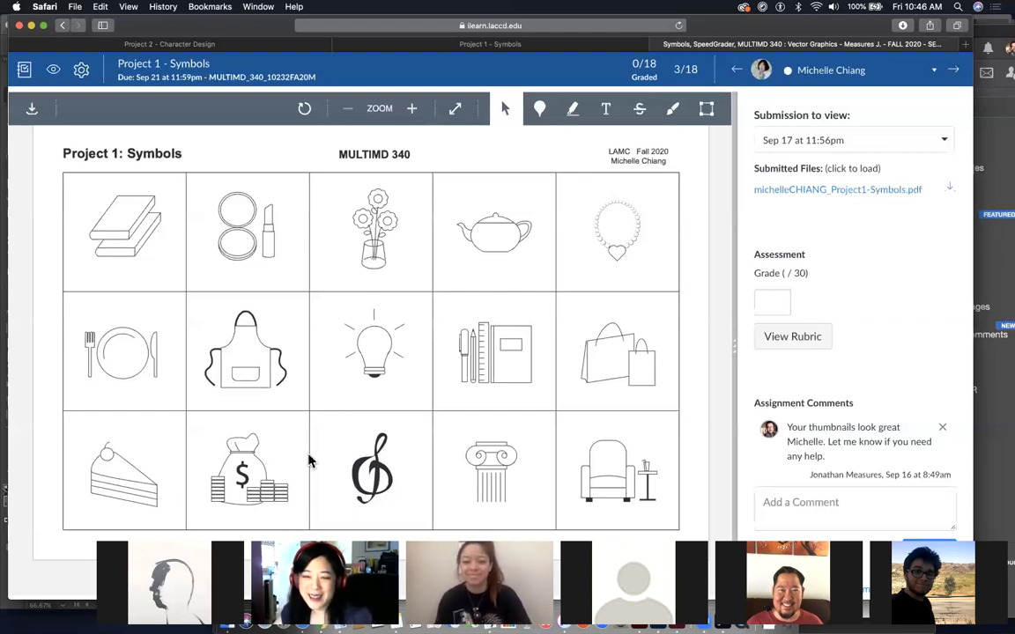
- Open the course's Critique - Project 1 groups and list the members of Group 1 - 10:30 AM - 11:30 AM
click(61, 25)
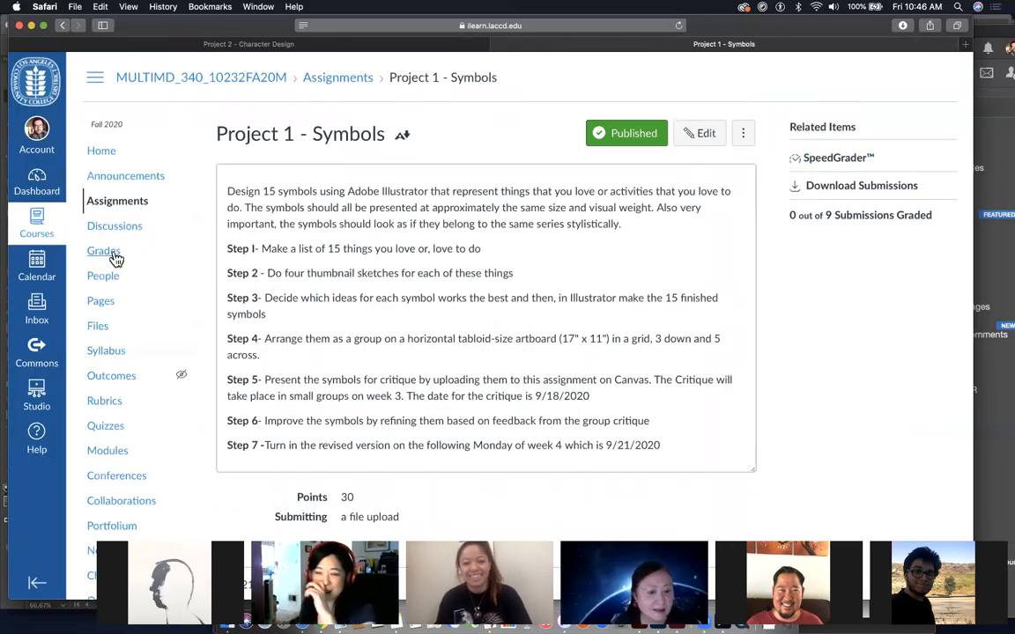
click(135, 278)
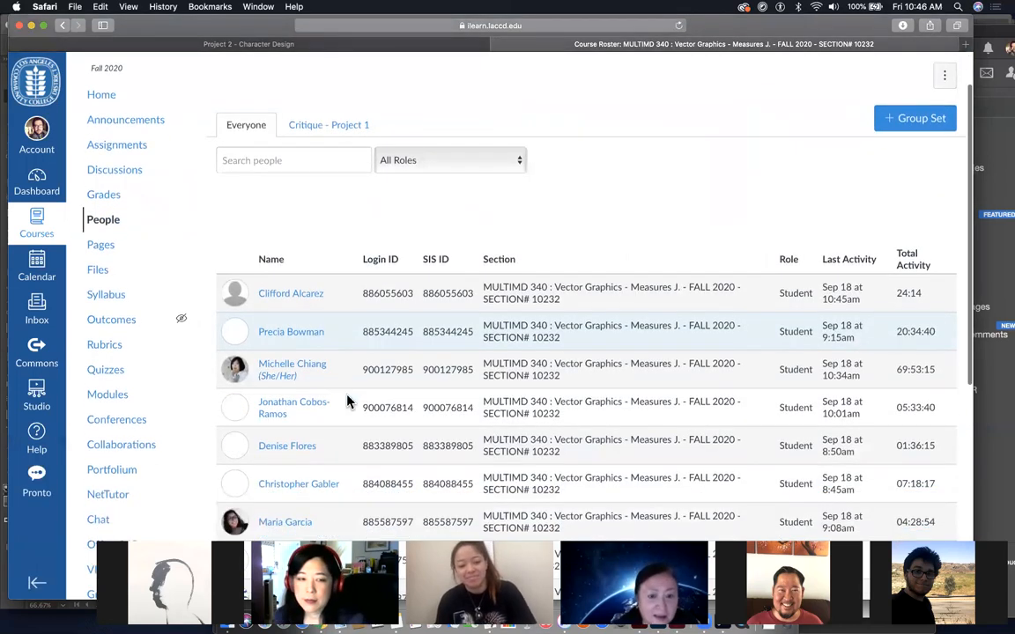
scroll(345, 401, down, 2)
click(358, 126)
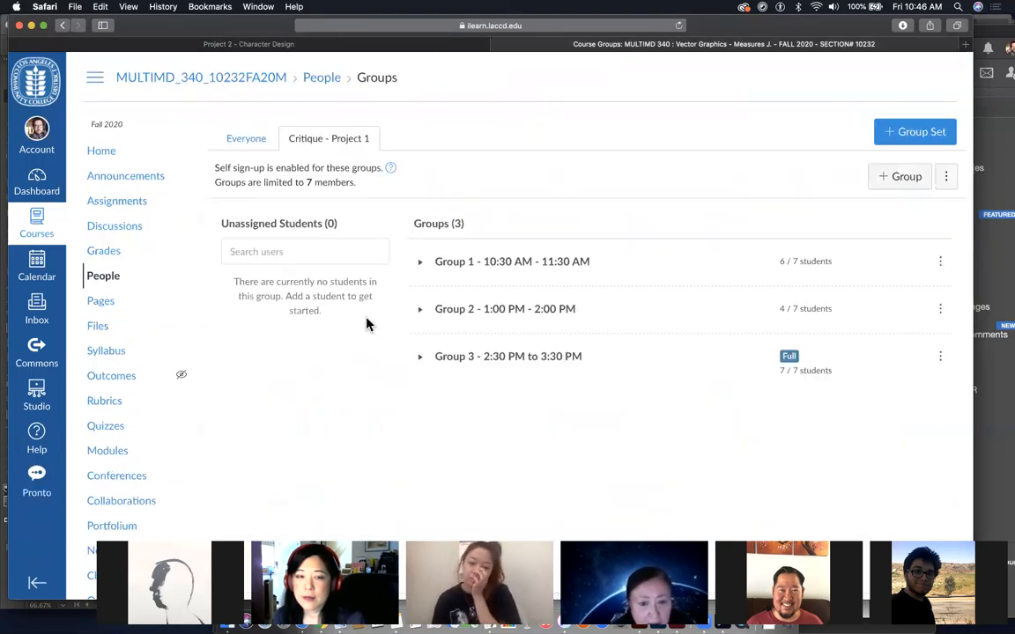
click(420, 263)
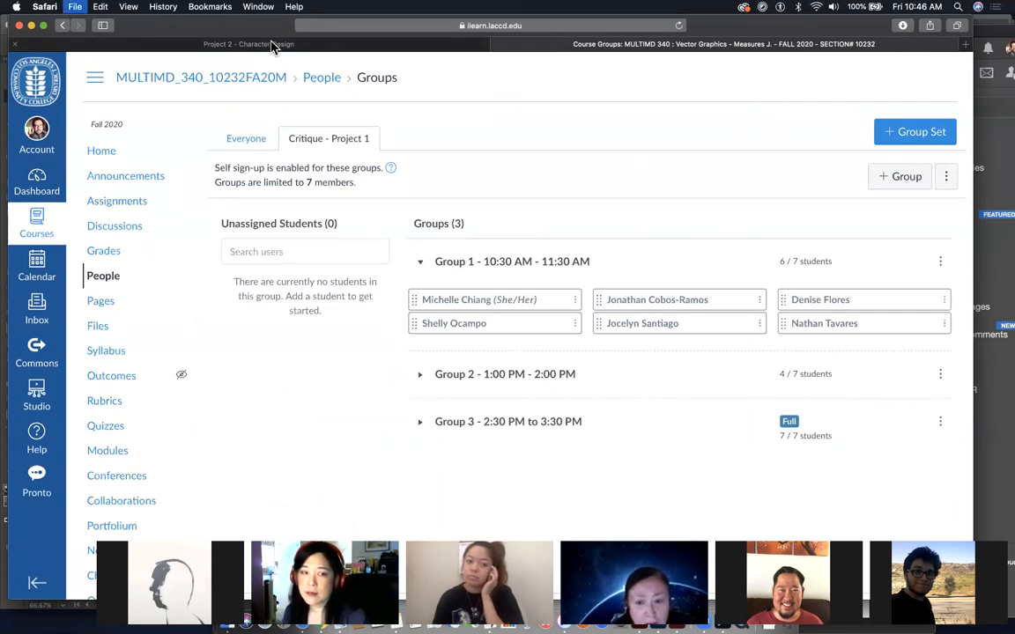
- Add a new browser tab, lower the browser window on the screen, and return to the Project 2 - Character Design page
key(super+t)
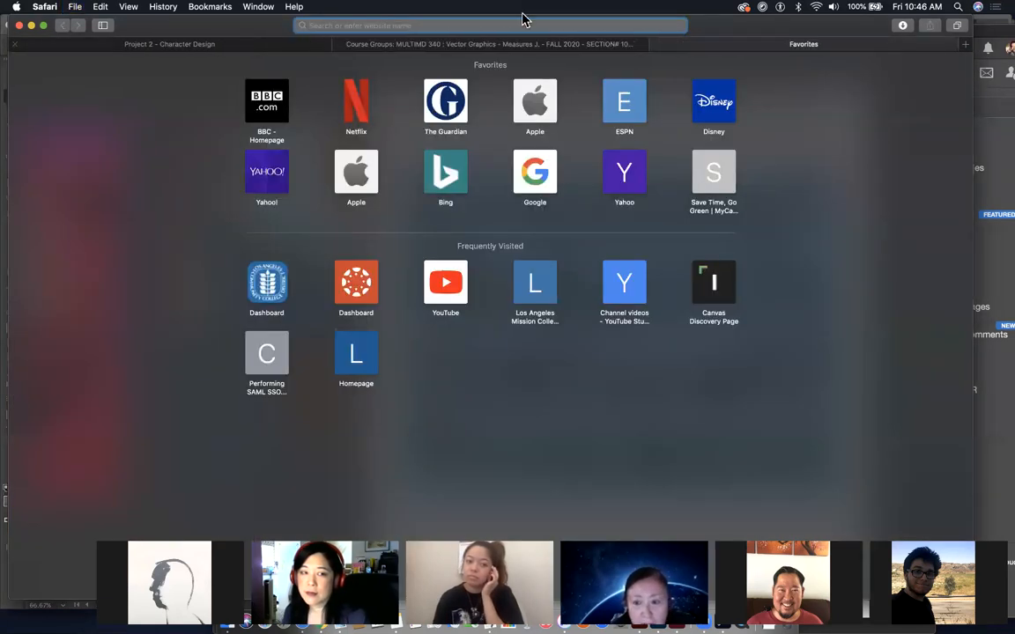
click(167, 44)
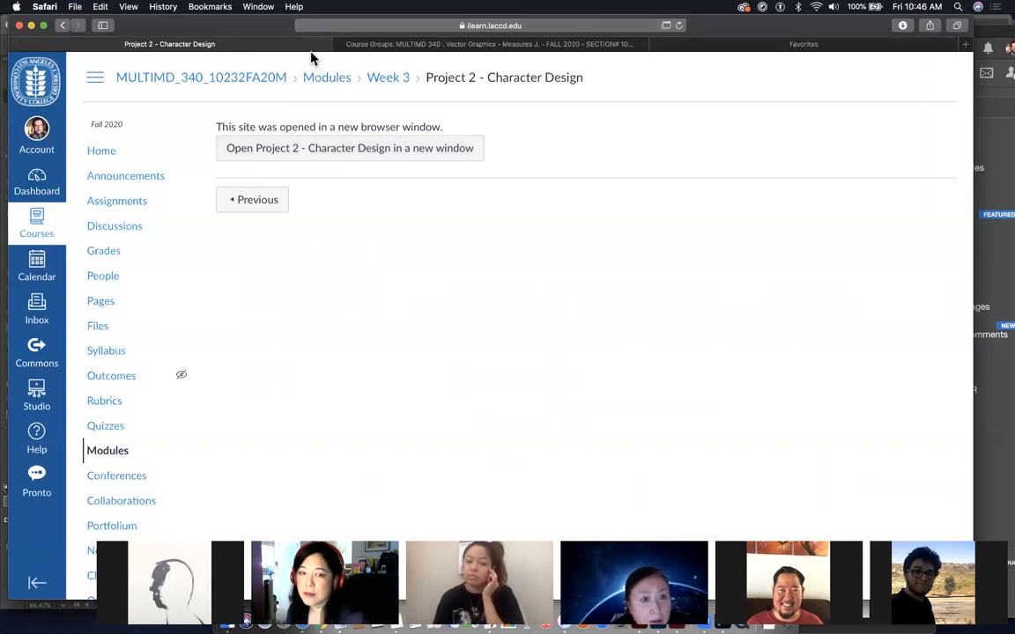
drag(254, 30, 343, 91)
click(345, 86)
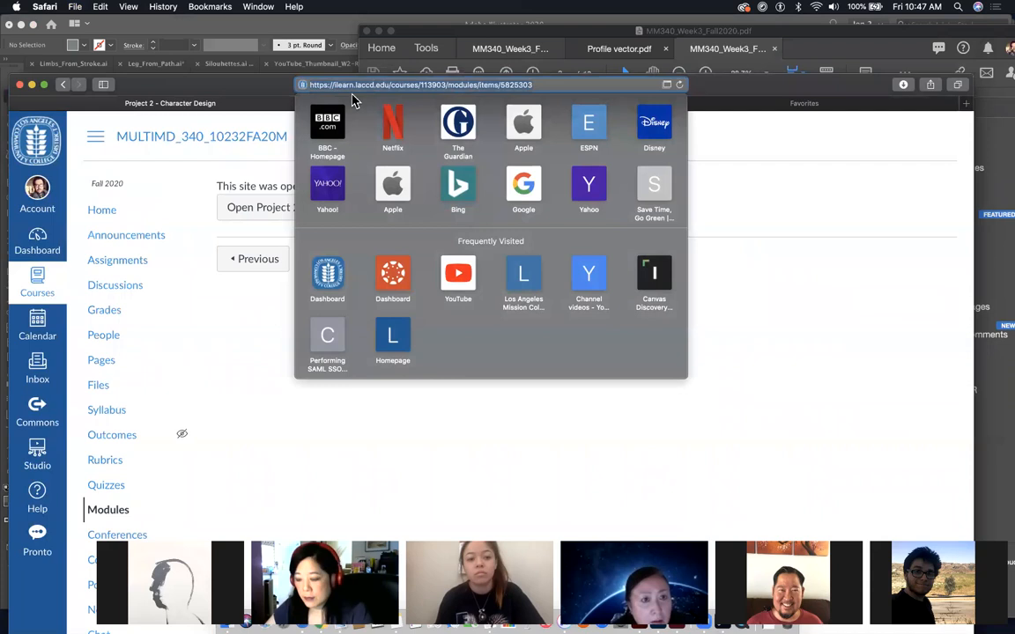
key(Escape)
click(419, 109)
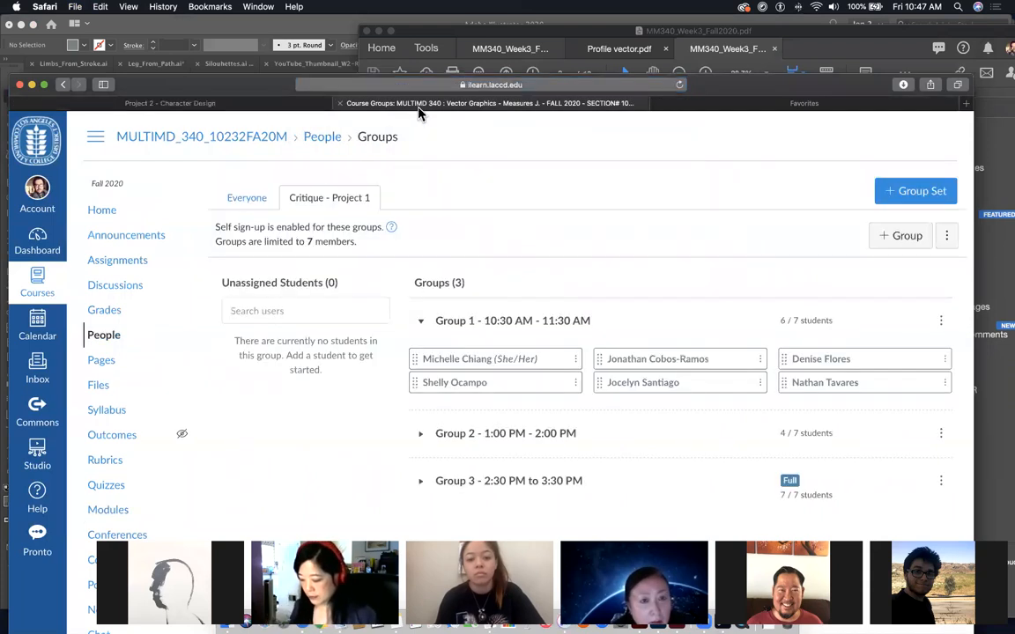
click(234, 105)
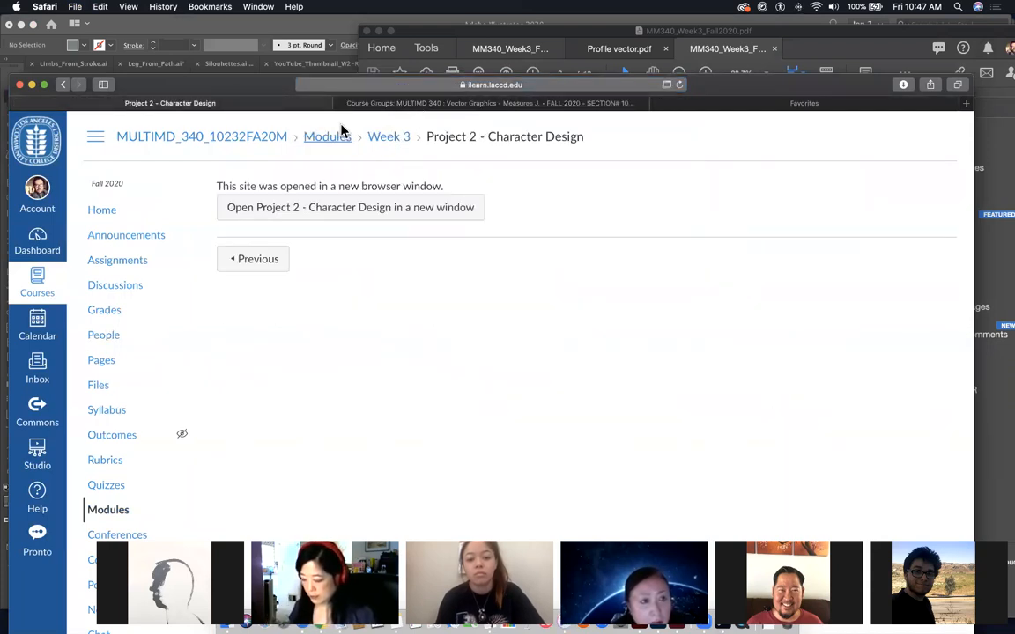
- Open the Project 1 - Symbols assignment in SpeedGrader and show the fourth student's submission
click(127, 261)
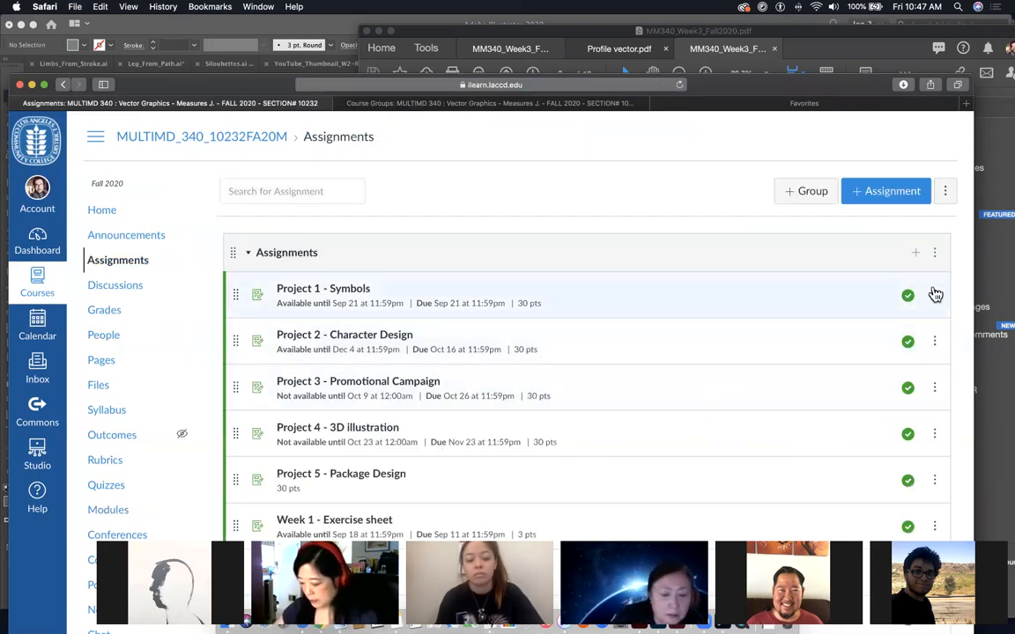
click(351, 289)
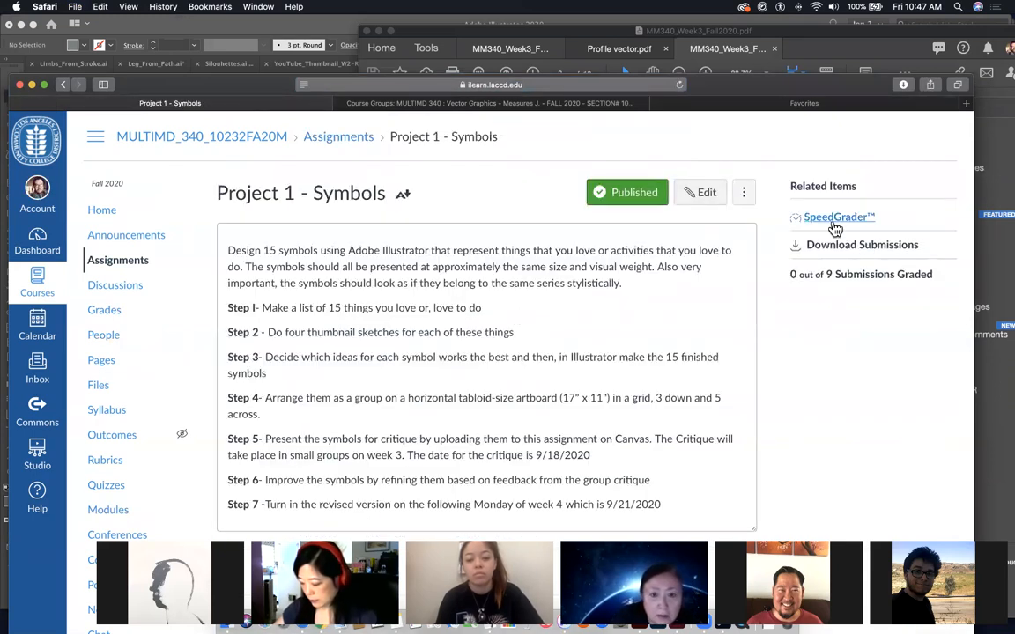
click(834, 222)
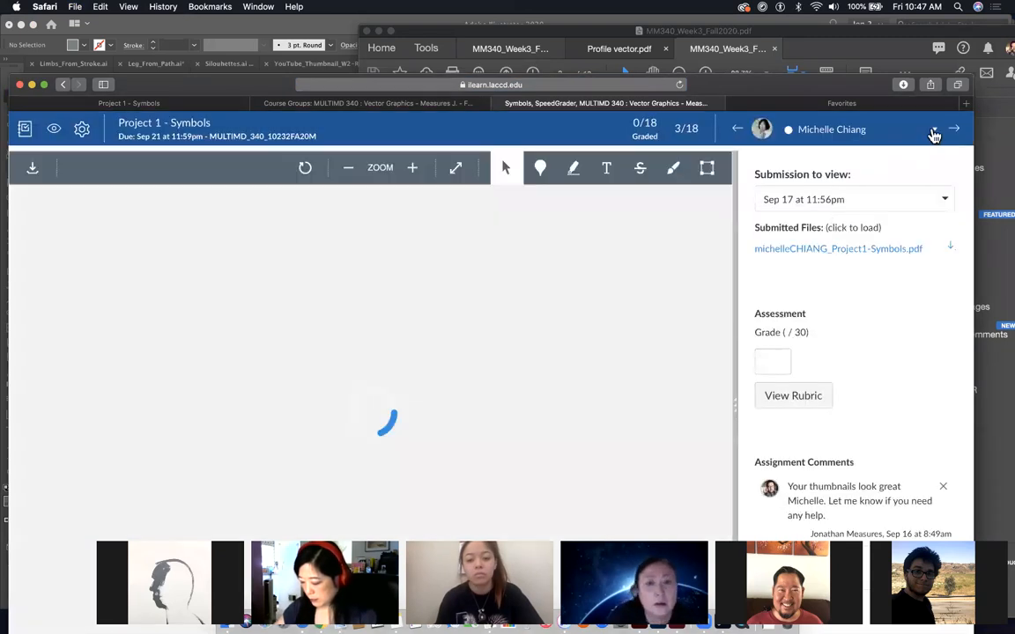
click(934, 132)
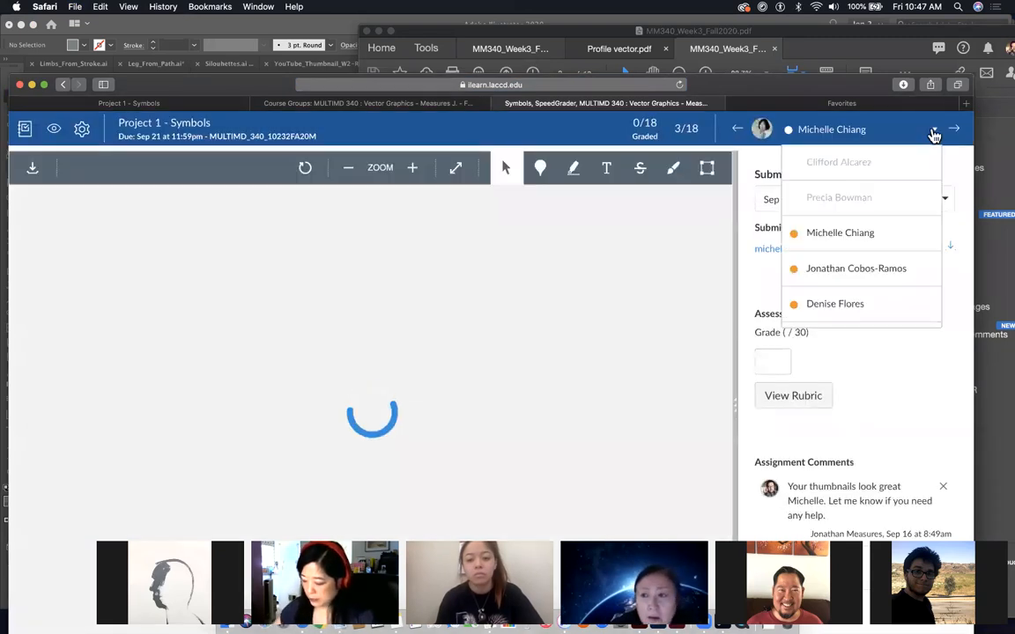
scroll(899, 270, down, 1)
click(868, 220)
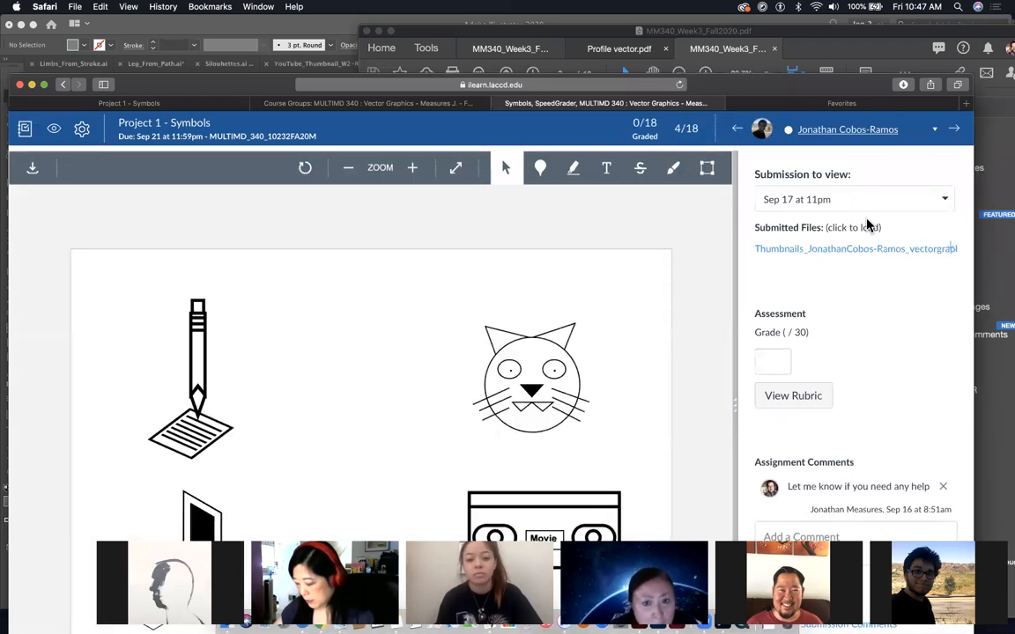
- Look through all the symbols in the student's submission and return to the start of the page
scroll(582, 386, down, 2)
scroll(581, 386, down, 4)
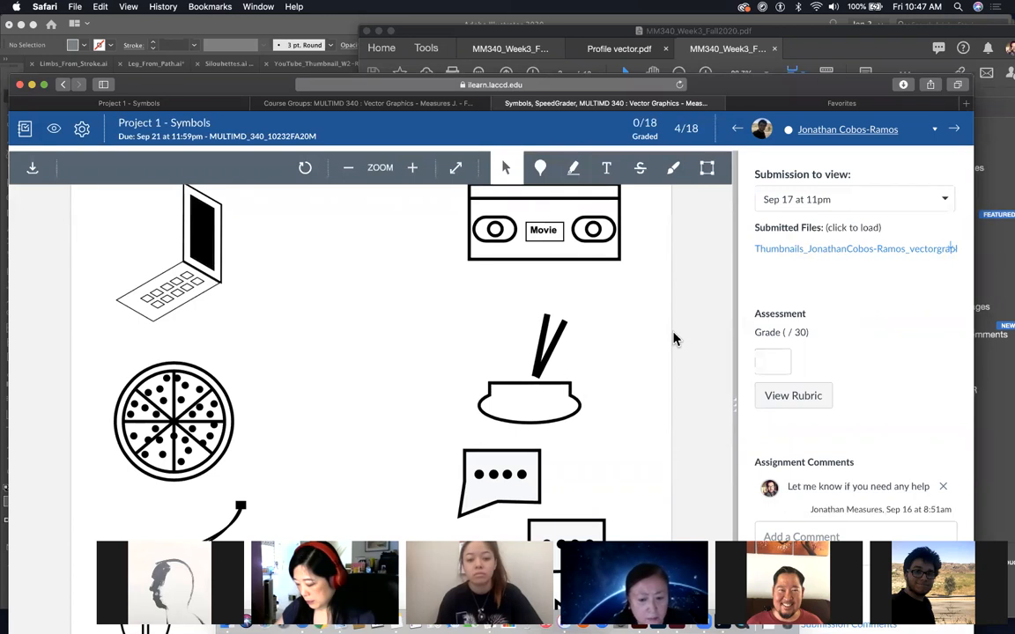
scroll(669, 340, down, 1)
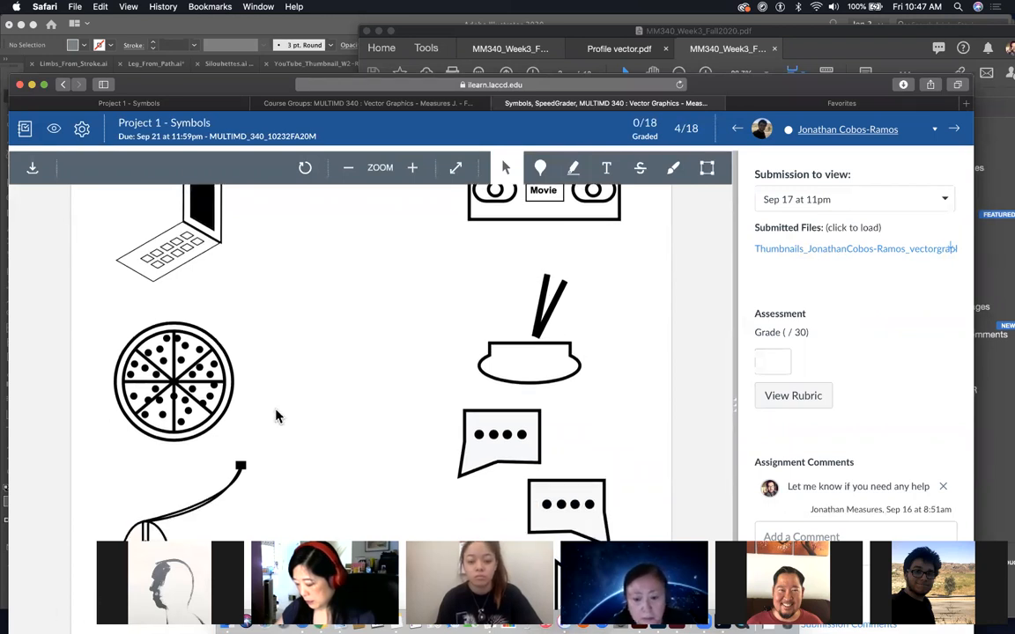
scroll(412, 534, down, 8)
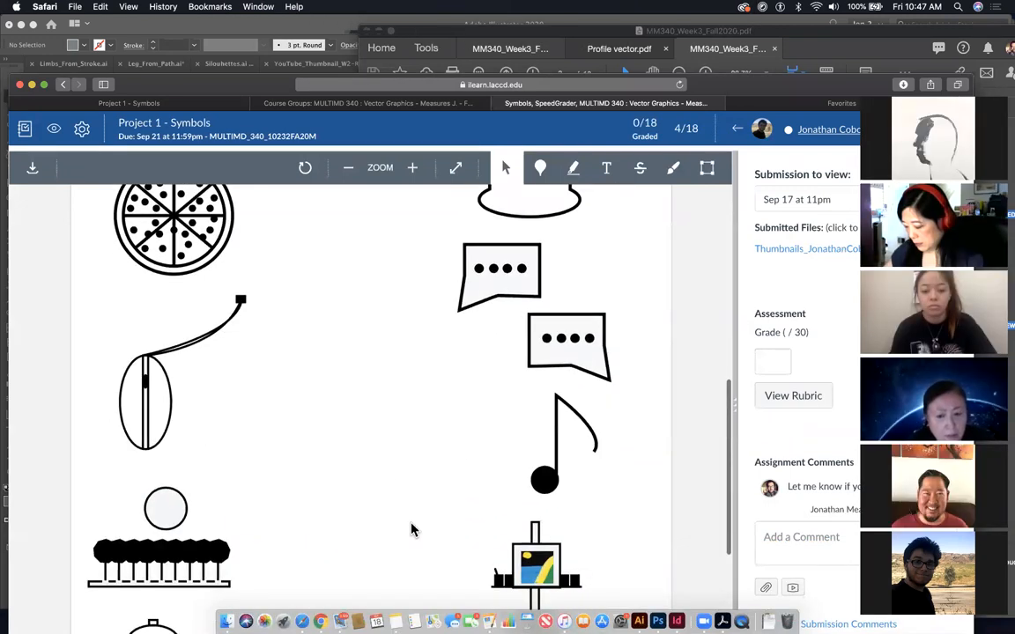
scroll(412, 530, up, 15)
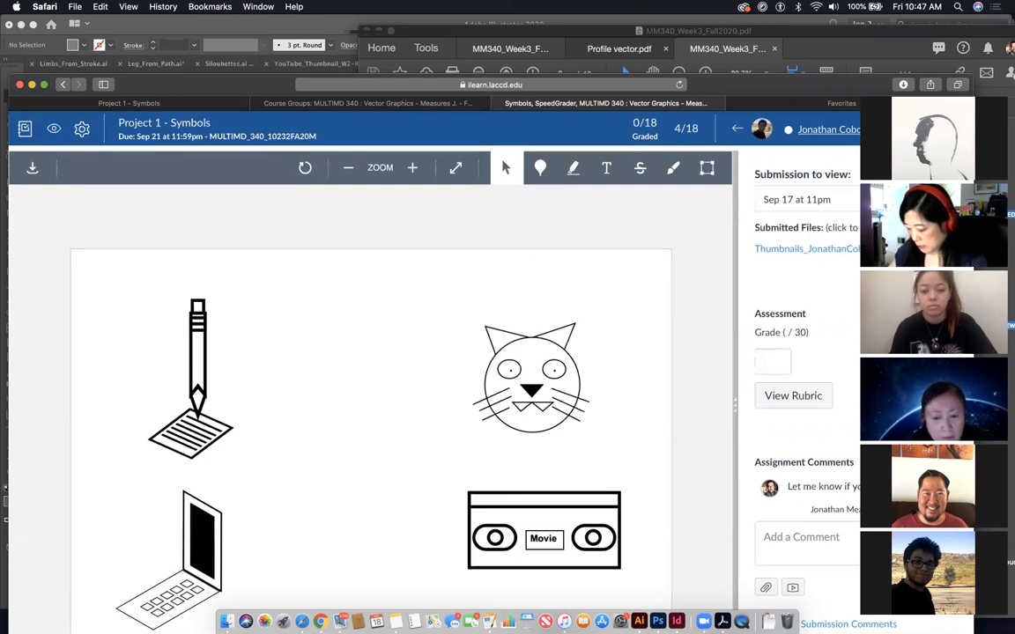
click(590, 22)
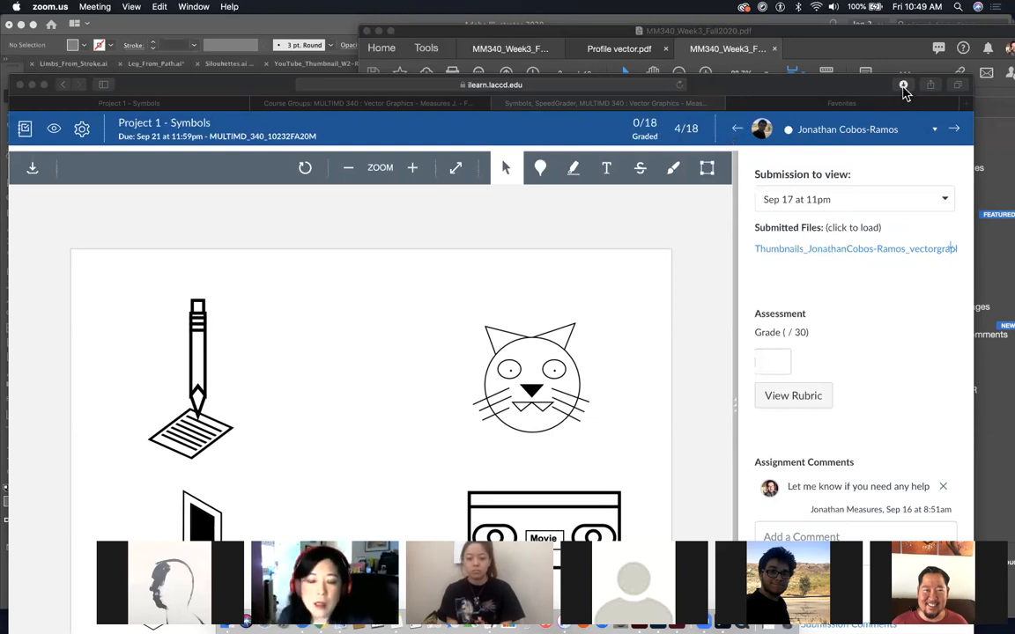
- Download the student's submitted thumbnails file and reveal it in the Finder Downloads folder
click(675, 258)
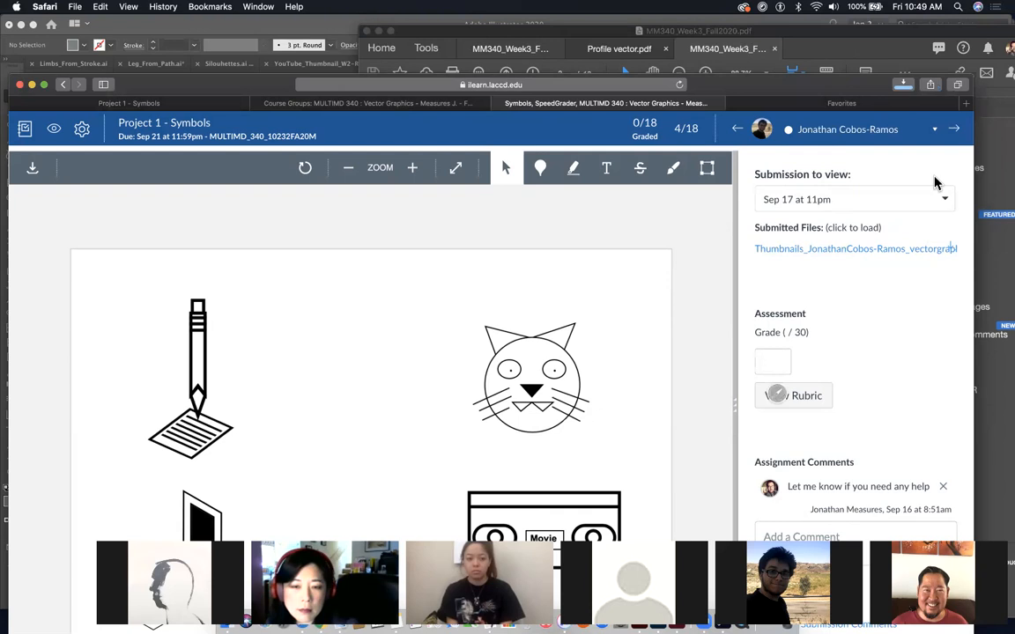
click(904, 85)
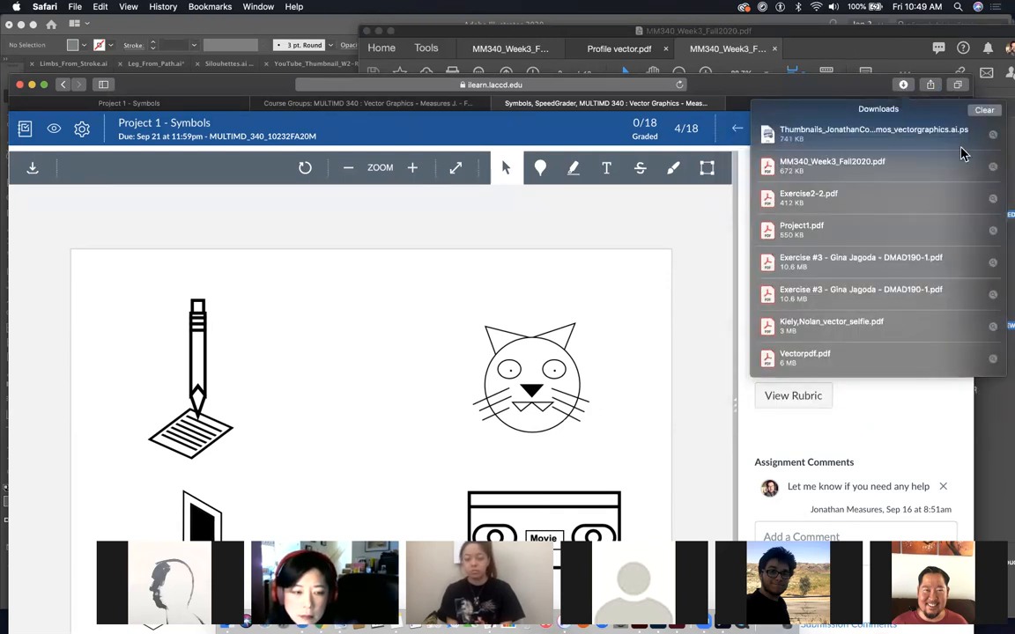
click(994, 136)
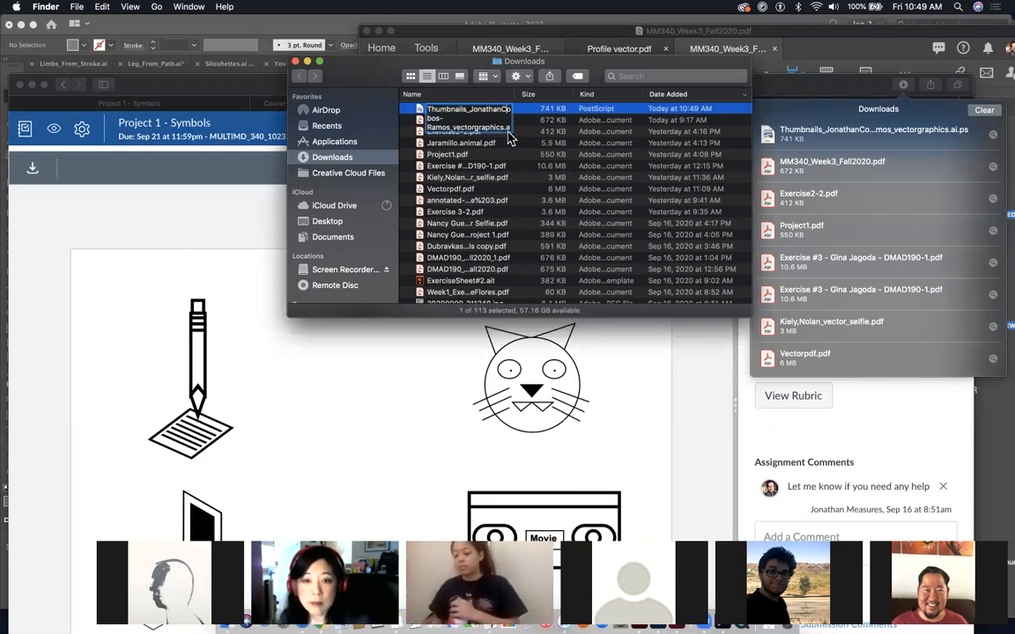
- Rename the downloaded thumbnails file so that it ends in .ai, and accept the extension change
scroll(496, 121, down, 2)
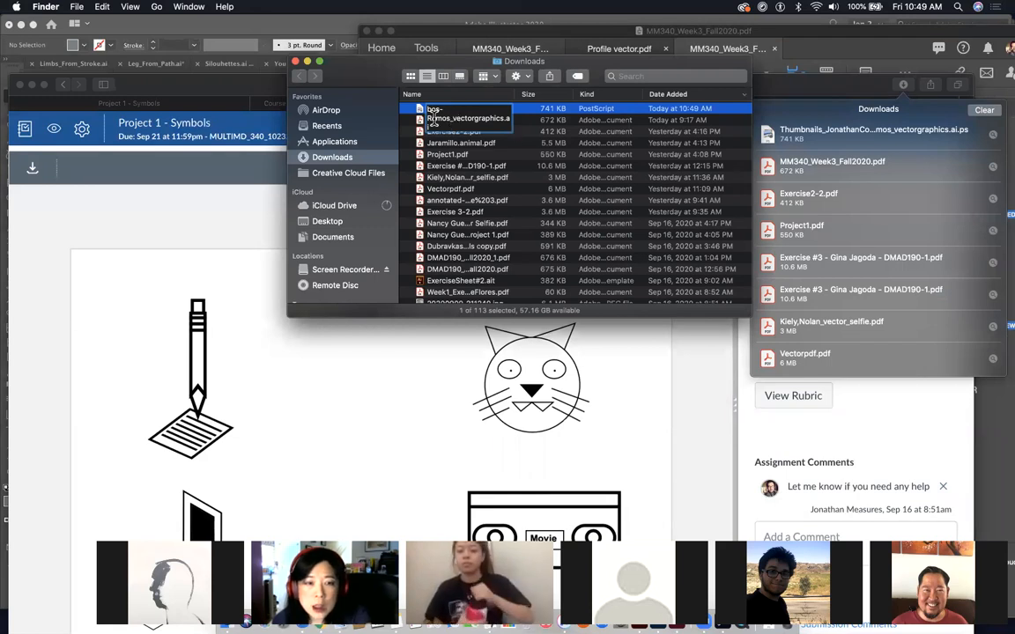
key(Return)
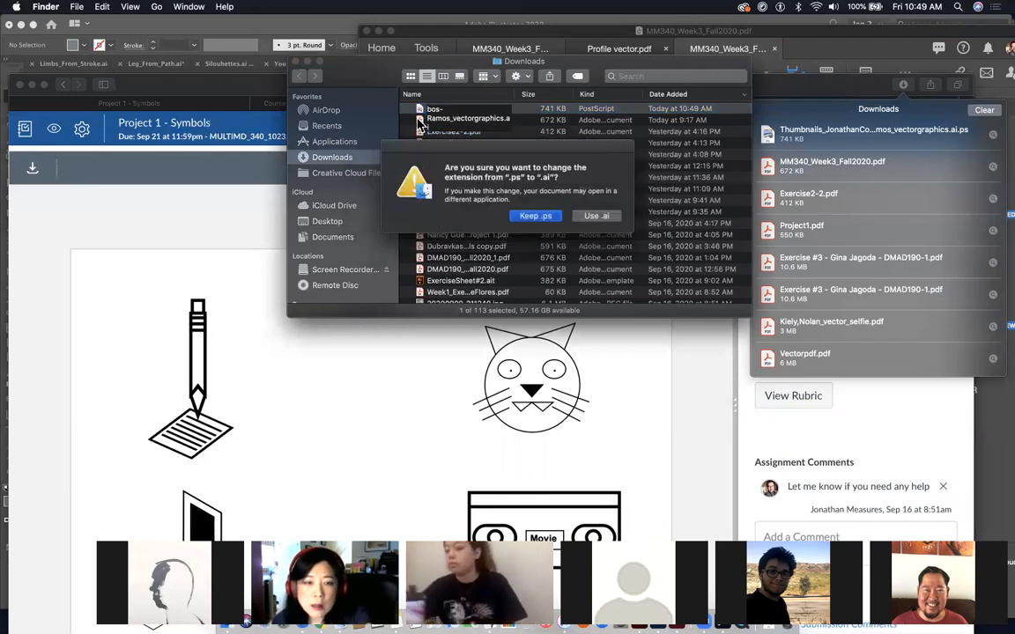
click(596, 217)
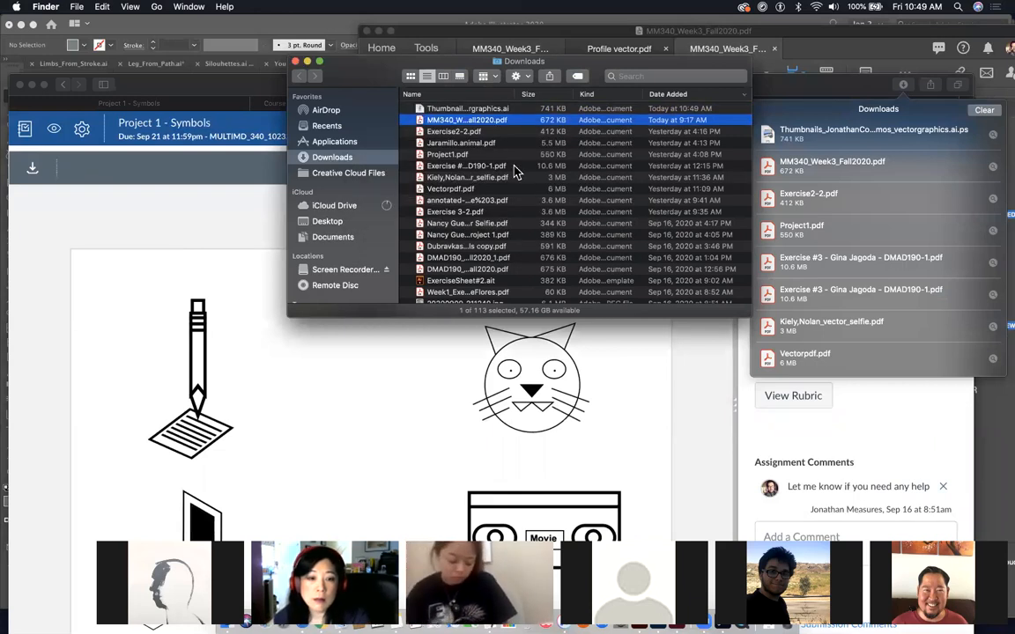
- Open the renamed thumbnails file in Illustrator and bring the whole artboard of symbols into view
click(442, 110)
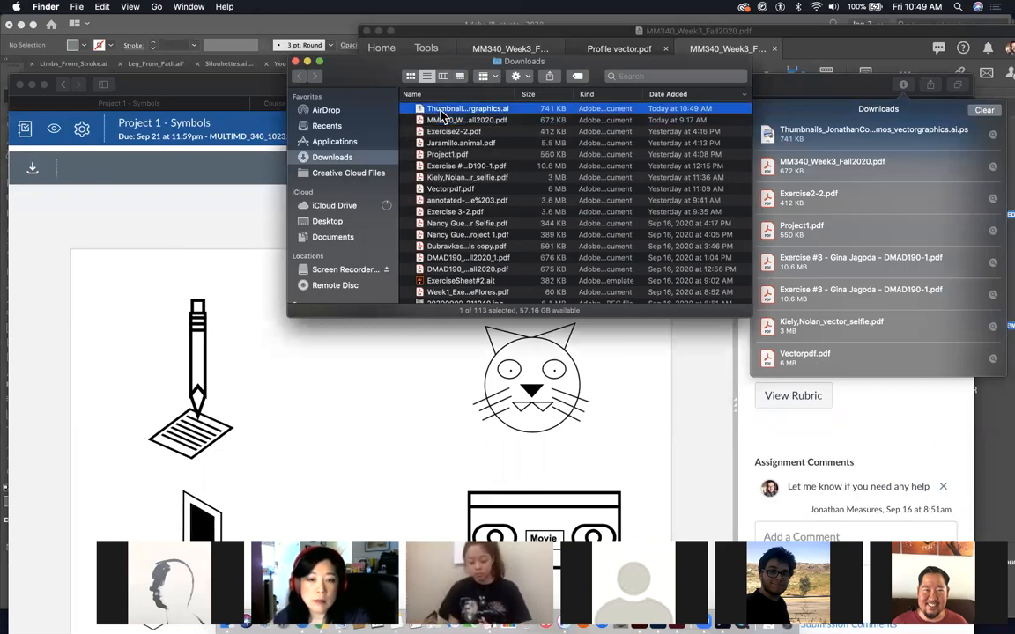
double_click(442, 112)
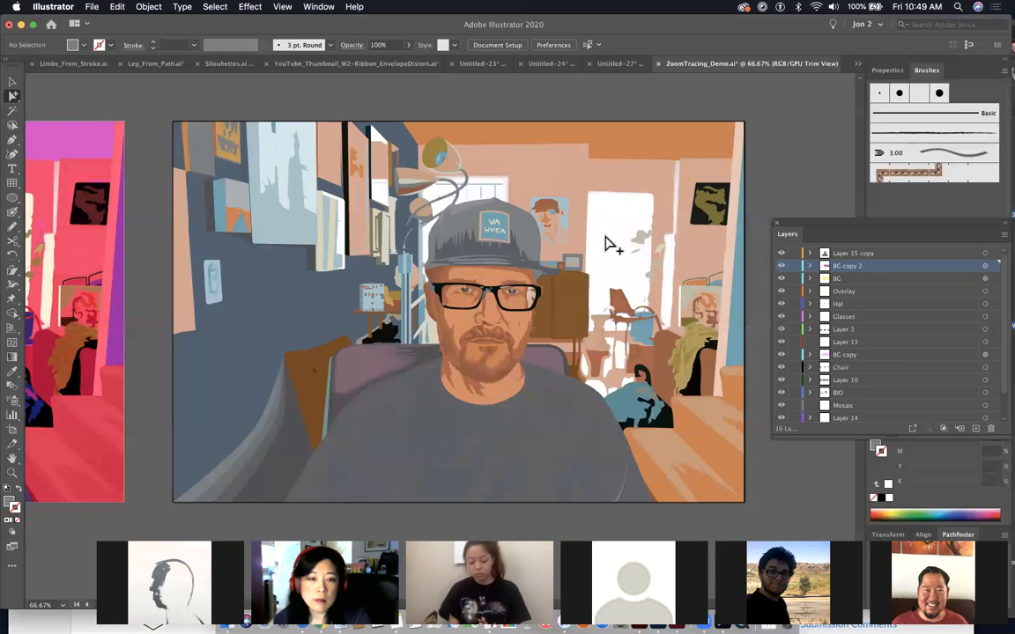
click(555, 338)
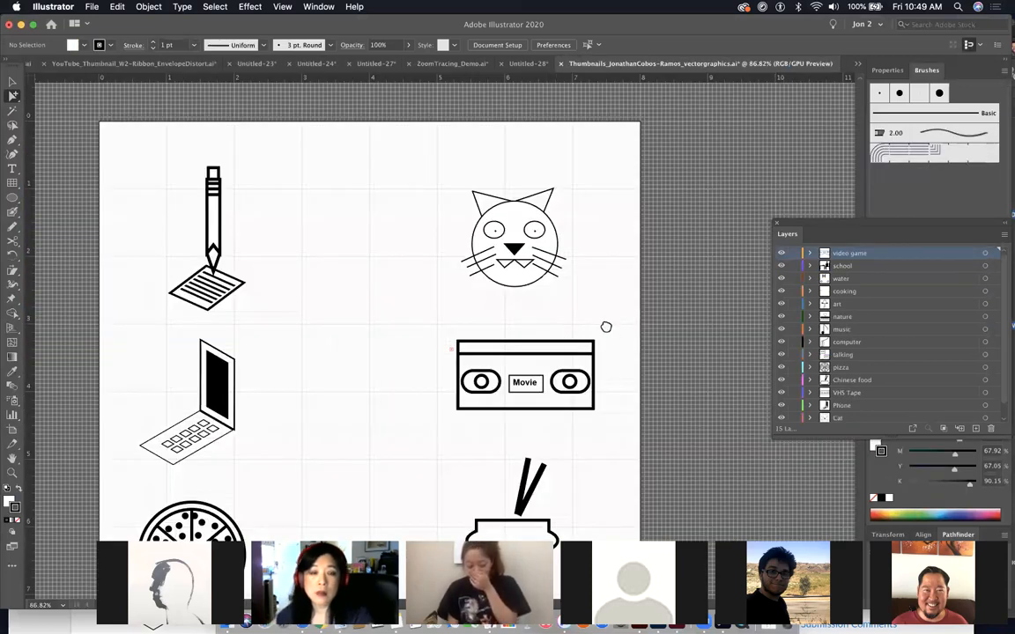
scroll(617, 300, down, 5)
scroll(617, 309, up, 5)
drag(539, 345, 539, 216)
key(super+minus)
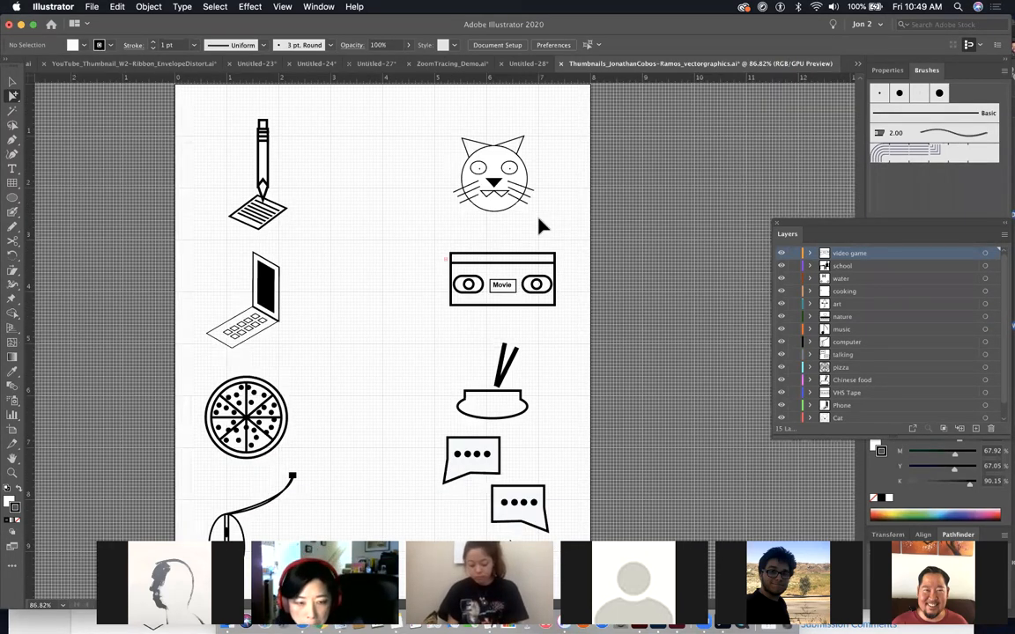
scroll(325, 180, down, 2)
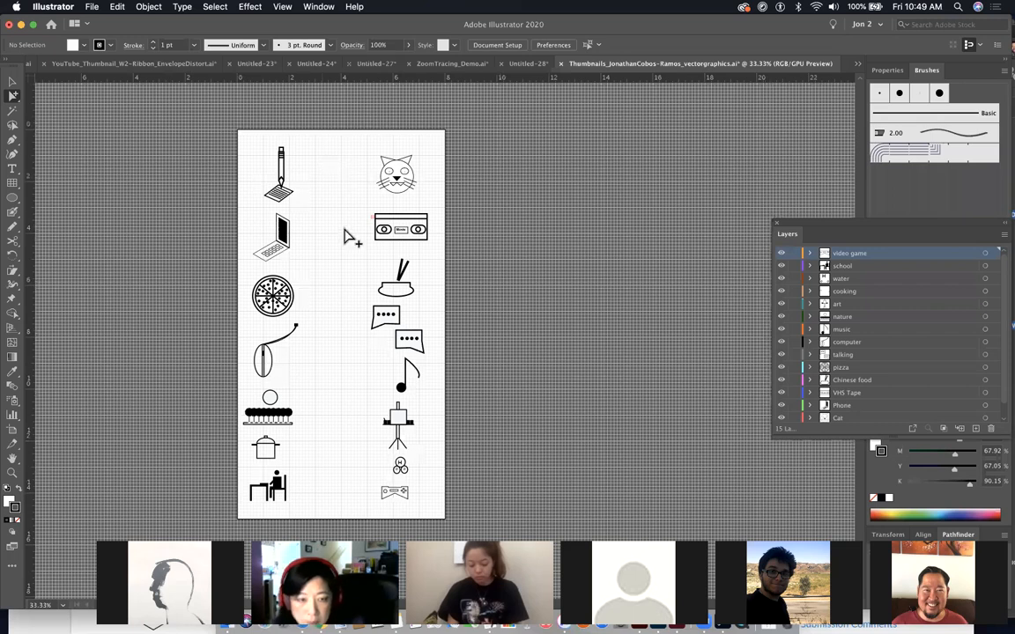
- Resize the artboard to 17 in wide by 11 in high
click(12, 431)
click(13, 423)
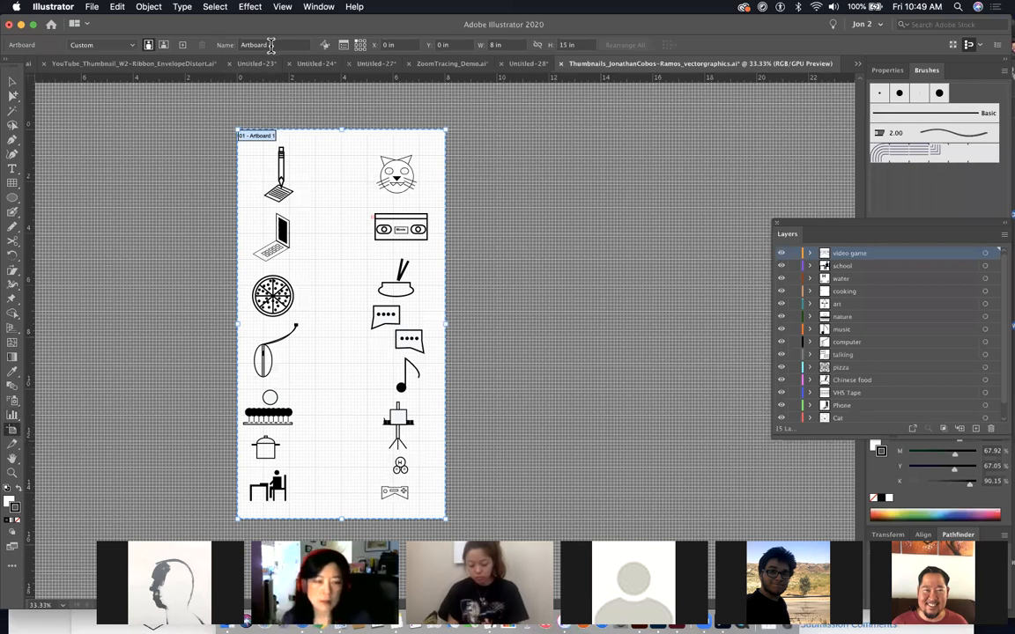
click(514, 45)
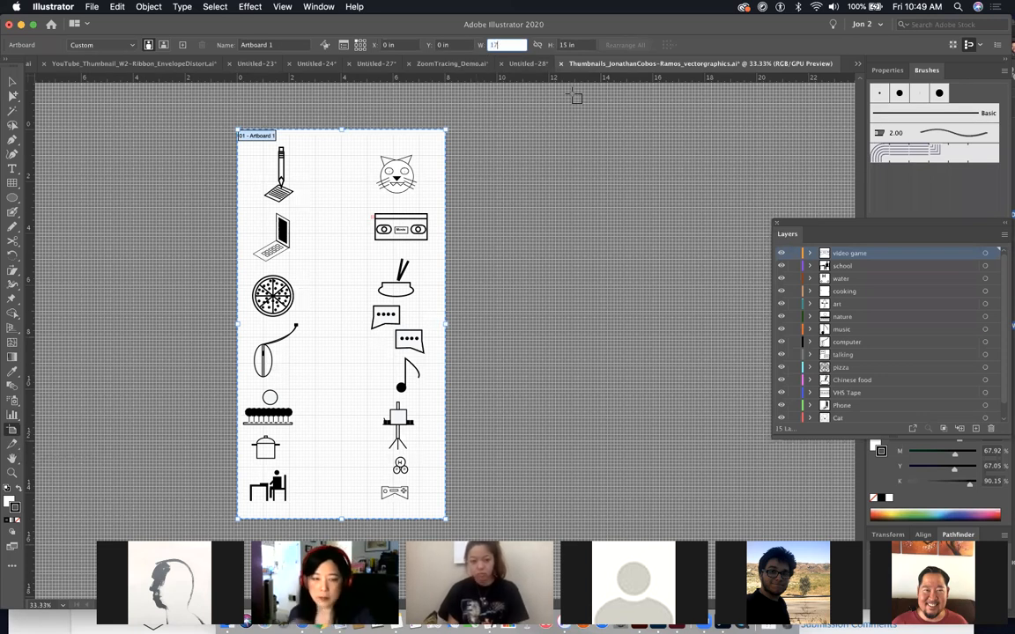
text(17)
key(Tab)
text(1)
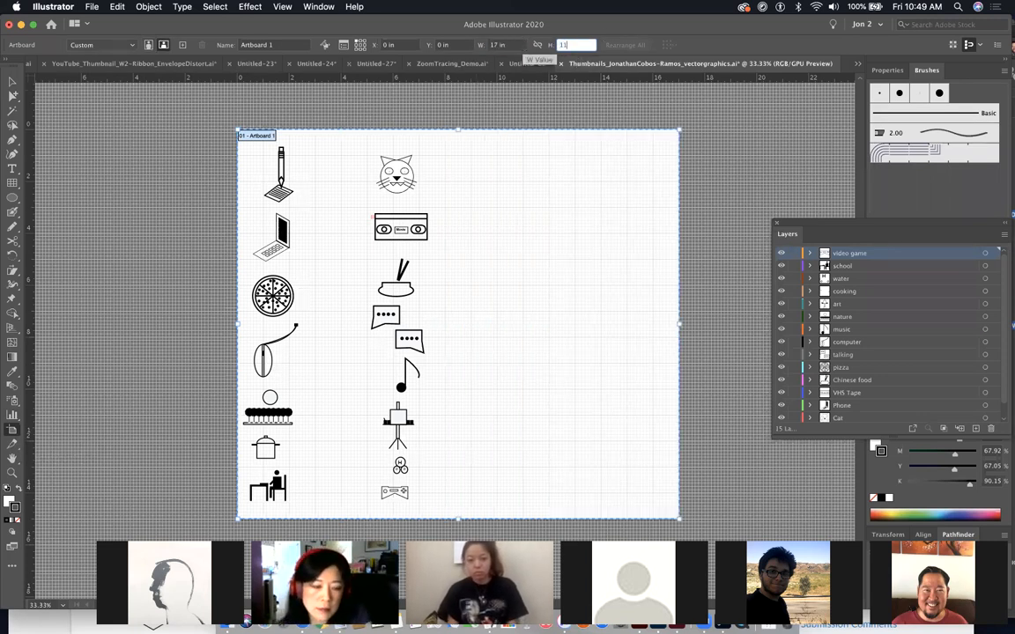
key(Return)
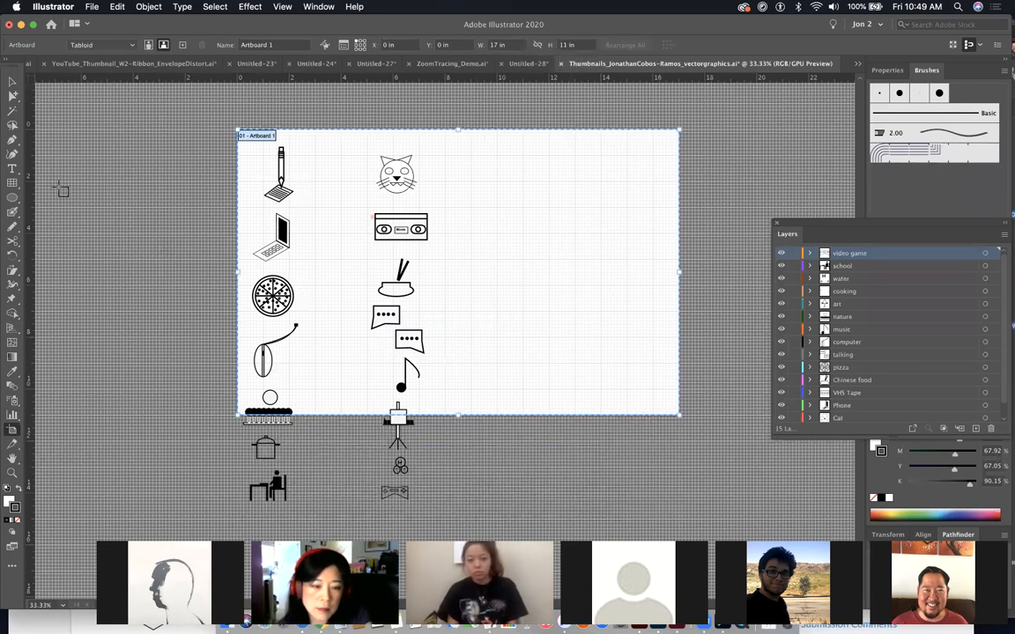
- Draw a rectangular grid of five columns by three rows across the artboard, convert it to guides, and hide the document grid
click(13, 82)
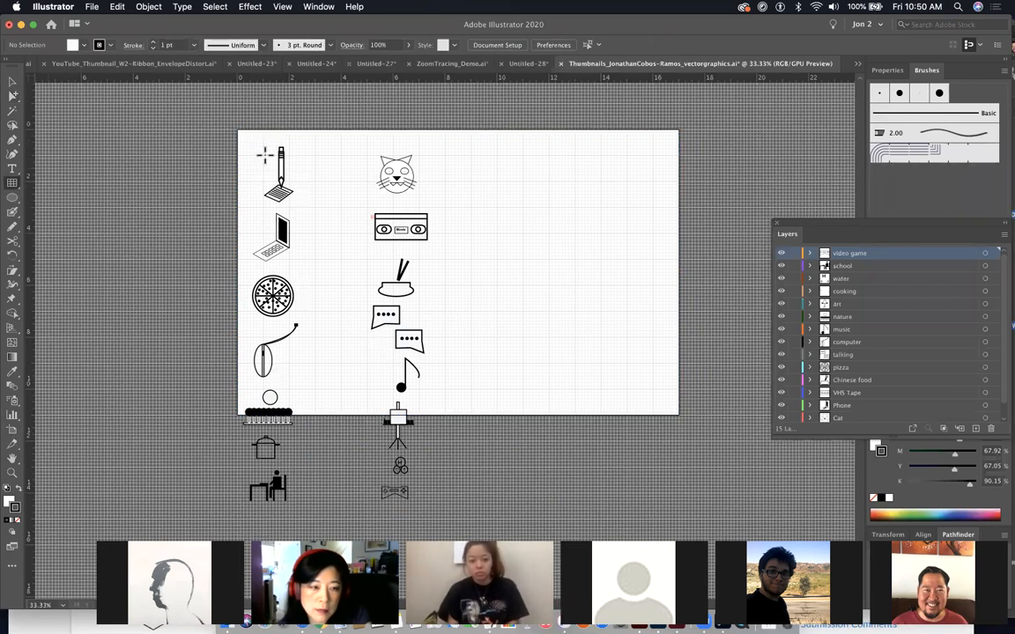
drag(262, 154, 652, 389)
key(super+5)
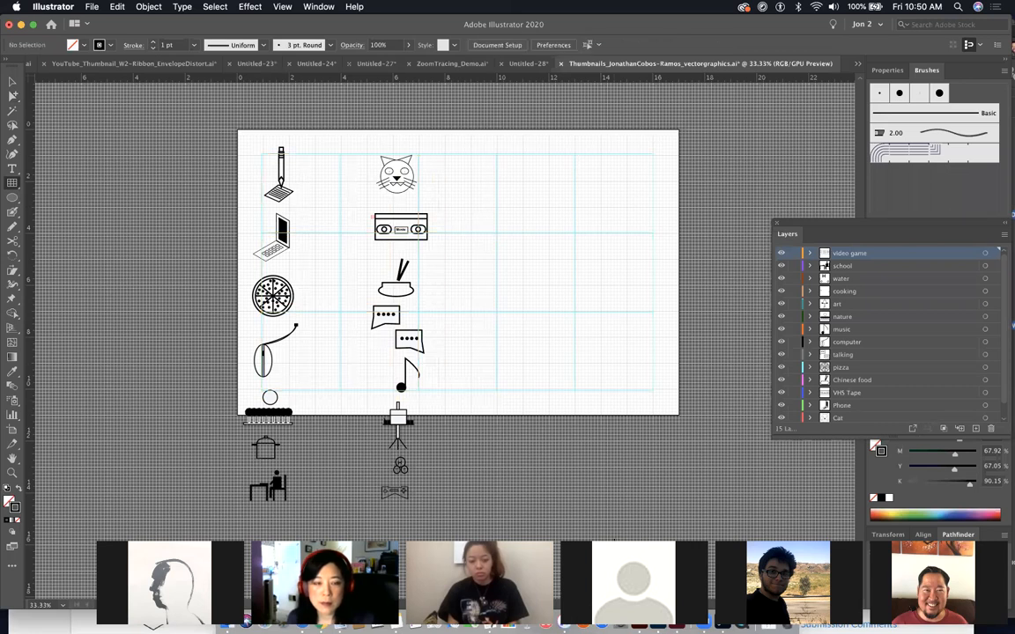
key(super+apostrophe)
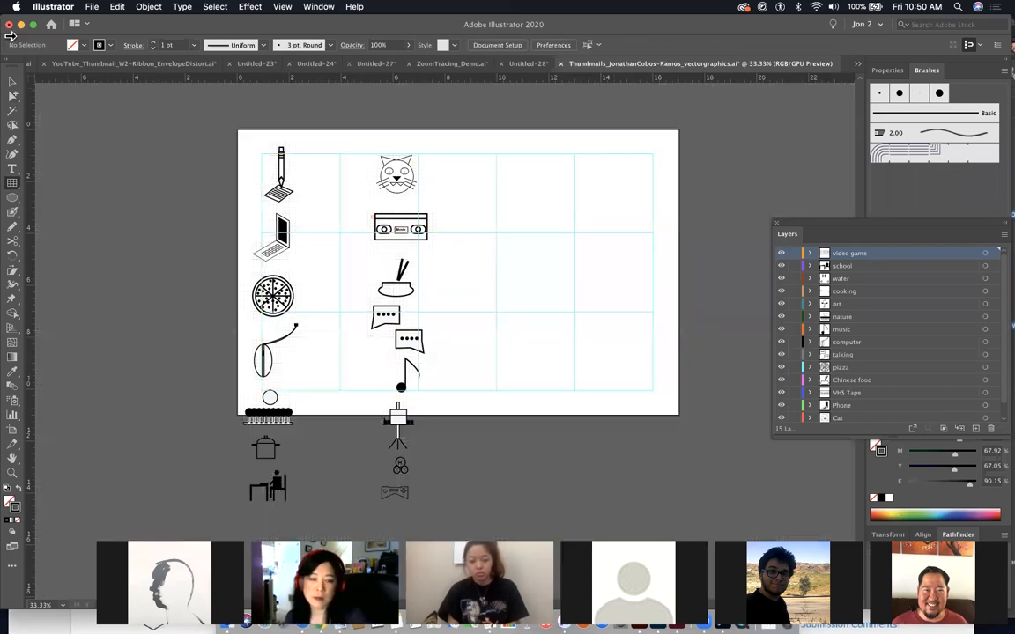
- Arrange the pencil, cat, VHS tape, Chinese food and laptop symbols in the five cells of the first row
click(12, 94)
drag(258, 139, 298, 201)
drag(310, 212, 306, 214)
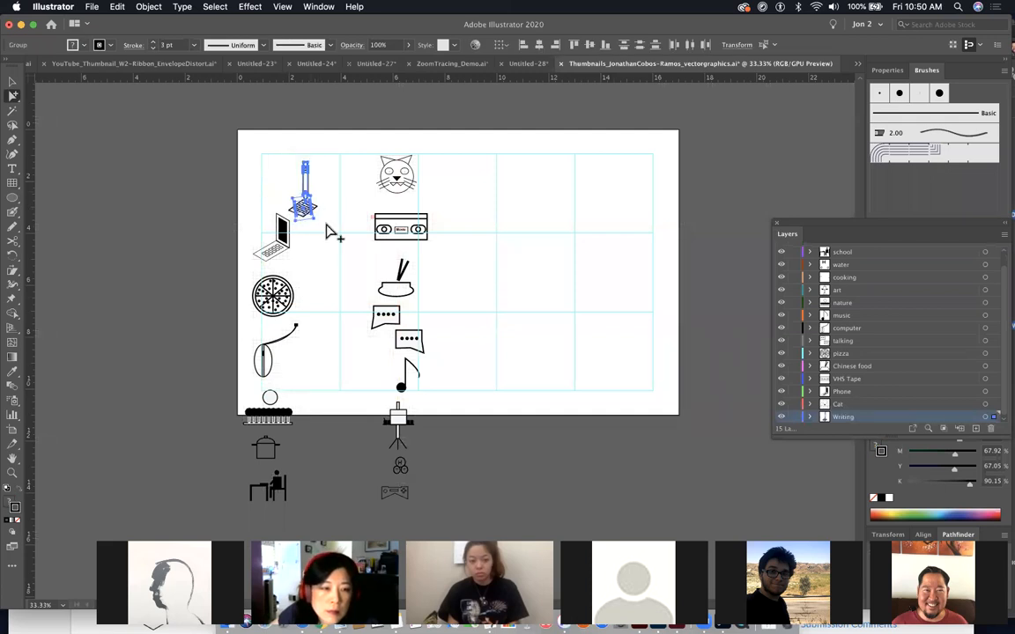
drag(386, 162, 457, 253)
drag(414, 220, 454, 178)
drag(366, 252, 544, 202)
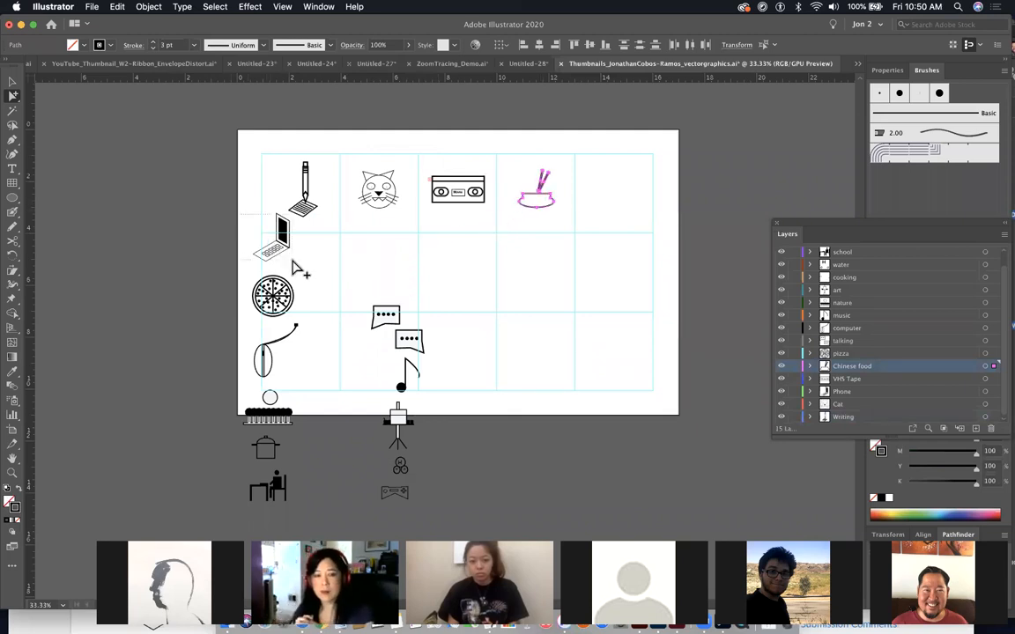
click(294, 265)
drag(284, 243, 618, 202)
- Place the pizza, speech bubbles and music note symbols in the first three cells of the second row
drag(239, 264, 309, 275)
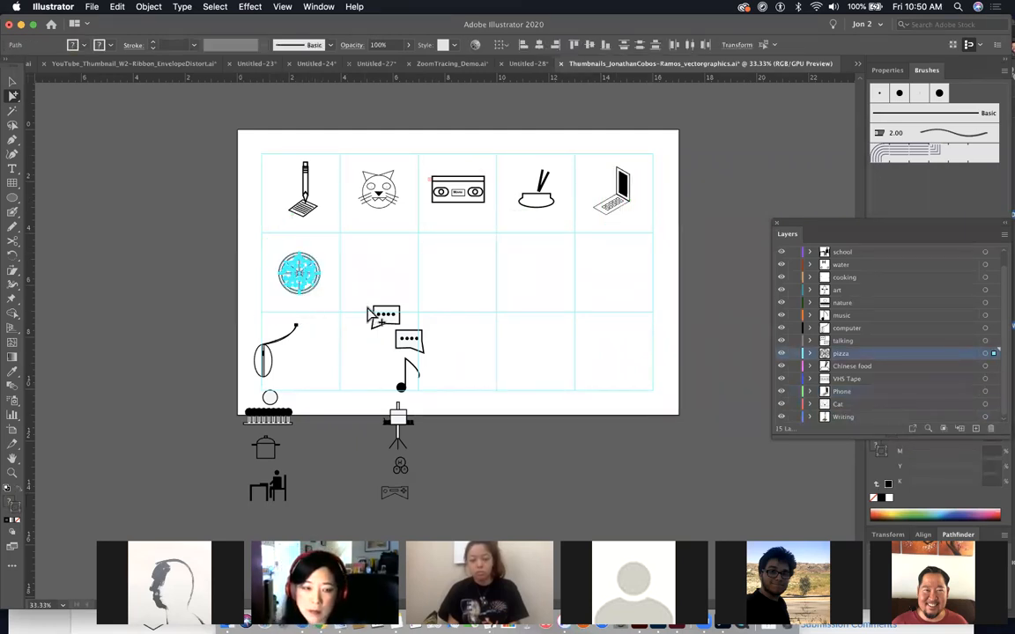
drag(412, 346, 397, 294)
drag(370, 354, 428, 395)
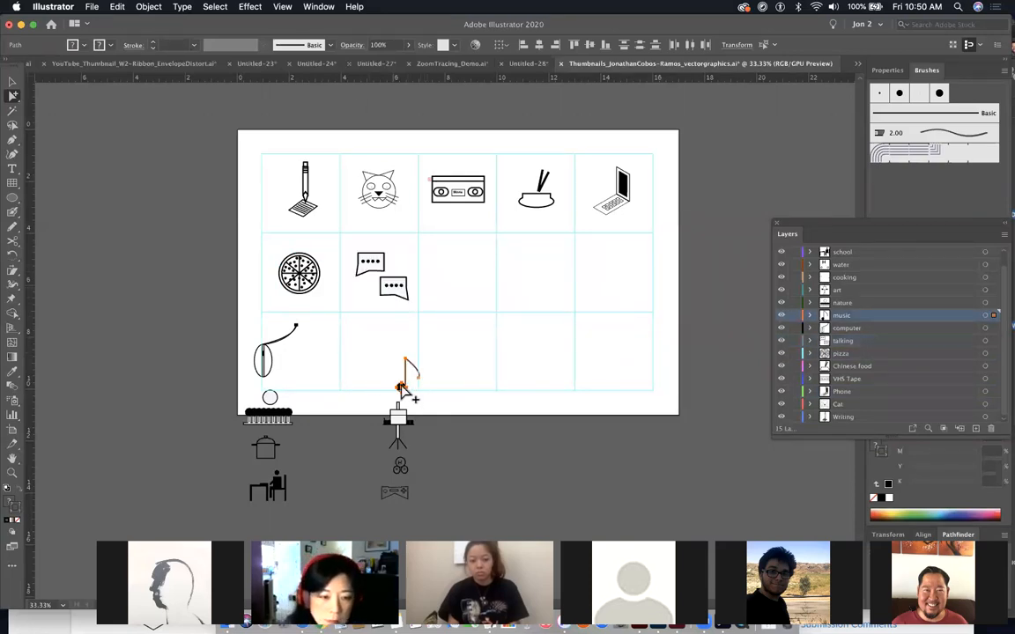
drag(450, 293, 451, 294)
click(361, 395)
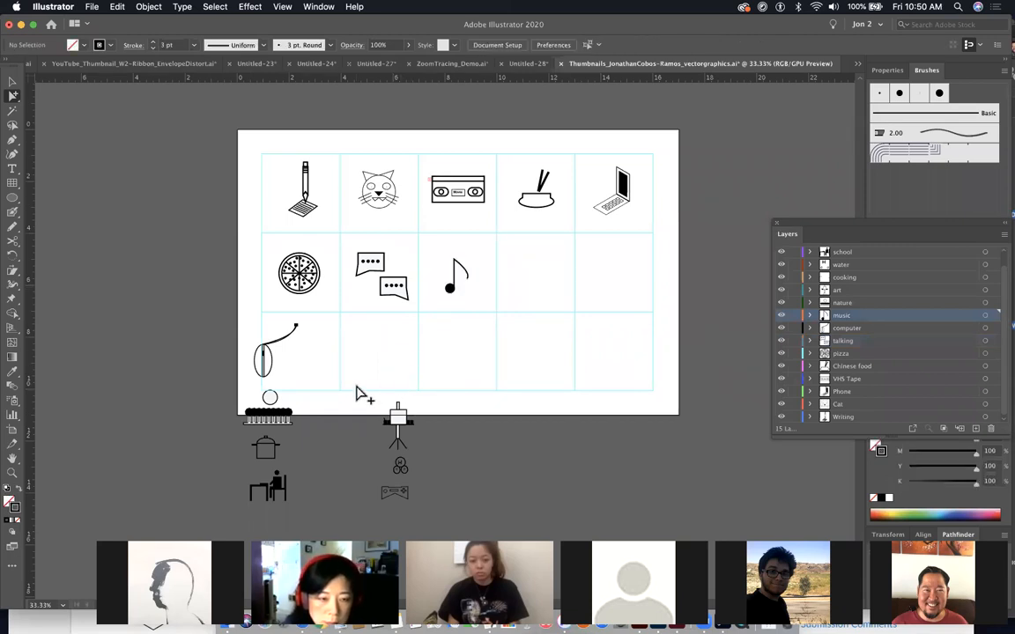
- Place the easel and computer mouse symbols in the last two cells of the second row
drag(435, 457, 435, 457)
drag(400, 421, 537, 263)
click(558, 327)
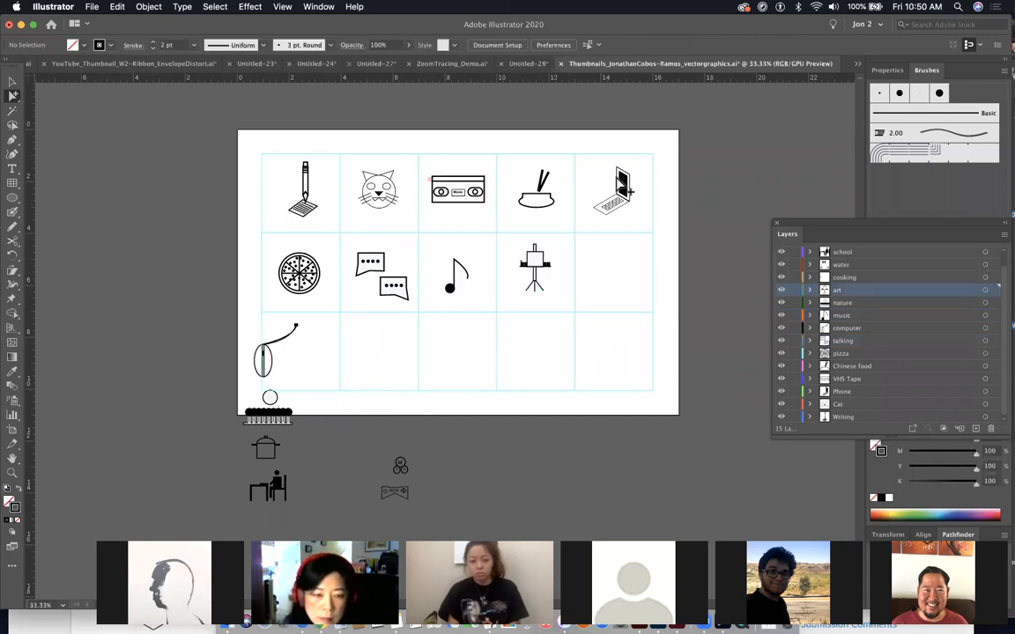
click(537, 263)
drag(239, 318, 310, 381)
drag(273, 349, 615, 291)
click(603, 359)
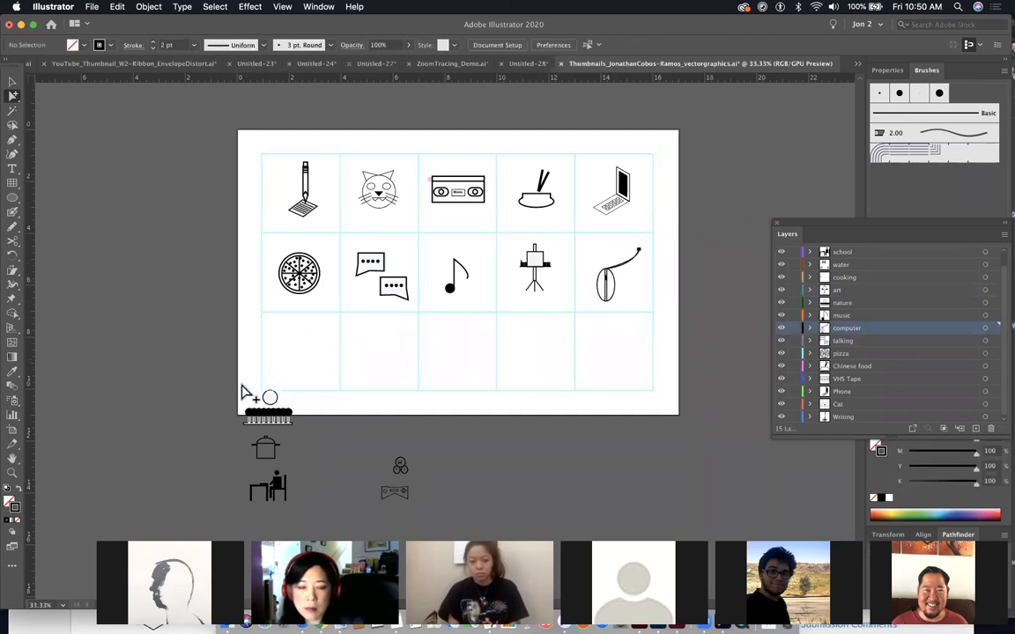
- Place the nature and cooking pot symbols in the third row's first two cells, and the water and game controller symbols together in its third
click(282, 414)
drag(287, 415, 316, 363)
click(340, 436)
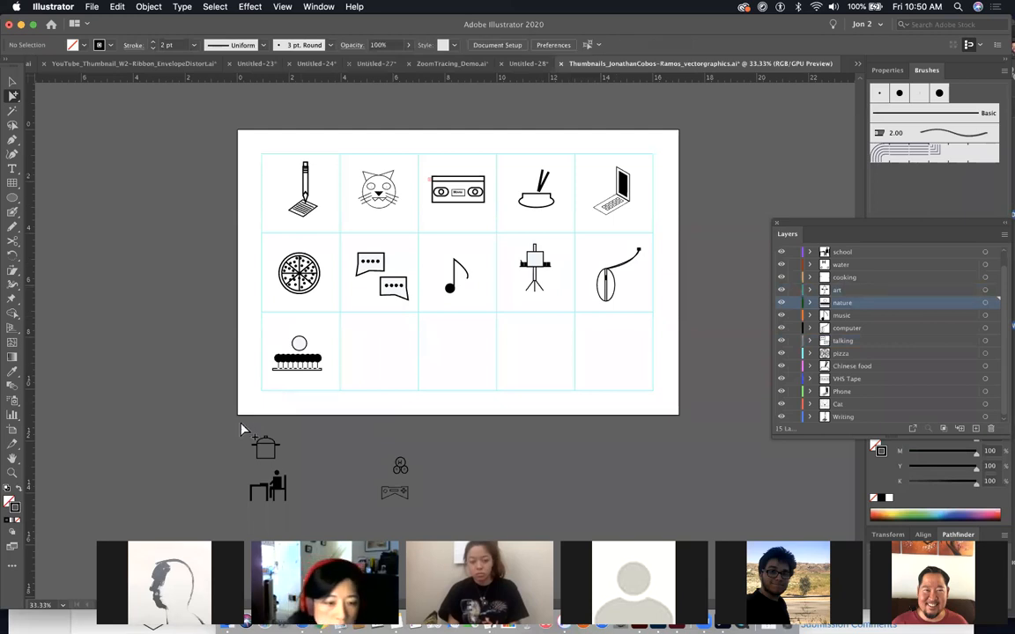
drag(266, 446, 379, 360)
click(407, 490)
drag(407, 480, 473, 349)
click(500, 379)
drag(432, 306, 476, 342)
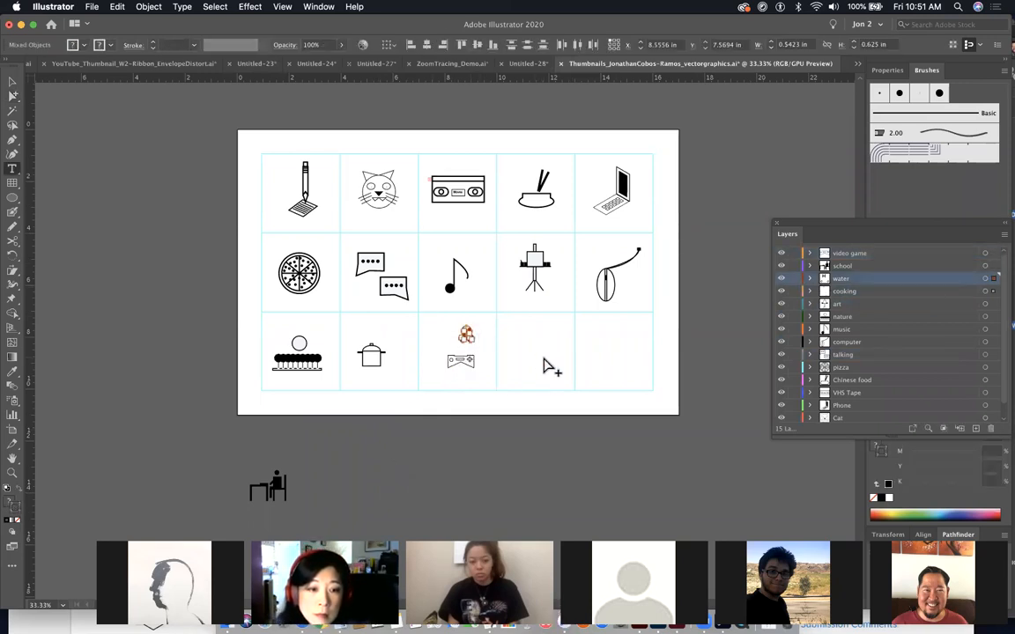
click(511, 360)
key(super+z)
key(super+z)
click(13, 95)
click(421, 326)
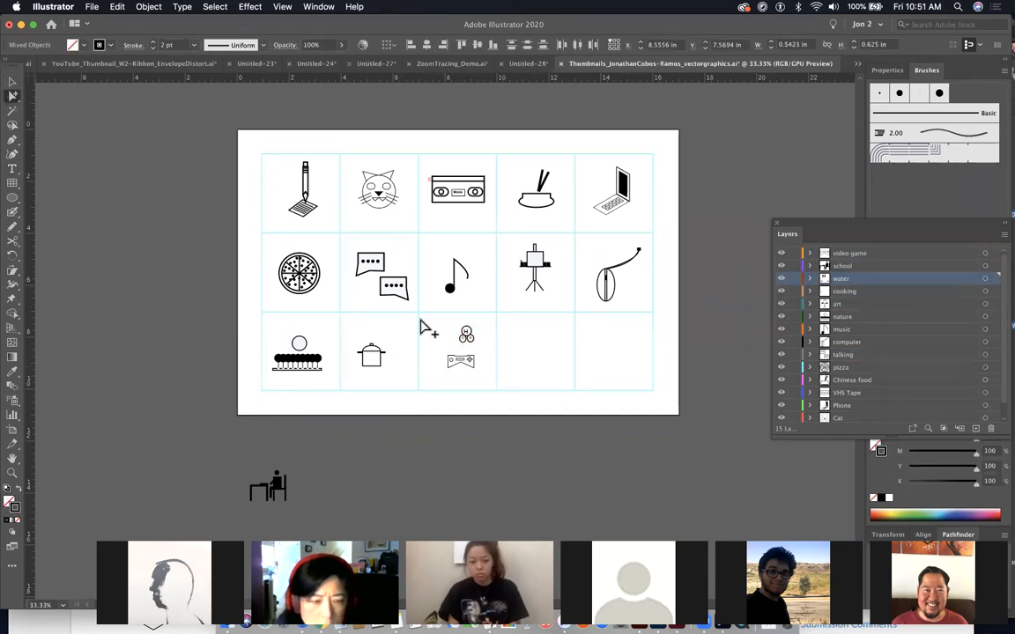
- Move the seated school figure with its desk into the fourth cell of the third row
drag(274, 486, 555, 357)
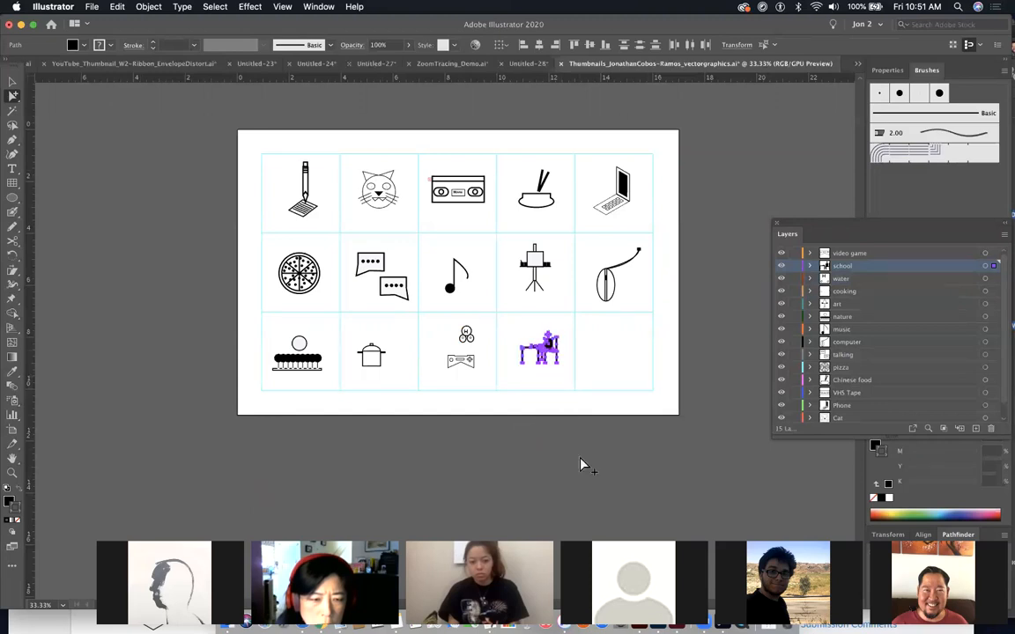
click(683, 493)
drag(684, 493, 582, 484)
- Move the water molecule symbol out of the game controller's cell into the last cell of the third row
drag(526, 424, 623, 456)
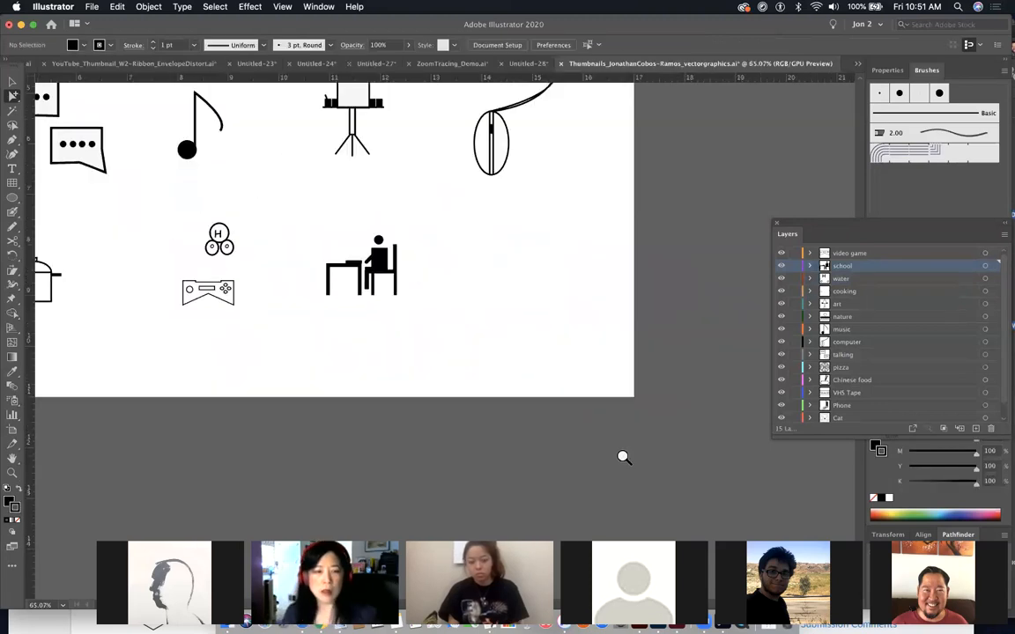
drag(463, 385, 669, 437)
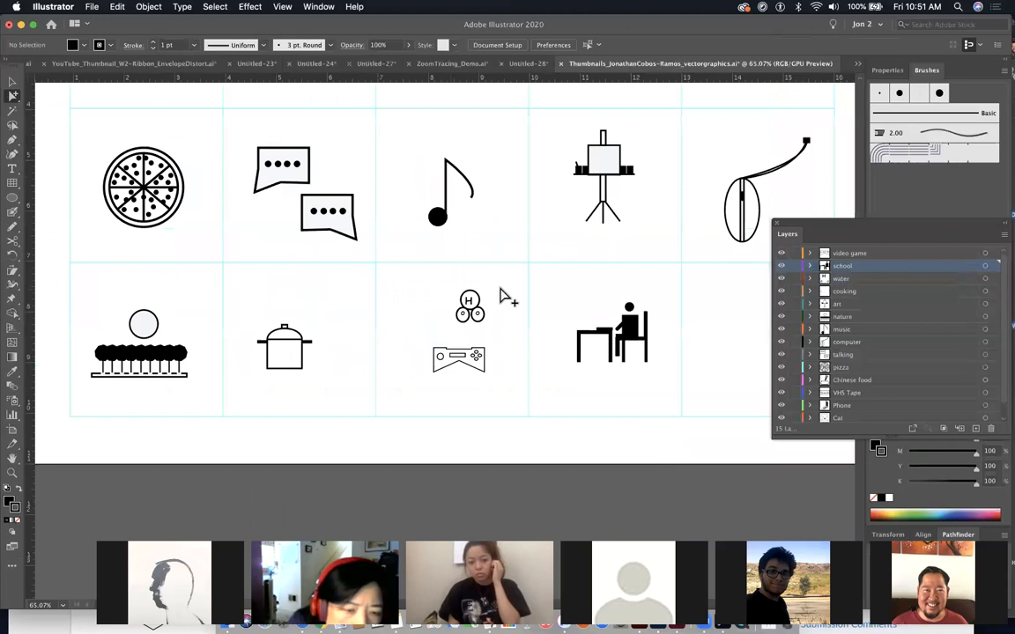
drag(446, 285, 502, 338)
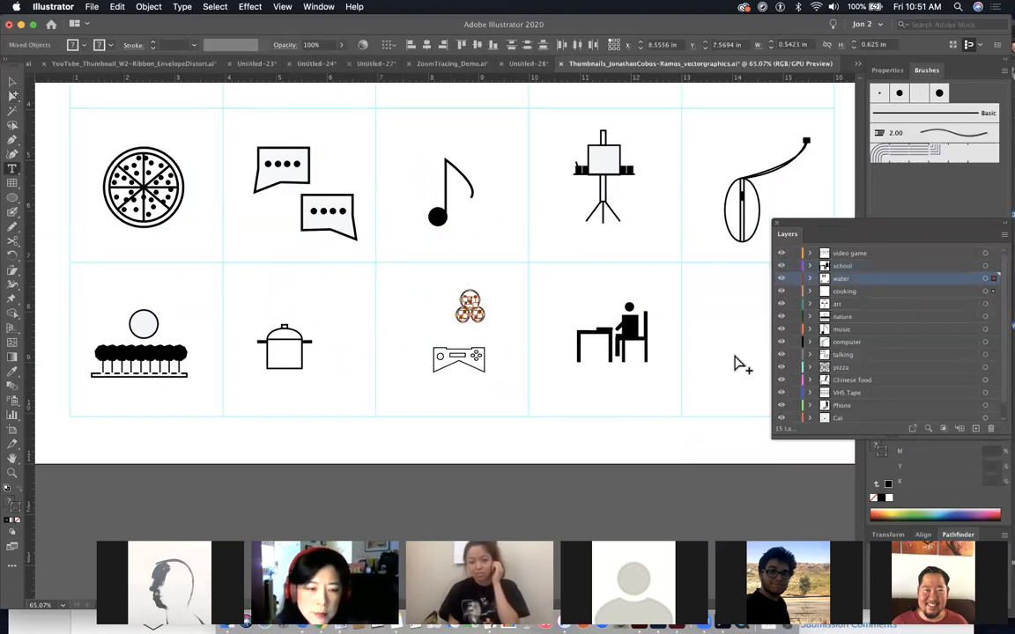
key(v)
drag(433, 284, 509, 340)
key(Right)
key(shift+Right)
key(shift+Right)
key(shift+Right)
key(shift+Right)
key(shift+Right)
key(shift+Right)
key(shift+Right)
key(shift+Right)
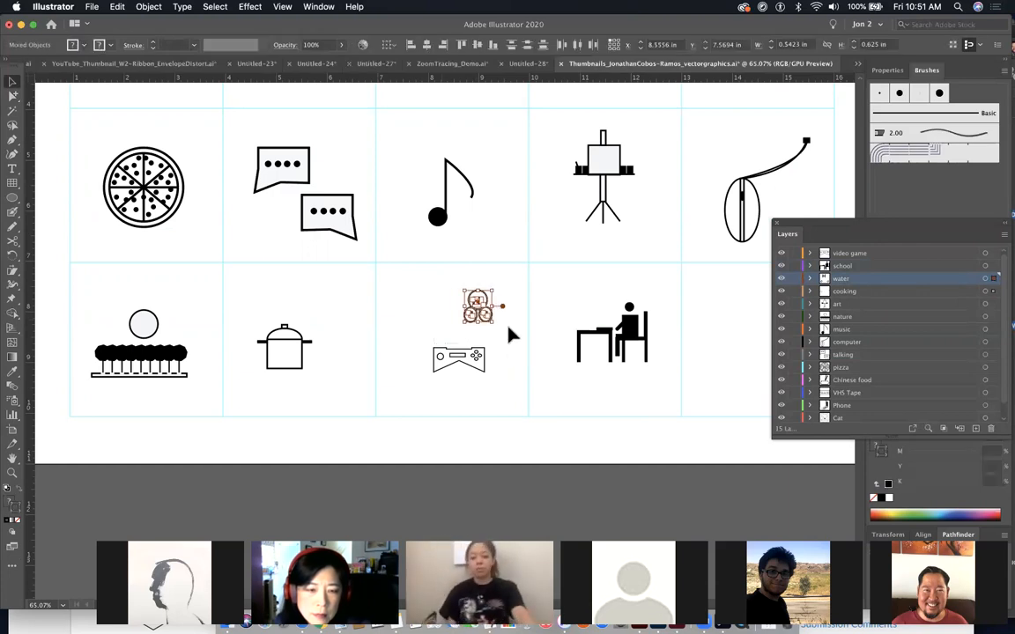
key(shift+Right)
key(shift+Right)
key(shift+Right)
key(shift+Right)
key(shift+Right)
key(shift+Right)
key(shift+Right)
key(shift+Right)
key(shift+Right)
key(shift+Right)
key(shift+Right)
key(shift+Right)
key(shift+Right)
key(shift+Right)
key(shift+Right)
key(shift+Right)
key(shift+Right)
key(shift+Right)
key(shift+Right)
key(shift+Right)
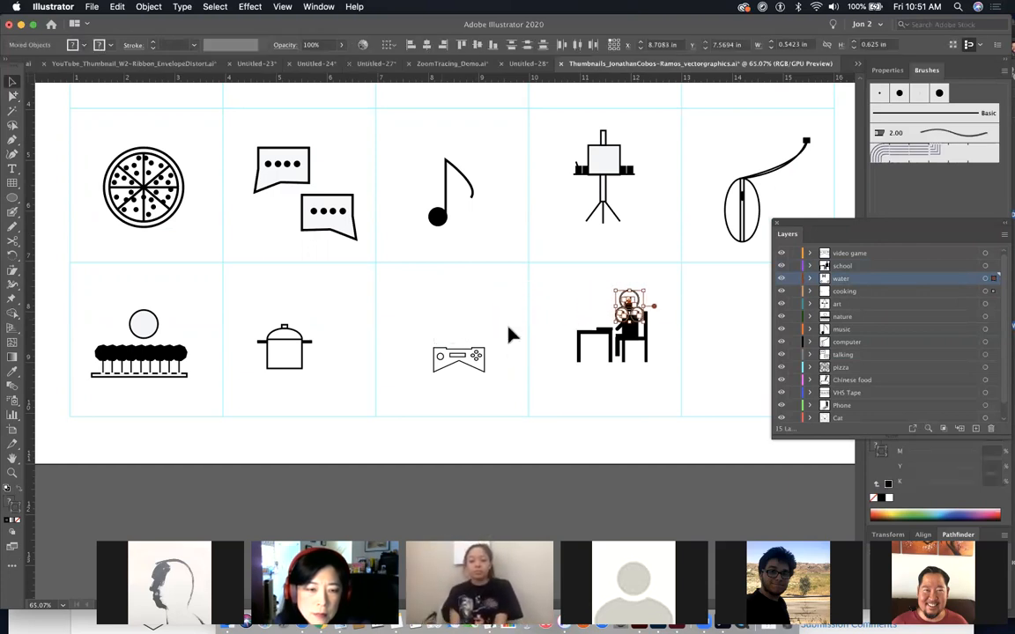
key(shift+Right)
key(shift+Right)
key(shift+Down)
key(shift+Down)
key(shift+Down)
key(shift+Down)
key(shift+Down)
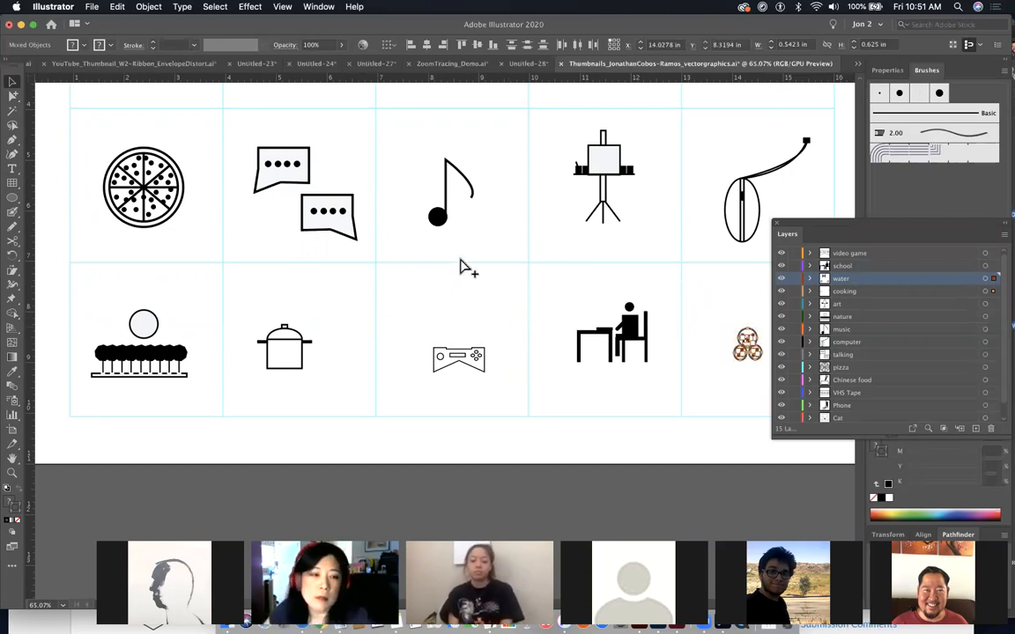
- Frame the complete symbol grid at 50% zoom and shift the Layers panel clear of the artboard
key(super+minus)
key(super+minus)
drag(436, 232, 582, 257)
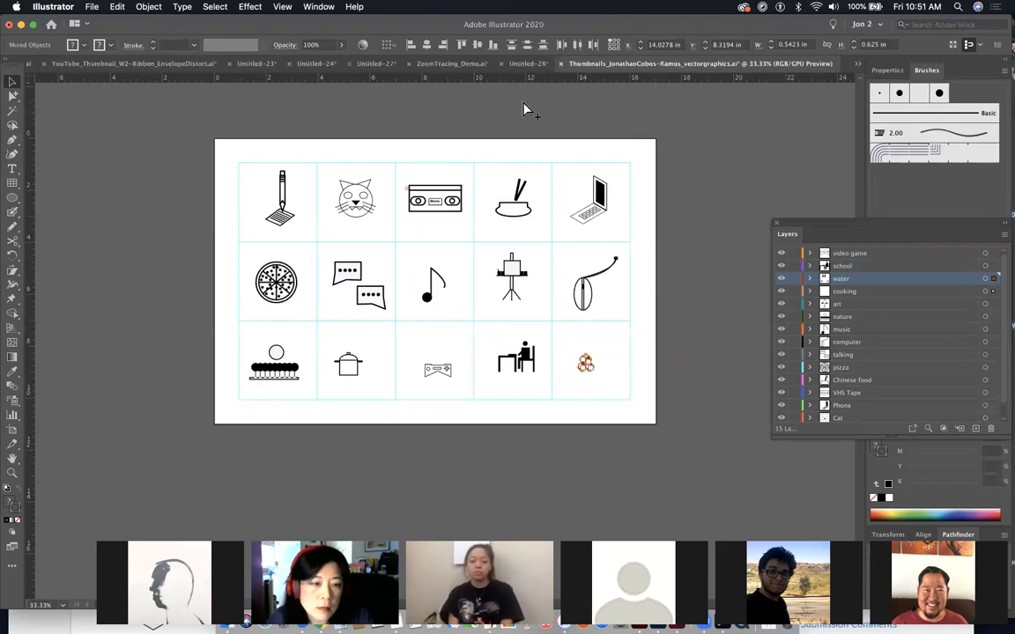
key(super+plus)
drag(649, 284, 742, 308)
click(737, 183)
scroll(753, 212, down, 2)
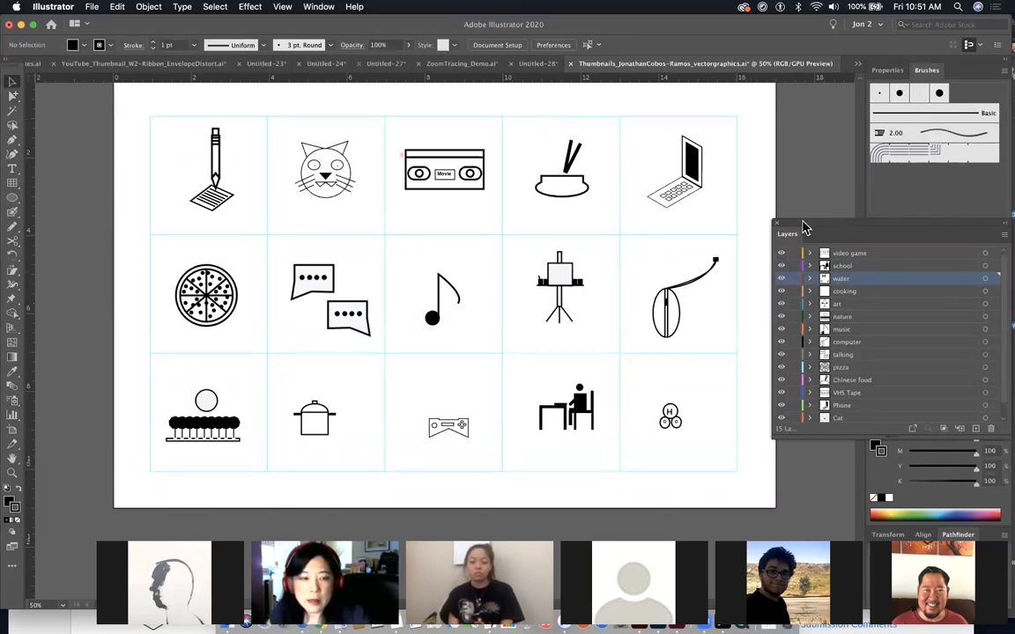
drag(814, 225, 824, 200)
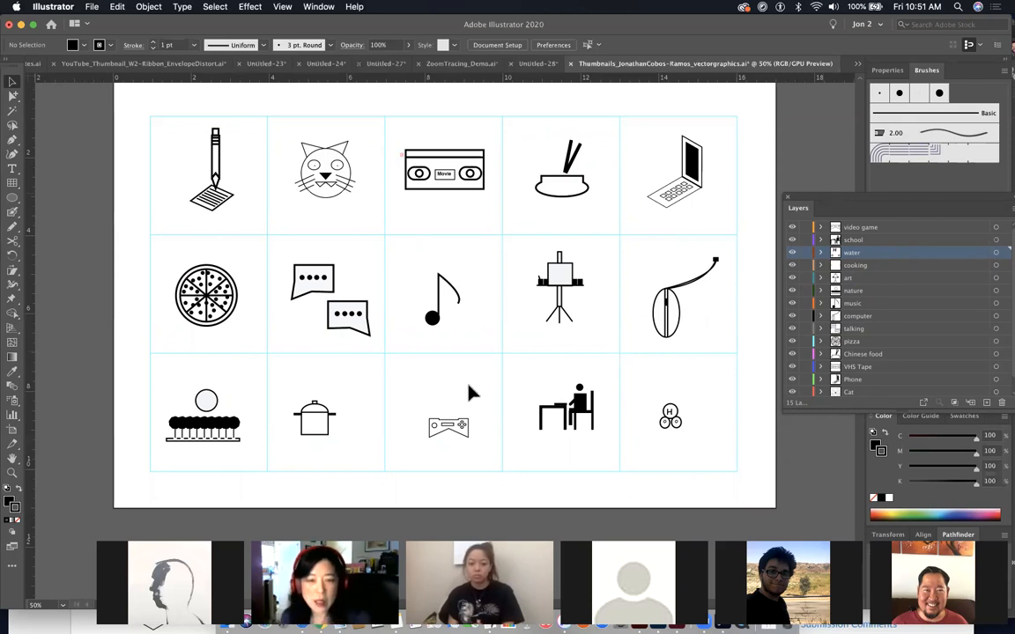
- Enlarge the game controller symbol and position it centrally within its cell
drag(401, 403, 473, 462)
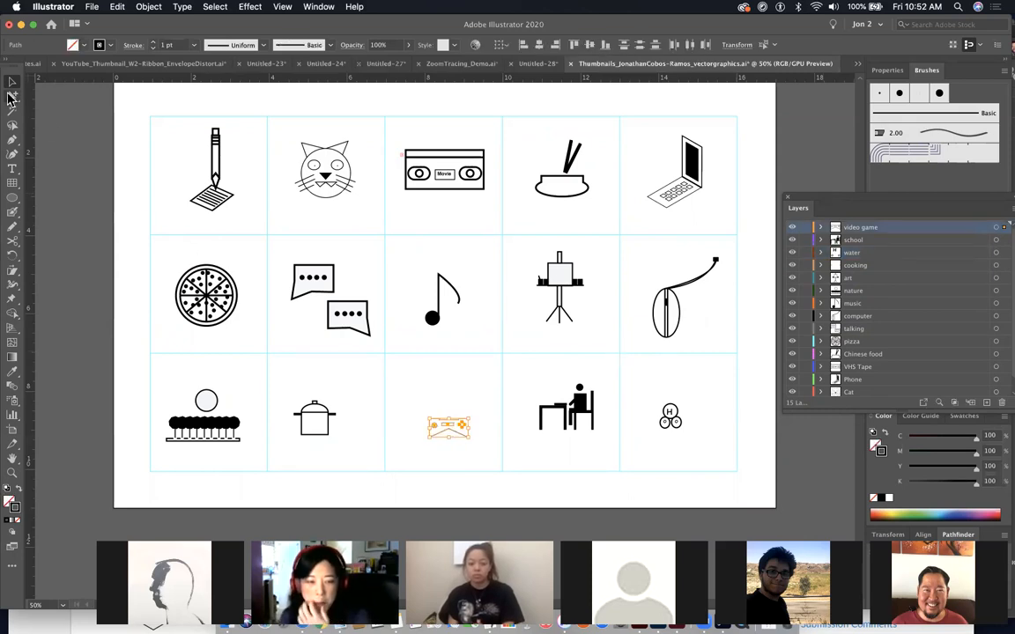
mouse_move(429, 421)
mouse_down()
mouse_move(390, 381)
mouse_move(399, 399)
mouse_up()
click(507, 446)
click(453, 428)
drag(456, 420, 455, 420)
click(474, 393)
click(457, 423)
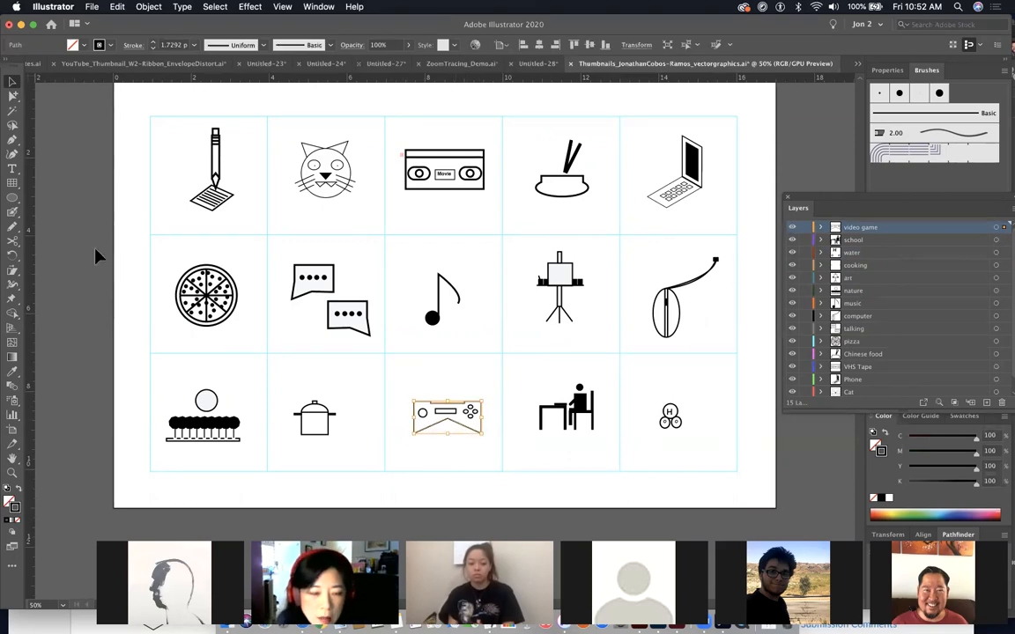
- Use the Eyedropper to apply the music note's 3 pt stroke to the game controller, and deselect it
click(14, 375)
click(440, 291)
super+click(487, 362)
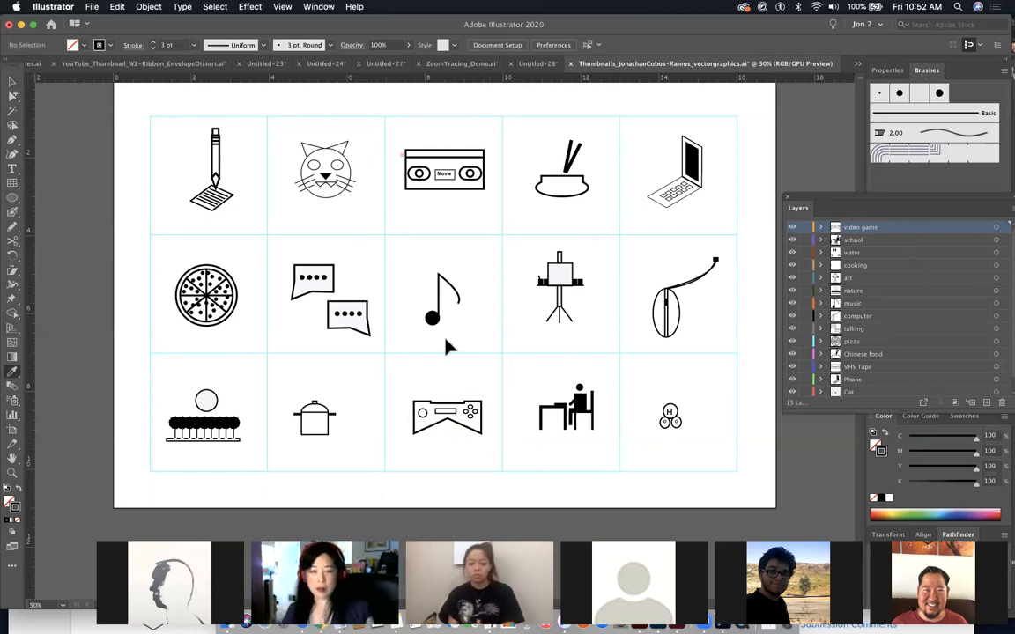
- Use the Eyedropper to apply the game controller's 3 pt stroke to the cooking pot, and deselect it
super+click(325, 434)
click(451, 404)
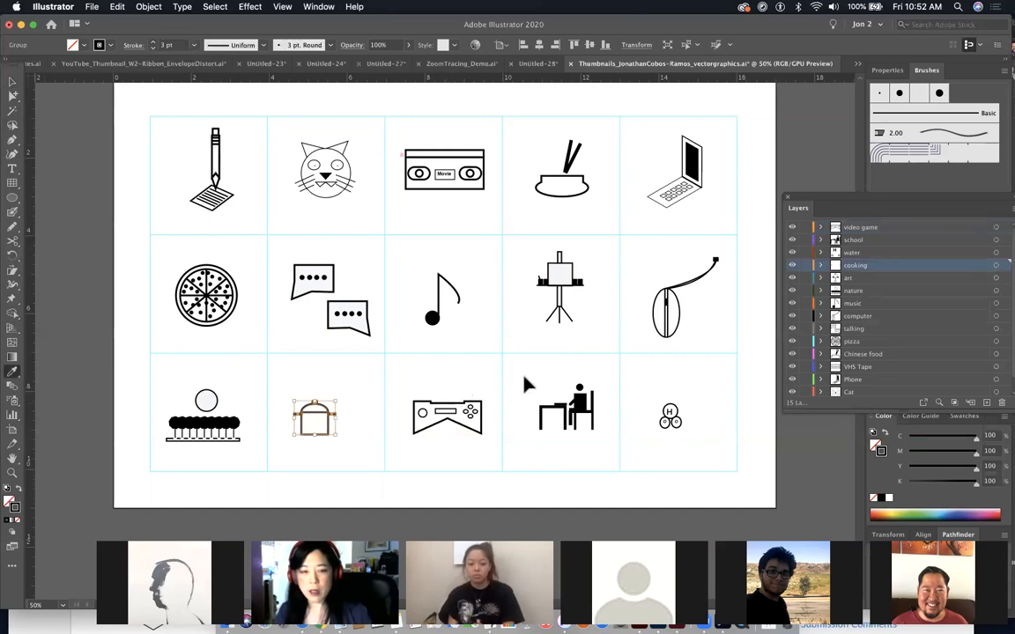
super+click(474, 326)
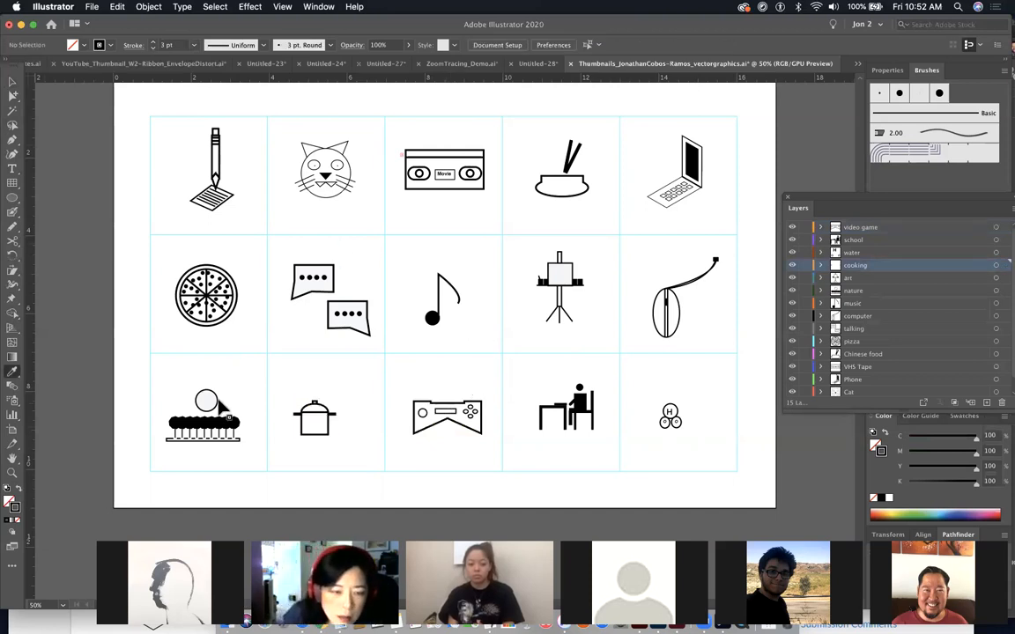
- Match the sun circle in the nature symbol to the cooking pot's 3 pt stroke using the Eyedropper
super+click(218, 400)
click(345, 424)
click(327, 427)
super+click(307, 339)
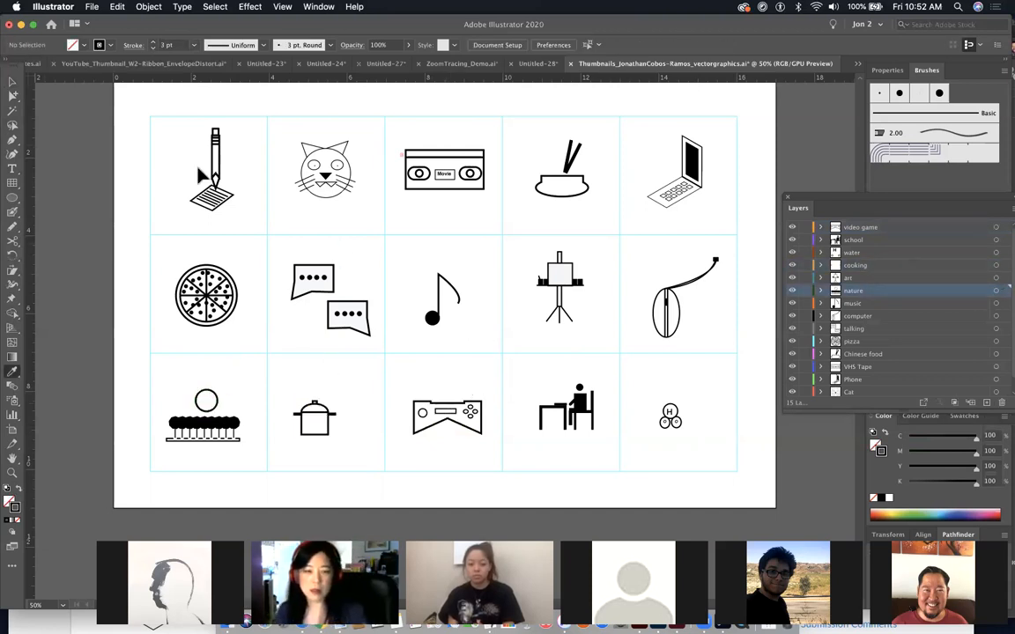
- Apply the cooking pot's 3 pt black stroke to the whole cat symbol with the Eyedropper, and deselect it
super+click(316, 166)
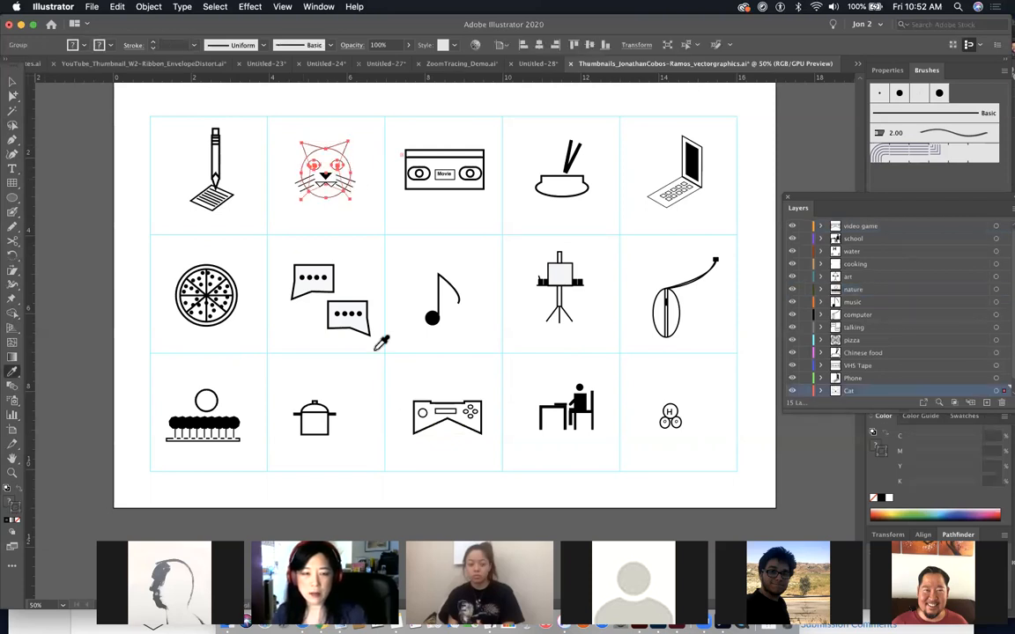
click(325, 407)
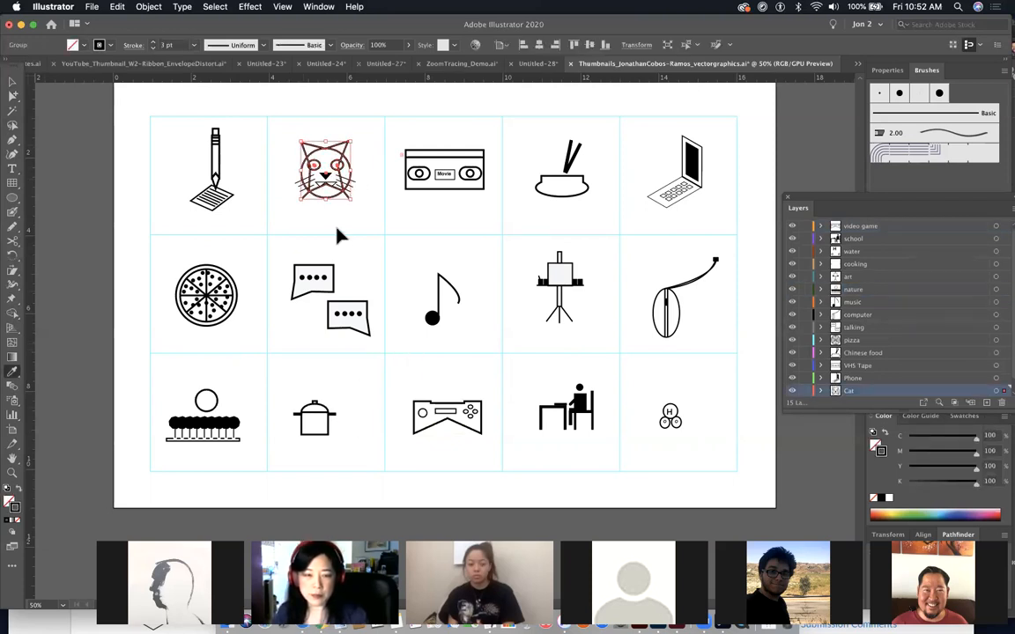
click(8, 96)
click(86, 168)
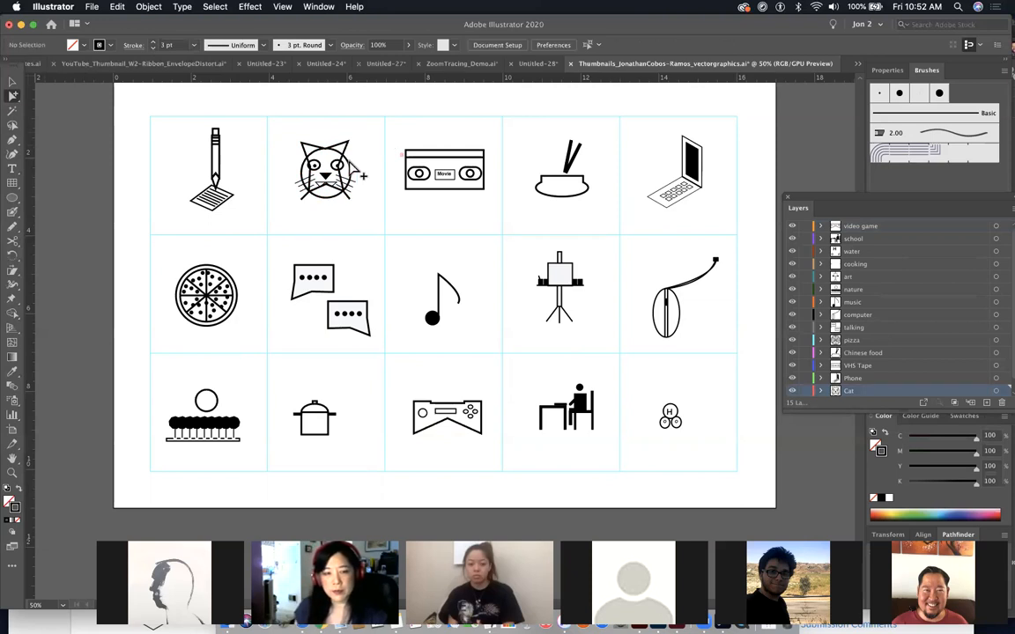
- Select only the cat's face circle within its group and fill it with white, FFFFFF
click(355, 179)
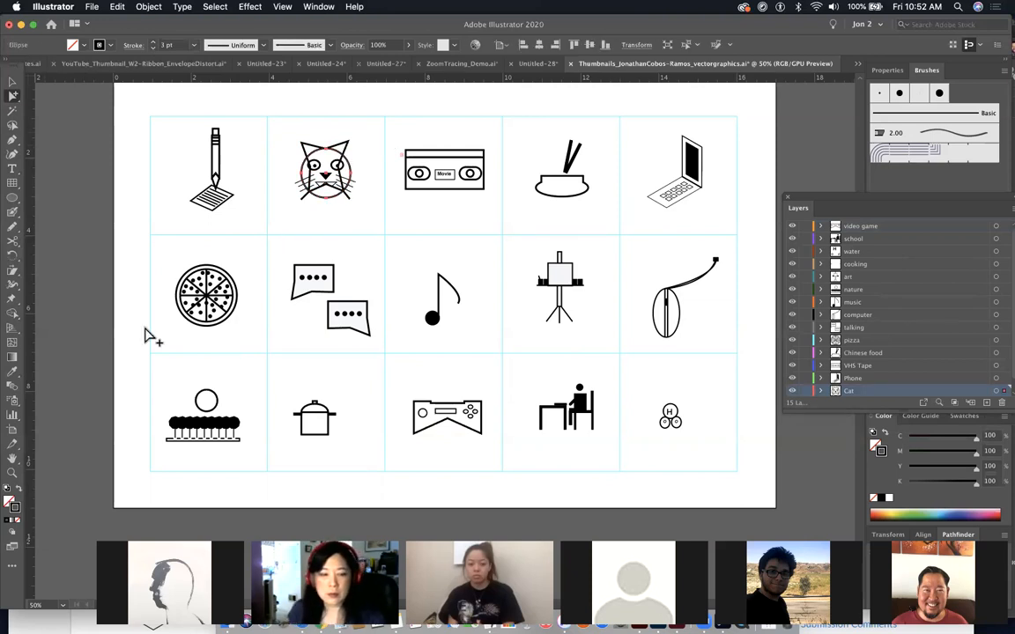
double_click(9, 504)
drag(180, 239, 125, 155)
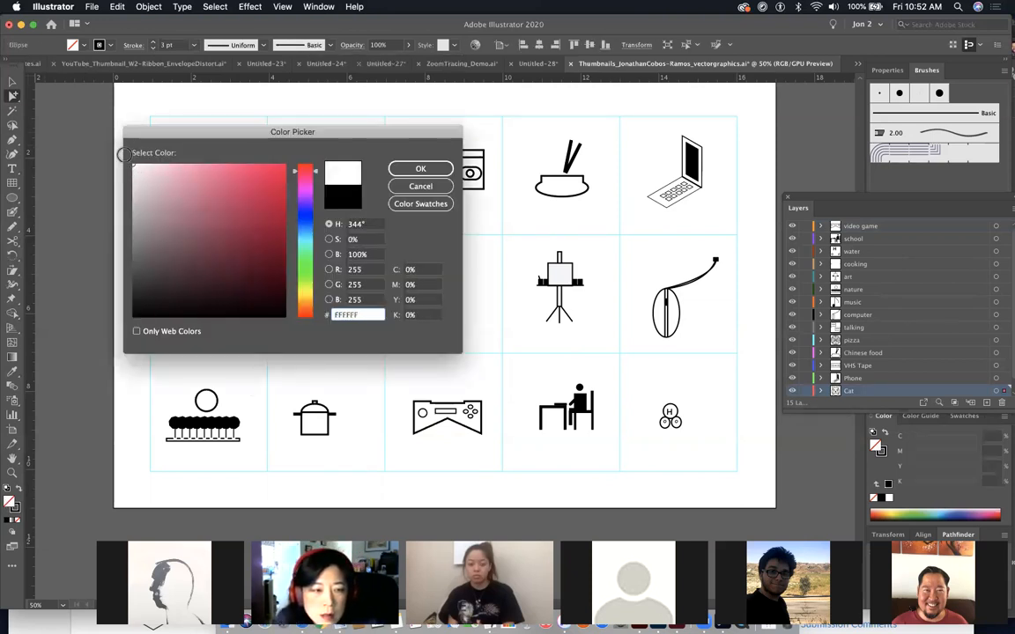
click(401, 167)
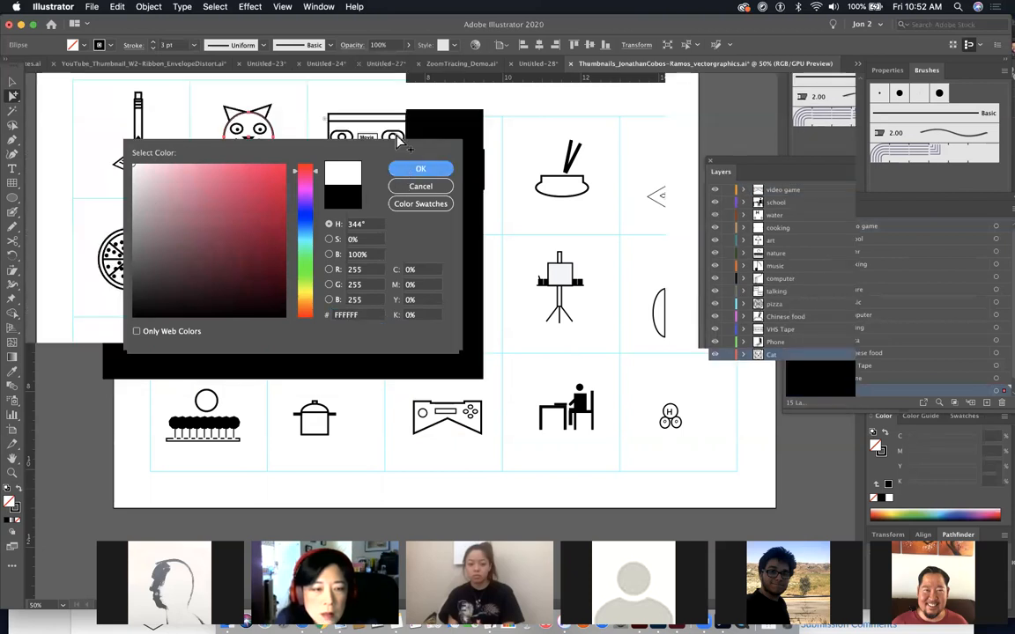
- Delete the line ends that stick out below the cat's head
drag(267, 114, 467, 283)
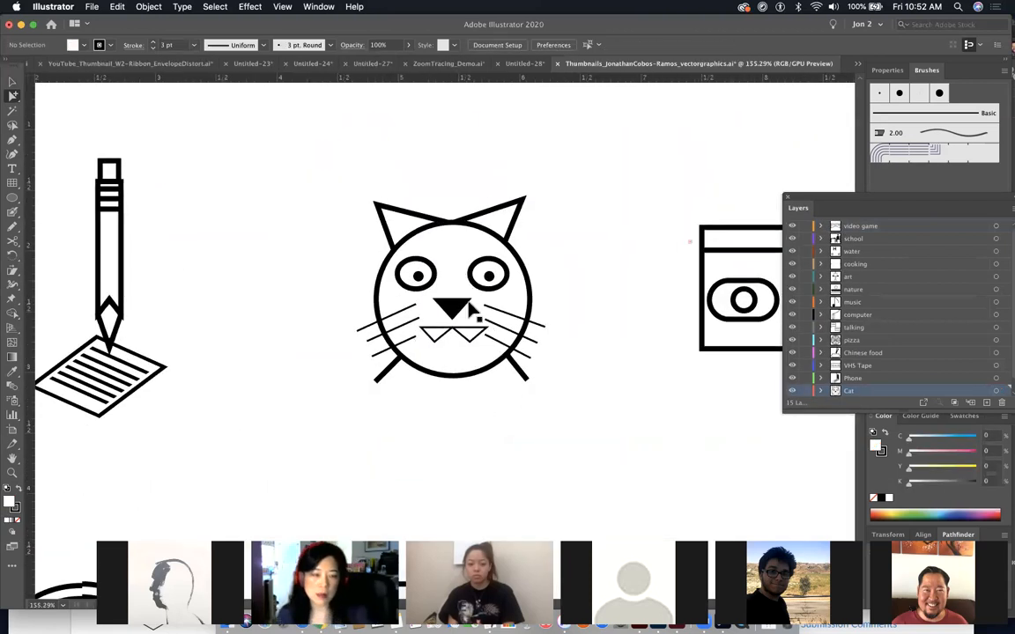
click(520, 369)
click(519, 371)
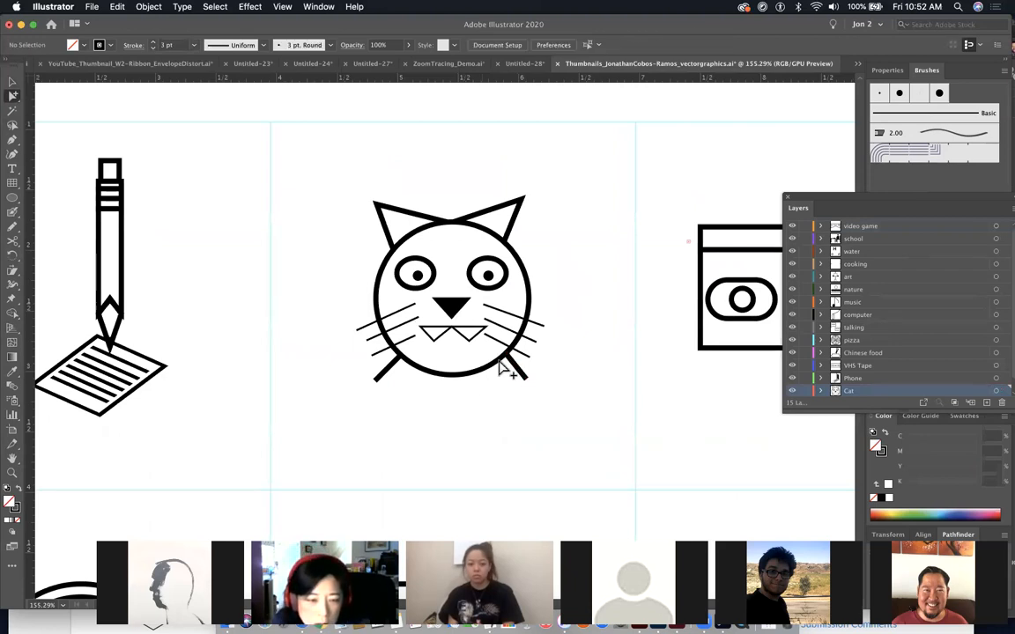
key(Delete)
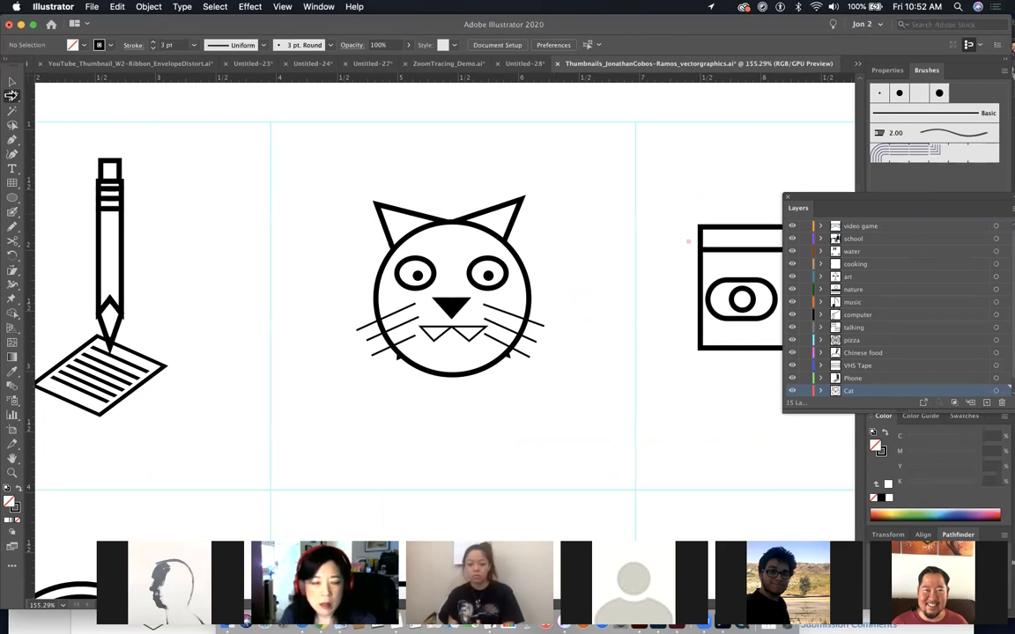
- Try nudging the cat's ear outline upward, and return it to its original height
click(12, 95)
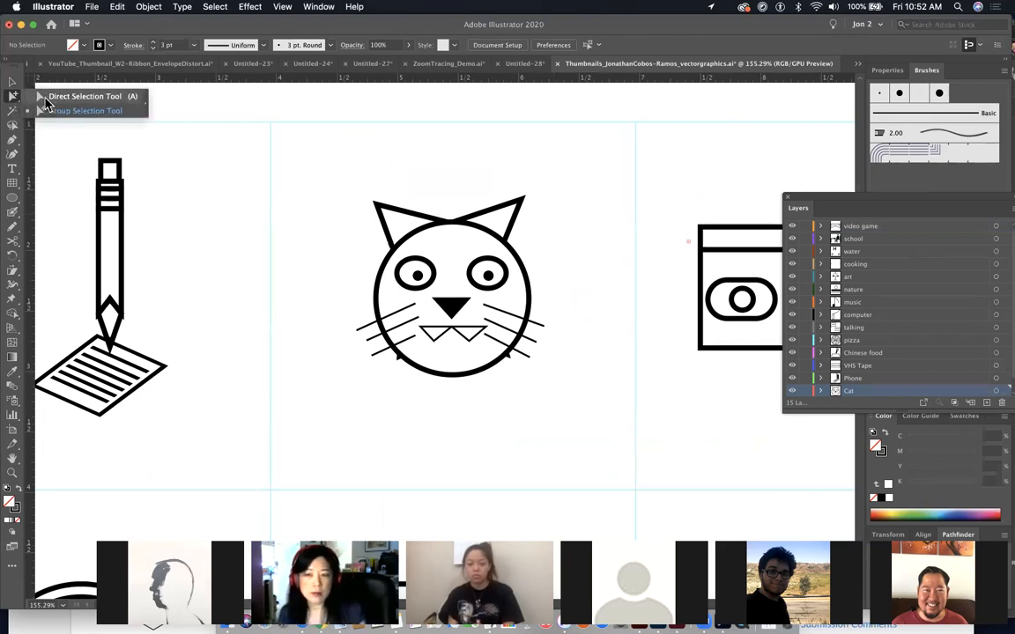
scroll(553, 286, right, 3)
scroll(554, 286, down, 2)
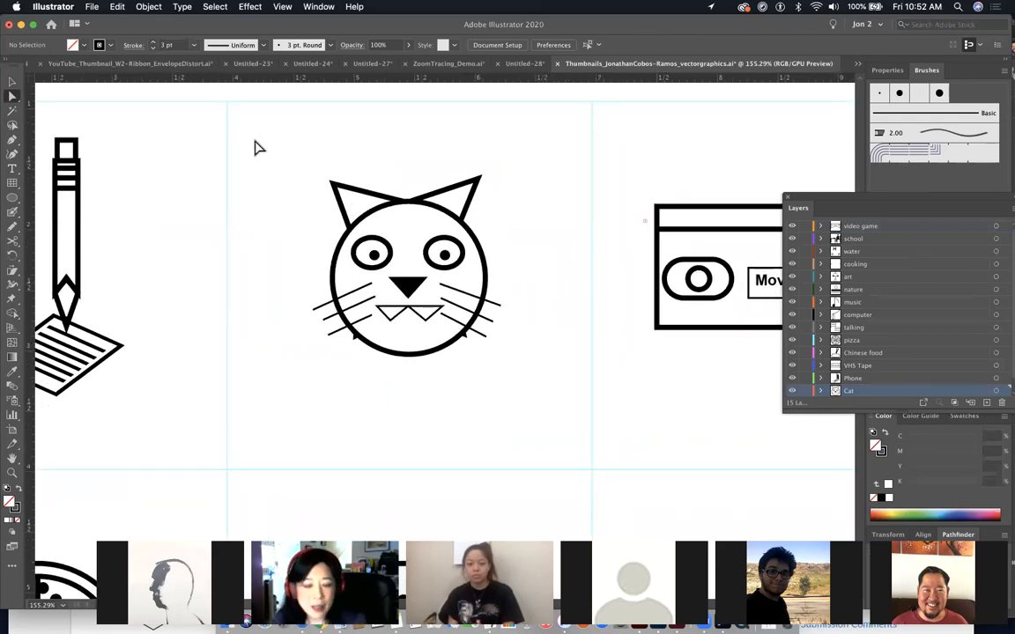
drag(12, 97, 55, 110)
click(373, 193)
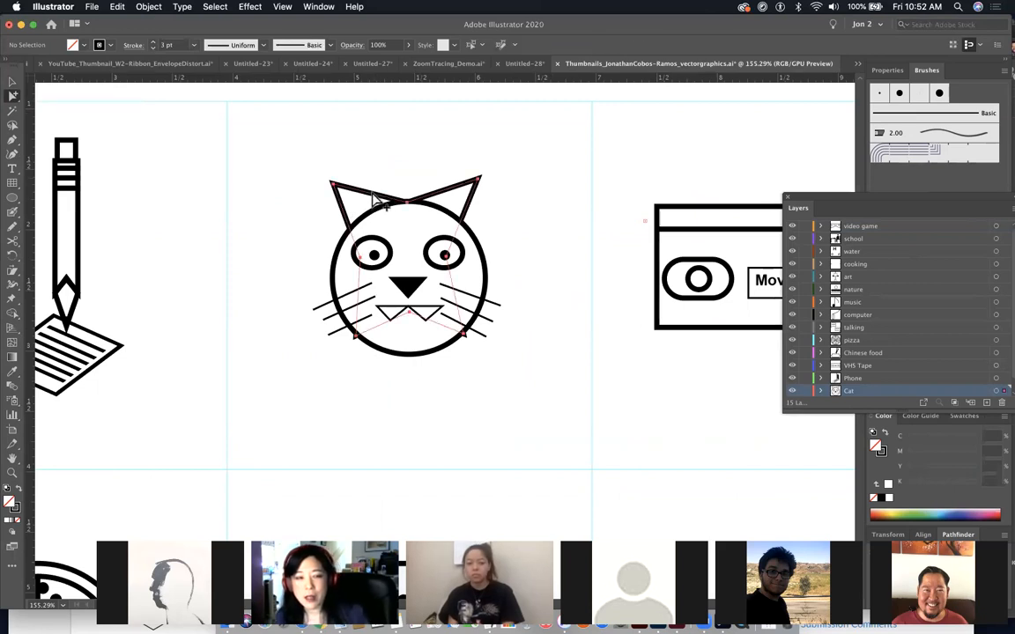
key(Up)
key(Up)
key(Up)
key(Up)
key(Up)
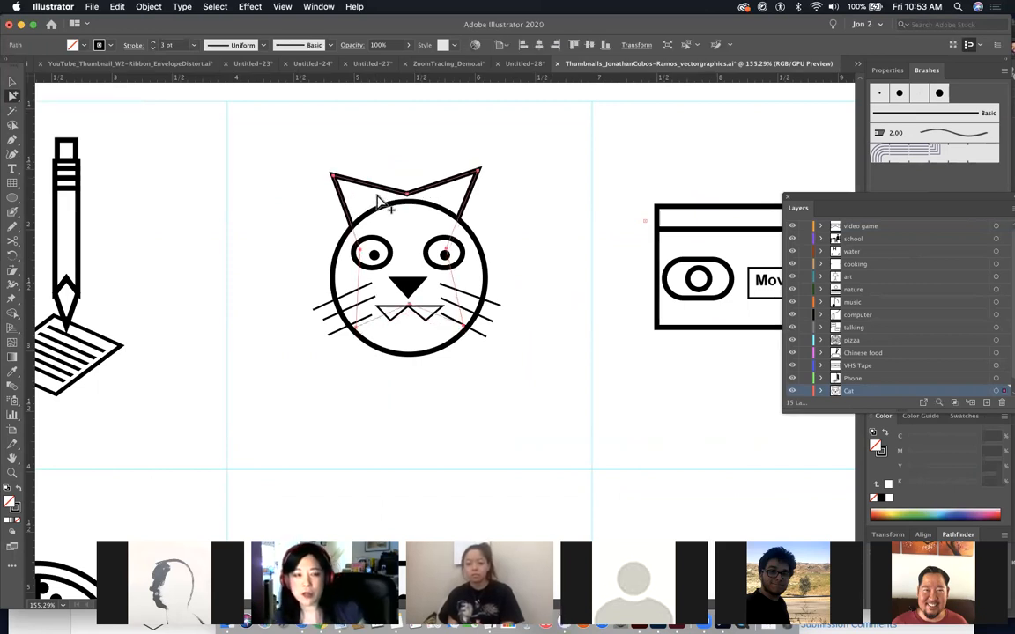
key(Down)
key(Down)
key(Down)
key(Down)
key(Down)
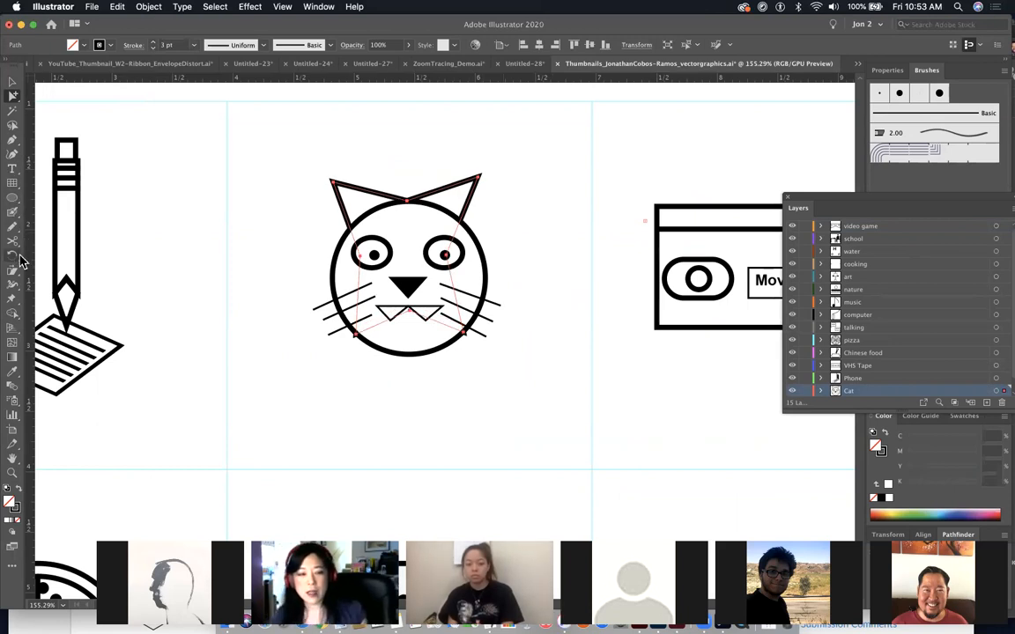
- Cut the cat's ear outline horizontally at eye level with the Knife tool, and view the artwork as outlines
drag(12, 245, 53, 249)
drag(344, 262, 586, 255)
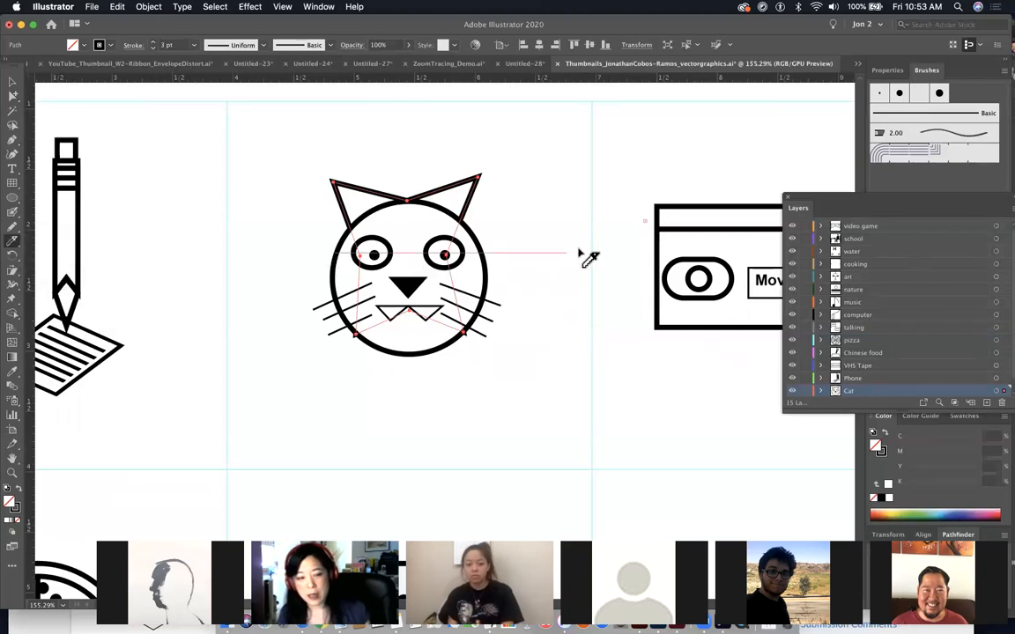
super+click(535, 293)
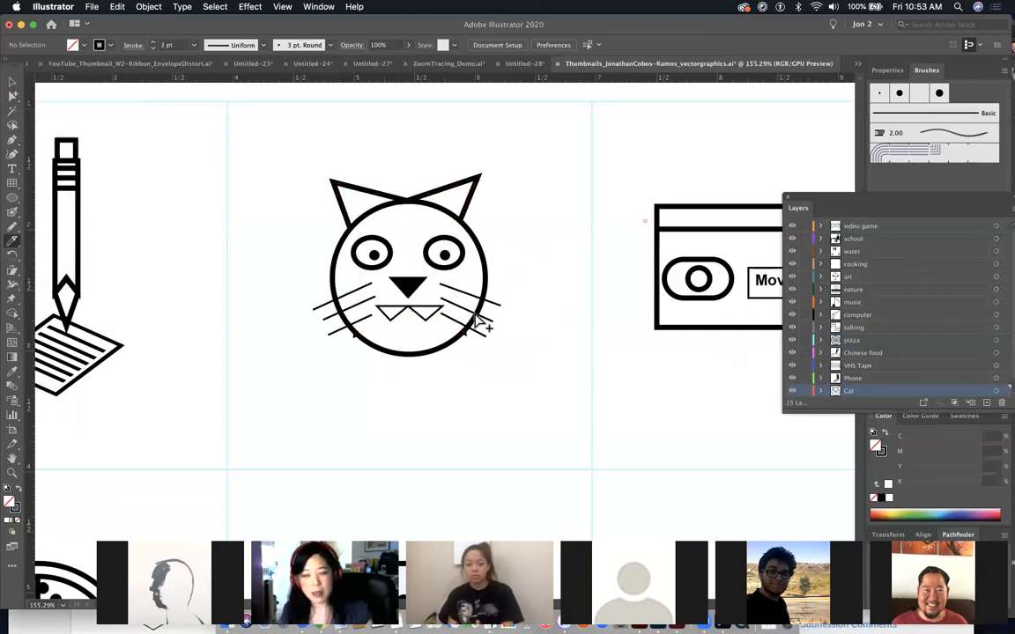
key(super+y)
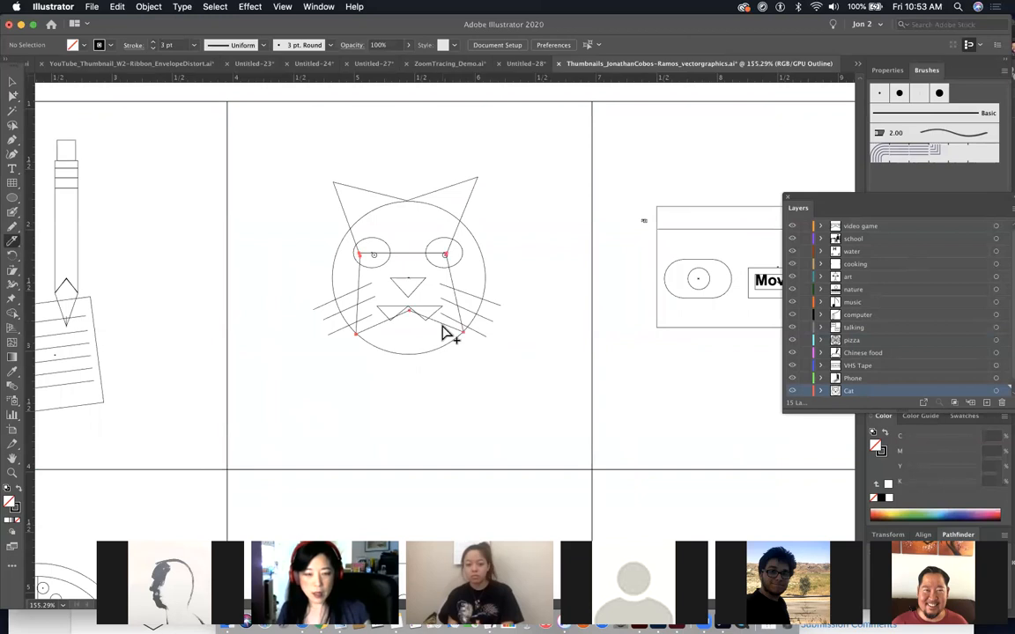
- Return to preview mode and examine the nature, cooking pot and game controller symbols in the third row
key(super+0)
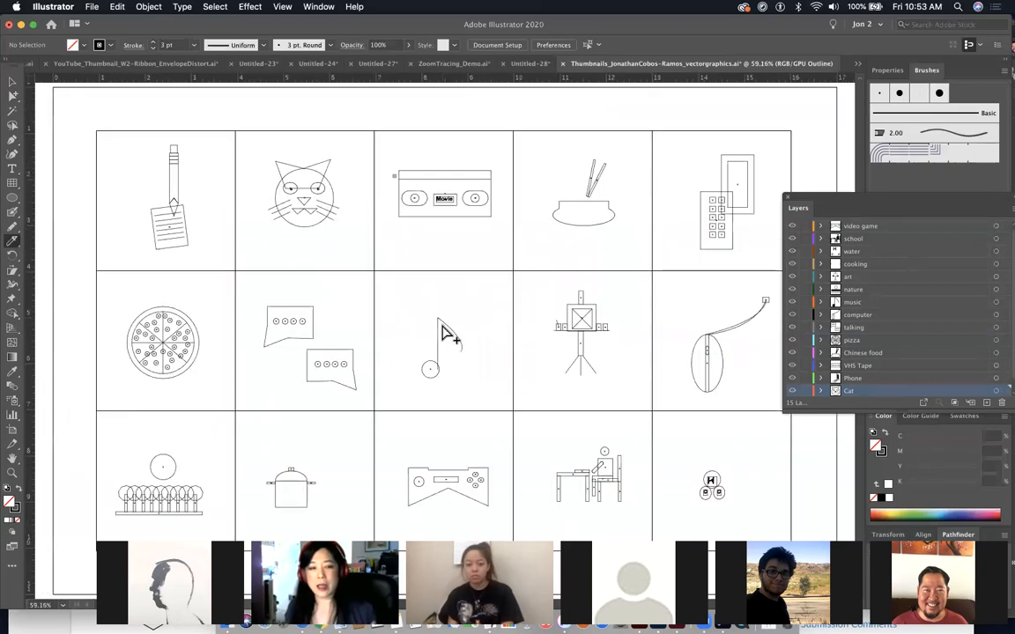
drag(111, 414, 214, 454)
scroll(360, 299, down, 5)
scroll(363, 304, left, 4)
key(super+y)
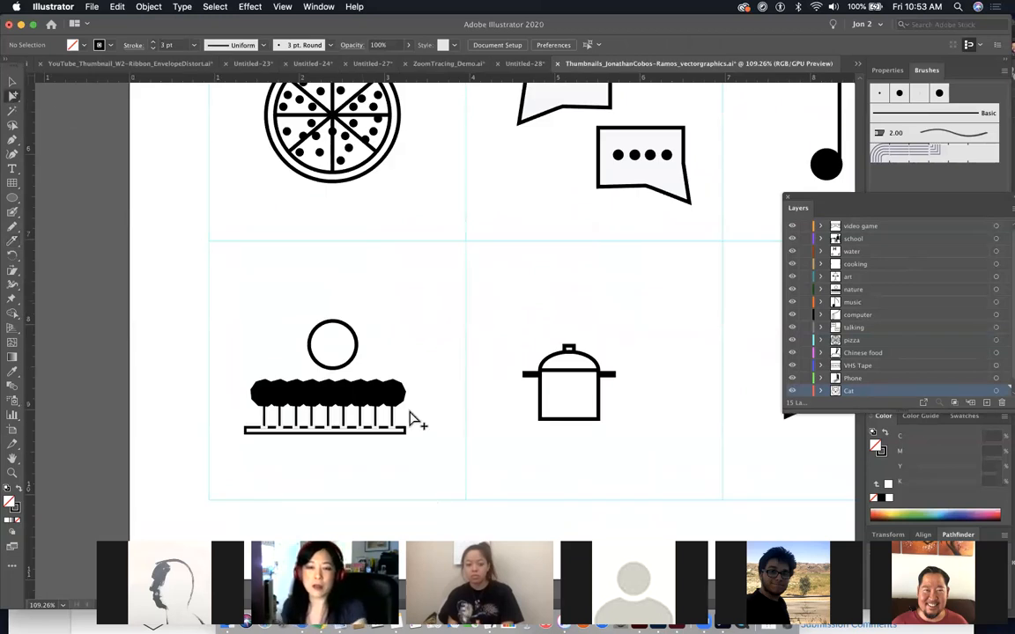
drag(519, 433, 356, 405)
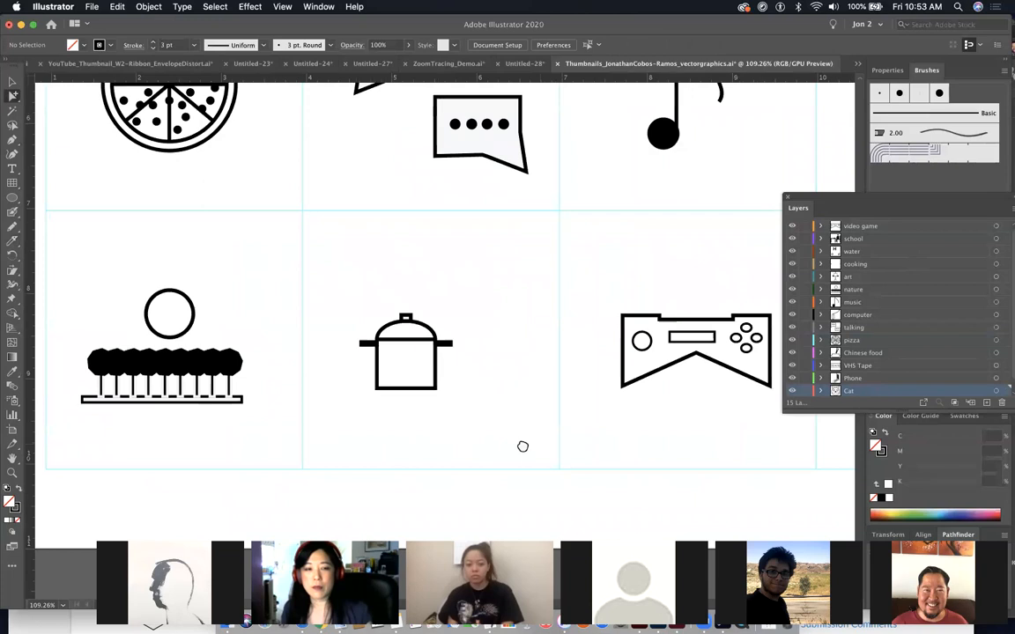
key(super+1)
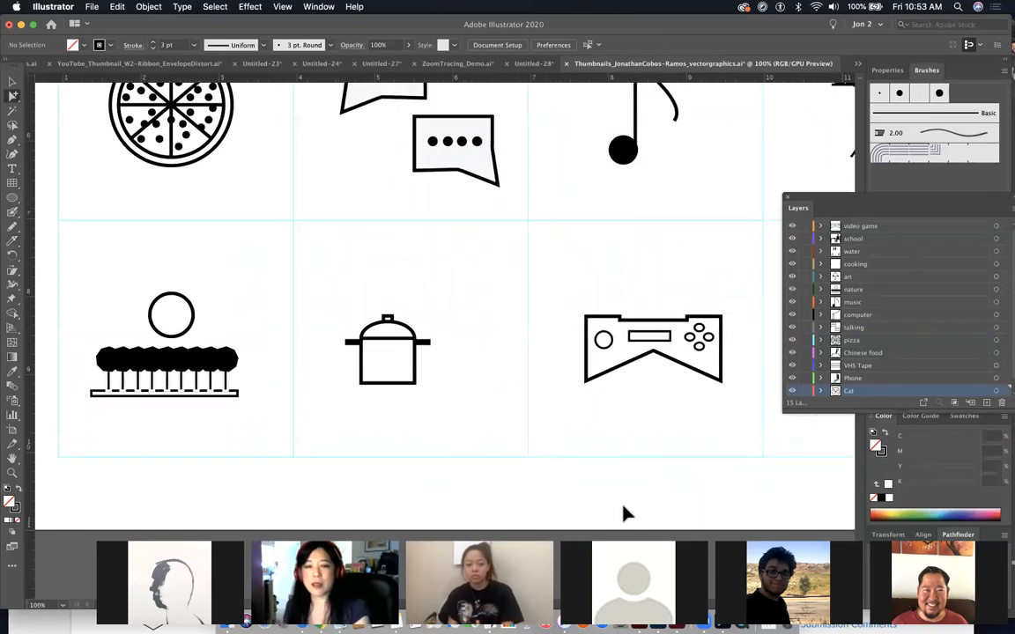
key(super+minus)
drag(645, 473, 562, 503)
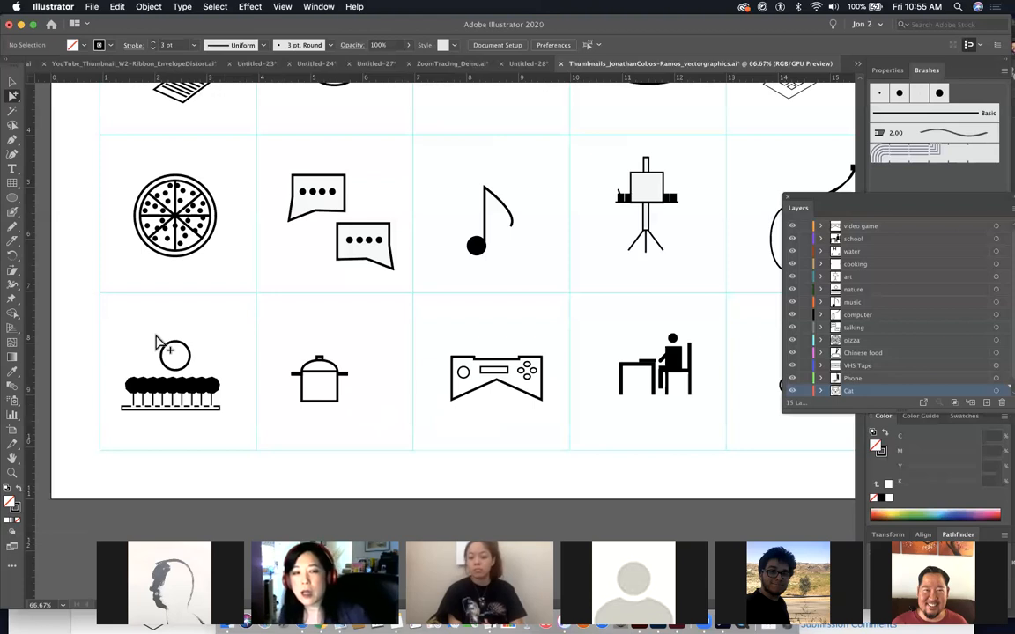
- Try deleting the ground bar and the right half of the tree row in the nature symbol, and undo it
drag(120, 333, 306, 419)
drag(254, 374, 301, 372)
click(314, 469)
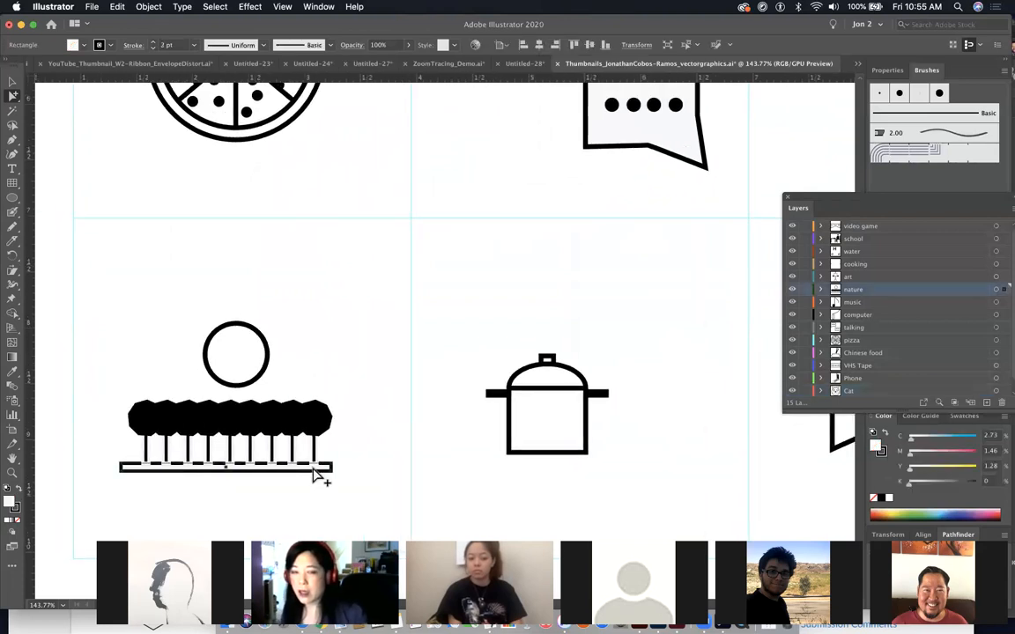
drag(355, 494, 243, 418)
key(Delete)
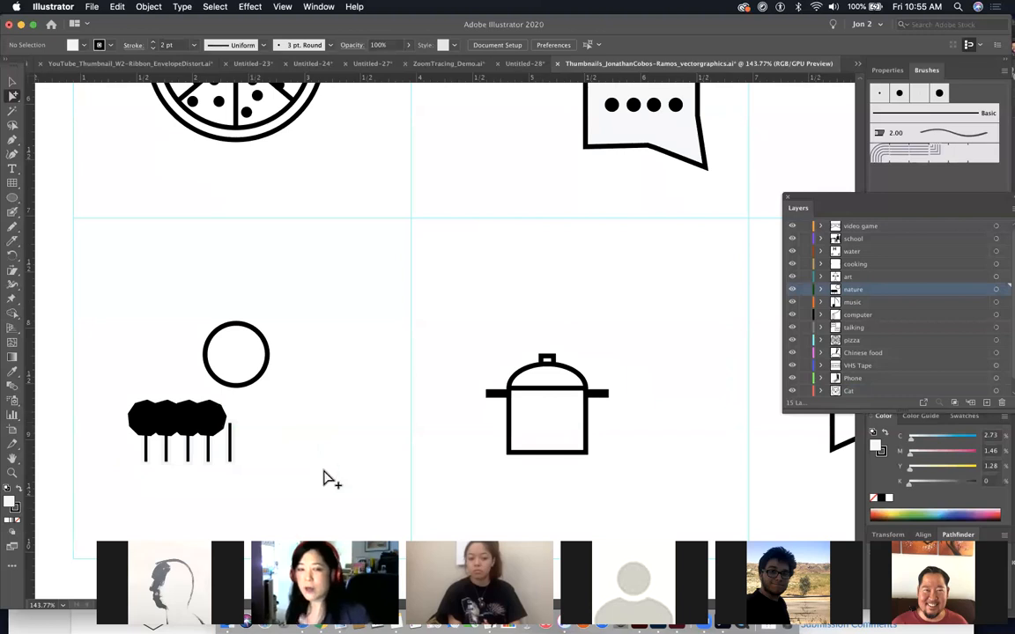
key(ctrl+z)
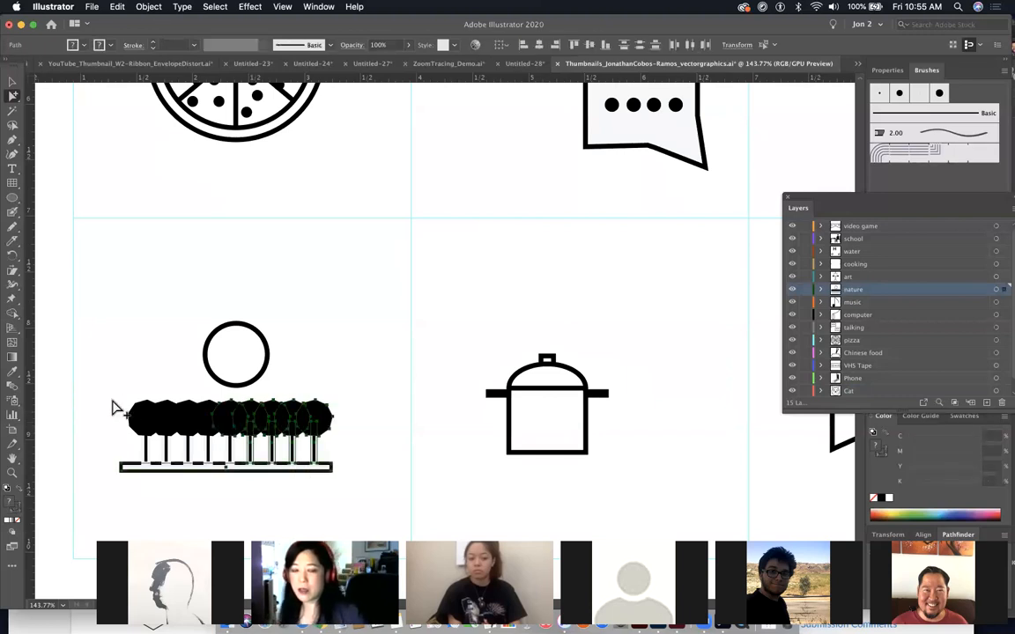
- Move the sun circle up and to the left so it sits off-centre, farther above the row of trees
key(ctrl+minus)
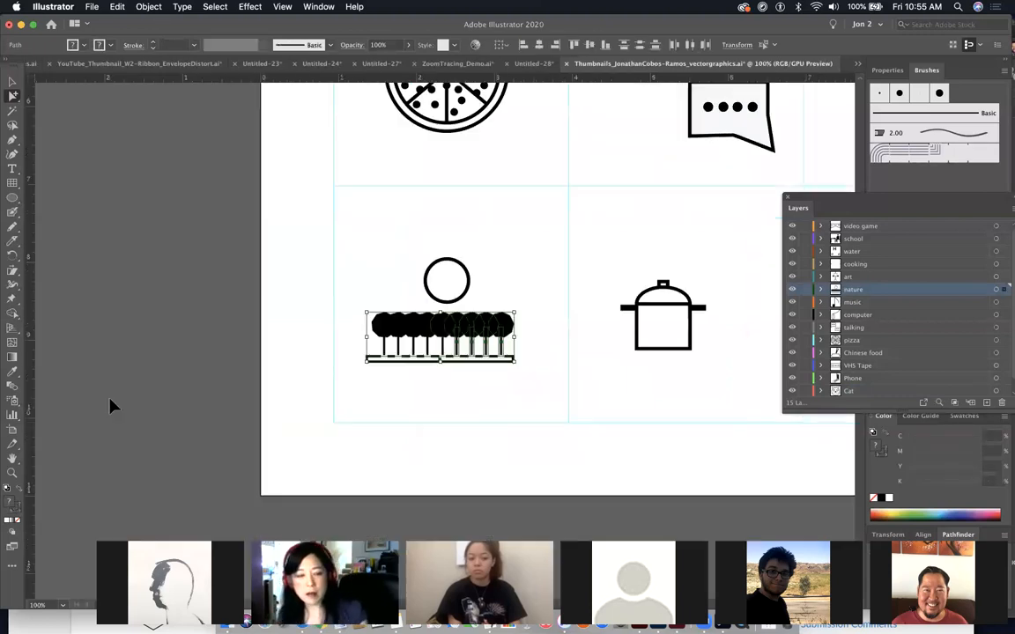
click(437, 295)
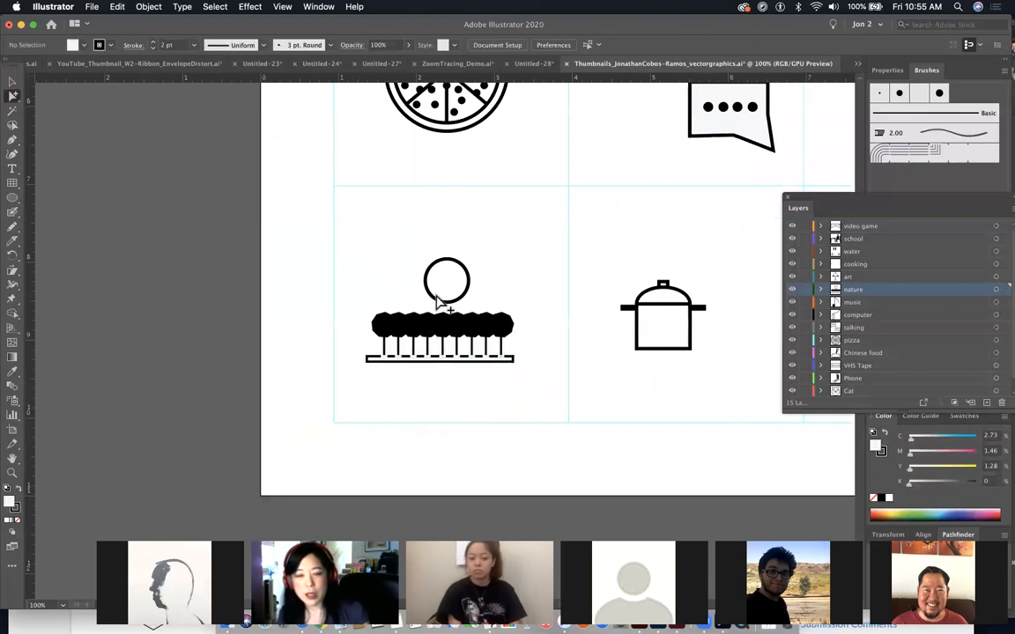
drag(435, 289, 405, 260)
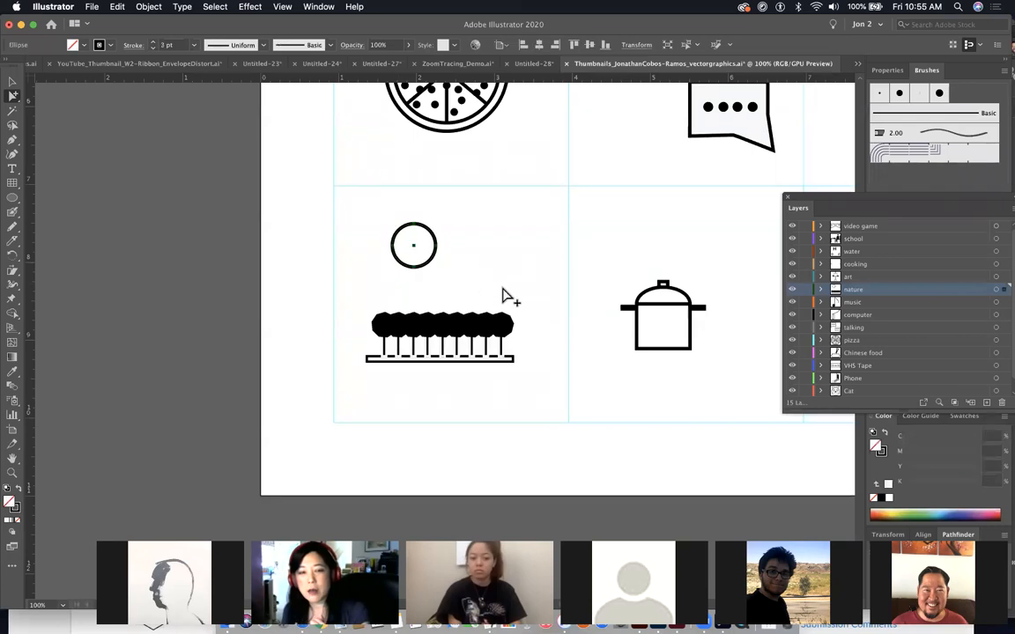
- Examine the school symbol of the figure seated at a desk up close, and return to 50% zoom
scroll(564, 272, right, 10)
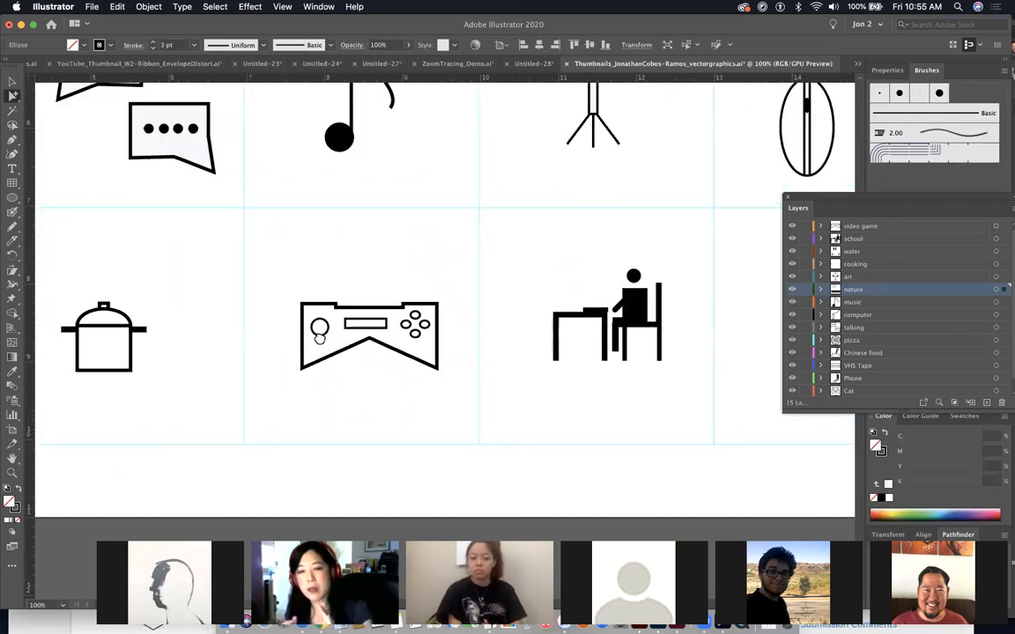
key(z)
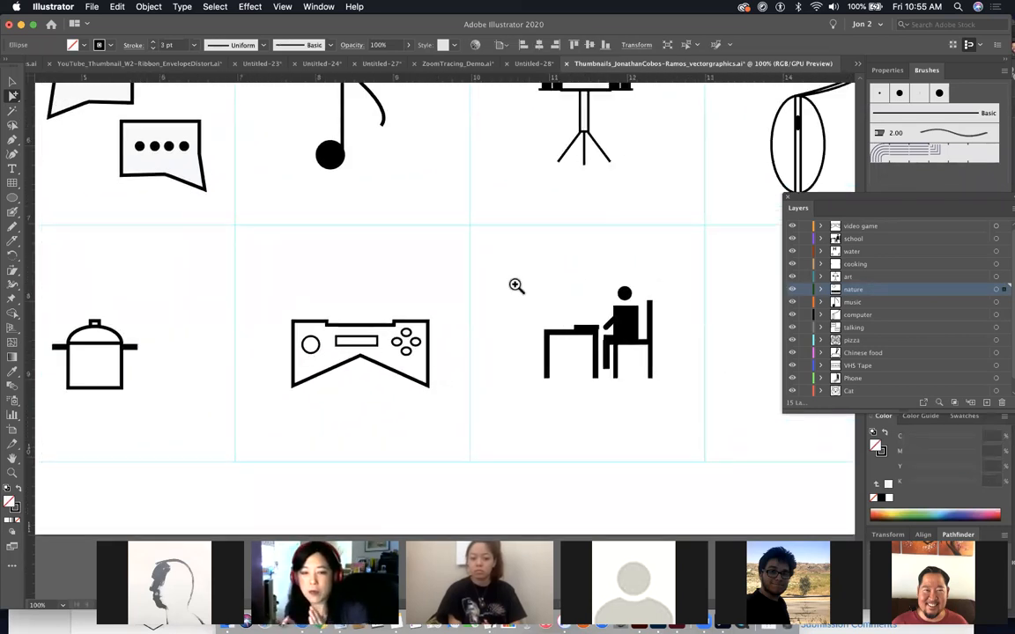
click(517, 286)
drag(579, 338, 627, 388)
drag(562, 385, 392, 335)
drag(441, 306, 528, 373)
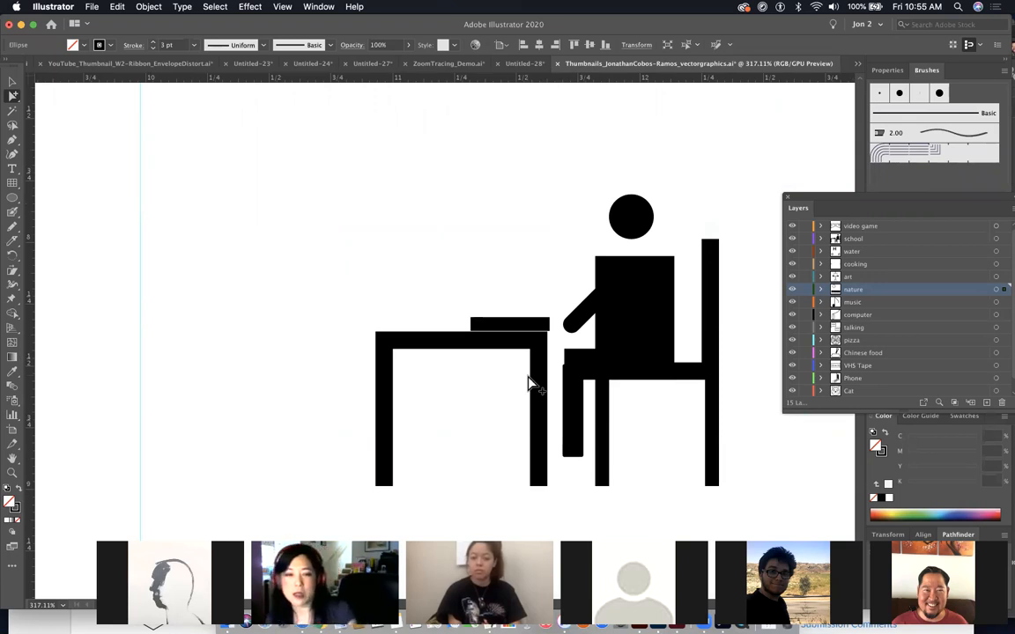
key(super+minus)
key(super+minus)
key(super+minus)
key(super+minus)
key(super+minus)
key(super+minus)
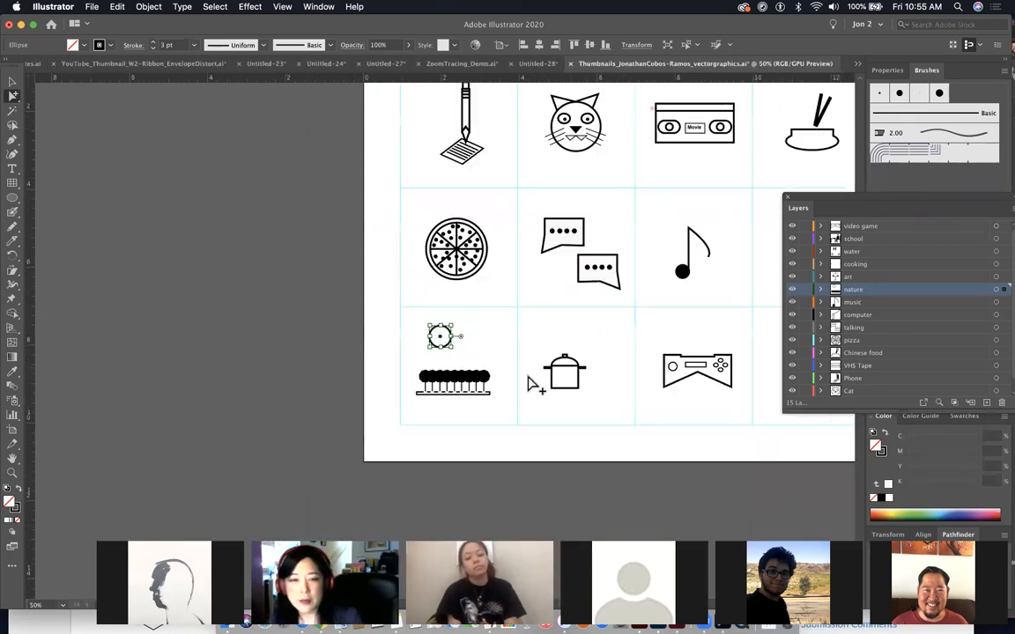
- Delete both jars on the right side of the art symbol's easel tray and the inner jar on its left side
drag(539, 276, 408, 335)
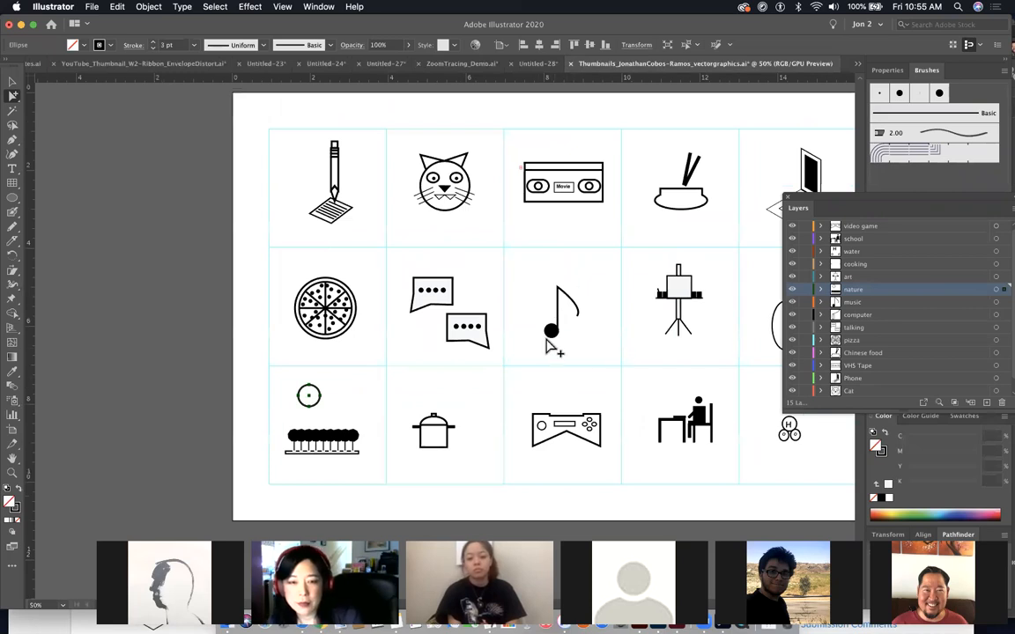
drag(617, 385, 536, 350)
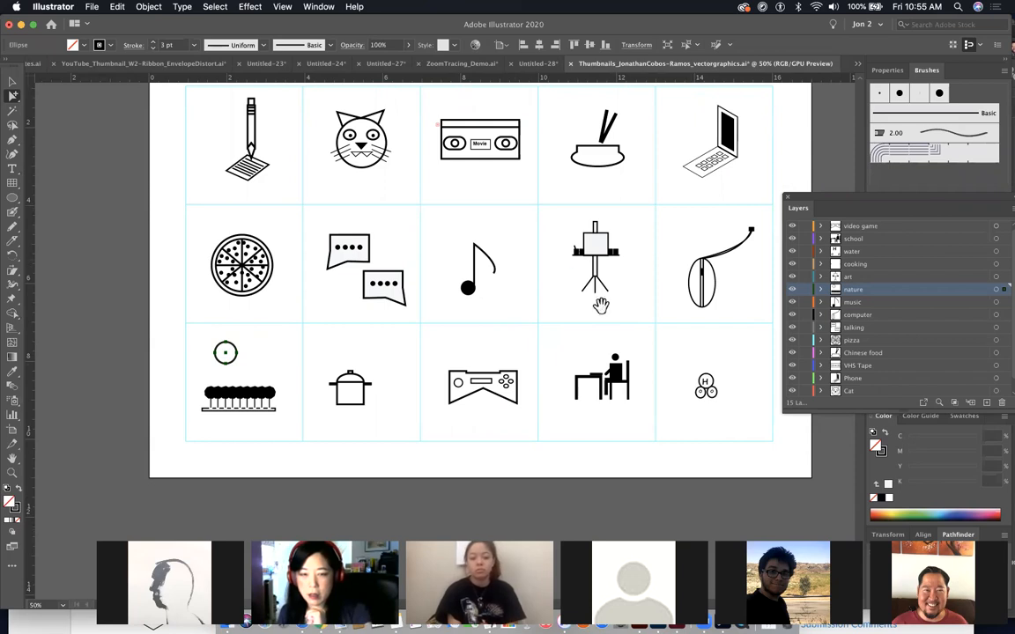
drag(573, 233, 765, 418)
drag(544, 404, 446, 379)
click(421, 251)
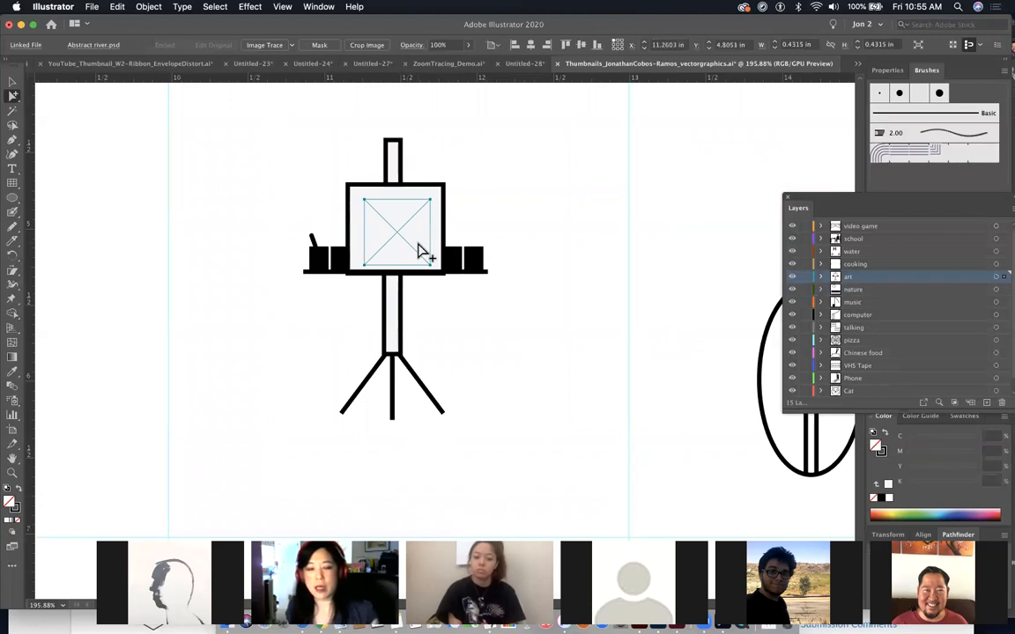
click(420, 251)
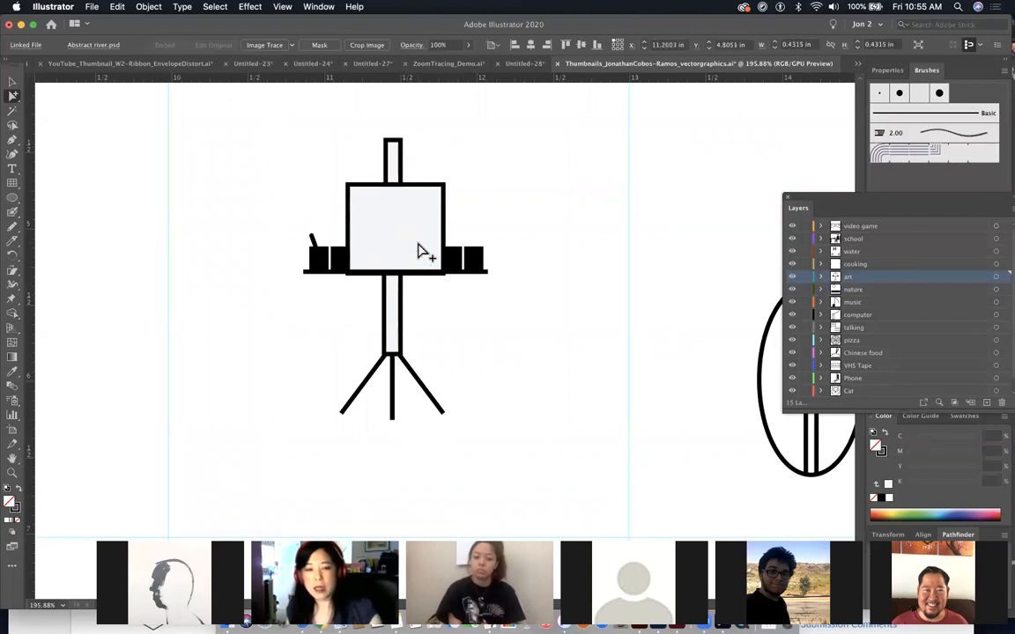
click(473, 262)
key(Delete)
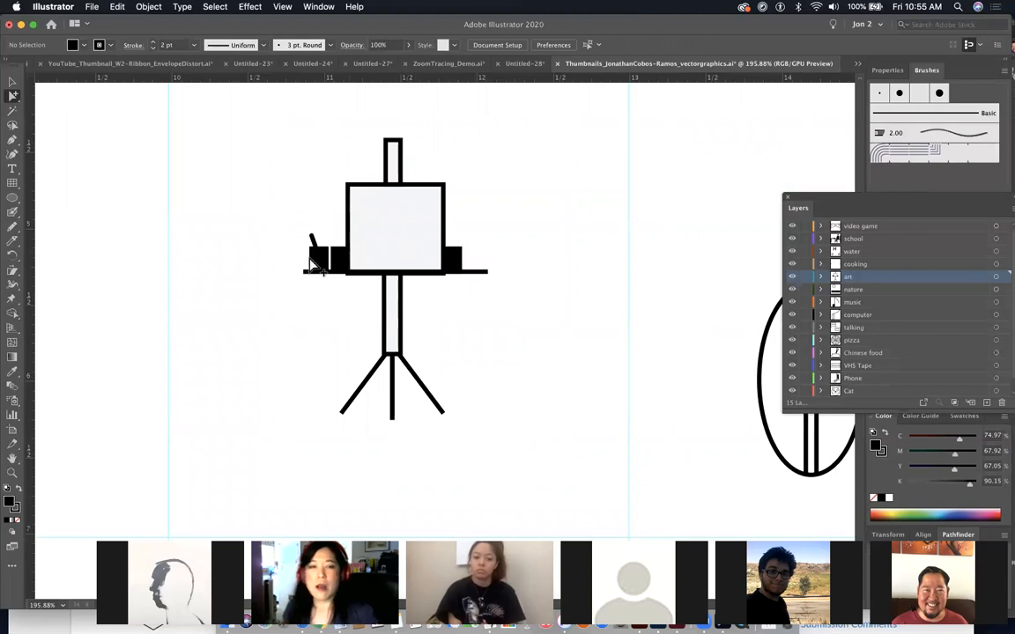
key(Delete)
click(458, 258)
key(Delete)
- Move the remaining jar and its brush to the right so they sit next to the easel's canvas
drag(284, 222, 335, 272)
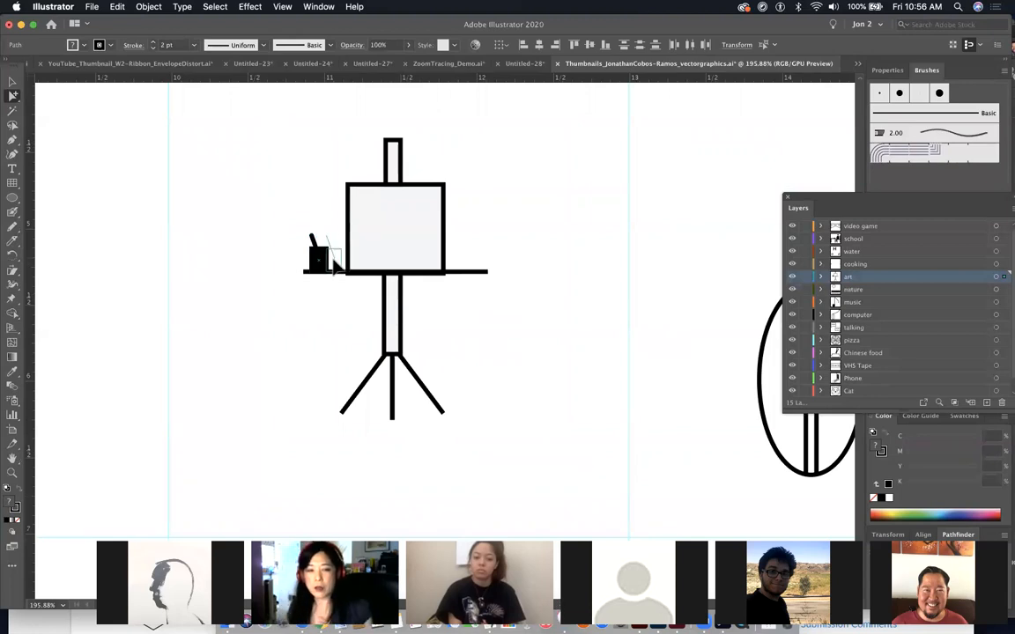
drag(333, 262, 334, 263)
click(467, 218)
- Shift the easel's tray line slightly down so it lines up with the lower edge of the canvas
click(401, 172)
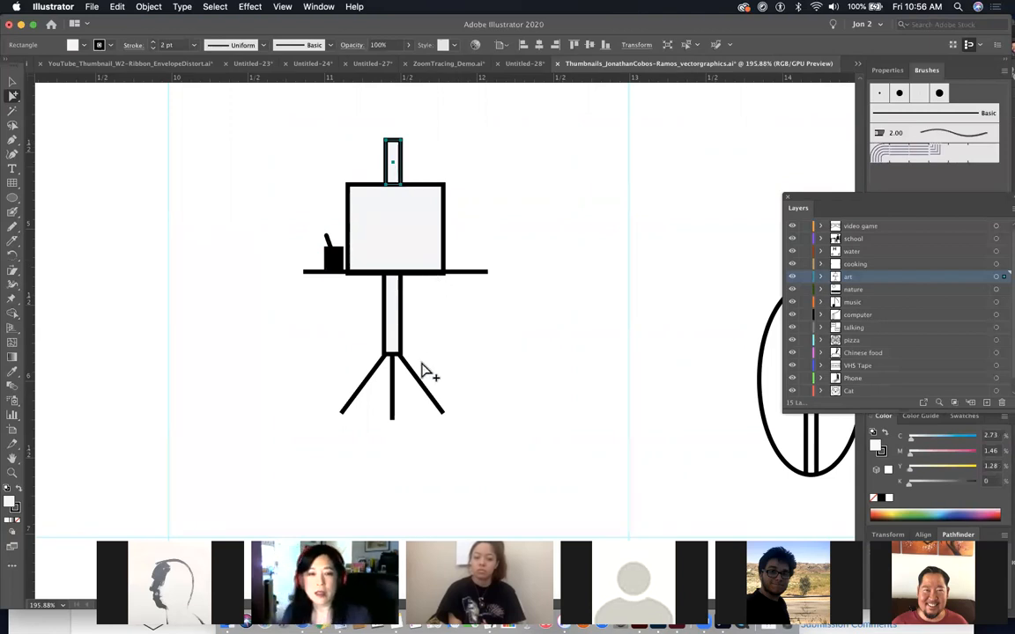
click(465, 273)
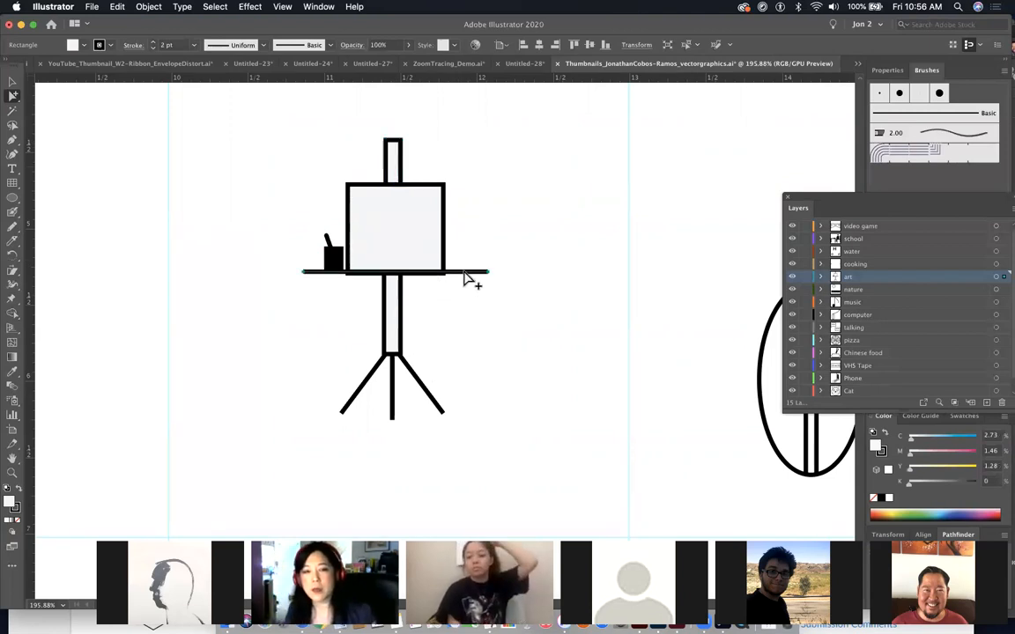
key(Down)
key(Down)
key(Down)
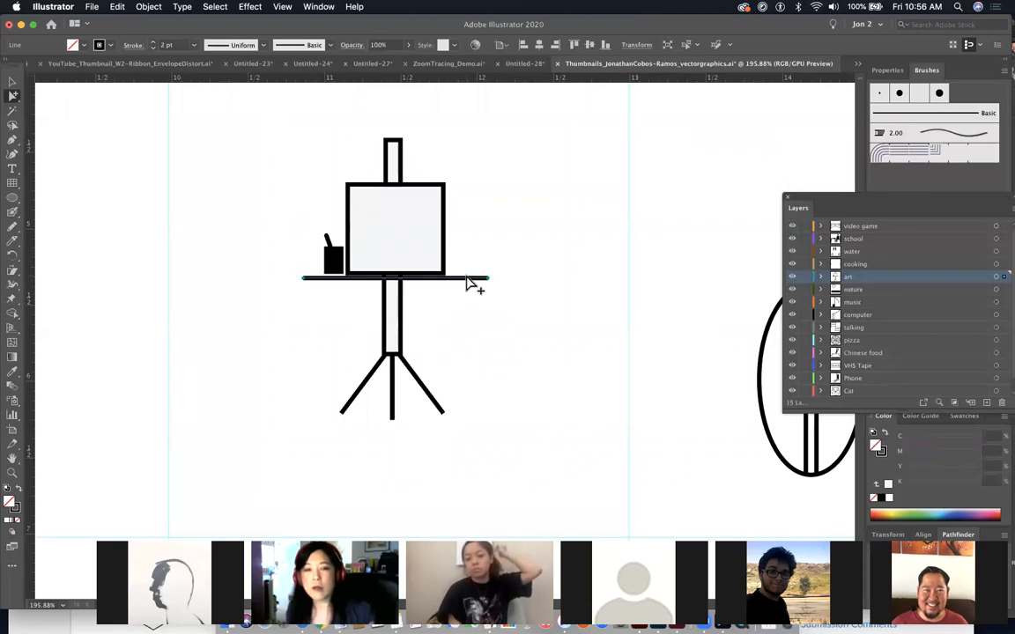
key(Up)
key(Up)
key(Up)
key(Up)
key(Up)
key(Up)
drag(423, 267, 431, 281)
click(580, 423)
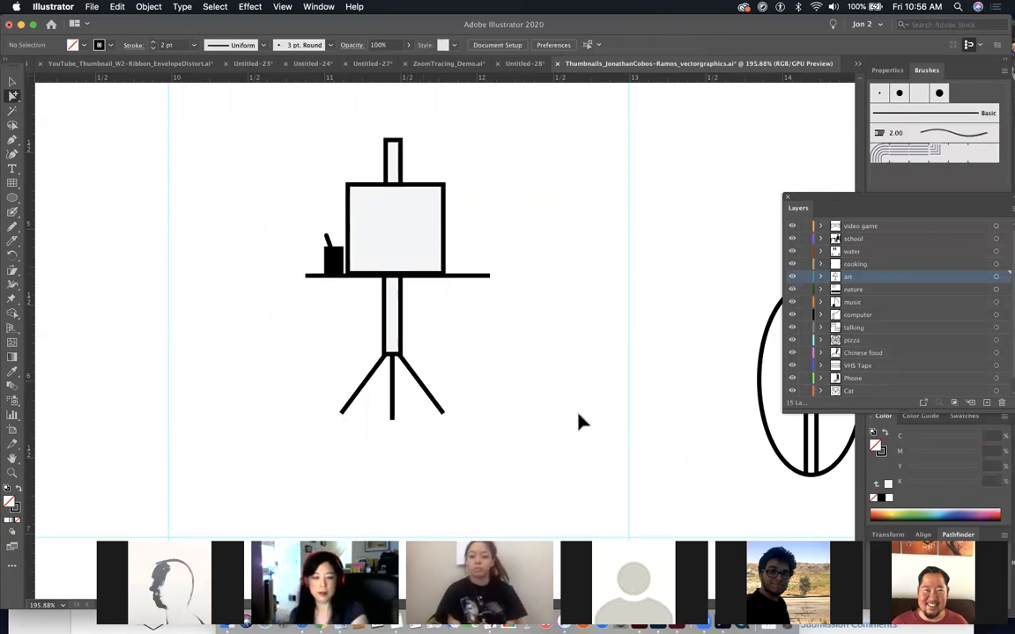
- Delete the word "Movie" from the label of the VHS tape symbol, leaving the label rectangle
key(super+minus)
key(super+minus)
key(super+minus)
key(super+minus)
drag(543, 424, 830, 442)
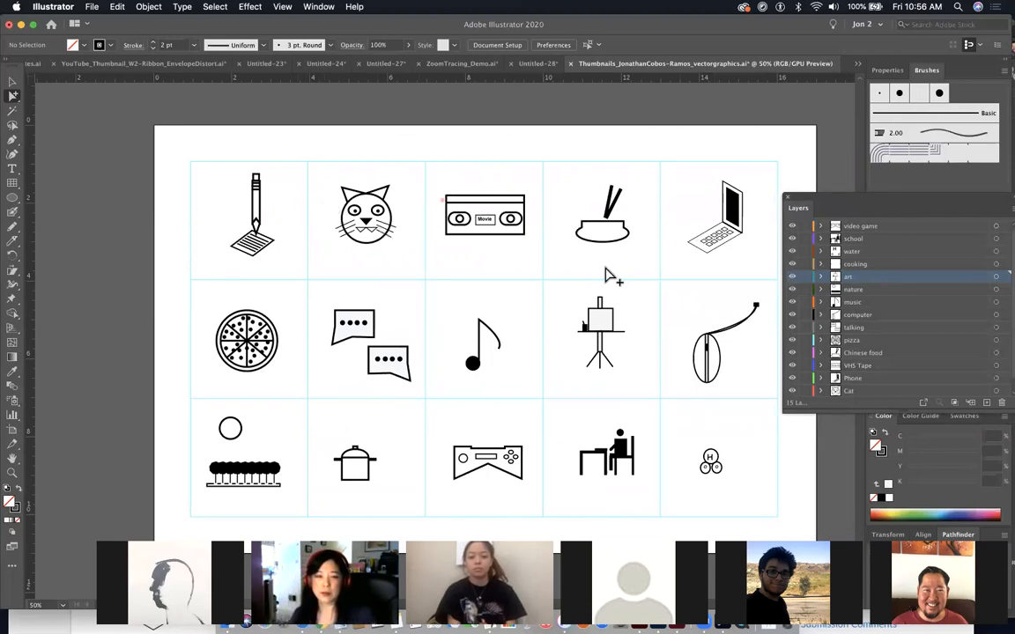
scroll(600, 278, right, 2)
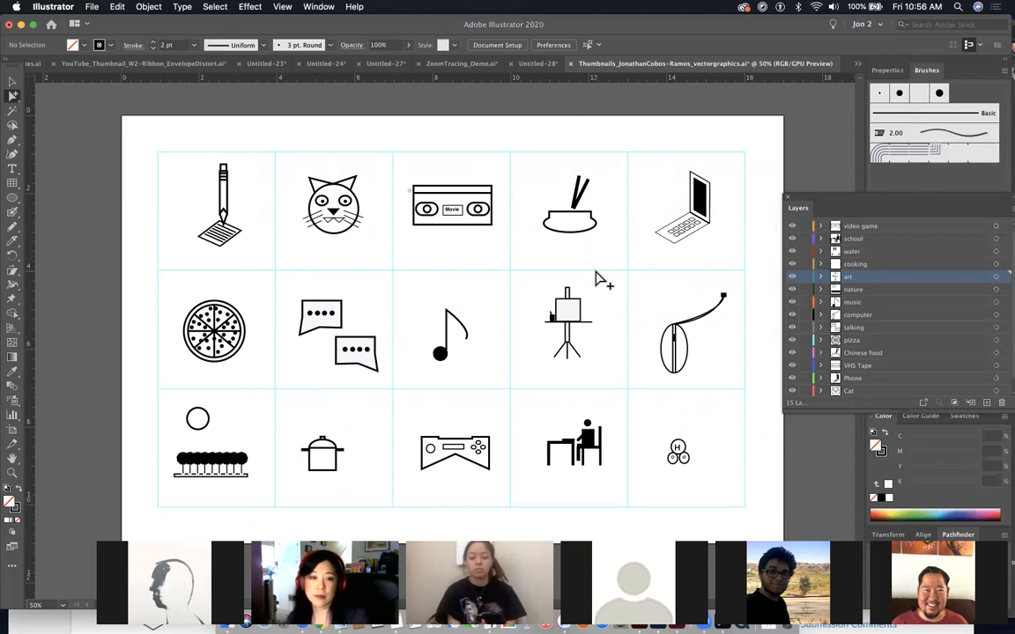
drag(410, 170, 582, 305)
click(540, 288)
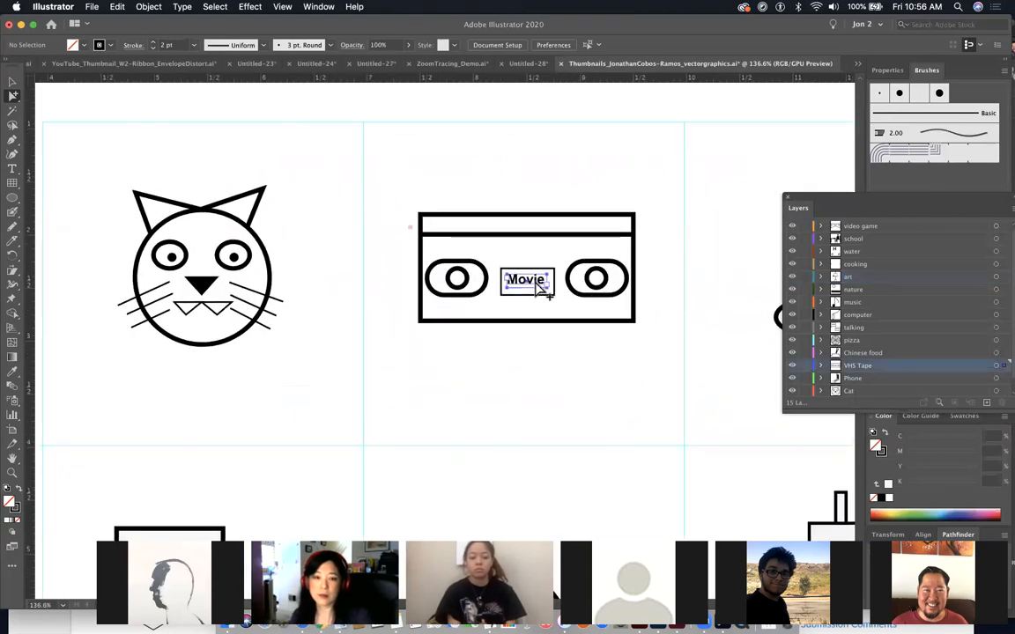
key(Delete)
scroll(430, 179, down, 3)
scroll(429, 179, right, 2)
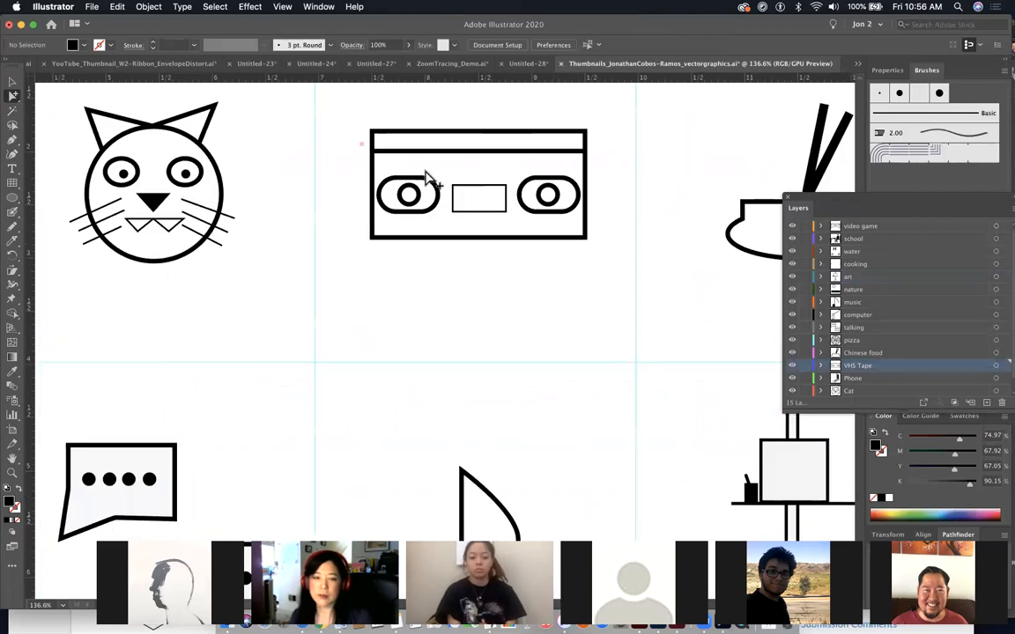
- Review the whole symbol grid at 66.67% zoom, from the pencil row down to the school and water symbols
key(super+minus)
key(super+minus)
drag(465, 269, 471, 238)
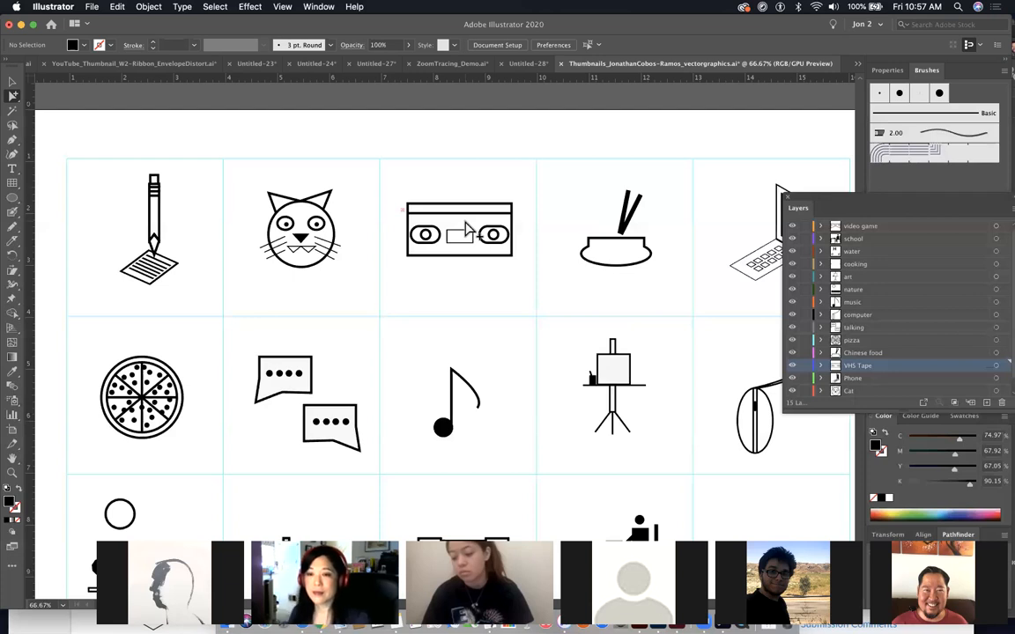
scroll(469, 227, down, 3)
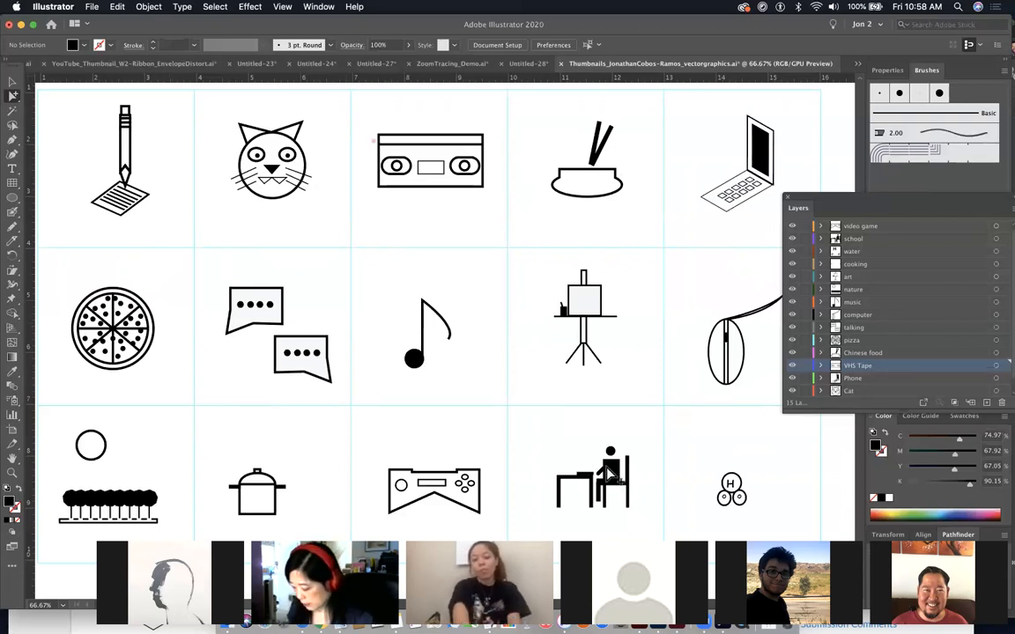
scroll(608, 474, down, 2)
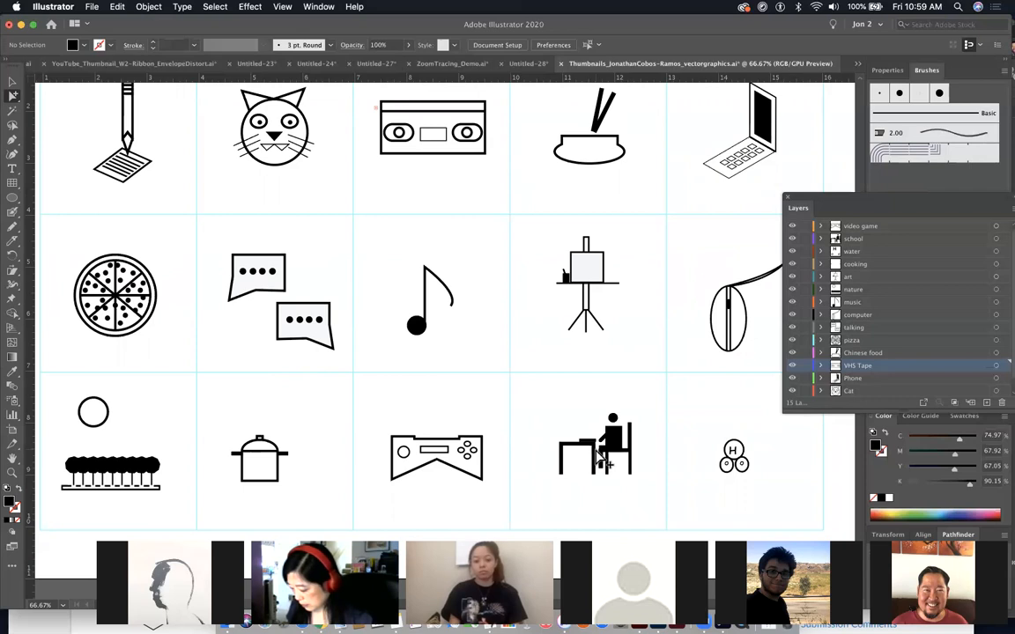
scroll(597, 453, up, 2)
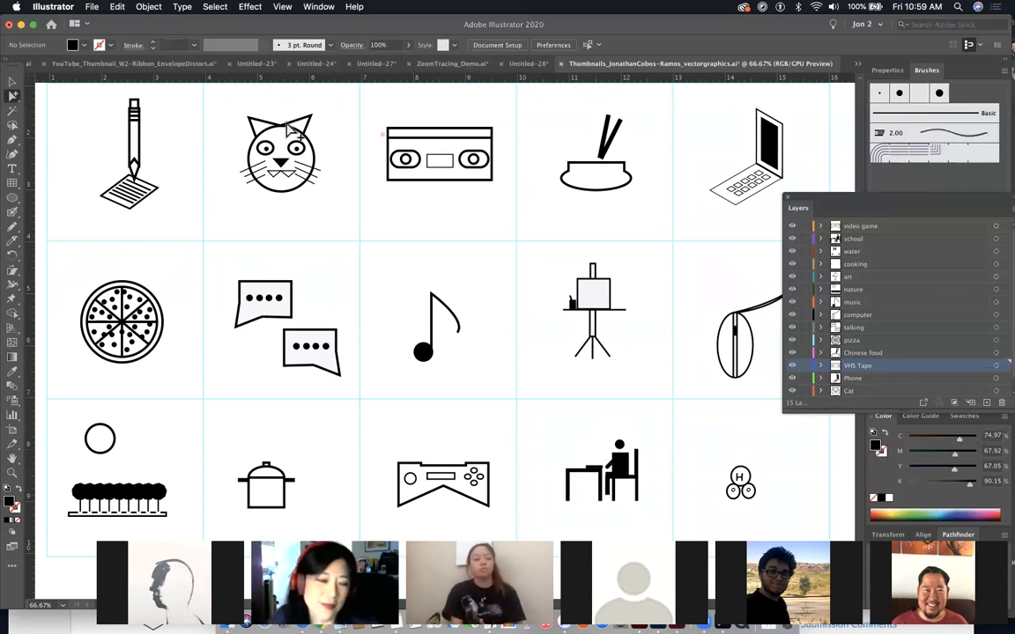
- Switch to Safari and check the Group 1 members on the Critique - Project 1 groups page
click(227, 625)
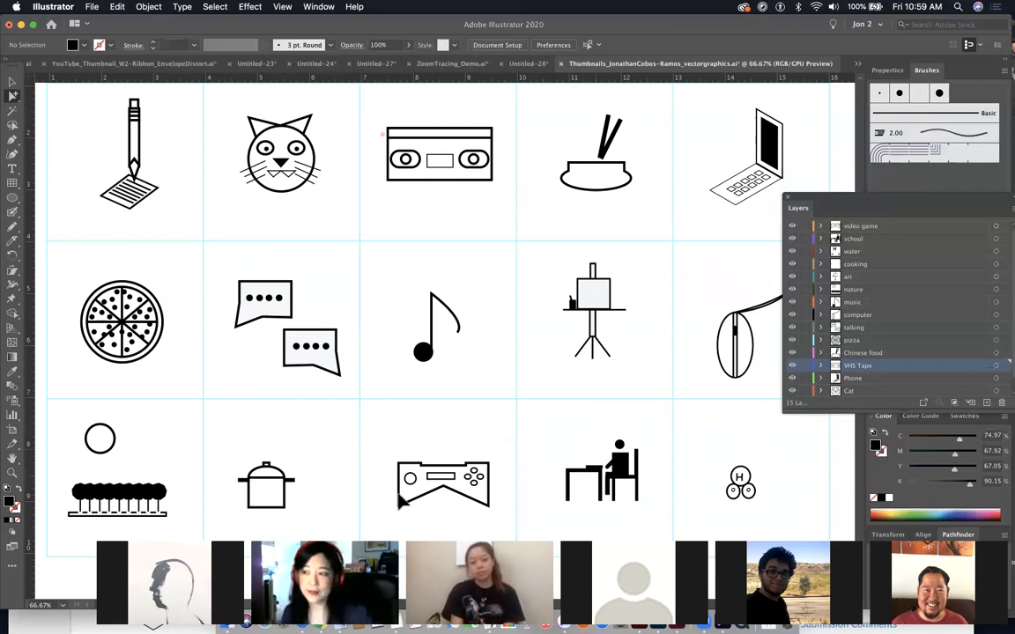
click(297, 62)
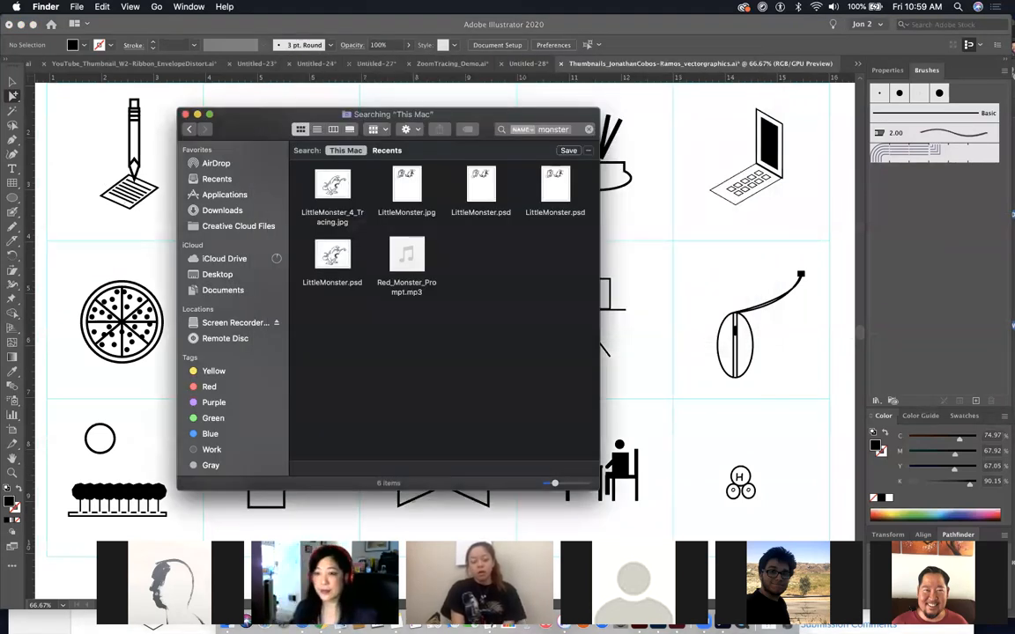
drag(88, 563, 77, 495)
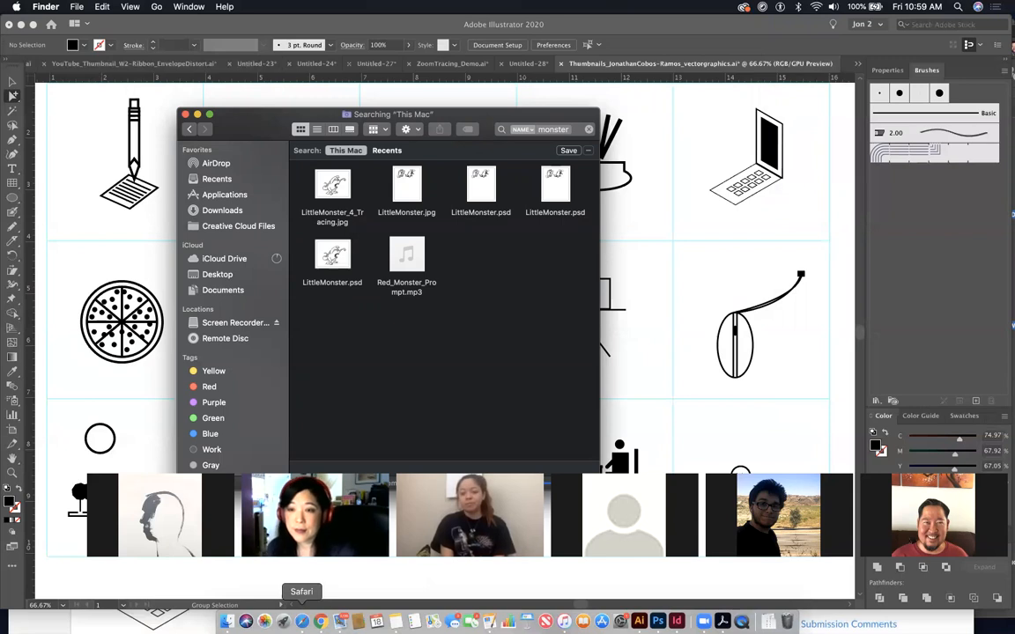
click(301, 622)
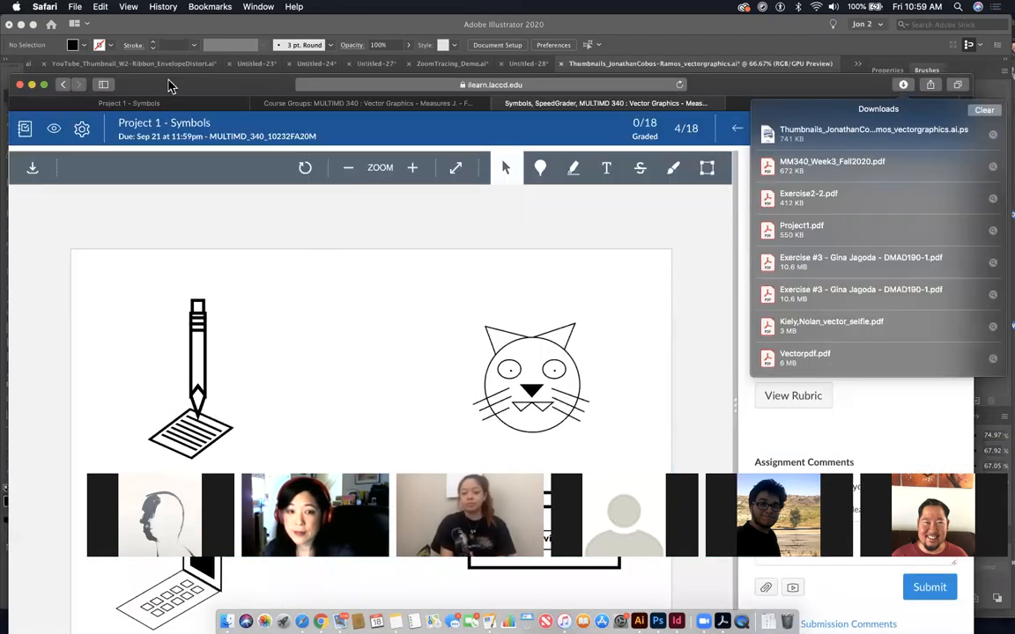
click(356, 102)
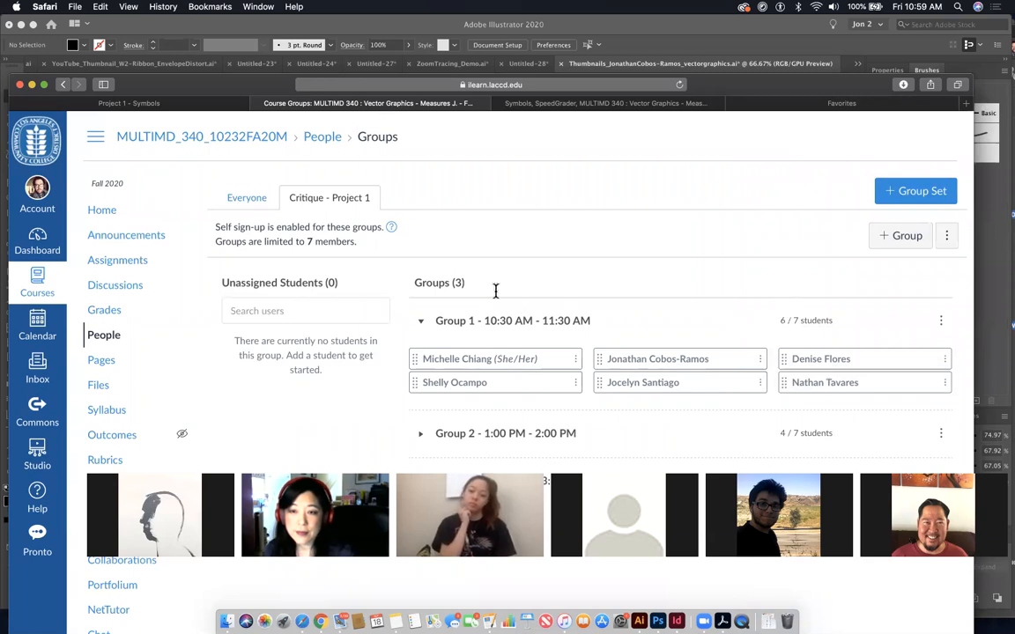
- Open the next Group 1 student's Project 1 submission in SpeedGrader and preview the submitted JPG and AI files
click(555, 104)
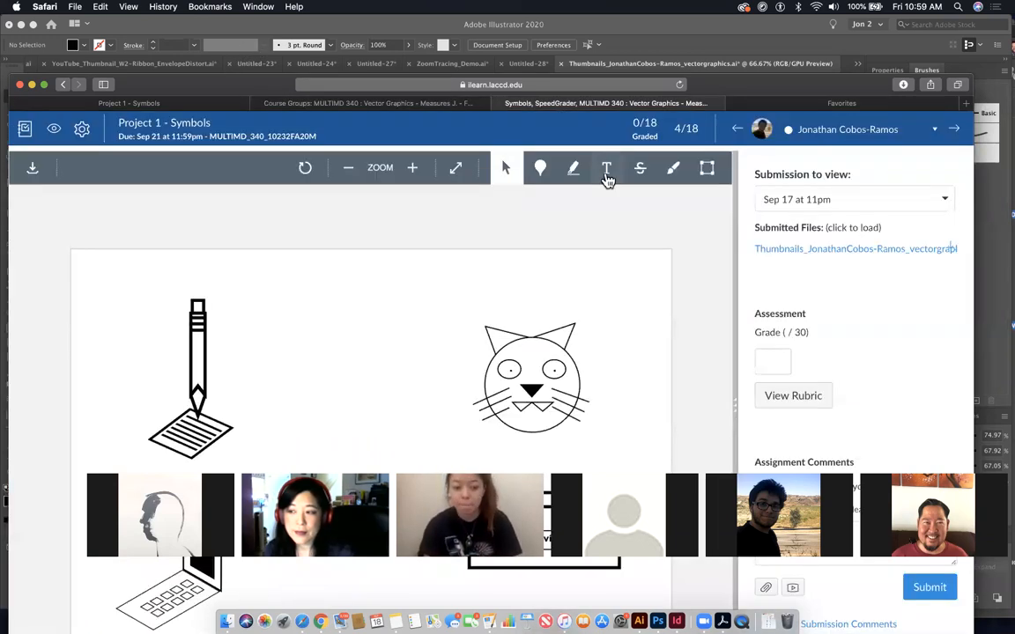
click(935, 131)
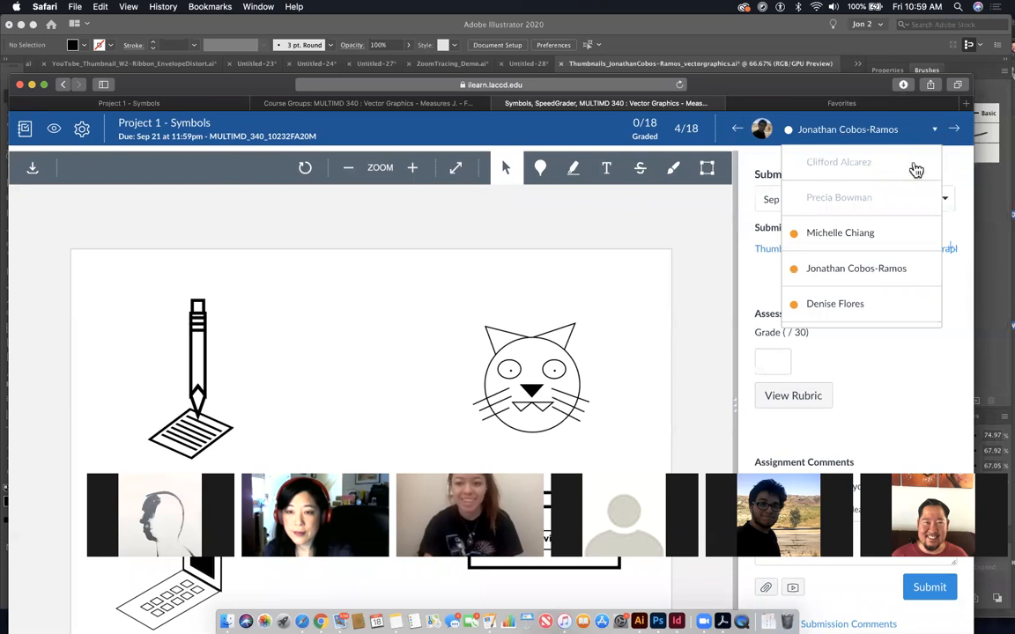
click(857, 301)
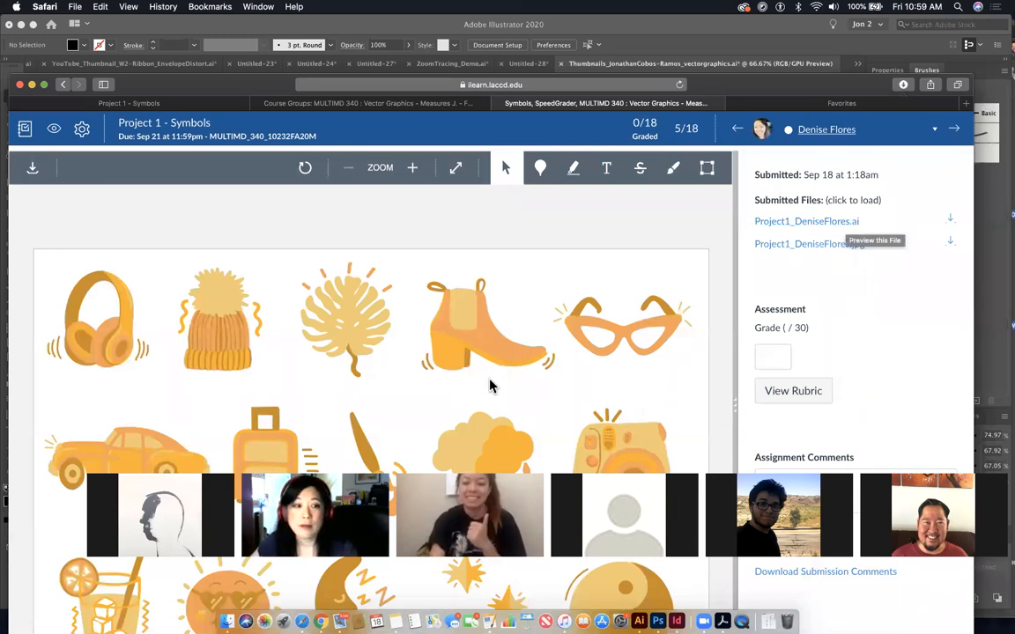
click(827, 244)
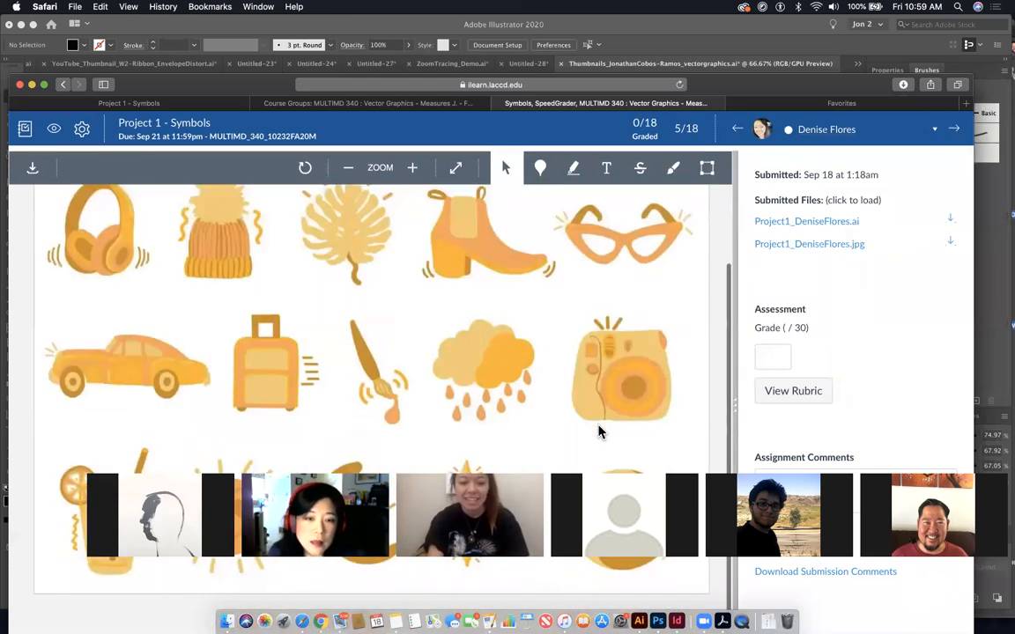
click(811, 224)
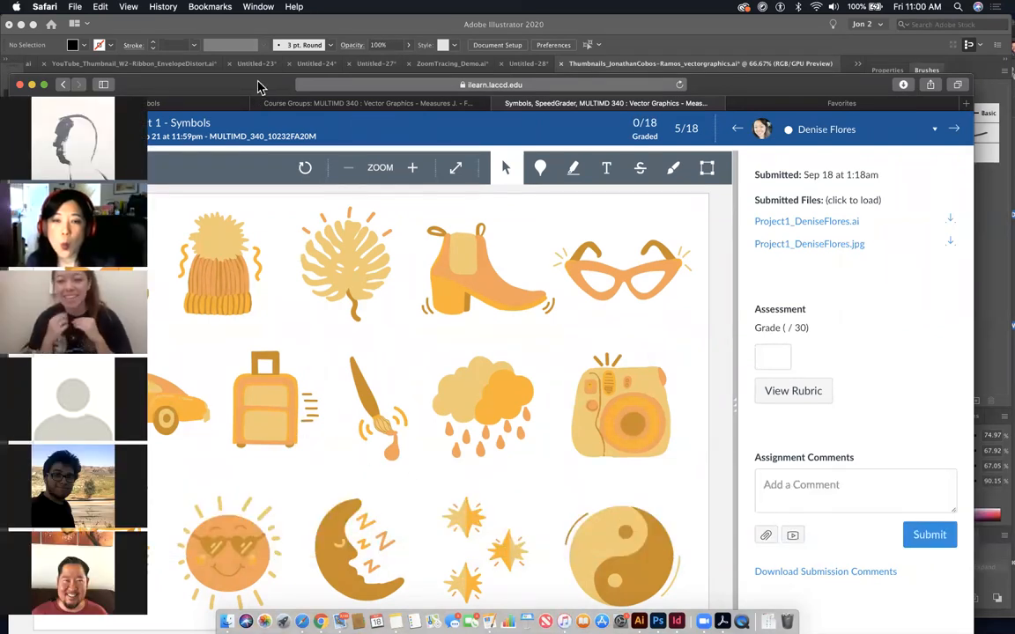
drag(257, 87, 349, 87)
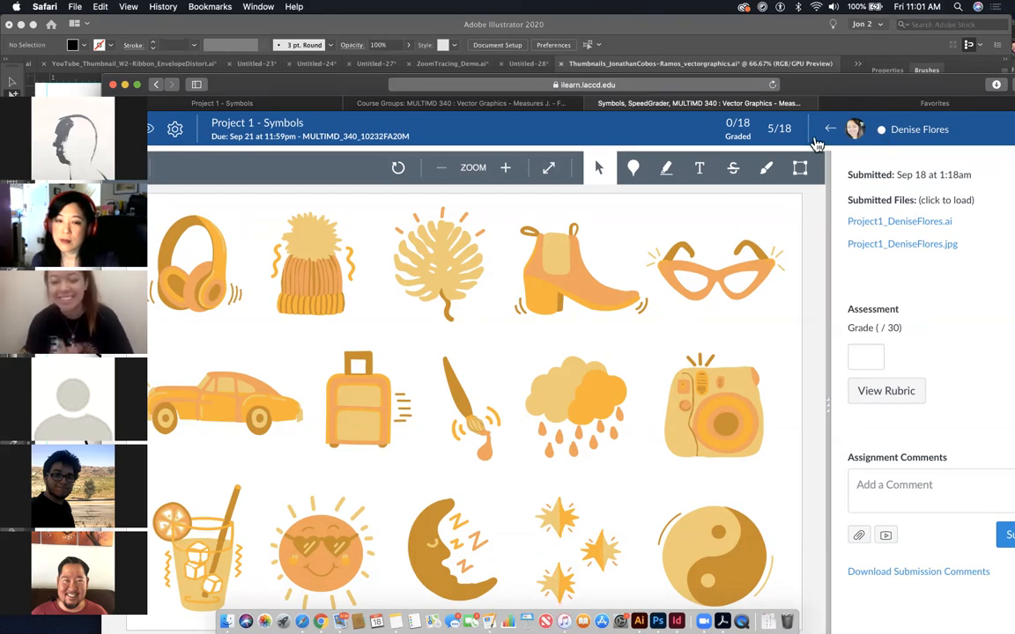
- Switch to Illustrator and paint a short filled shape below the cat symbol with the Blob Brush tool
click(640, 621)
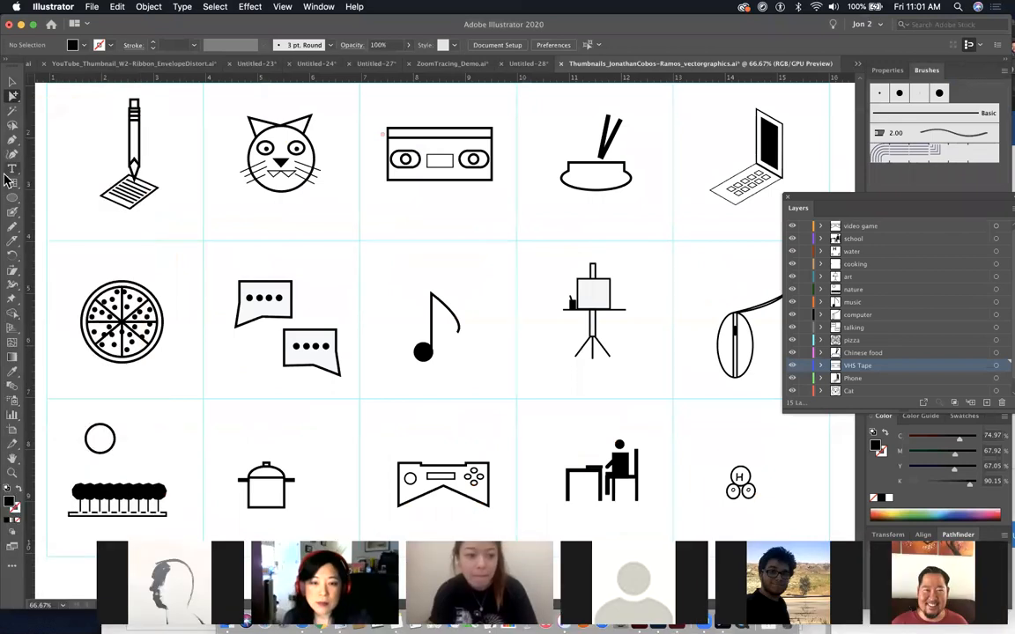
mouse_move(12, 212)
mouse_down()
mouse_move(75, 217)
mouse_move(76, 229)
mouse_up()
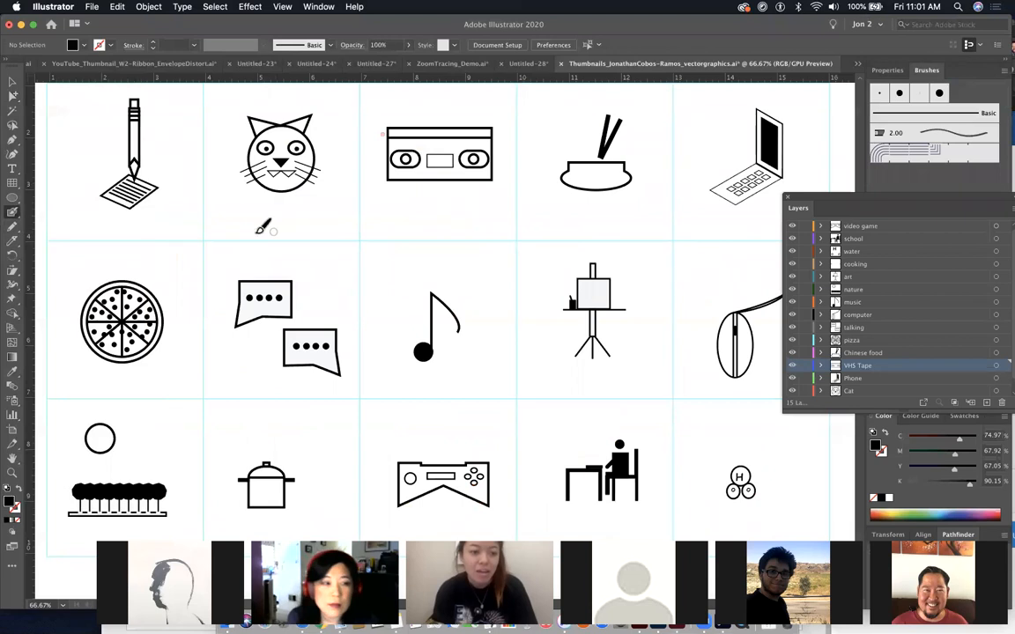
mouse_move(256, 226)
mouse_down()
mouse_move(281, 210)
mouse_move(269, 222)
mouse_up()
- Paint a curved diagonal stroke beside the blob with the Paintbrush tool, and compare both in Outline mode before returning to preview
mouse_move(12, 211)
mouse_down()
mouse_move(51, 220)
mouse_move(51, 232)
mouse_up()
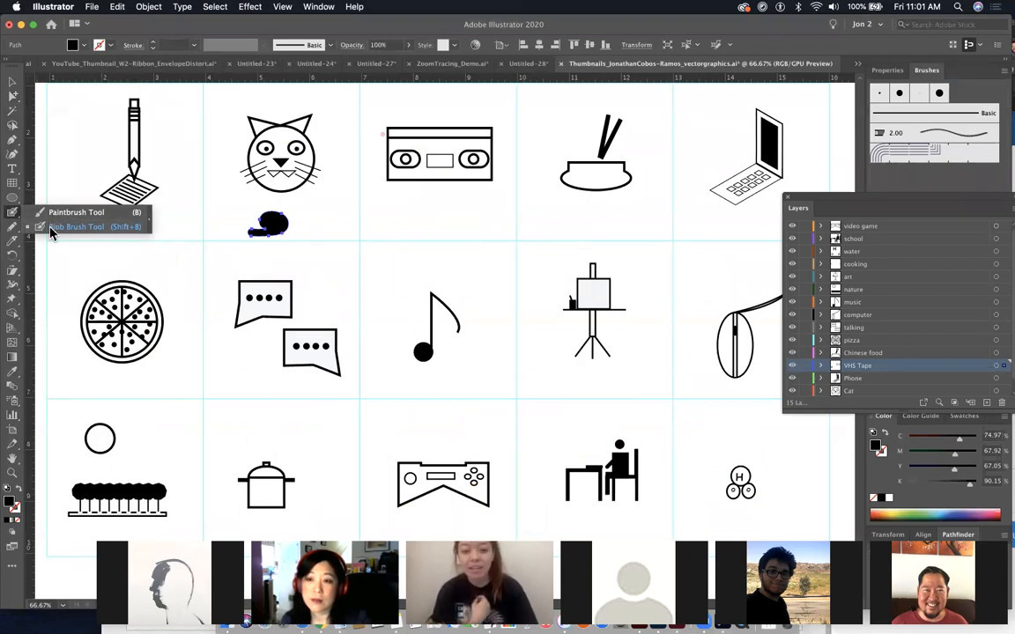
drag(50, 227, 51, 213)
drag(272, 216, 526, 446)
drag(258, 315, 22, 295)
drag(306, 206, 412, 314)
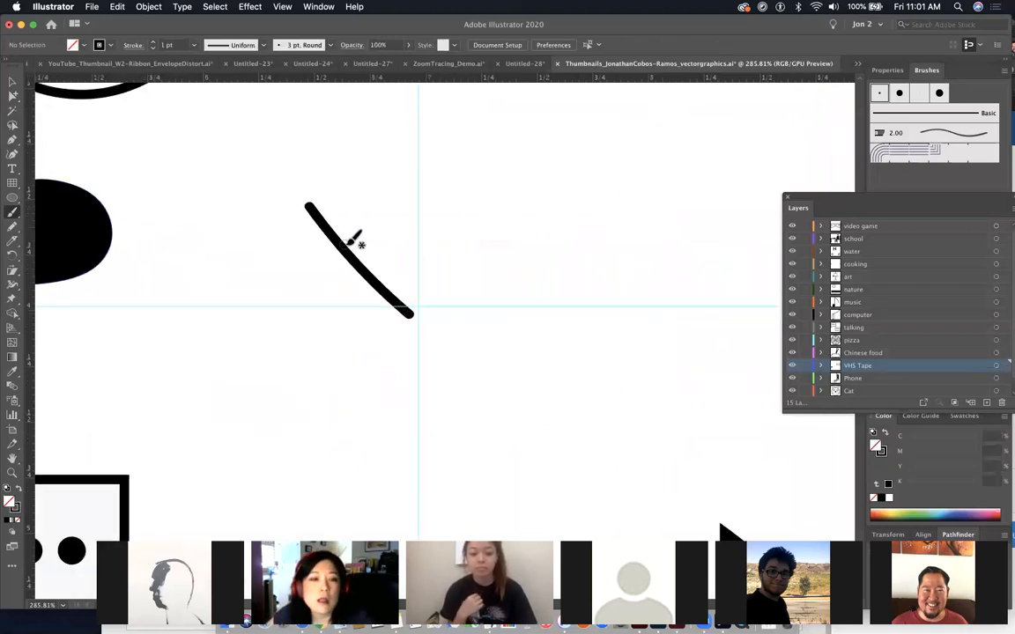
key(ctrl+y)
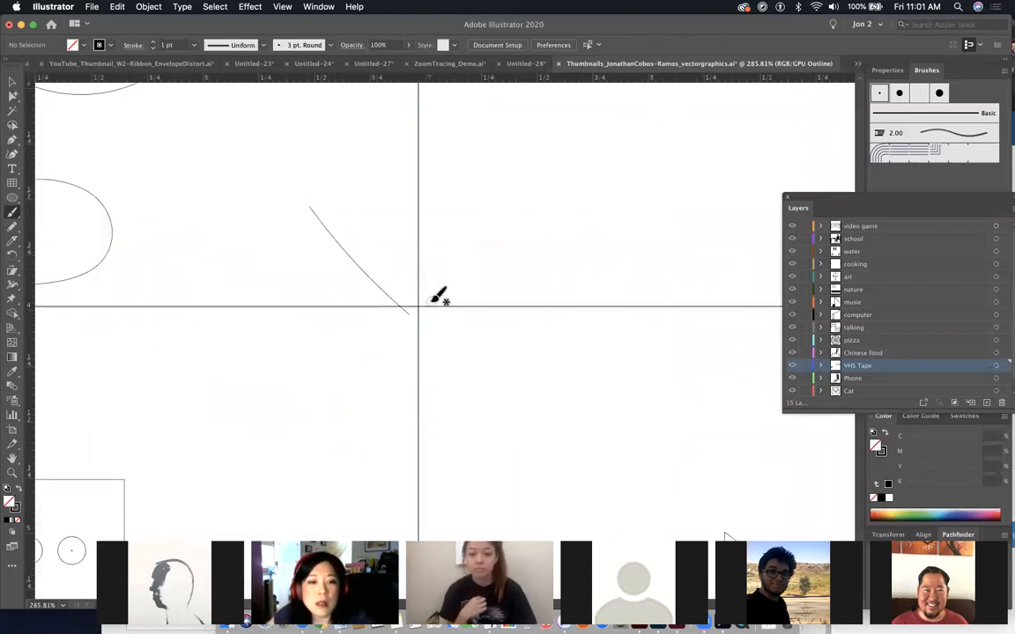
key(ctrl+y)
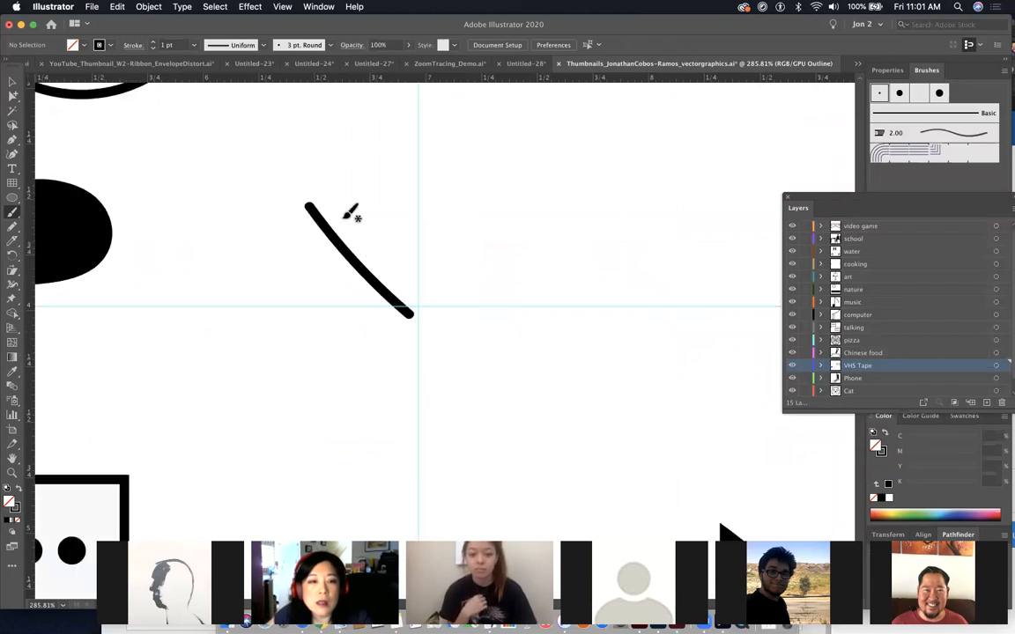
- Paint overlapping zigzag strokes over the diagonal line with the Paintbrush, inspect their paths in Outline mode, and delete all of them
mouse_move(370, 257)
mouse_down()
mouse_move(309, 172)
mouse_move(372, 243)
mouse_move(354, 198)
mouse_up()
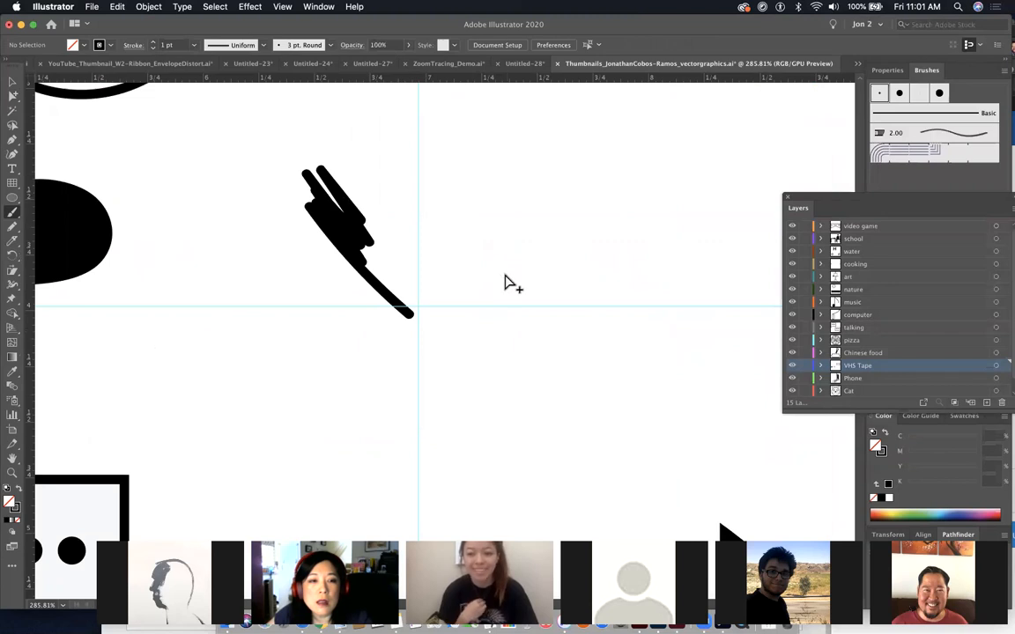
key(ctrl+y)
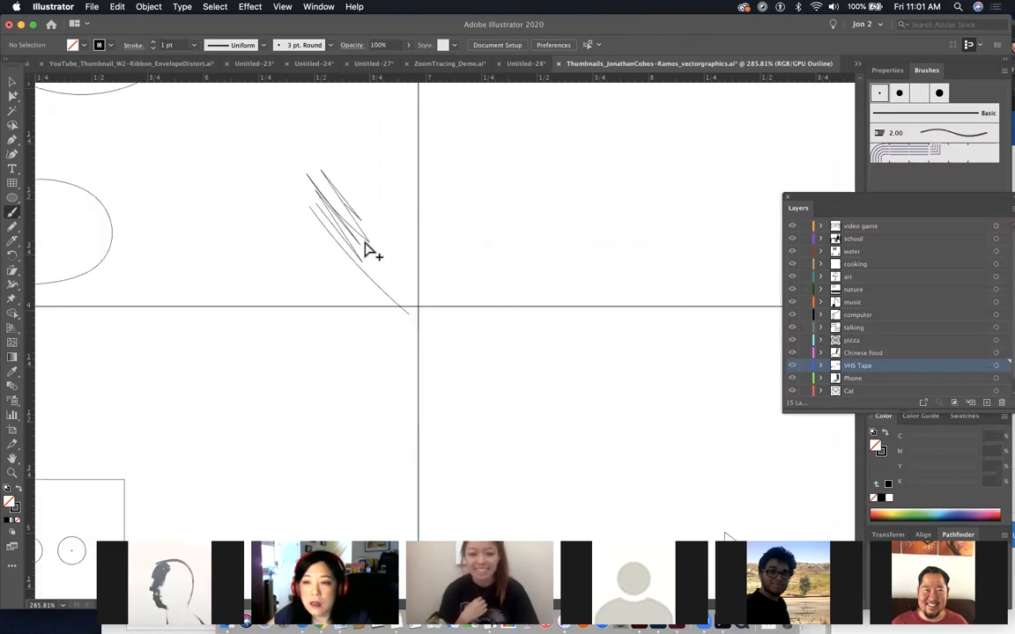
drag(284, 176, 367, 259)
key(Delete)
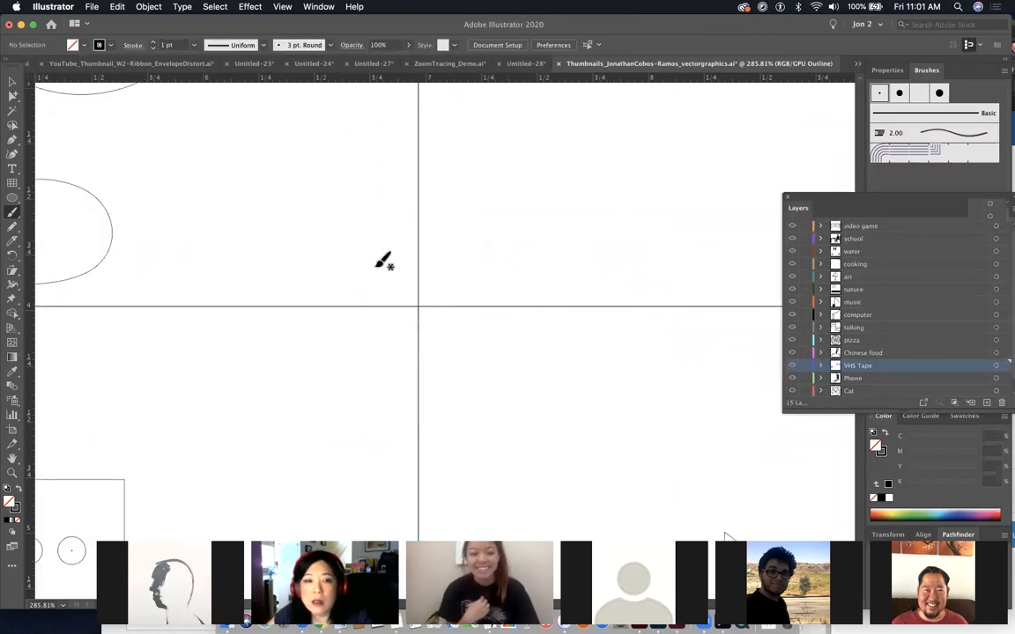
key(ctrl+y)
- Paint Paintbrush strokes along the black blob's right edge, check their separate paths in Outline mode, and undo the strokes
drag(274, 235, 595, 243)
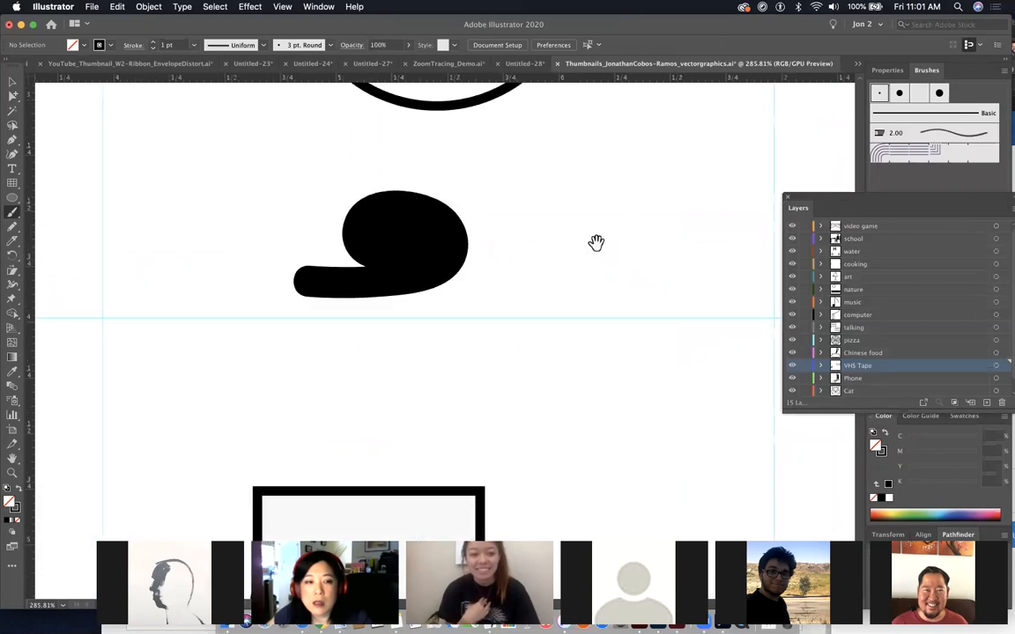
super+click(446, 270)
drag(476, 219, 474, 267)
key(super+shift+a)
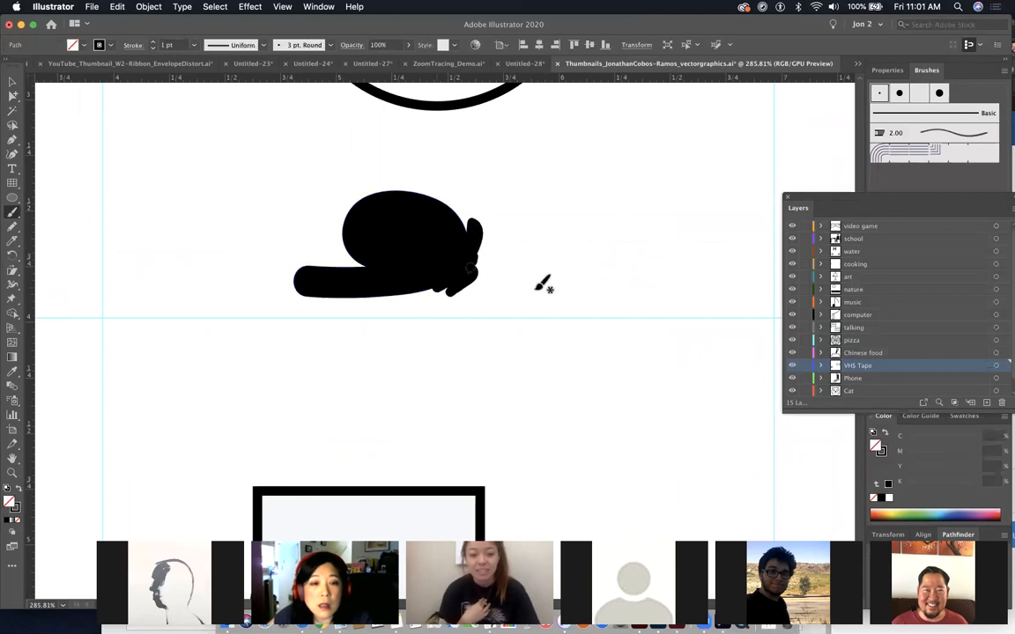
key(super+y)
key(super+z)
key(super+z)
key(super+z)
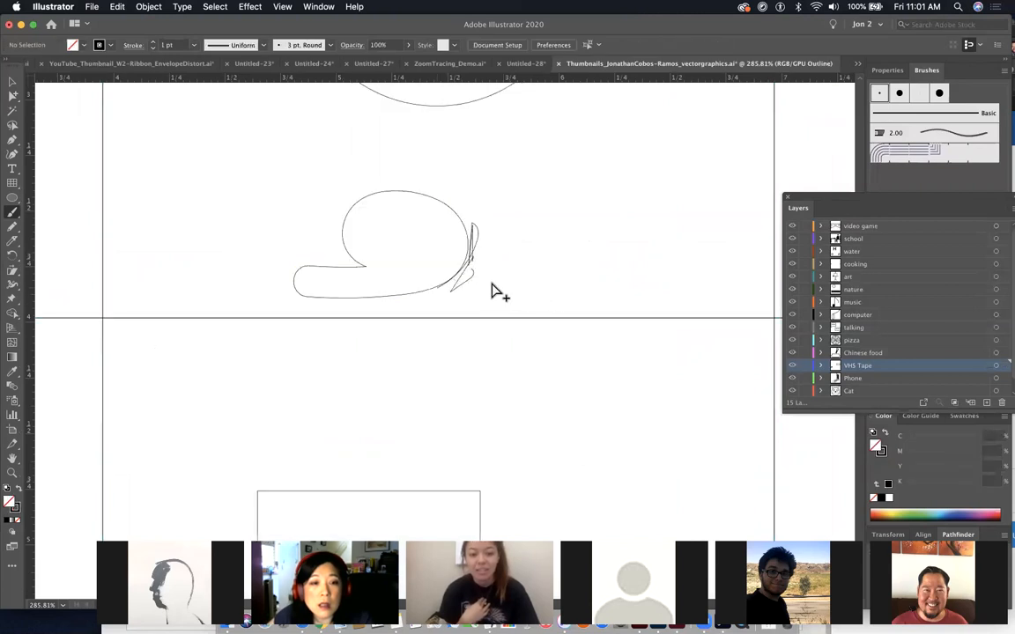
- Extend the black blob into a larger rounded shape with overlapping Blob Brush strokes, and inspect the merged path in Outline mode
drag(12, 210, 53, 234)
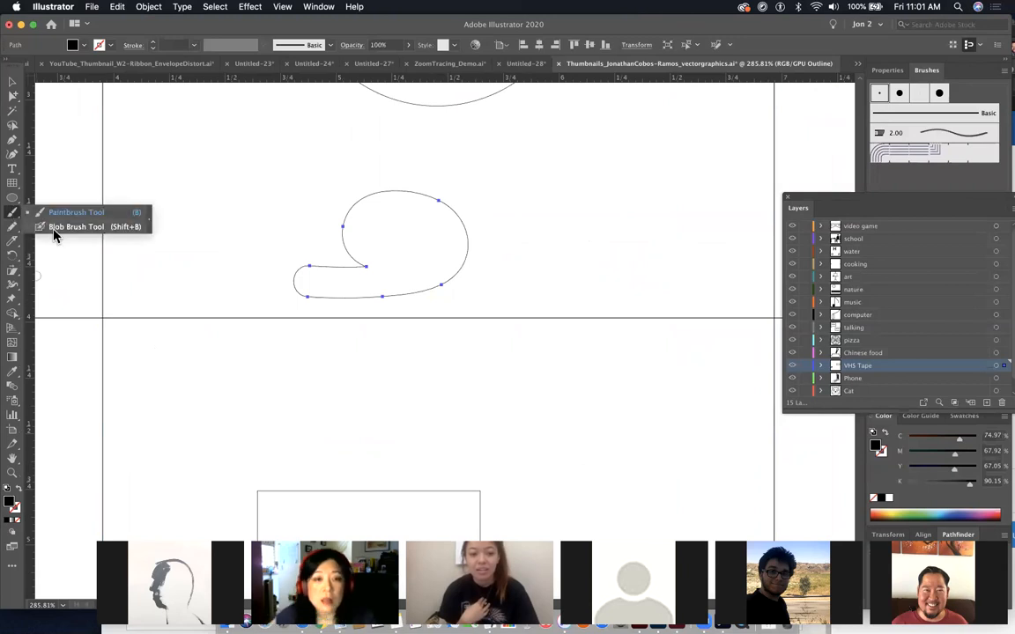
click(51, 229)
drag(472, 263, 474, 291)
mouse_move(476, 242)
mouse_down()
mouse_move(480, 220)
mouse_move(403, 183)
mouse_move(493, 225)
mouse_move(423, 317)
mouse_move(387, 282)
mouse_move(422, 305)
mouse_move(304, 268)
mouse_move(422, 321)
mouse_move(380, 209)
mouse_move(355, 263)
mouse_move(323, 268)
mouse_move(349, 220)
mouse_move(300, 194)
mouse_move(368, 169)
mouse_up()
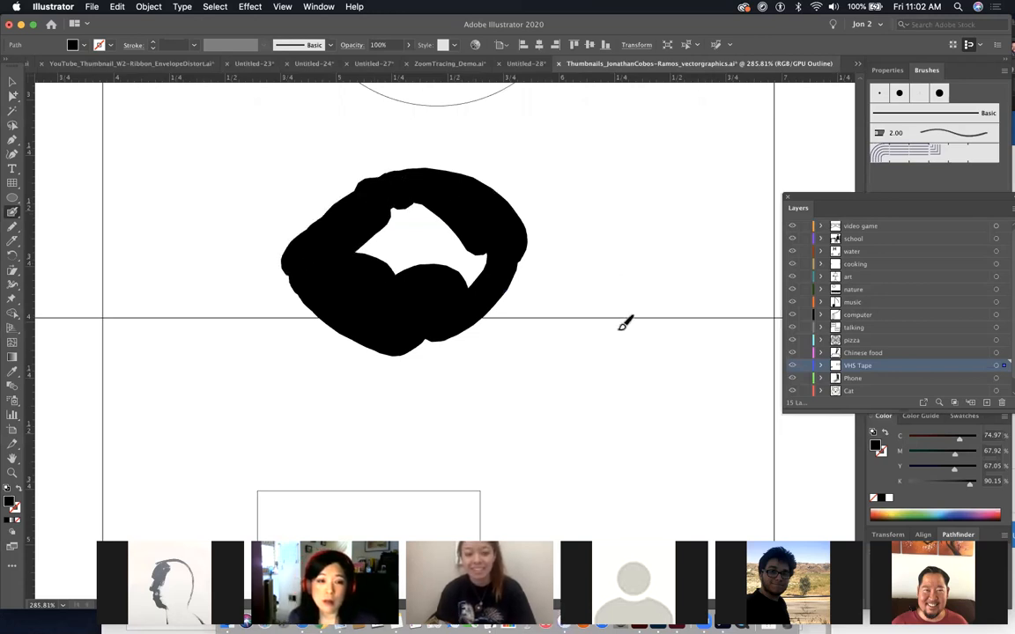
key(ctrl+y)
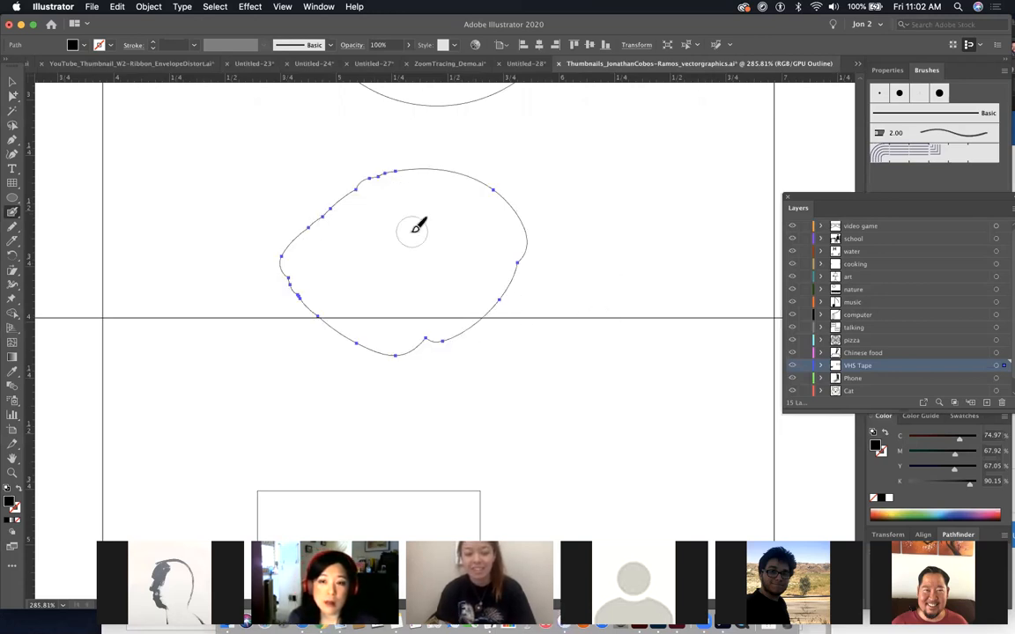
- Switch to Safari, check the Group 1 list on the Critique - Project 1 page, and return to the SpeedGrader submission
key(super+Tab)
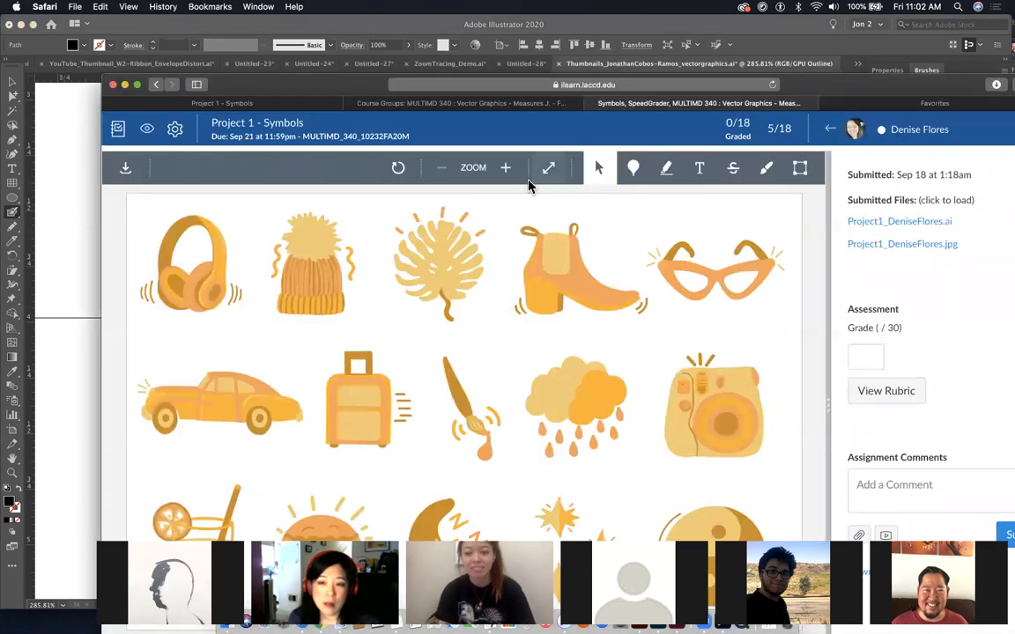
click(422, 106)
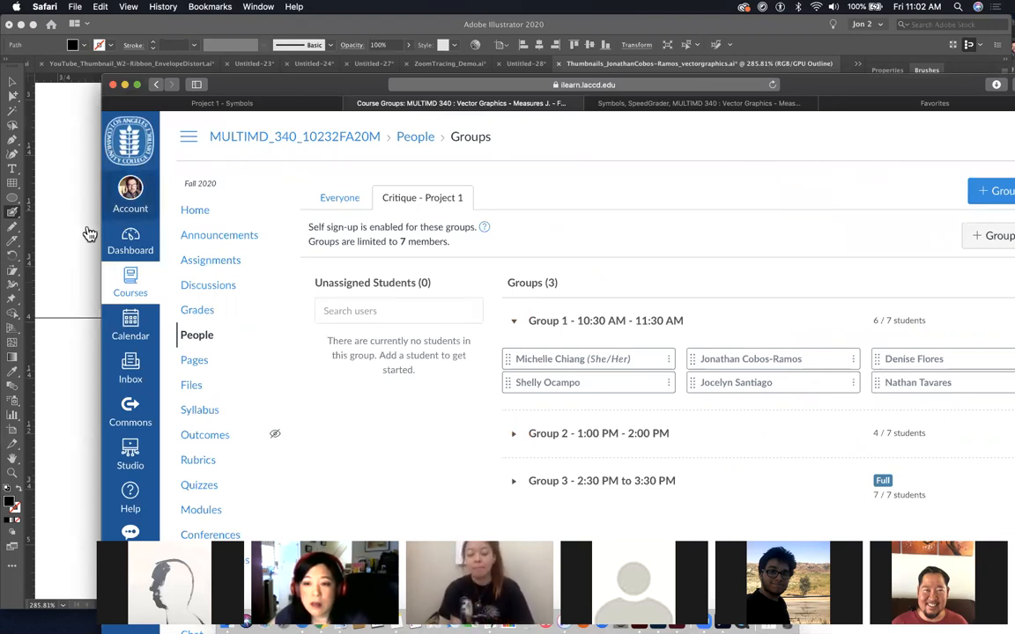
click(93, 165)
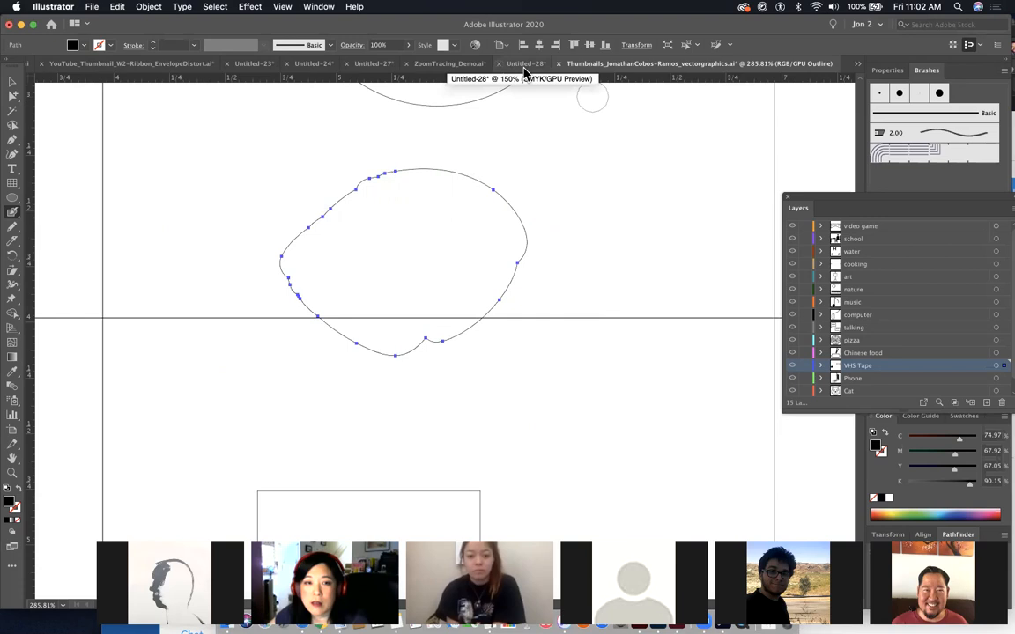
key(super+Tab)
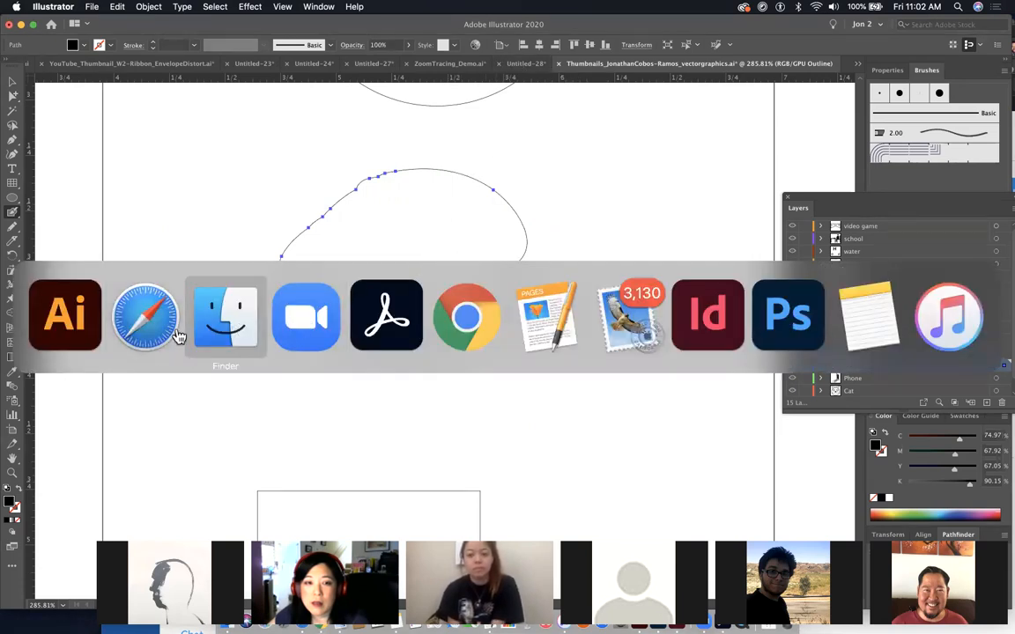
click(148, 340)
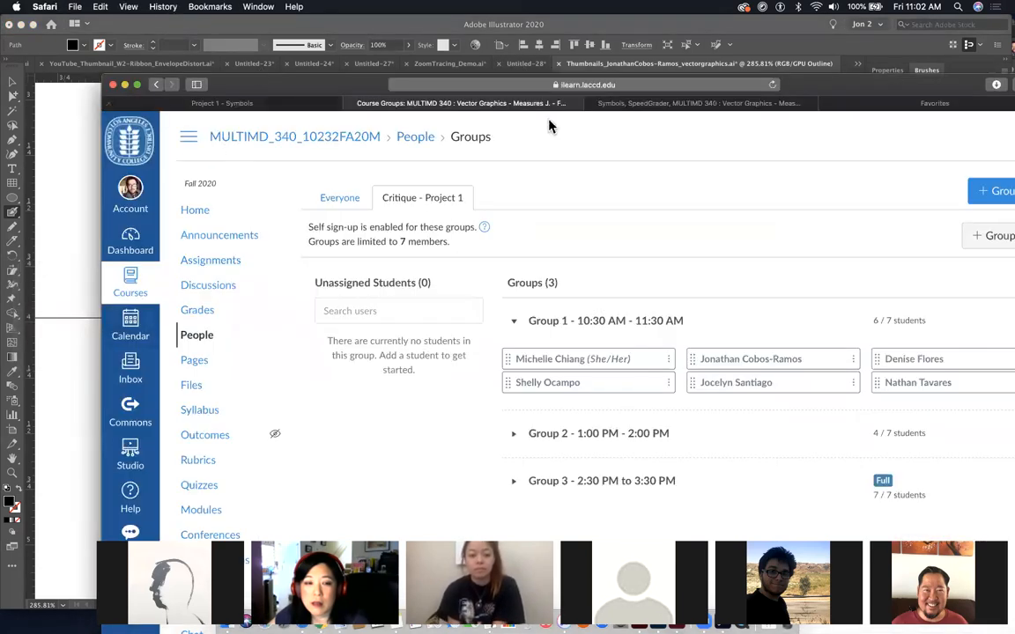
click(649, 105)
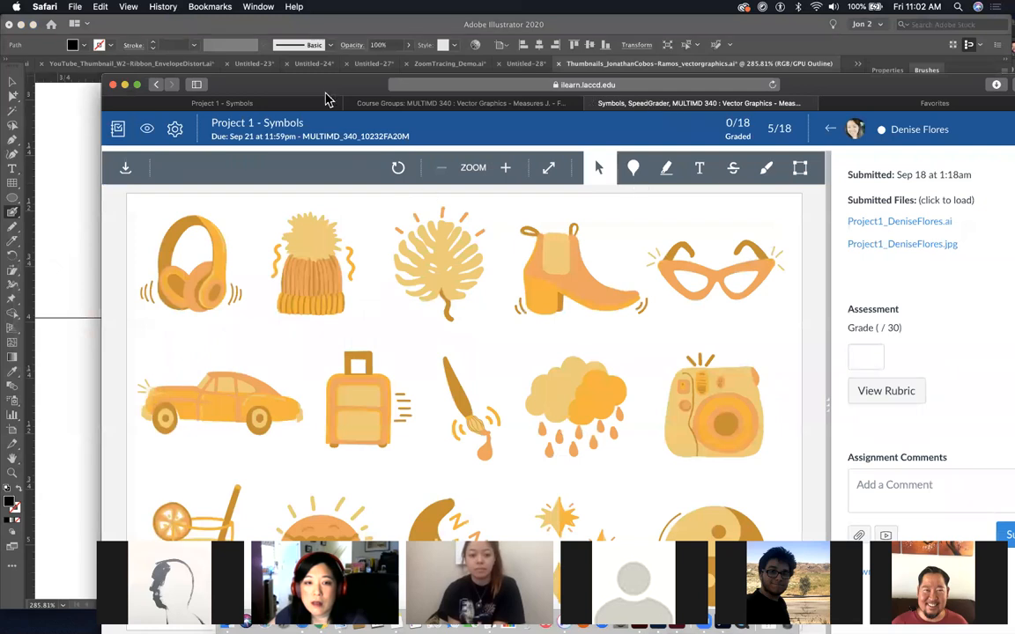
- Rearrange the Safari window and the video-call thumbnails to leave the whole symbol sheet unobstructed
drag(320, 92, 245, 42)
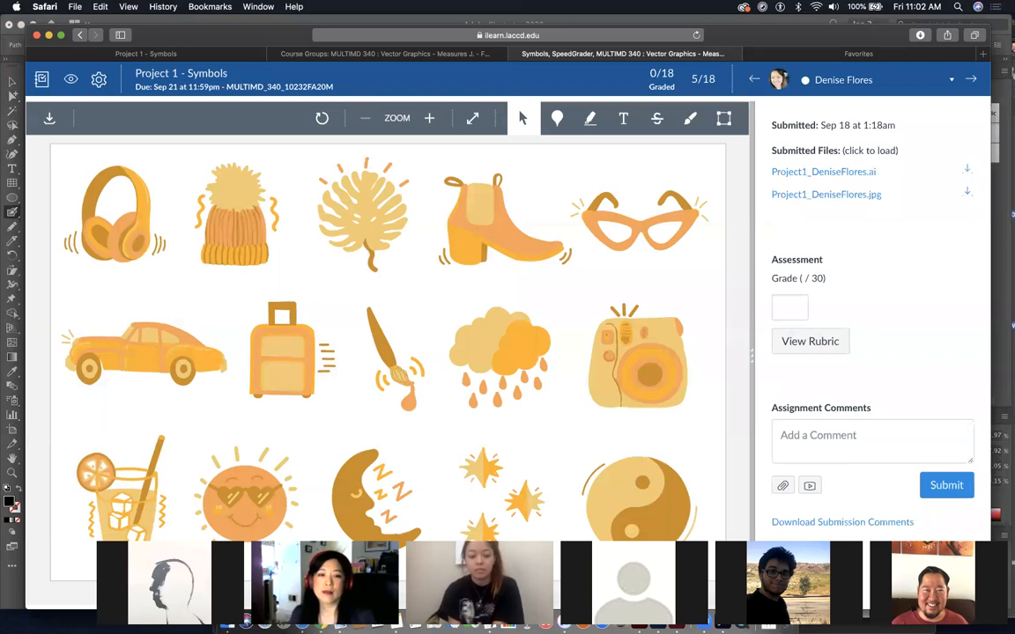
drag(83, 549, 92, 383)
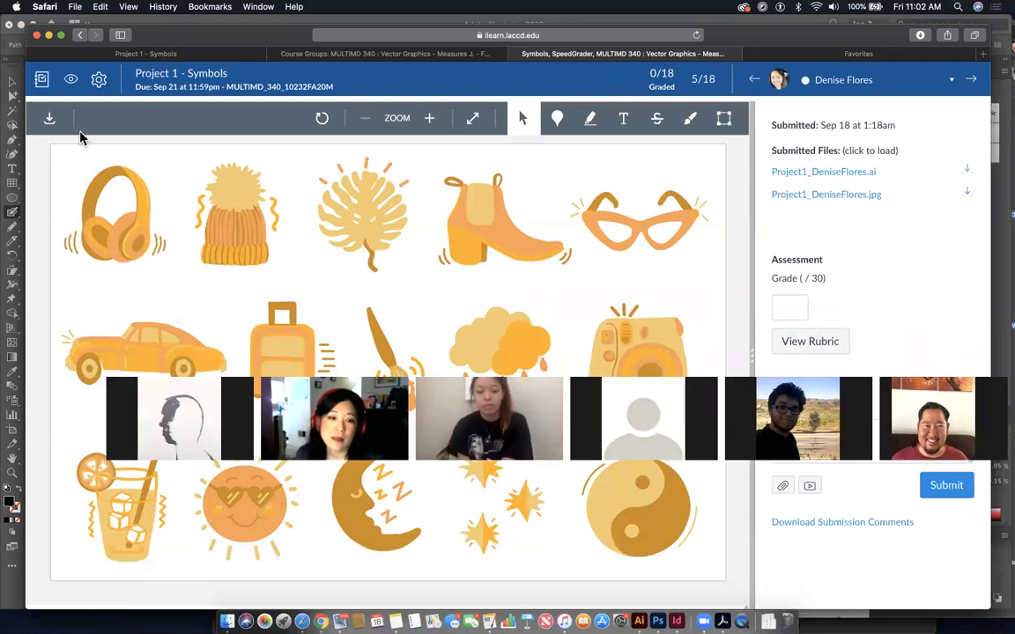
drag(54, 130, 44, 55)
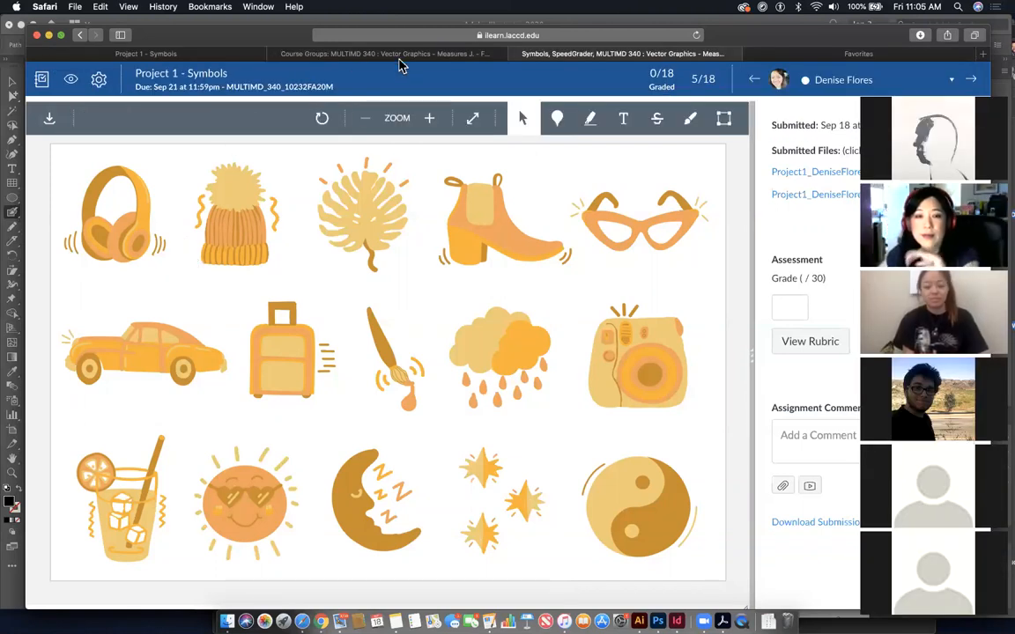
- Recheck the Group 1 member list and switch SpeedGrader to the next member's Project 1 submission, the white-on-dark rounded-square symbols
click(401, 54)
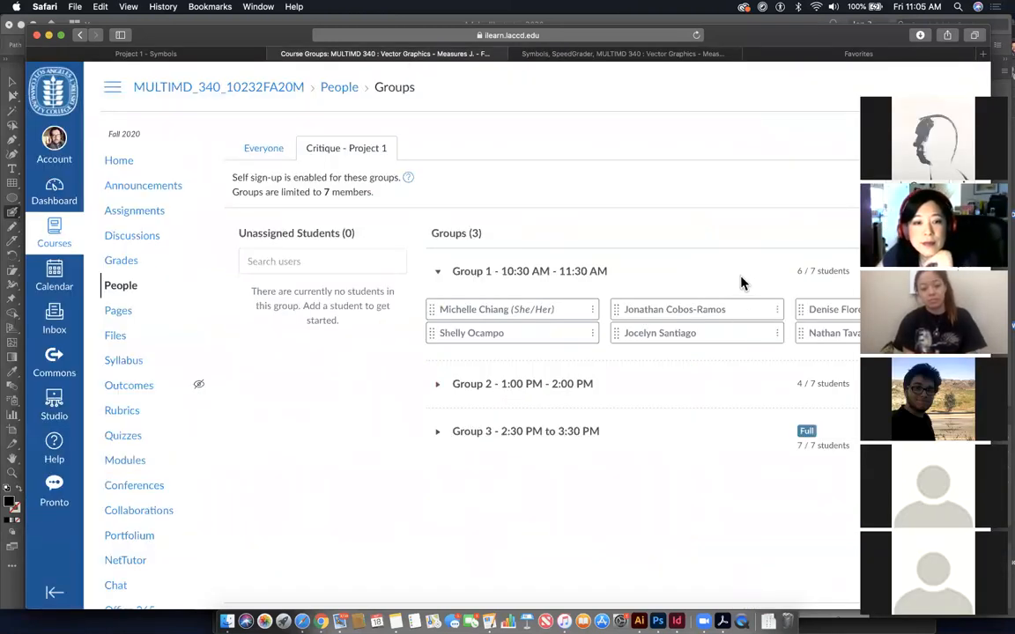
drag(766, 35, 711, 26)
click(689, 44)
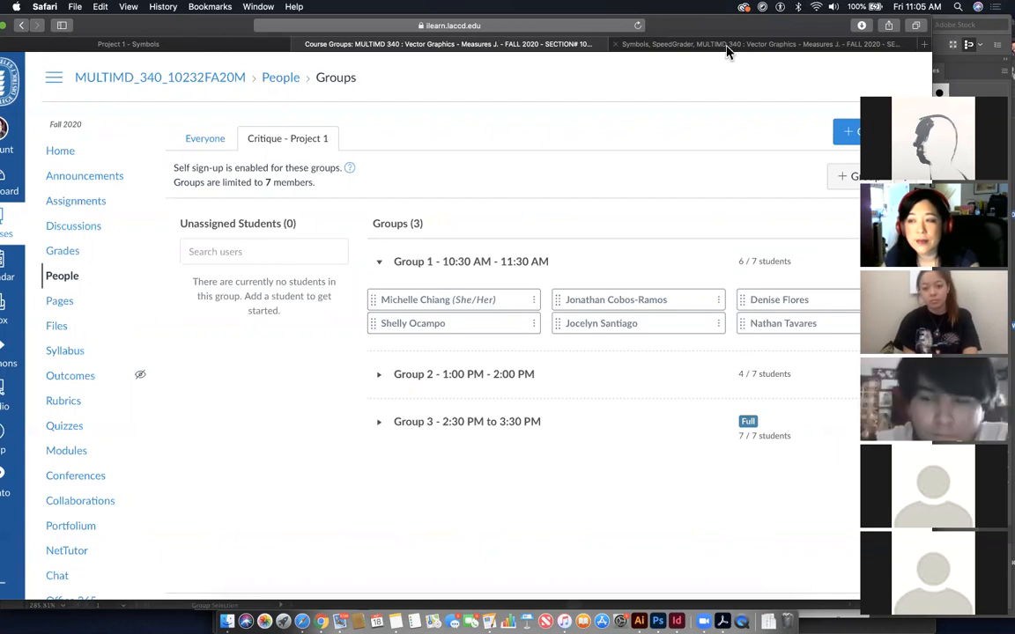
click(657, 46)
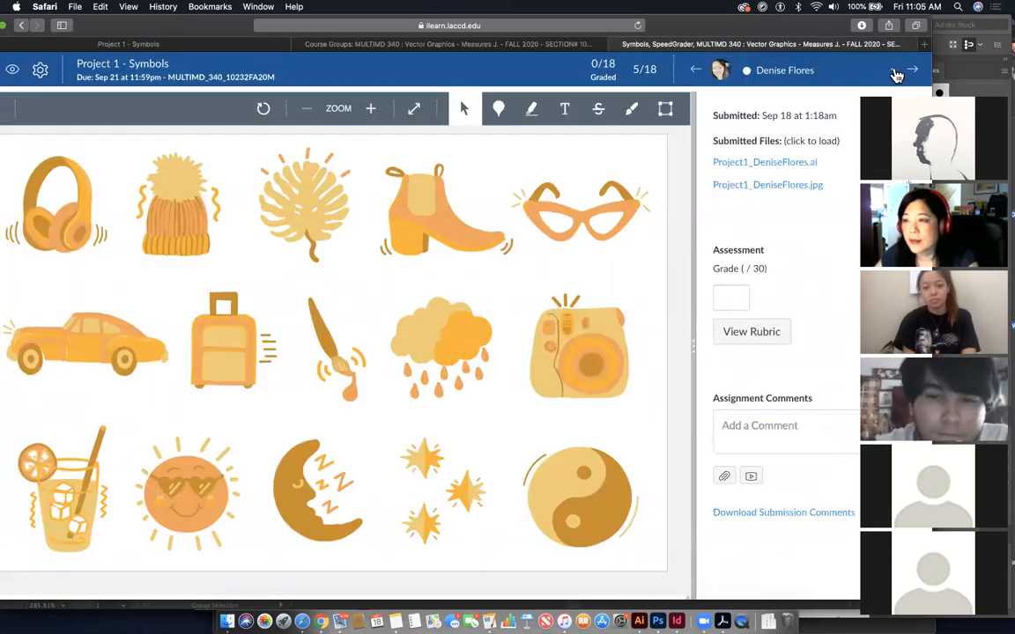
click(798, 69)
scroll(843, 225, down, 5)
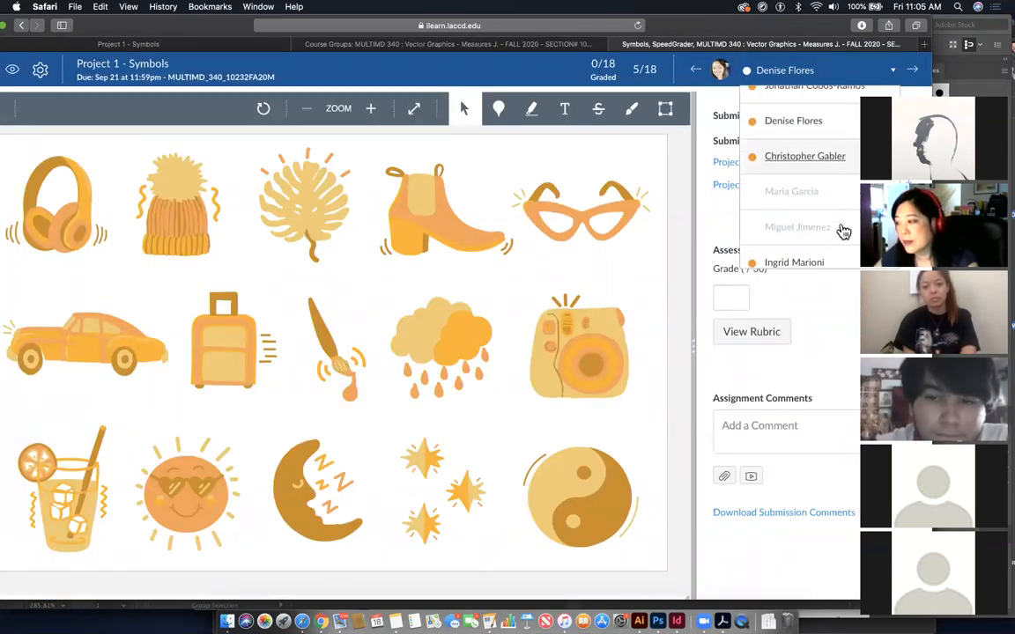
scroll(842, 229, down, 5)
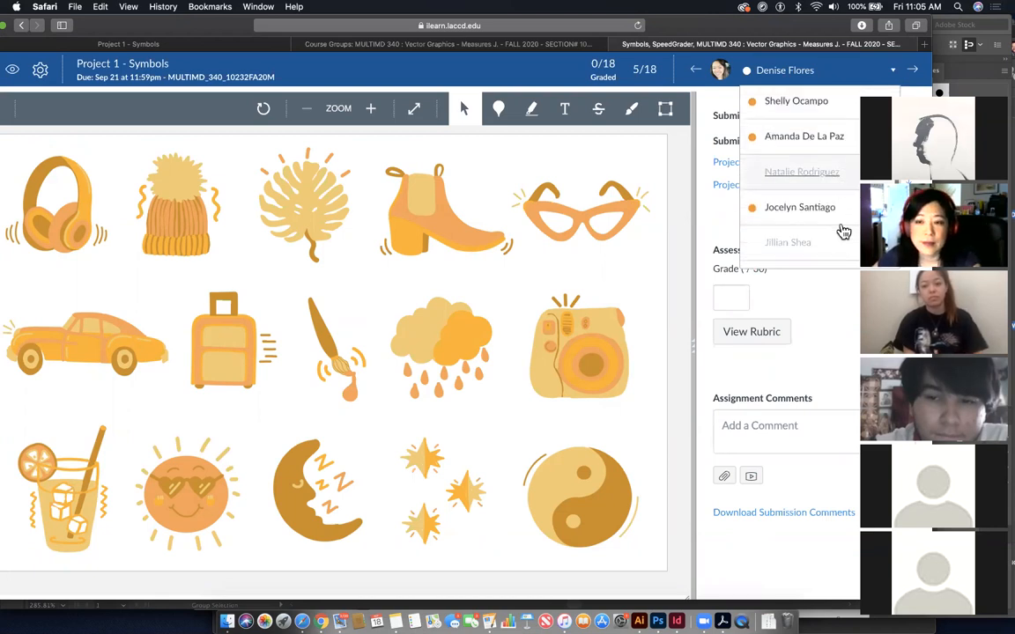
click(801, 177)
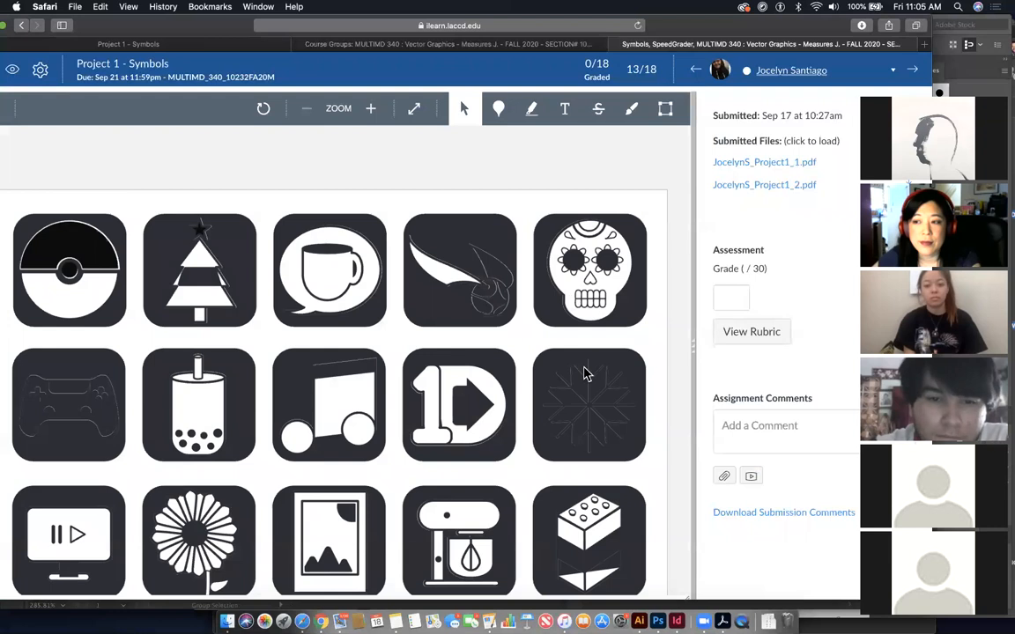
- Look over the full sheet of white-on-dark symbols and preview the student's second submitted PDF
scroll(585, 374, down, 2)
scroll(586, 373, up, 1)
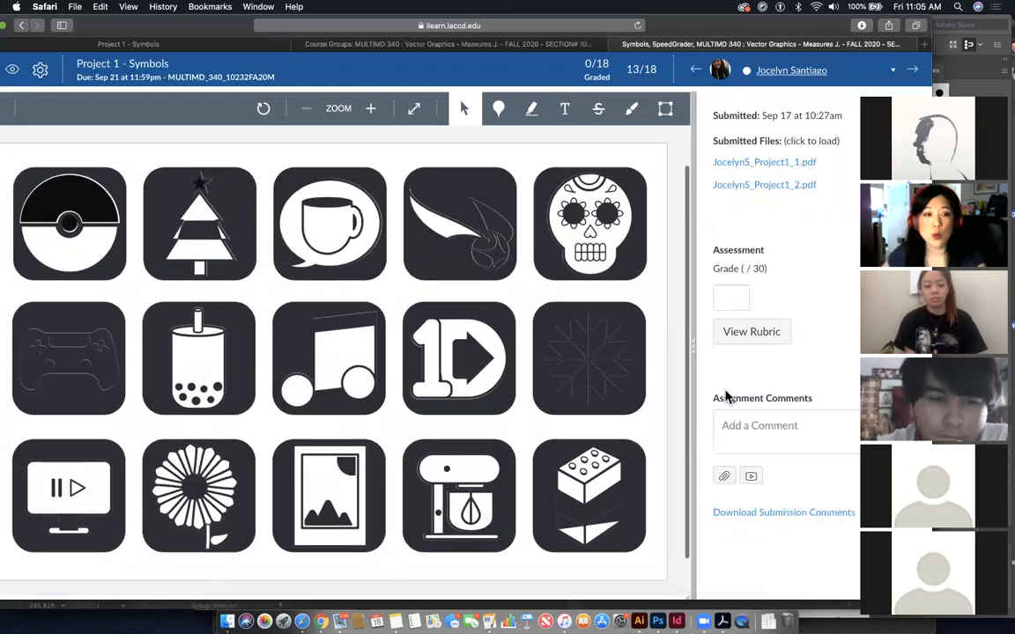
click(790, 187)
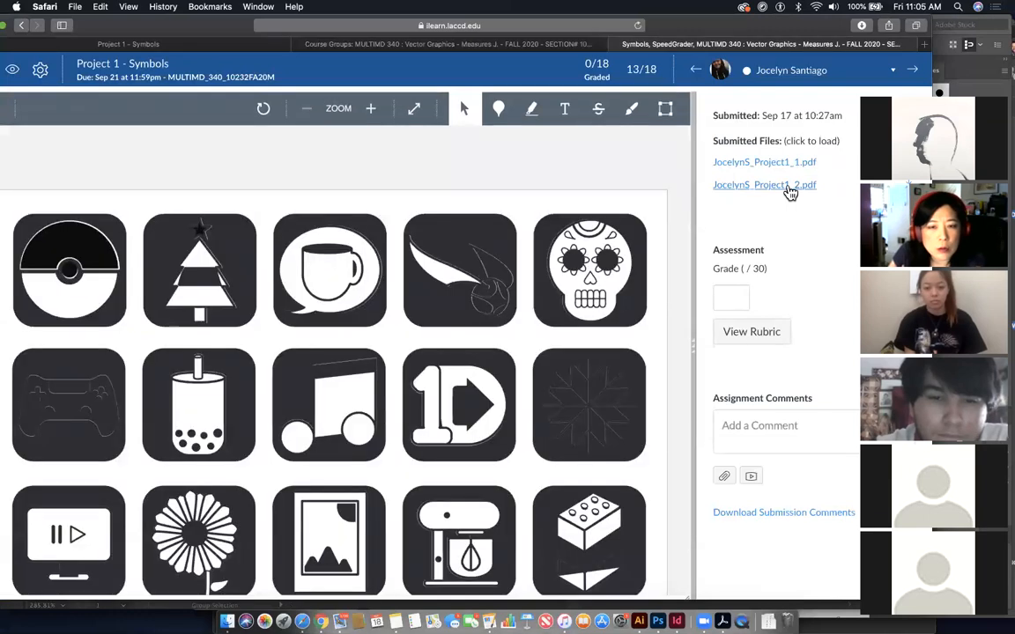
click(892, 71)
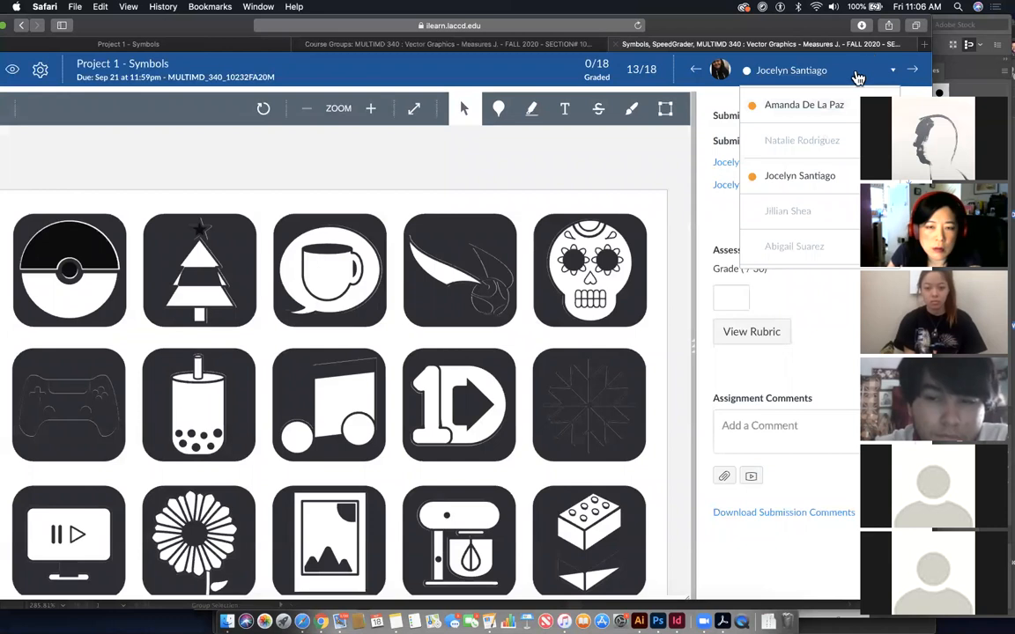
click(892, 72)
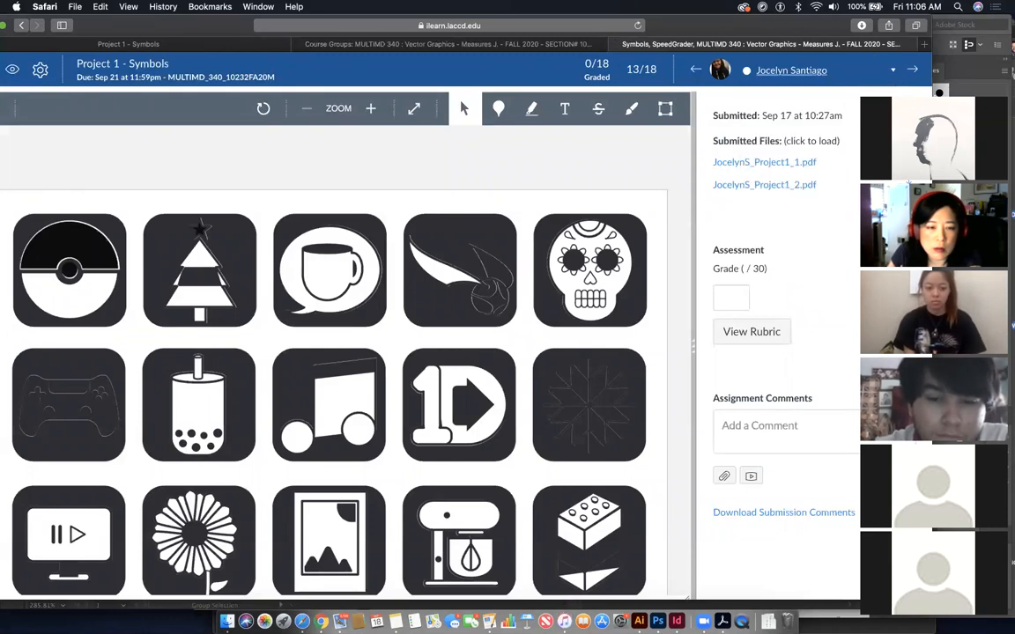
- Download the student's first Project 1 PDF and show the downloaded file in Finder
click(908, 164)
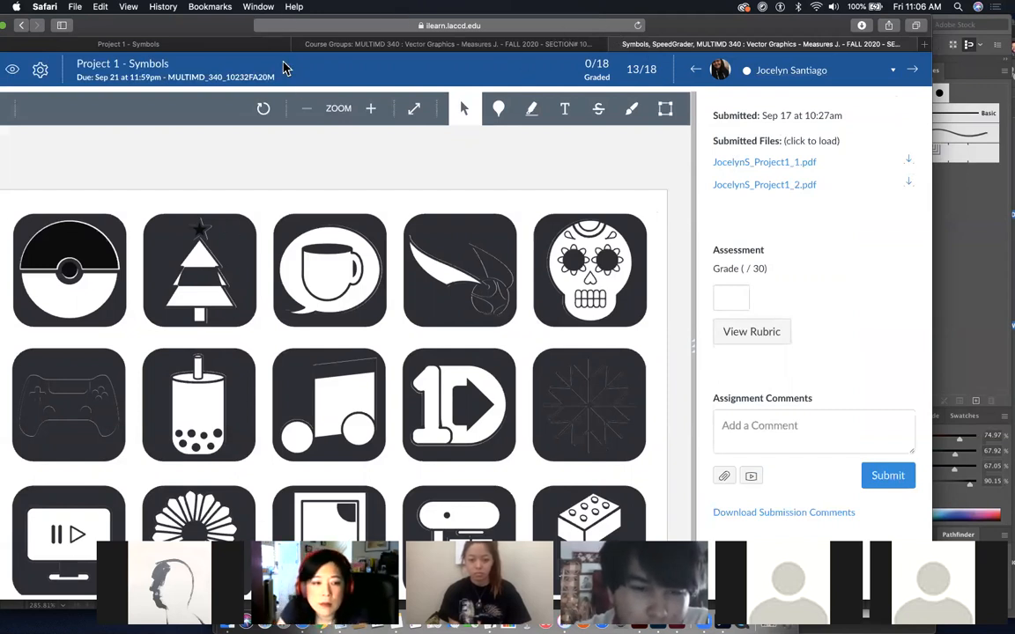
key(super+Tab)
click(210, 307)
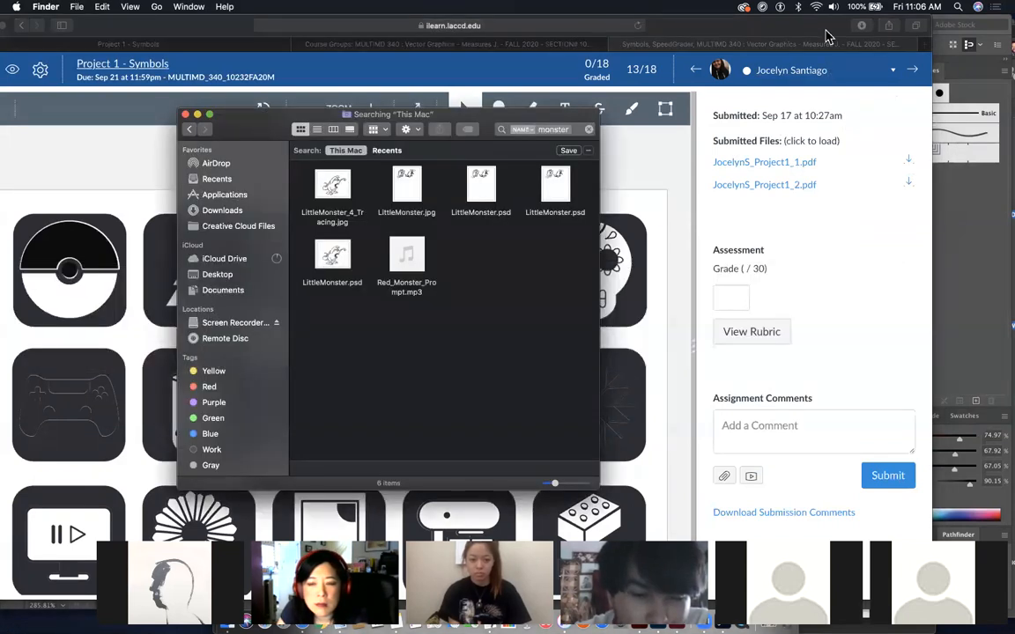
click(868, 35)
click(863, 26)
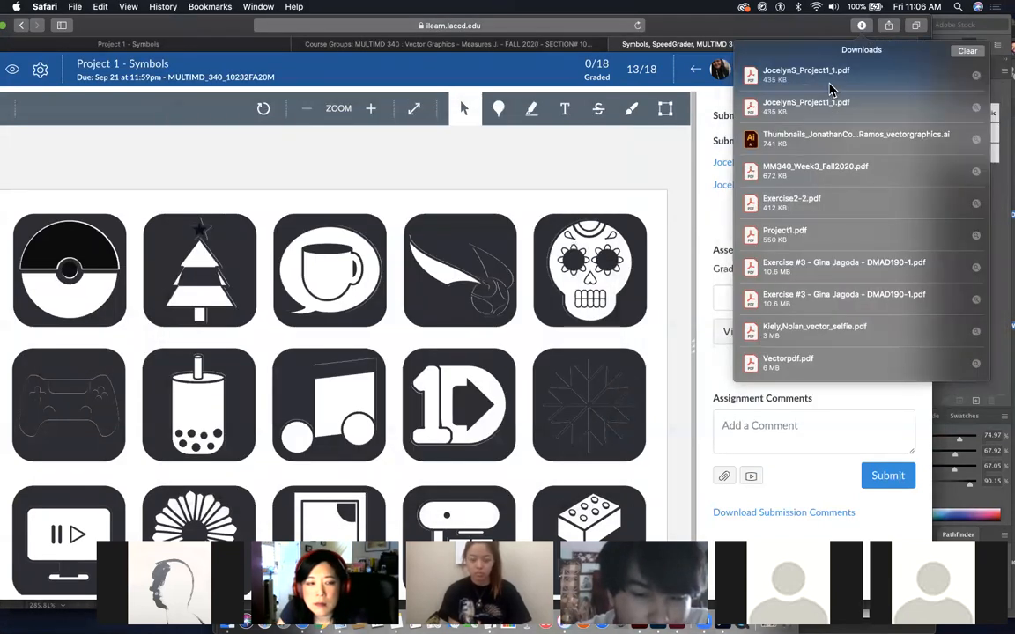
click(976, 75)
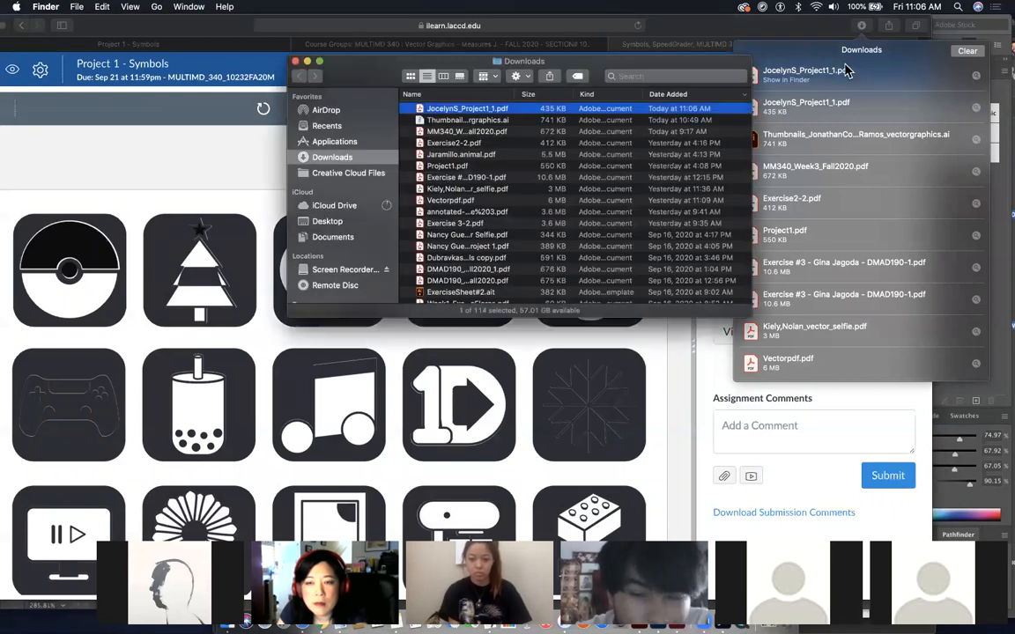
- Open the downloaded Project 1 PDF from Finder with Adobe Illustrator 2019
right_click(423, 109)
mouse_move(445, 126)
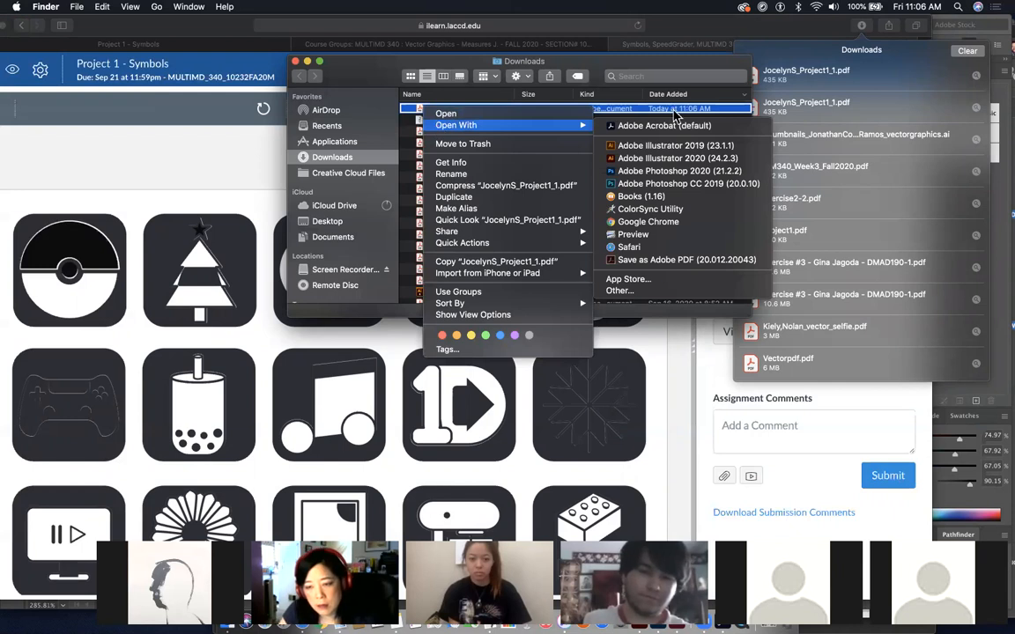
click(648, 146)
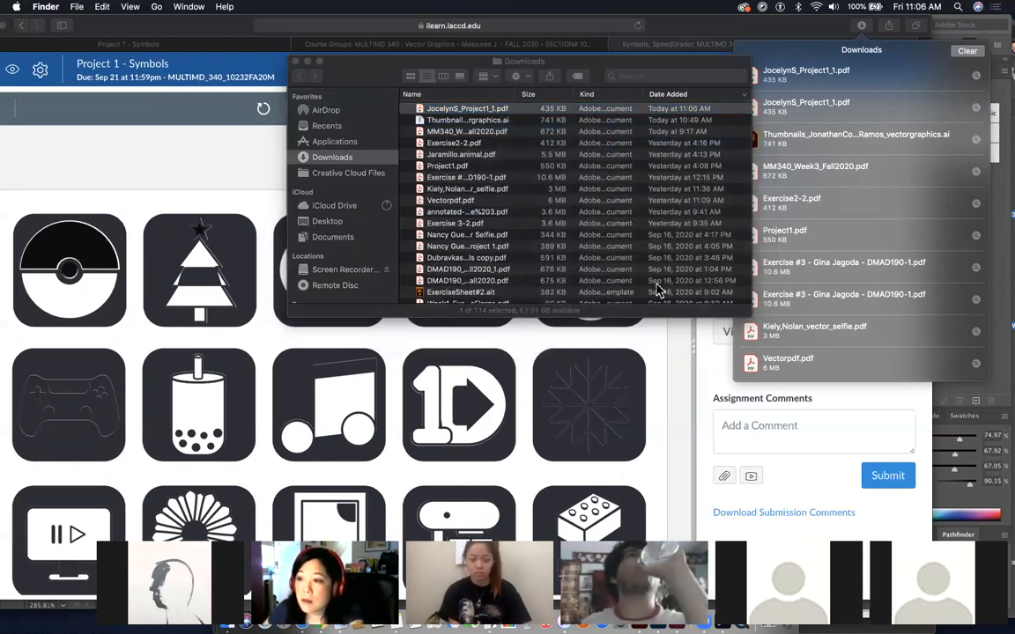
- Force-quit Adobe Illustrator 2019 and close the Force Quit Applications window
key(super+alt+Escape)
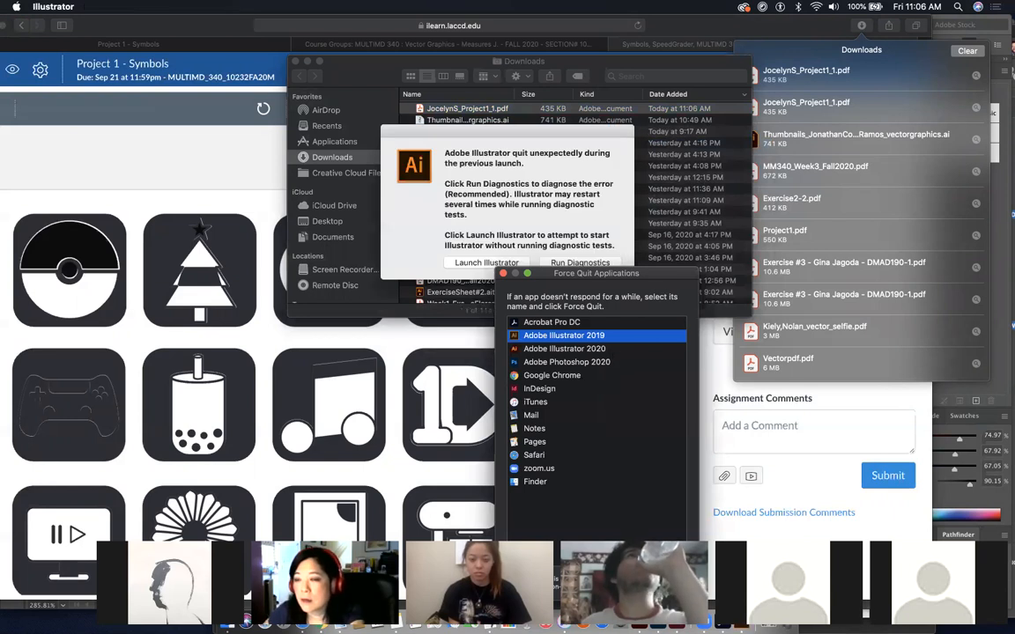
key(Return)
click(659, 343)
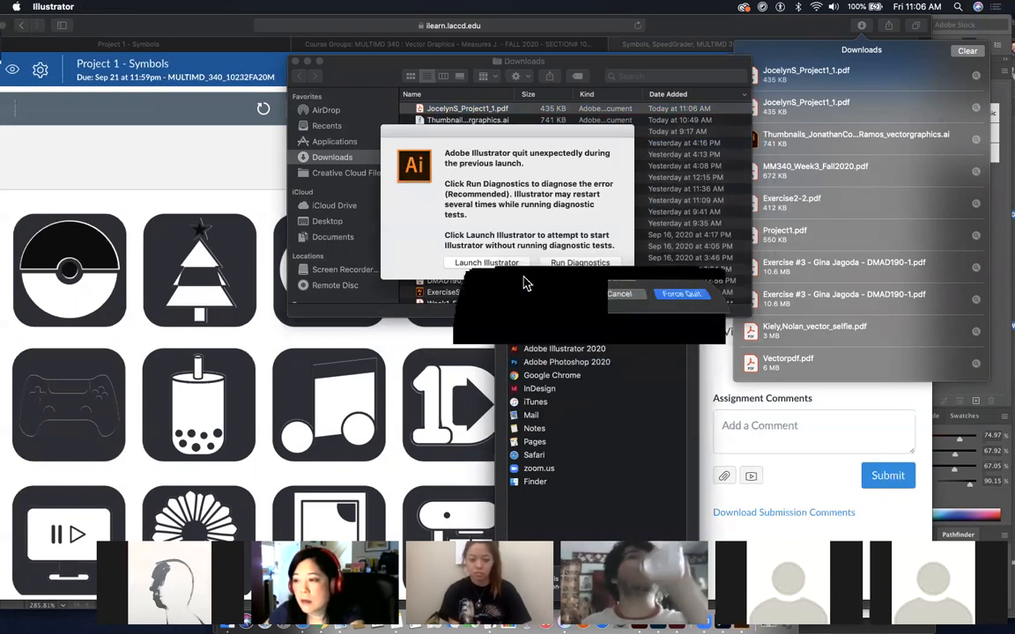
click(503, 274)
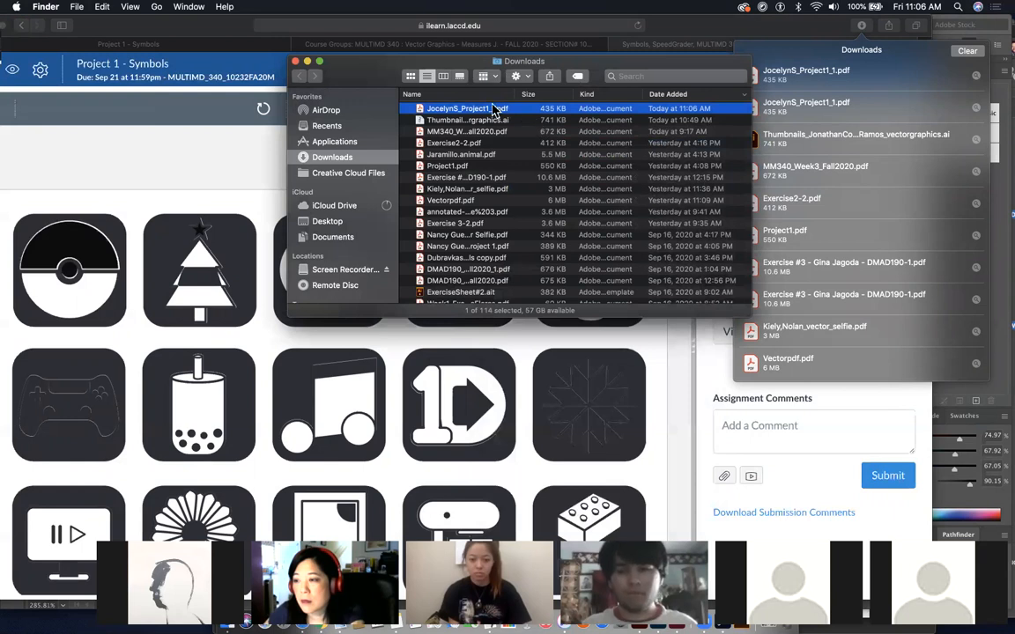
- Open the student's first downloaded Project 1 PDF from Finder with Adobe Illustrator 2020
right_click(494, 110)
mouse_move(529, 125)
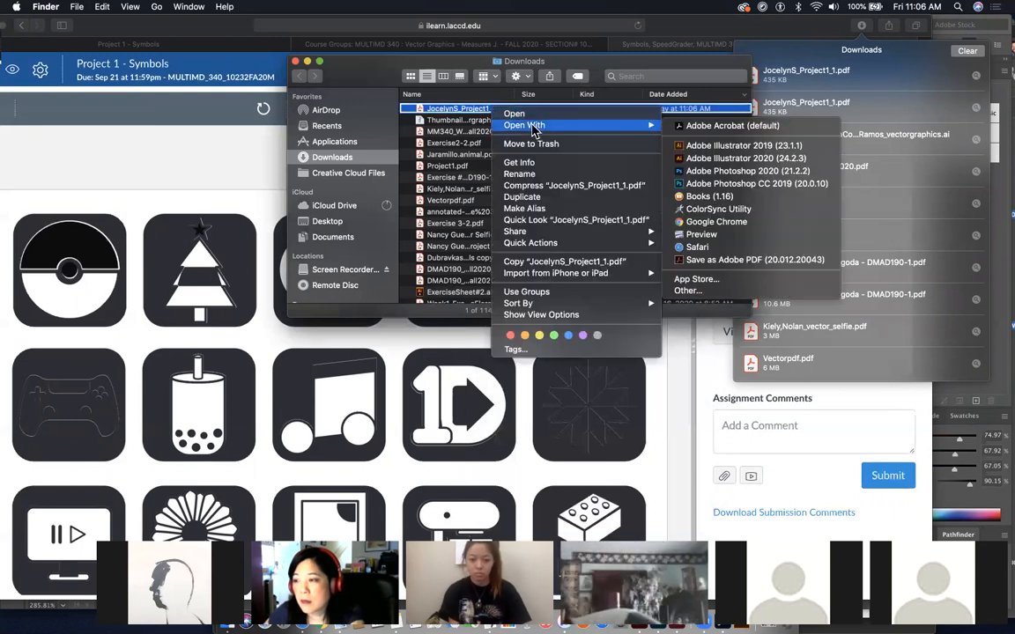
click(721, 160)
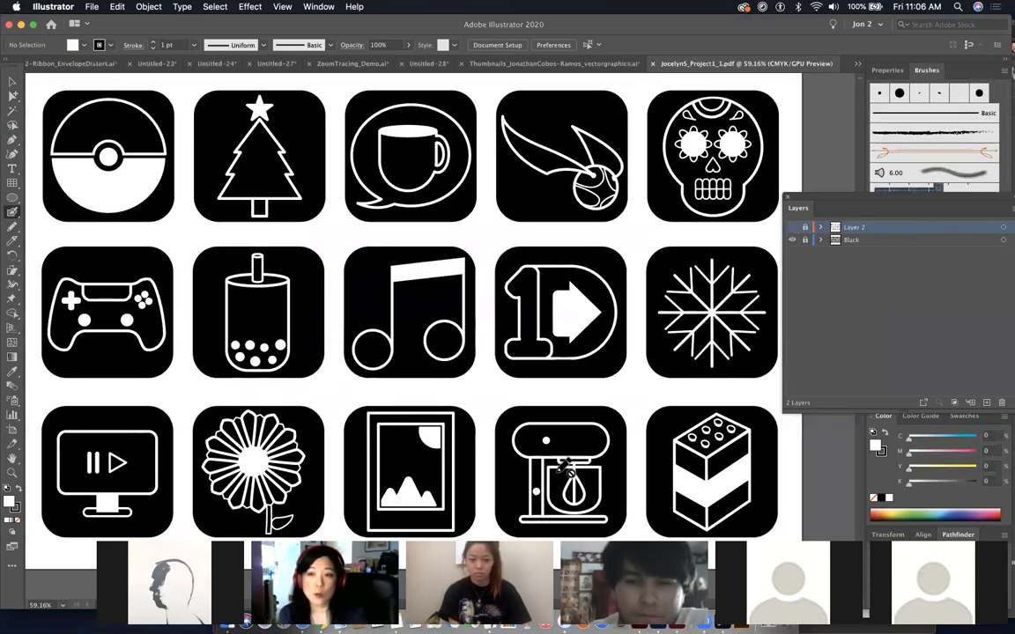
key(super+Tab)
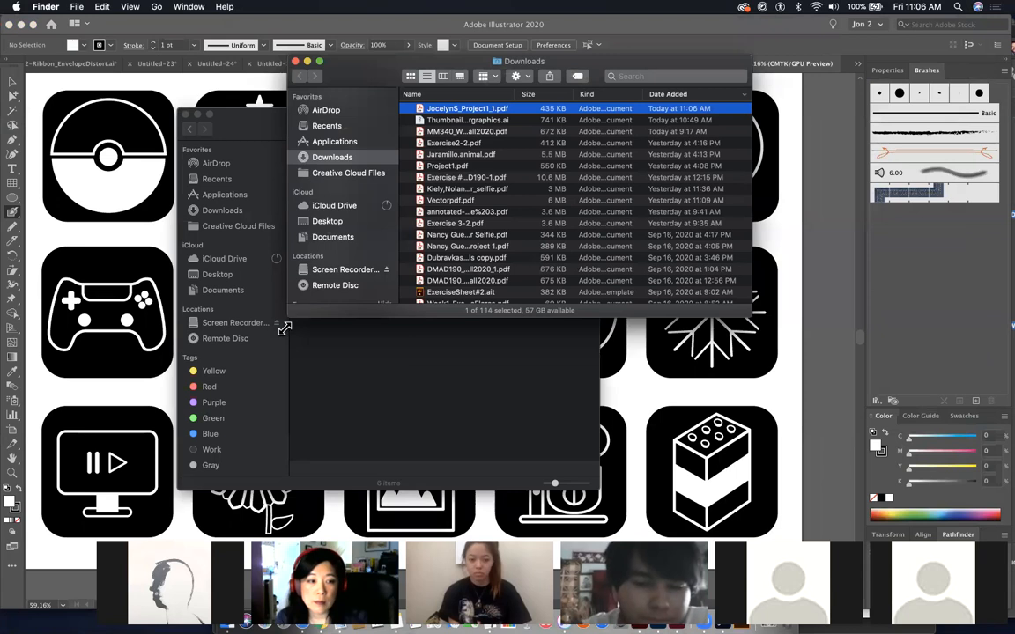
click(61, 590)
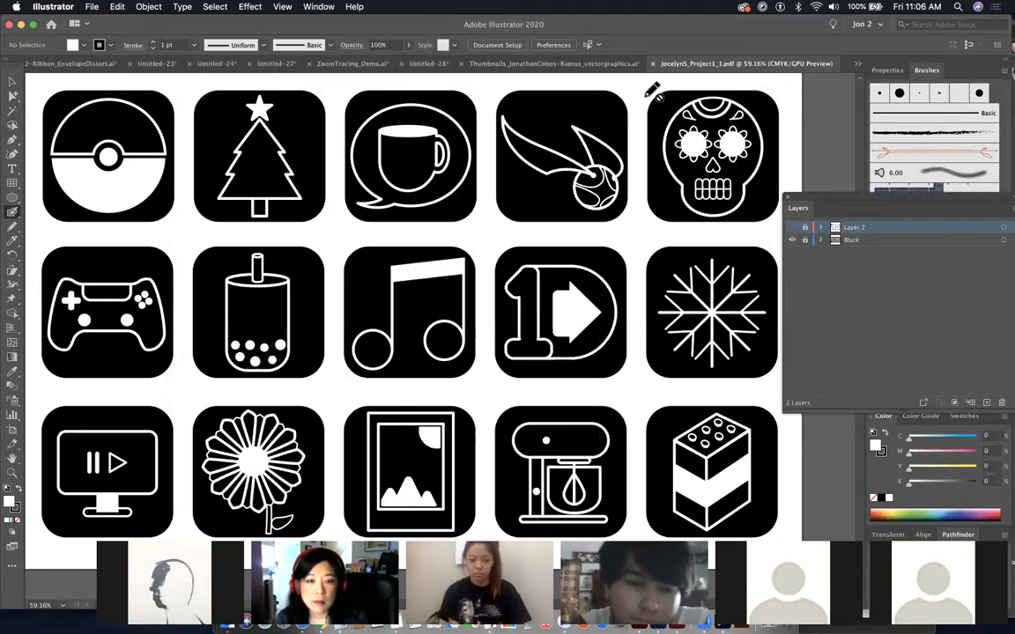
- Switch to Safari, download the student's second Project 1 PDF from SpeedGrader and show the downloaded file in Finder
key(super+Tab)
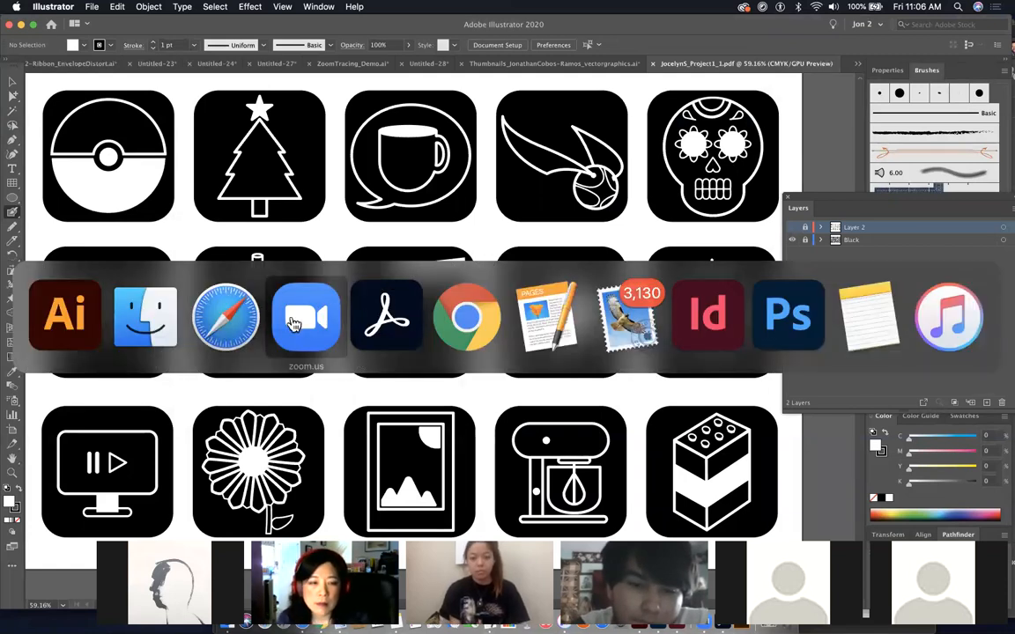
click(216, 309)
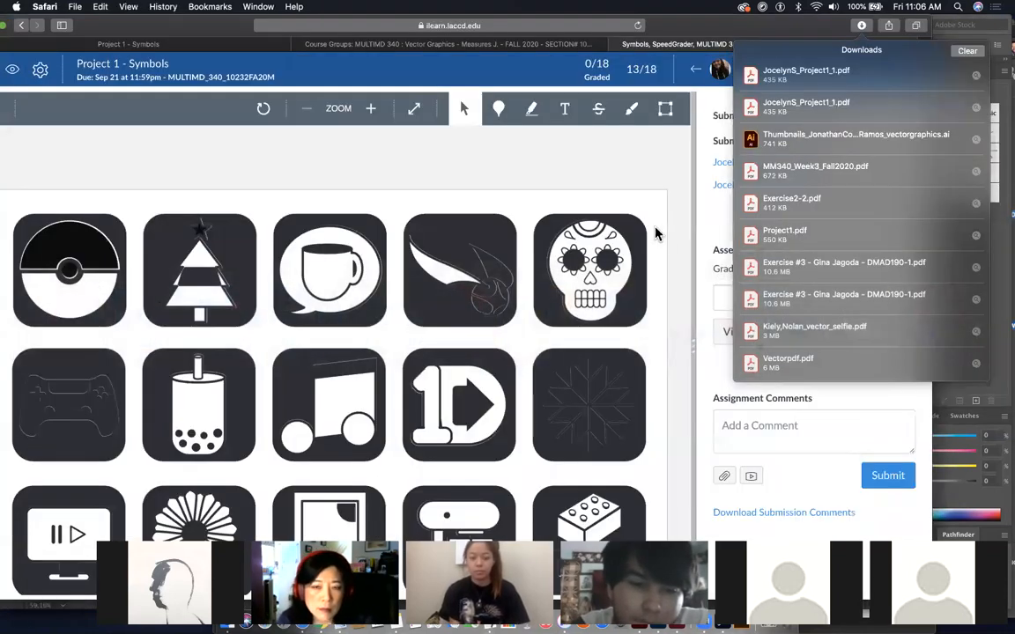
click(703, 219)
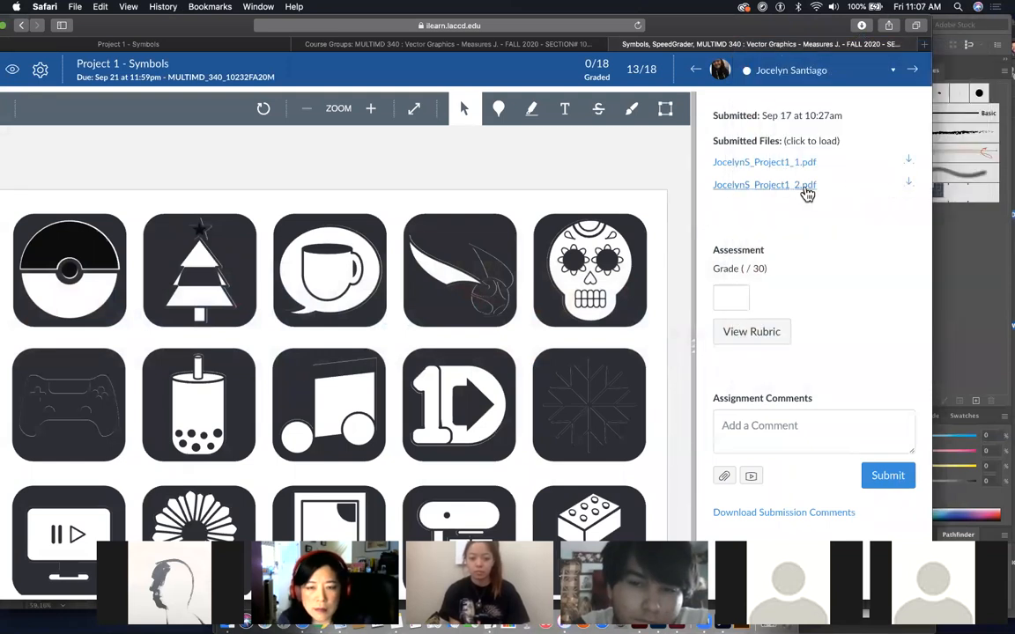
click(909, 183)
key(super+Tab)
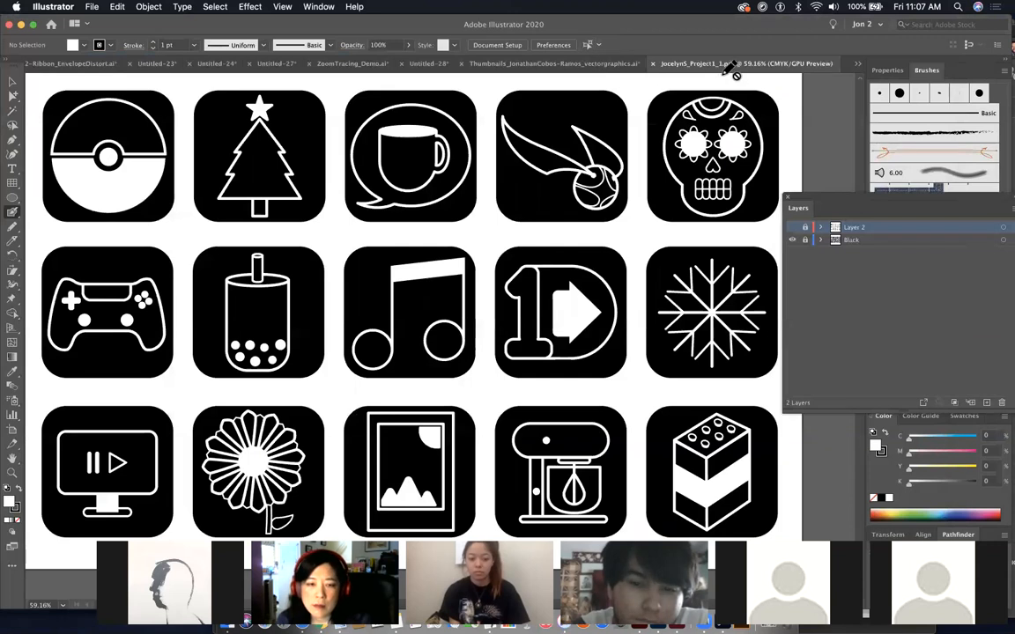
key(super+Tab)
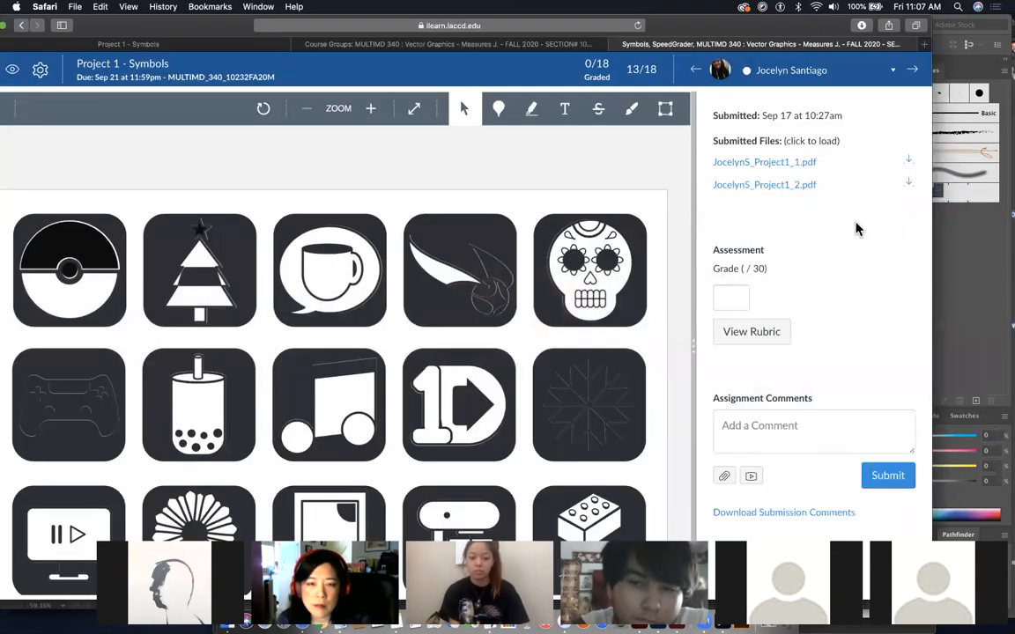
click(912, 185)
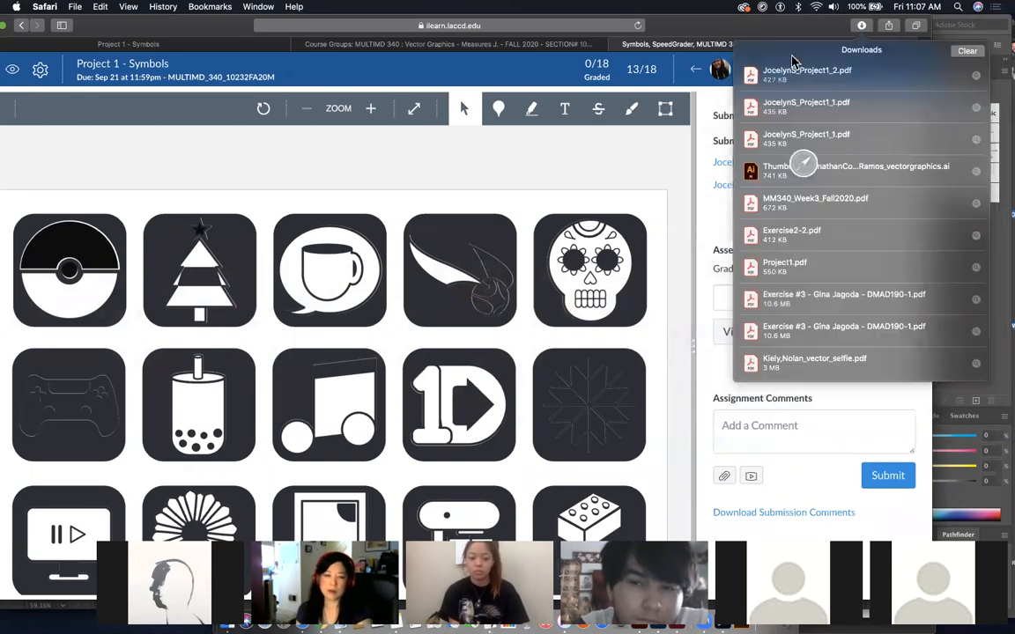
click(975, 75)
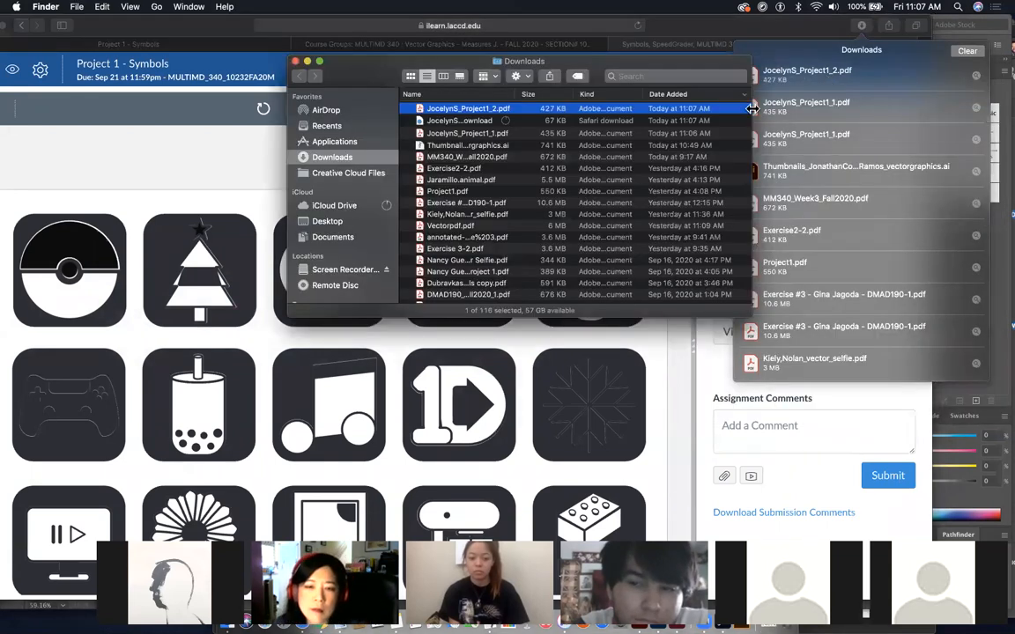
- Open the student's second downloaded Project 1 PDF from Finder with Adobe Illustrator 2020
right_click(562, 110)
mouse_move(587, 132)
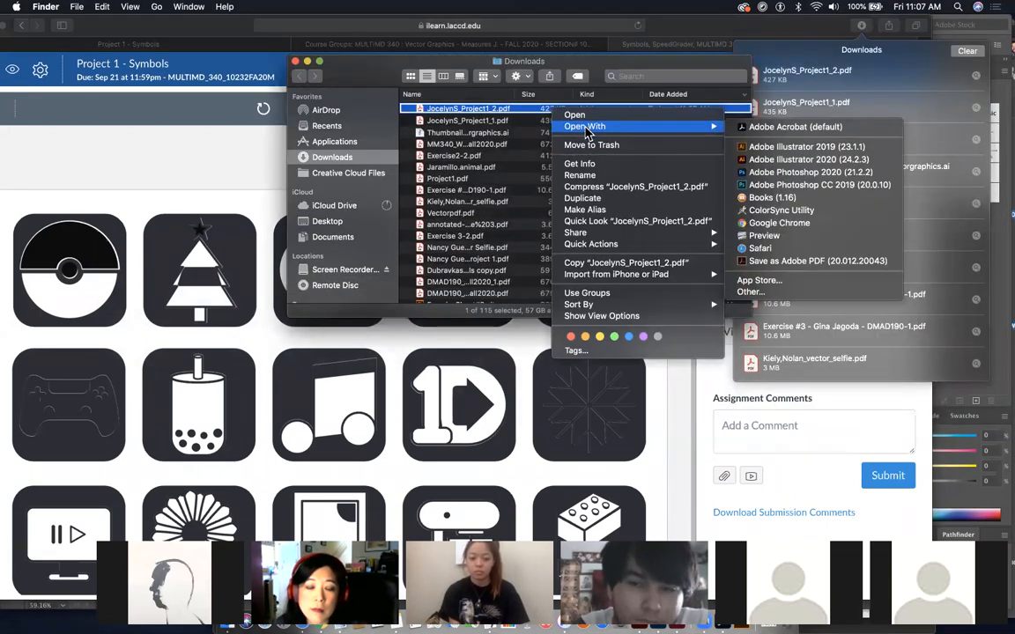
click(797, 159)
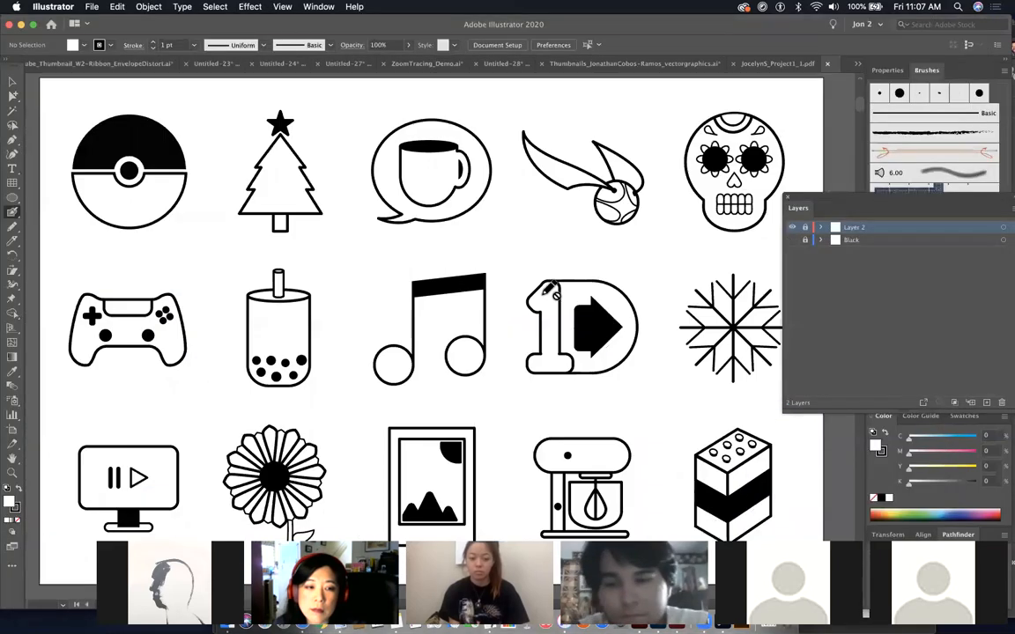
- Zoom the black-on-white symbol sheet out to 50% with Group Selection active and move the Layers panel clear of the artwork
click(12, 97)
key(super+minus)
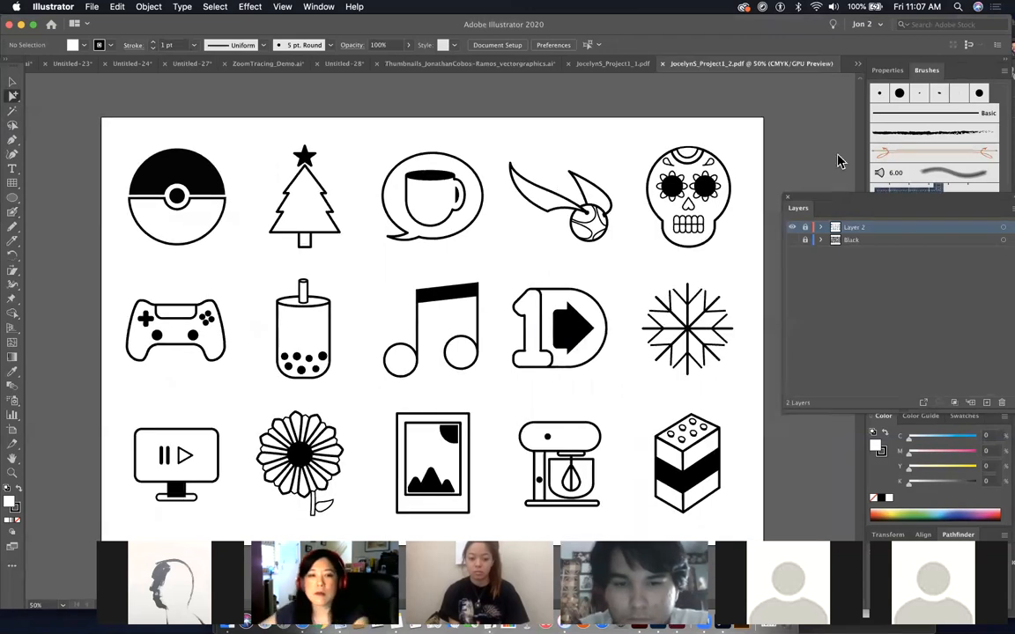
mouse_move(822, 201)
mouse_down()
mouse_move(875, 221)
mouse_move(877, 322)
mouse_up()
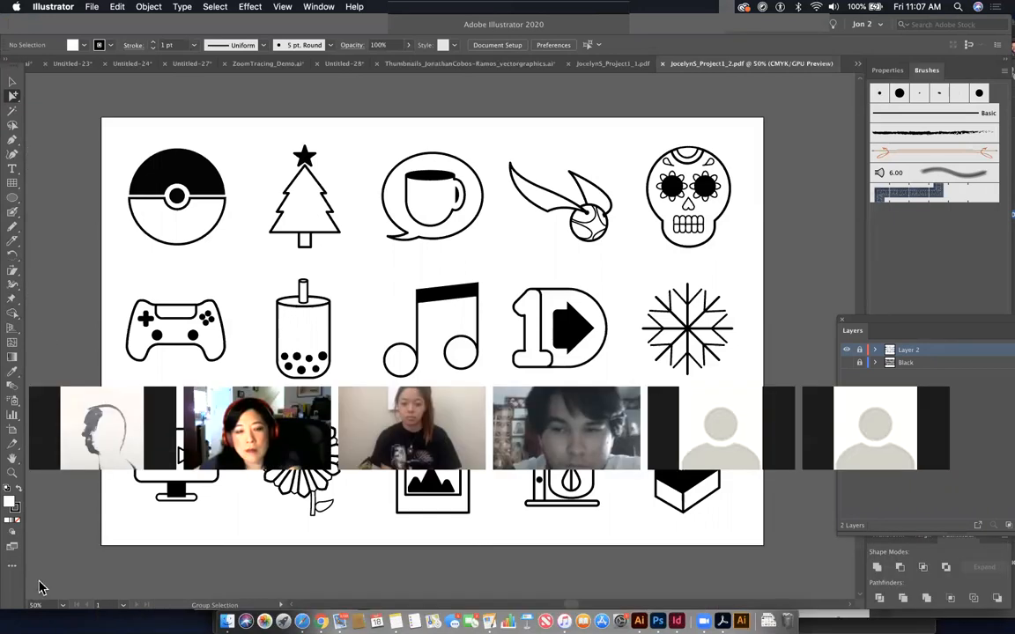
scroll(379, 338, down, 1)
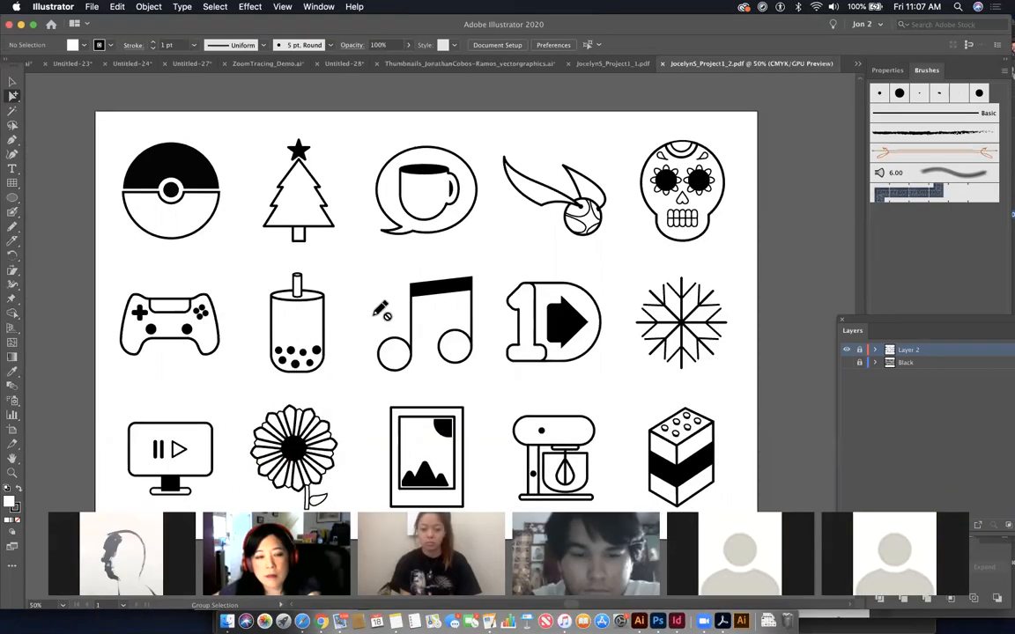
- Compare the student's white-on-black symbol sheet with the black-on-white version, ending on the second PDF
click(605, 67)
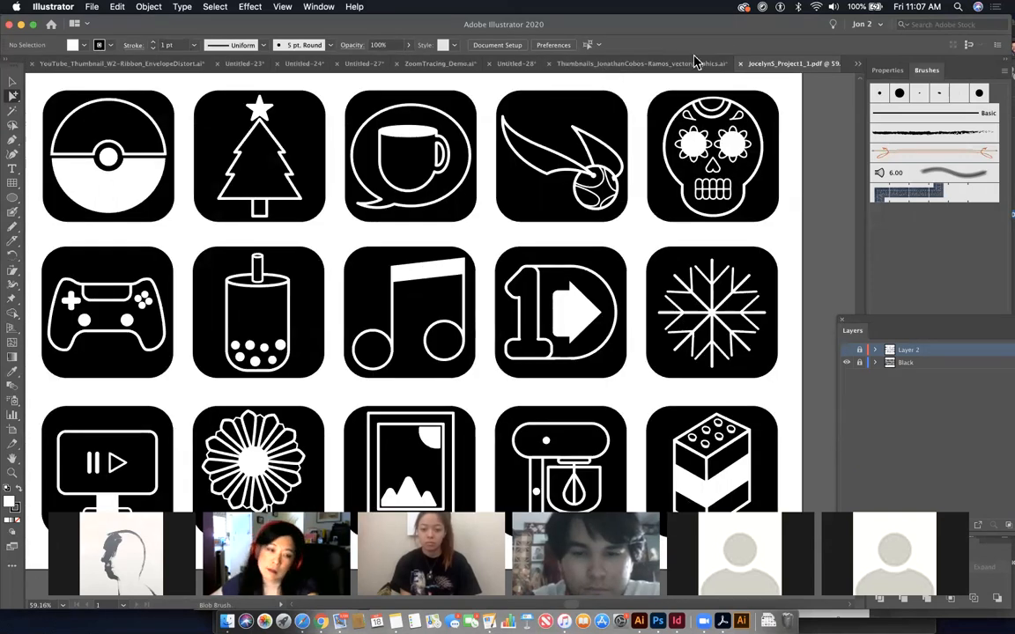
click(861, 65)
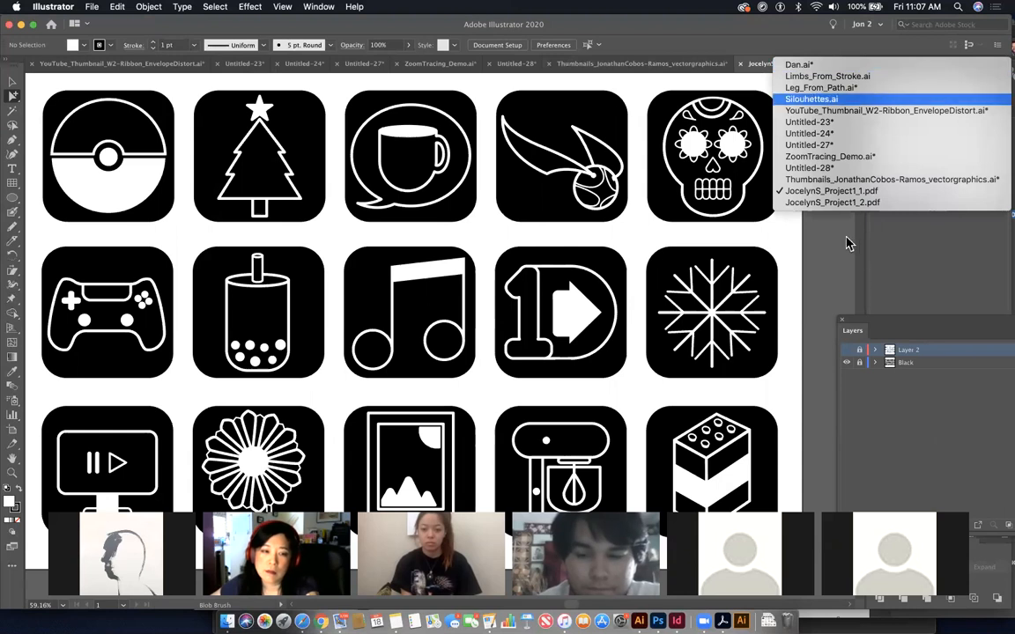
click(848, 203)
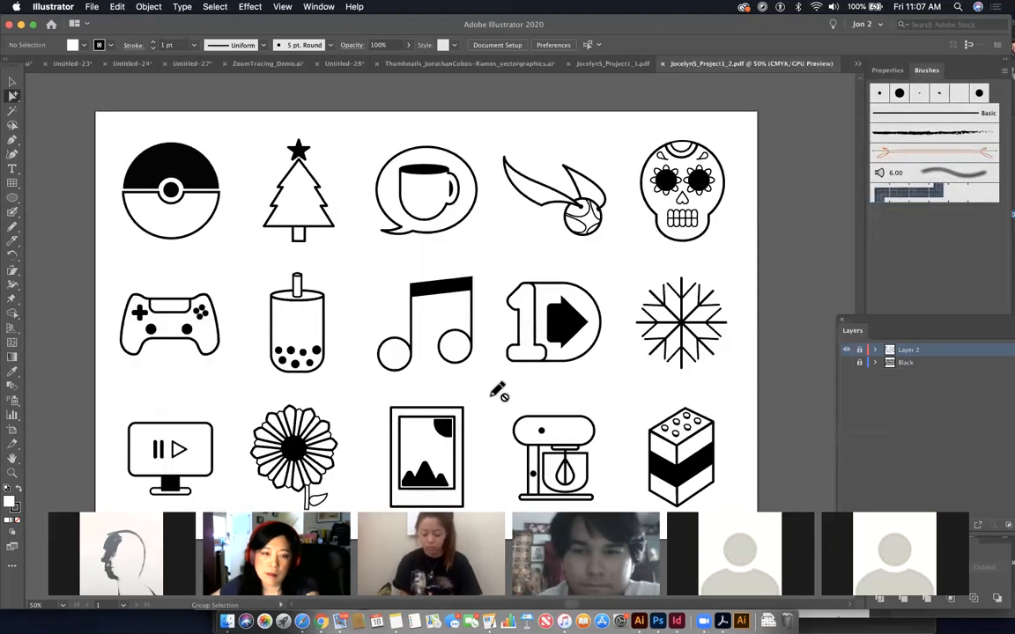
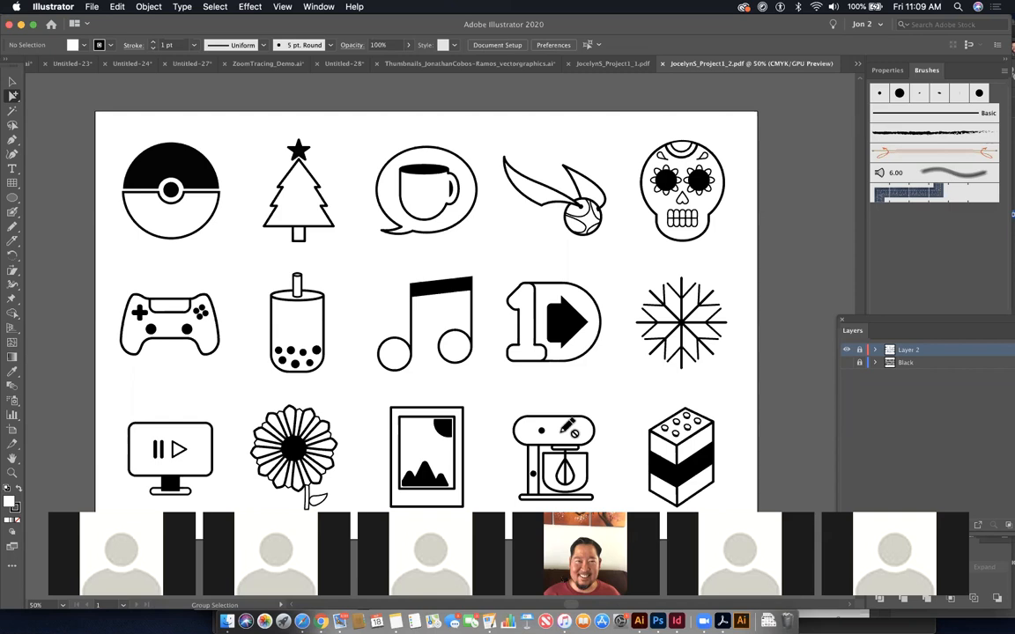
- Return to the student's white-on-black symbol PDF and view the whole sheet at 33.33%
click(615, 65)
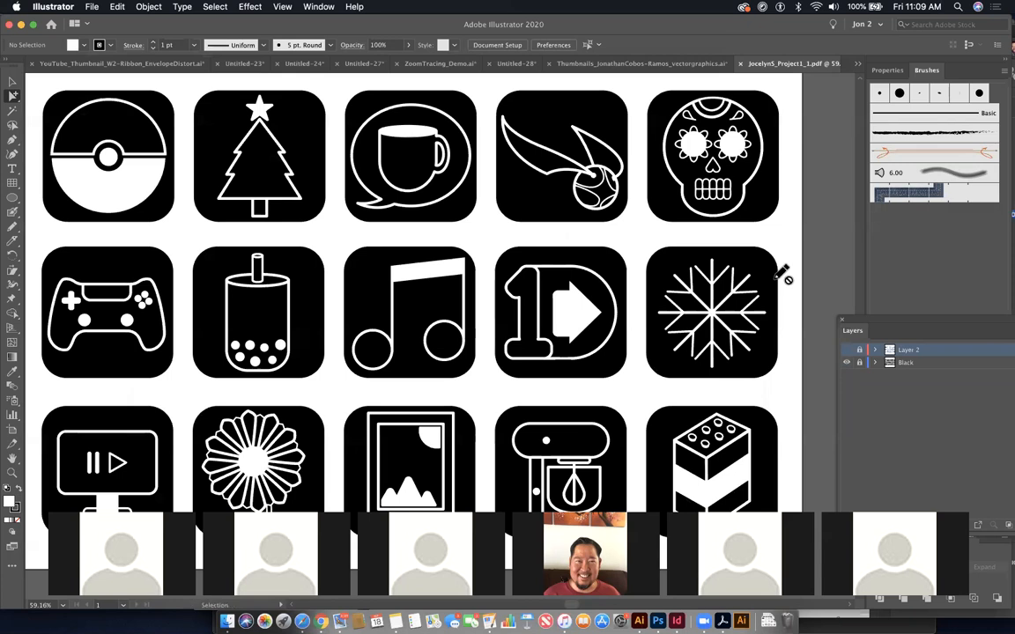
key(super+minus)
key(super+minus)
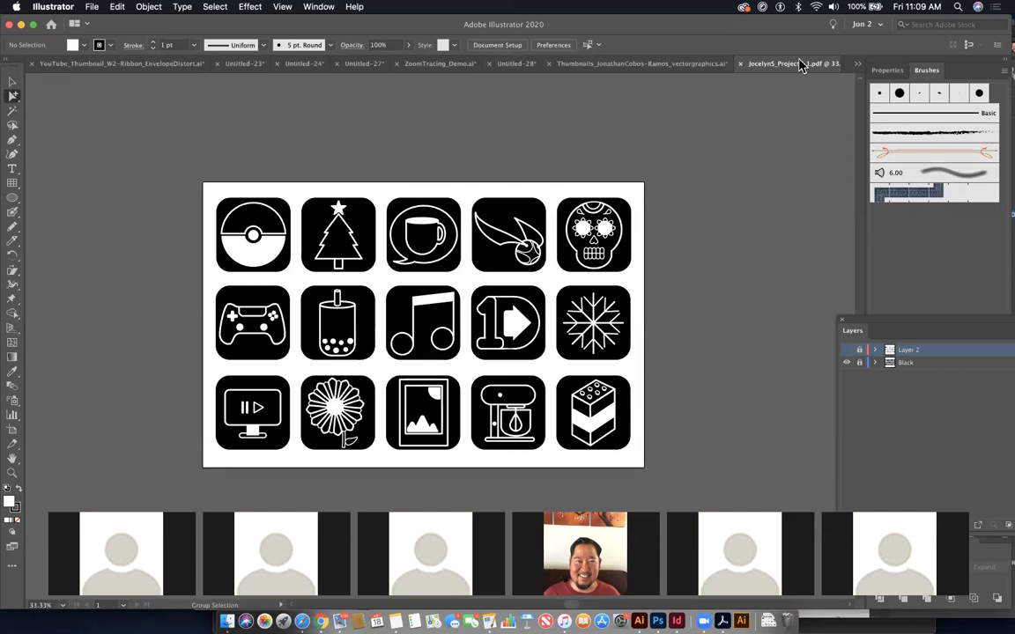
click(675, 69)
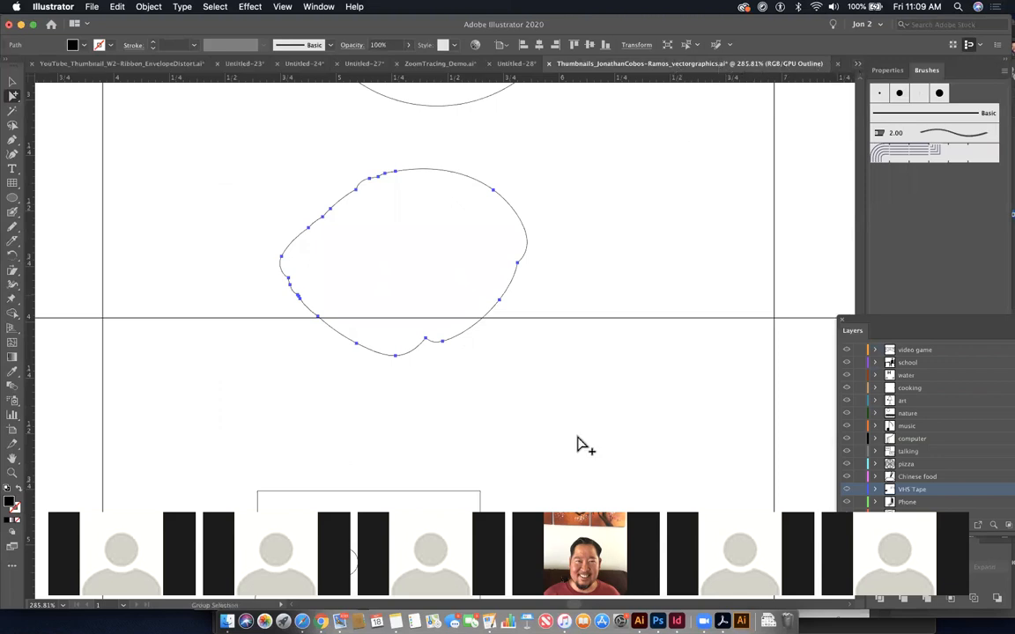
click(858, 63)
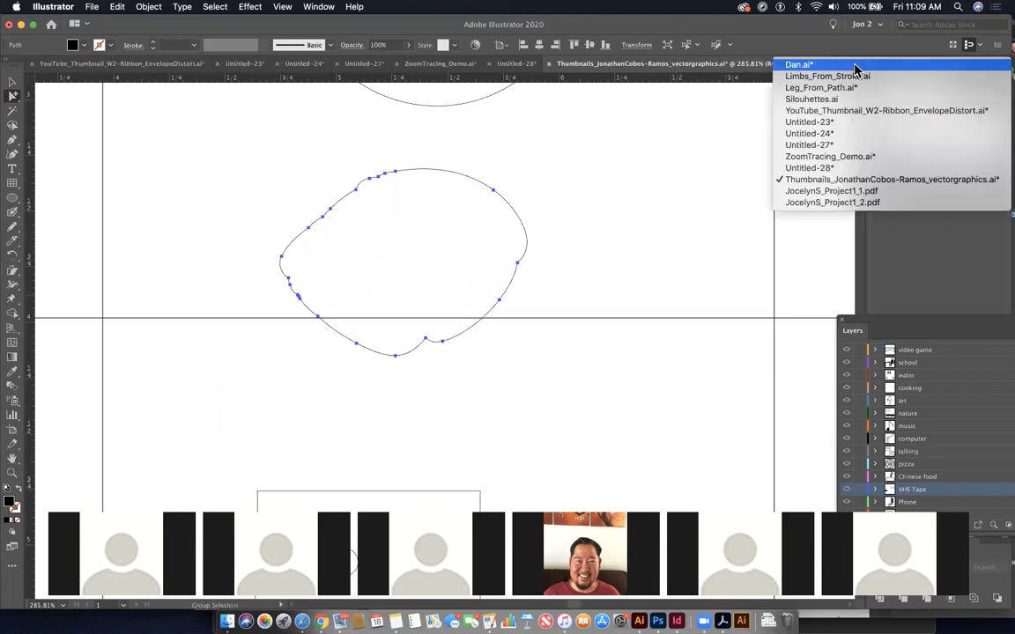
click(798, 191)
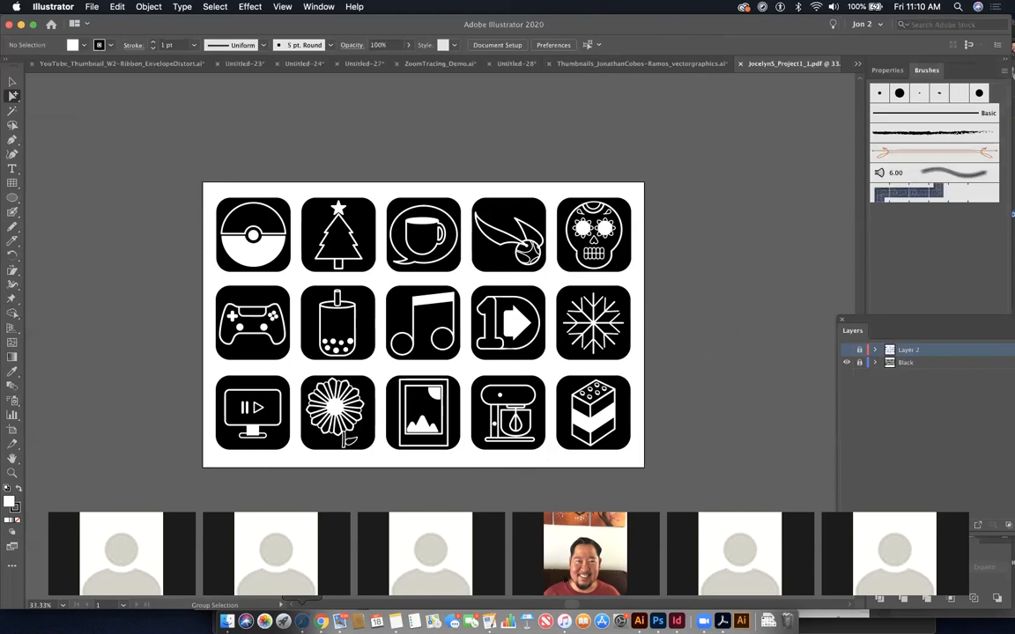
- In Safari, recheck the Group 1 members and load the next member's Project 1 submission in SpeedGrader, the white line symbols on green squares
click(303, 621)
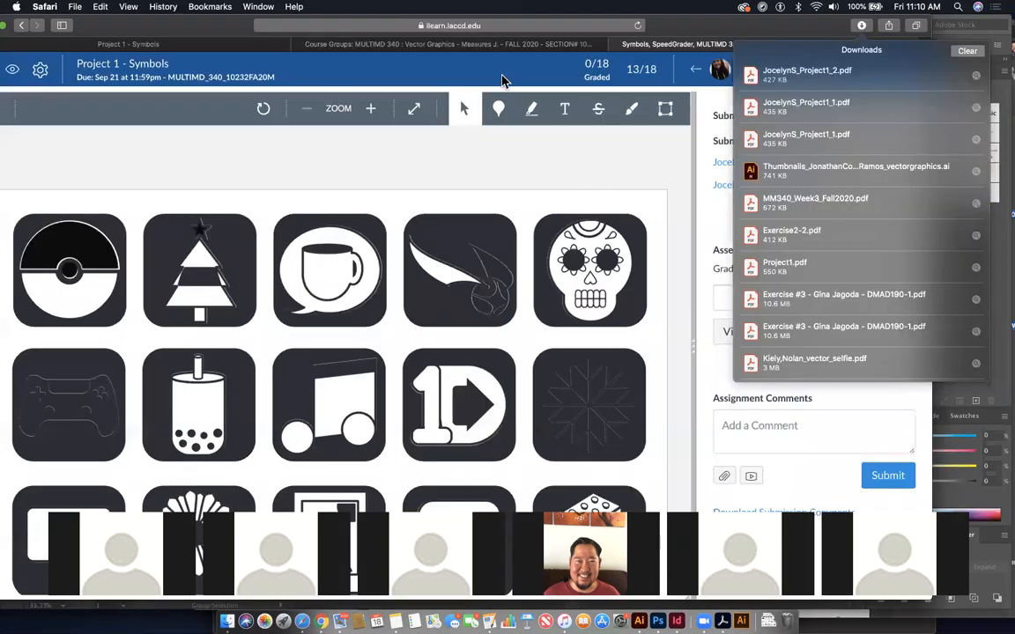
click(460, 44)
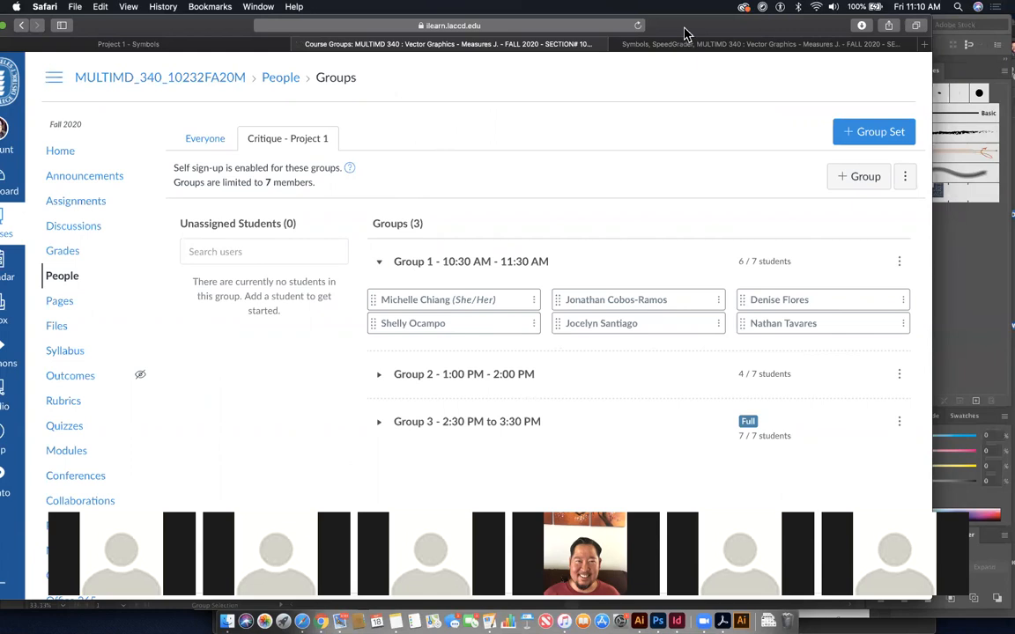
click(703, 46)
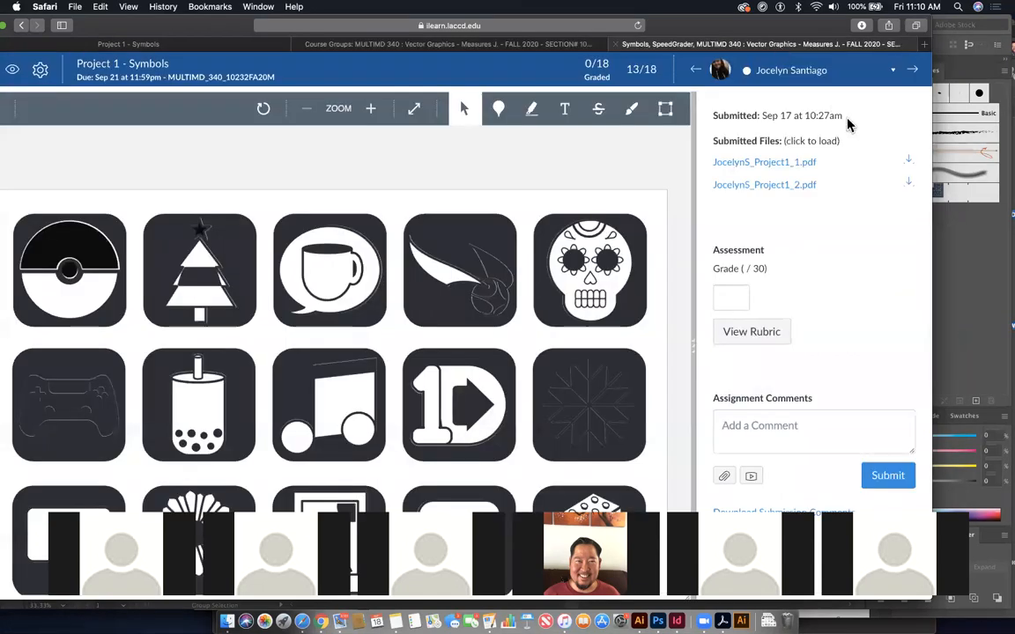
click(893, 70)
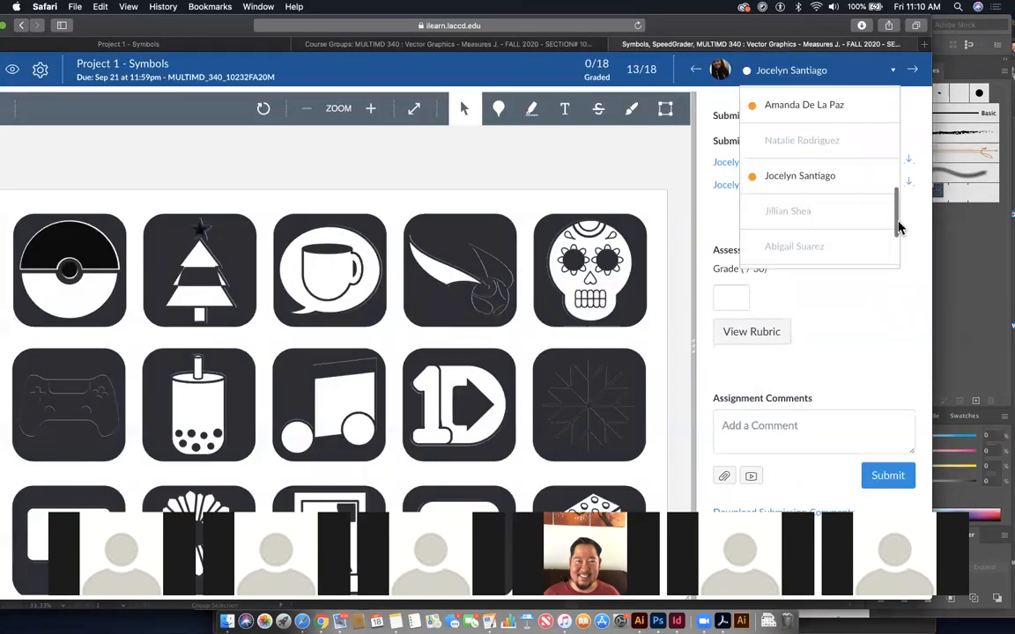
scroll(896, 247, down, 1)
scroll(897, 255, down, 2)
scroll(897, 227, up, 6)
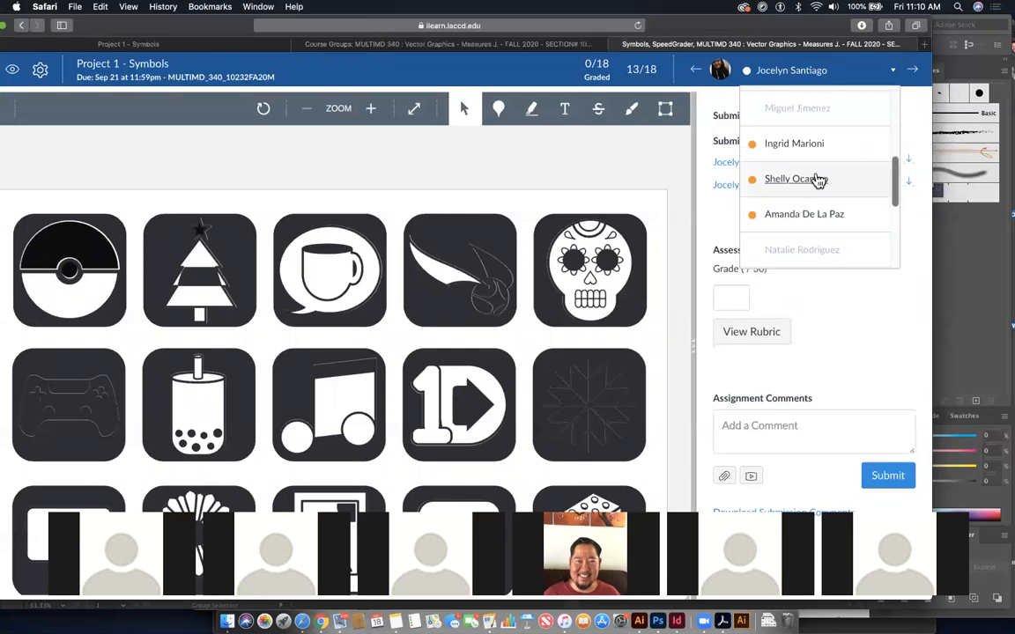
click(818, 177)
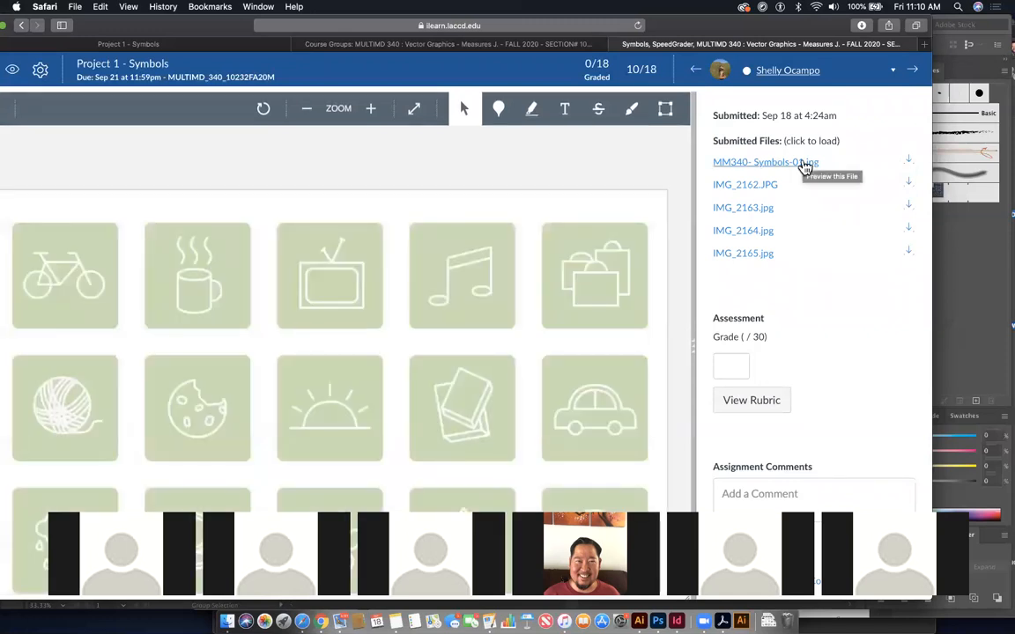
scroll(823, 225, down, 1)
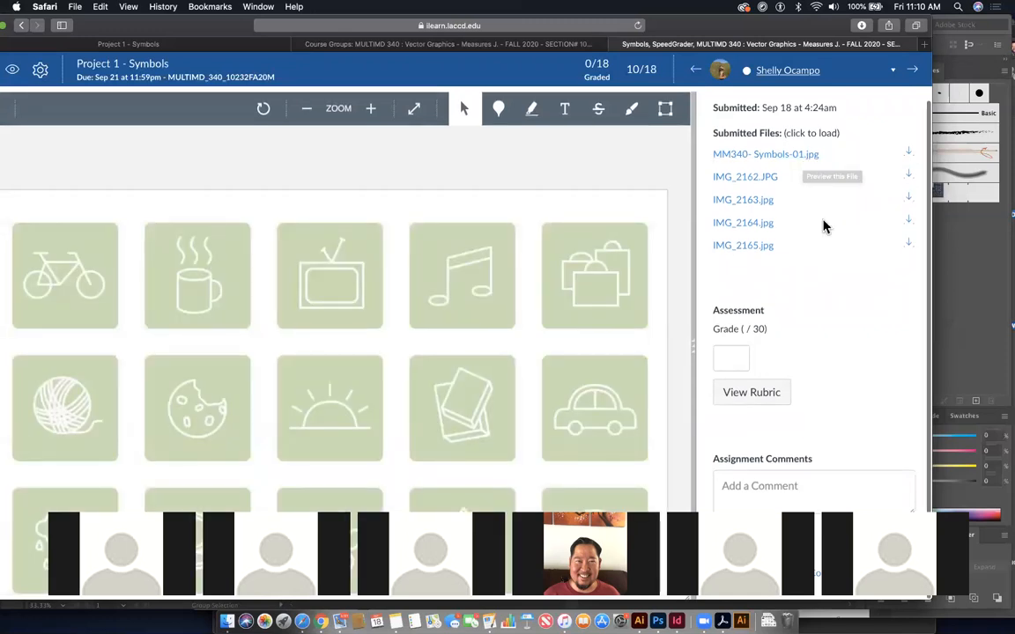
- Examine all three rows of white line symbols on green squares and recheck the Group 1 member list
scroll(541, 322, down, 2)
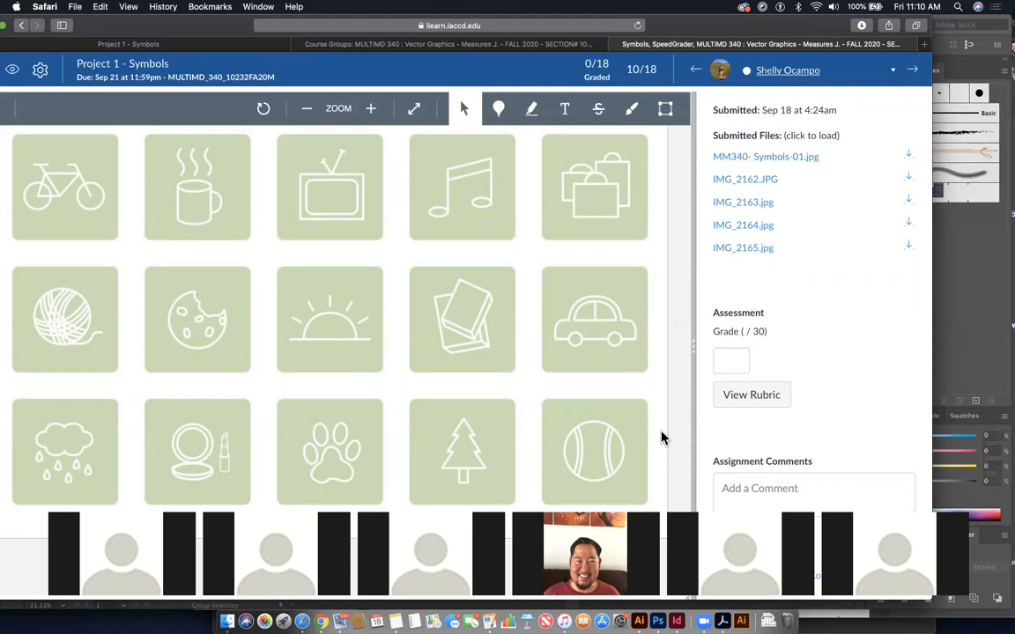
scroll(662, 438, up, 2)
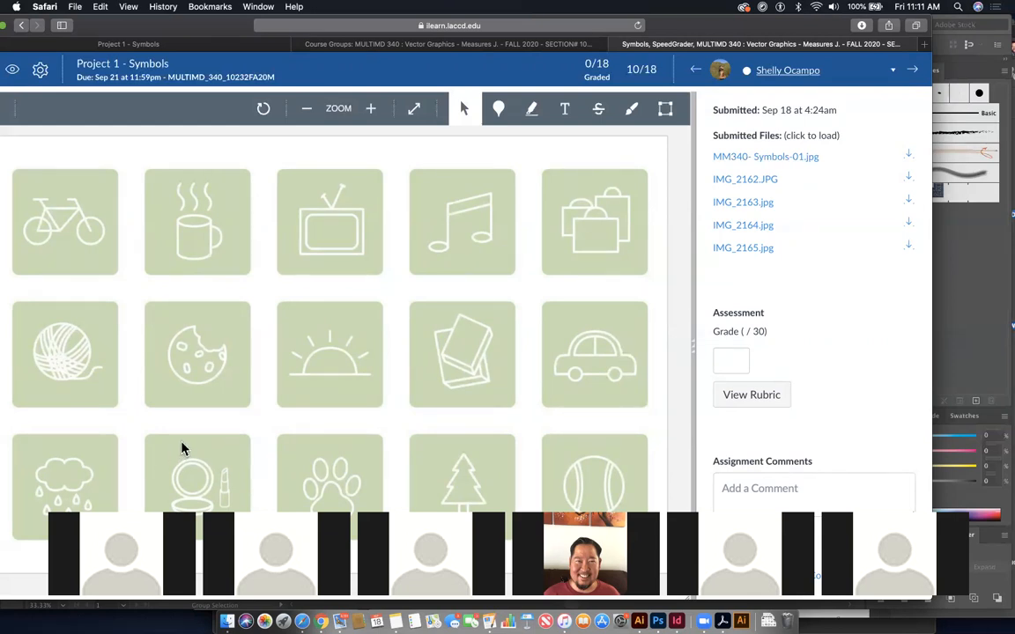
scroll(360, 352, down, 2)
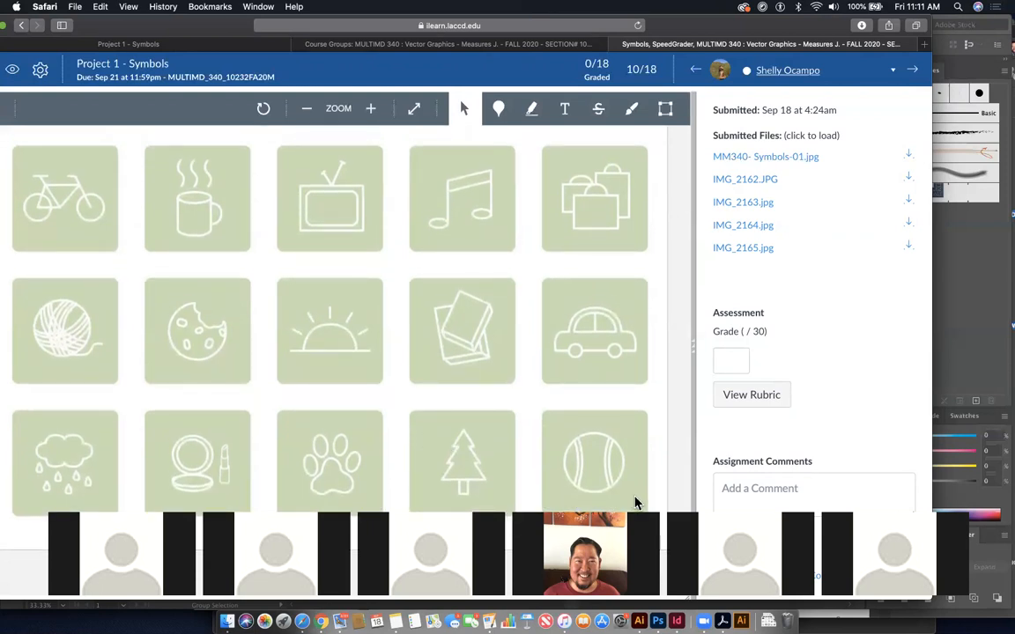
click(530, 45)
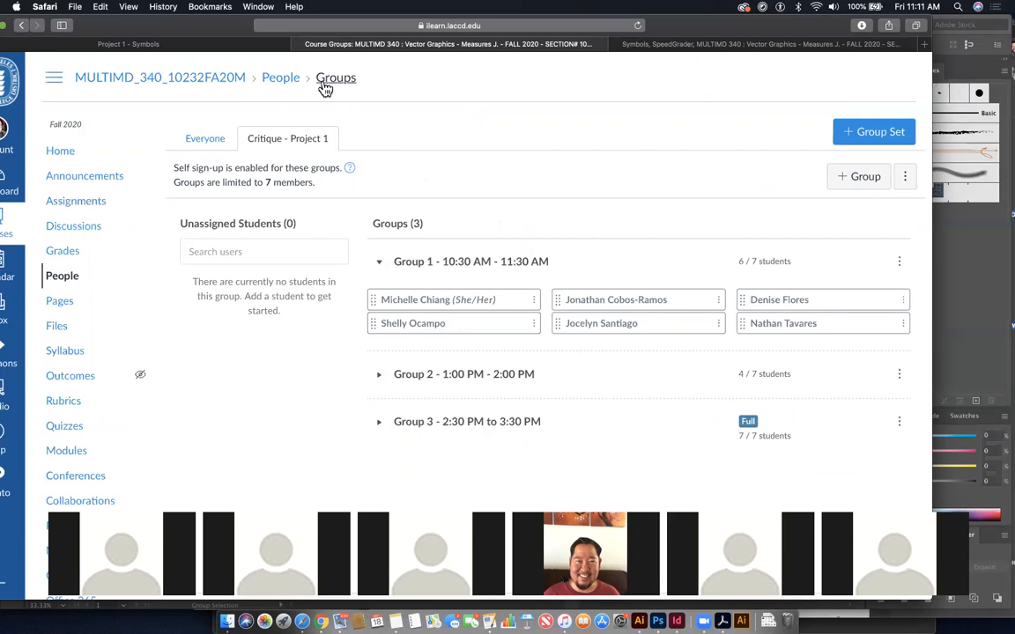
click(667, 46)
scroll(604, 358, down, 1)
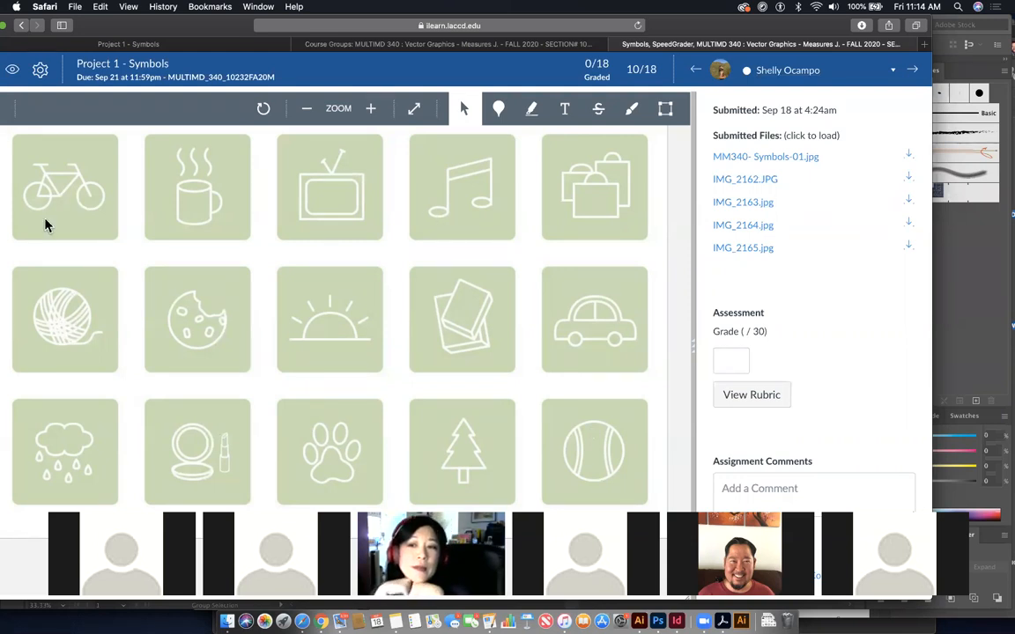
- Recheck the Group 1 members and the Project 1 brief, and load the next member's Symbols Assignment.ai submission in SpeedGrader
click(519, 42)
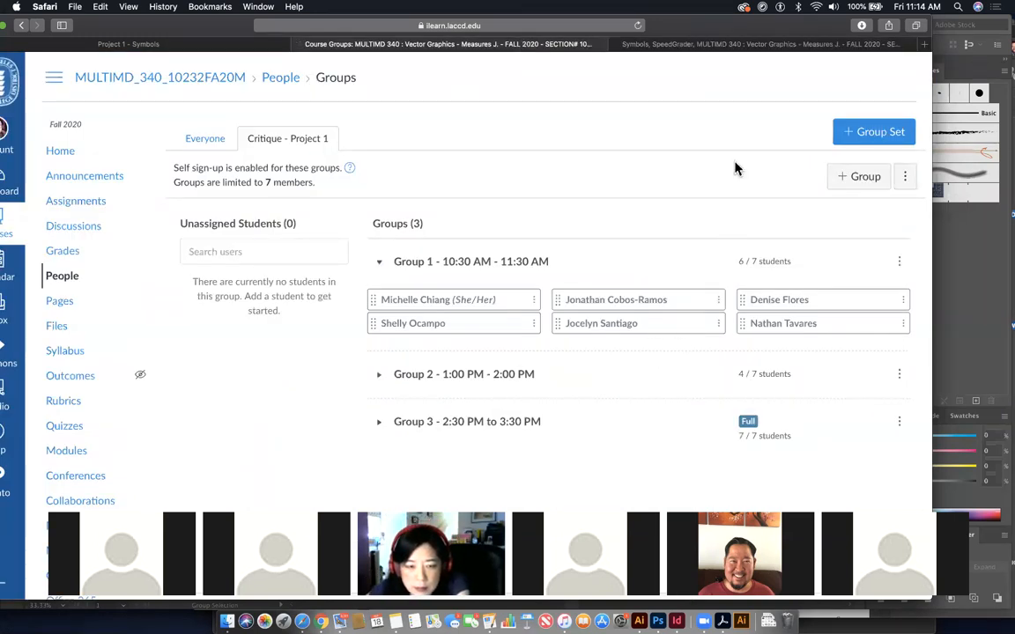
click(151, 44)
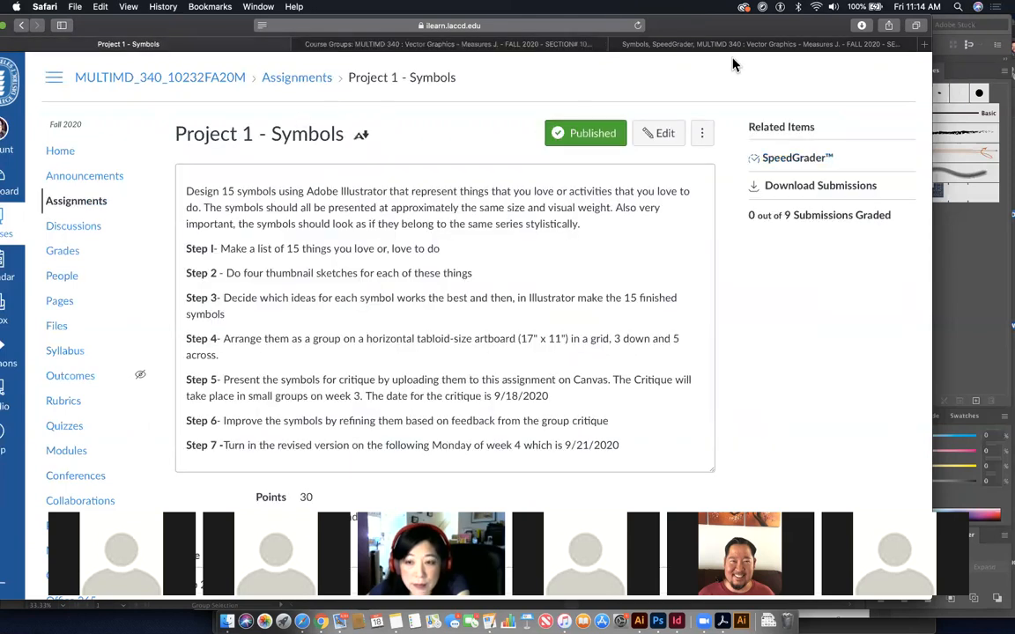
click(666, 44)
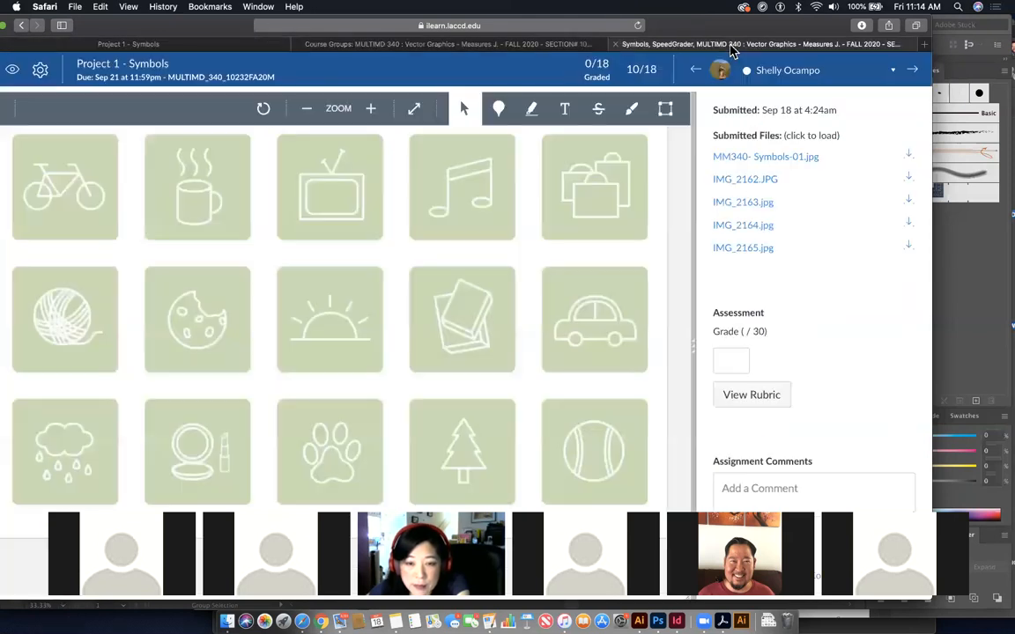
click(894, 70)
scroll(859, 168, down, 2)
scroll(857, 169, down, 3)
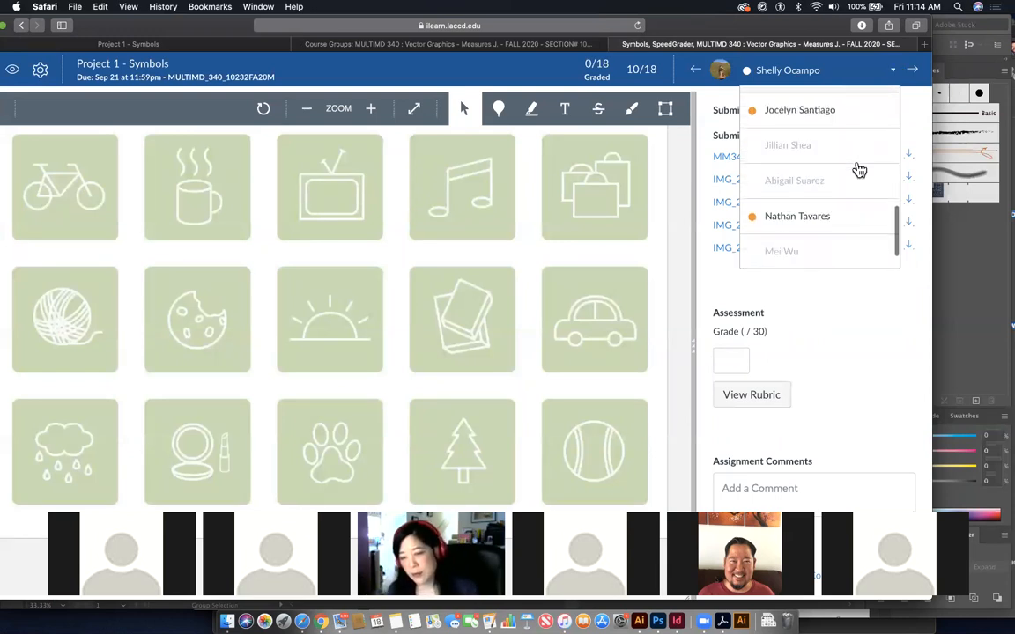
click(819, 183)
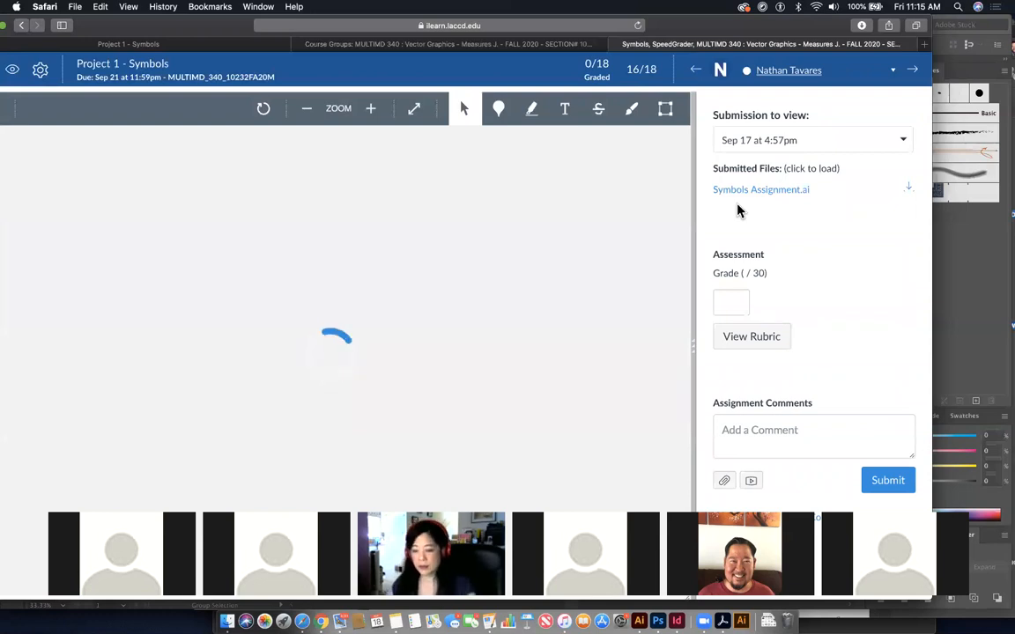
- Examine the full black-and-white symbol sheet in Symbols Assignment.ai, checking the Group 1 member list in between
scroll(611, 358, down, 1)
scroll(610, 360, up, 2)
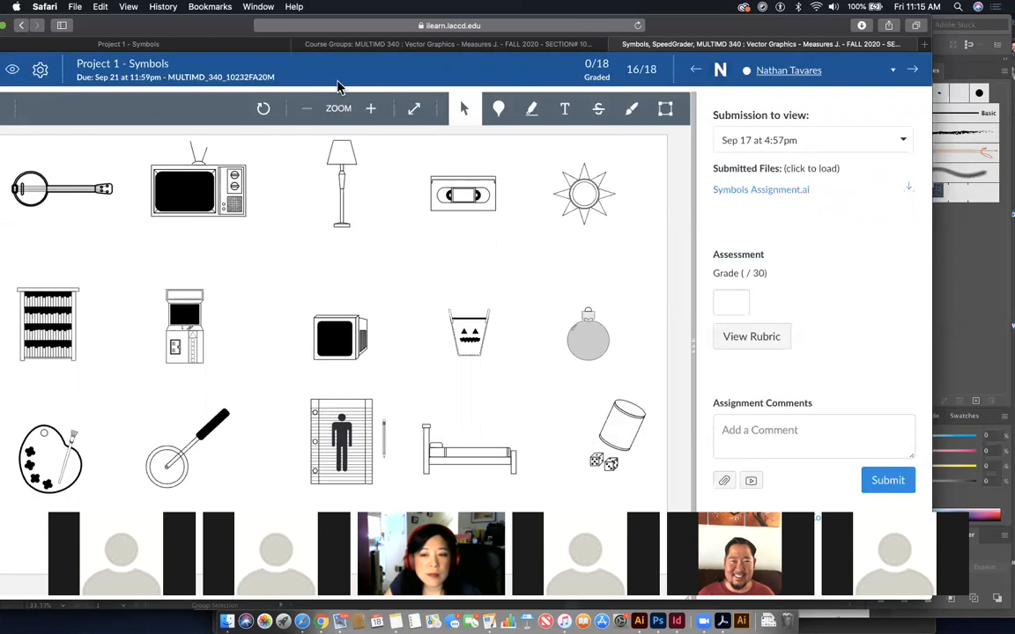
click(455, 44)
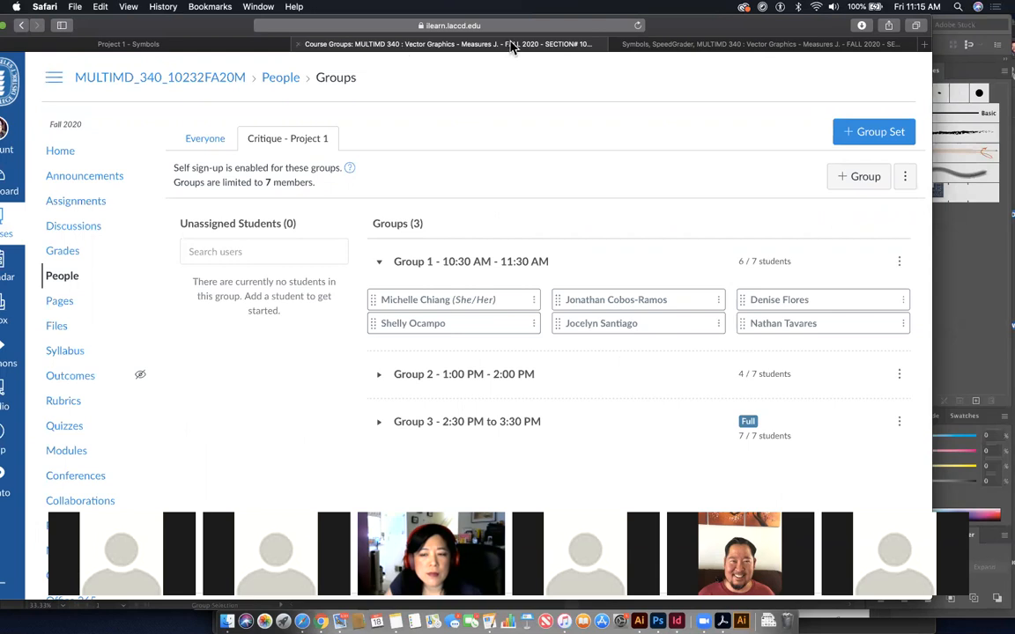
click(686, 51)
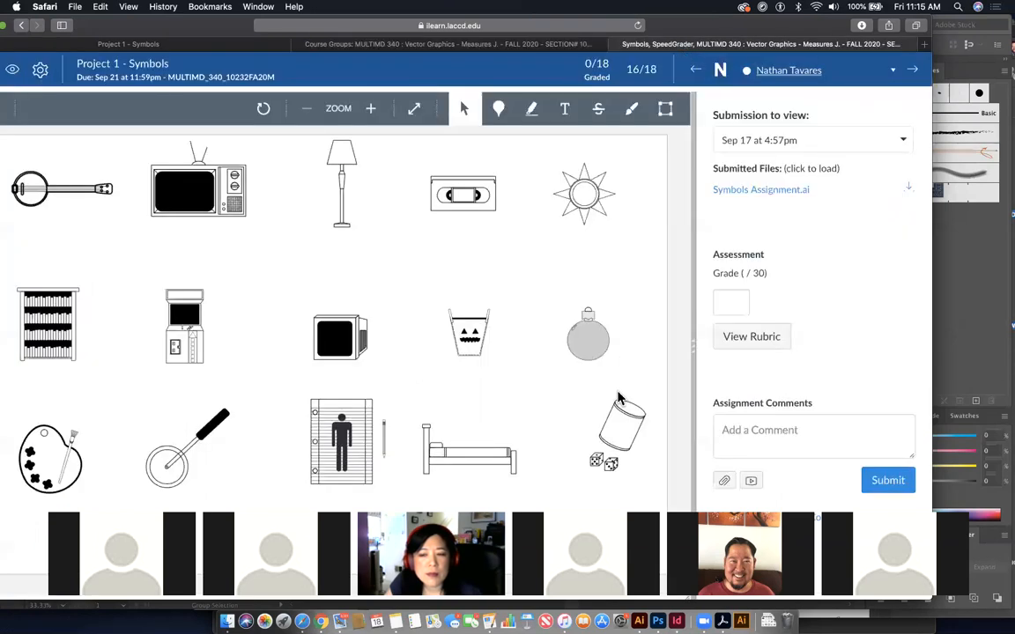
scroll(619, 400, down, 1)
scroll(620, 399, up, 1)
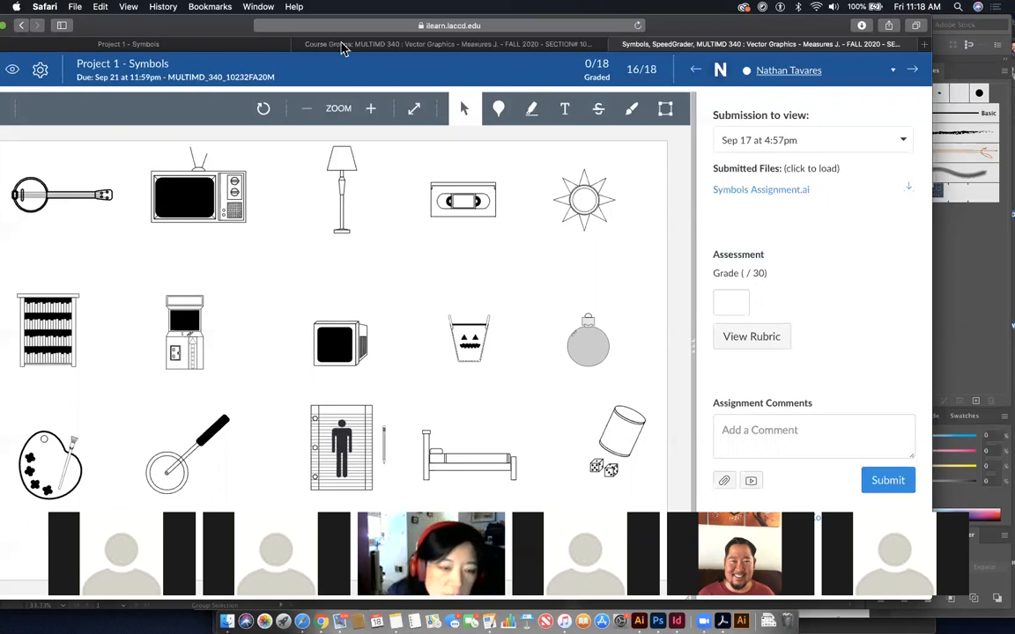
- Return to the critique groups page to check the Group 1 members and end the screen share
click(421, 46)
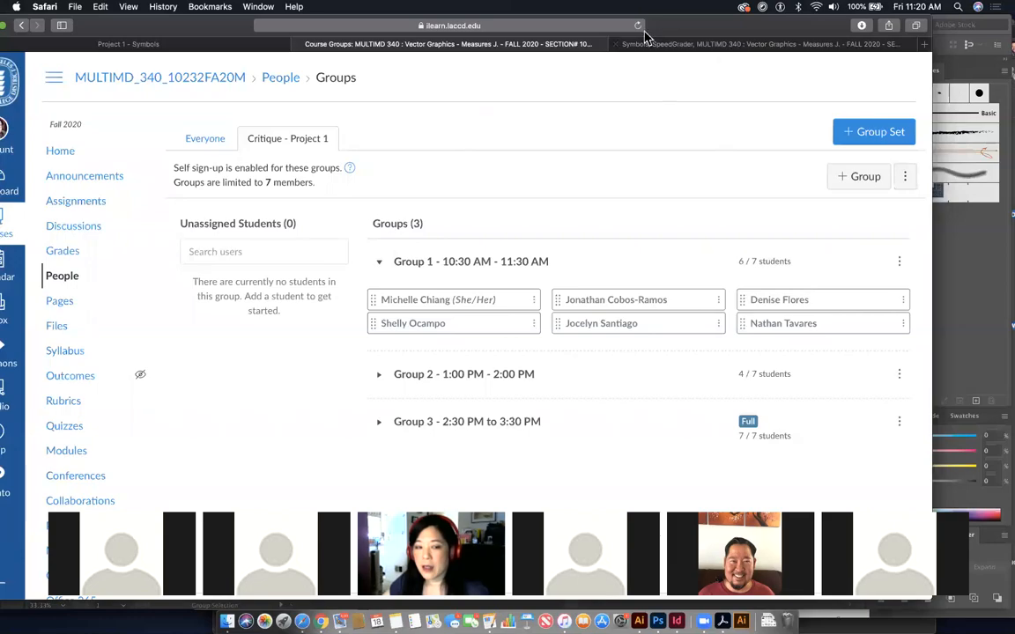
click(581, 25)
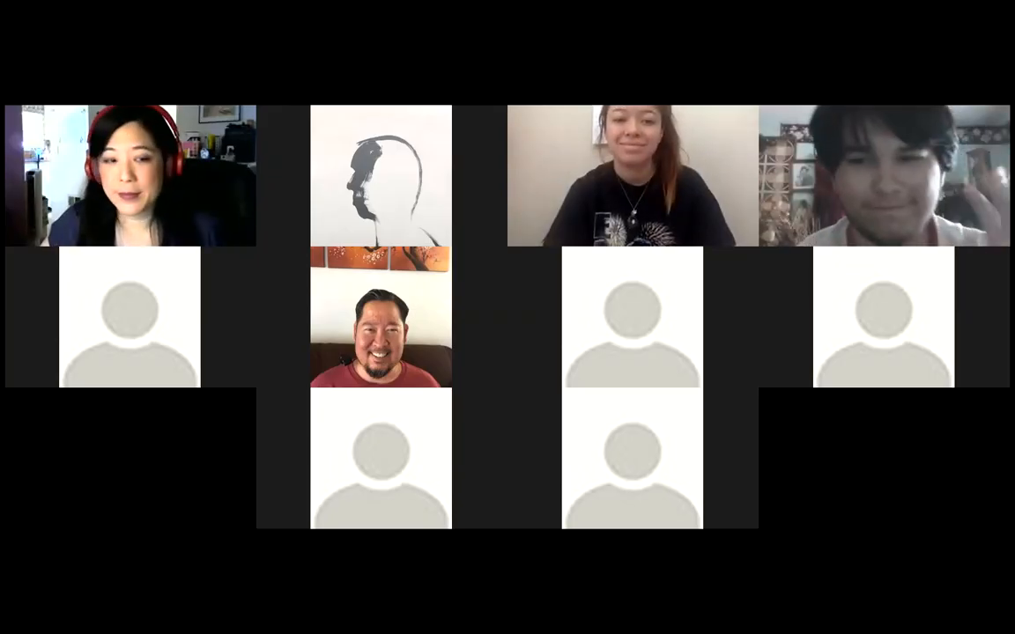